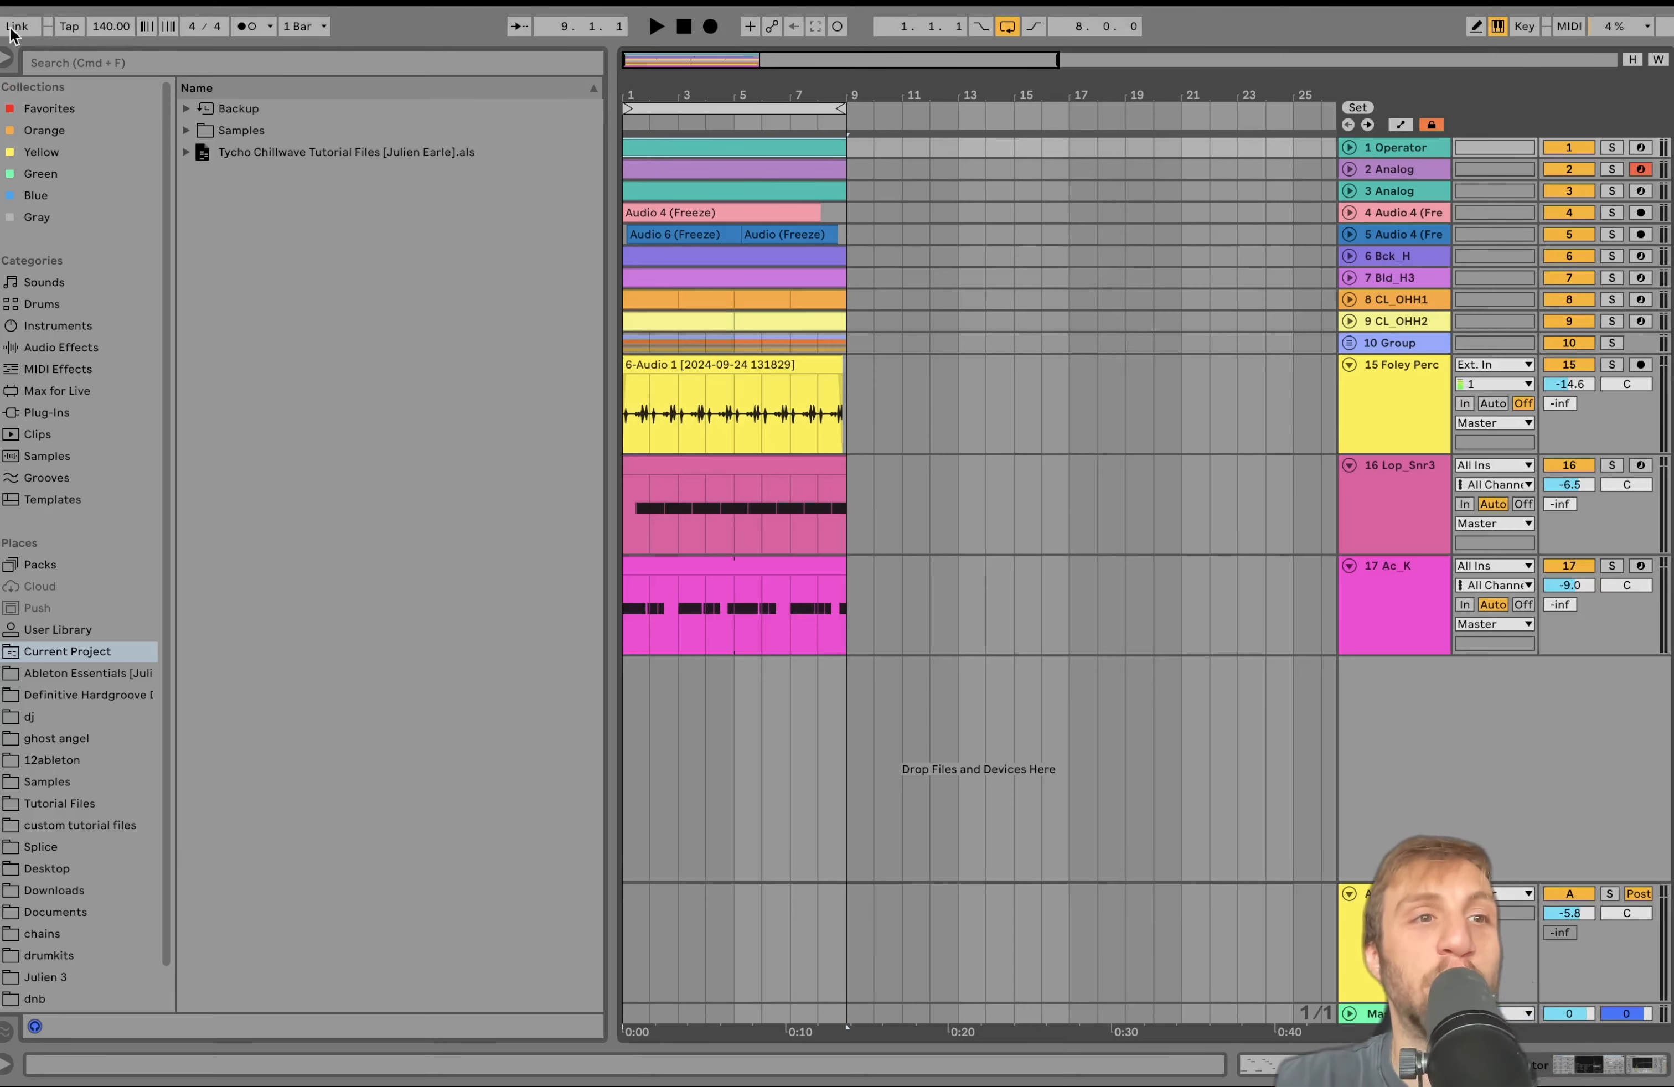
Step: Solo the 1 Operator track, unfold it in the arrangement and start playback
{"action": "left_click", "coordinate": [1613, 148]}
{"action": "left_click", "coordinate": [1349, 149]}
{"action": "key", "text": "space"}
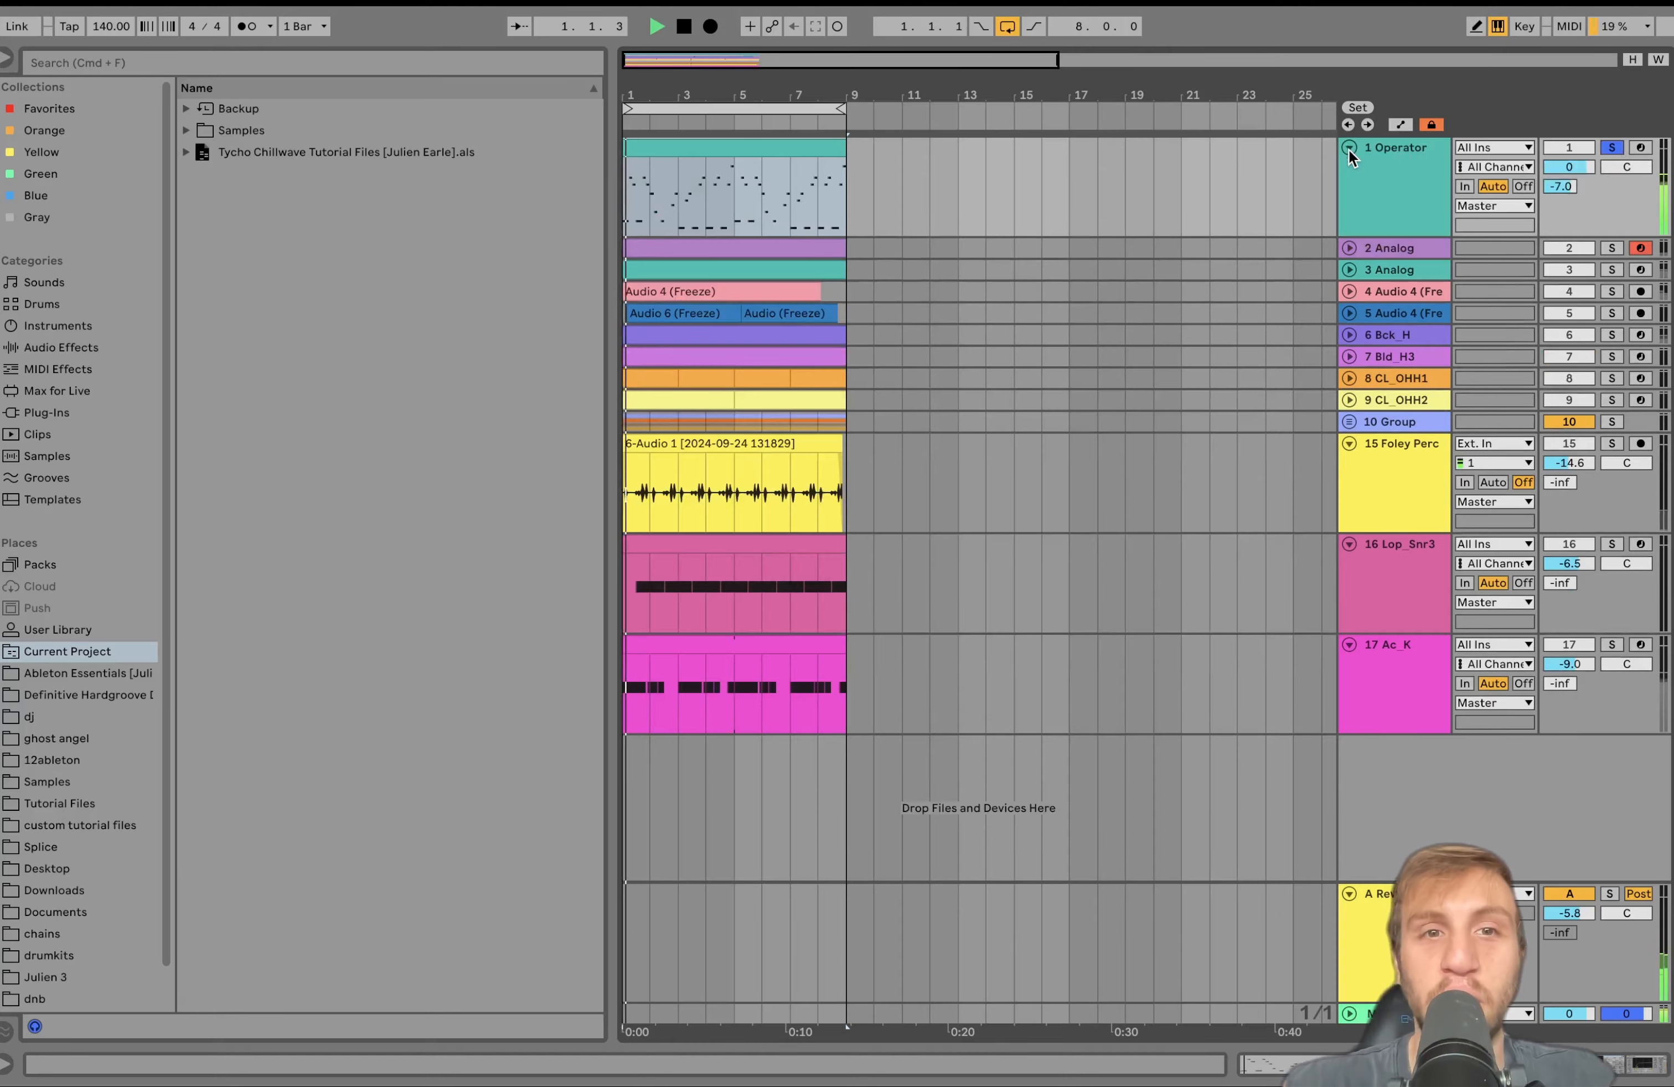
Step: Open the Operator track's MIDI clip, stop playback and audition its pitches A2, F#2, C#3, E3, F#3, C#4, E4, A3 and A4
{"action": "double_click", "coordinate": [738, 144]}
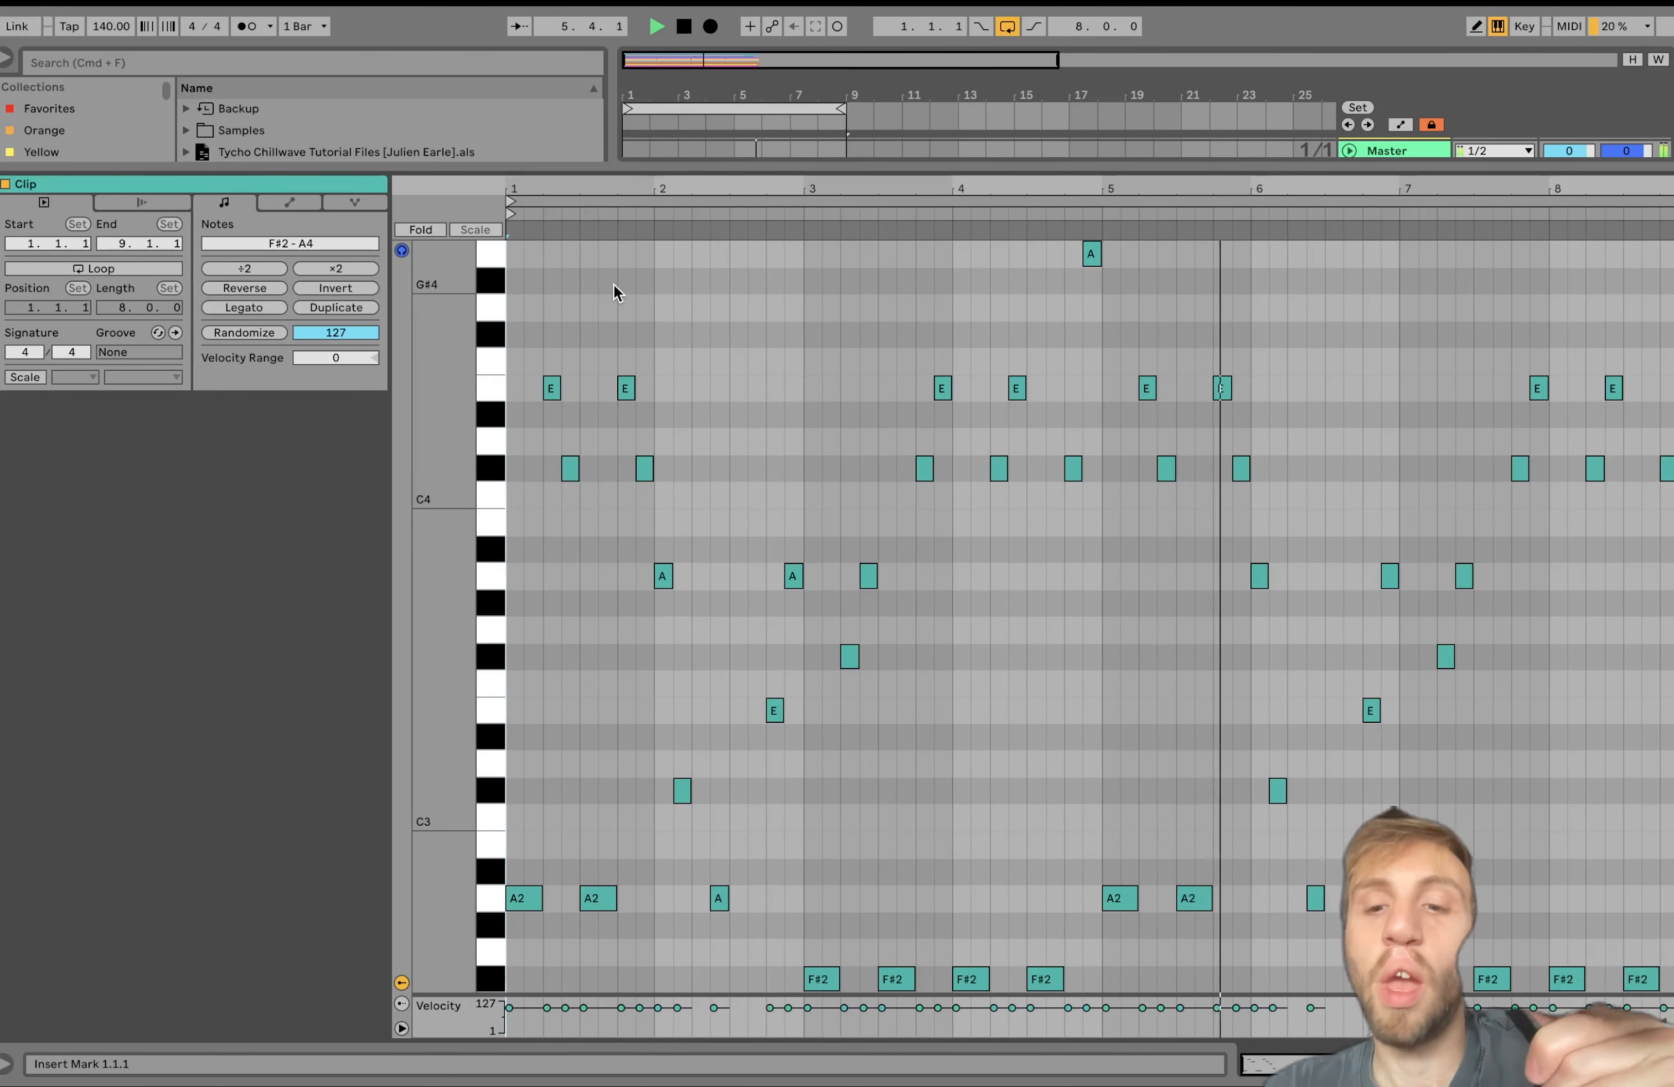
{"action": "key", "text": "space"}
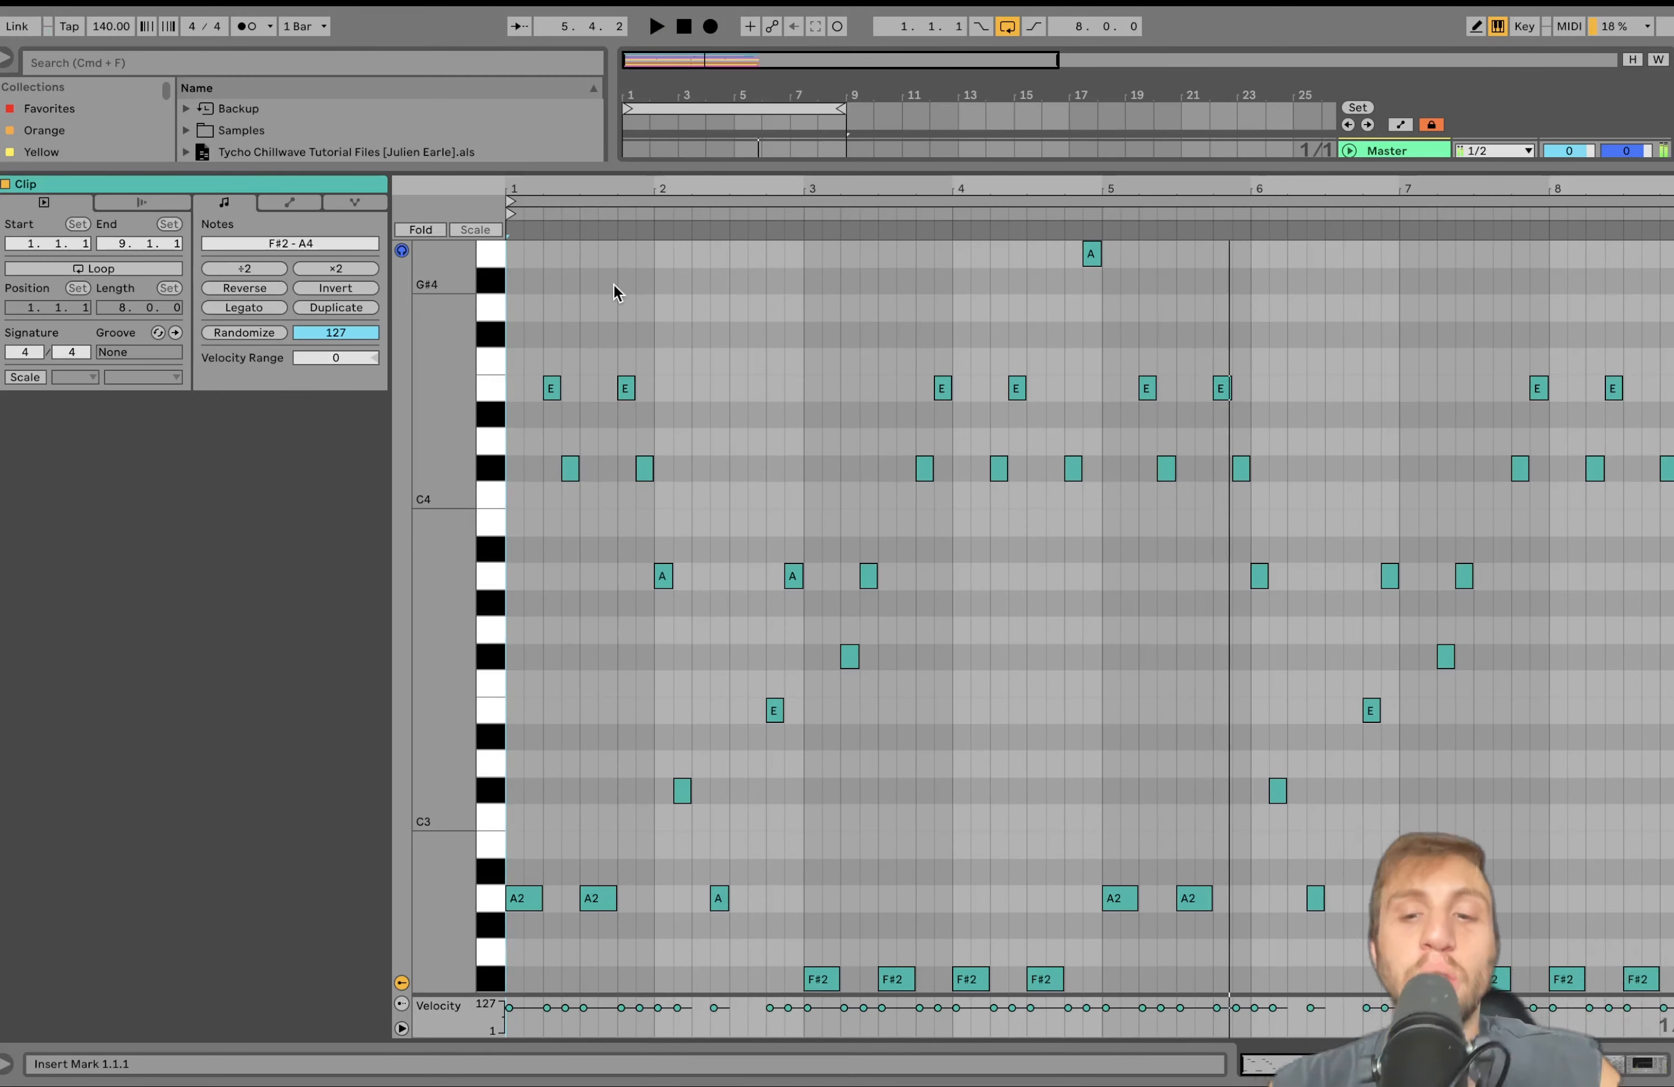
{"action": "left_click", "coordinate": [493, 903]}
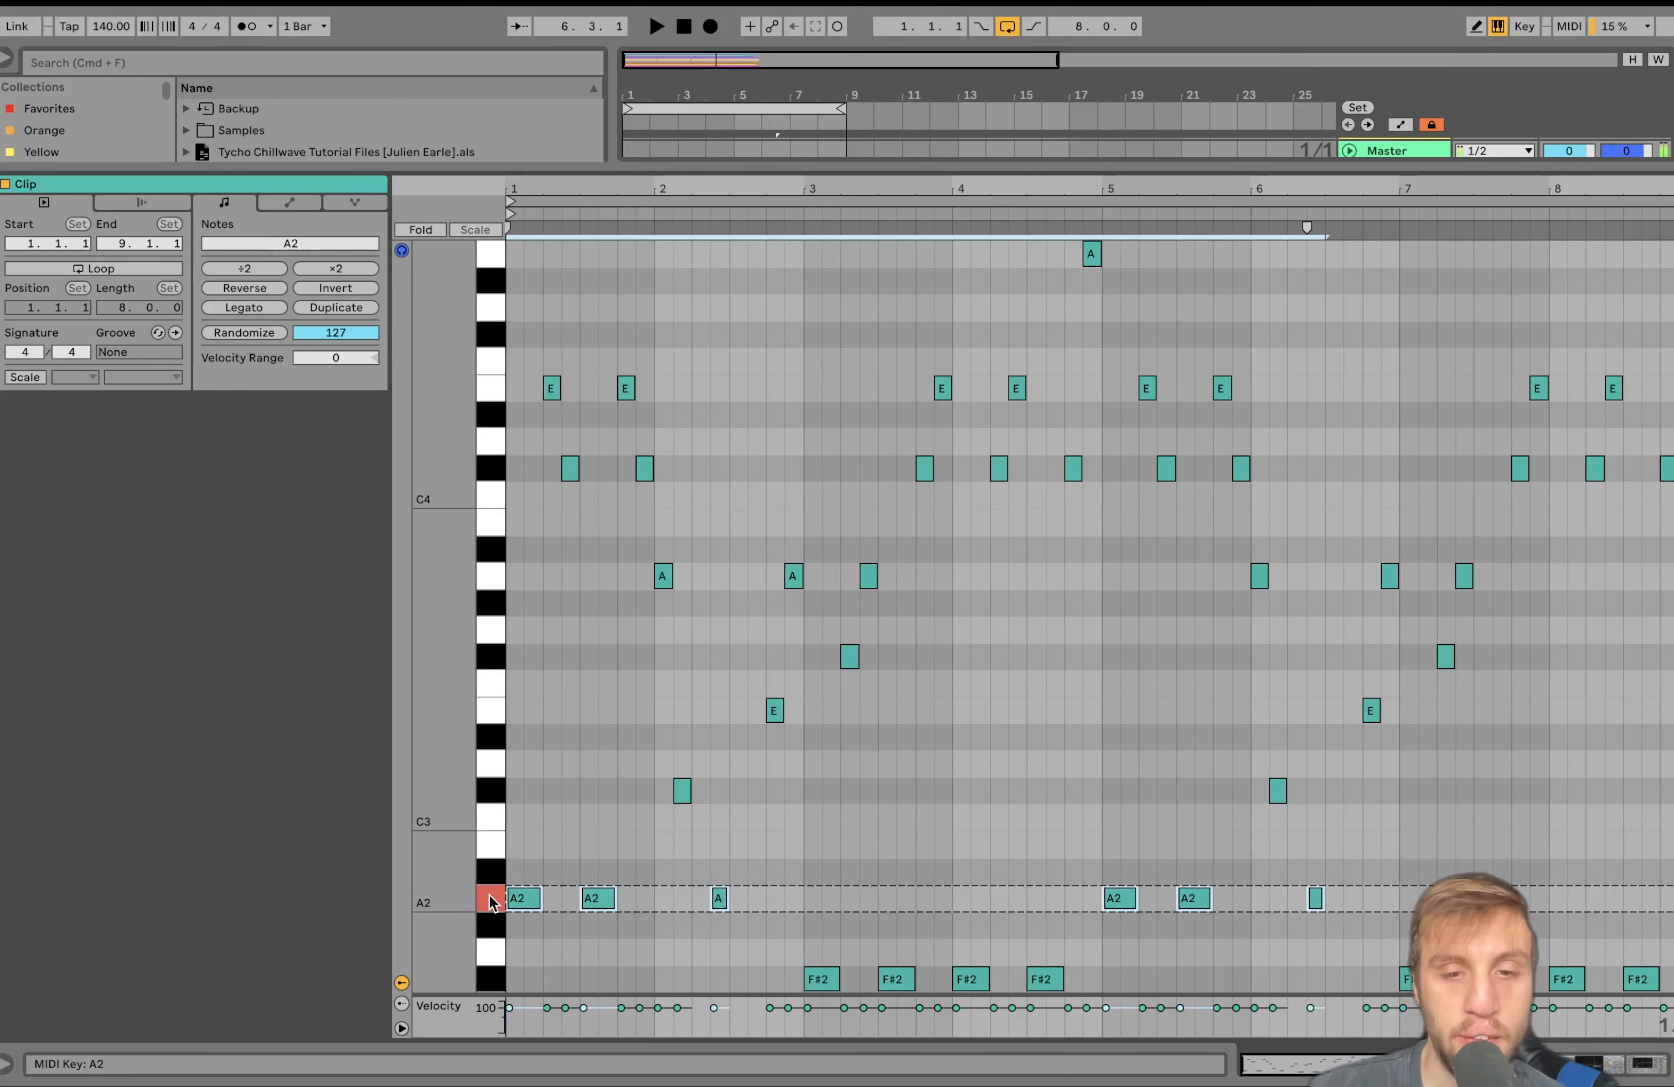
{"action": "left_click", "coordinate": [489, 979]}
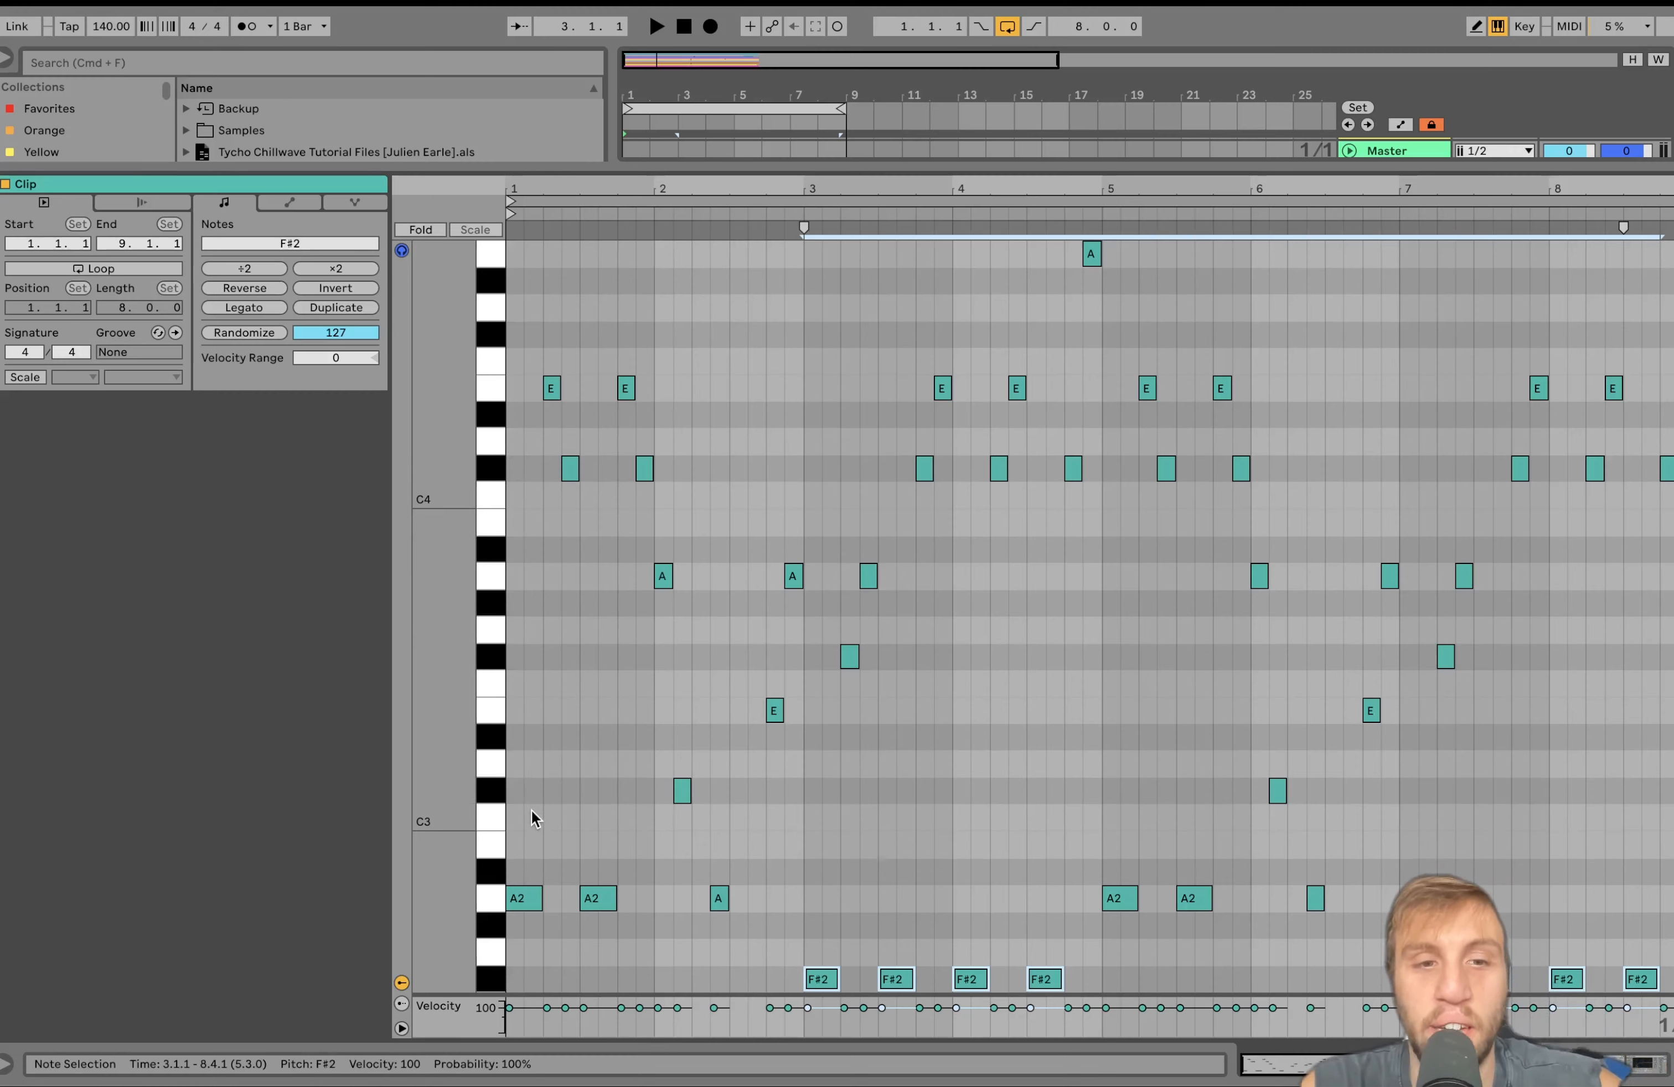
{"action": "left_click", "coordinate": [496, 788]}
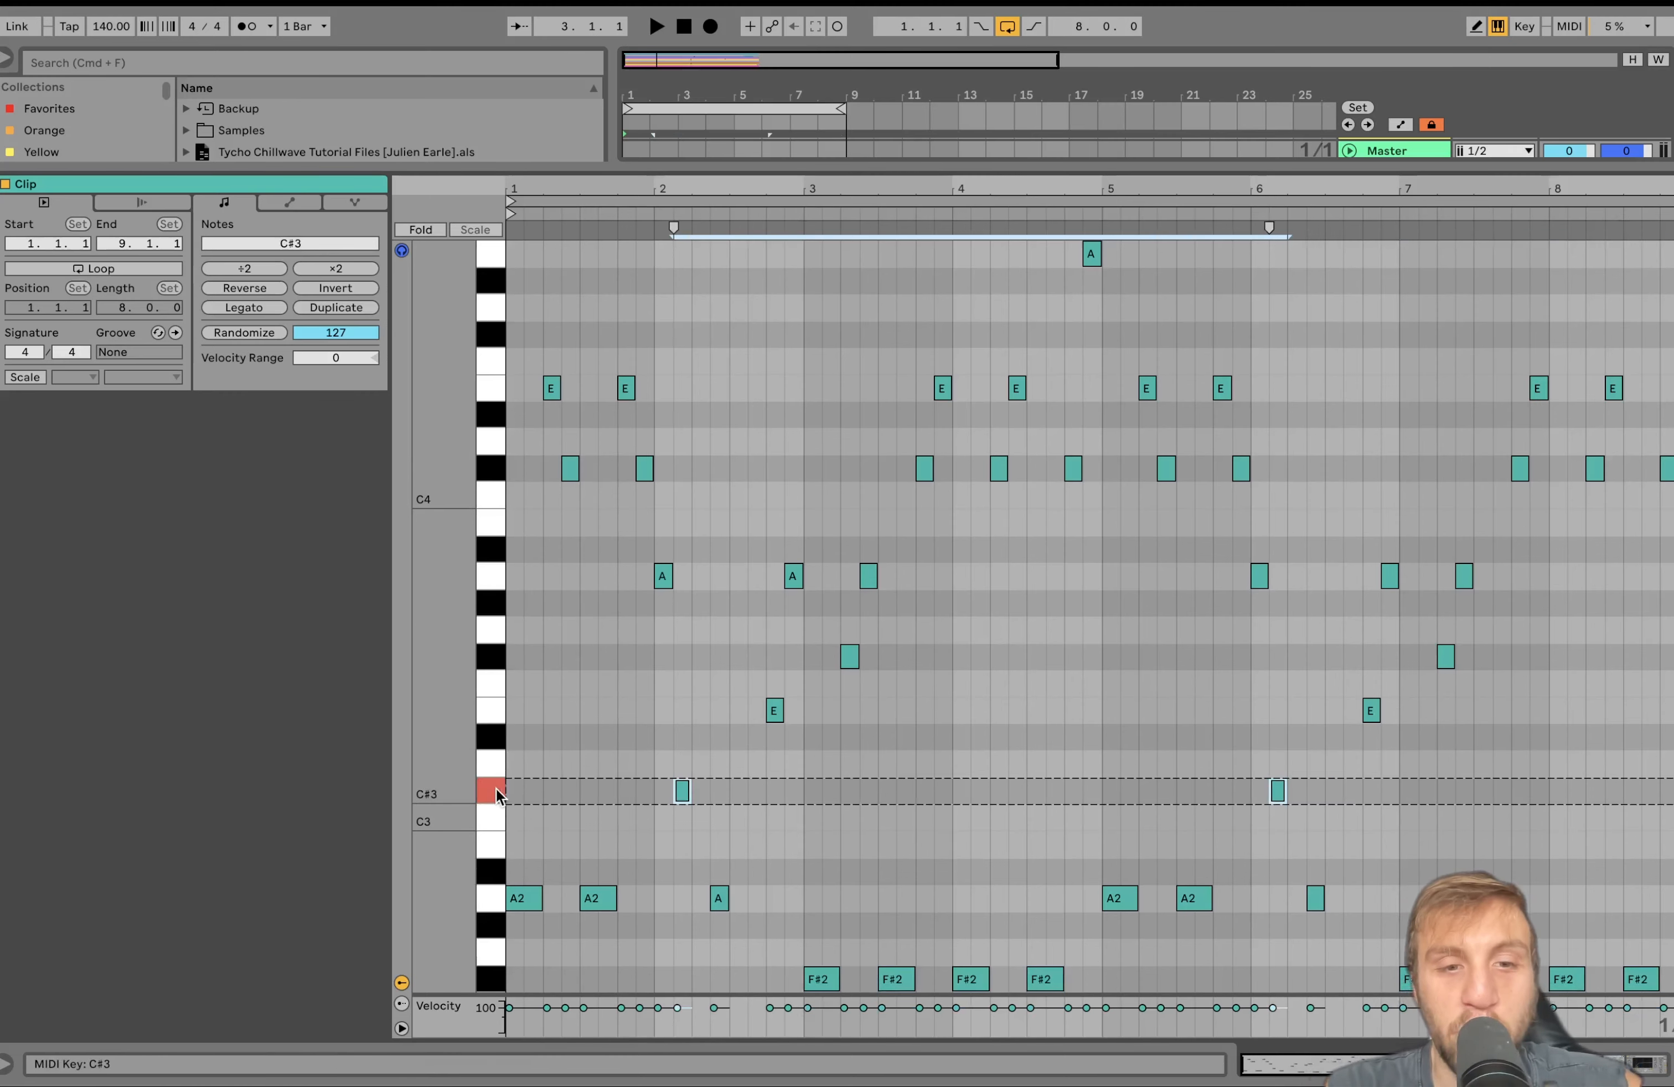
{"action": "left_click", "coordinate": [494, 712]}
{"action": "left_click", "coordinate": [490, 662]}
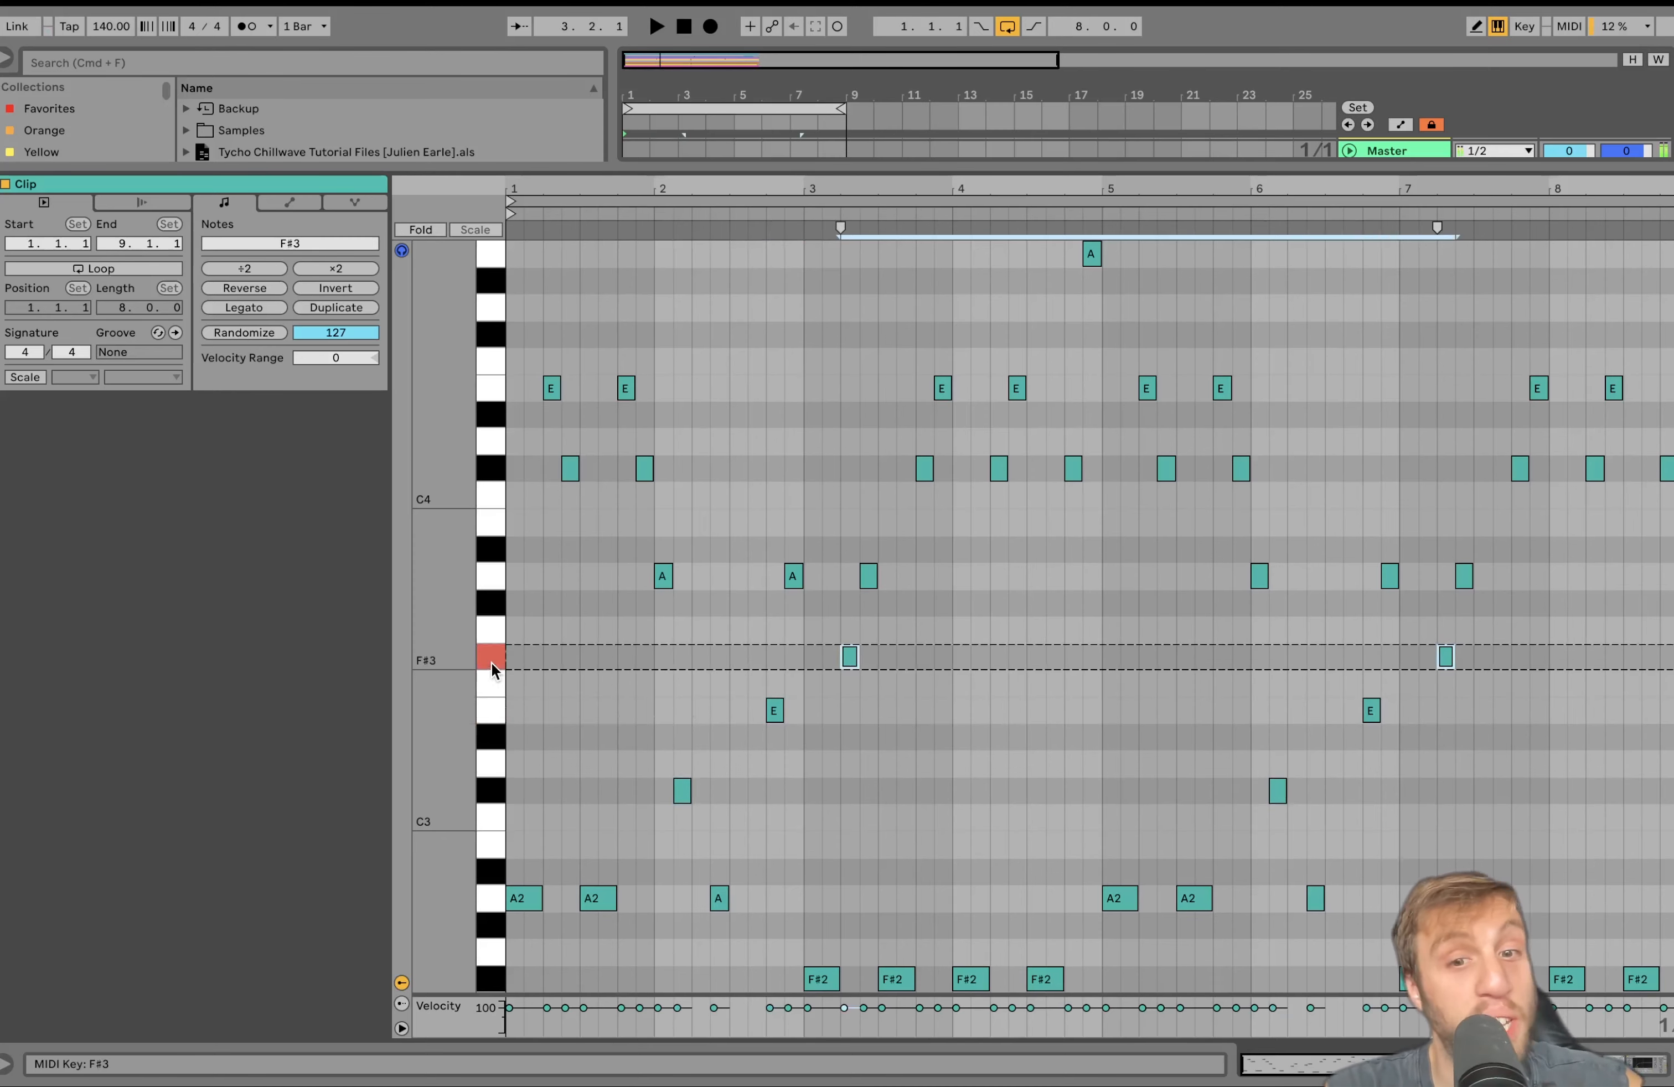
{"action": "left_click", "coordinate": [493, 469]}
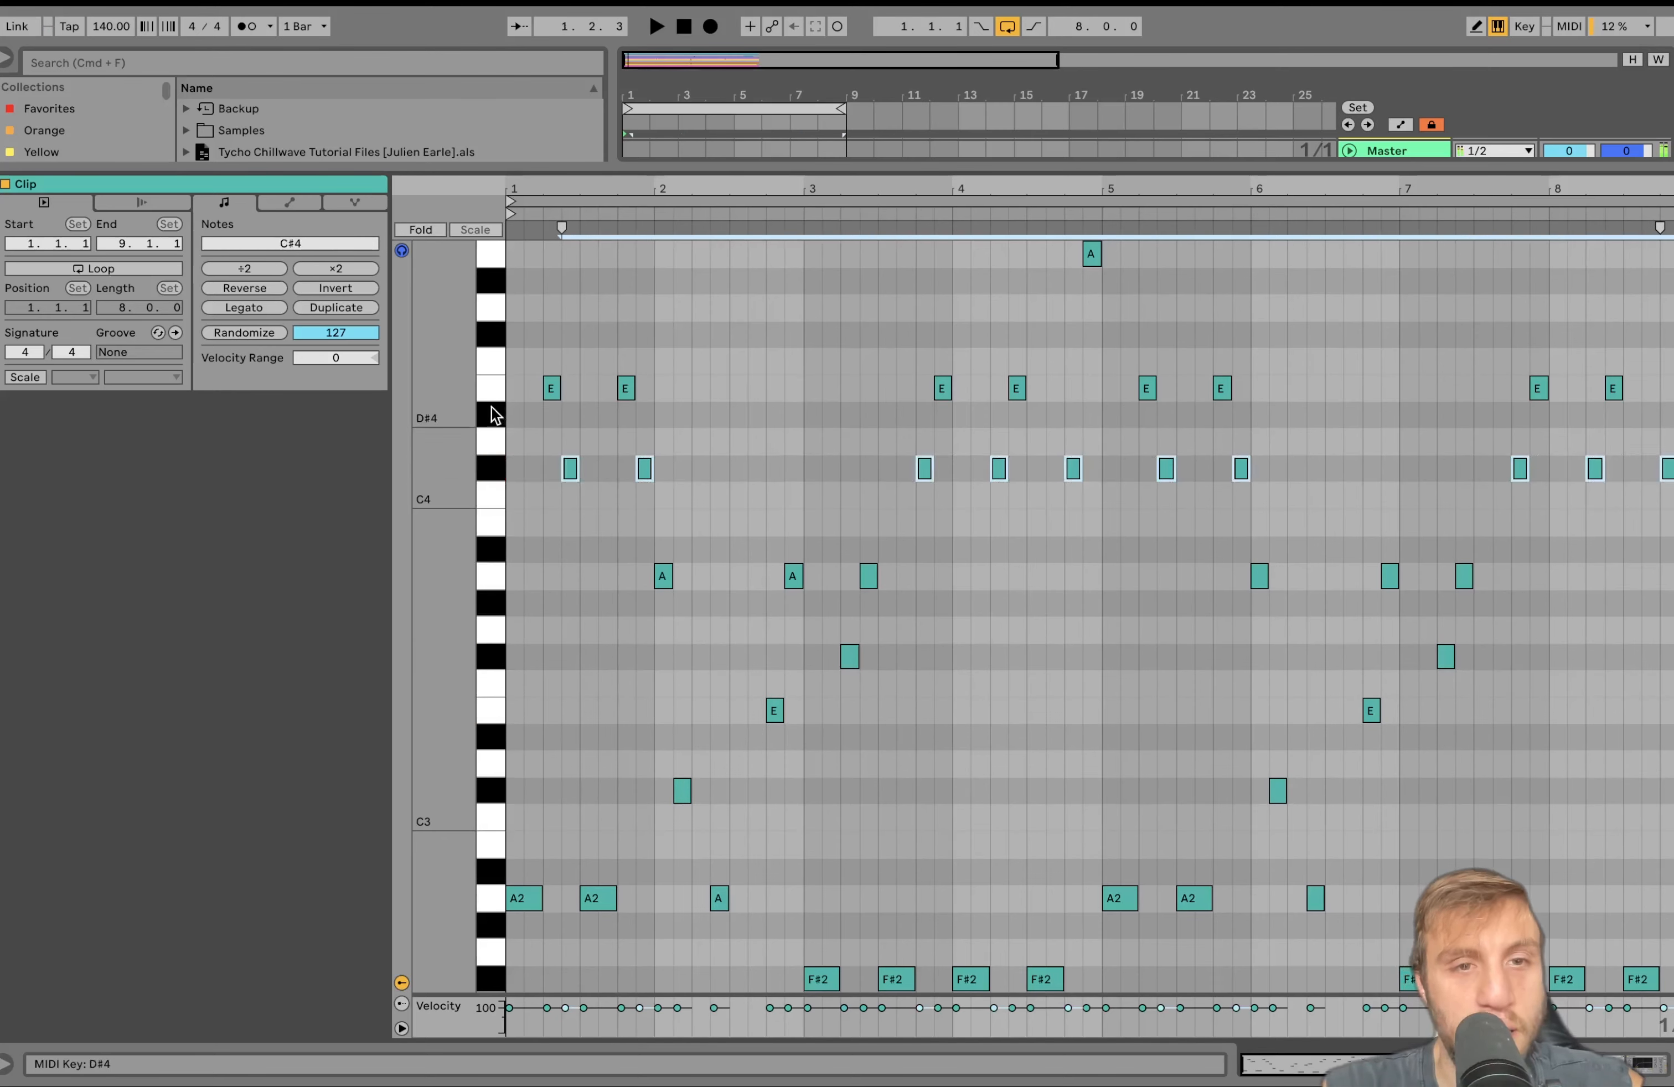
{"action": "left_click", "coordinate": [491, 388]}
{"action": "left_click", "coordinate": [491, 574]}
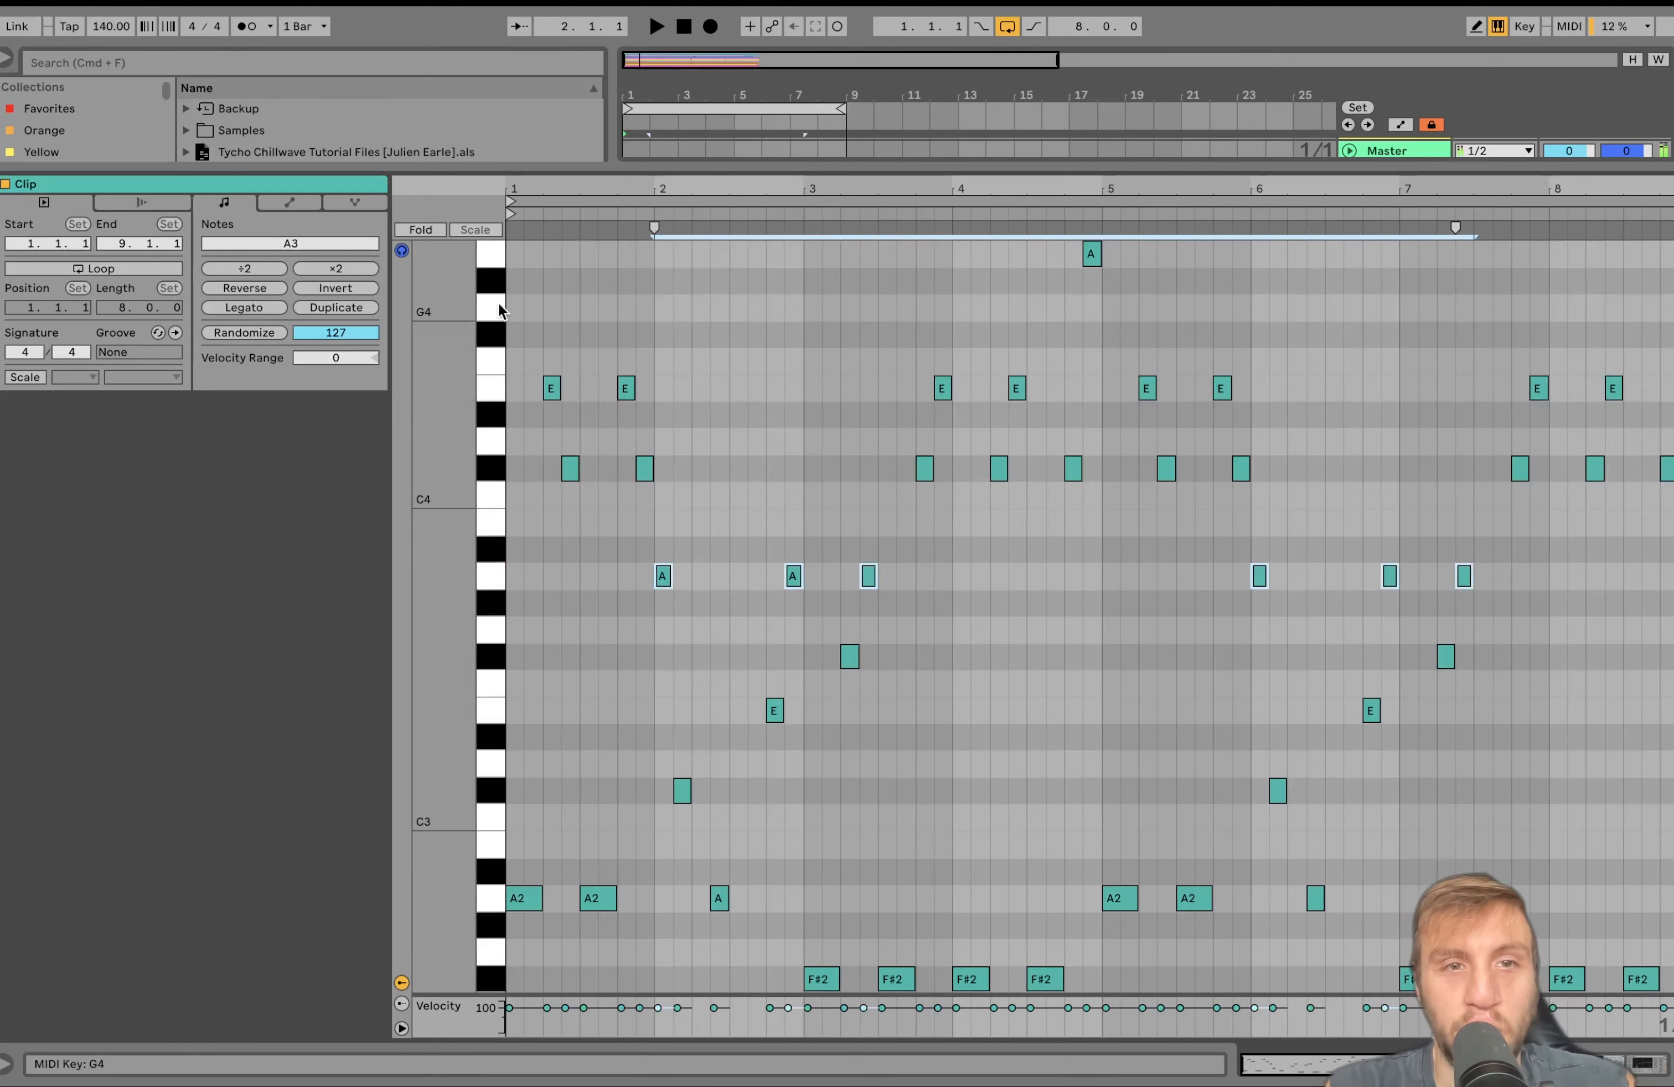
{"action": "left_click", "coordinate": [490, 259]}
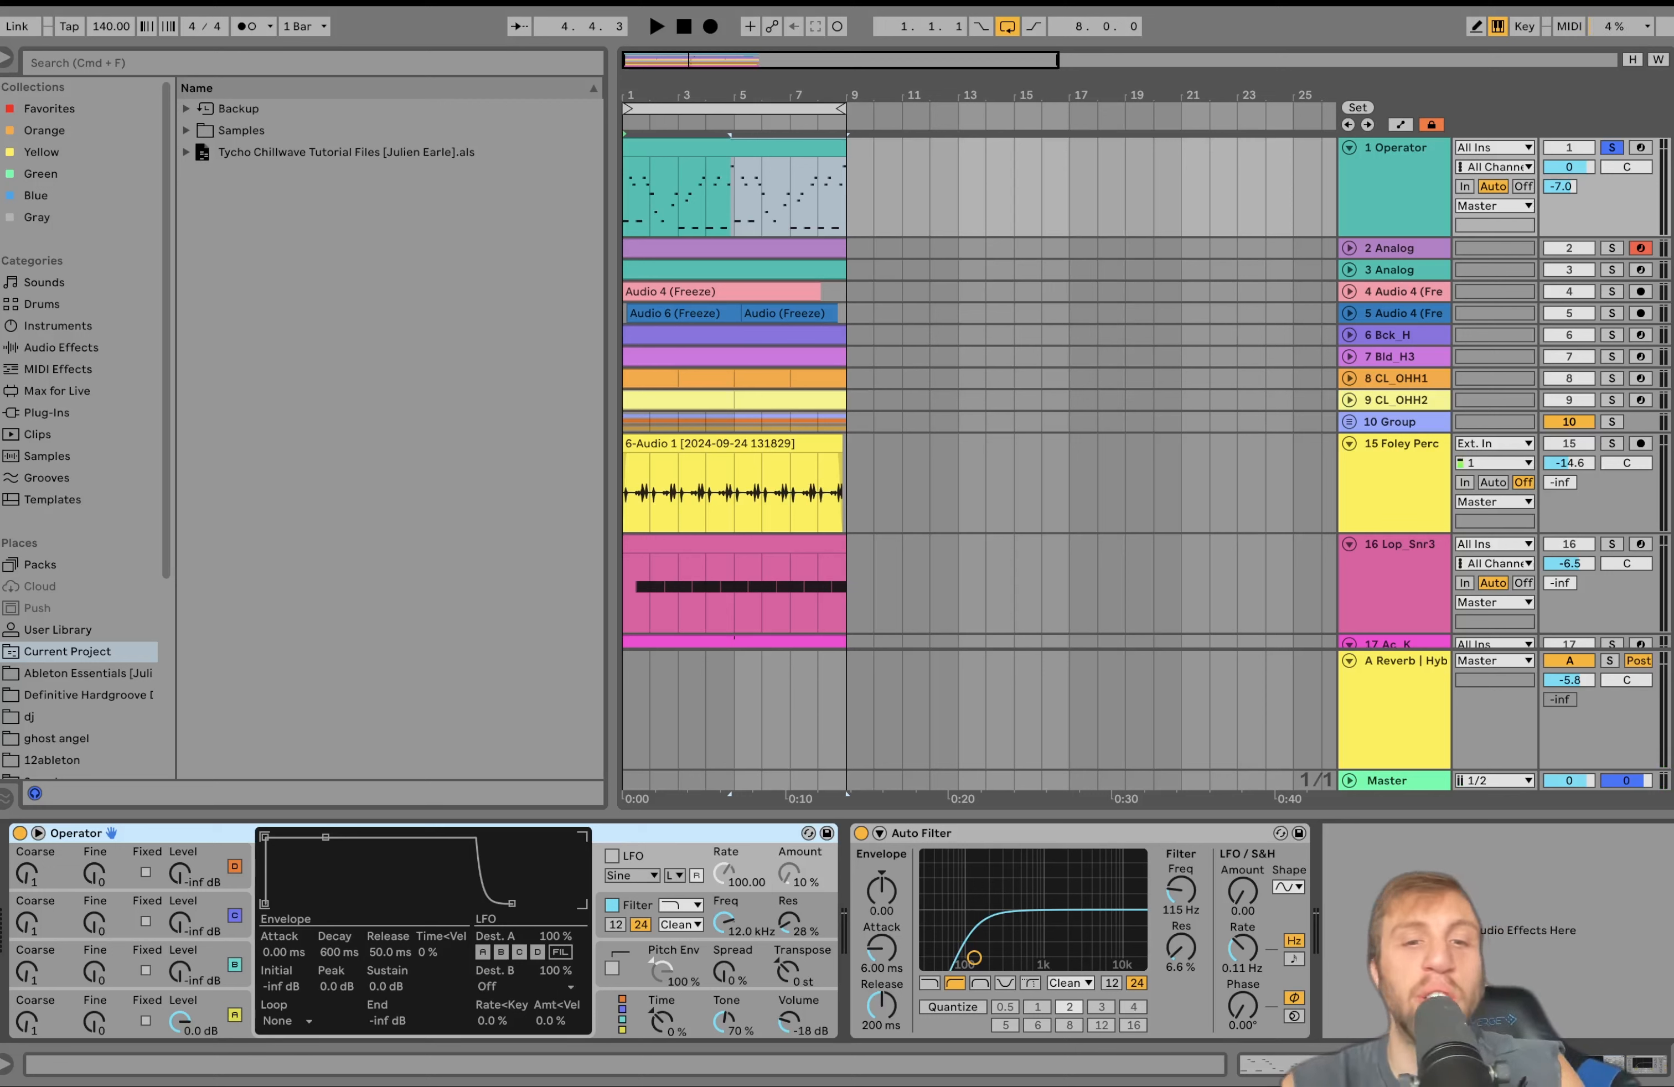
Step: Select the Operator clip and display the envelope and waveform settings of Operator's oscillator A
{"action": "left_click", "coordinate": [716, 154]}
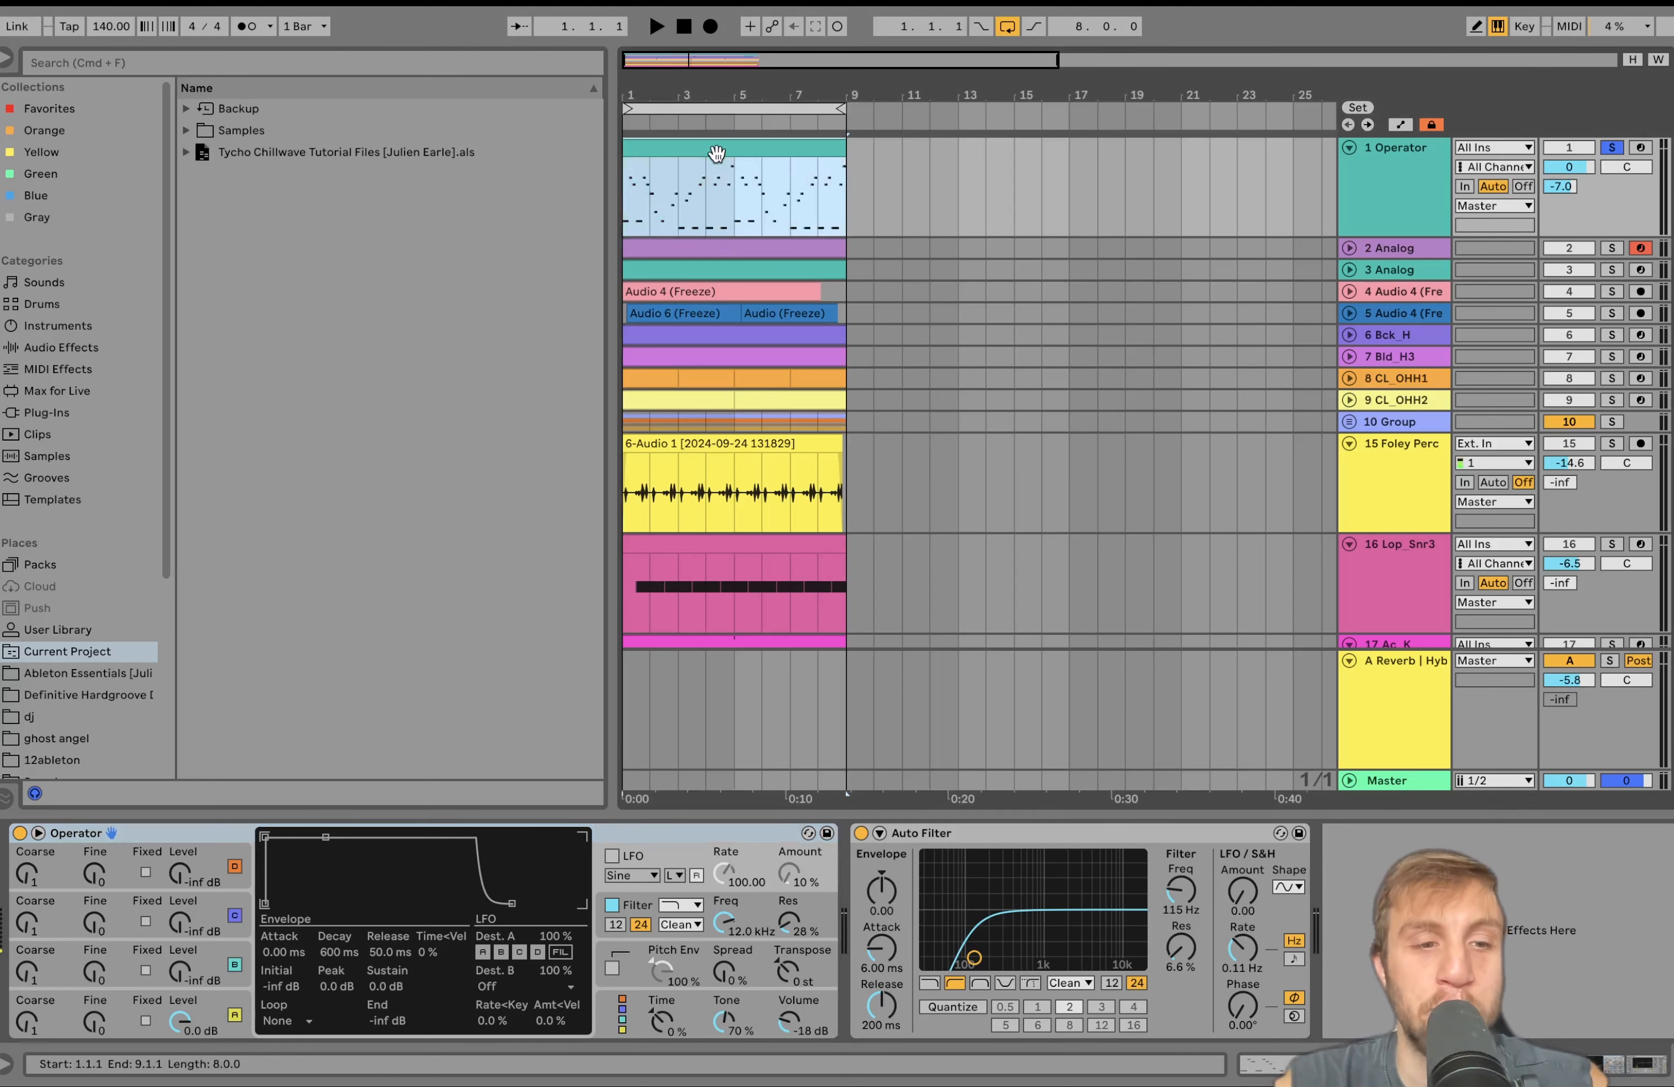
{"action": "left_click", "coordinate": [179, 829]}
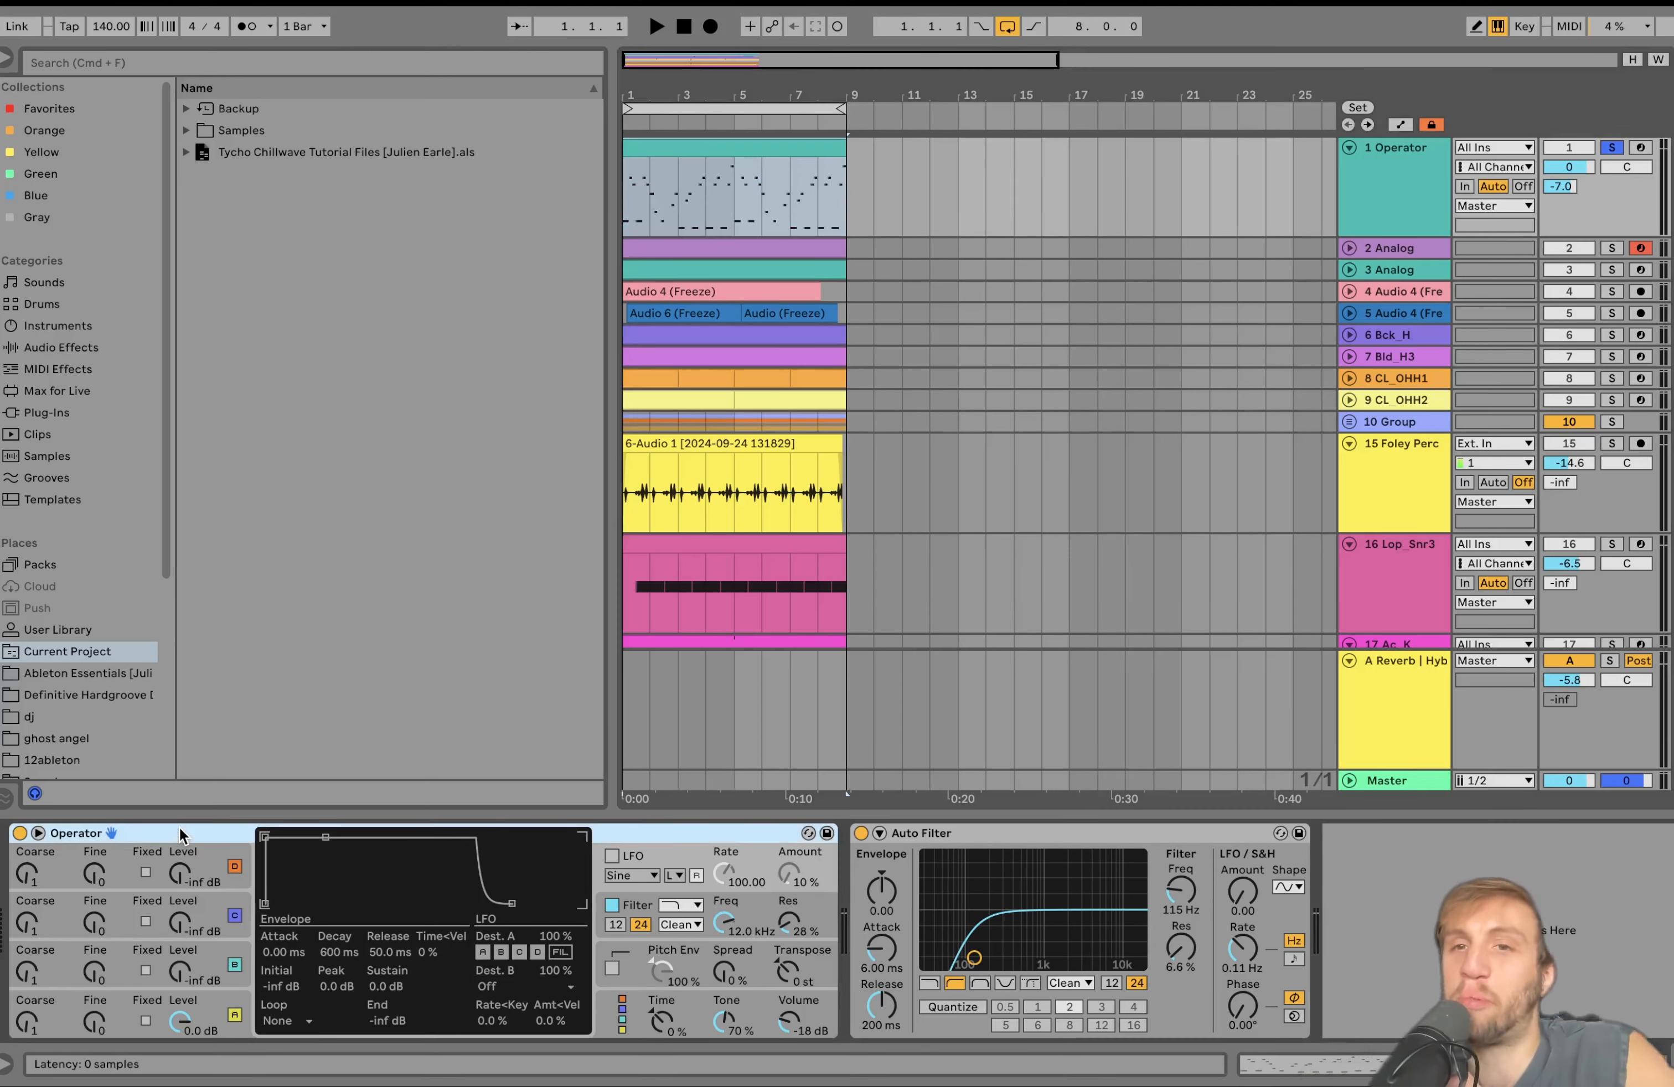
{"action": "left_click", "coordinate": [181, 1022]}
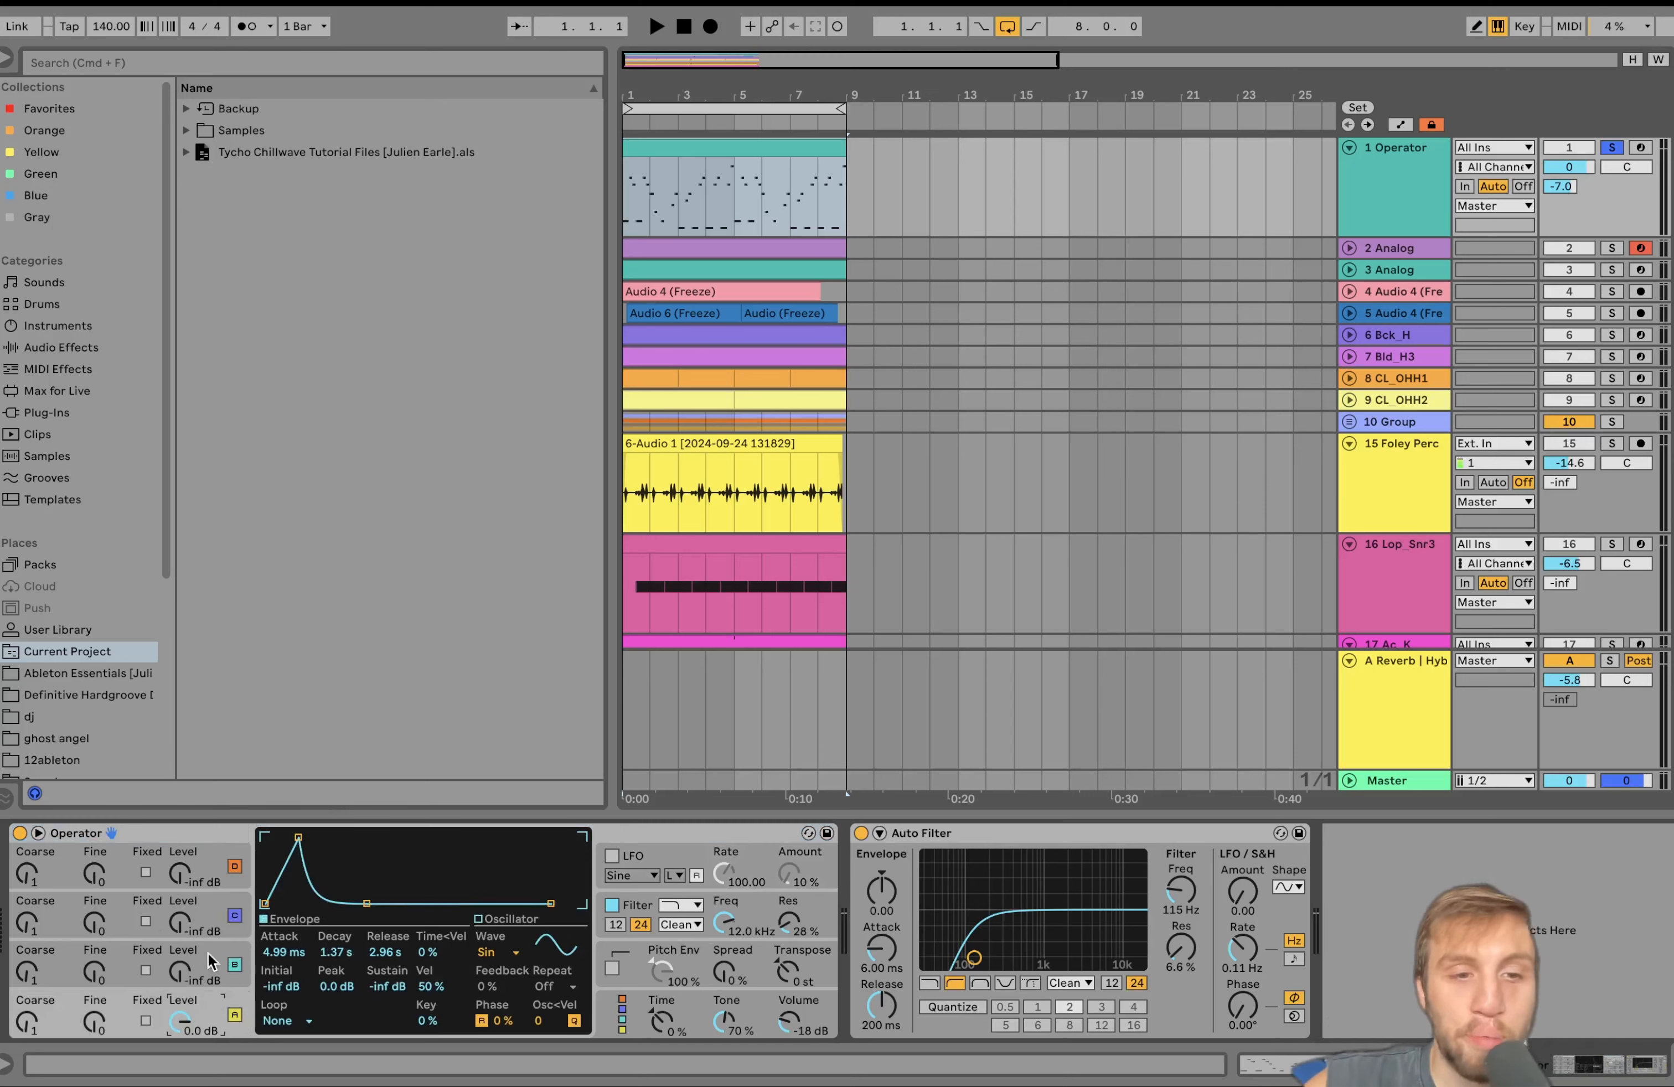
Step: Play the dry Operator sound with the A Reverb return track and the Auto Filter switched off
{"action": "key", "text": "space"}
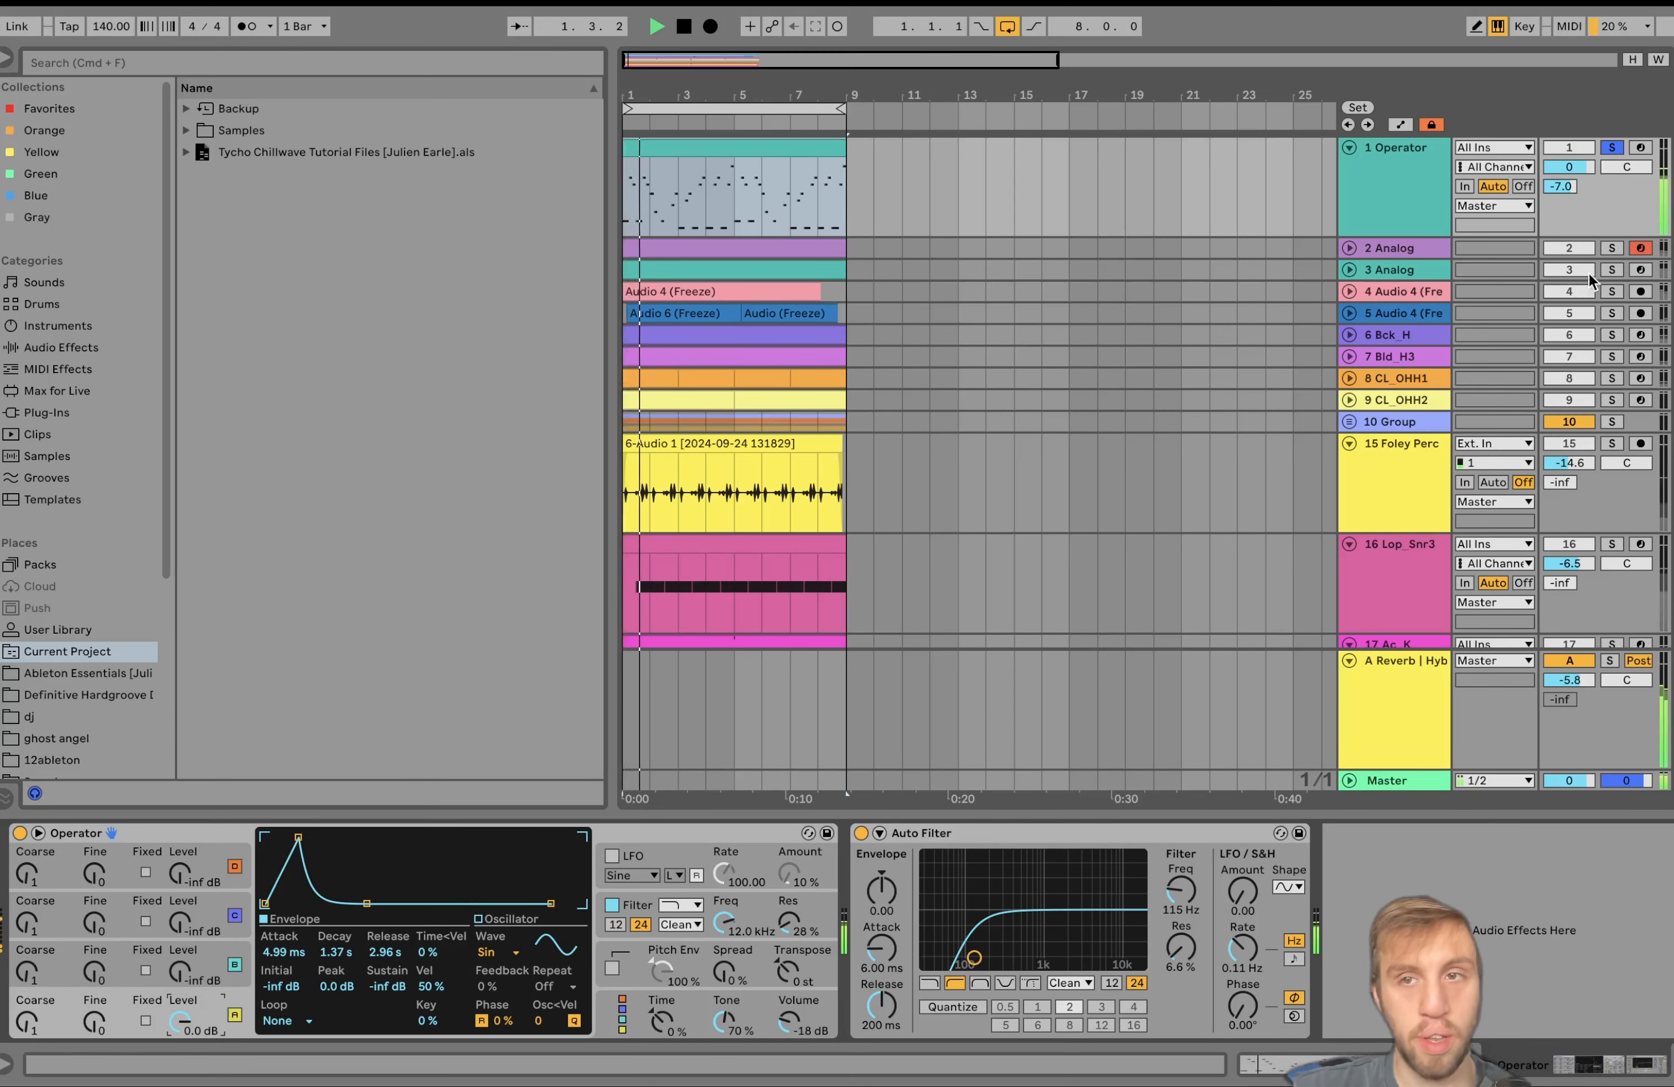
{"action": "left_click", "coordinate": [1572, 660]}
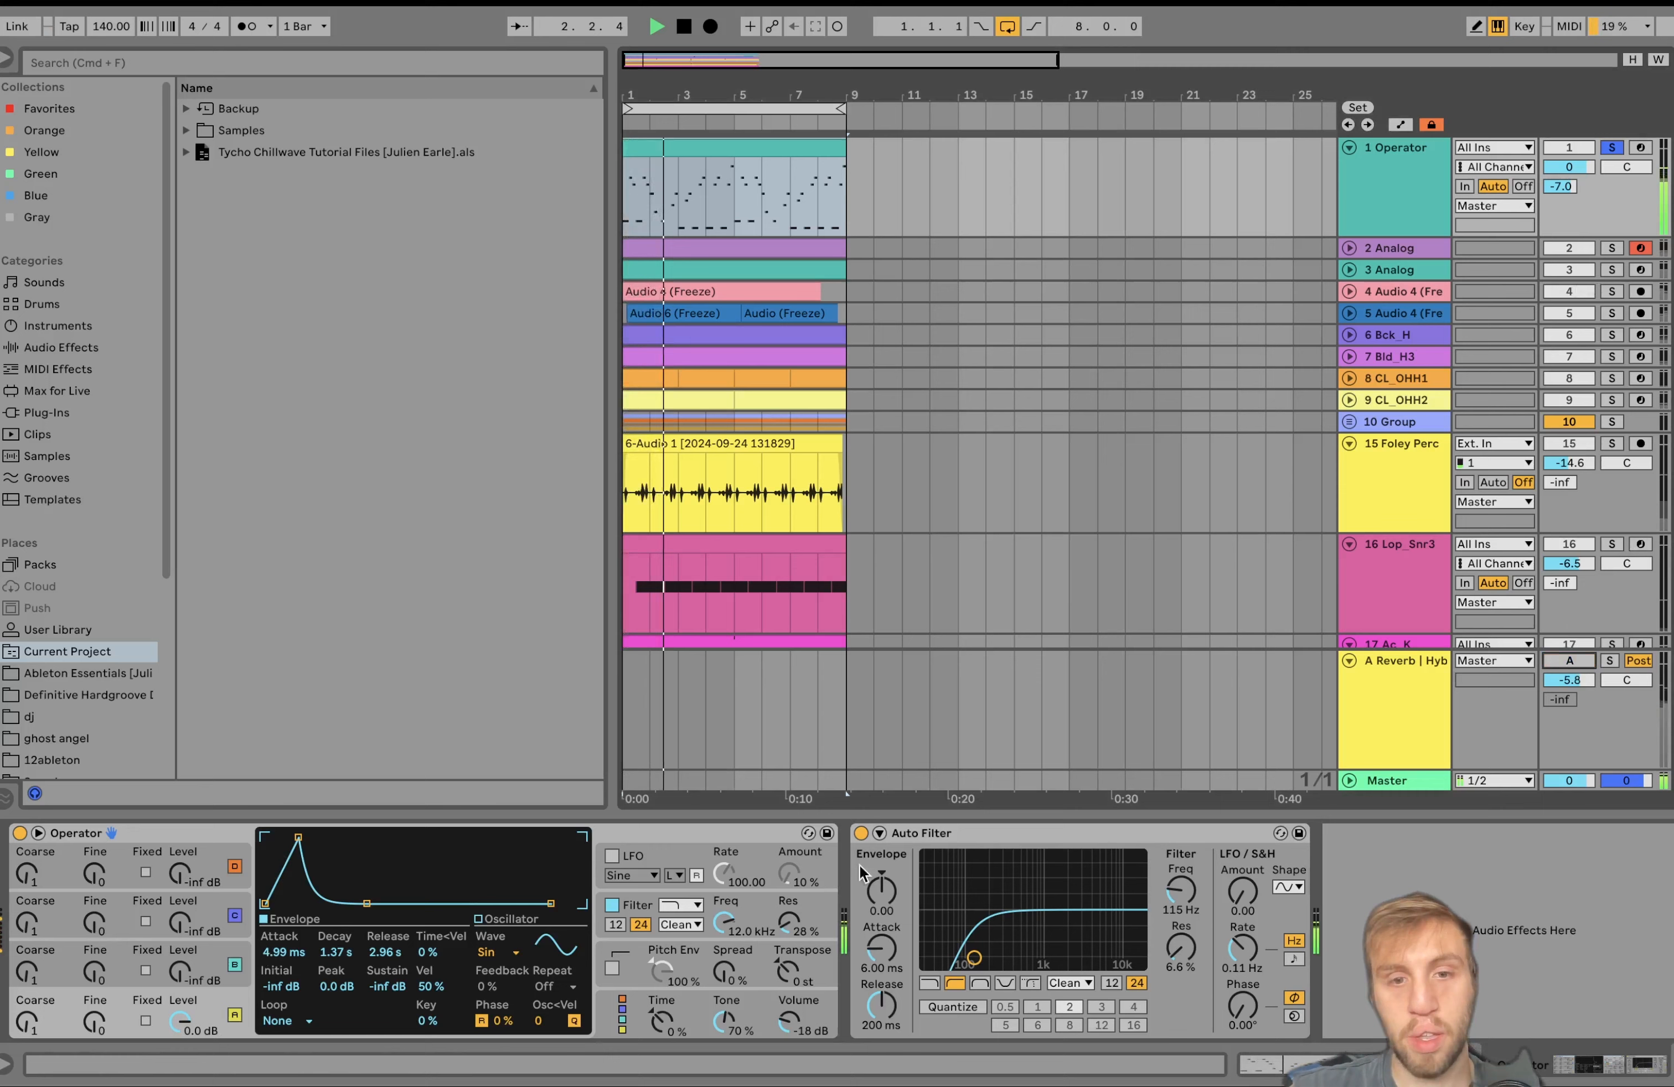
{"action": "left_click", "coordinate": [861, 834]}
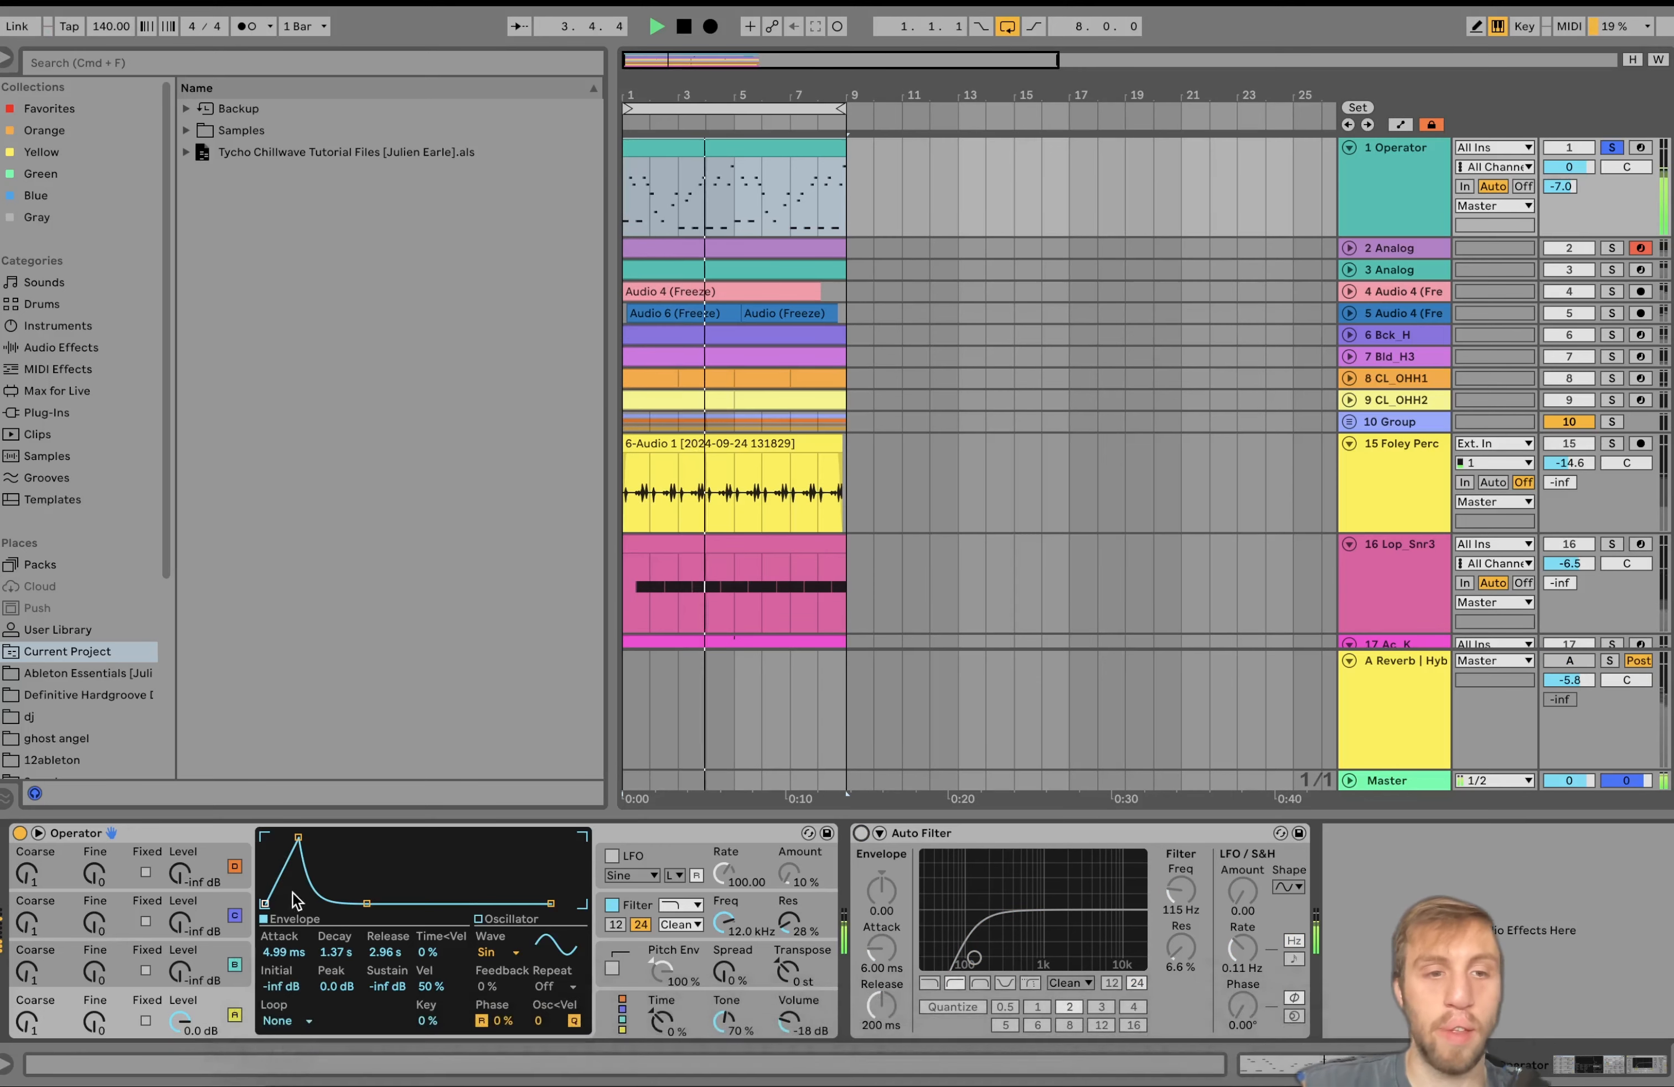
{"action": "key", "text": "space"}
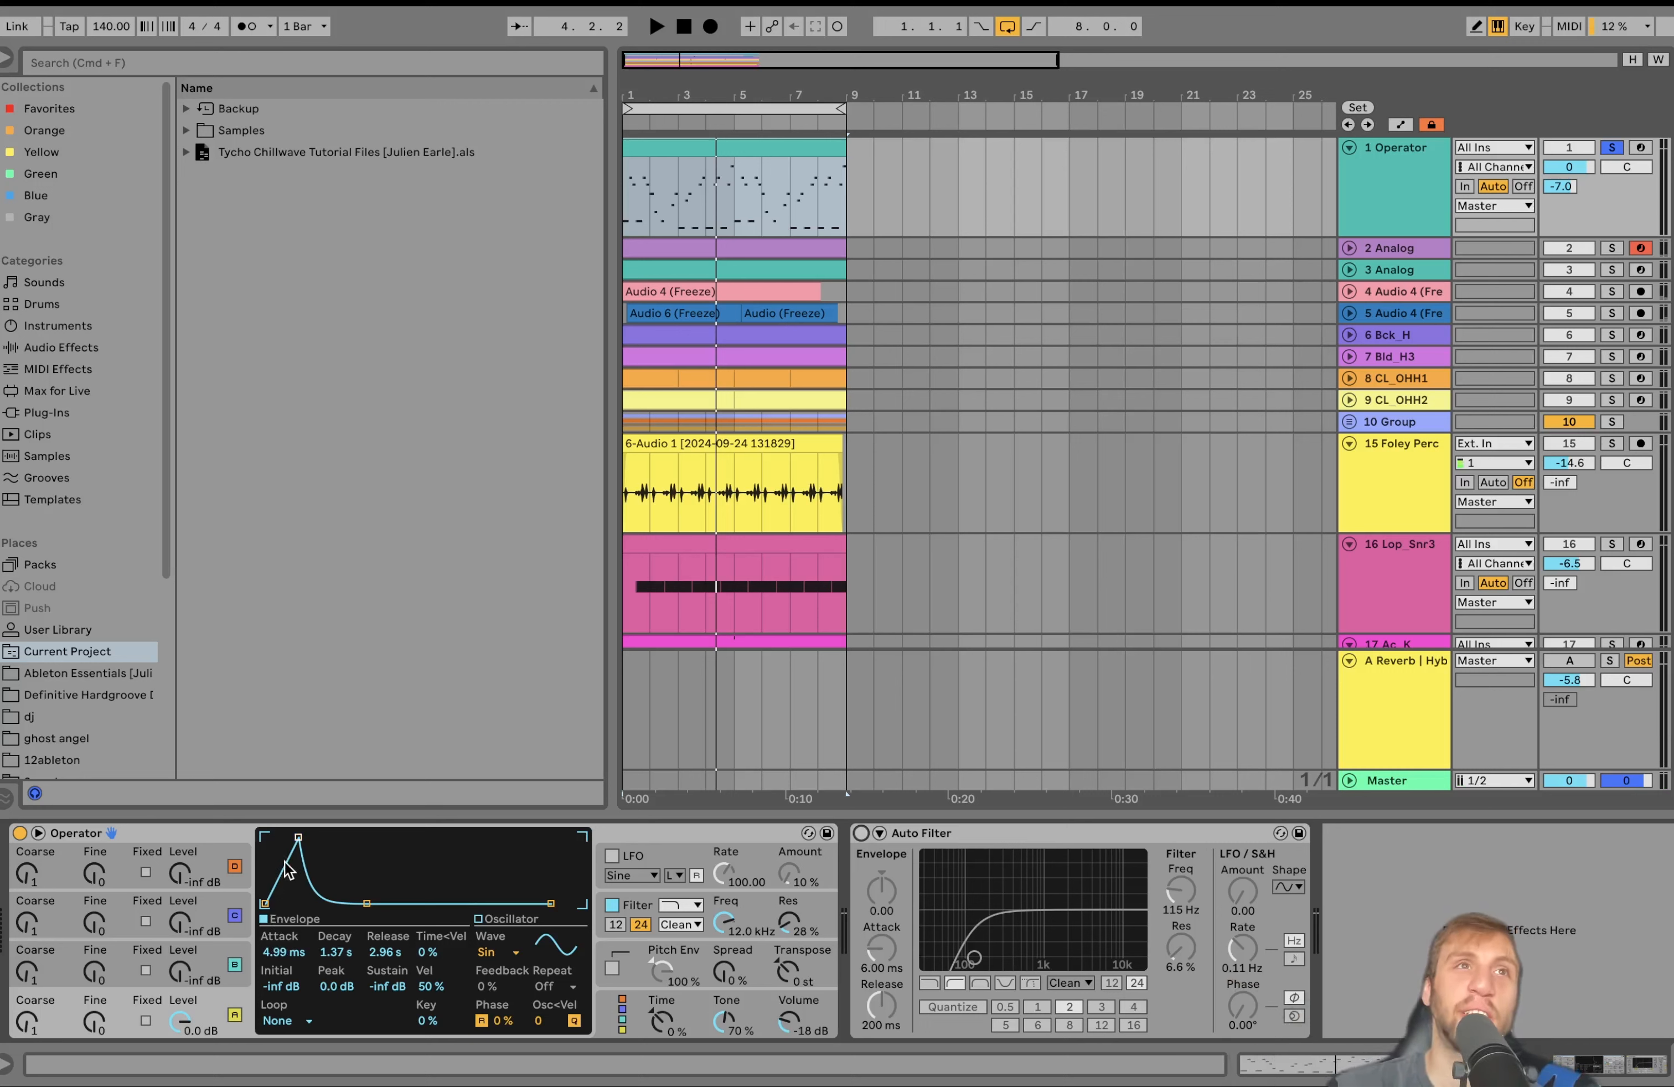
{"action": "key", "text": "space"}
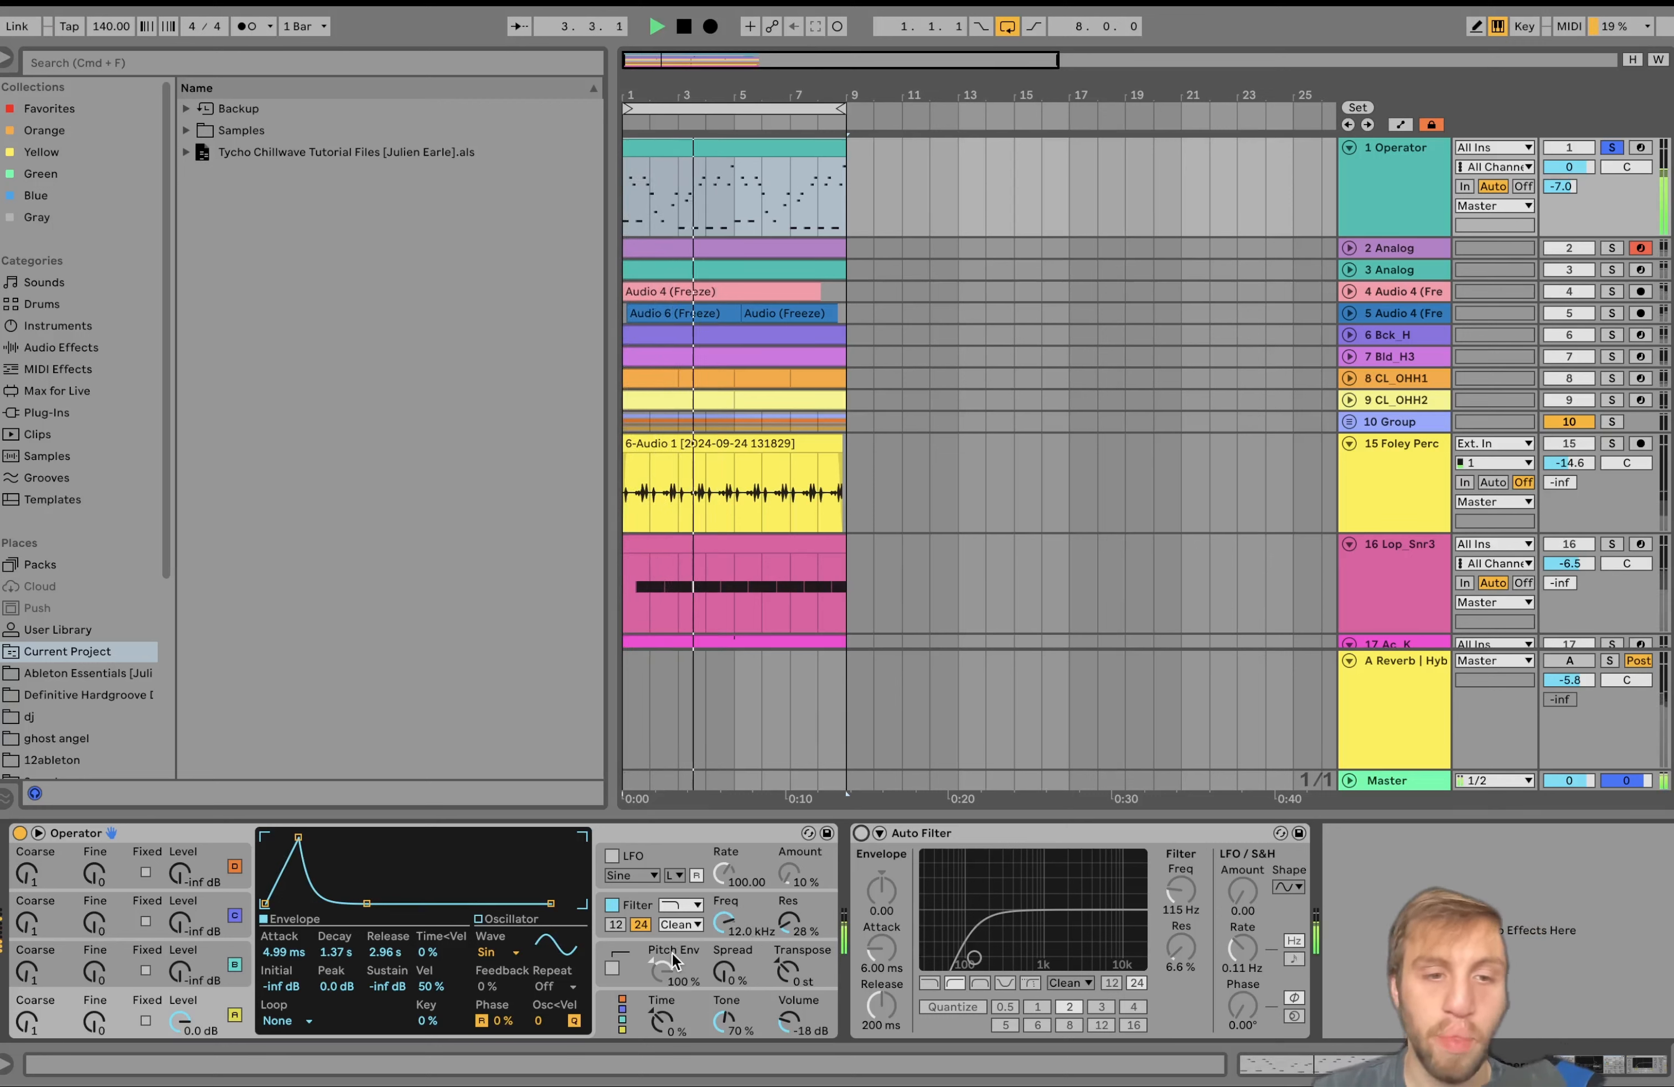
{"action": "key", "text": "space"}
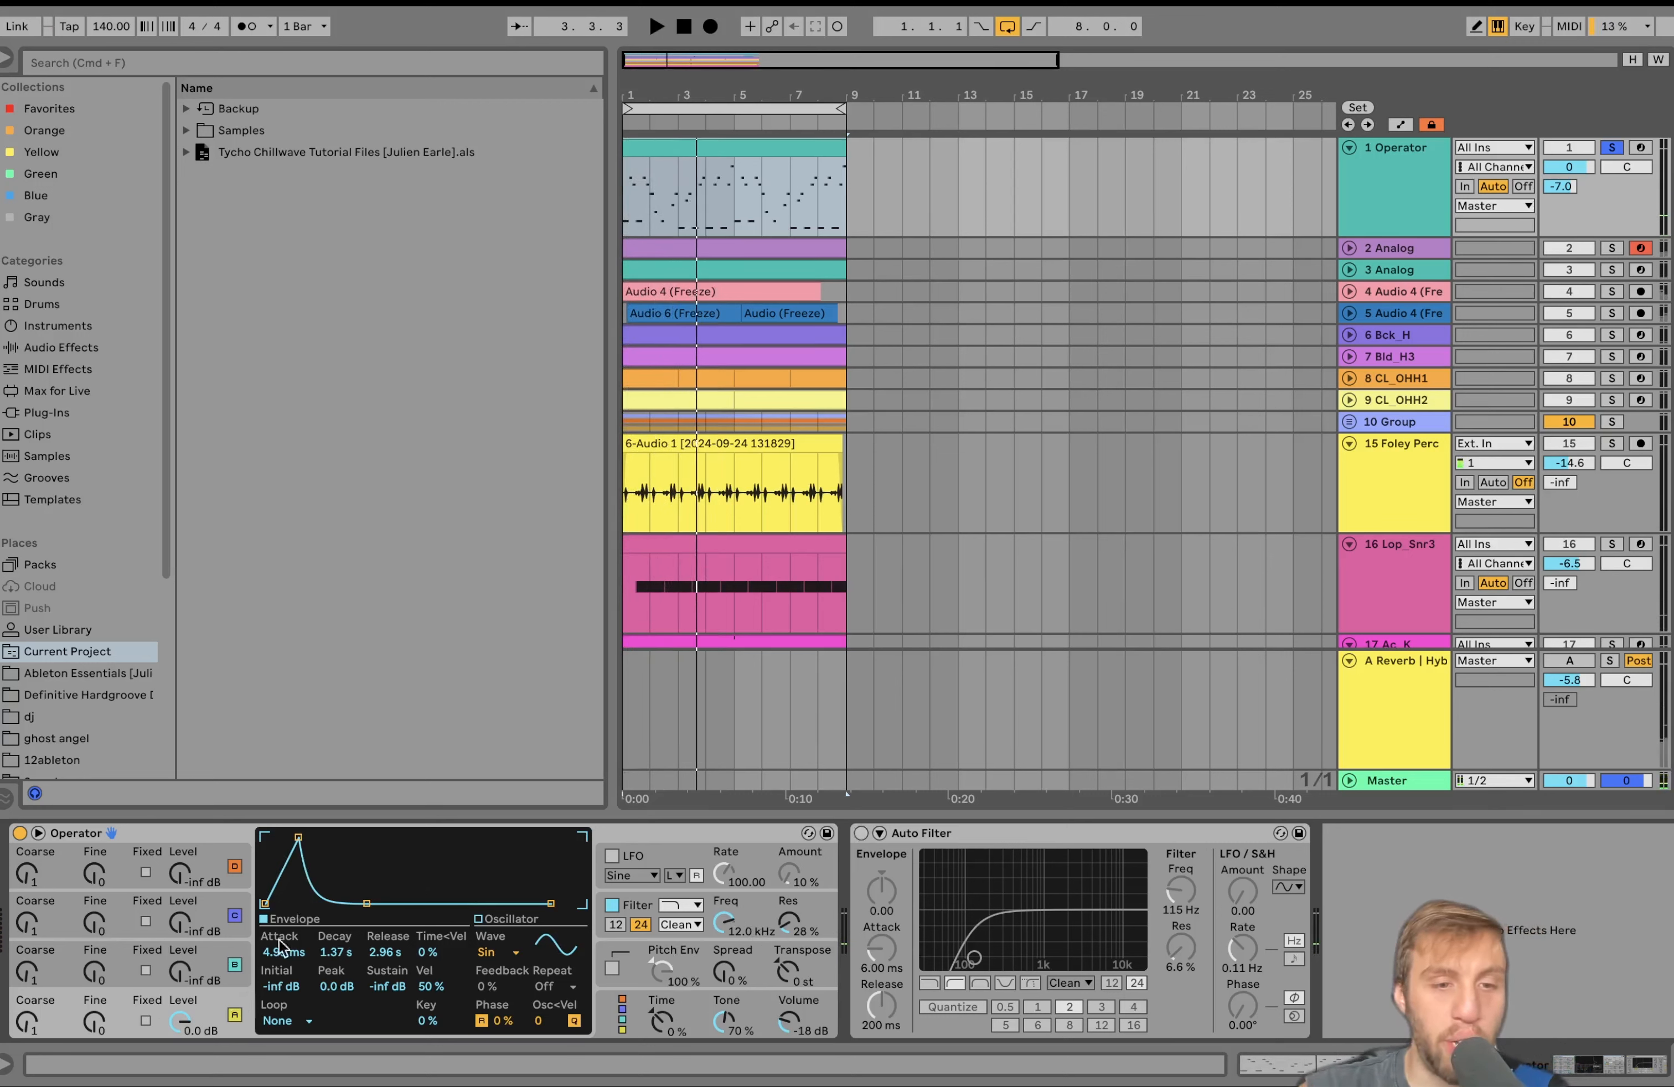
Step: Switch the Auto Filter and the A Reverb return track back on while replaying the Operator part
{"action": "left_click", "coordinate": [861, 834]}
{"action": "key", "text": "space"}
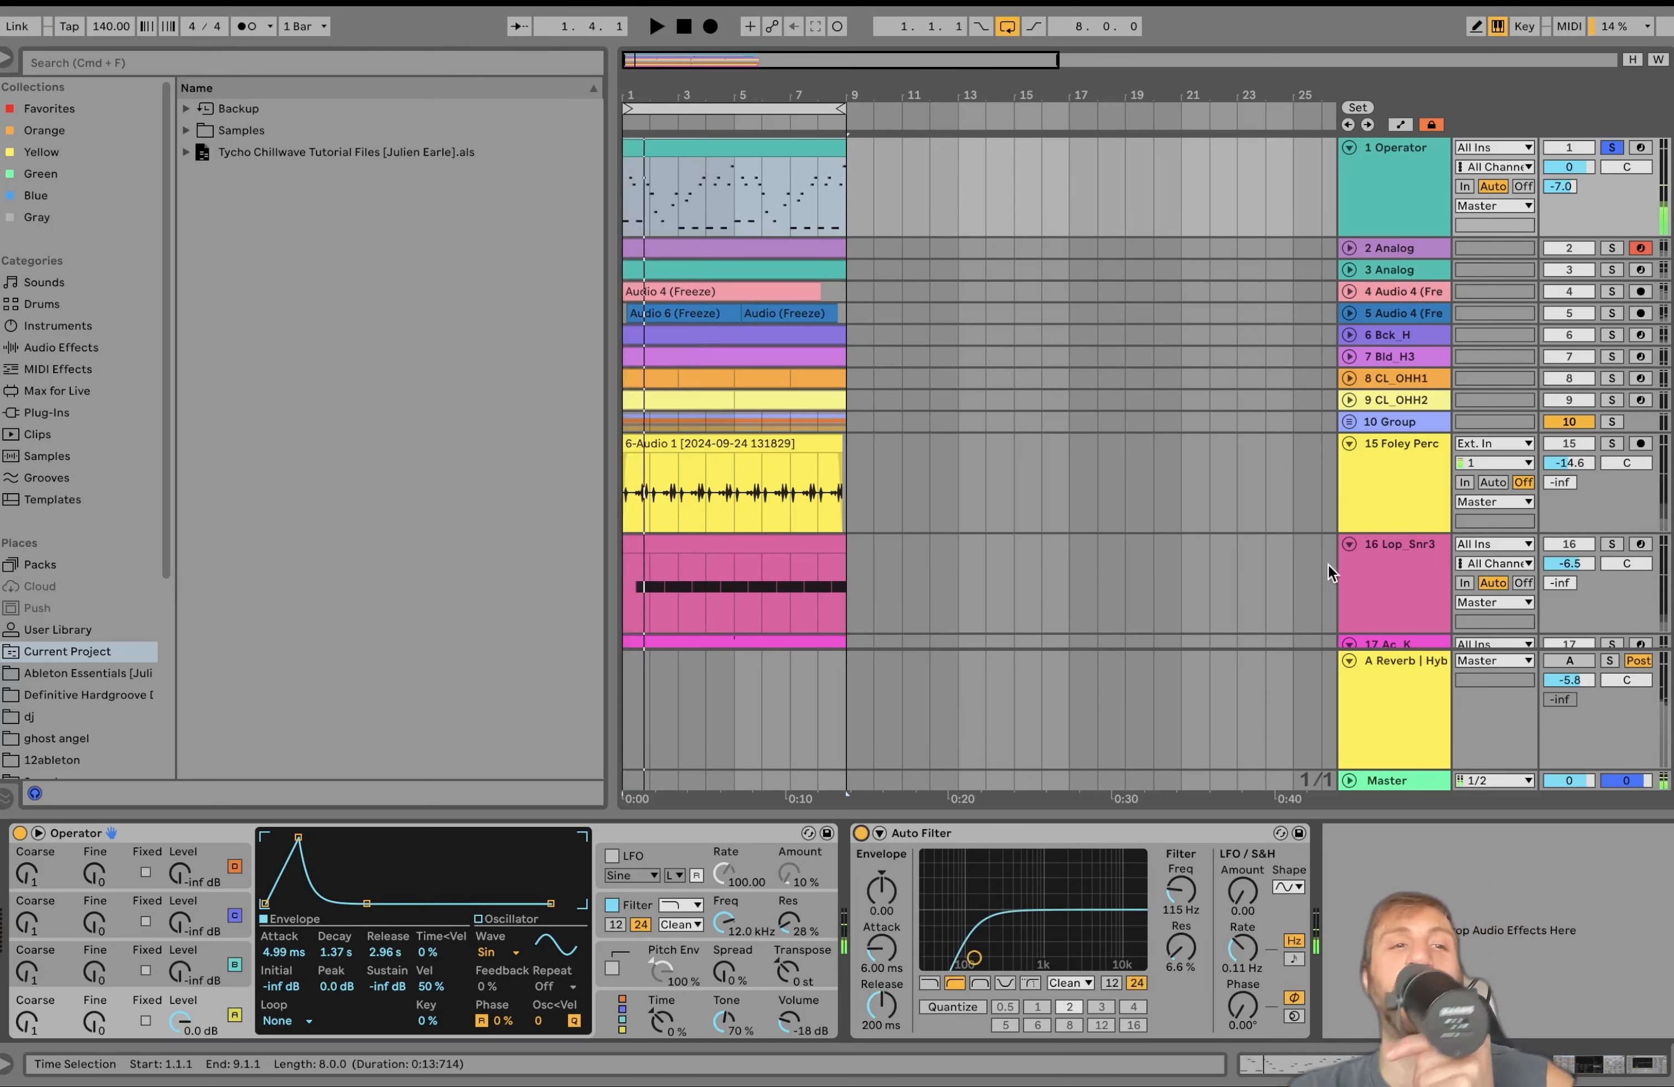
{"action": "left_click", "coordinate": [1571, 661]}
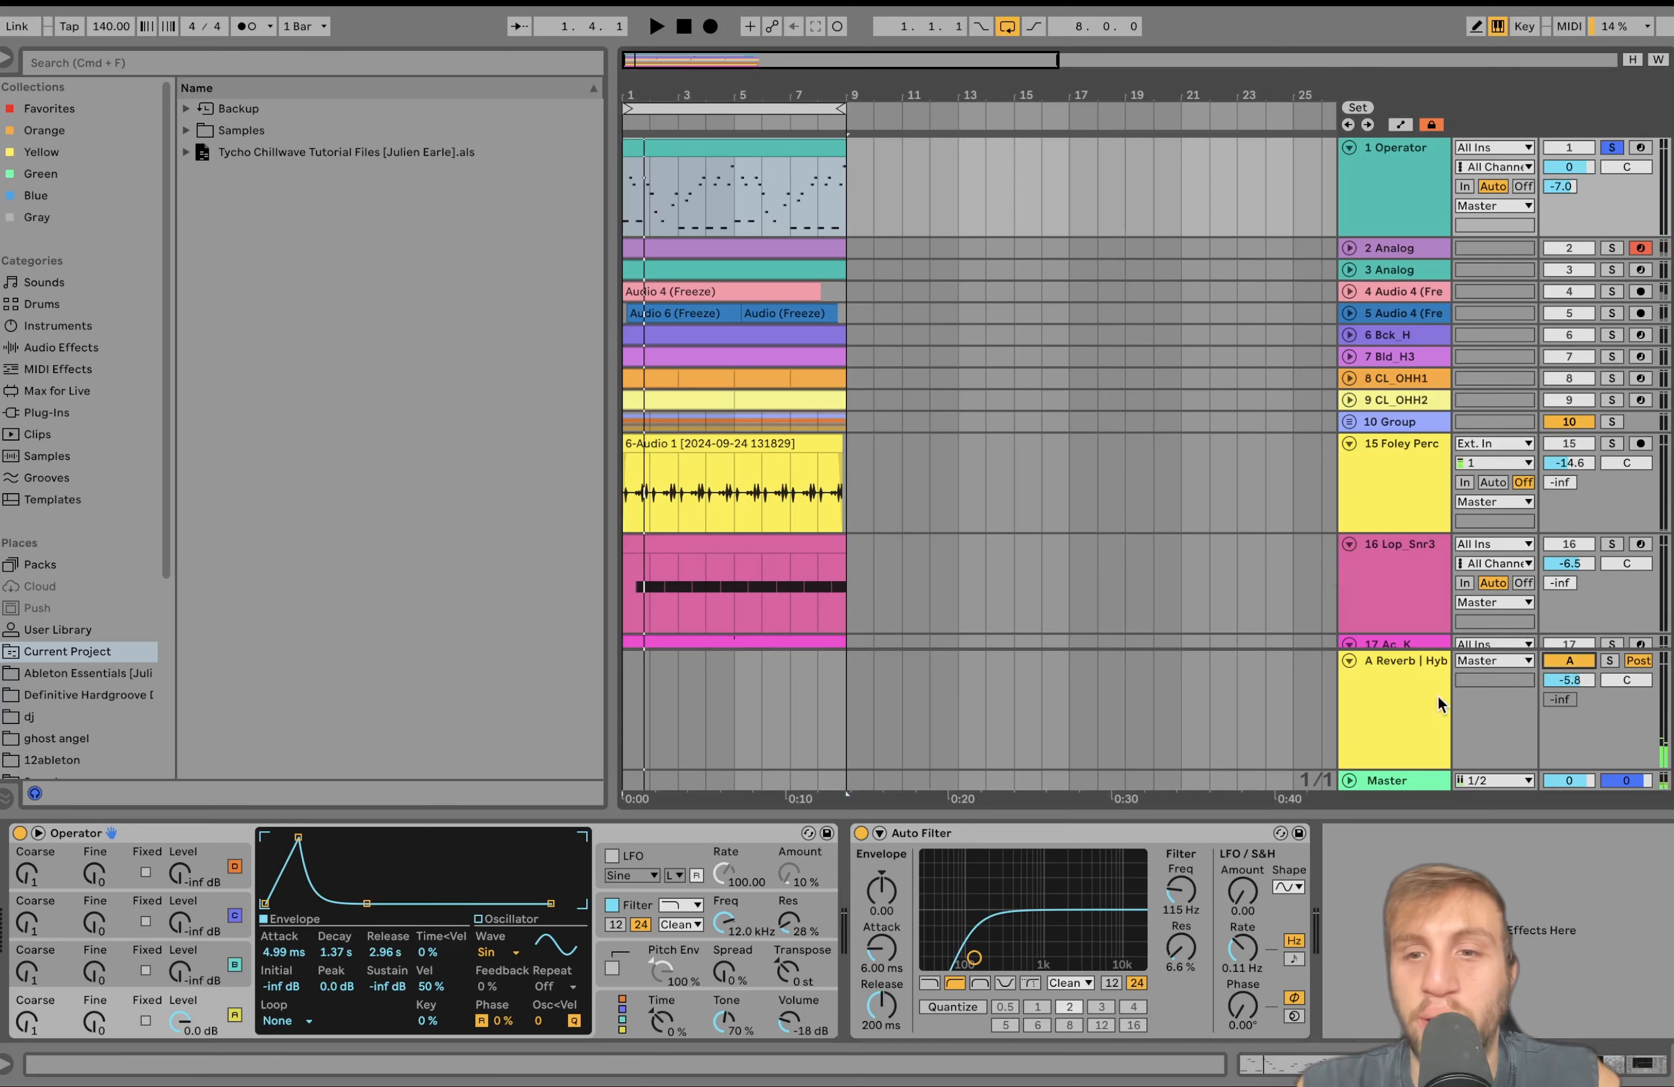
Step: Examine the device chains of the A Reverb return track and the Operator track, ending on the return's chain
{"action": "left_click", "coordinate": [1402, 710]}
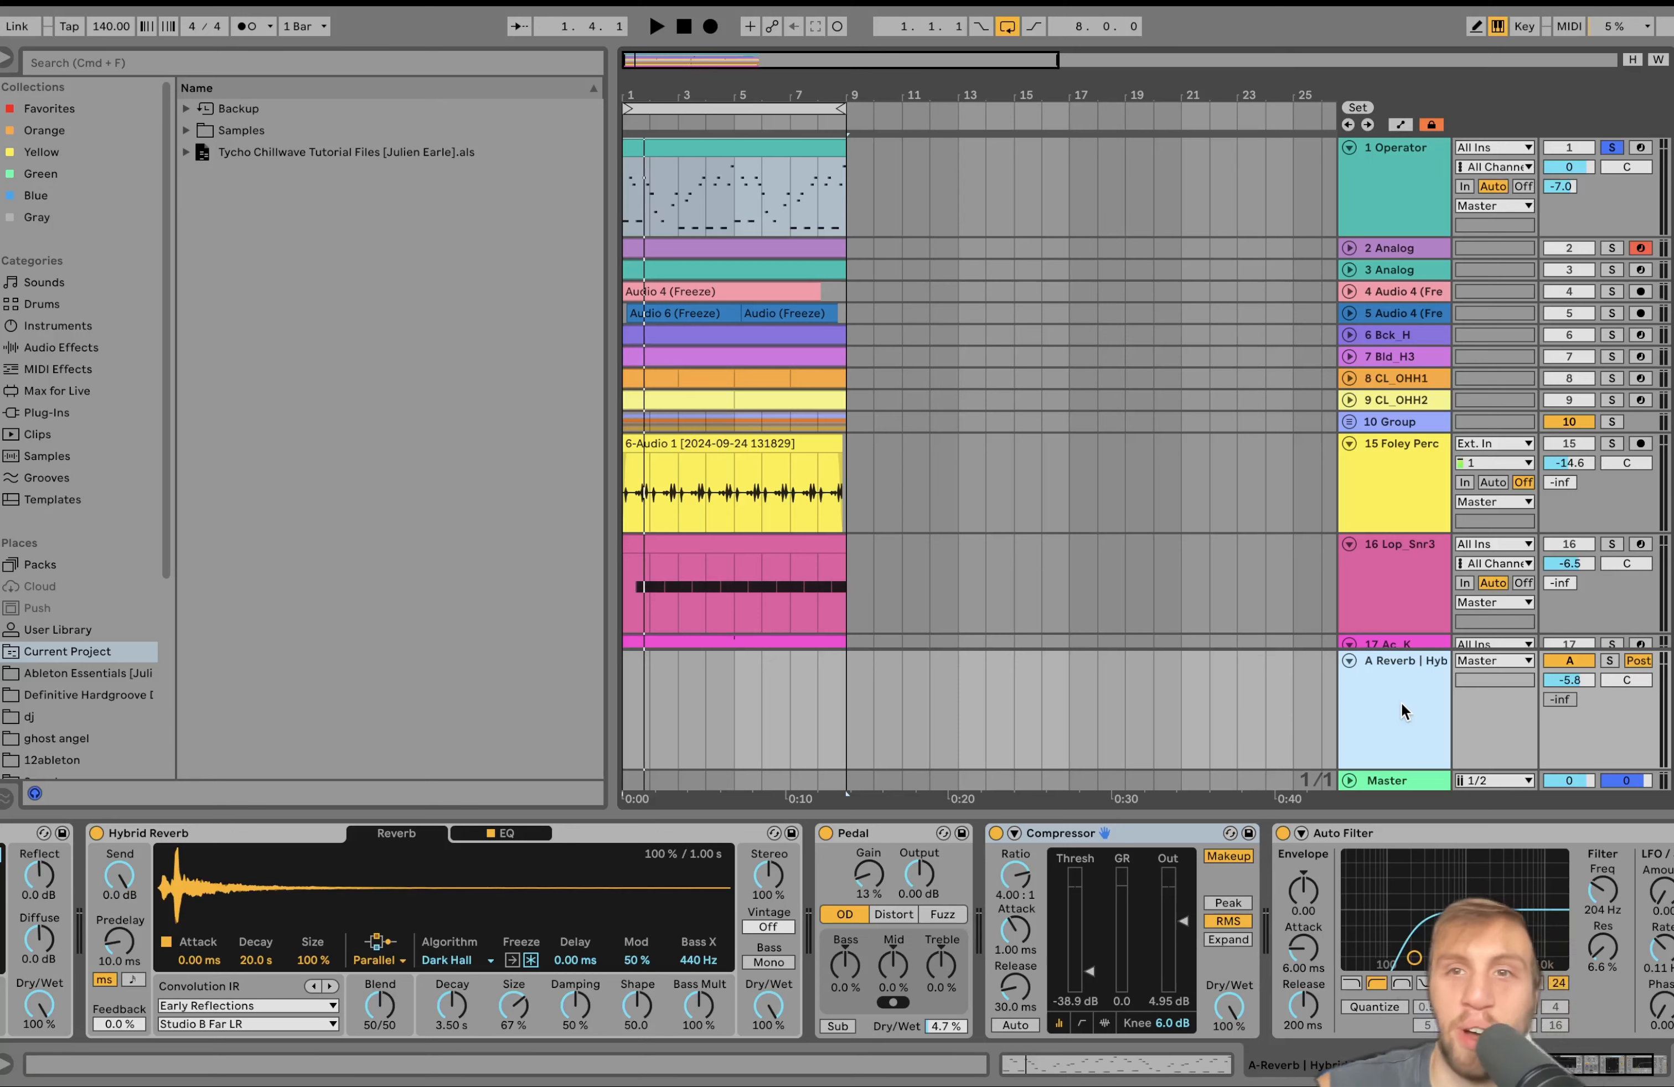
{"action": "left_click", "coordinate": [1349, 219]}
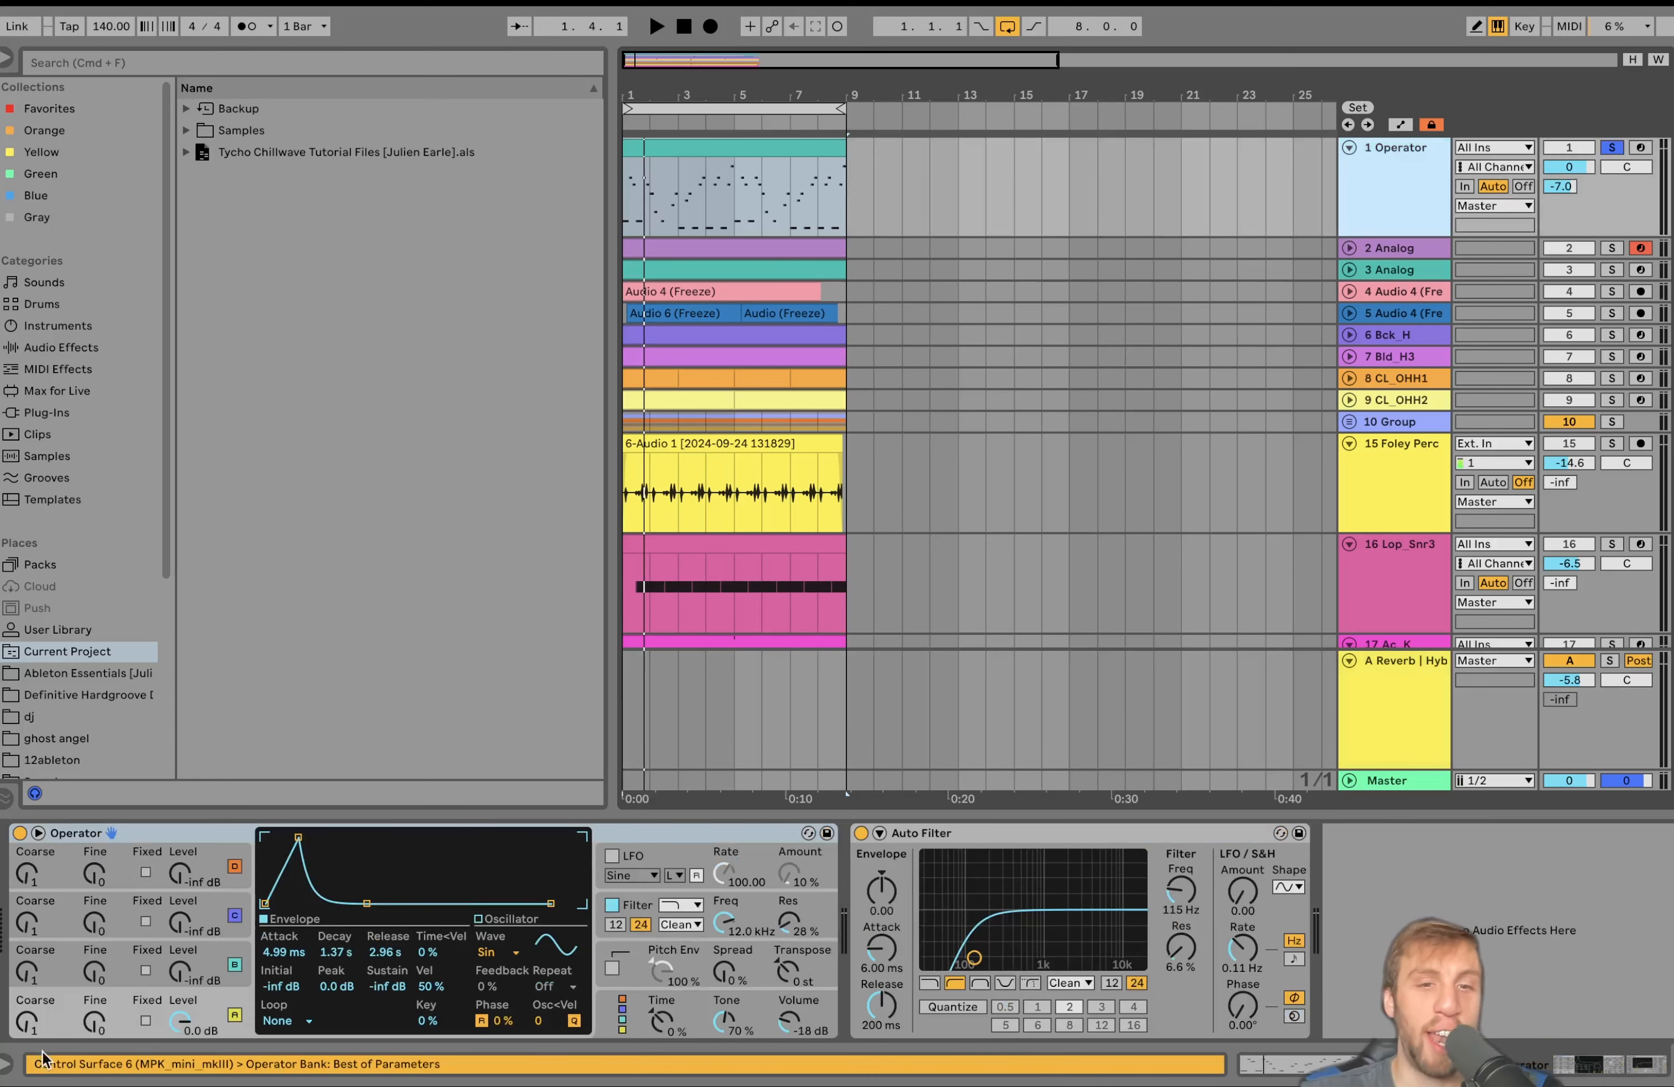
{"action": "left_click", "coordinate": [1368, 700]}
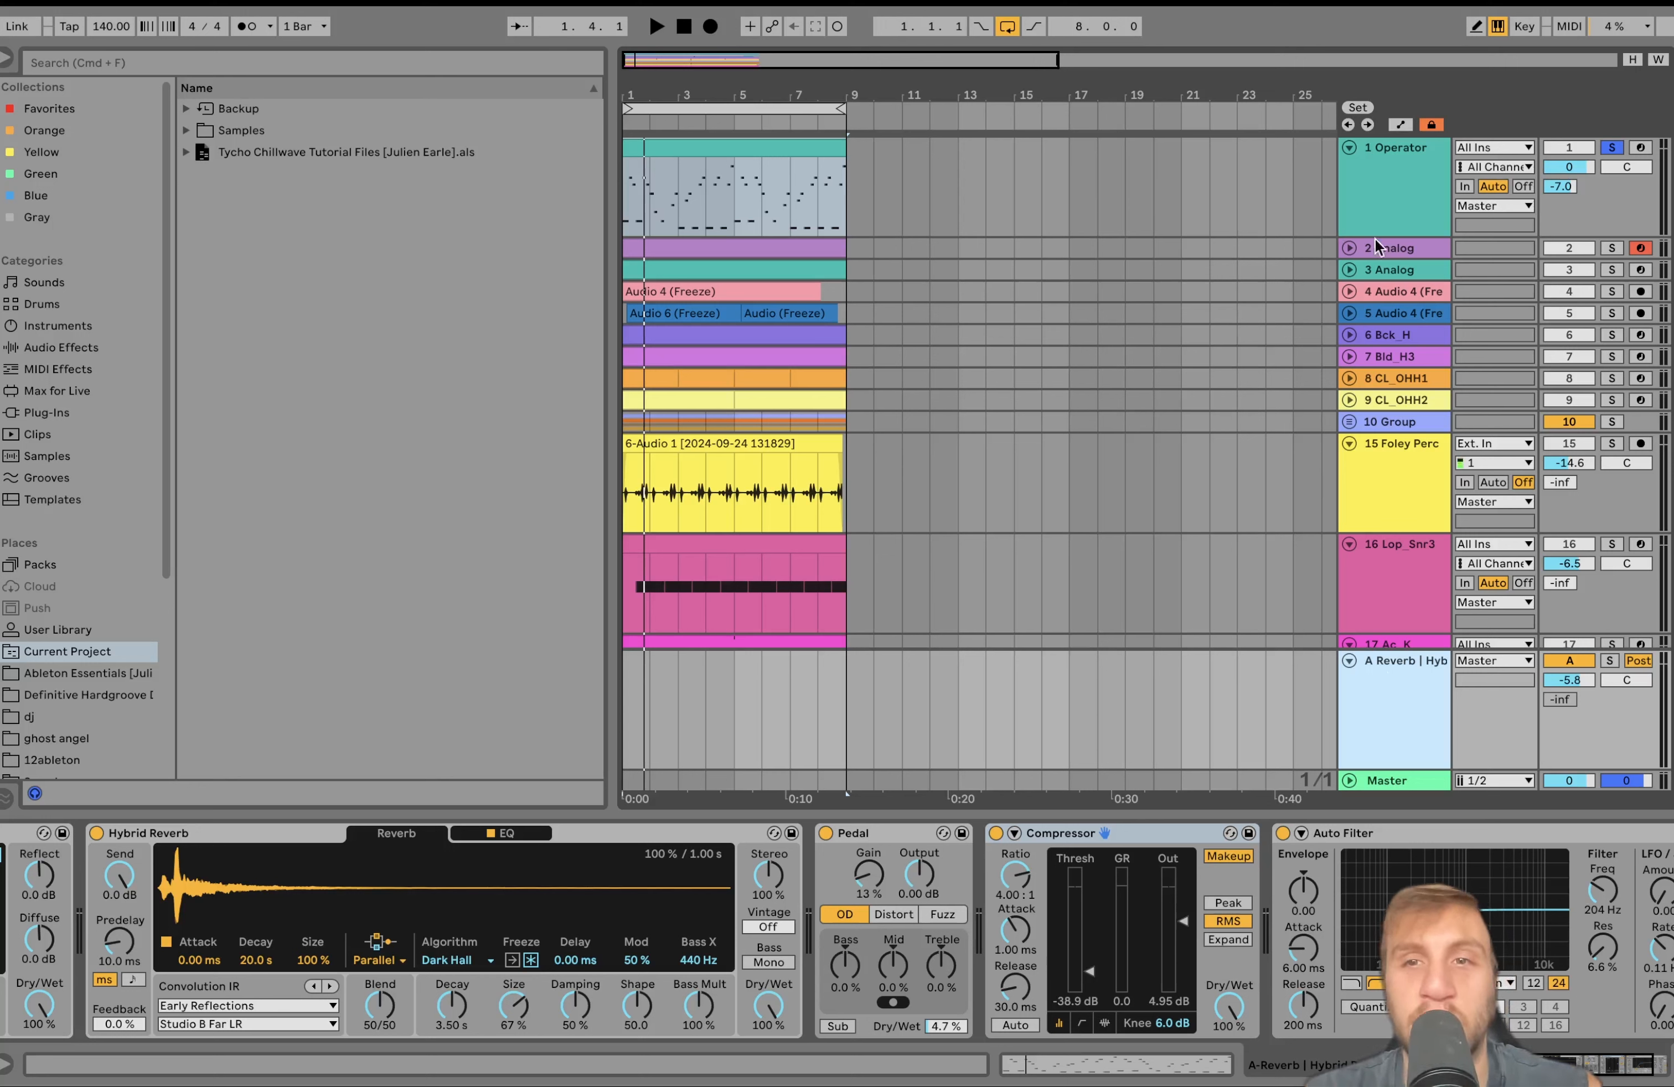
Step: Play the A Reverb return track soloed, and switch the solo back to the Operator track
{"action": "left_click", "coordinate": [1611, 661]}
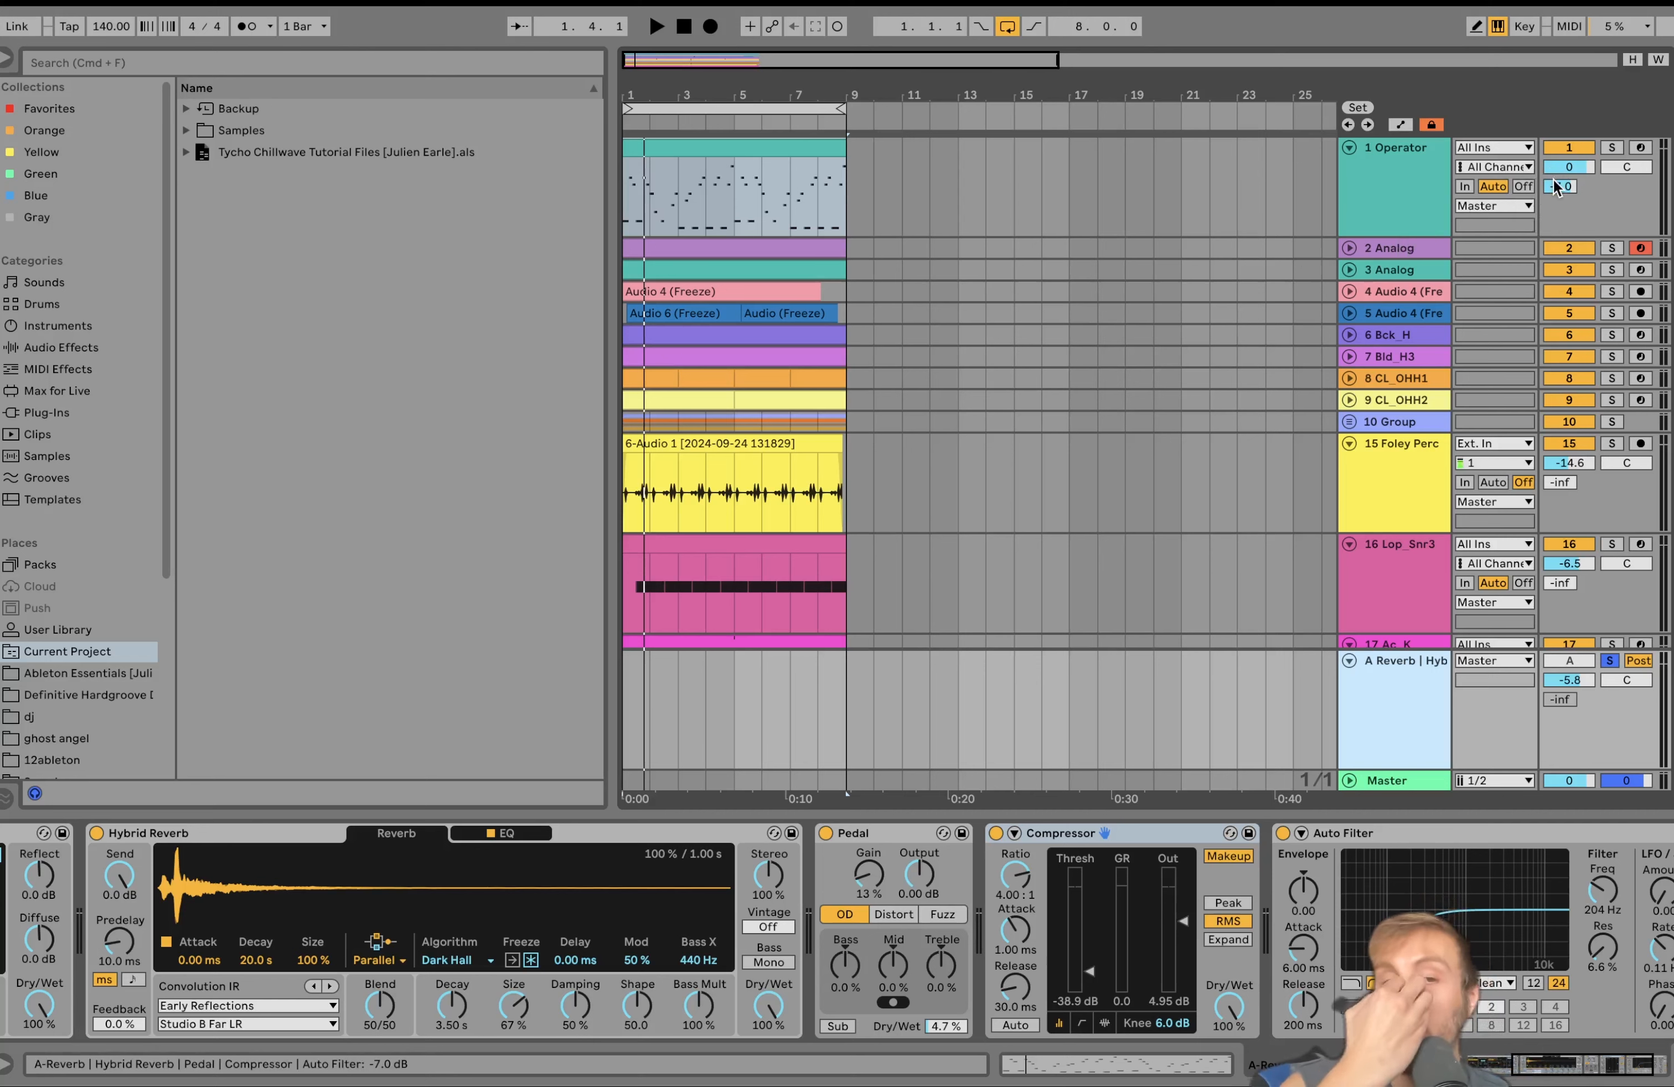
{"action": "left_click", "coordinate": [650, 701]}
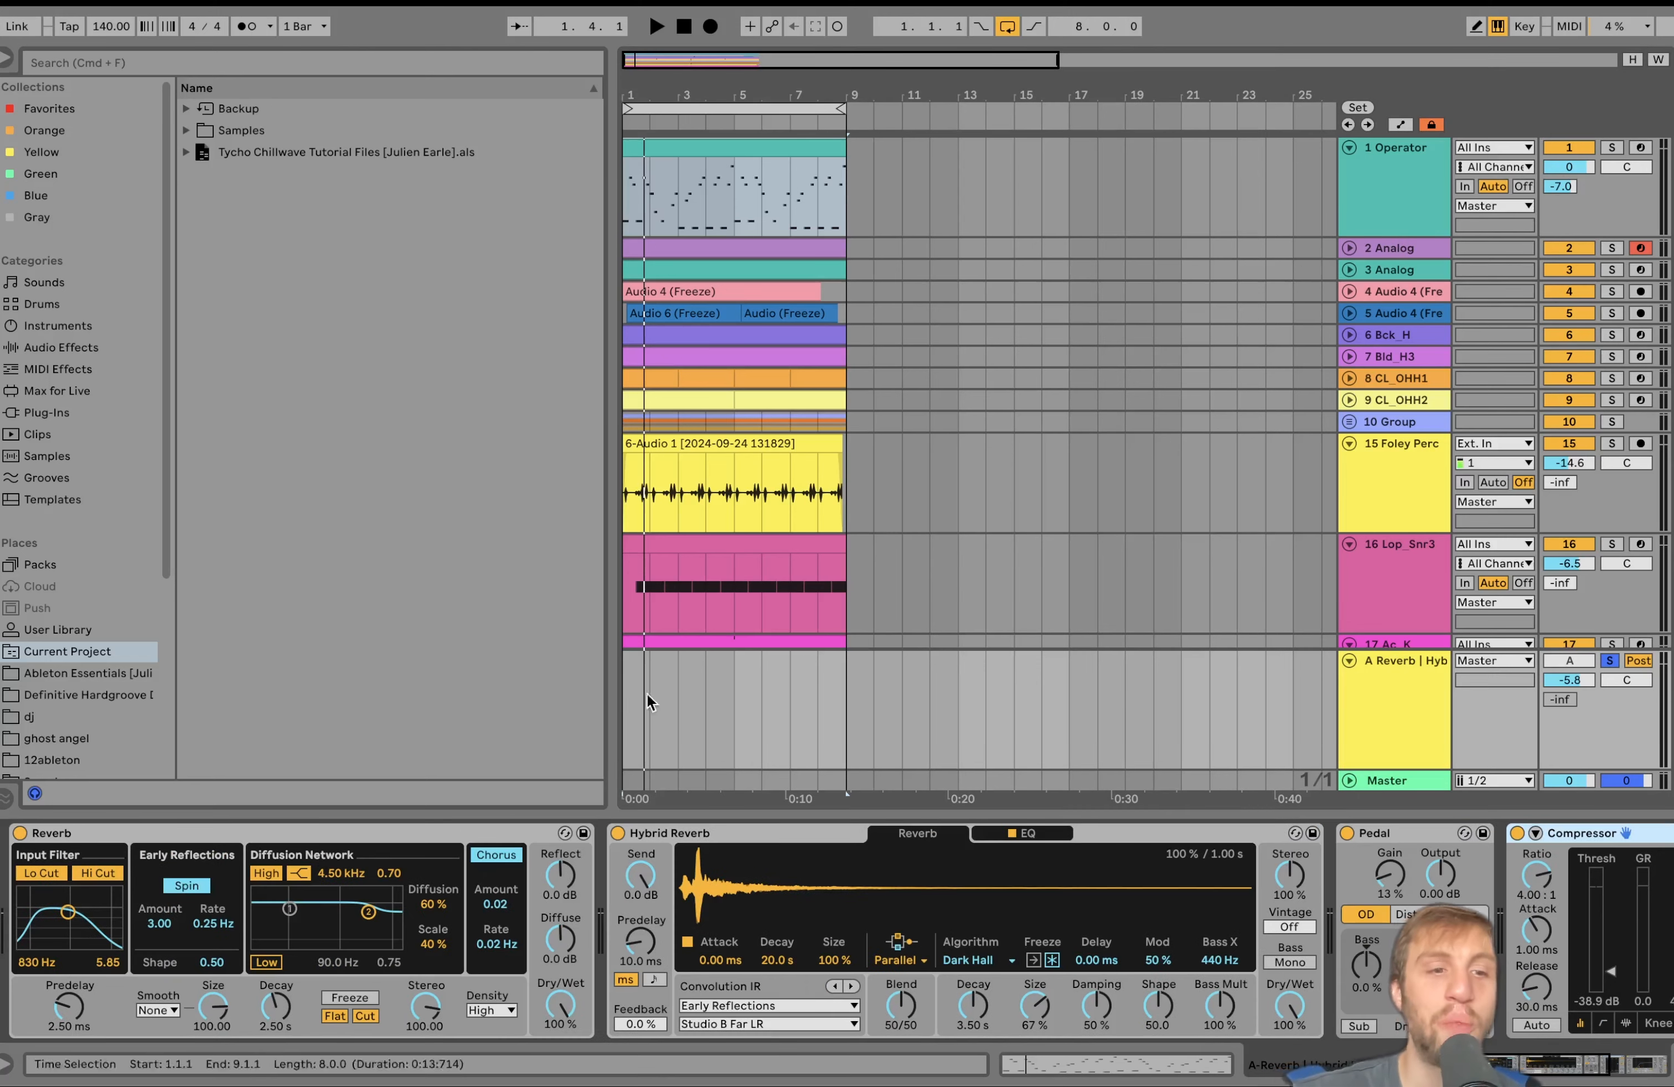
{"action": "key", "text": "space"}
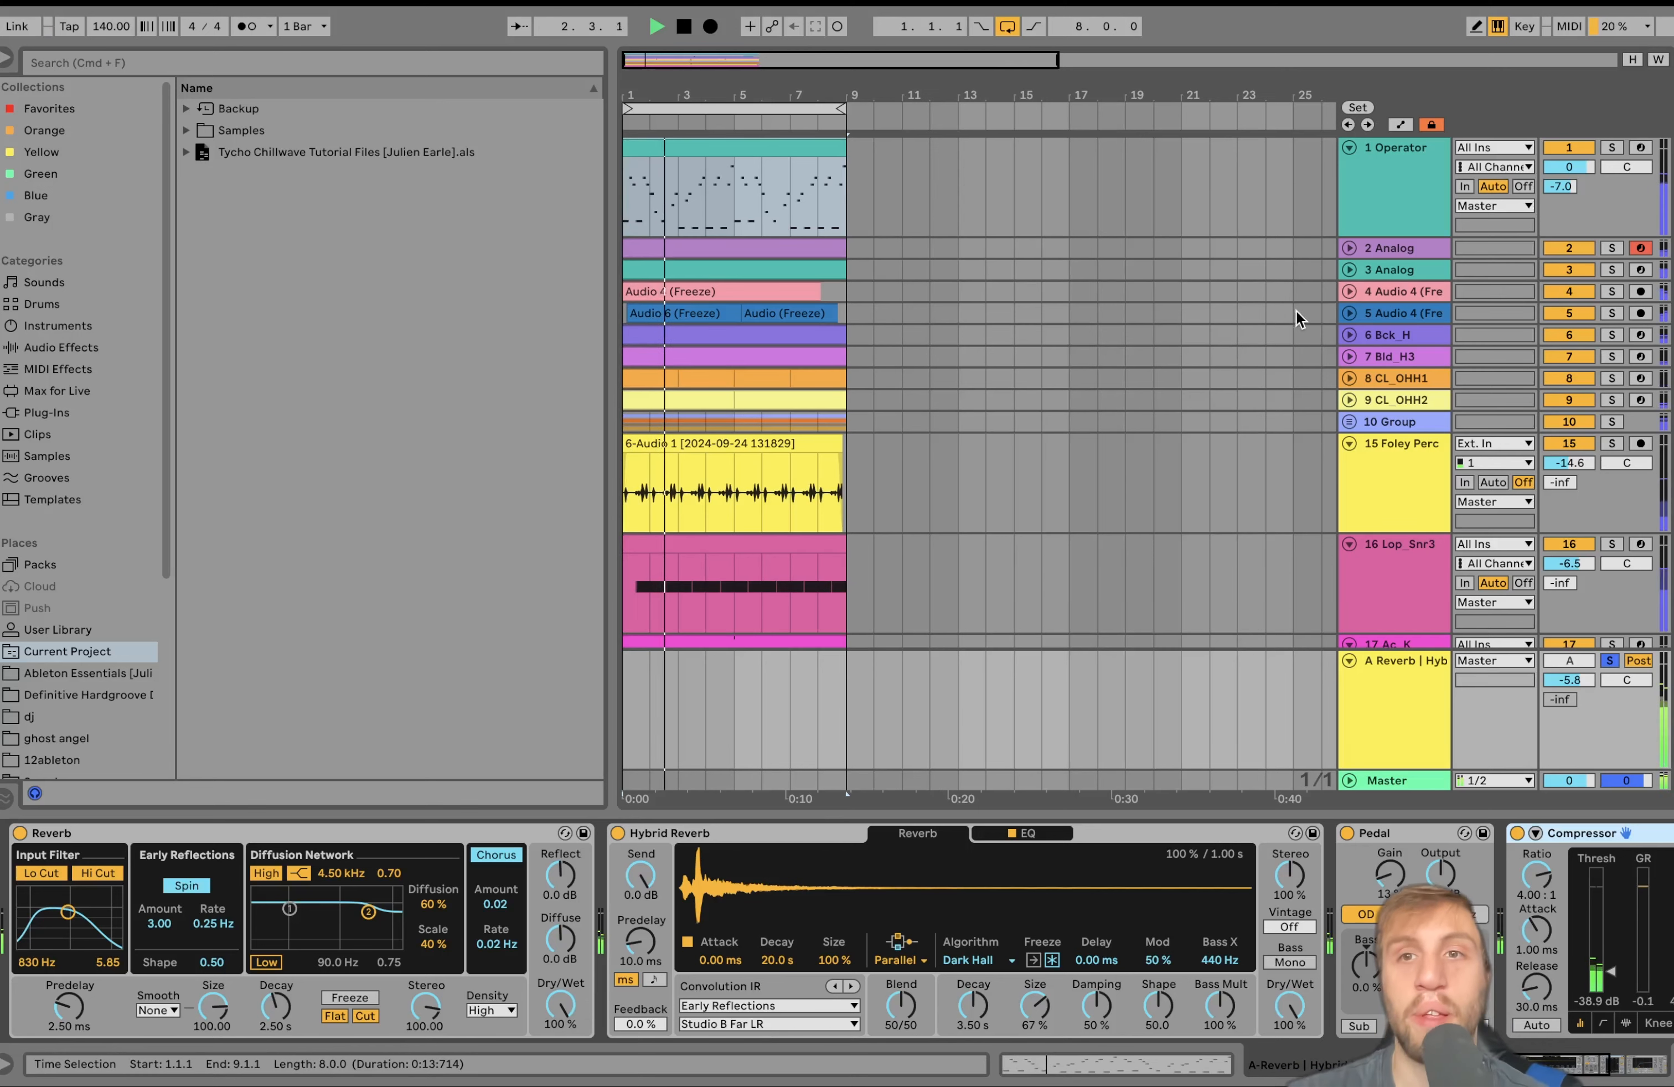
{"action": "left_click", "coordinate": [1402, 190]}
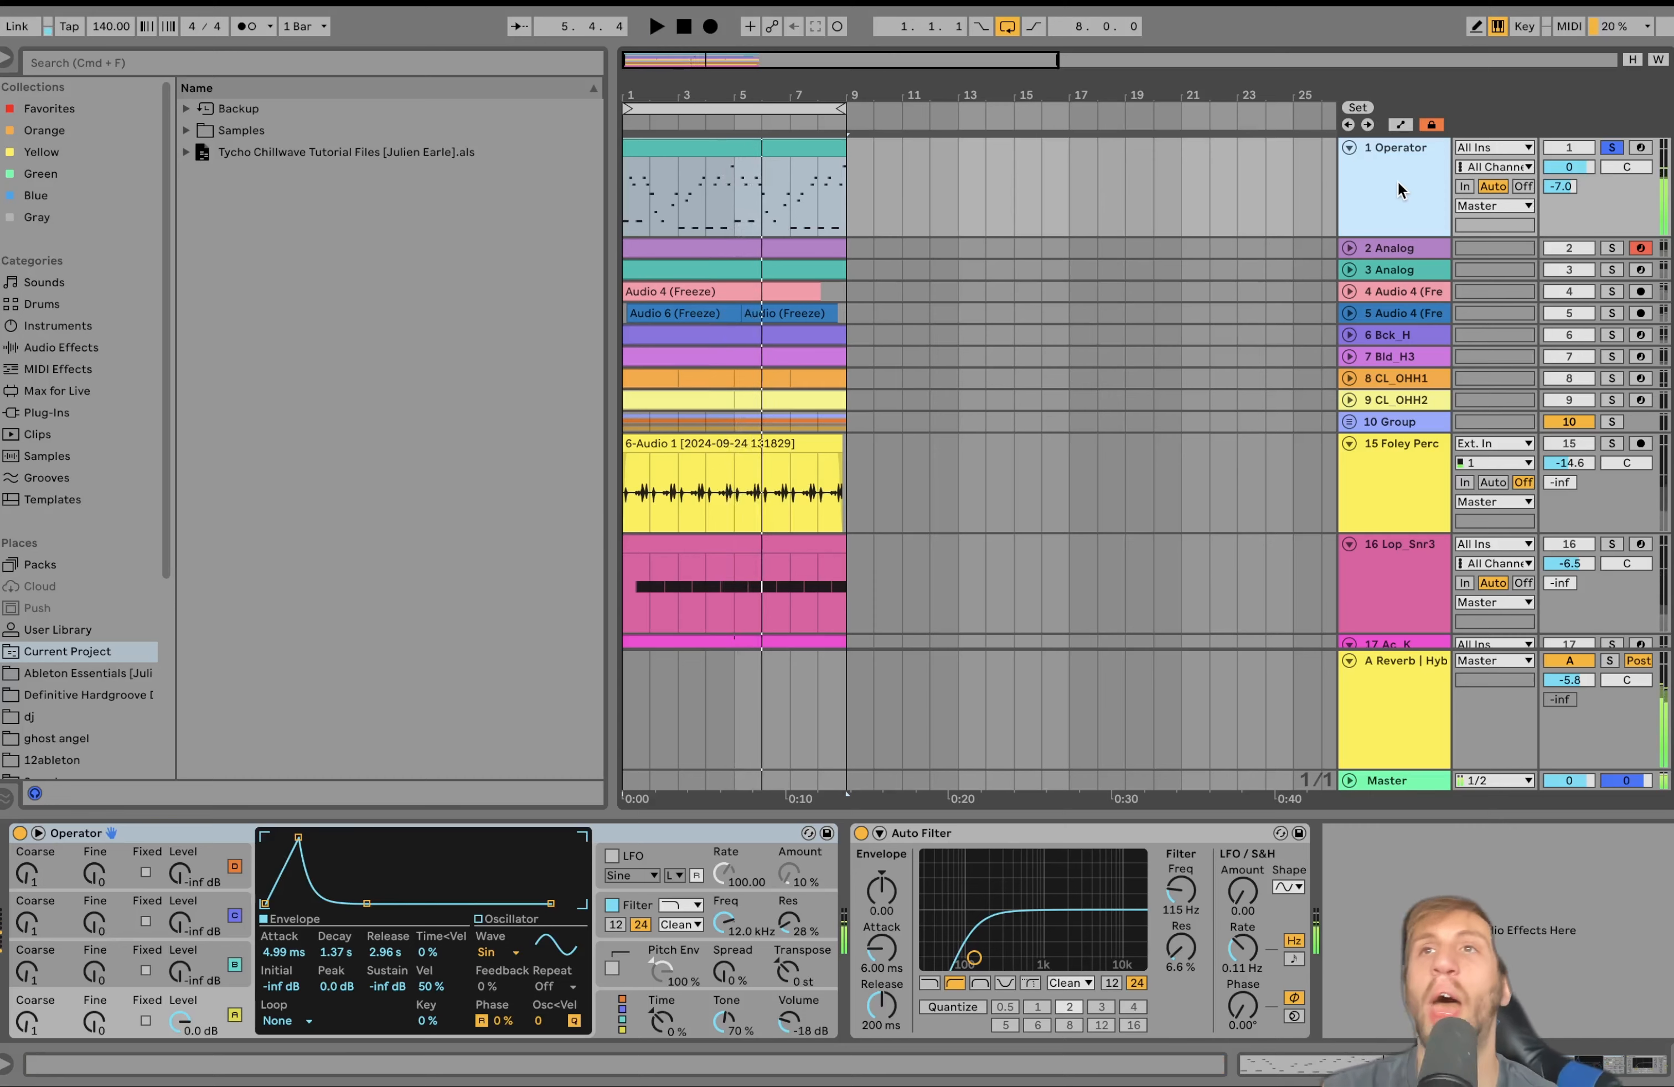
Step: Solo the A Reverb return track and review its effects from Reverb through to Auto Filter
{"action": "left_click", "coordinate": [1383, 701]}
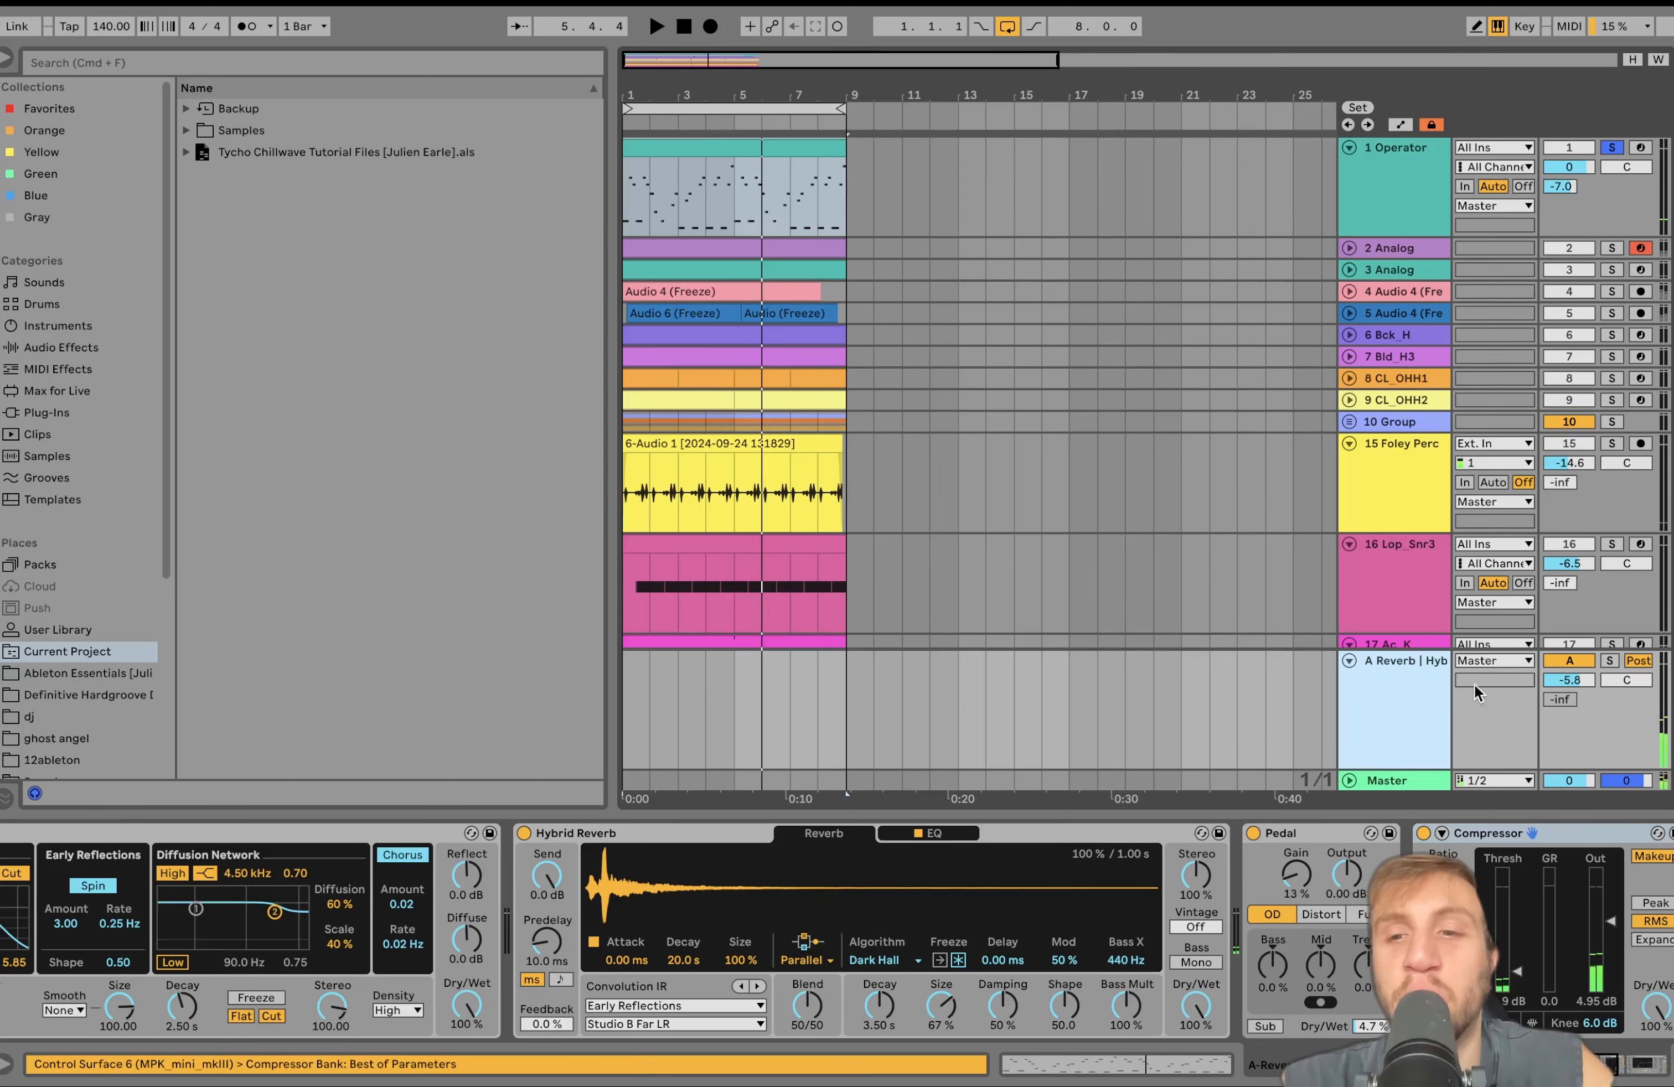
{"action": "left_click", "coordinate": [1610, 662]}
{"action": "scroll", "coordinate": [1324, 855], "scroll_direction": "left", "scroll_amount": 3}
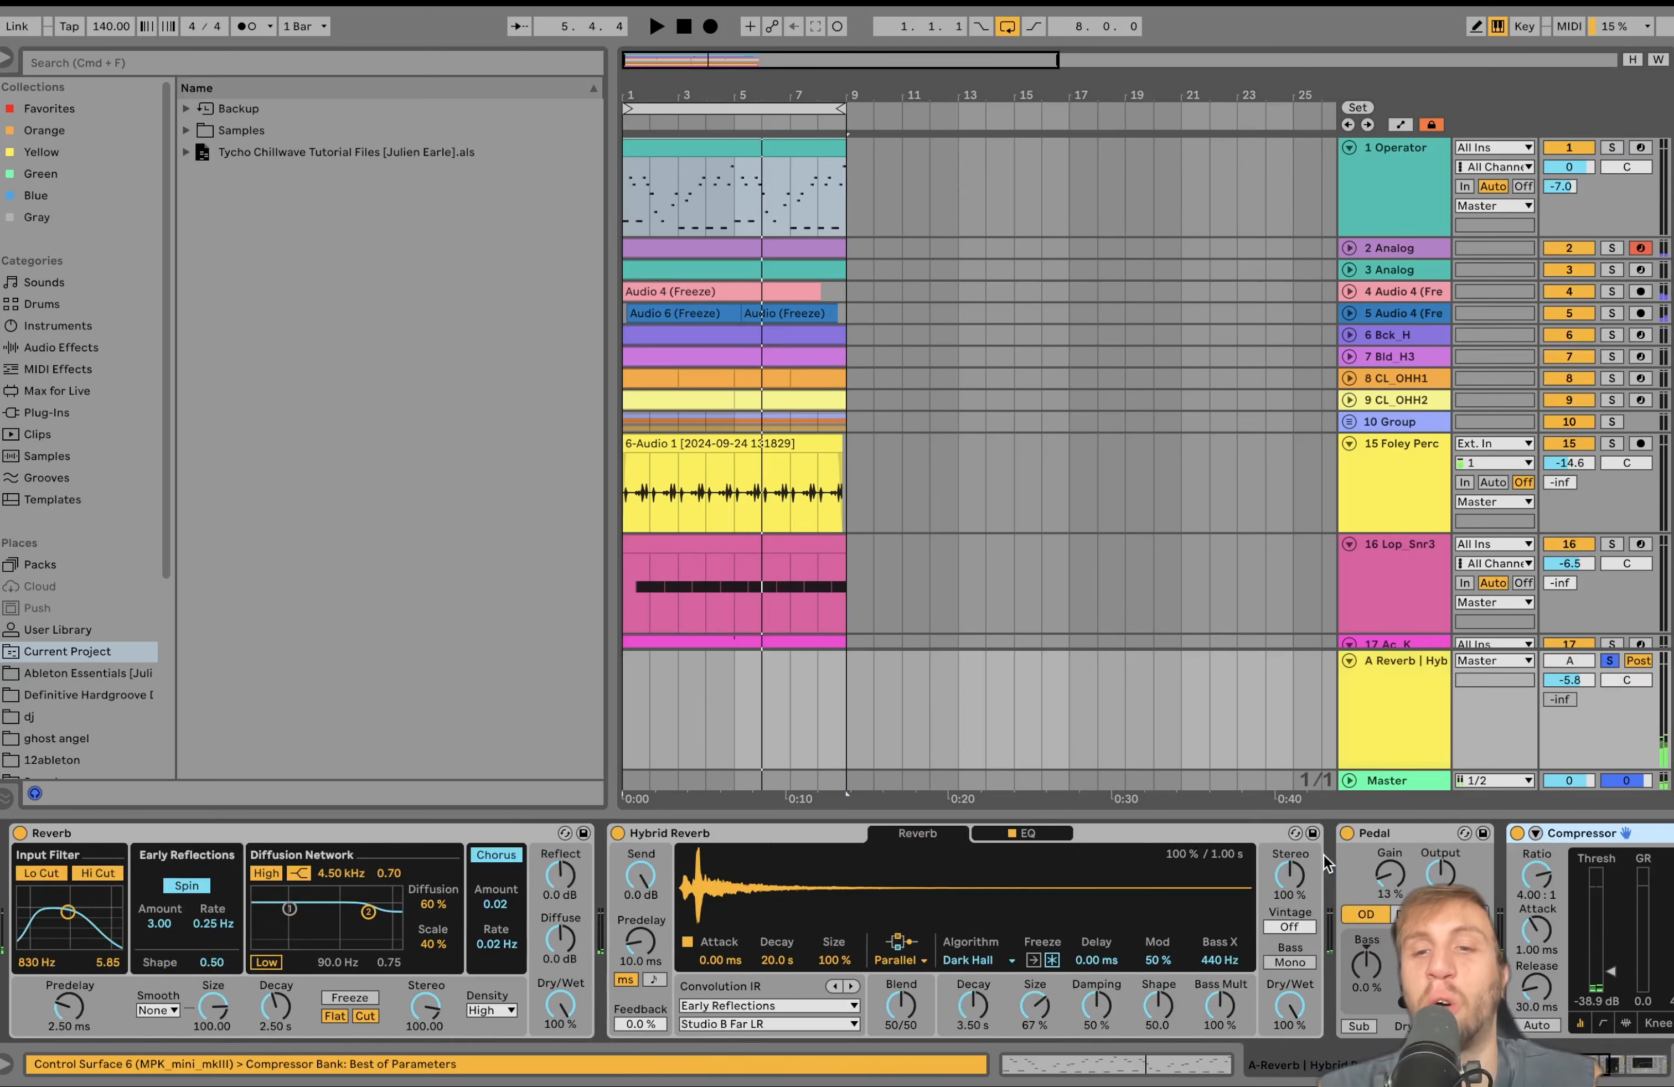
{"action": "scroll", "coordinate": [1341, 851], "scroll_direction": "right", "scroll_amount": 5}
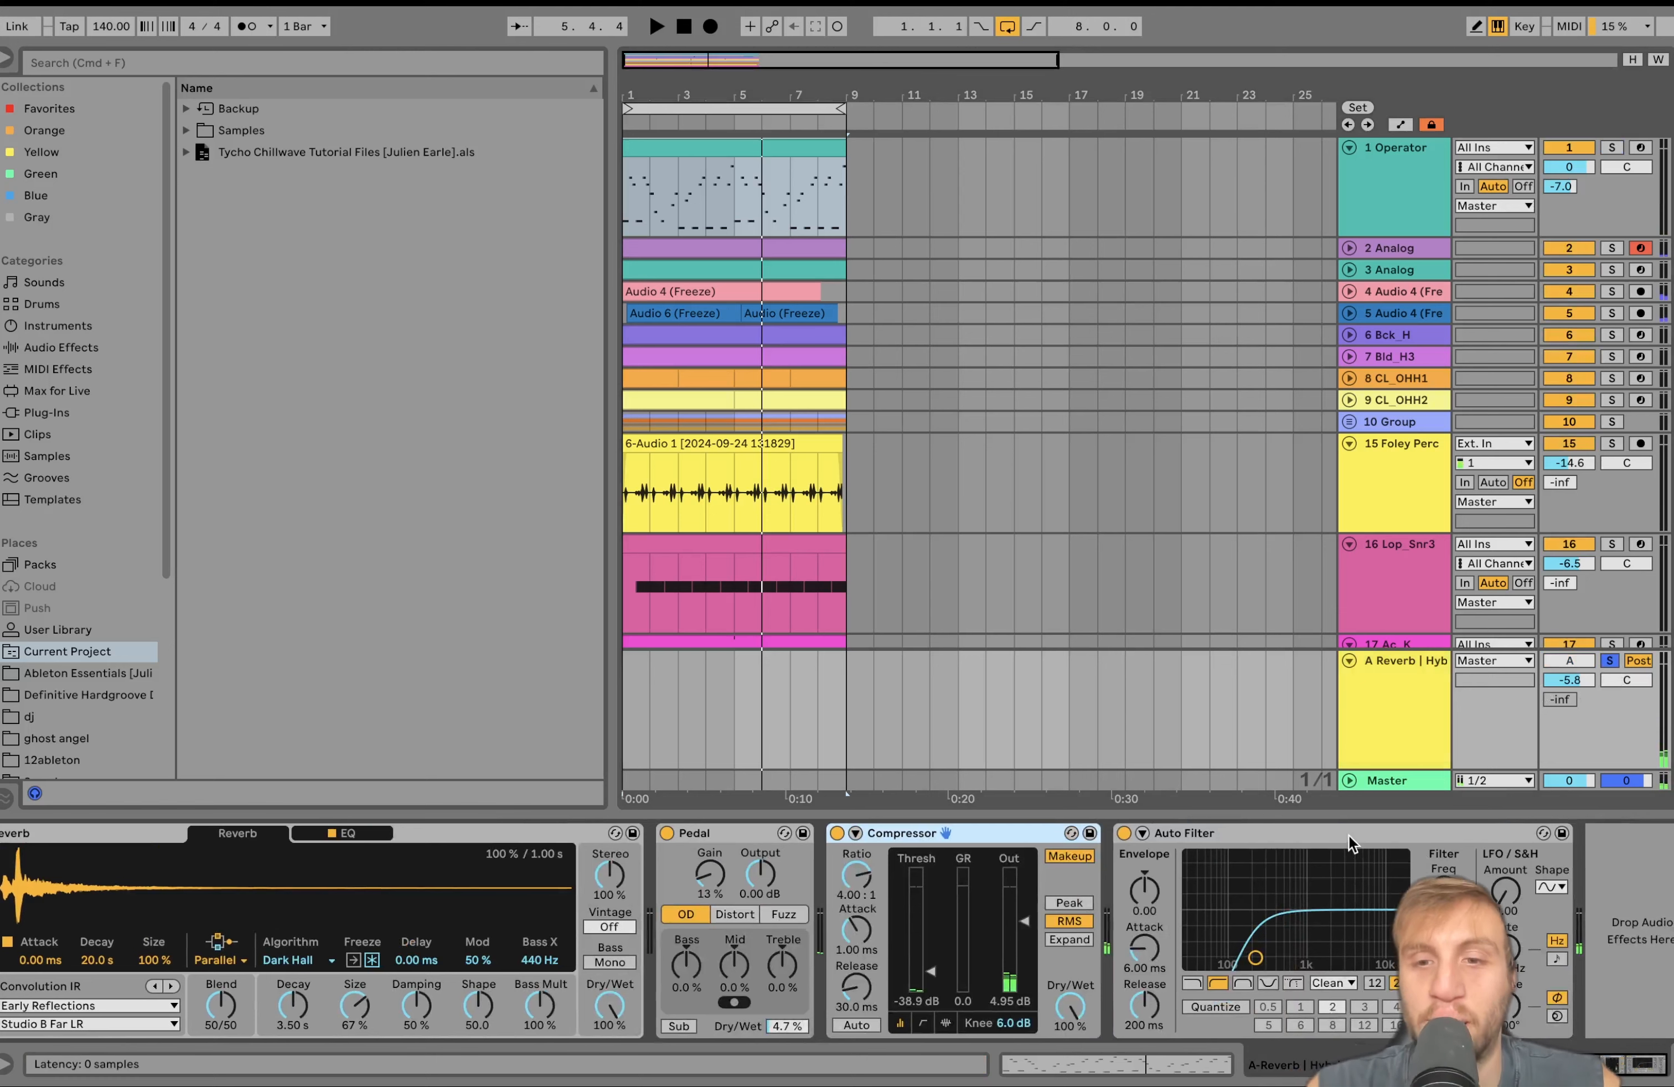
{"action": "scroll", "coordinate": [1346, 838], "scroll_direction": "left", "scroll_amount": 5}
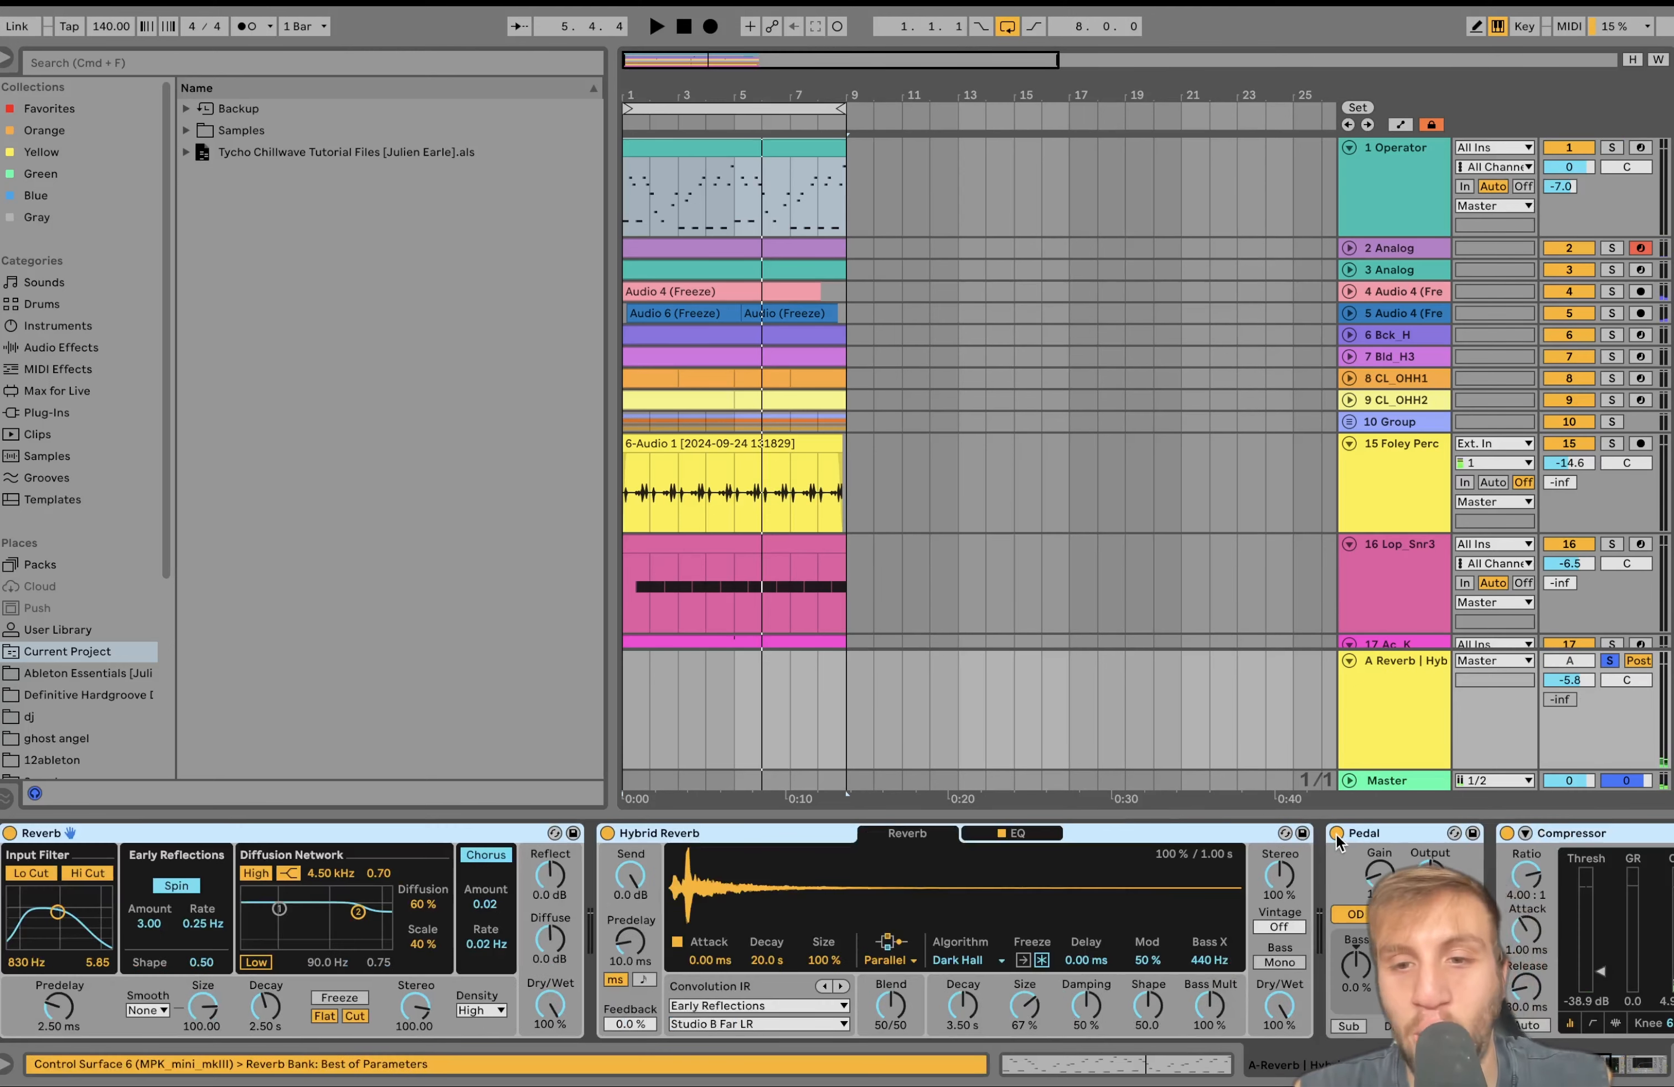
Step: Deactivate Reverb, Hybrid Reverb and Pedal together on the A return, and play the soloed return without them
{"action": "left_click", "coordinate": [1335, 833]}
{"action": "left_click", "coordinate": [409, 836]}
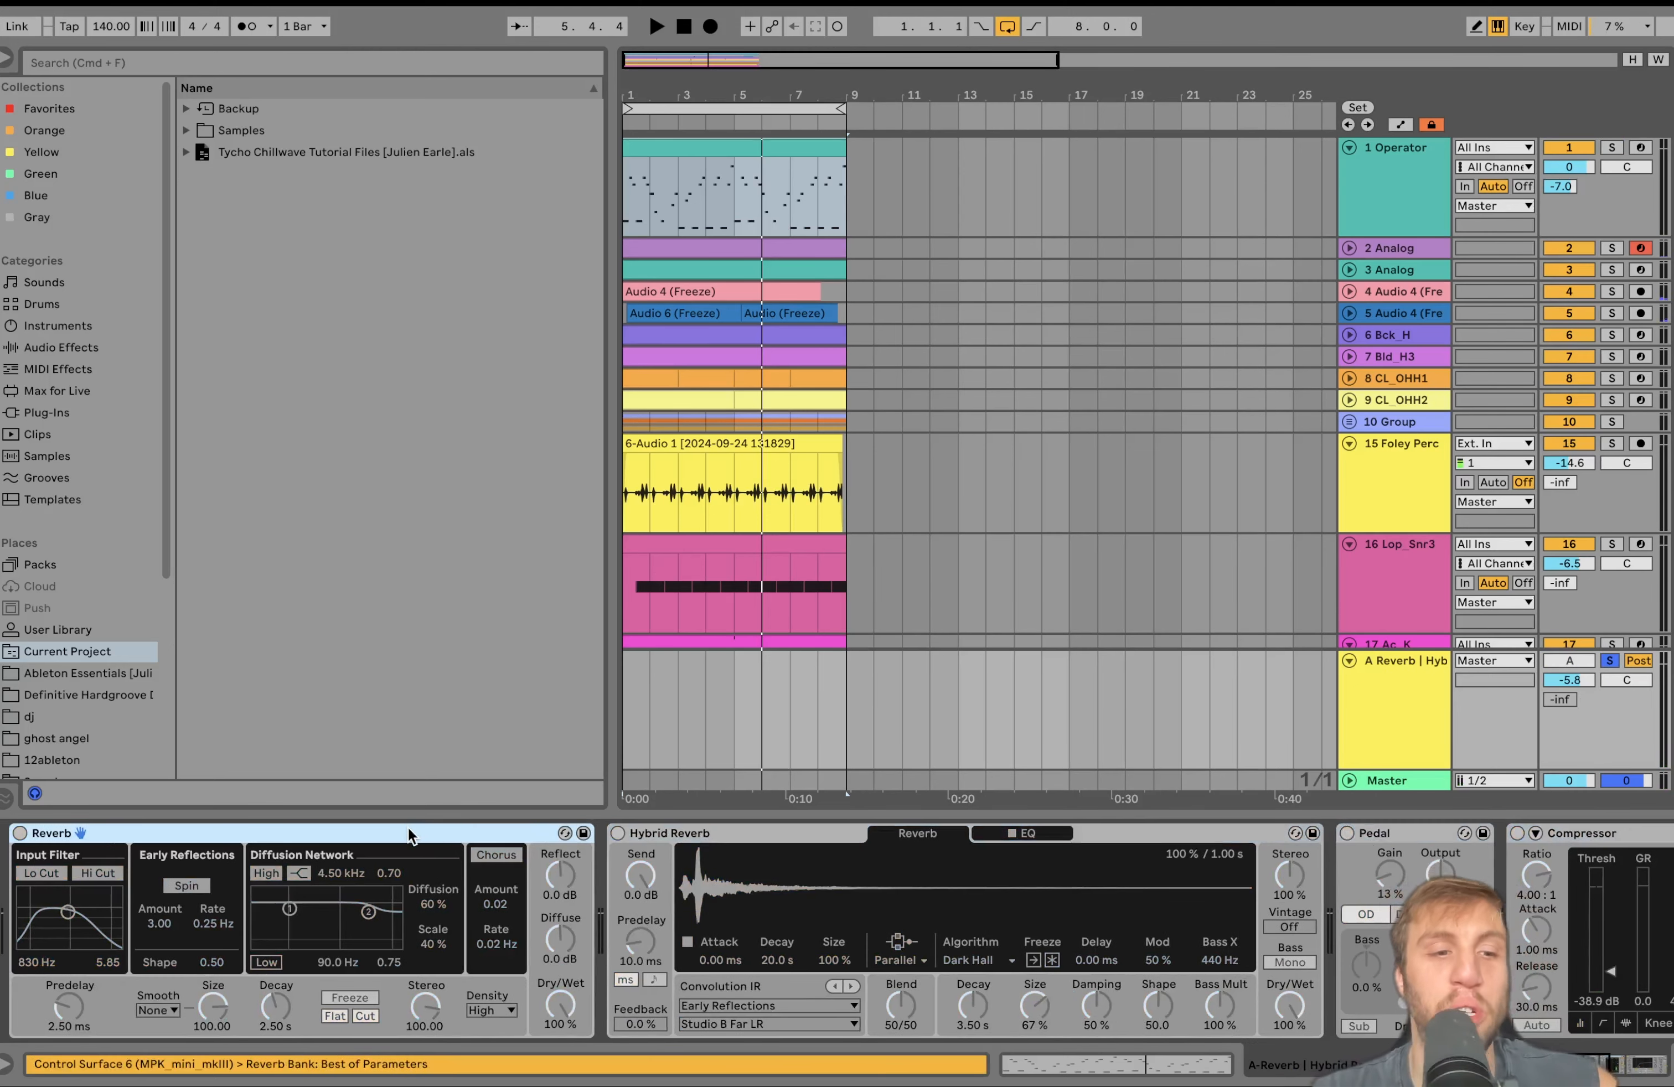
{"action": "key", "text": "space"}
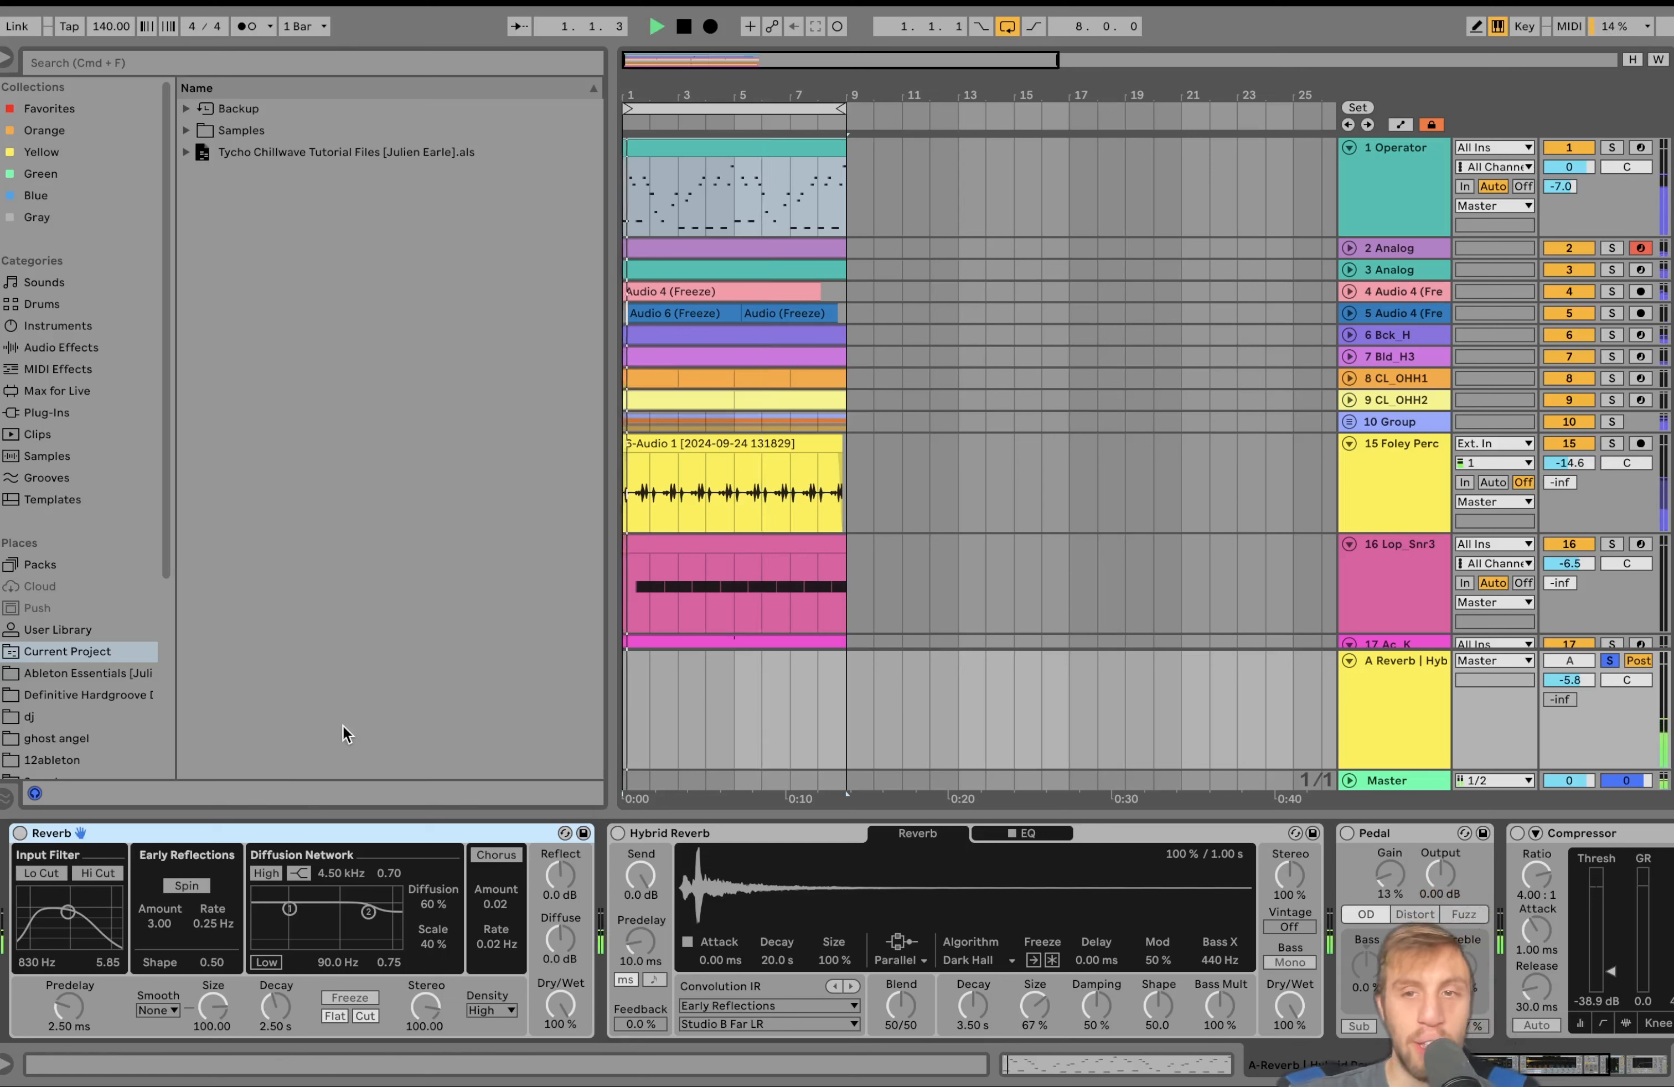
{"action": "key", "text": "space"}
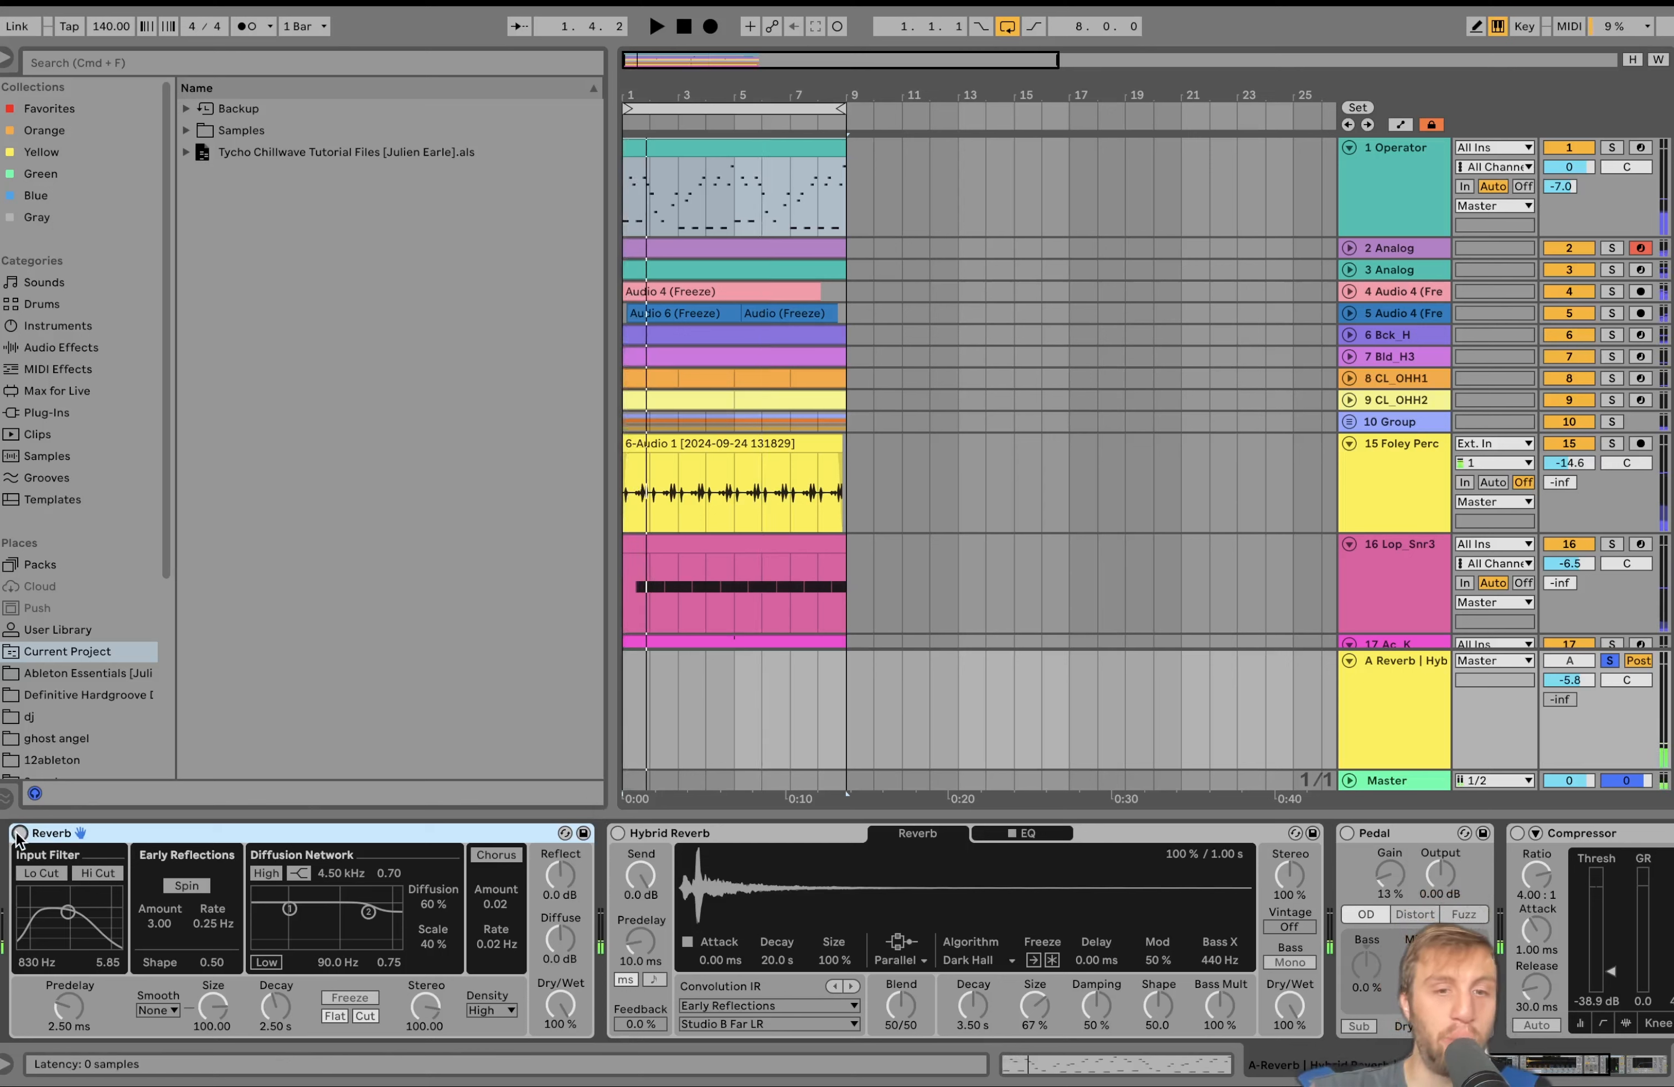
Step: Reactivate the Reverb on the A return track and play the soloed return with it
{"action": "left_click", "coordinate": [18, 833]}
{"action": "key", "text": "space"}
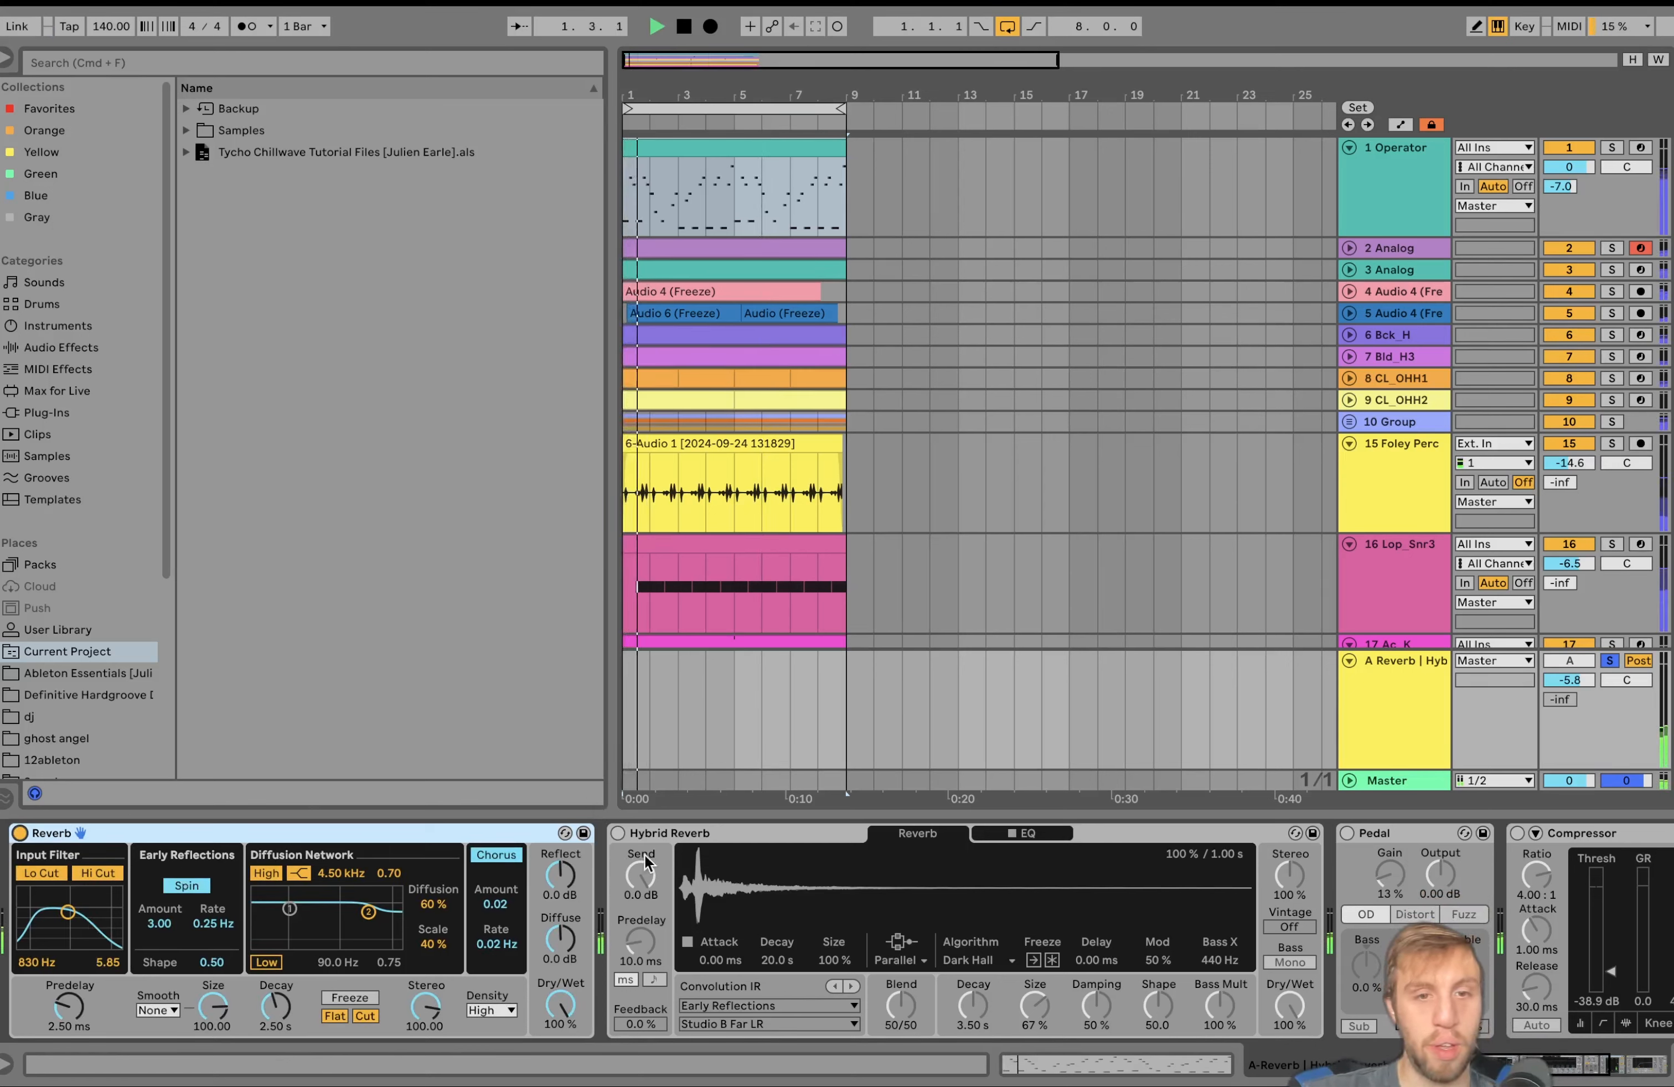
{"action": "key", "text": "space"}
Step: Reactivate the Hybrid Reverb on the A return and play the soloed return with both reverbs on
{"action": "left_click", "coordinate": [618, 834]}
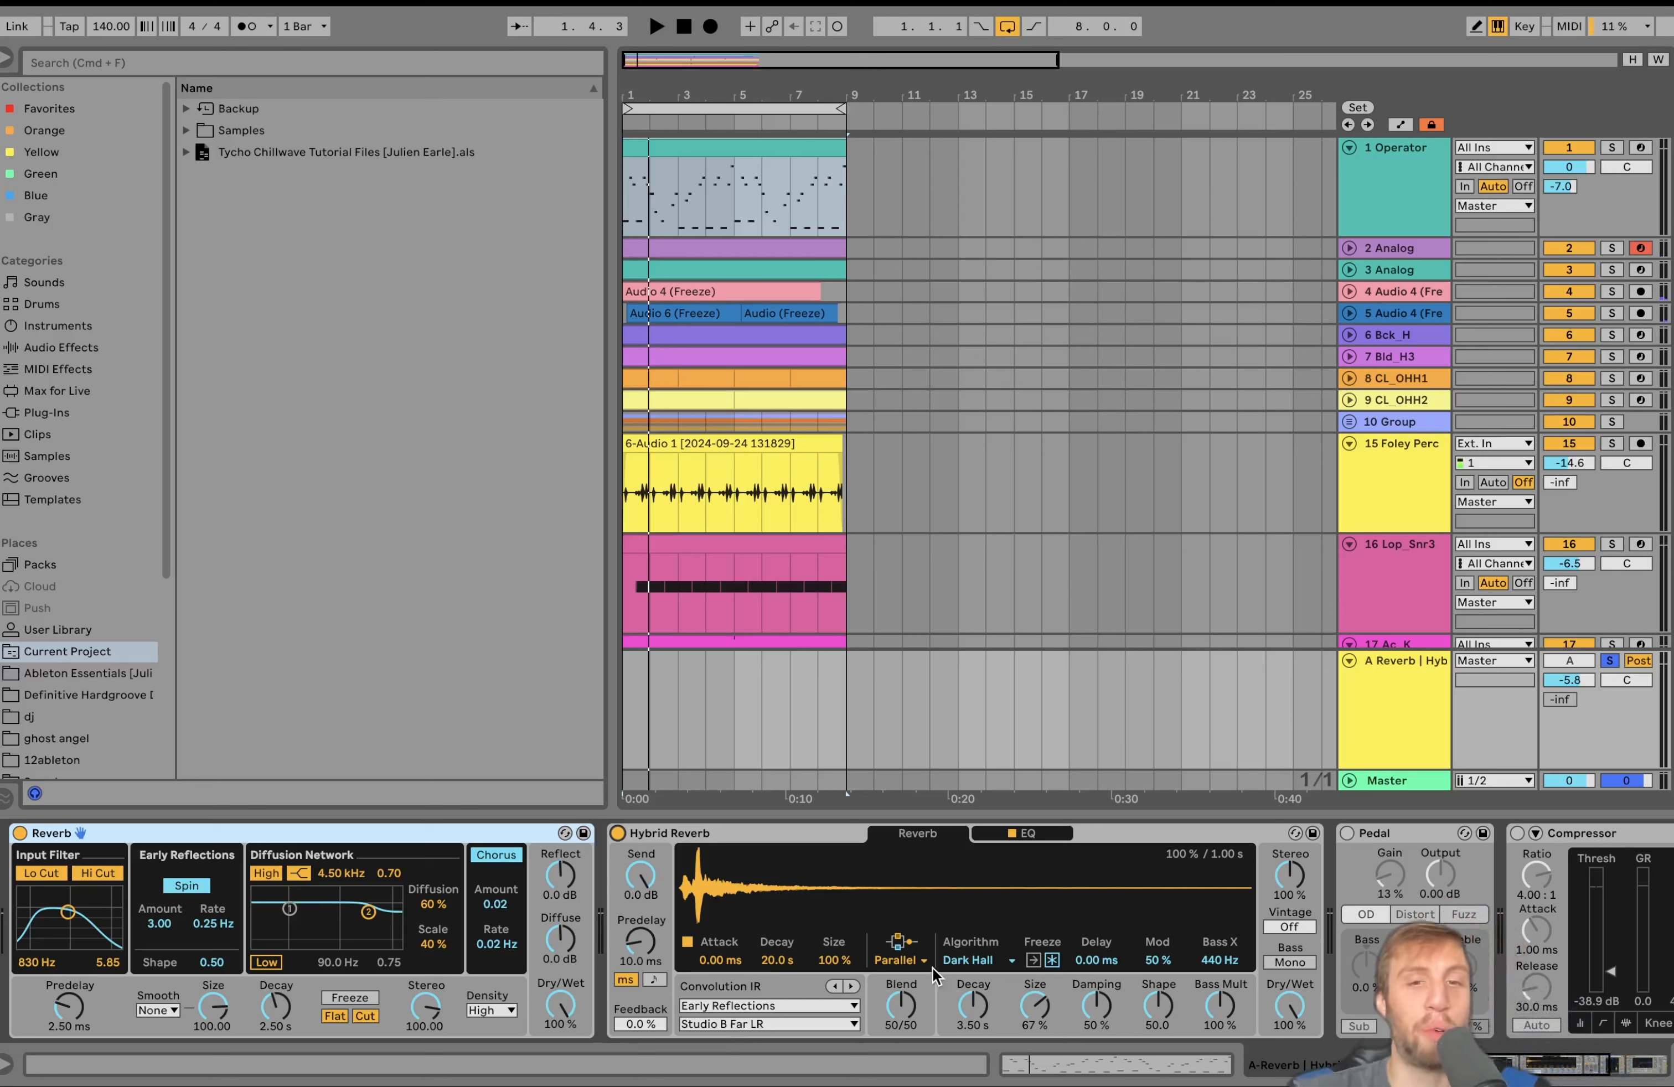
{"action": "left_click", "coordinate": [771, 831]}
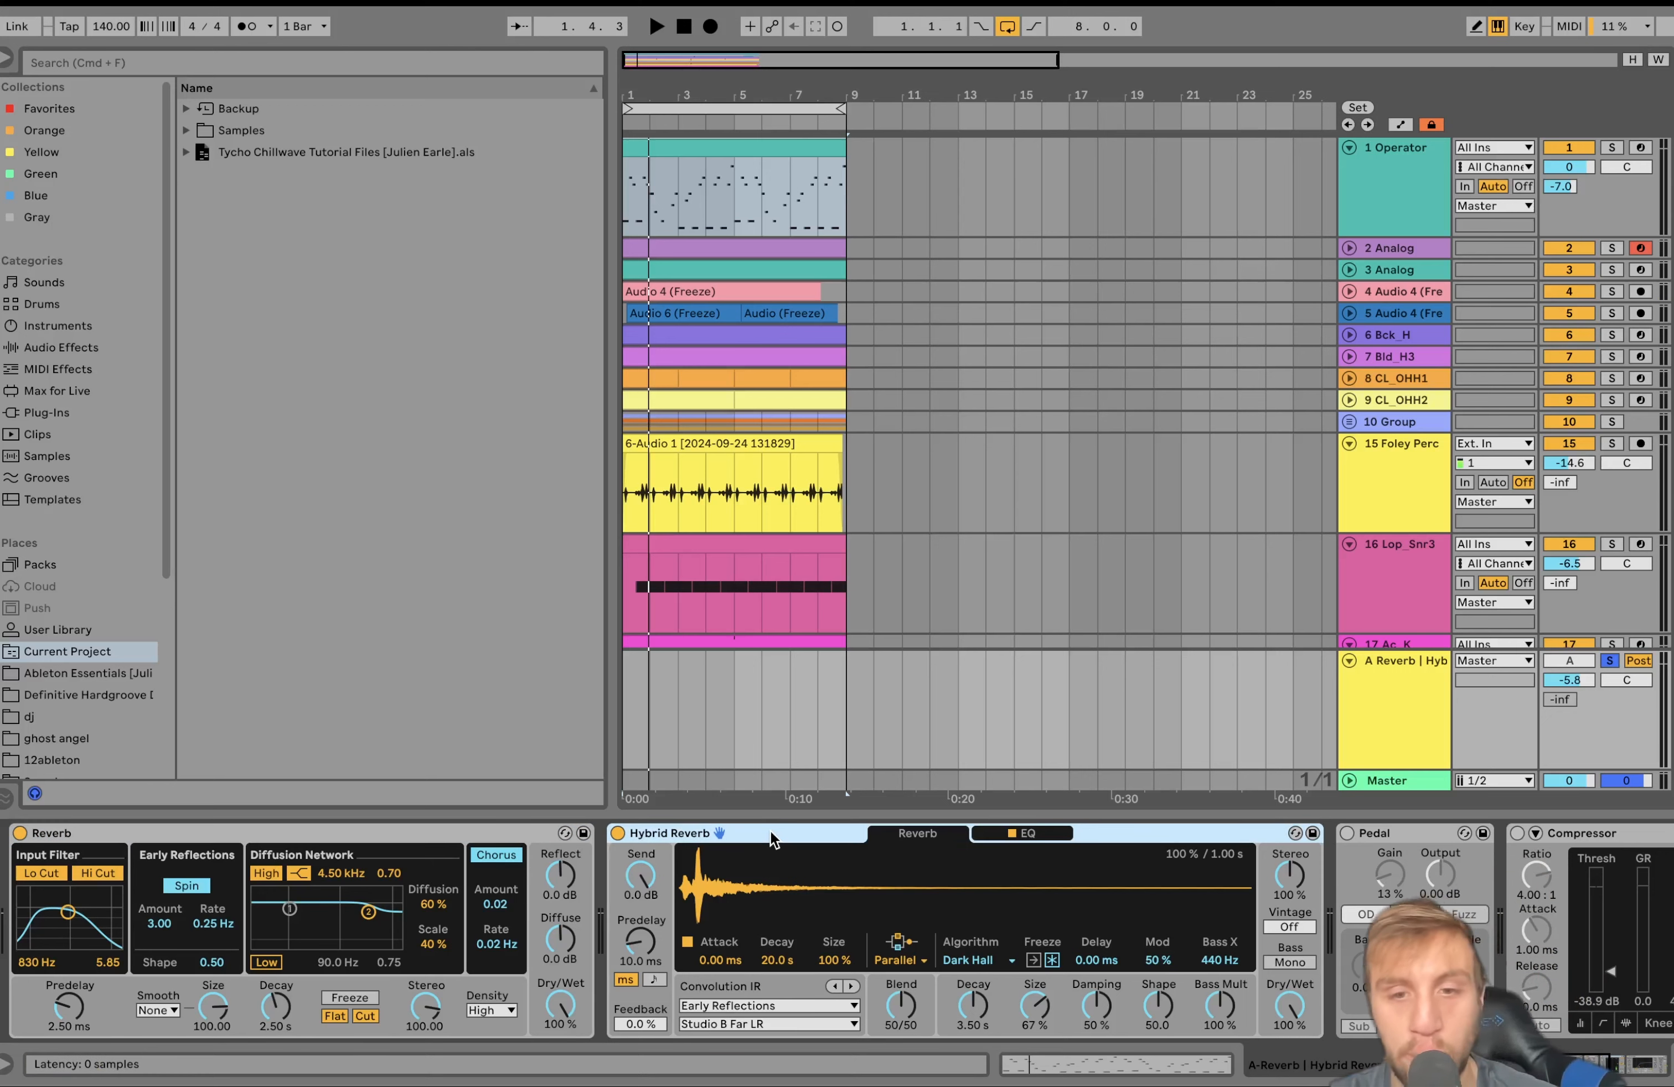
{"action": "key", "text": "space"}
{"action": "key", "text": "space"}
Step: Reactivate the Pedal and audition its Dry/Wet at 100 % during playback, restoring it to 4.7 %
{"action": "scroll", "coordinate": [1076, 841], "scroll_direction": "right", "scroll_amount": 5}
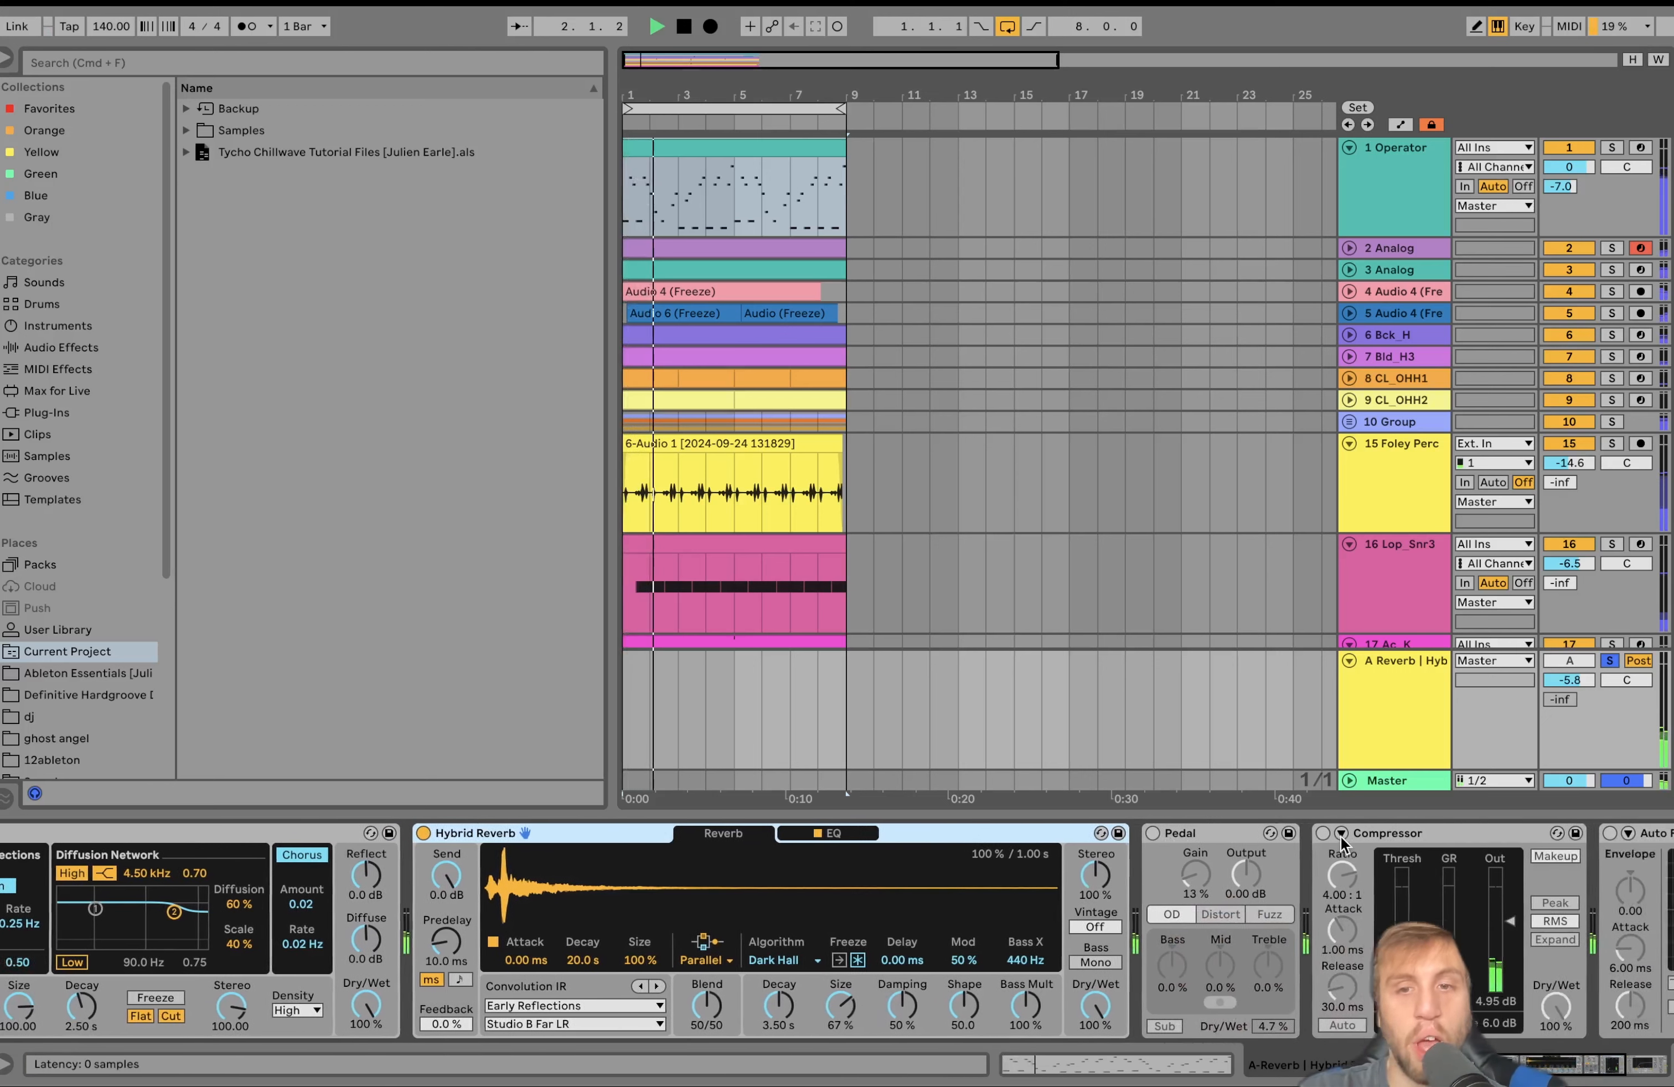
{"action": "left_click", "coordinate": [1073, 834]}
{"action": "key", "text": "space"}
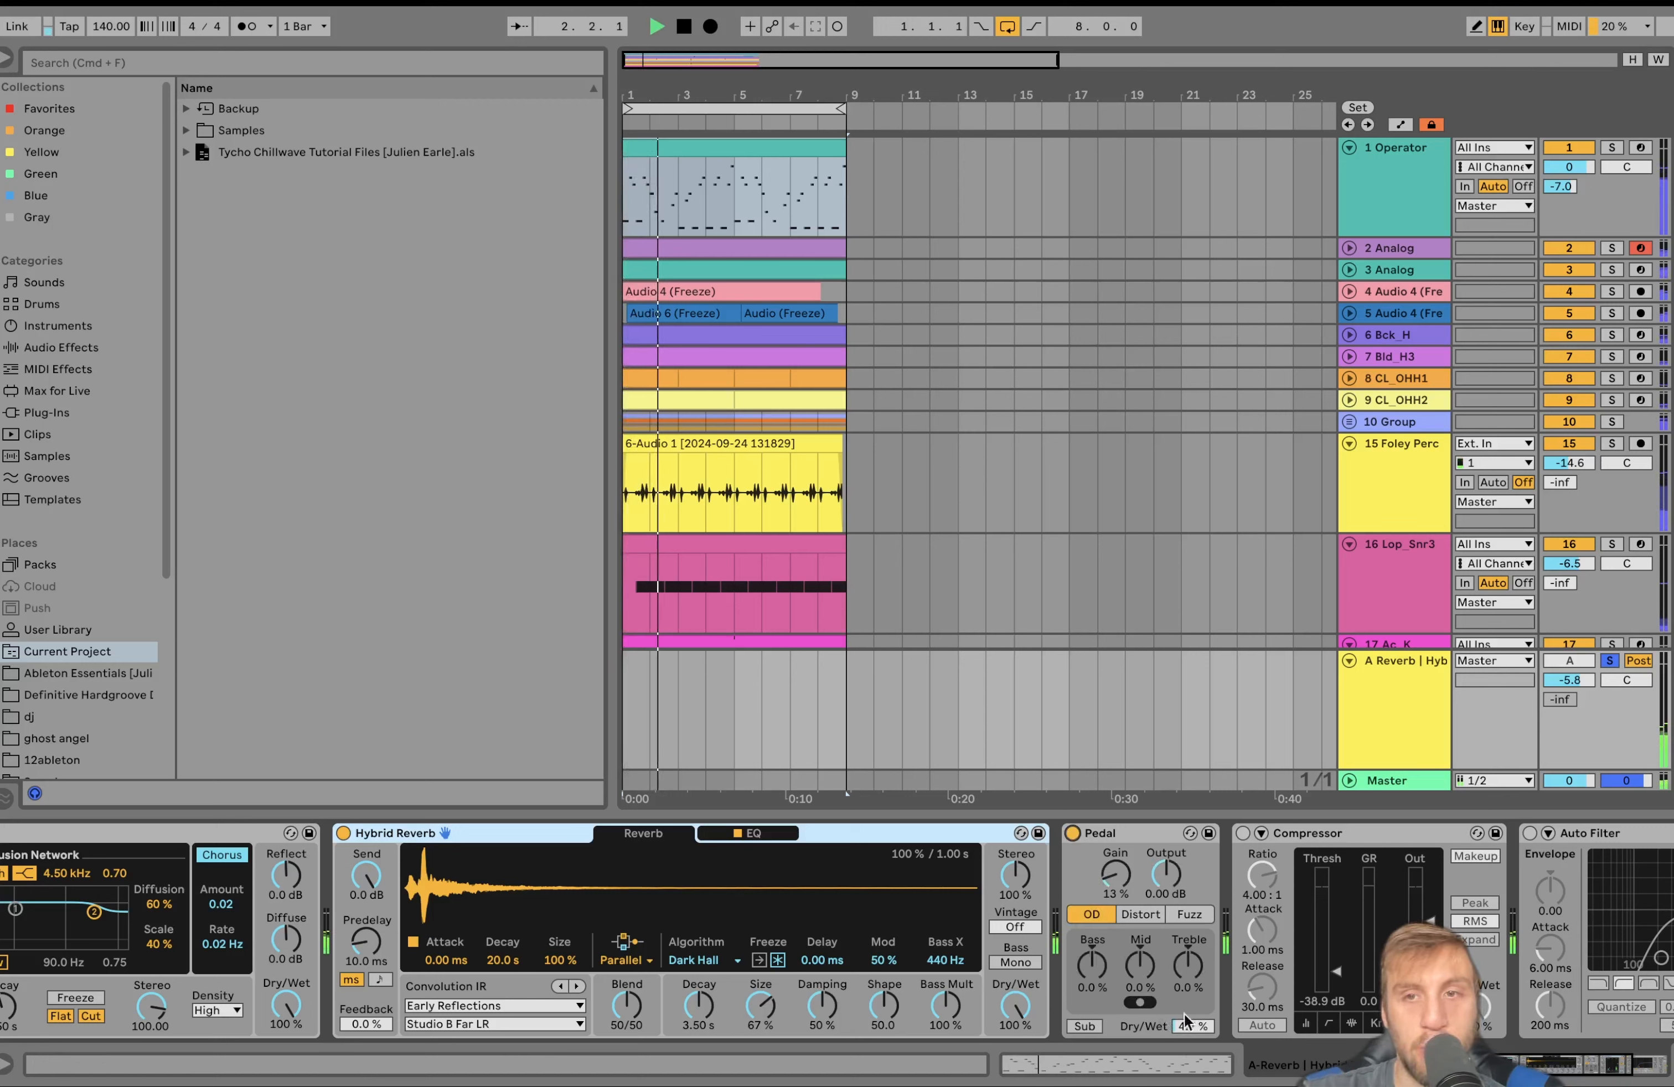
{"action": "left_click_drag", "start_coordinate": [1187, 1027], "coordinate": [1188, 939]}
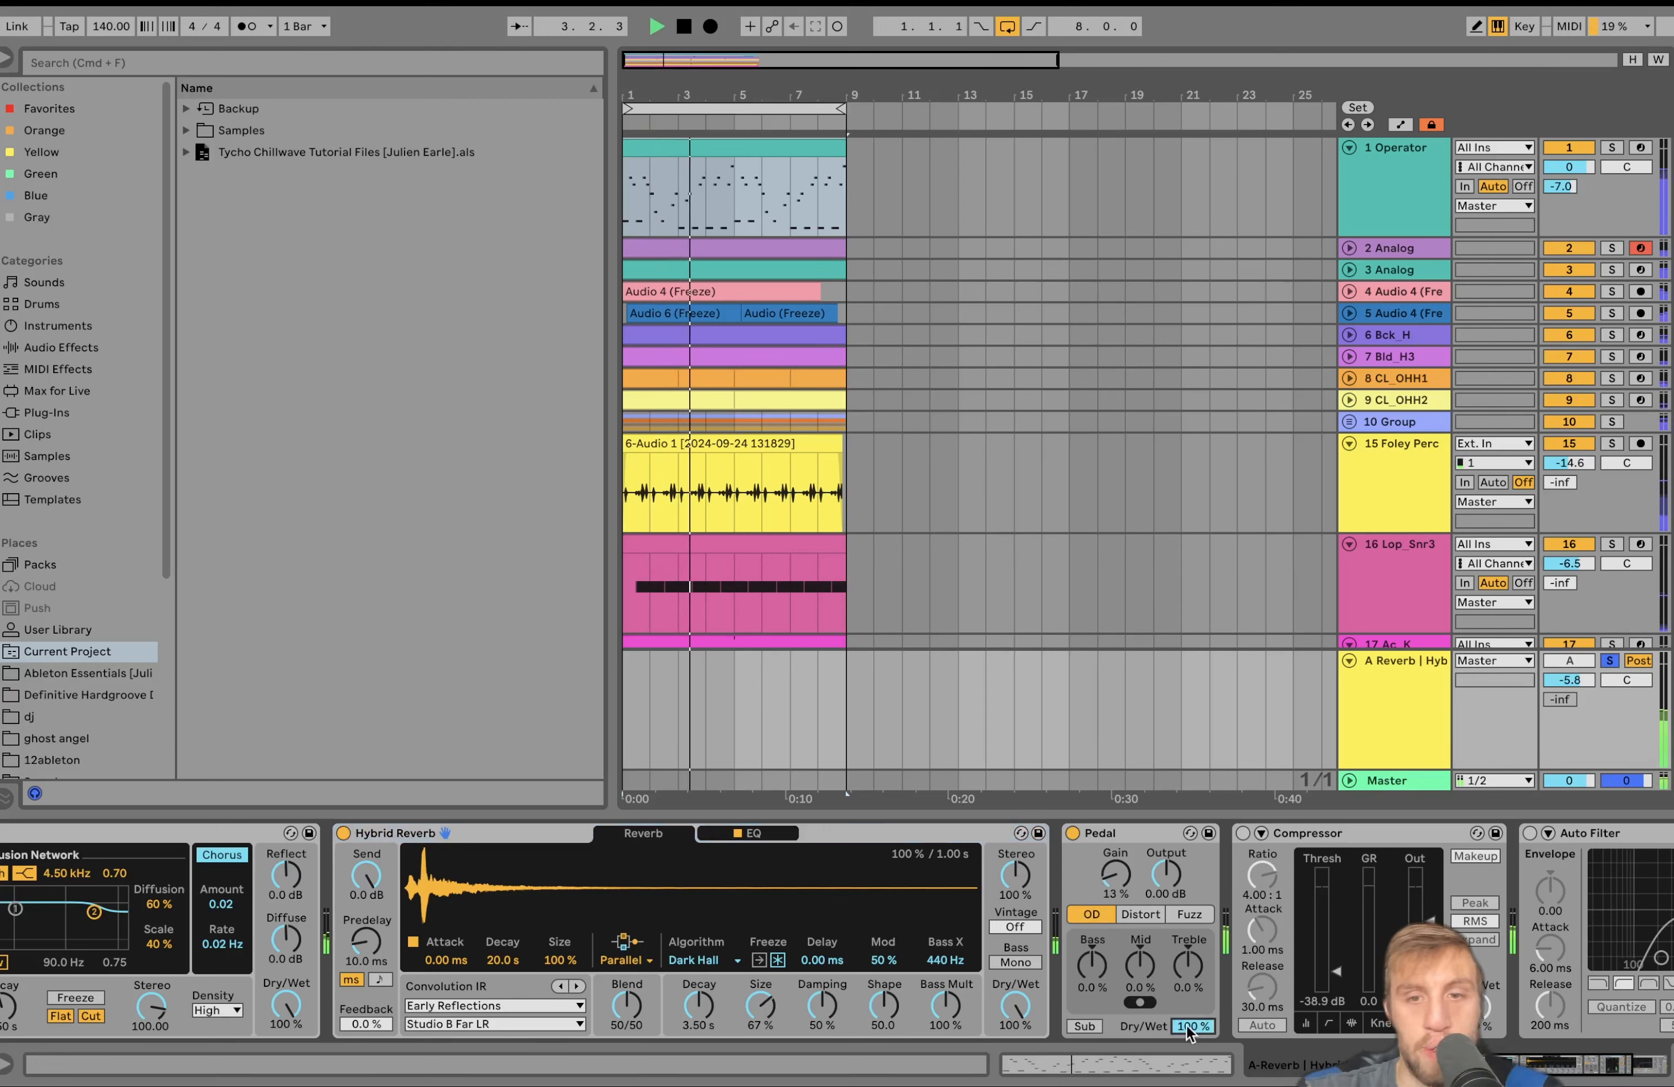
{"action": "key", "text": "space"}
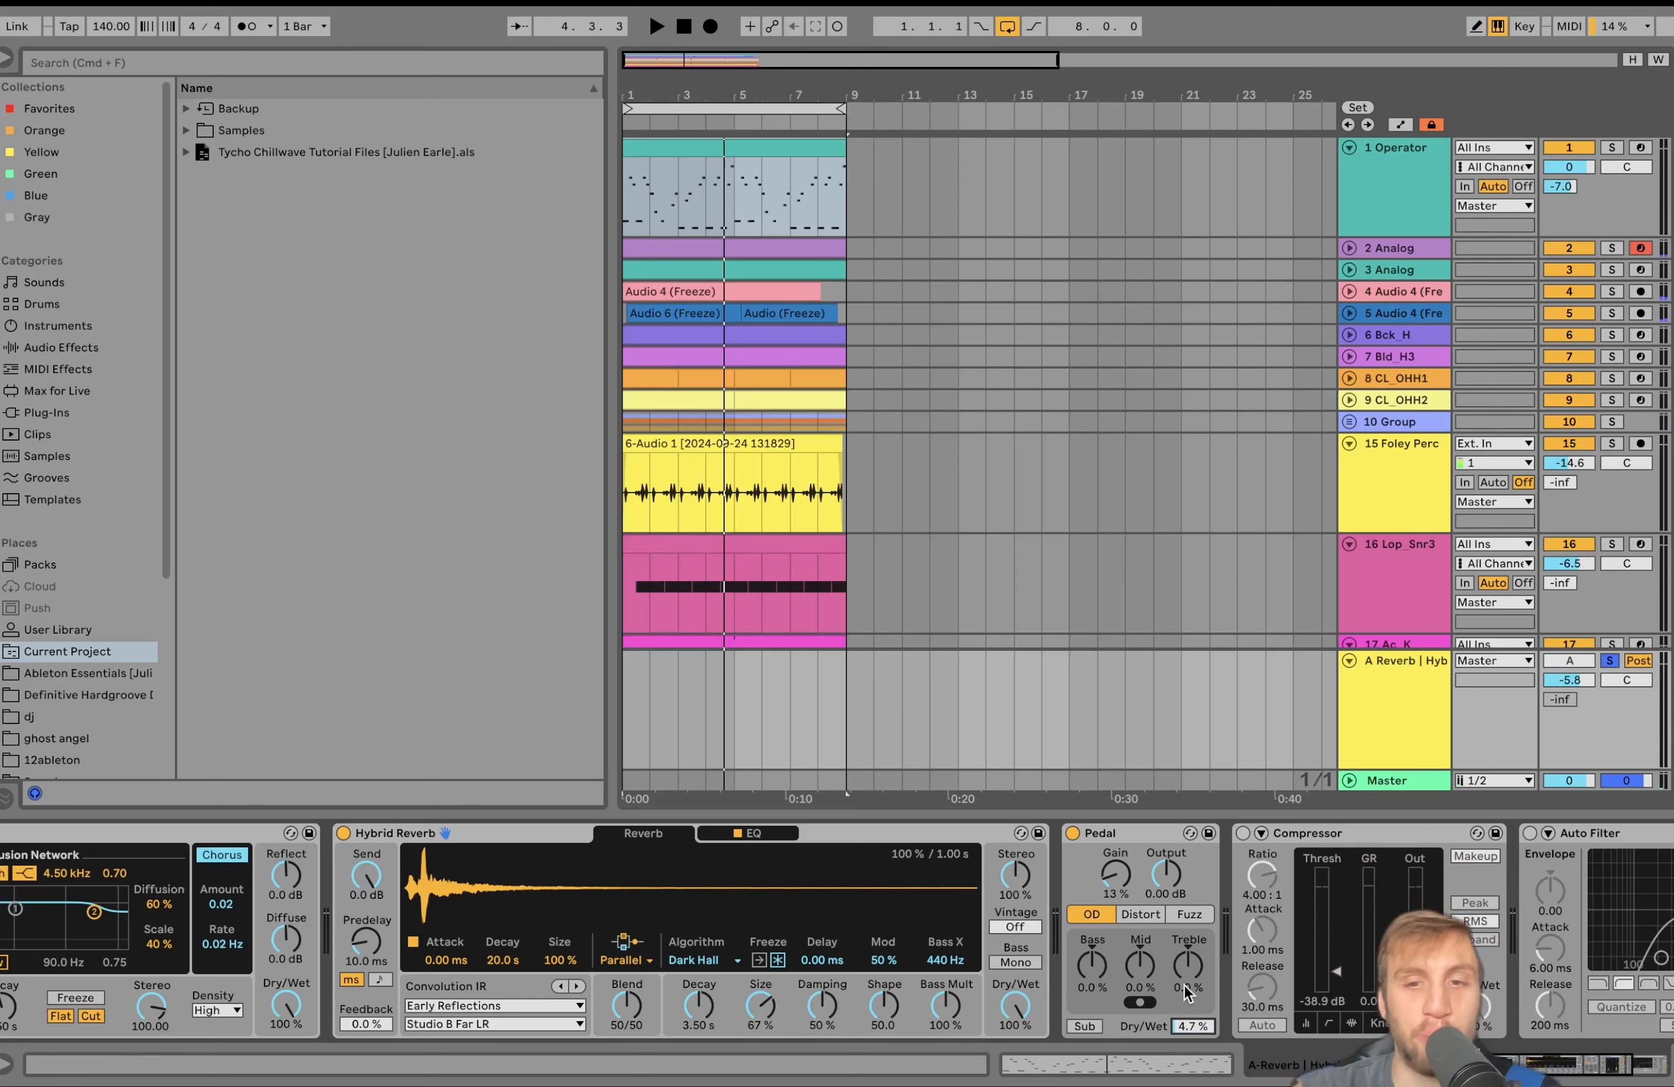
Step: Activate the Compressor after the Pedal and play the soloed return through it
{"action": "scroll", "coordinate": [1187, 992], "scroll_direction": "right", "scroll_amount": 5}
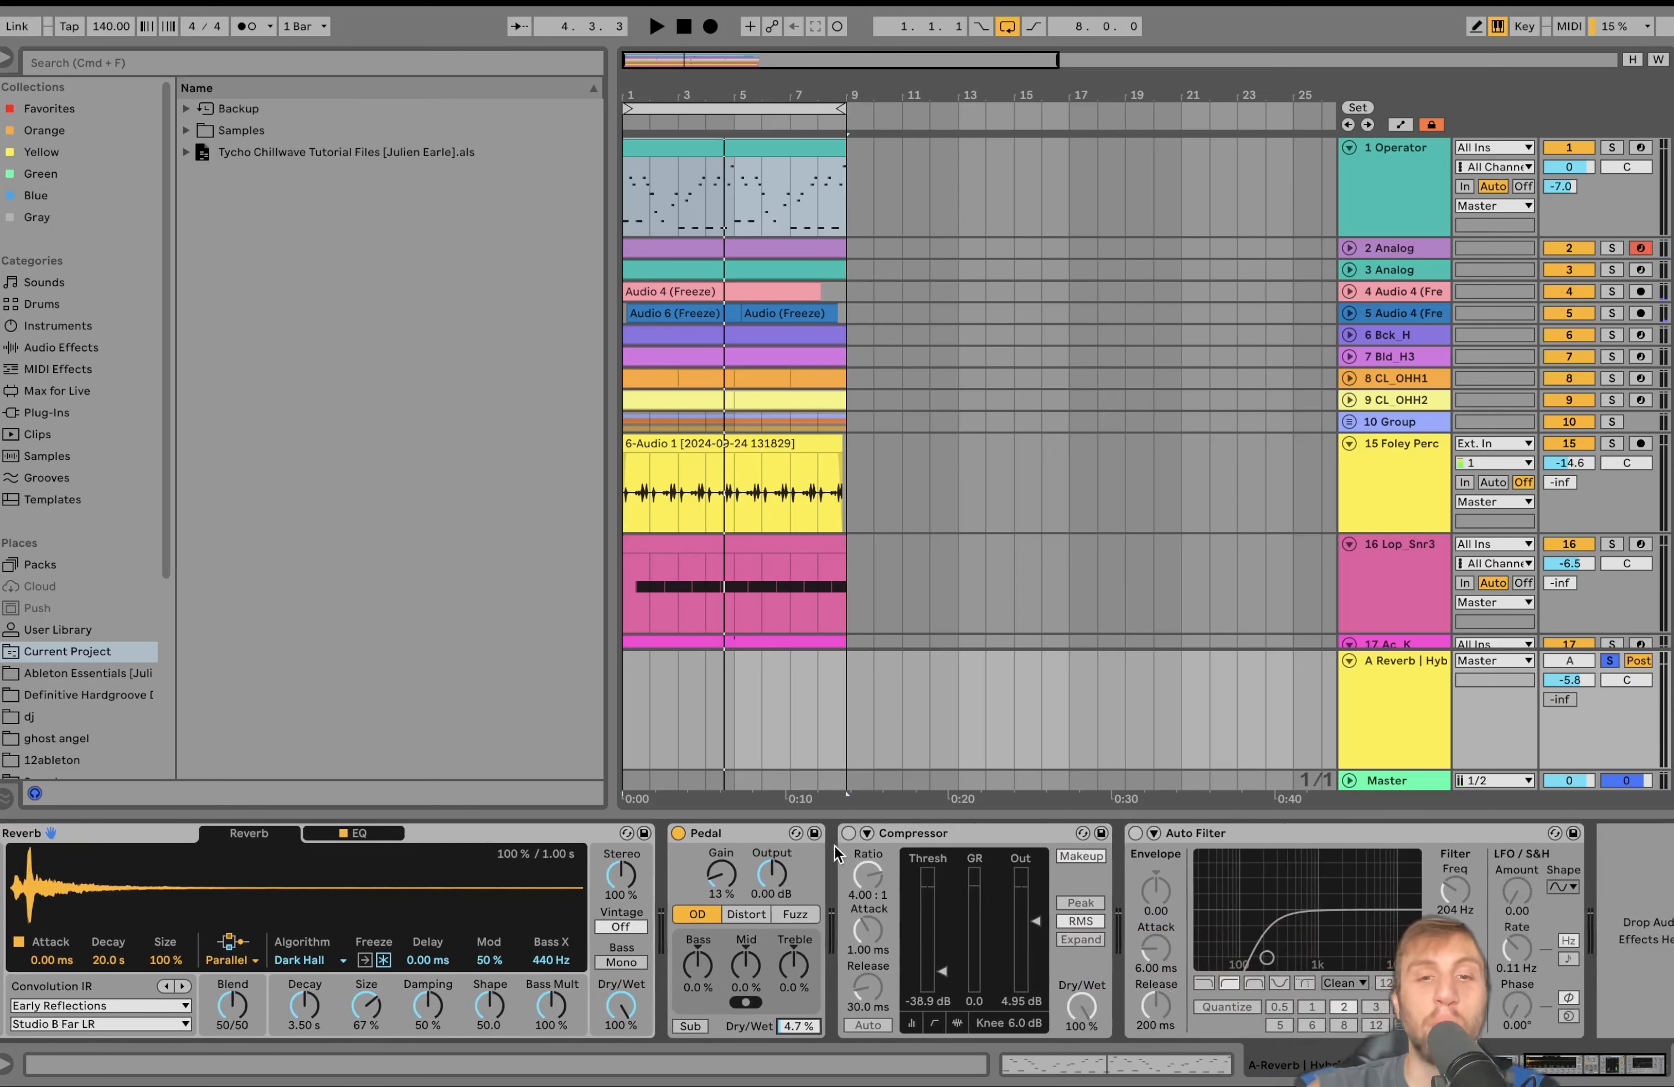
{"action": "left_click", "coordinate": [849, 833]}
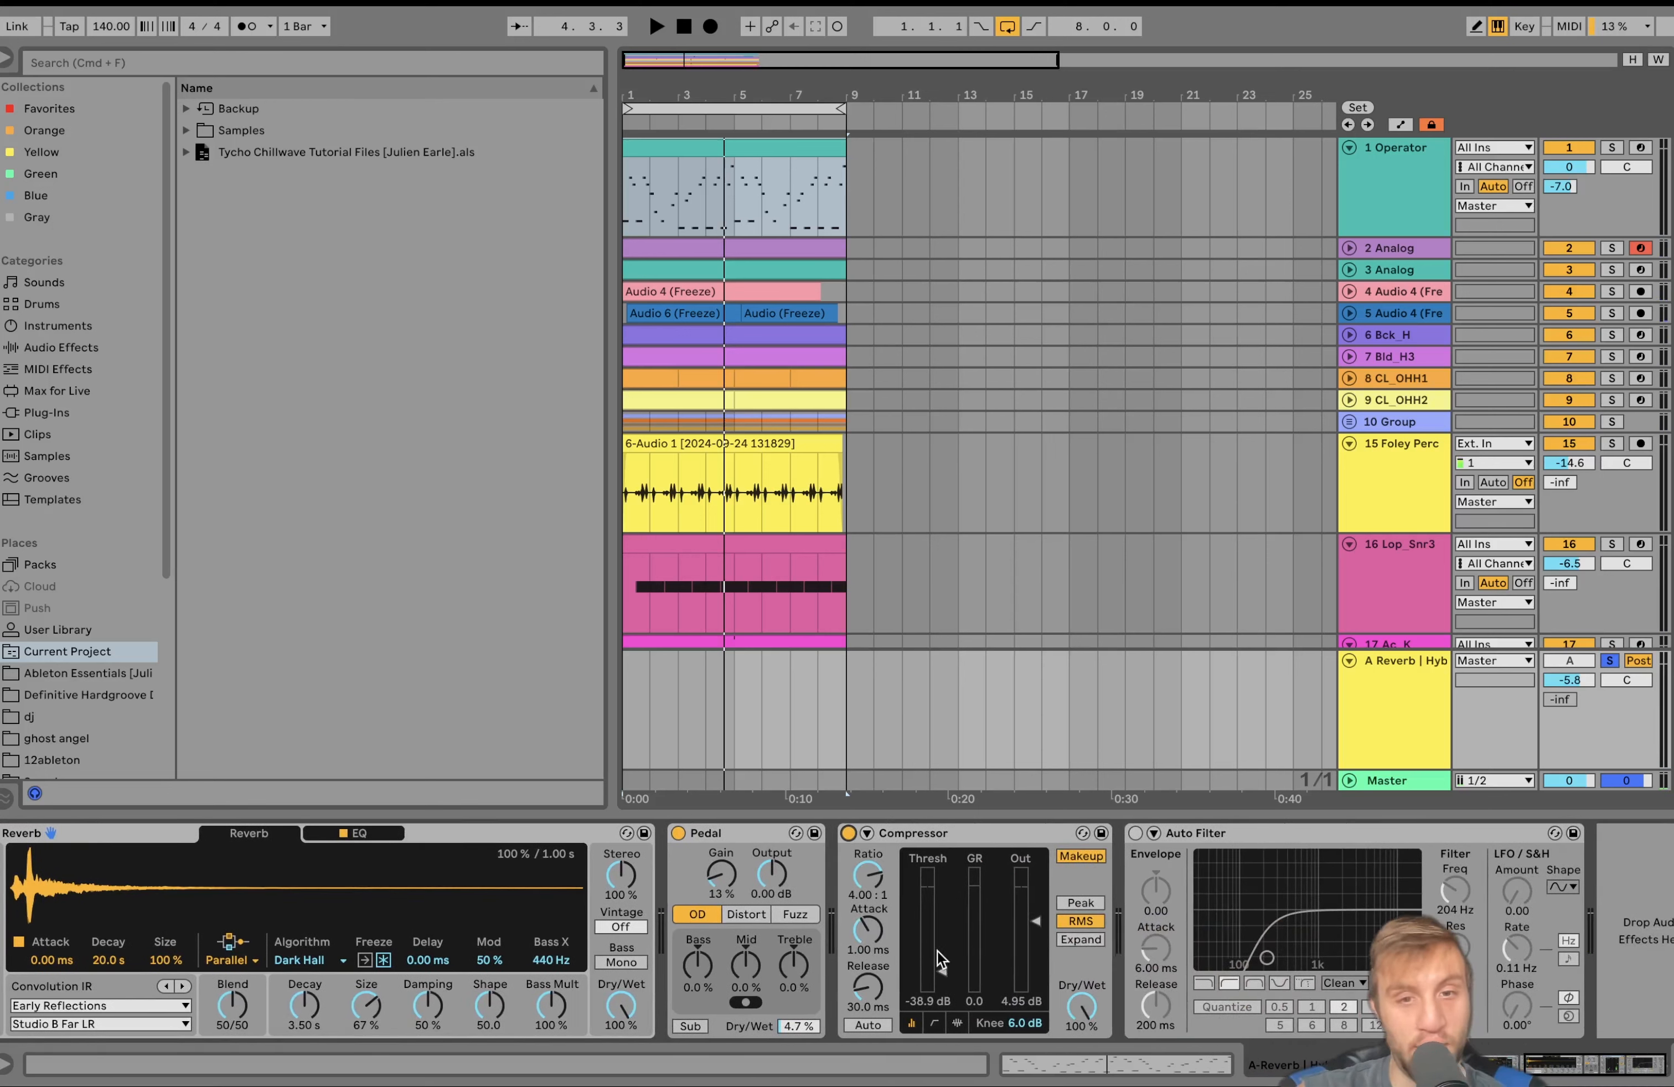
{"action": "key", "text": "space"}
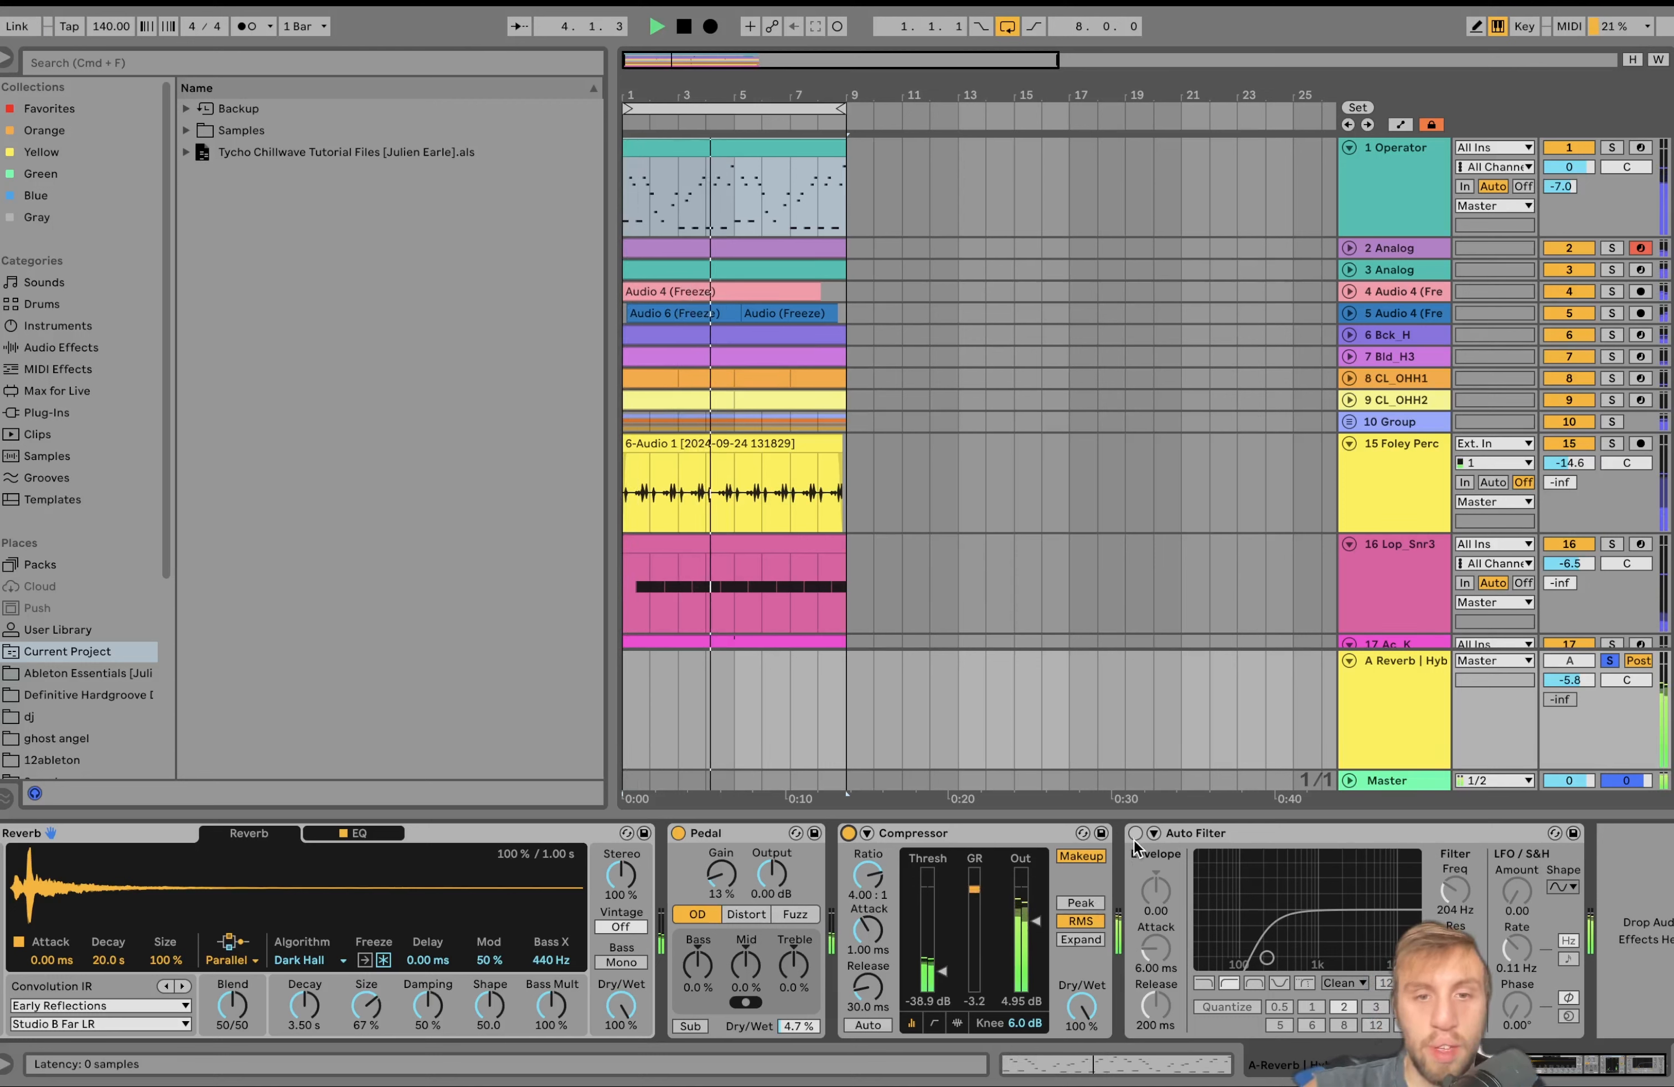
{"action": "key", "text": "space"}
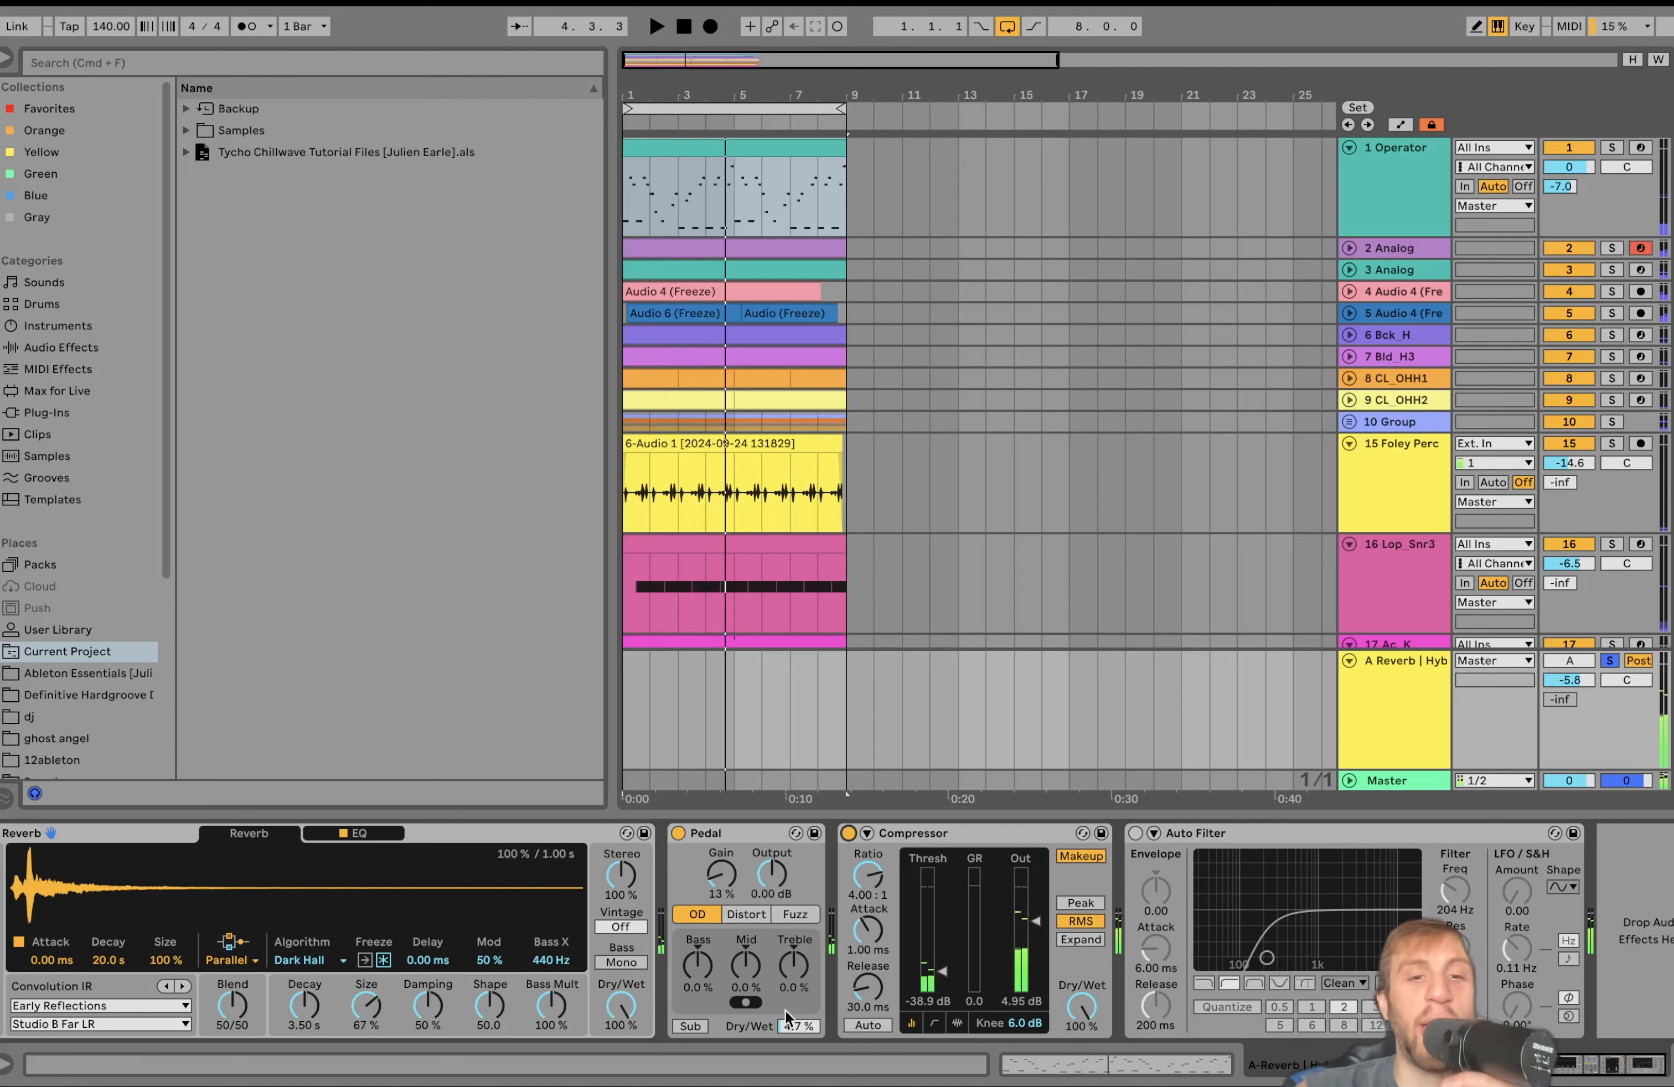
Step: Play the soloed return while sweeping the Pedal's Dry/Wet, and bring it back down to 4.0 %
{"action": "key", "text": "space"}
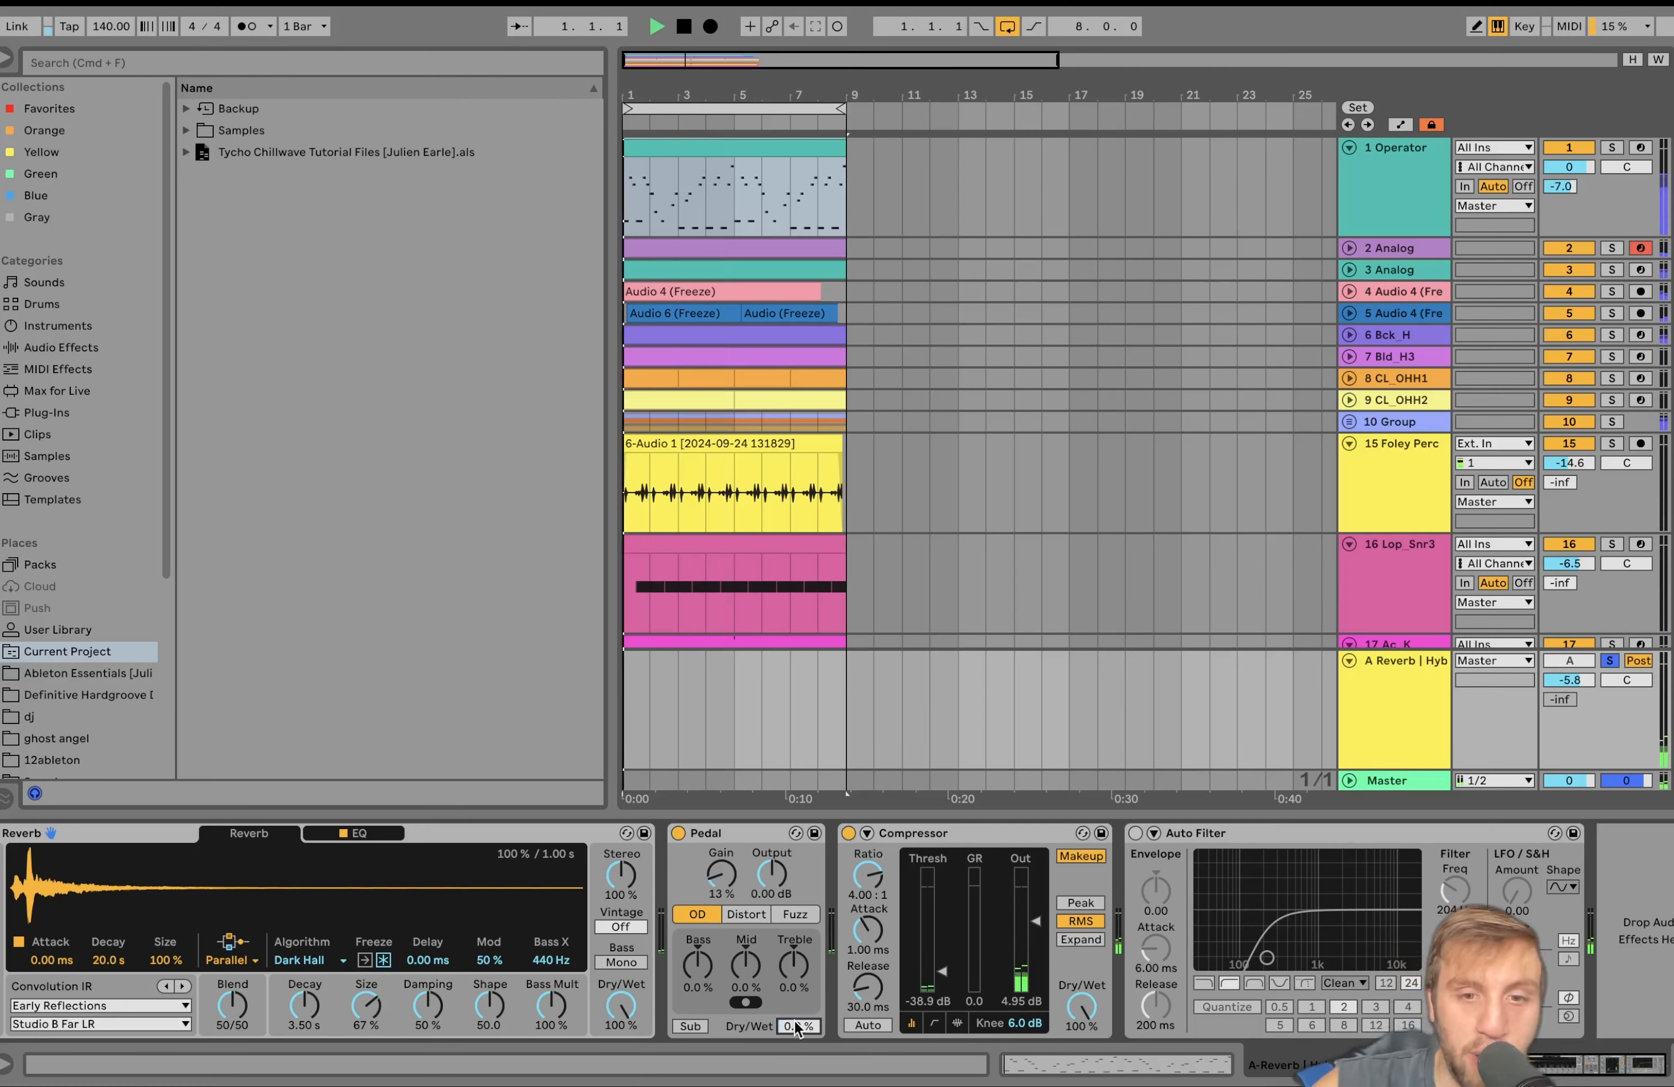
{"action": "left_click_drag", "start_coordinate": [796, 1028], "coordinate": [796, 918]}
{"action": "key", "text": "space"}
{"action": "key", "text": "super+z"}
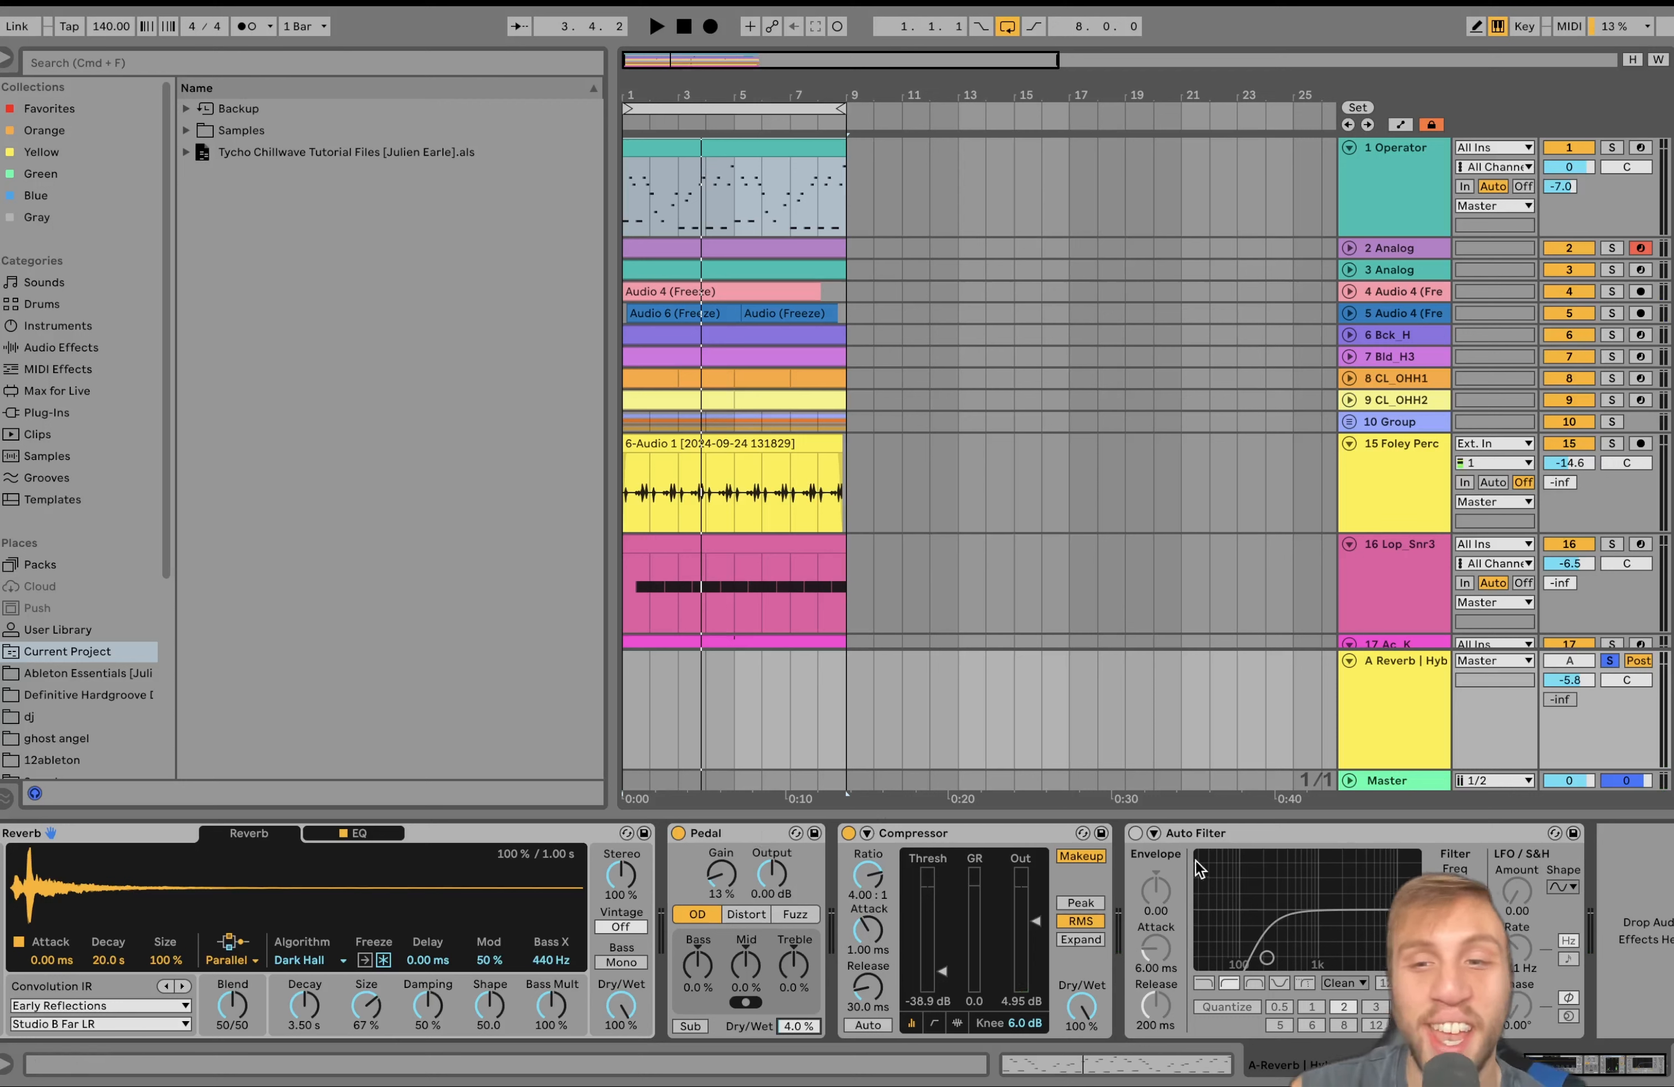
Step: Activate the Auto Filter at the end of the return's chain and select the Pedal
{"action": "left_click", "coordinate": [1135, 834]}
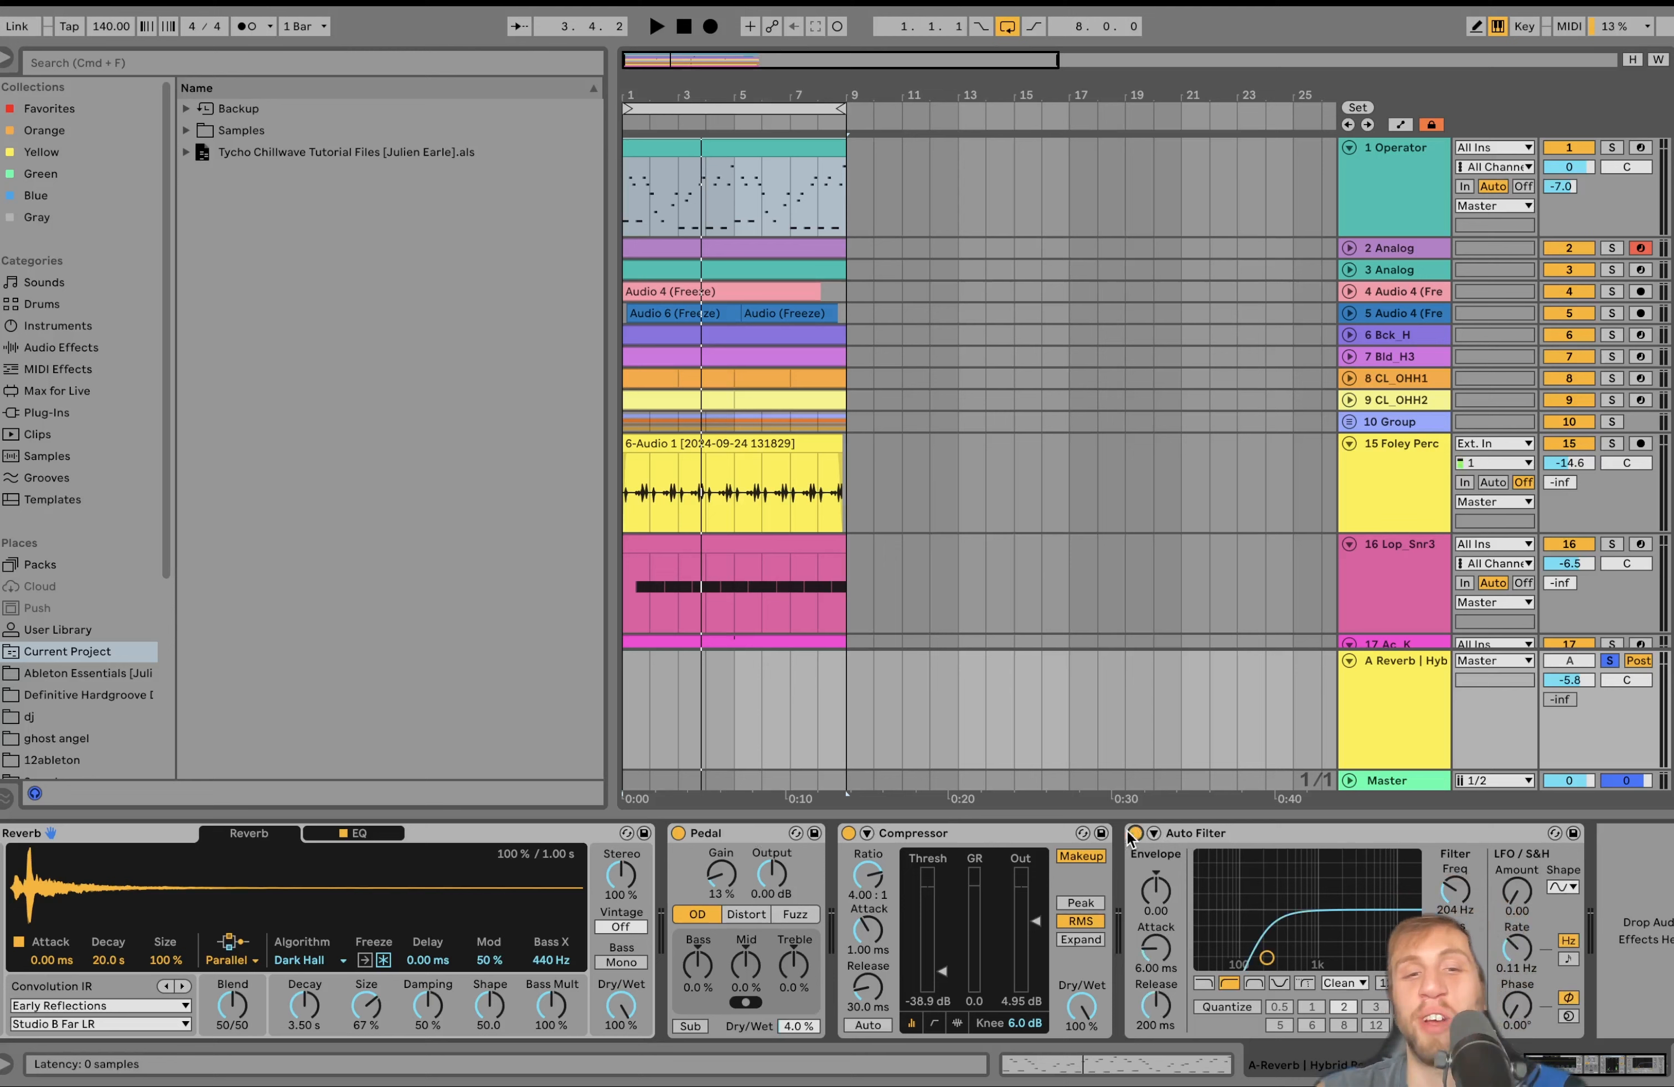
{"action": "left_click", "coordinate": [707, 833]}
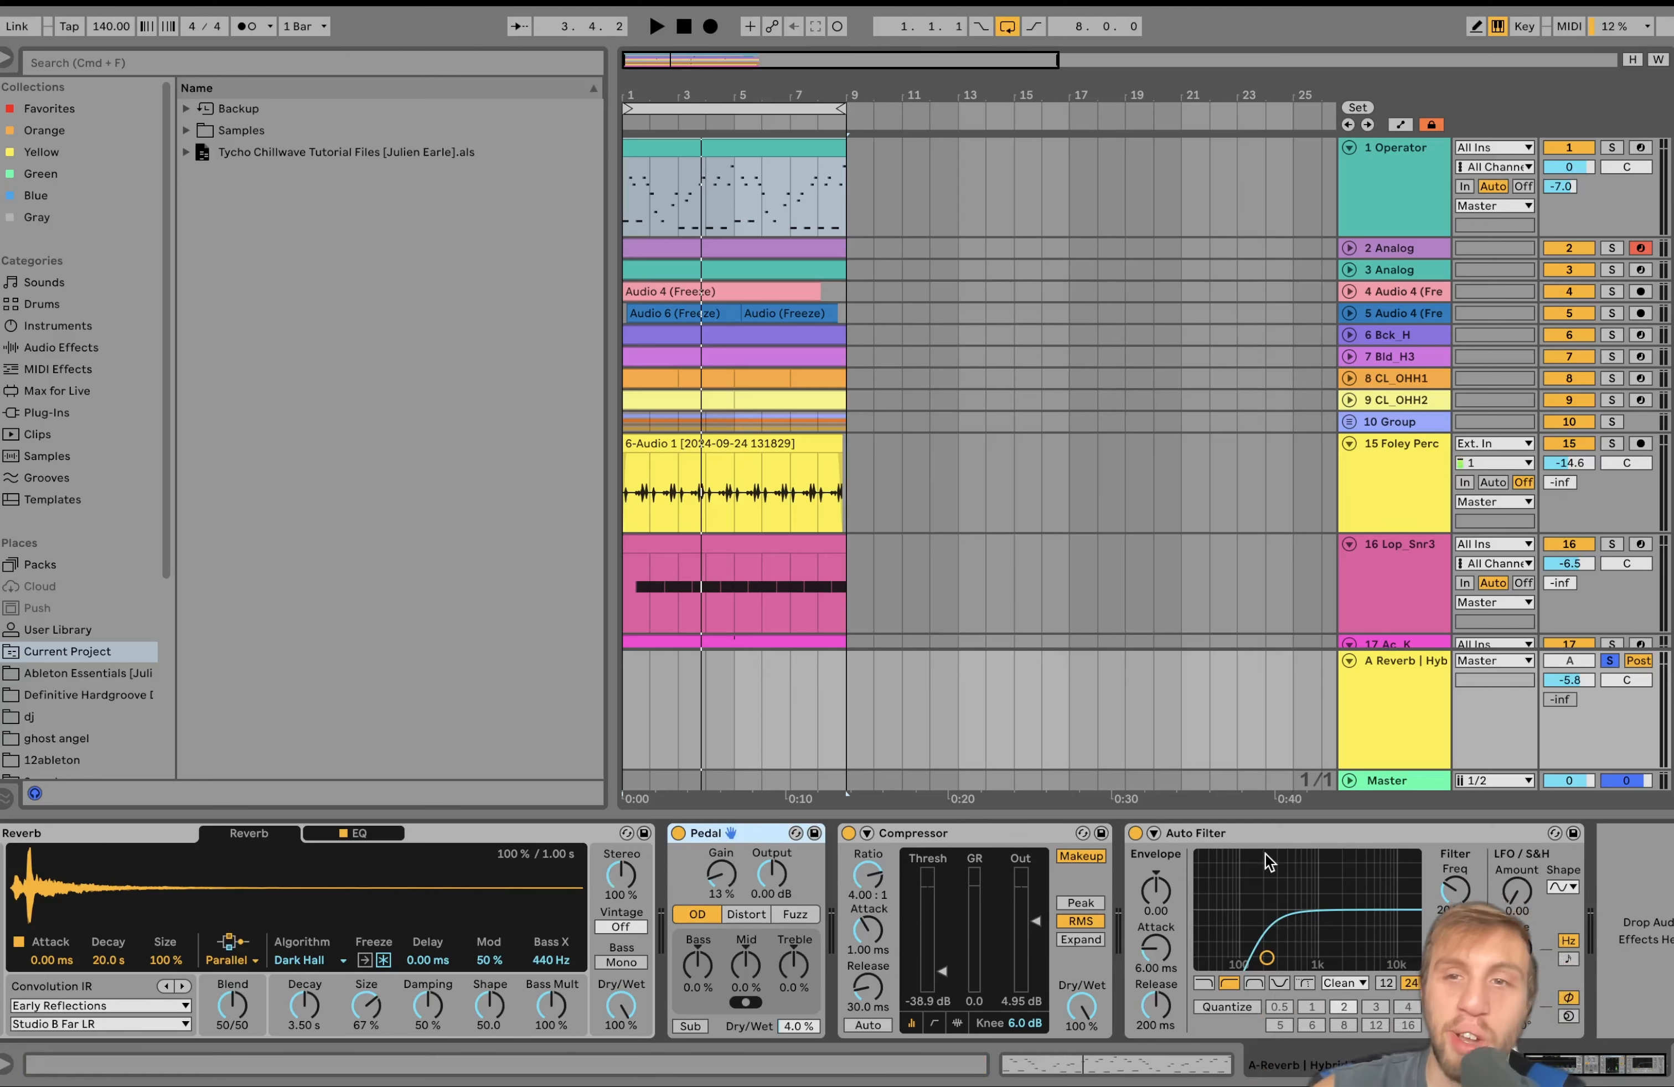
Step: Play the Operator track soloed through the full reverb return, and switch the solo back to the A Reverb return
{"action": "left_click", "coordinate": [1379, 204]}
{"action": "left_click", "coordinate": [1612, 146]}
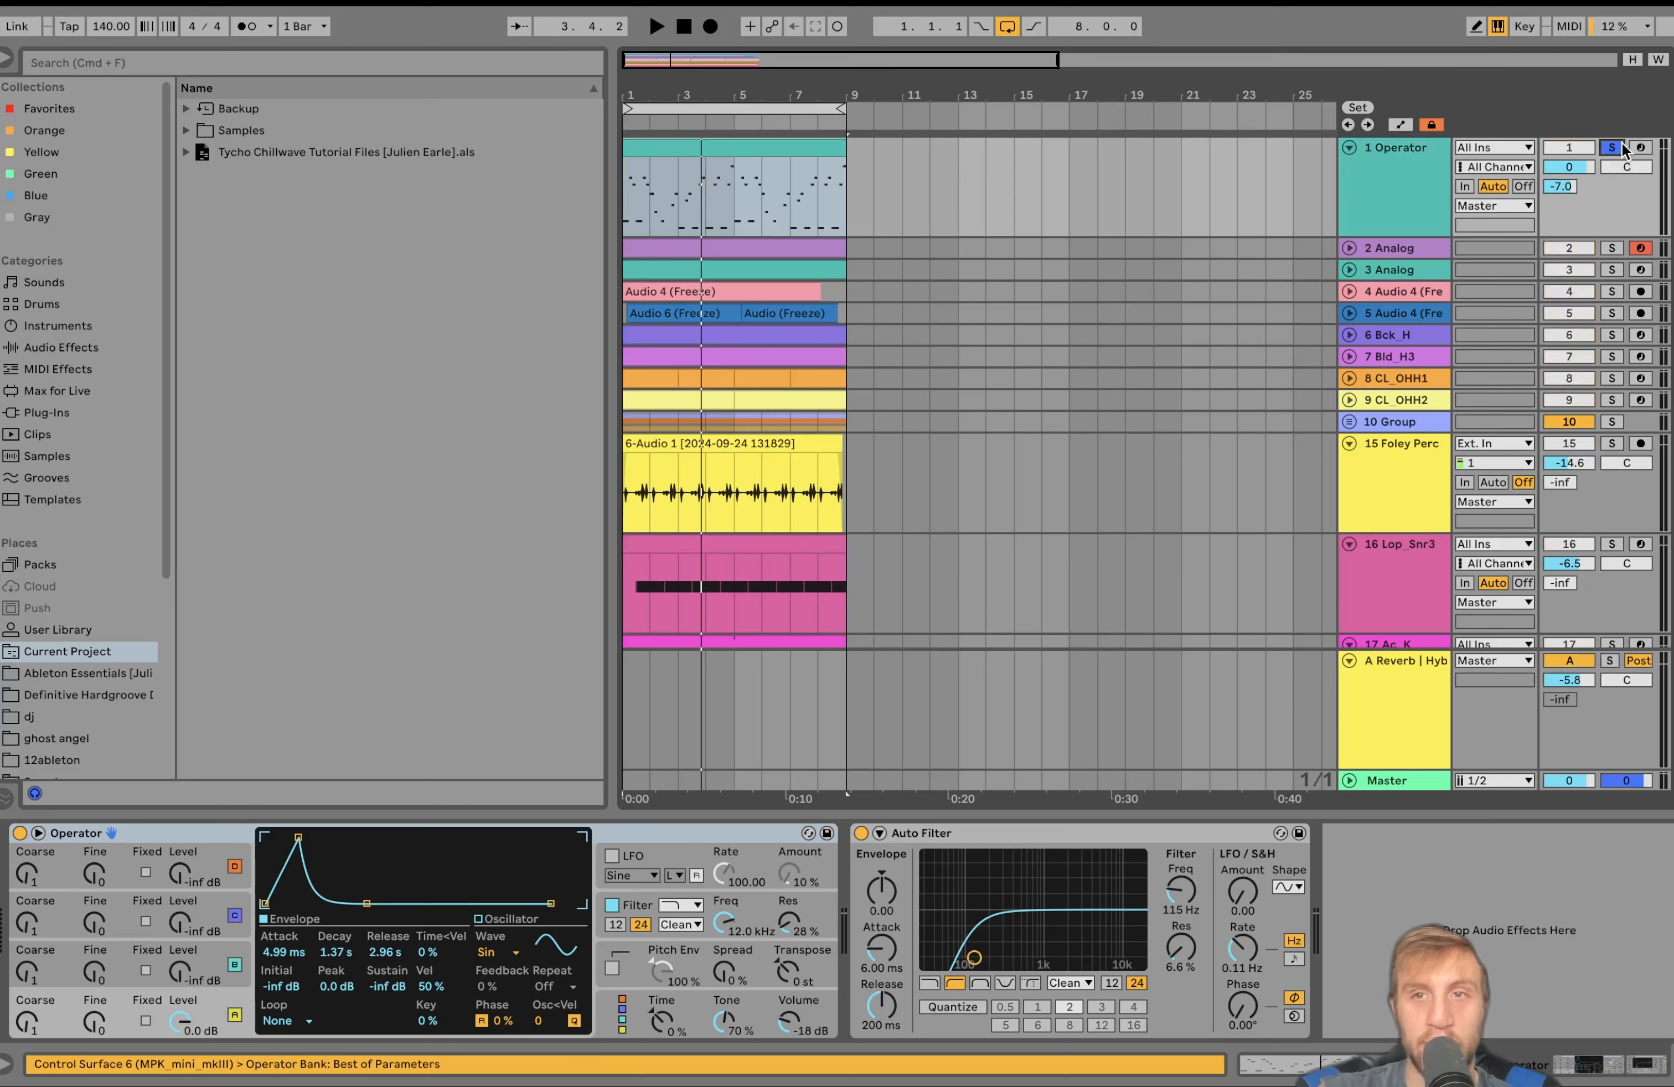
{"action": "key", "text": "space"}
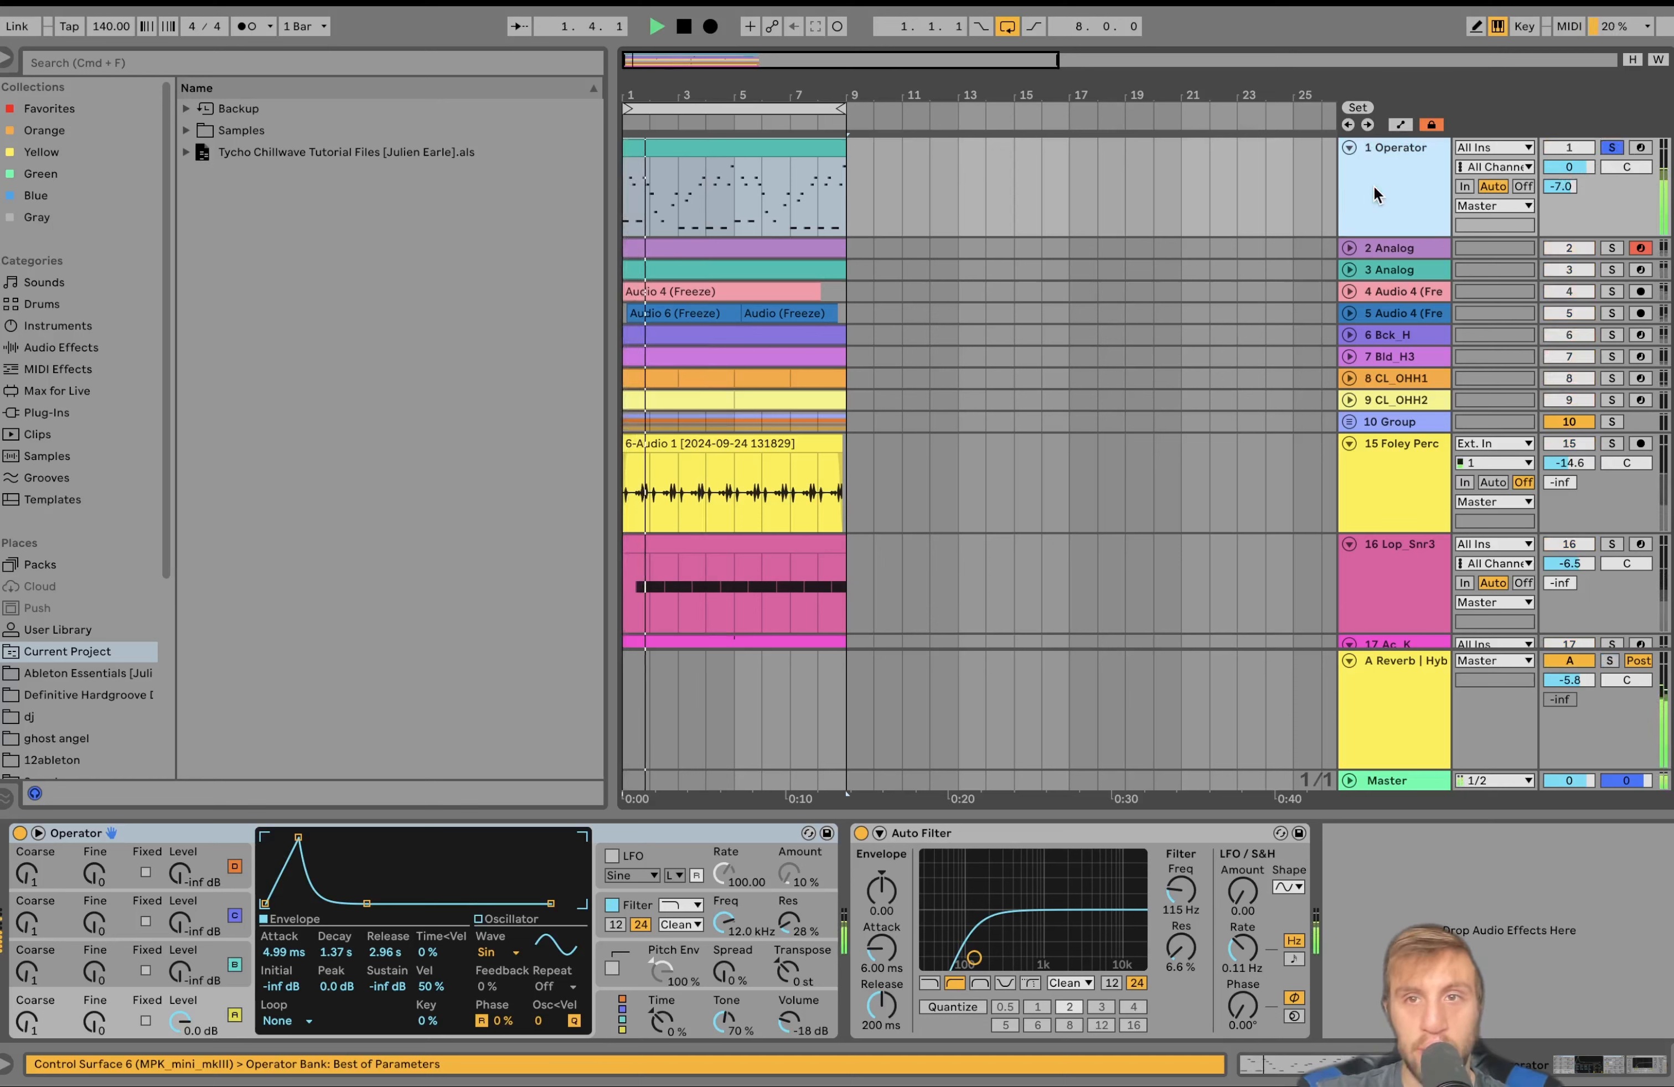
{"action": "double_click", "coordinate": [1556, 188]}
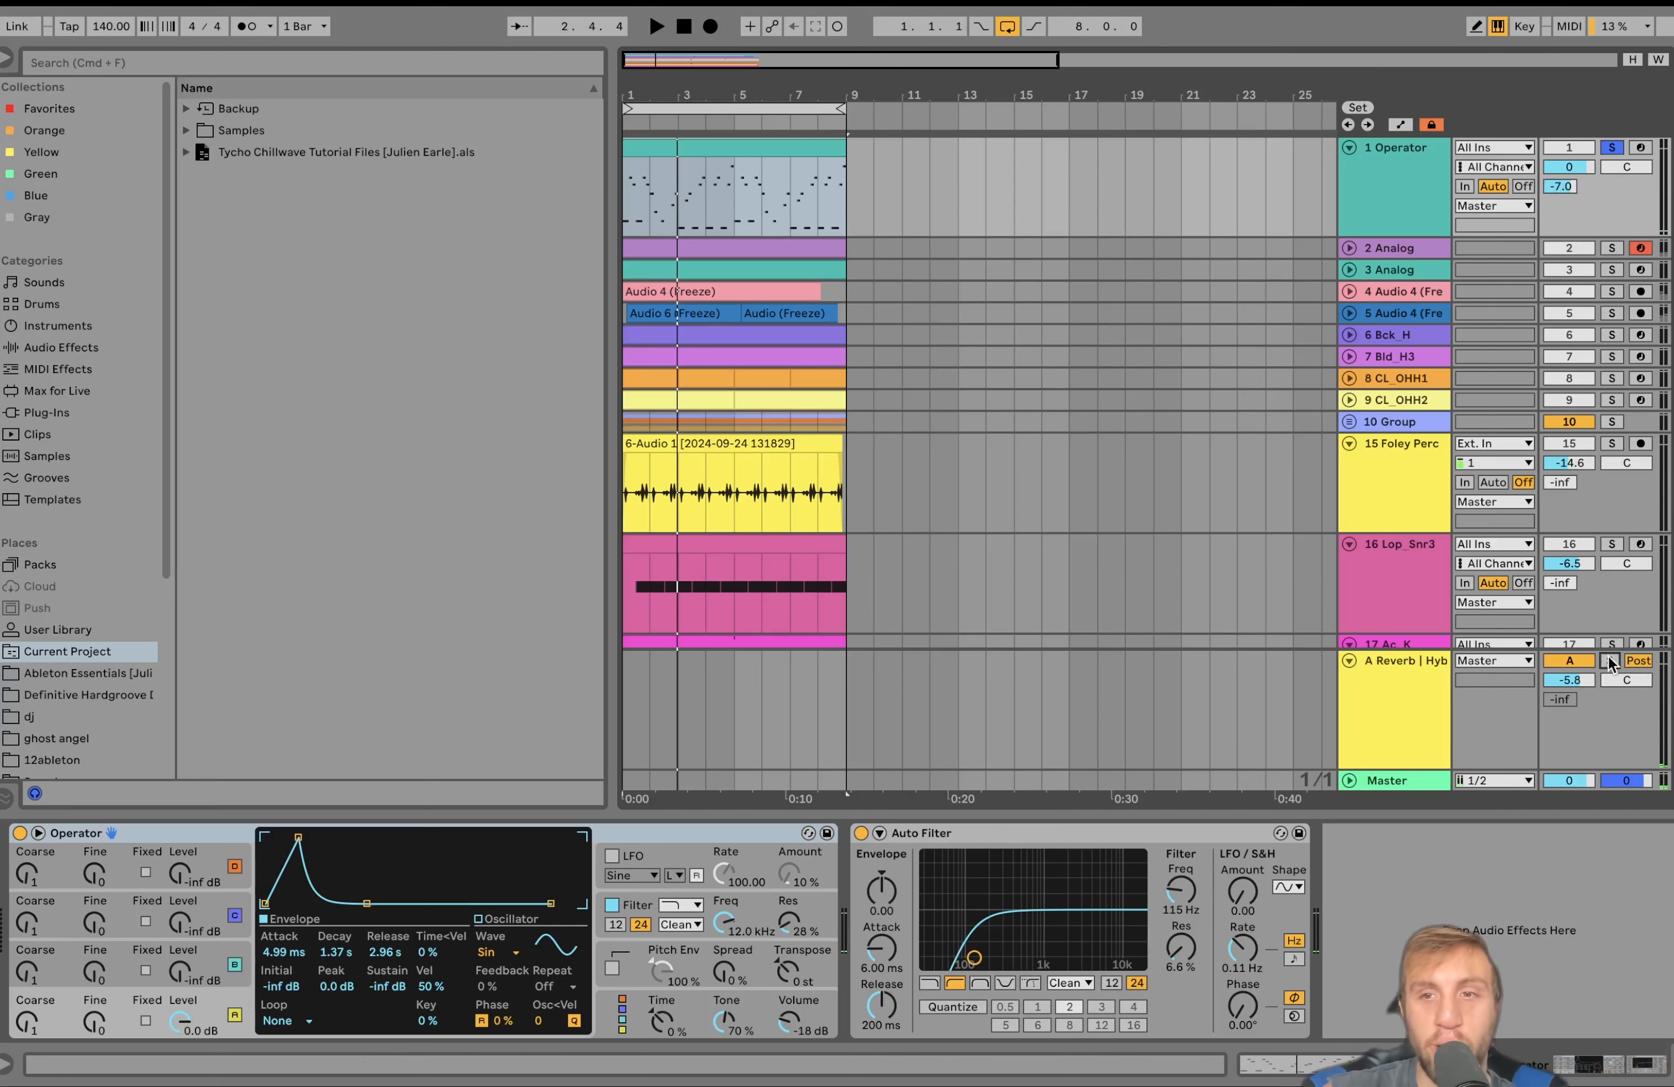
{"action": "left_click", "coordinate": [1610, 662]}
{"action": "left_click", "coordinate": [1408, 699]}
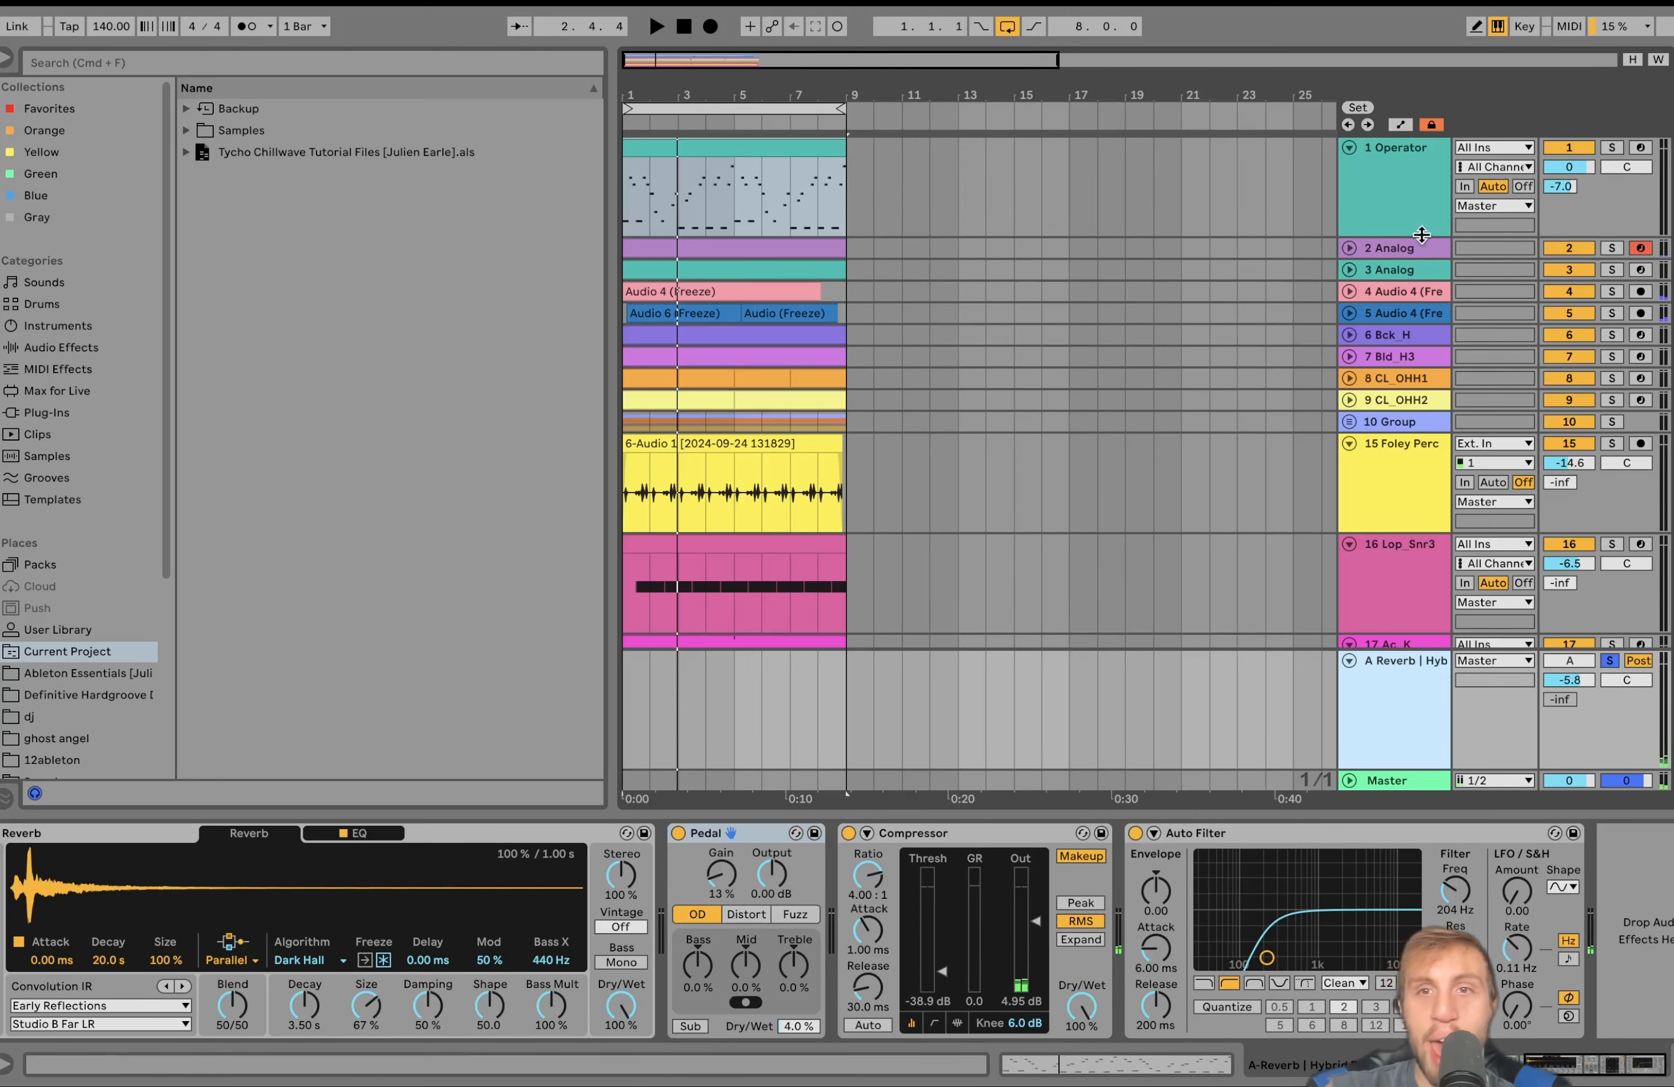
Step: Unfold and solo the 2 Analog track, and play its chord clip while viewing the notes and the device chain
{"action": "left_click", "coordinate": [1350, 249]}
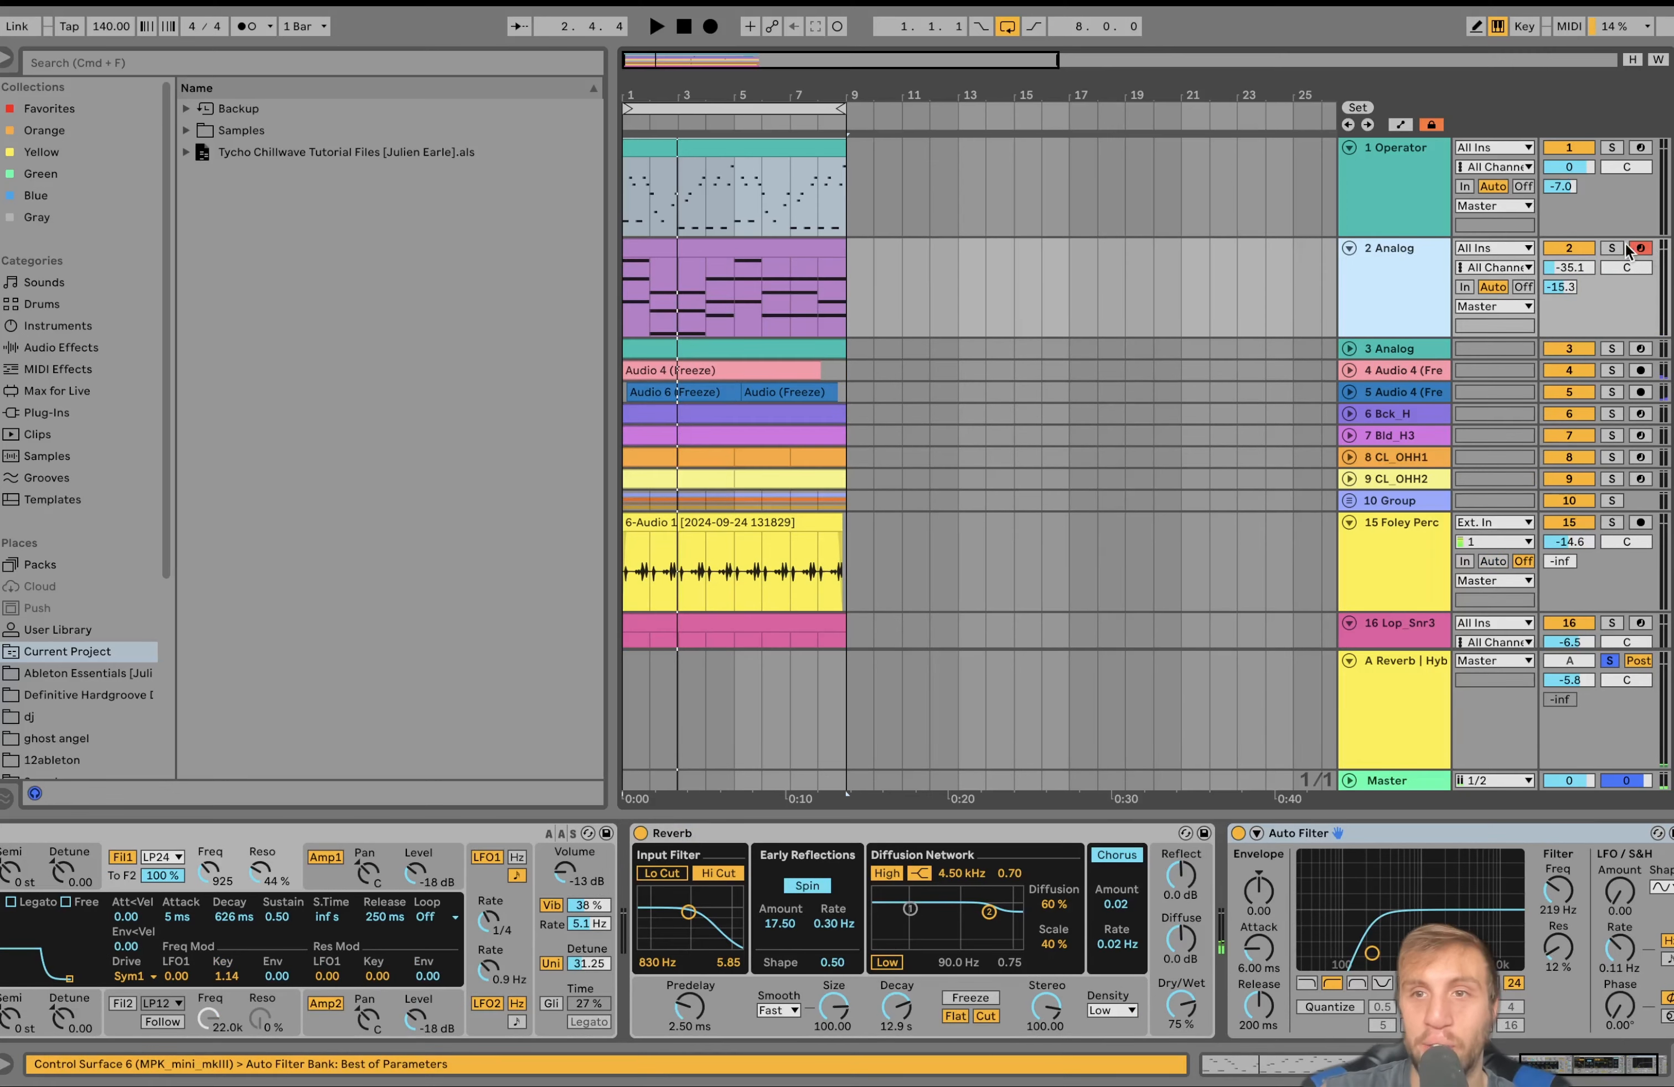
{"action": "left_click", "coordinate": [1613, 249]}
{"action": "left_click", "coordinate": [1373, 279]}
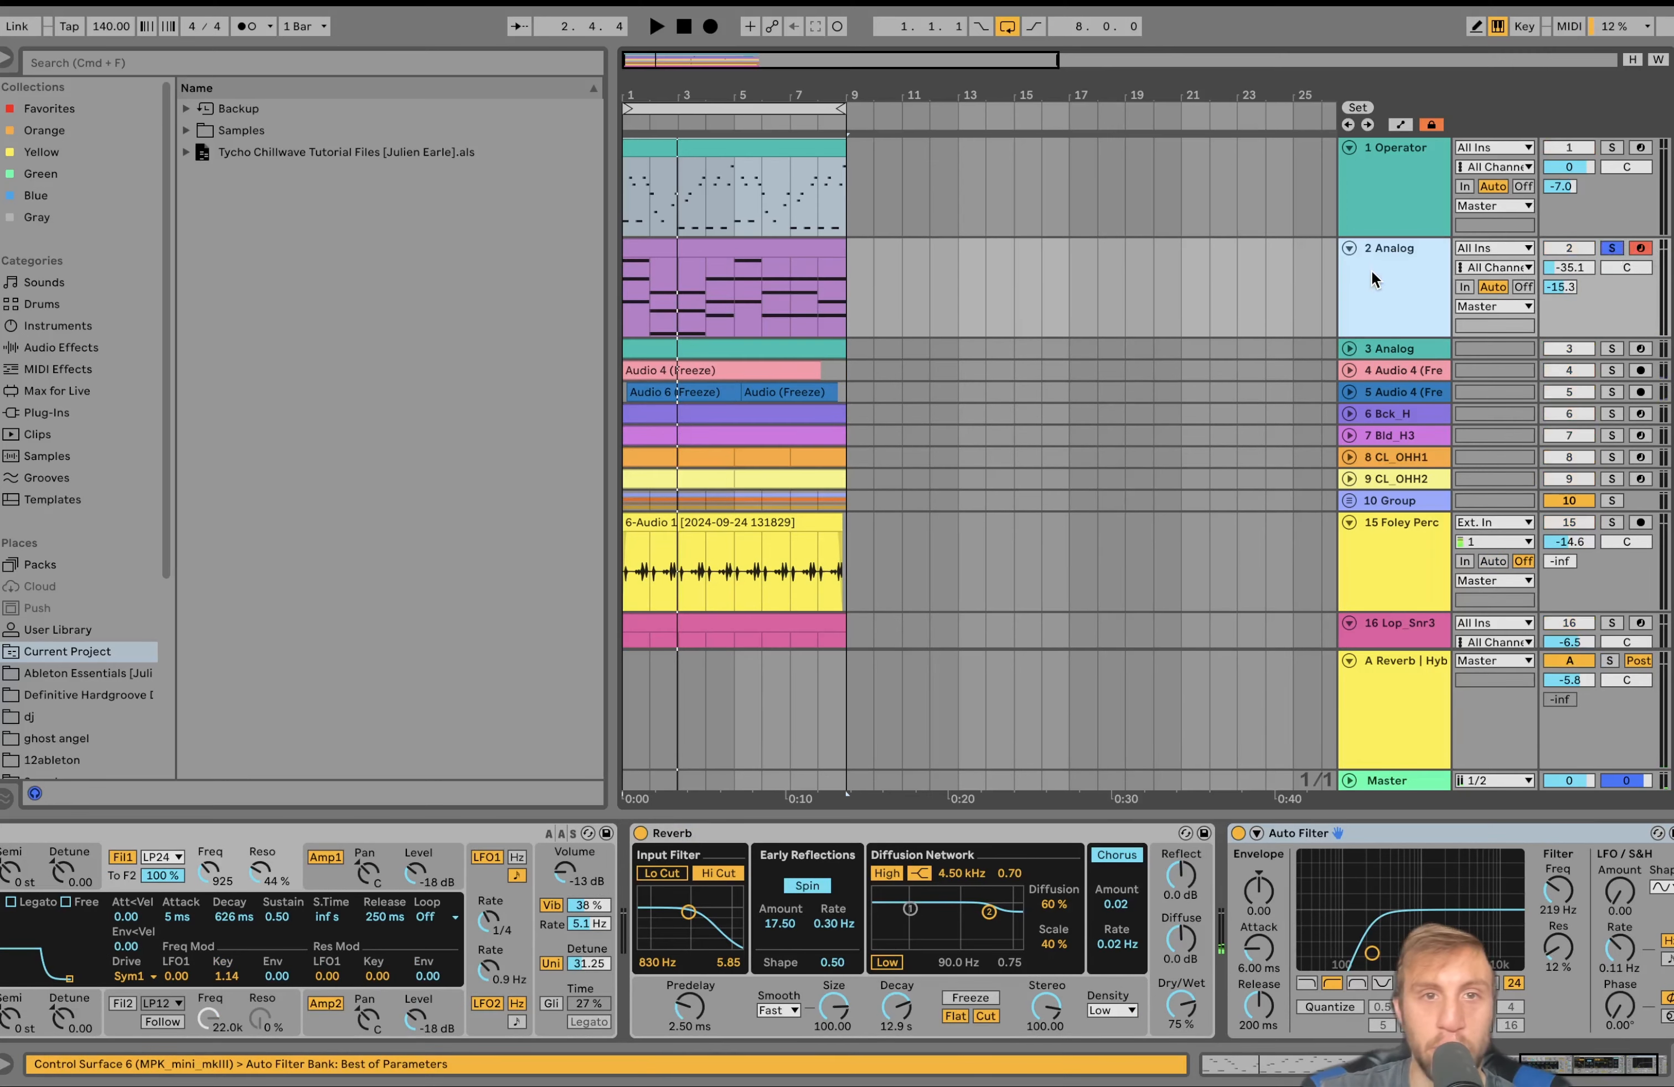
{"action": "double_click", "coordinate": [821, 242]}
{"action": "key", "text": "space"}
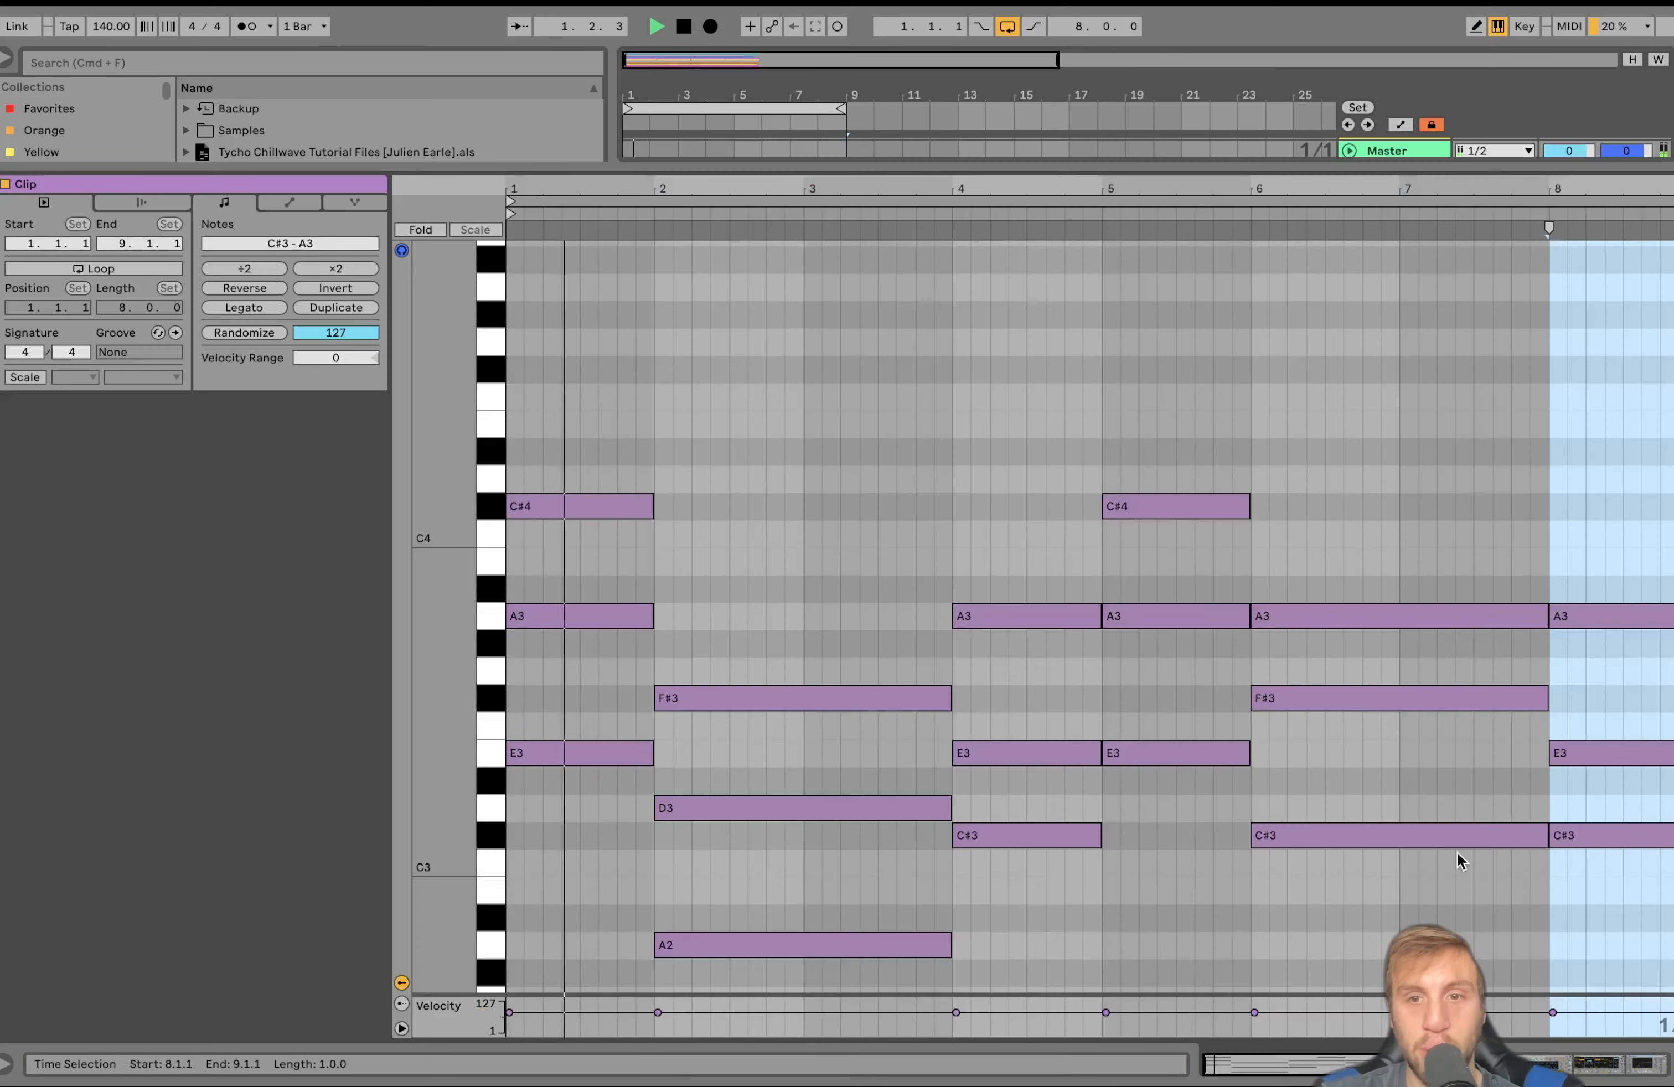
{"action": "key", "text": "shift+Tab"}
{"action": "scroll", "coordinate": [1336, 519], "scroll_direction": "up", "scroll_amount": 3}
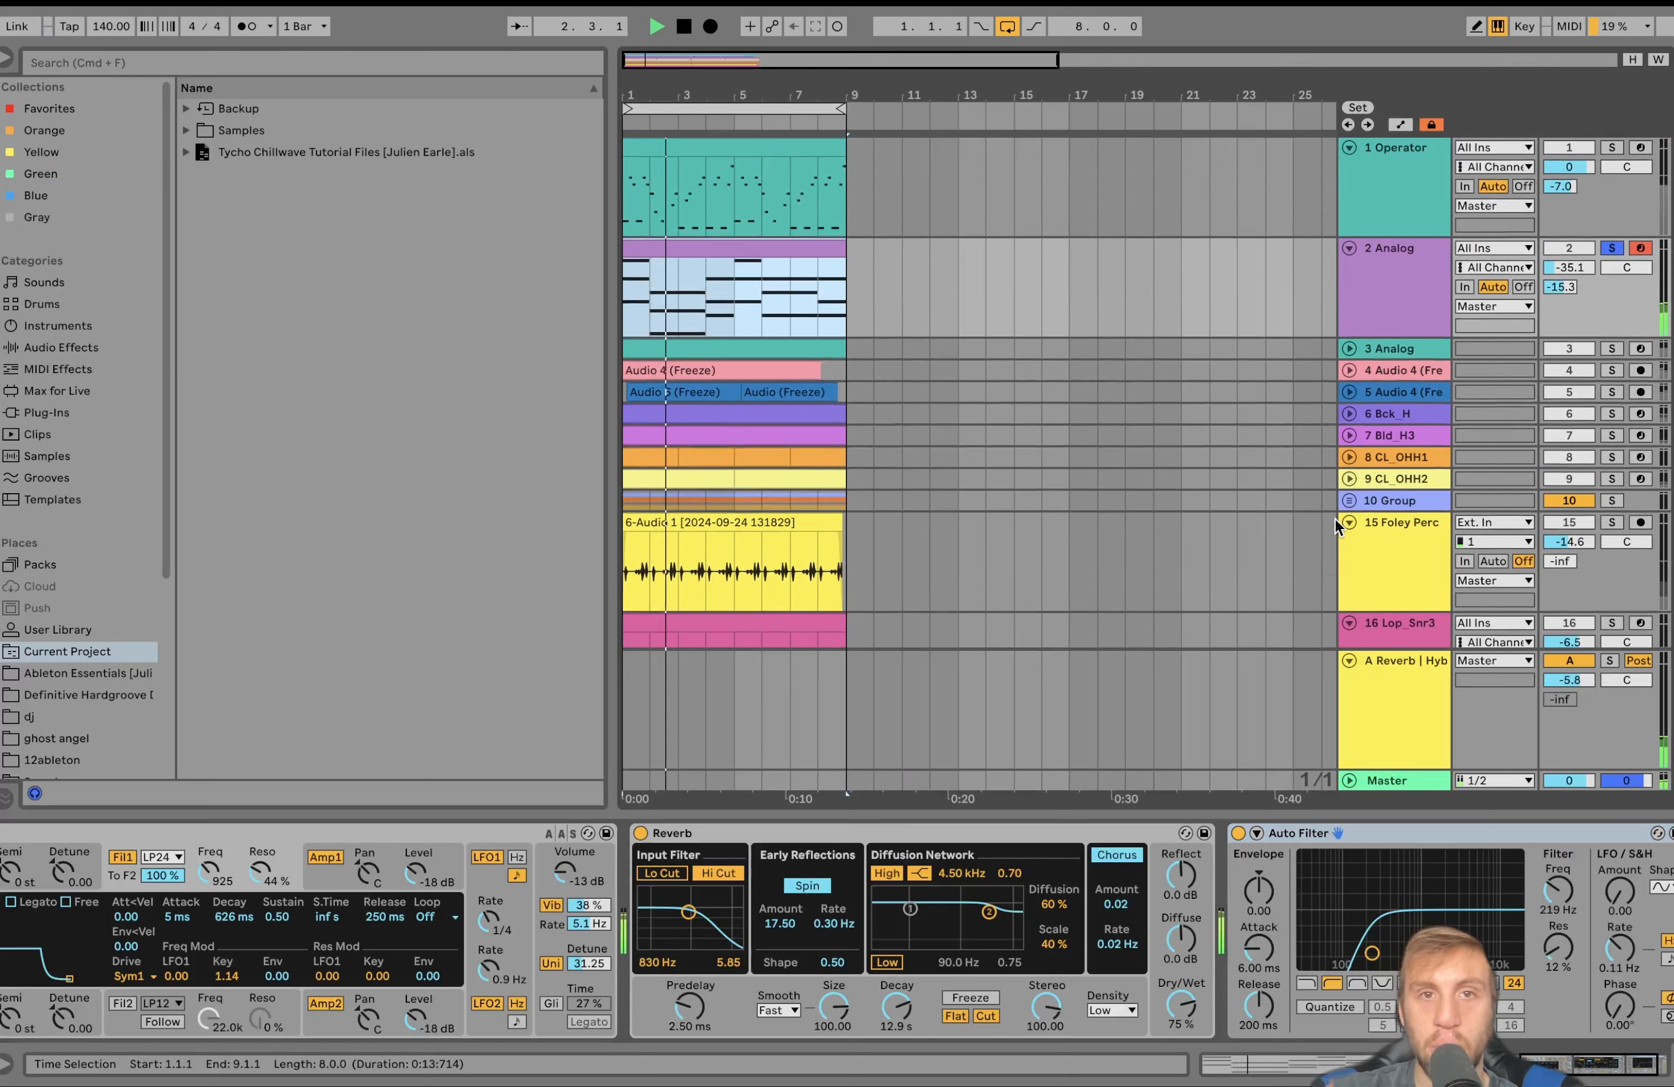
Step: Try the 2 Analog track at -16.1 dB alongside the soloed Operator, then restore -35.1 dB and solo only 2 Analog
{"action": "left_click_drag", "start_coordinate": [1563, 269], "coordinate": [1562, 269]}
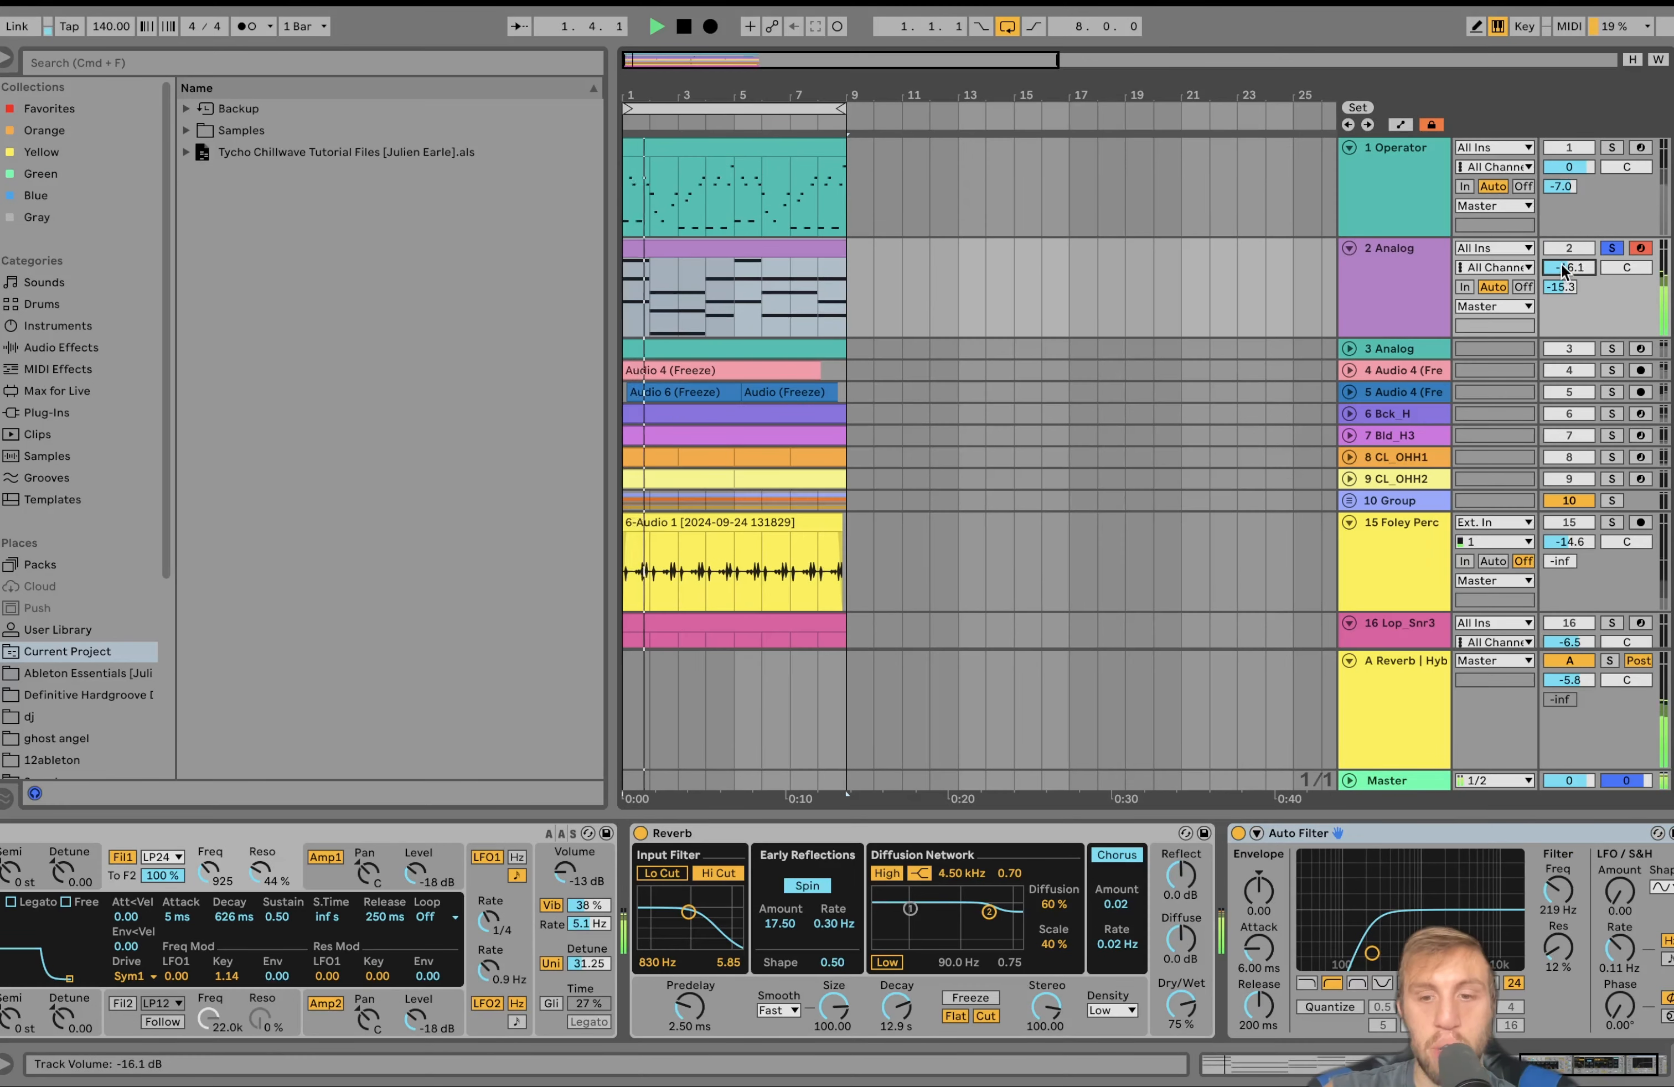
{"action": "left_click", "coordinate": [1610, 146]}
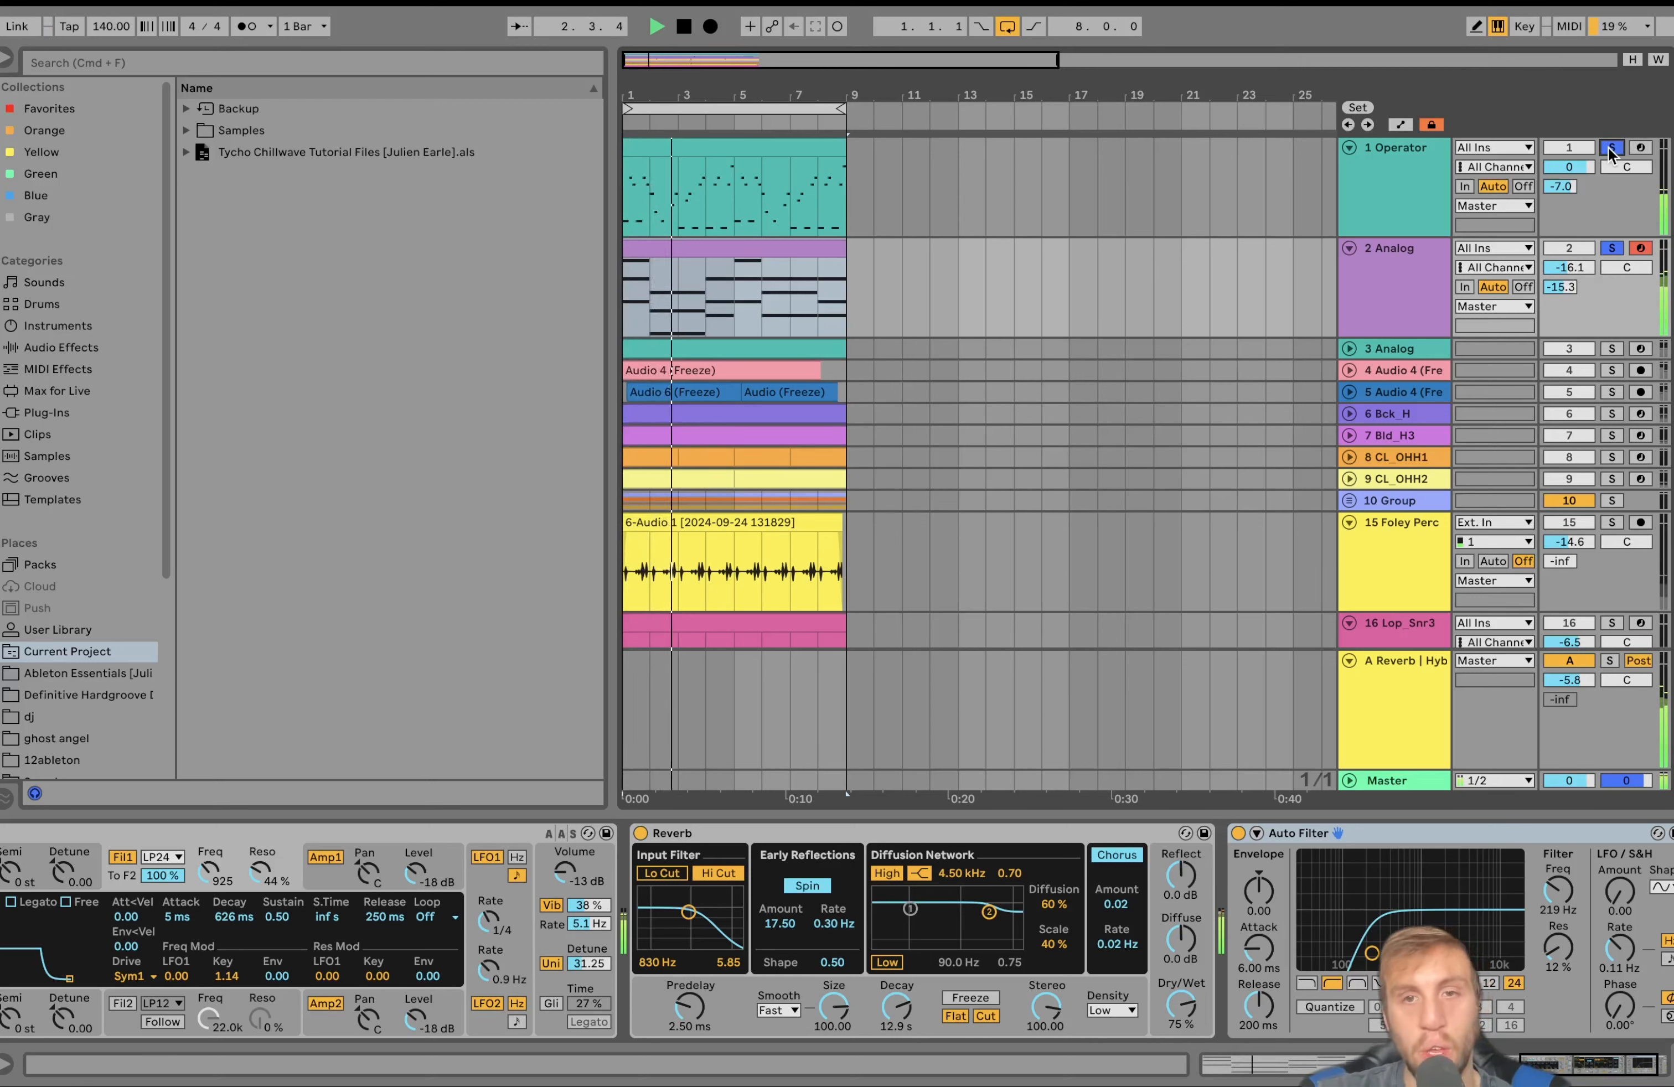
{"action": "key", "text": "space"}
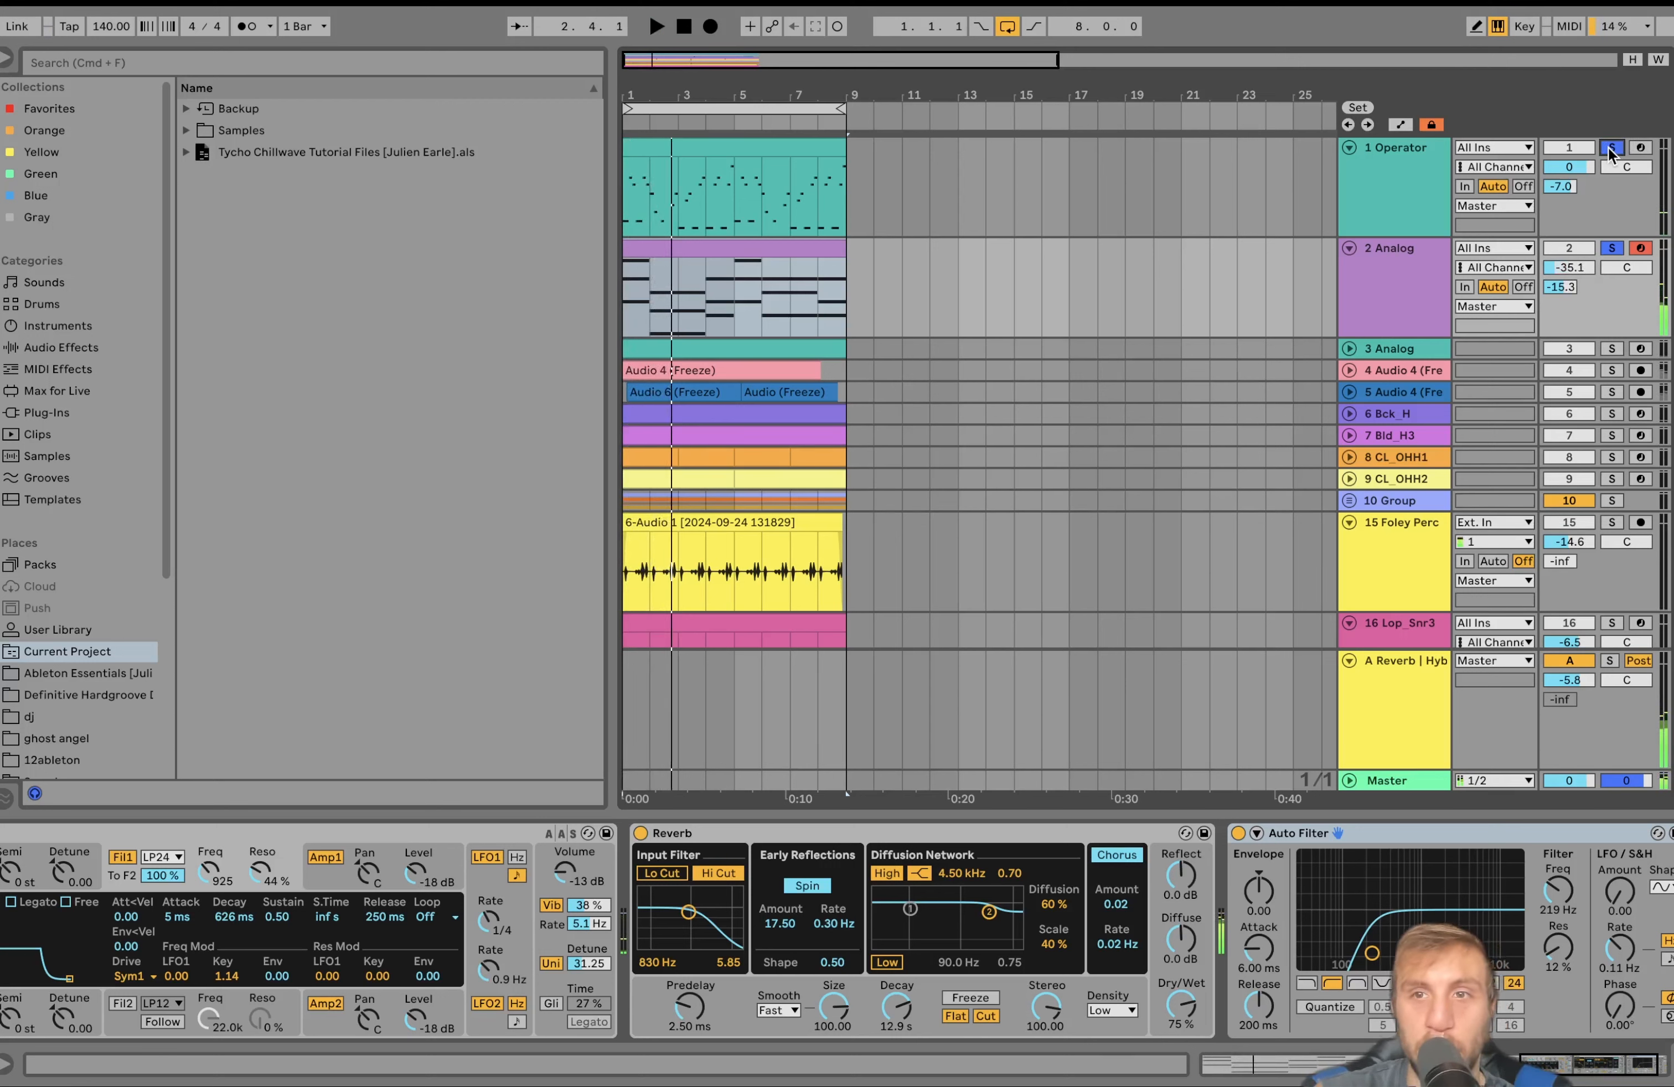
{"action": "left_click", "coordinate": [1391, 247]}
{"action": "left_click", "coordinate": [1610, 244]}
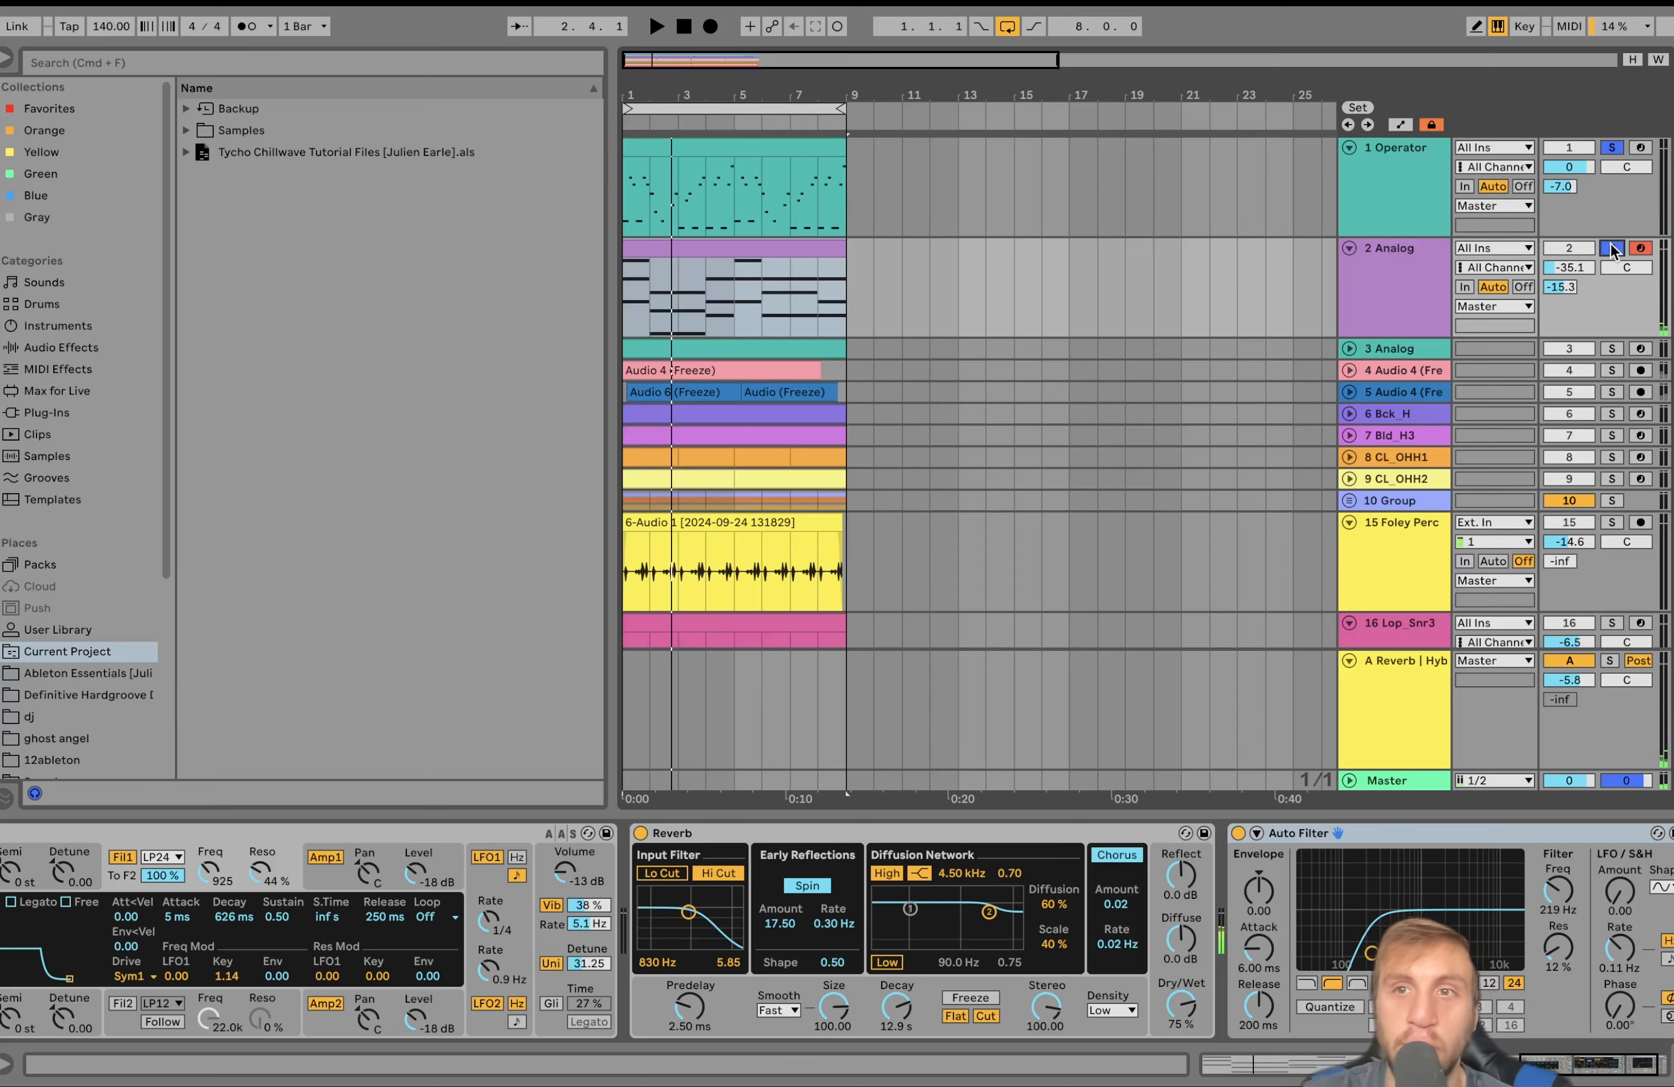
Step: Open the 2 Analog clip and select the chords in bar 1, bars 2–3 and bar 4 to examine their notes
{"action": "left_click", "coordinate": [1366, 265]}
{"action": "left_click", "coordinate": [792, 251]}
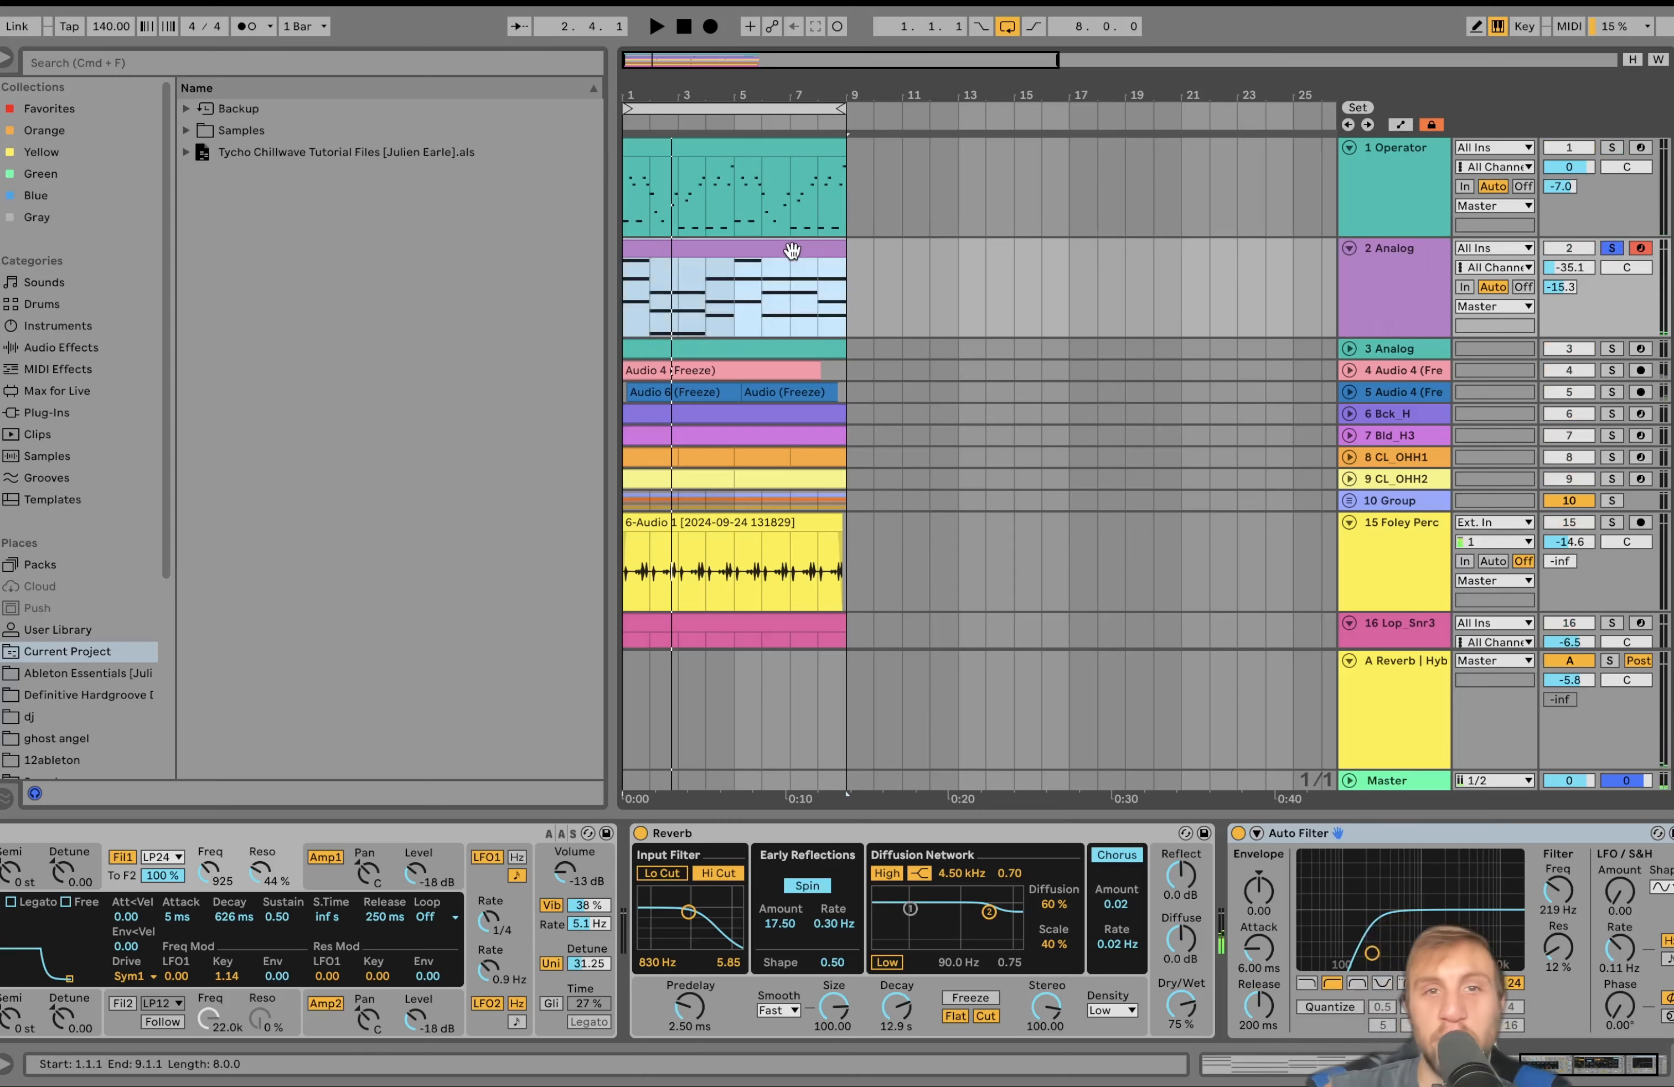
{"action": "double_click", "coordinate": [792, 251]}
{"action": "left_click_drag", "start_coordinate": [572, 847], "coordinate": [573, 290]}
{"action": "left_click_drag", "start_coordinate": [570, 395], "coordinate": [586, 887]}
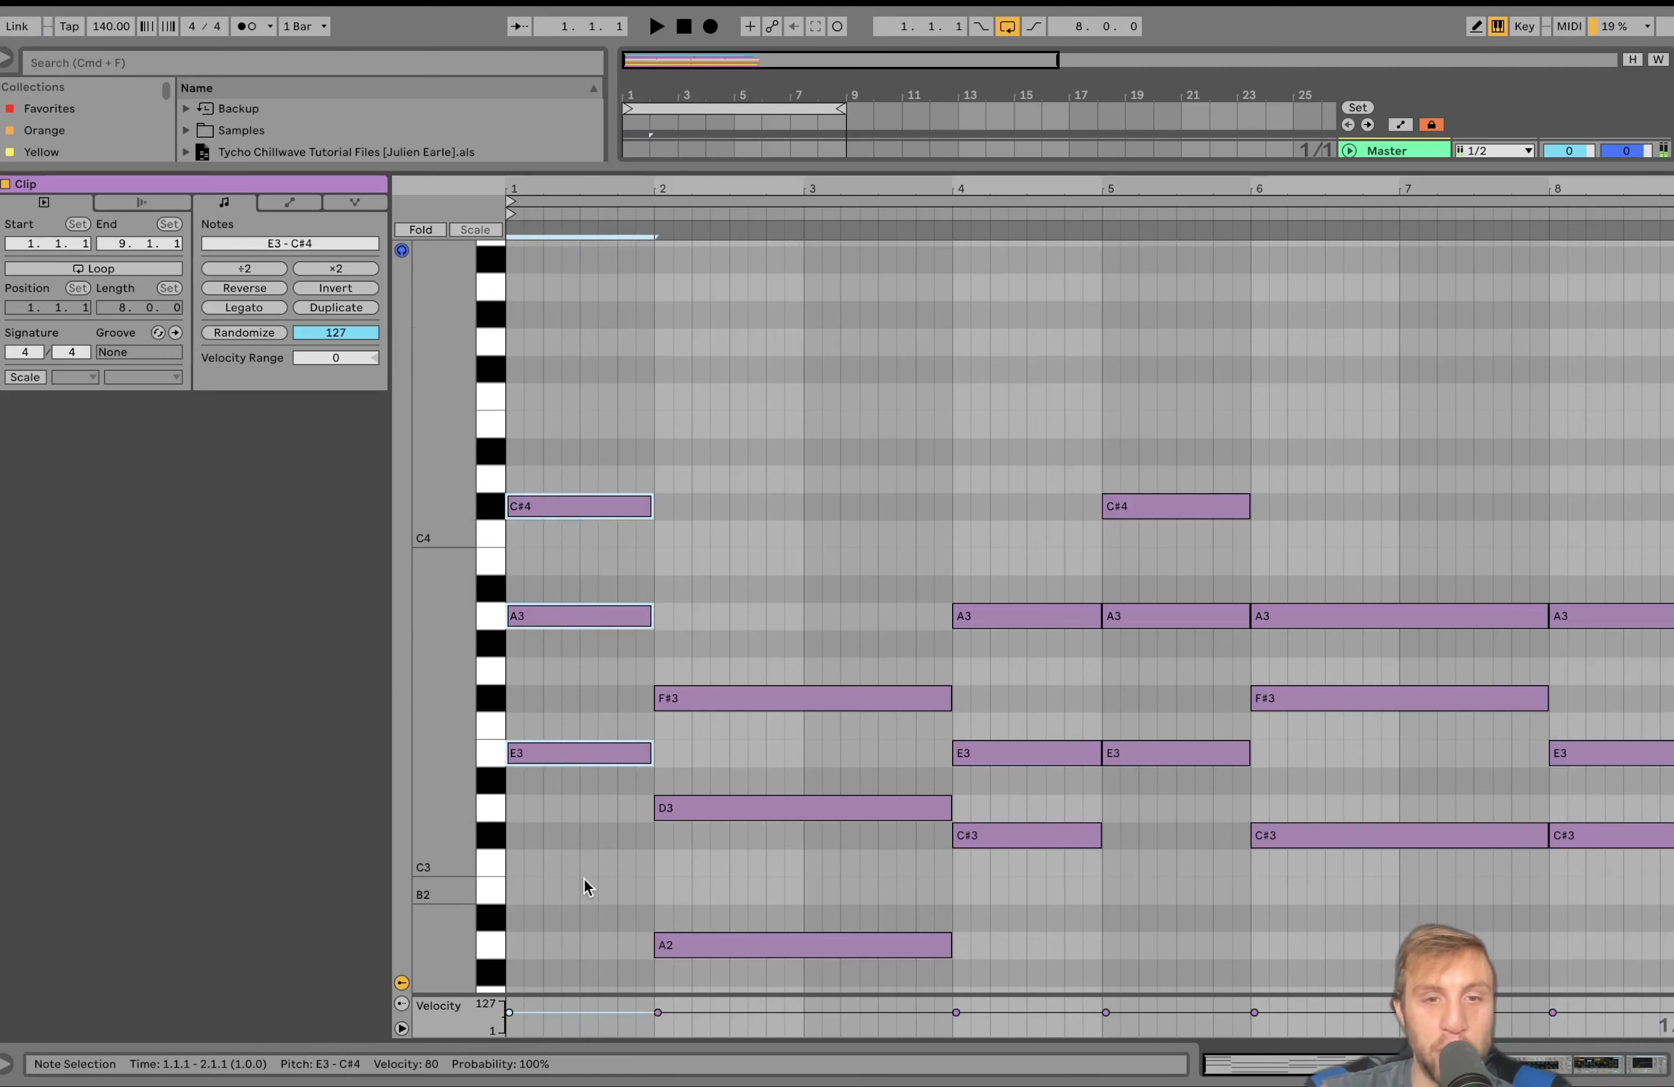
{"action": "left_click", "coordinate": [764, 639]}
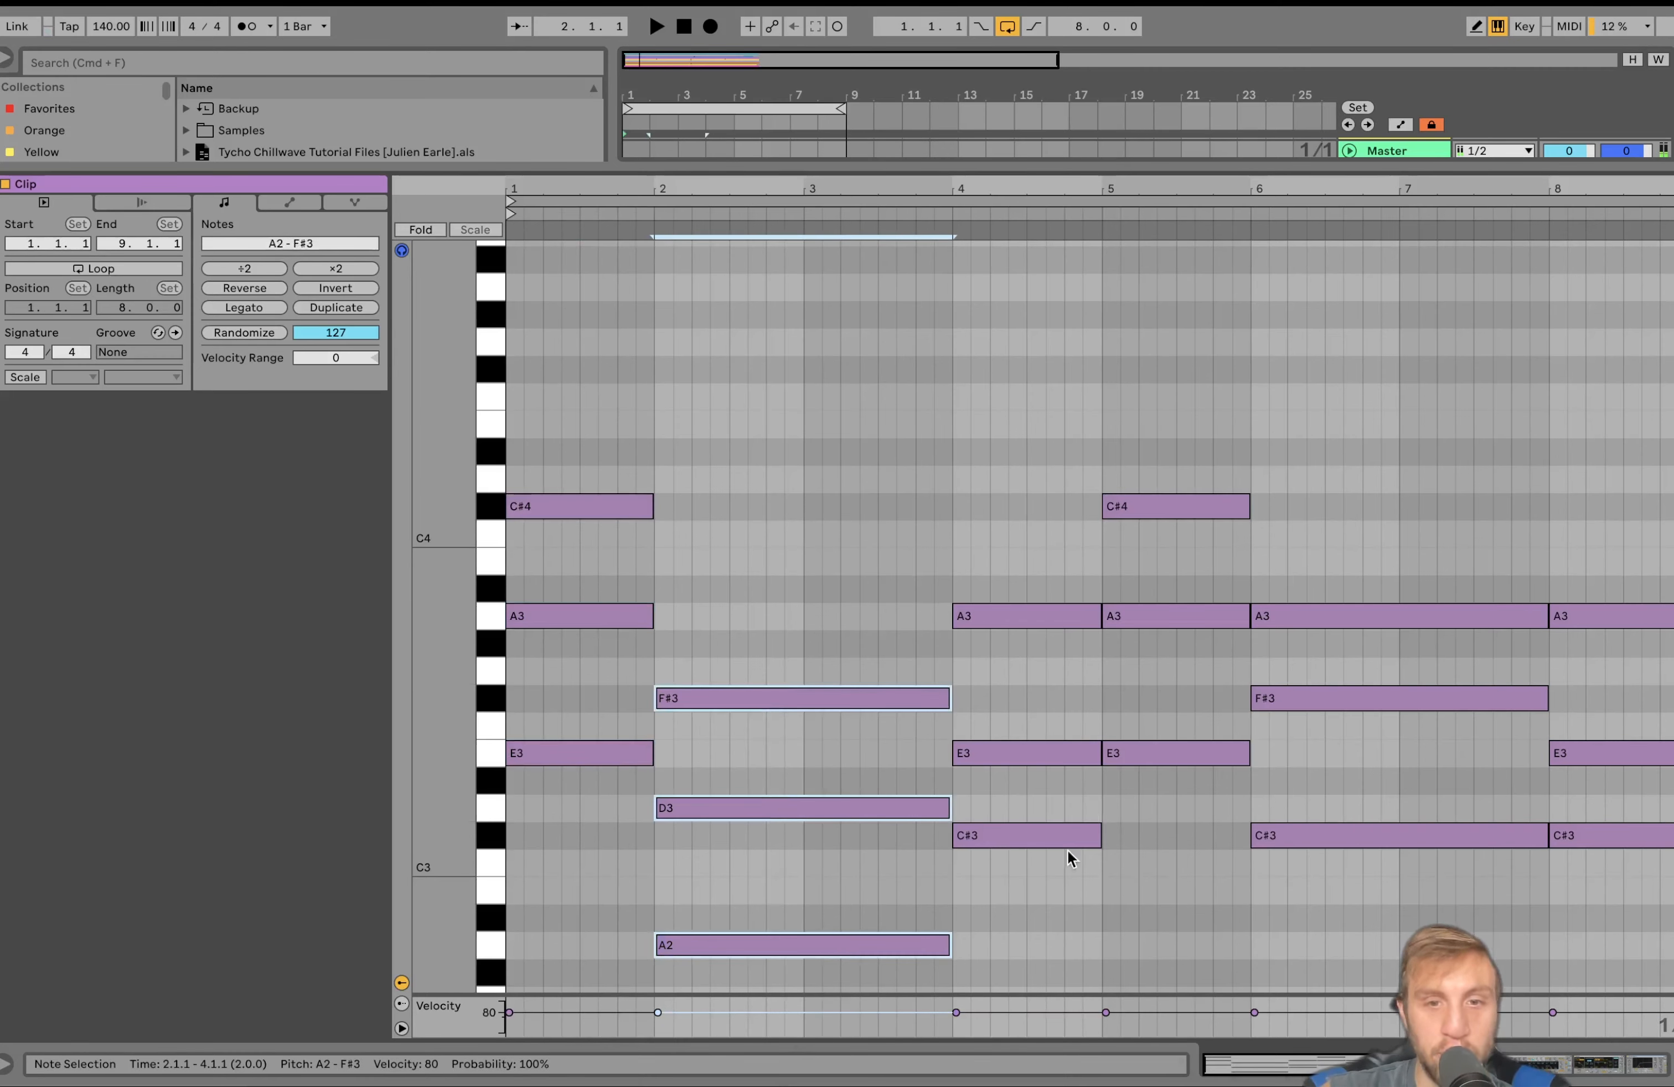
{"action": "left_click_drag", "start_coordinate": [1045, 921], "coordinate": [1054, 397]}
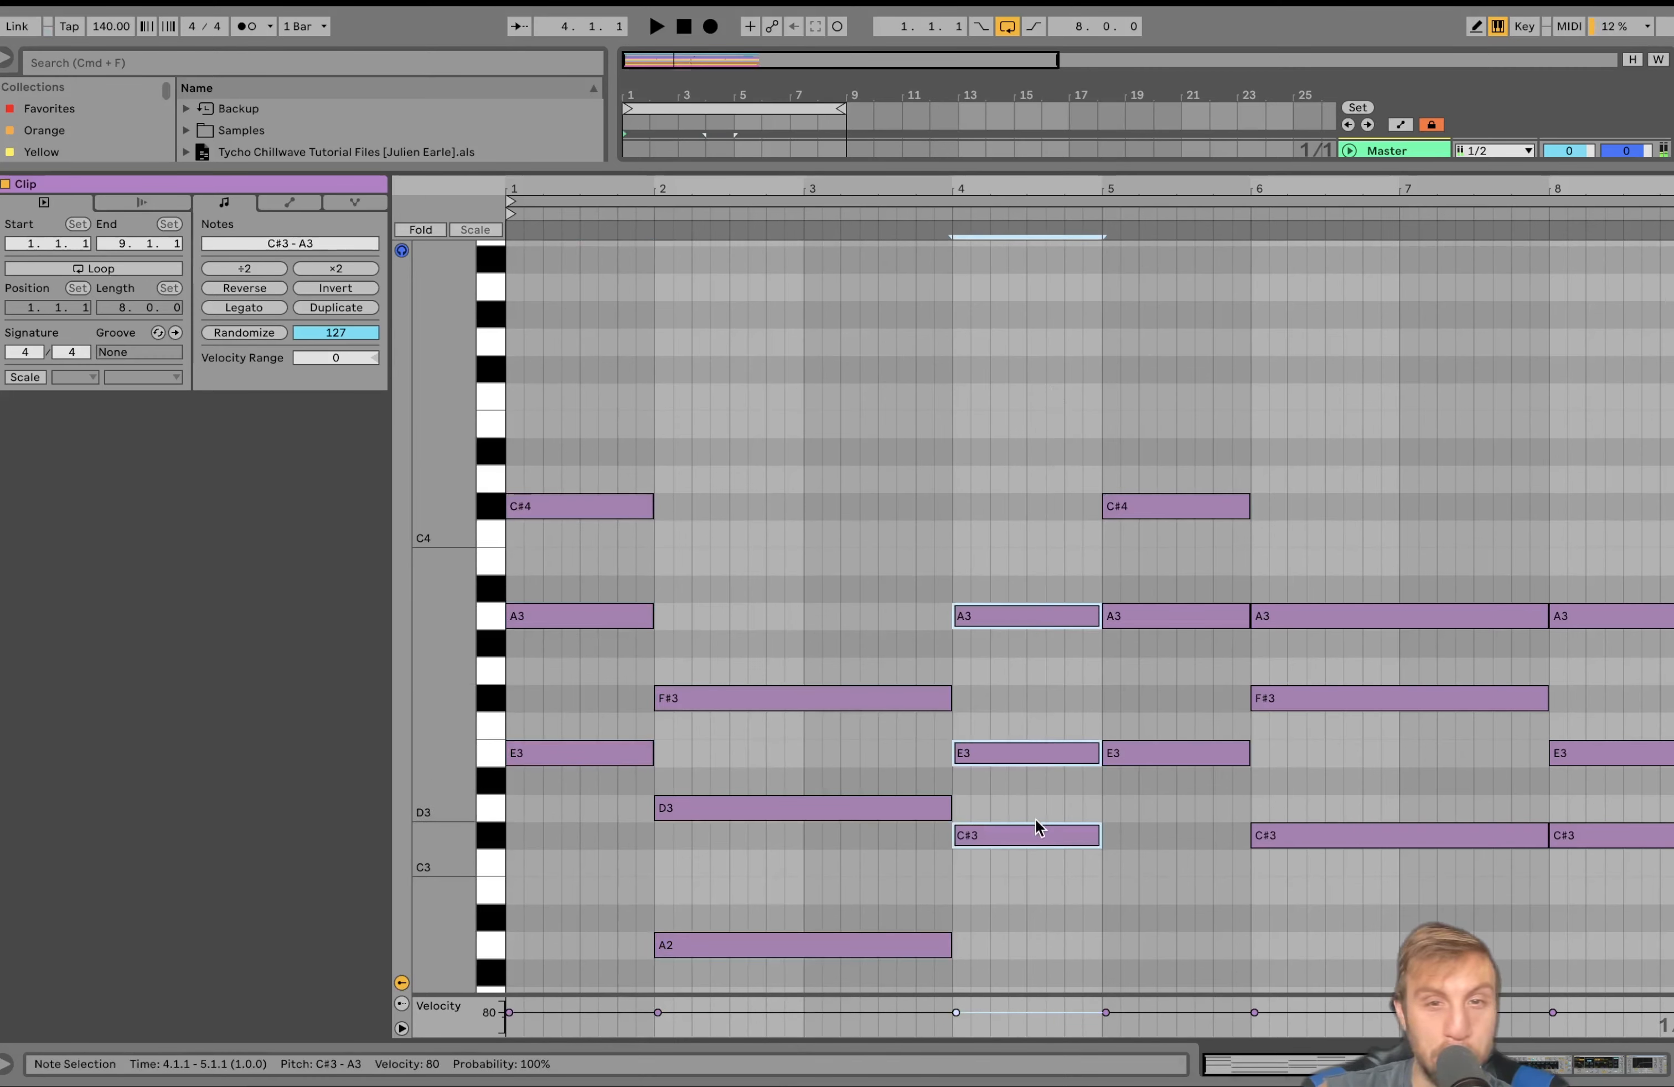
{"action": "left_click", "coordinate": [1020, 836]}
{"action": "left_click_drag", "start_coordinate": [1011, 918], "coordinate": [1011, 301]}
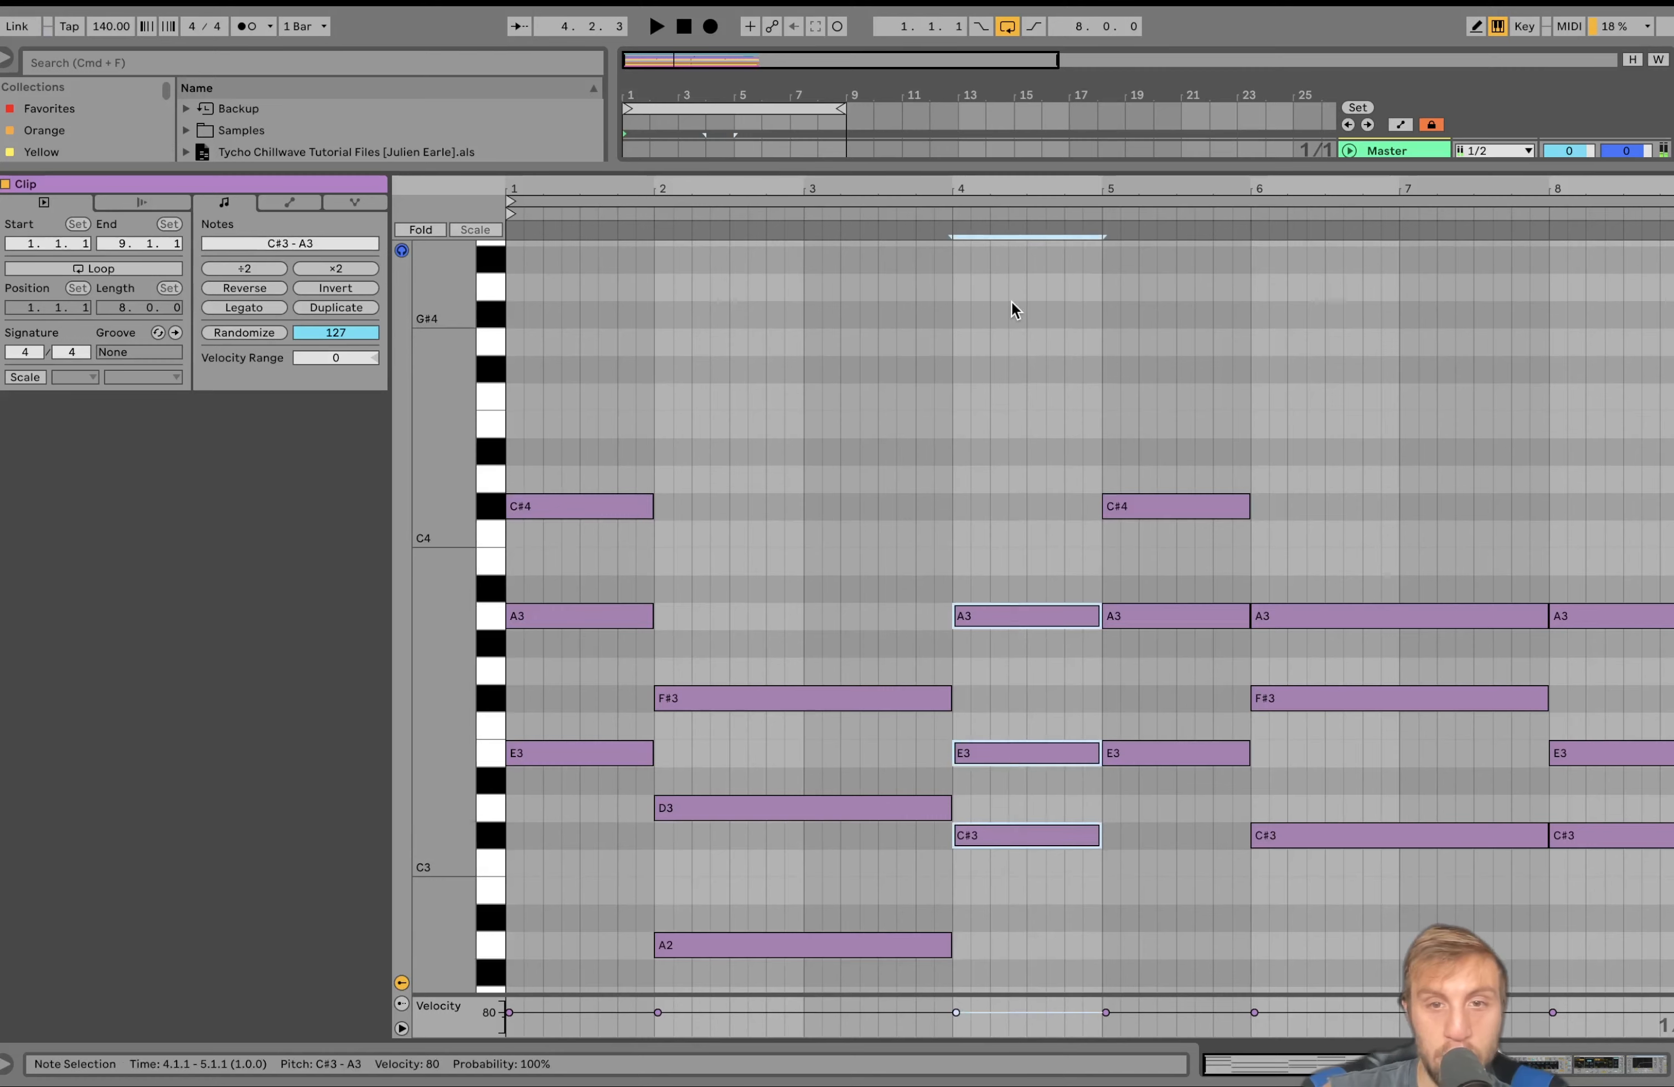
{"action": "left_click", "coordinate": [1017, 966]}
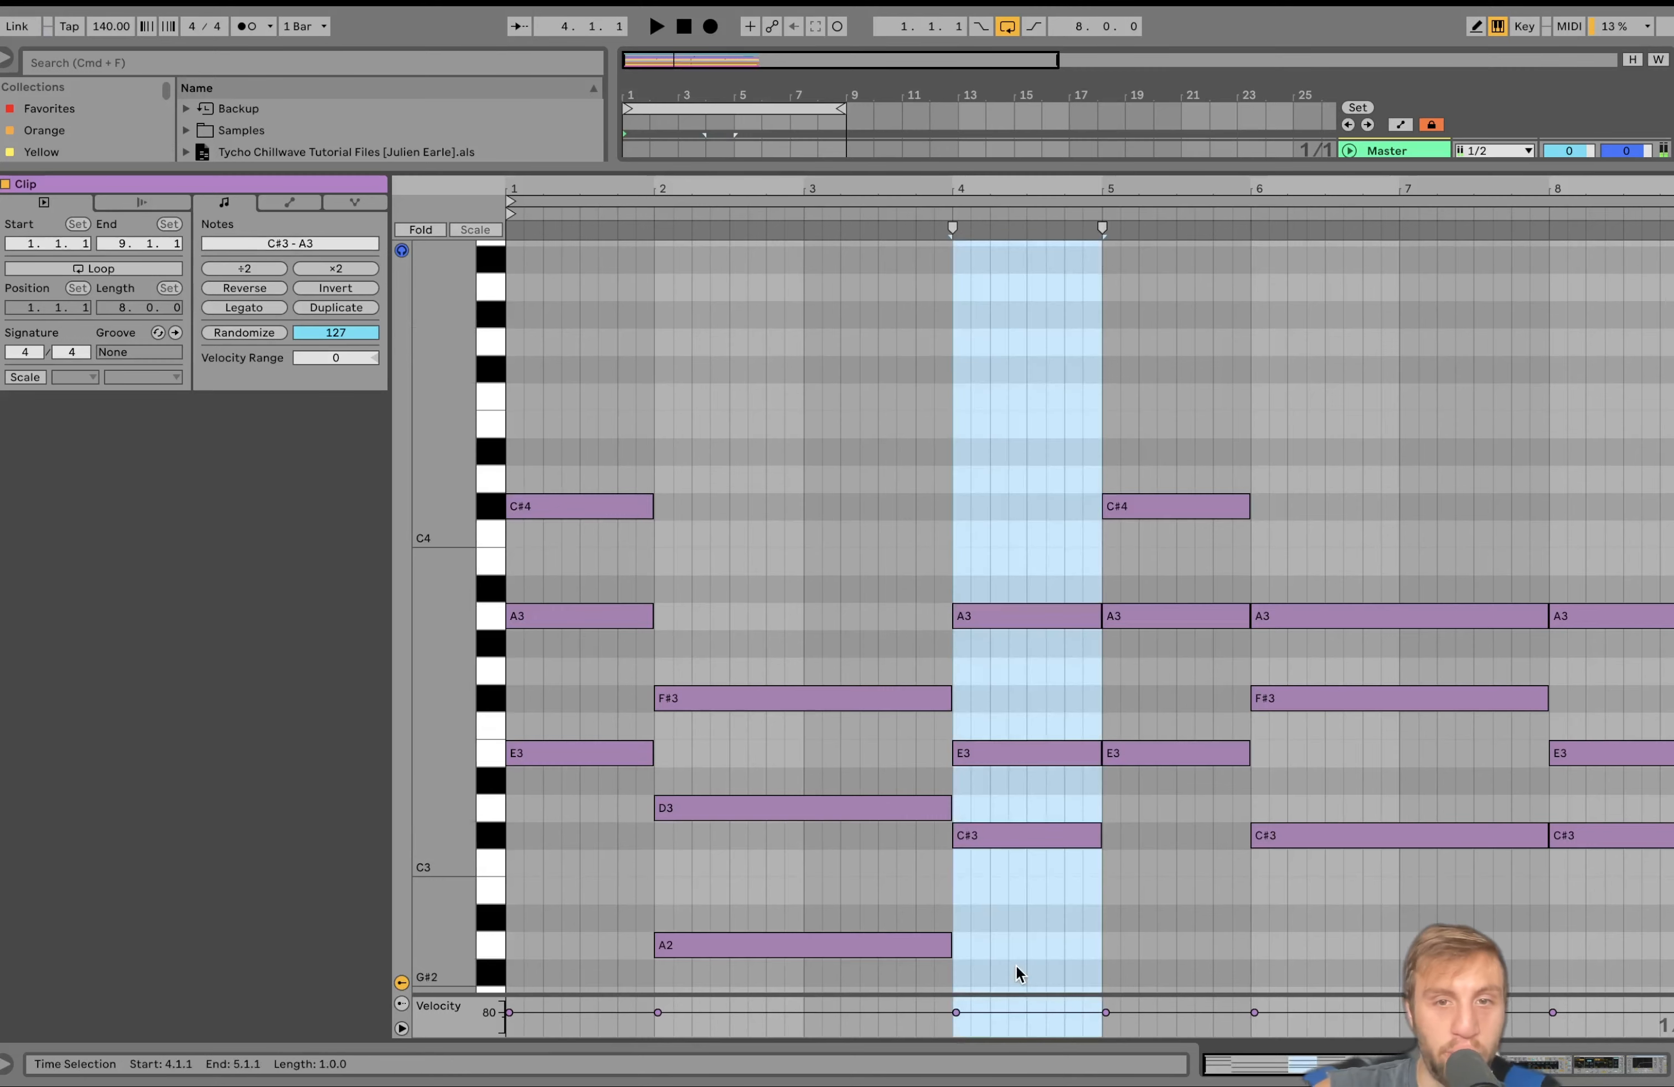
{"action": "left_click_drag", "start_coordinate": [956, 964], "coordinate": [963, 937]}
Step: Play the soloed 2 Analog chords and bring its device chain back into view
{"action": "key", "text": "space"}
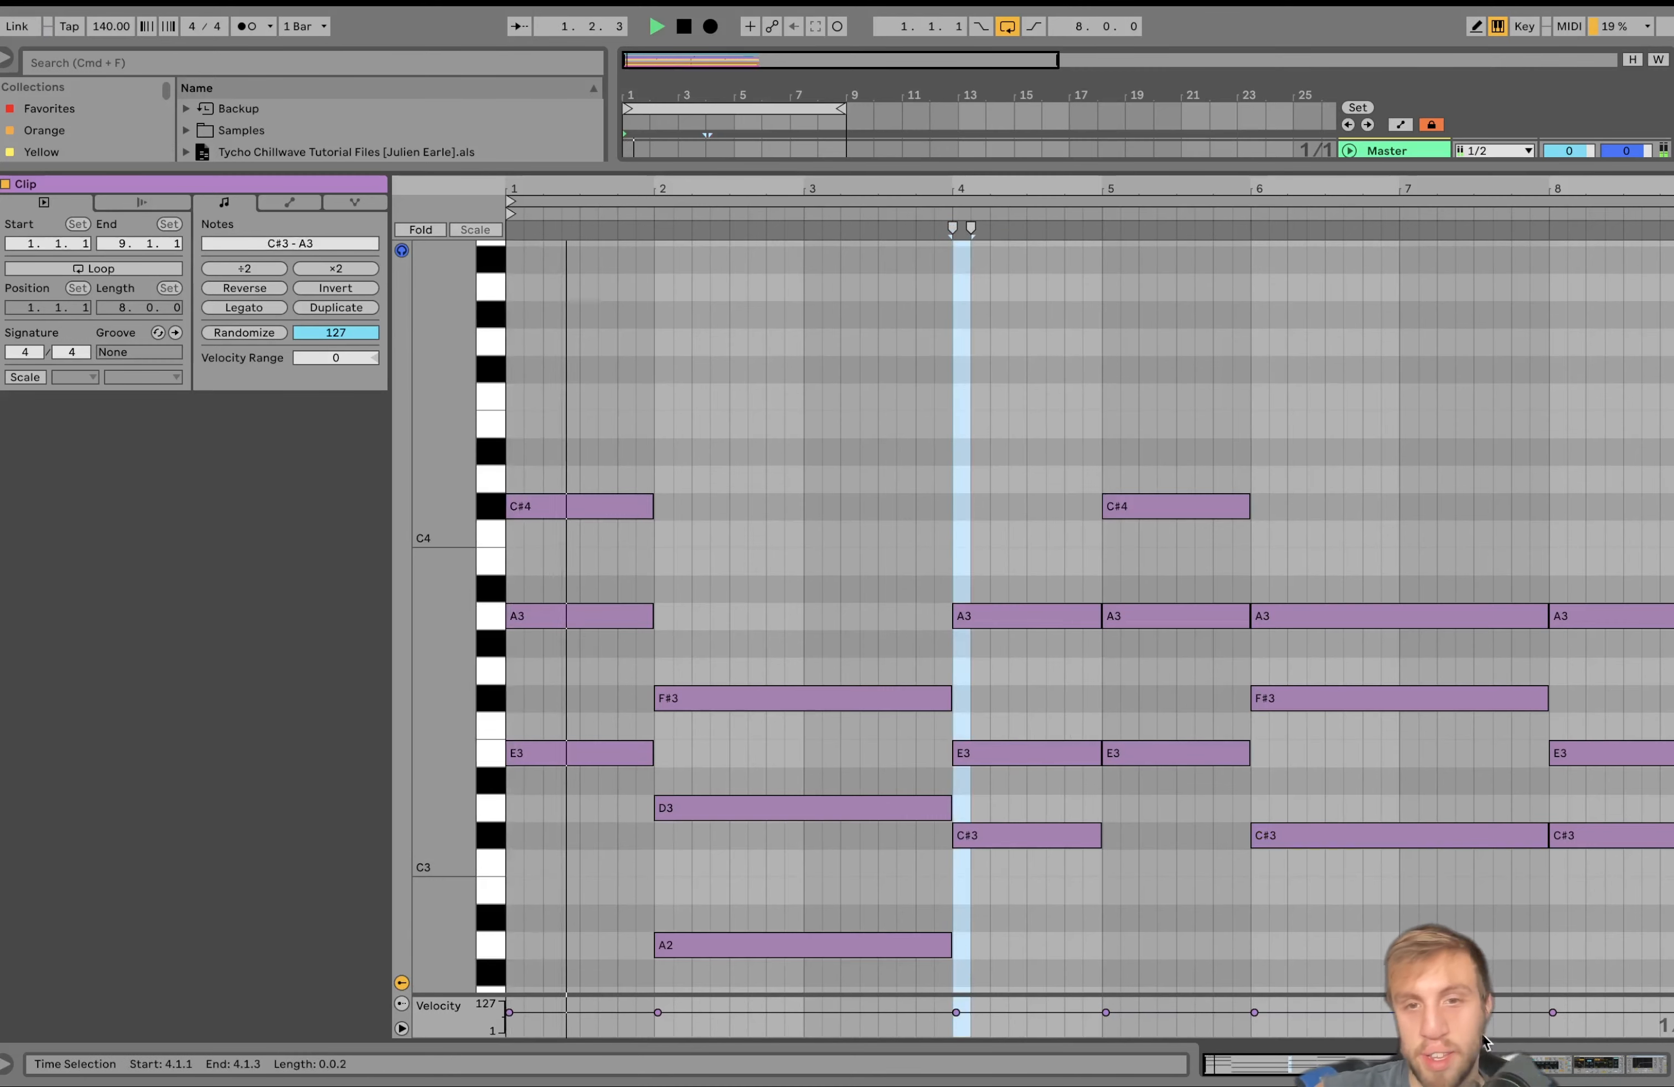
{"action": "left_click", "coordinate": [1581, 1066]}
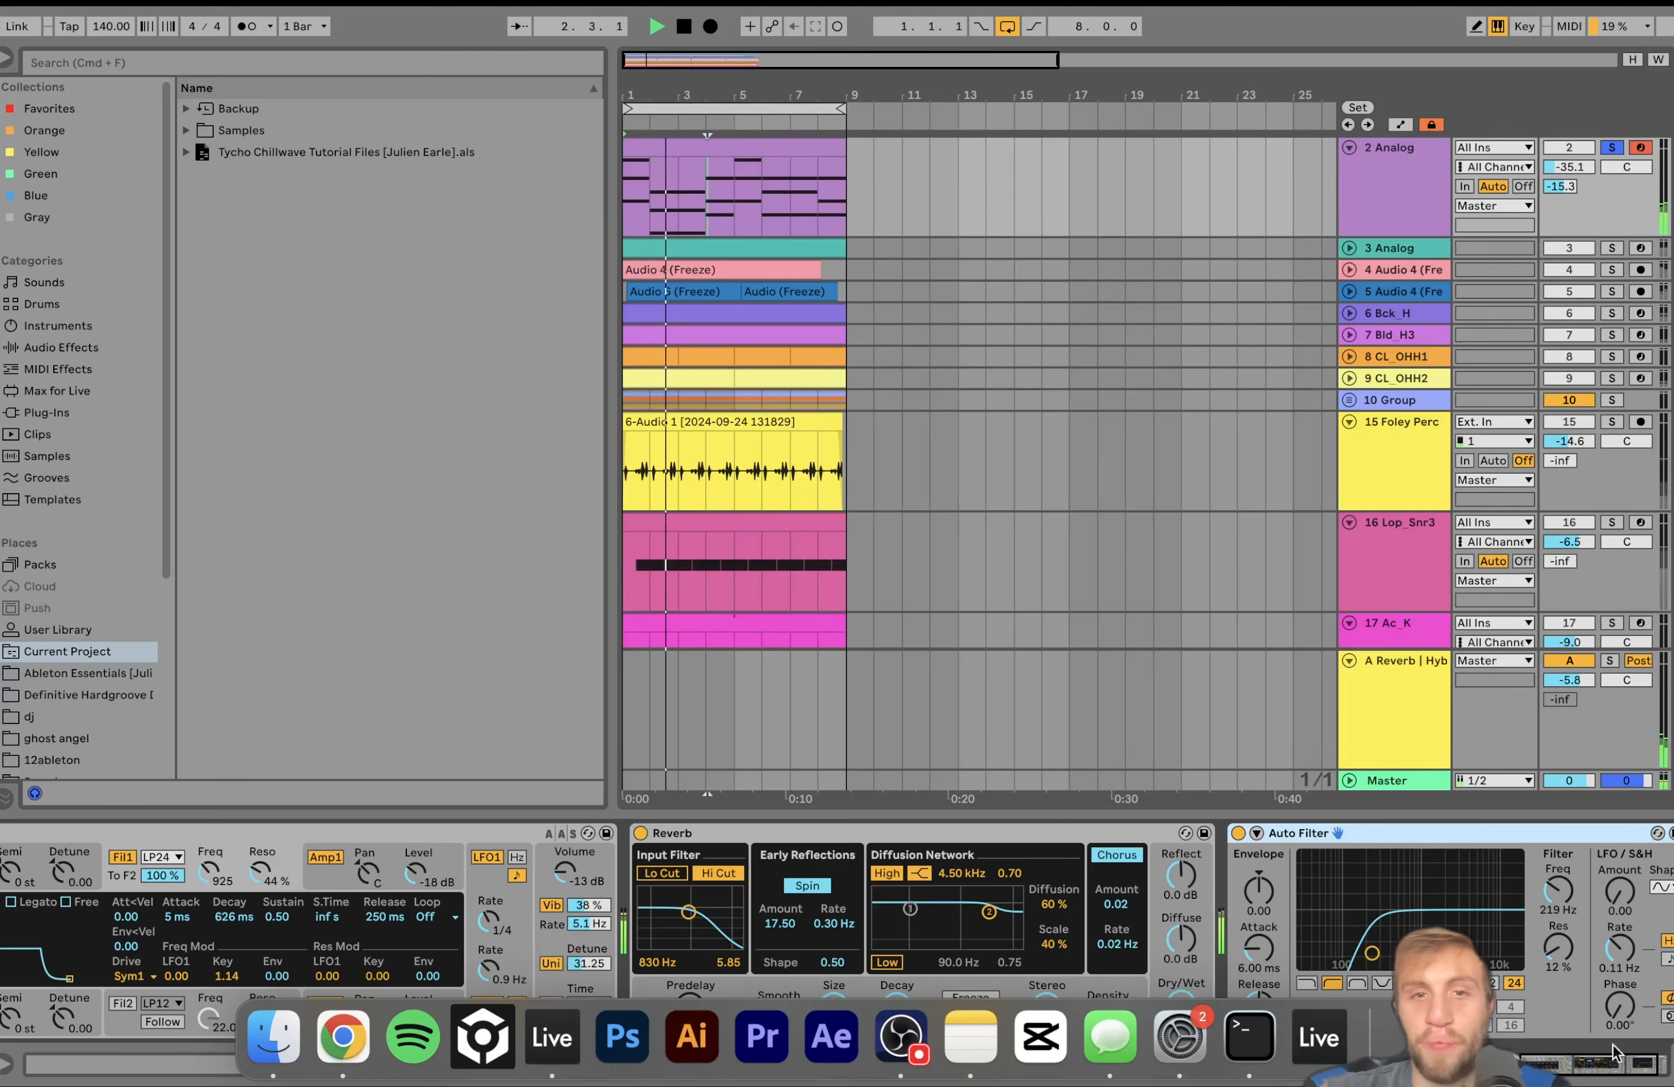
Step: Stop playback and examine the oscillator and filter 1 settings of the Analog synth on the 2 Analog track
{"action": "key", "text": "space"}
{"action": "left_click", "coordinate": [665, 144]}
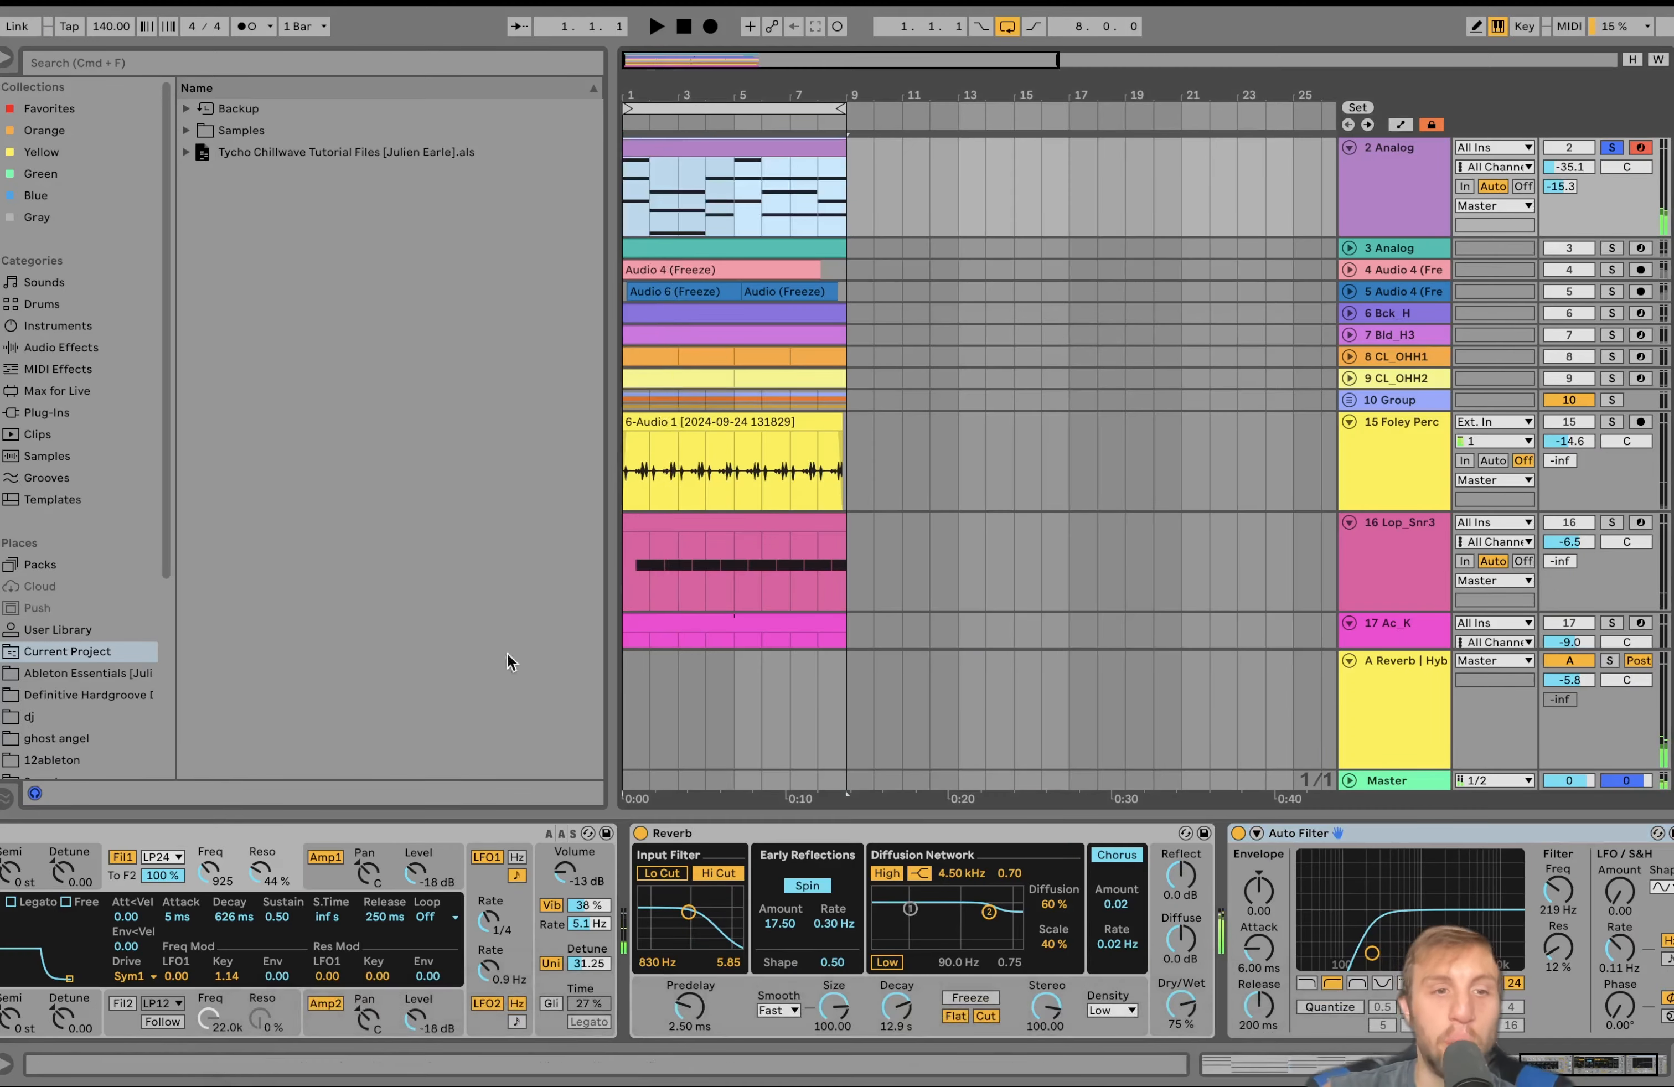
{"action": "scroll", "coordinate": [333, 853], "scroll_direction": "left", "scroll_amount": 4}
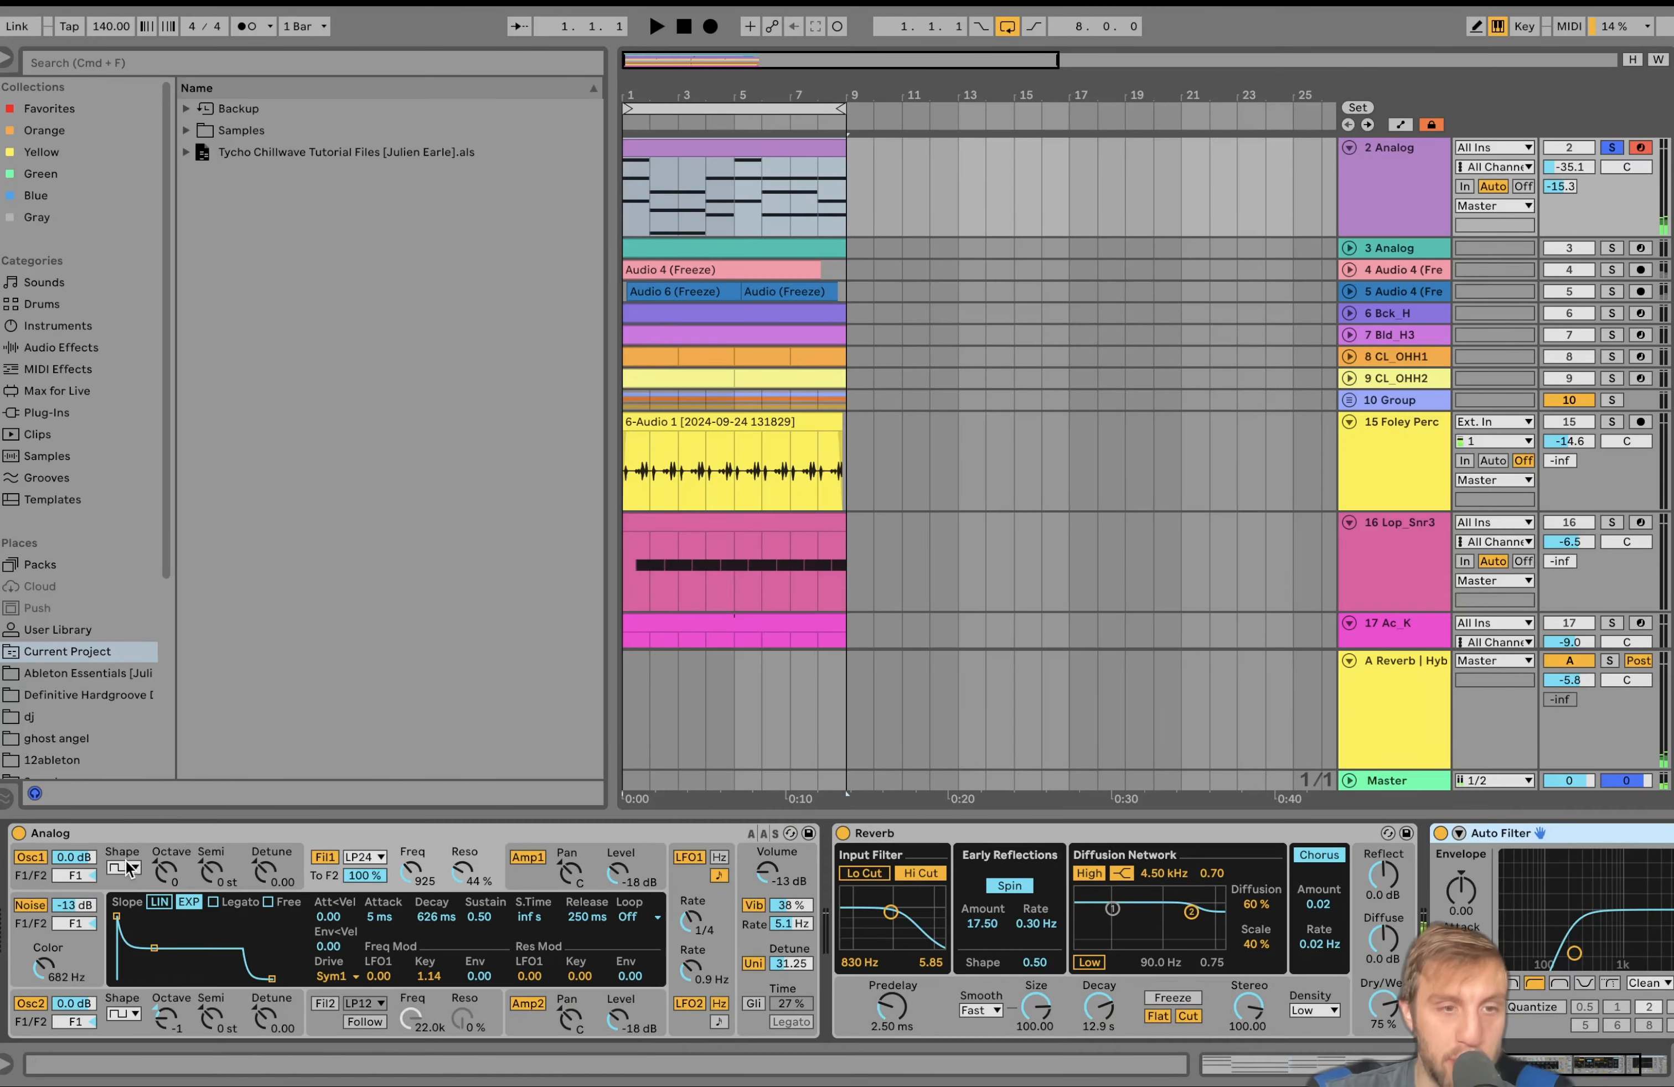
{"action": "left_click", "coordinate": [169, 1015]}
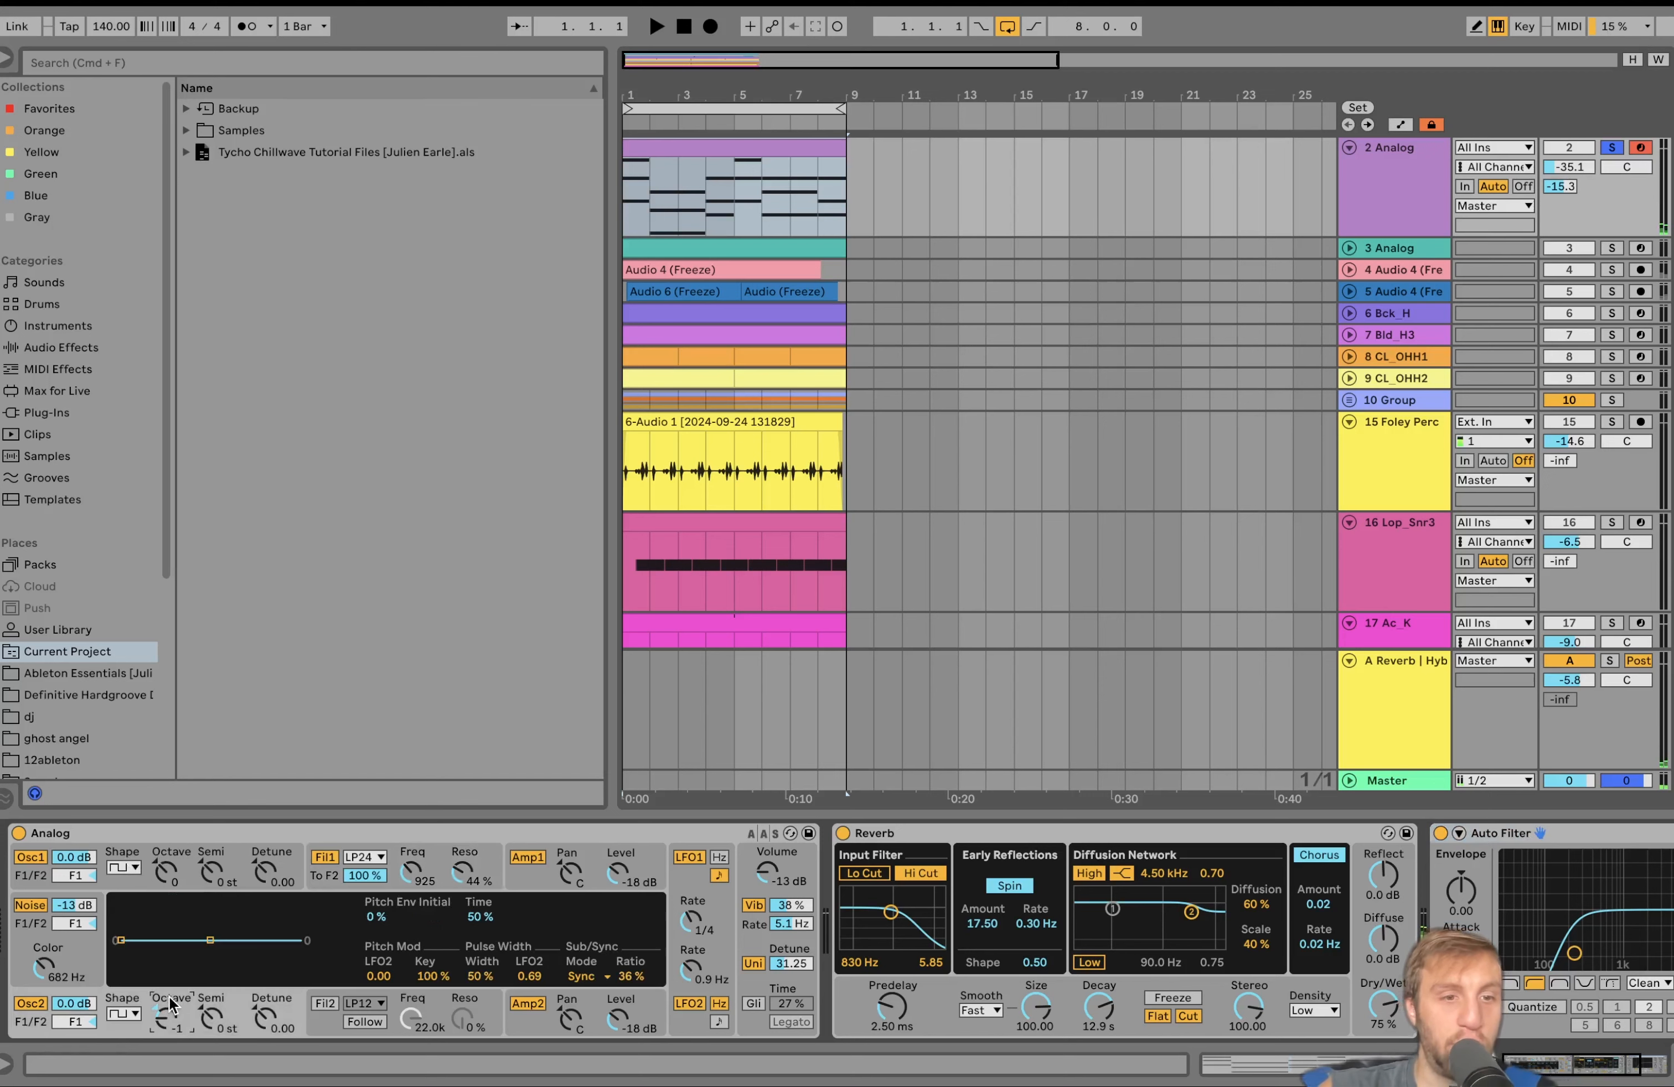
{"action": "left_click", "coordinate": [420, 867]}
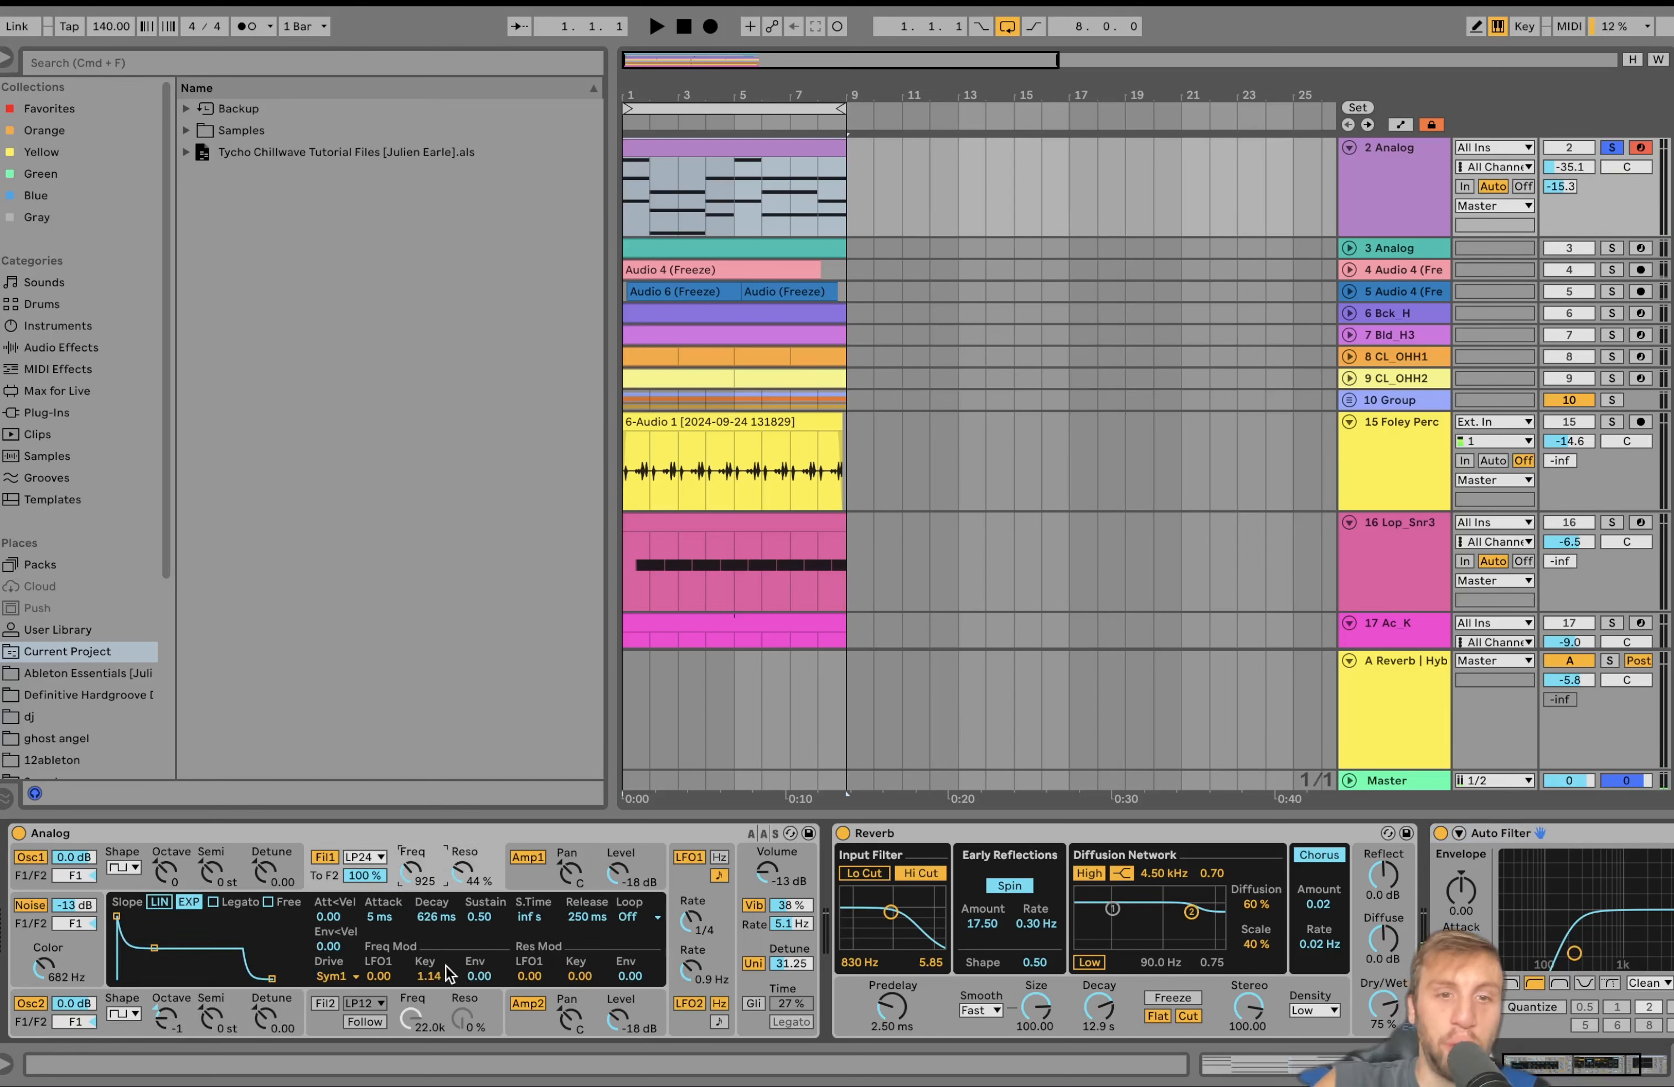
Step: Examine the 2 Analog synth's amp envelope and global vibrato and unison settings, plus the Reverb and Auto Filter after it
{"action": "left_click", "coordinate": [526, 1024]}
{"action": "left_click", "coordinate": [535, 895]}
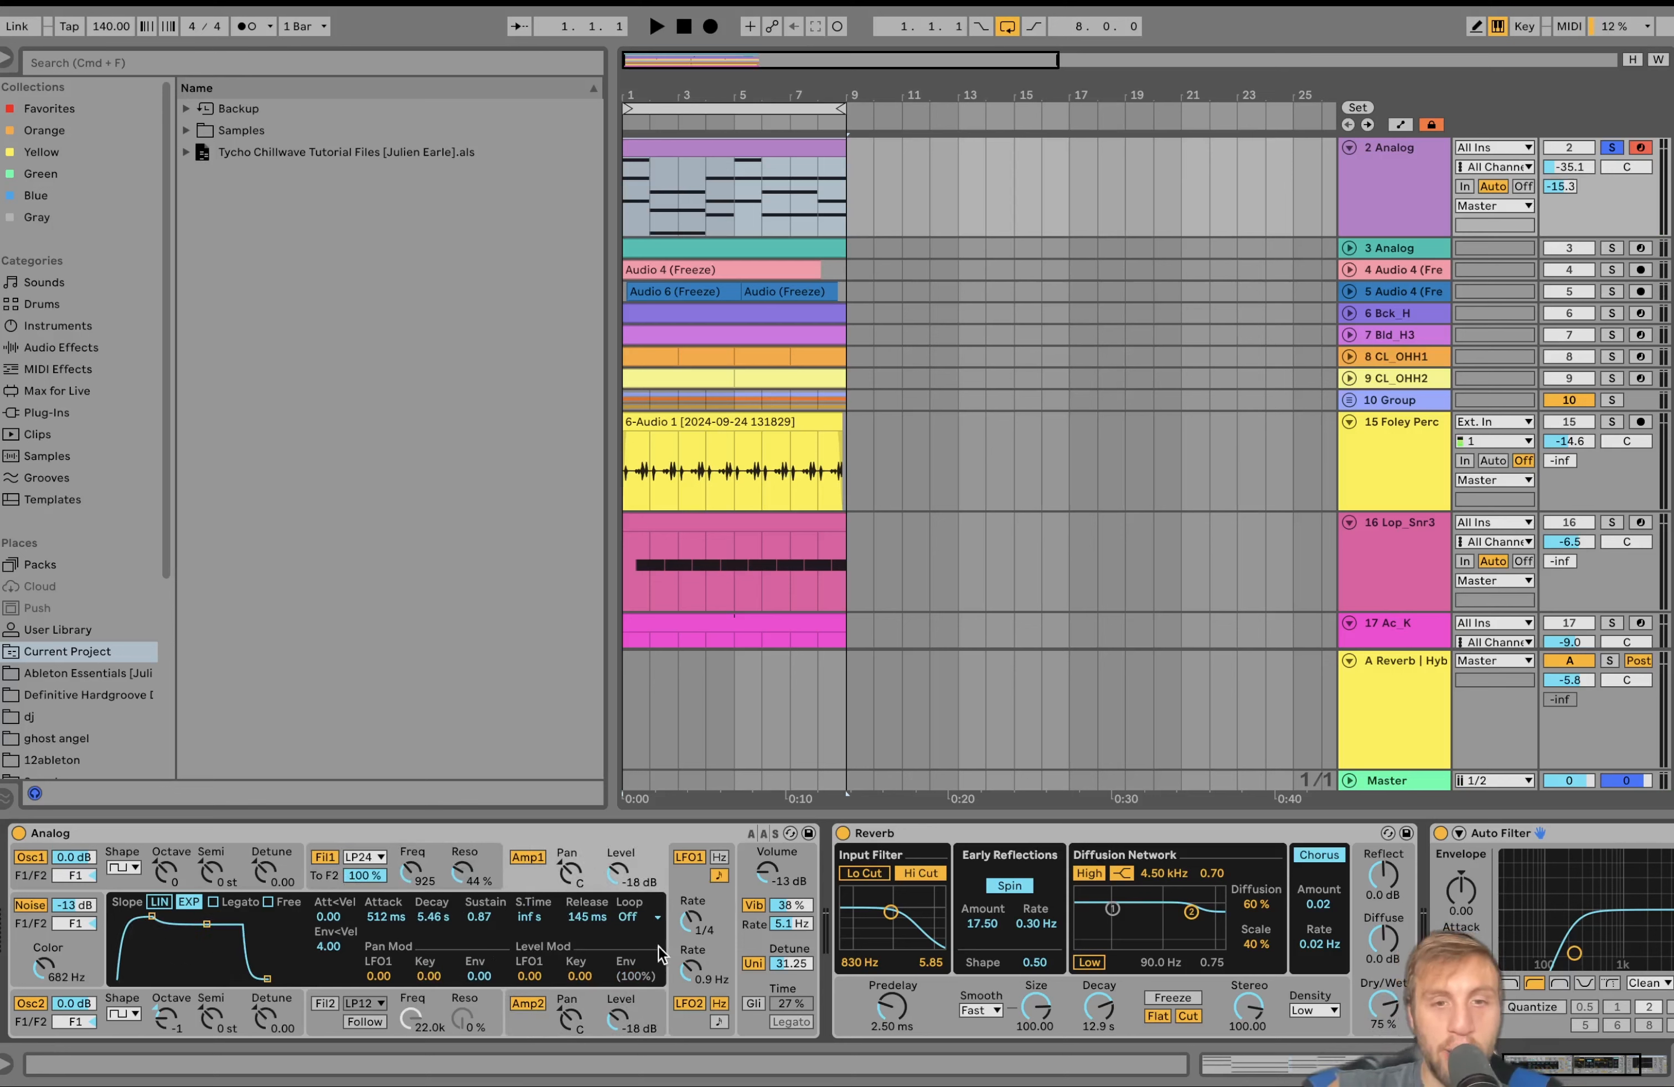
{"action": "left_click", "coordinate": [714, 961]}
{"action": "left_click", "coordinate": [760, 931]}
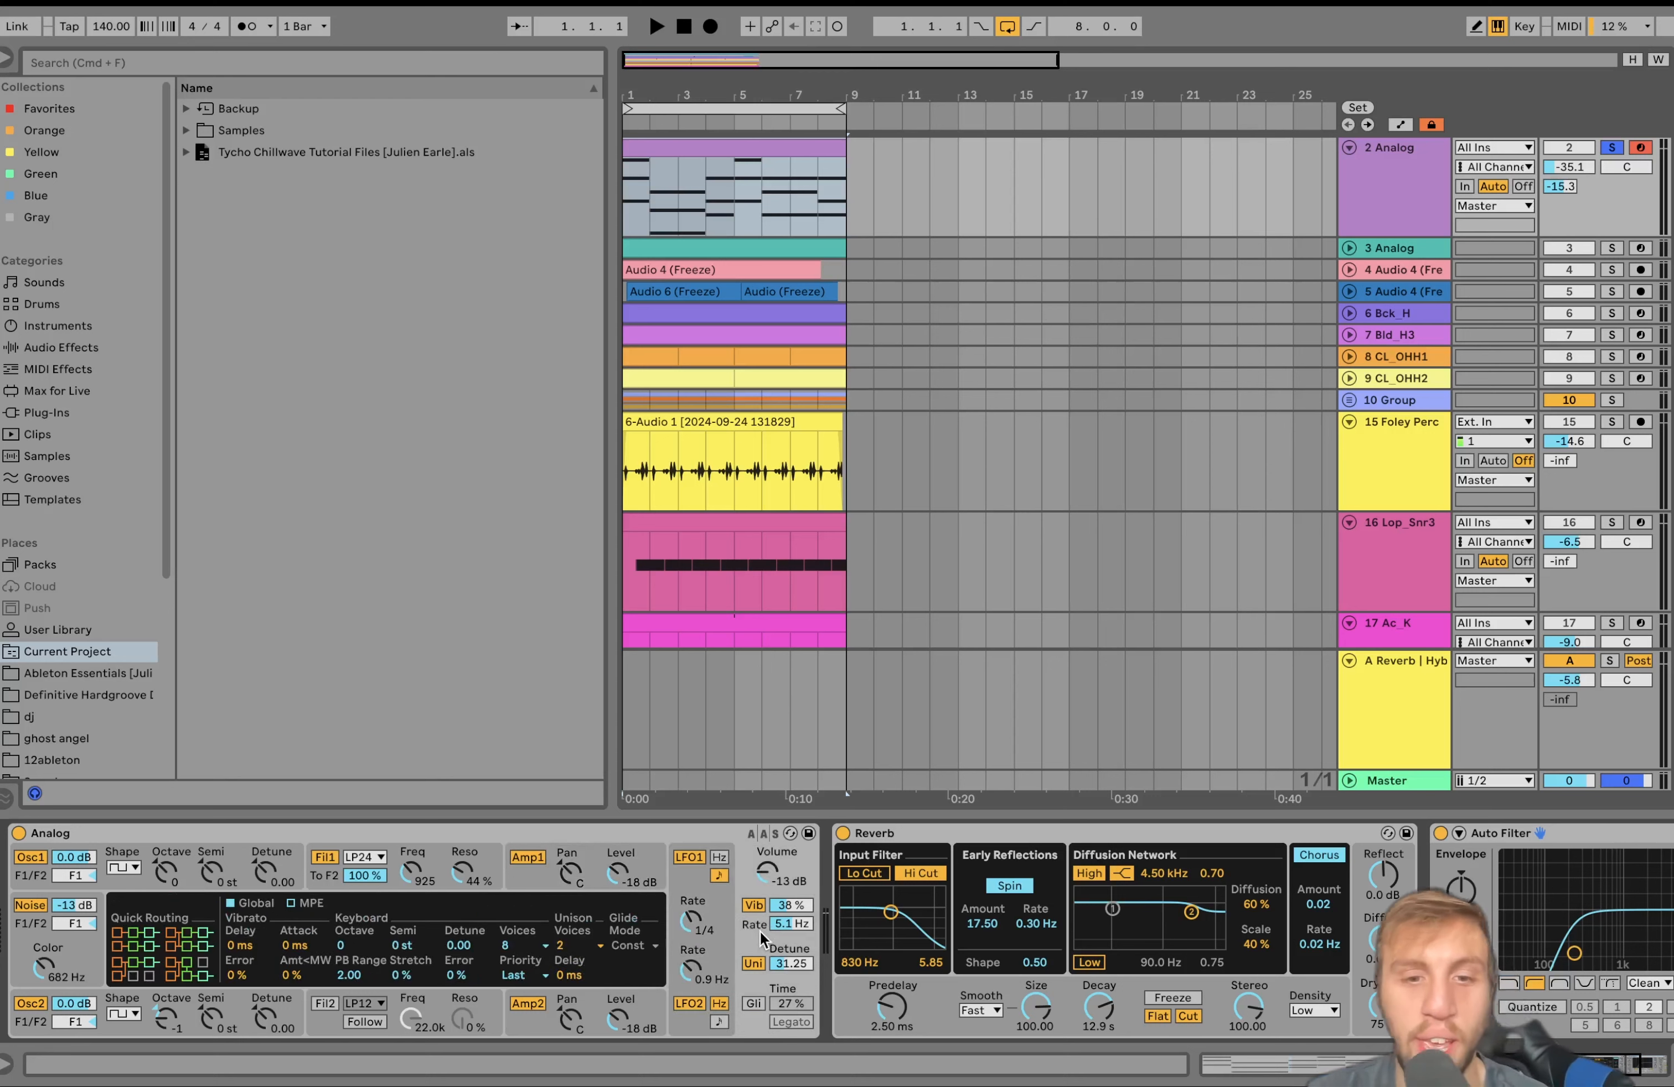
{"action": "scroll", "coordinate": [788, 951], "scroll_direction": "right", "scroll_amount": 5}
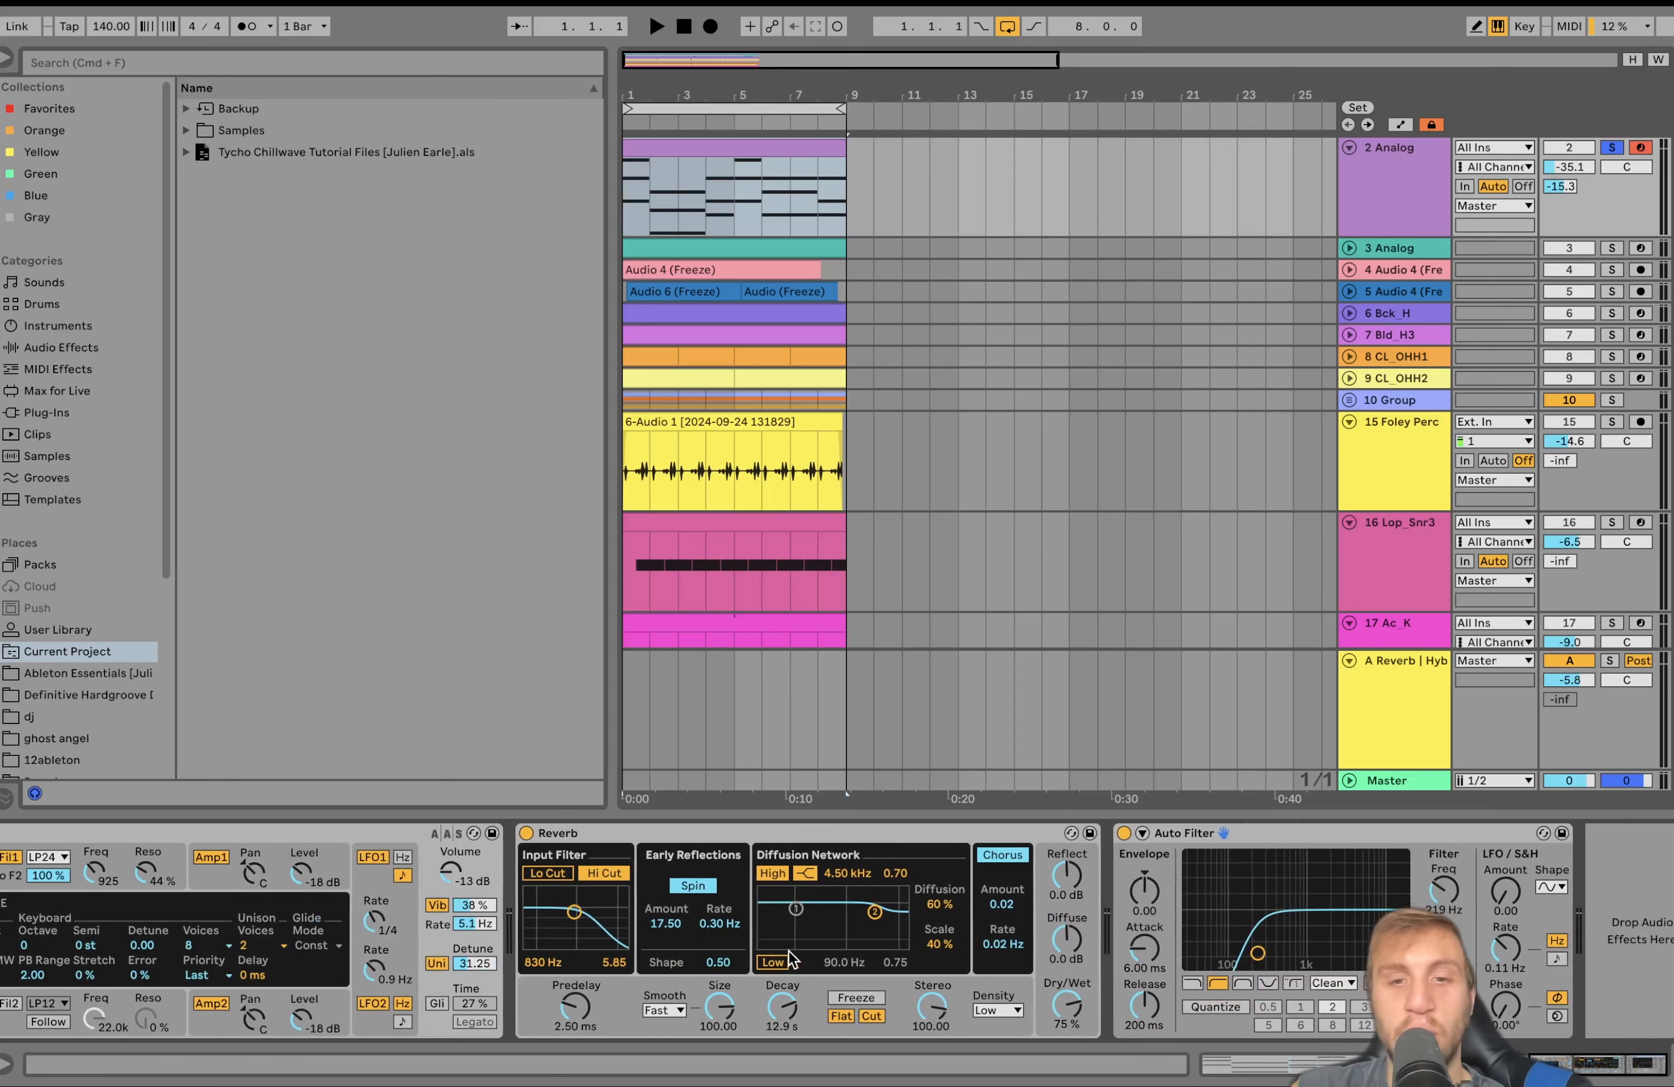
{"action": "left_click", "coordinate": [1434, 207]}
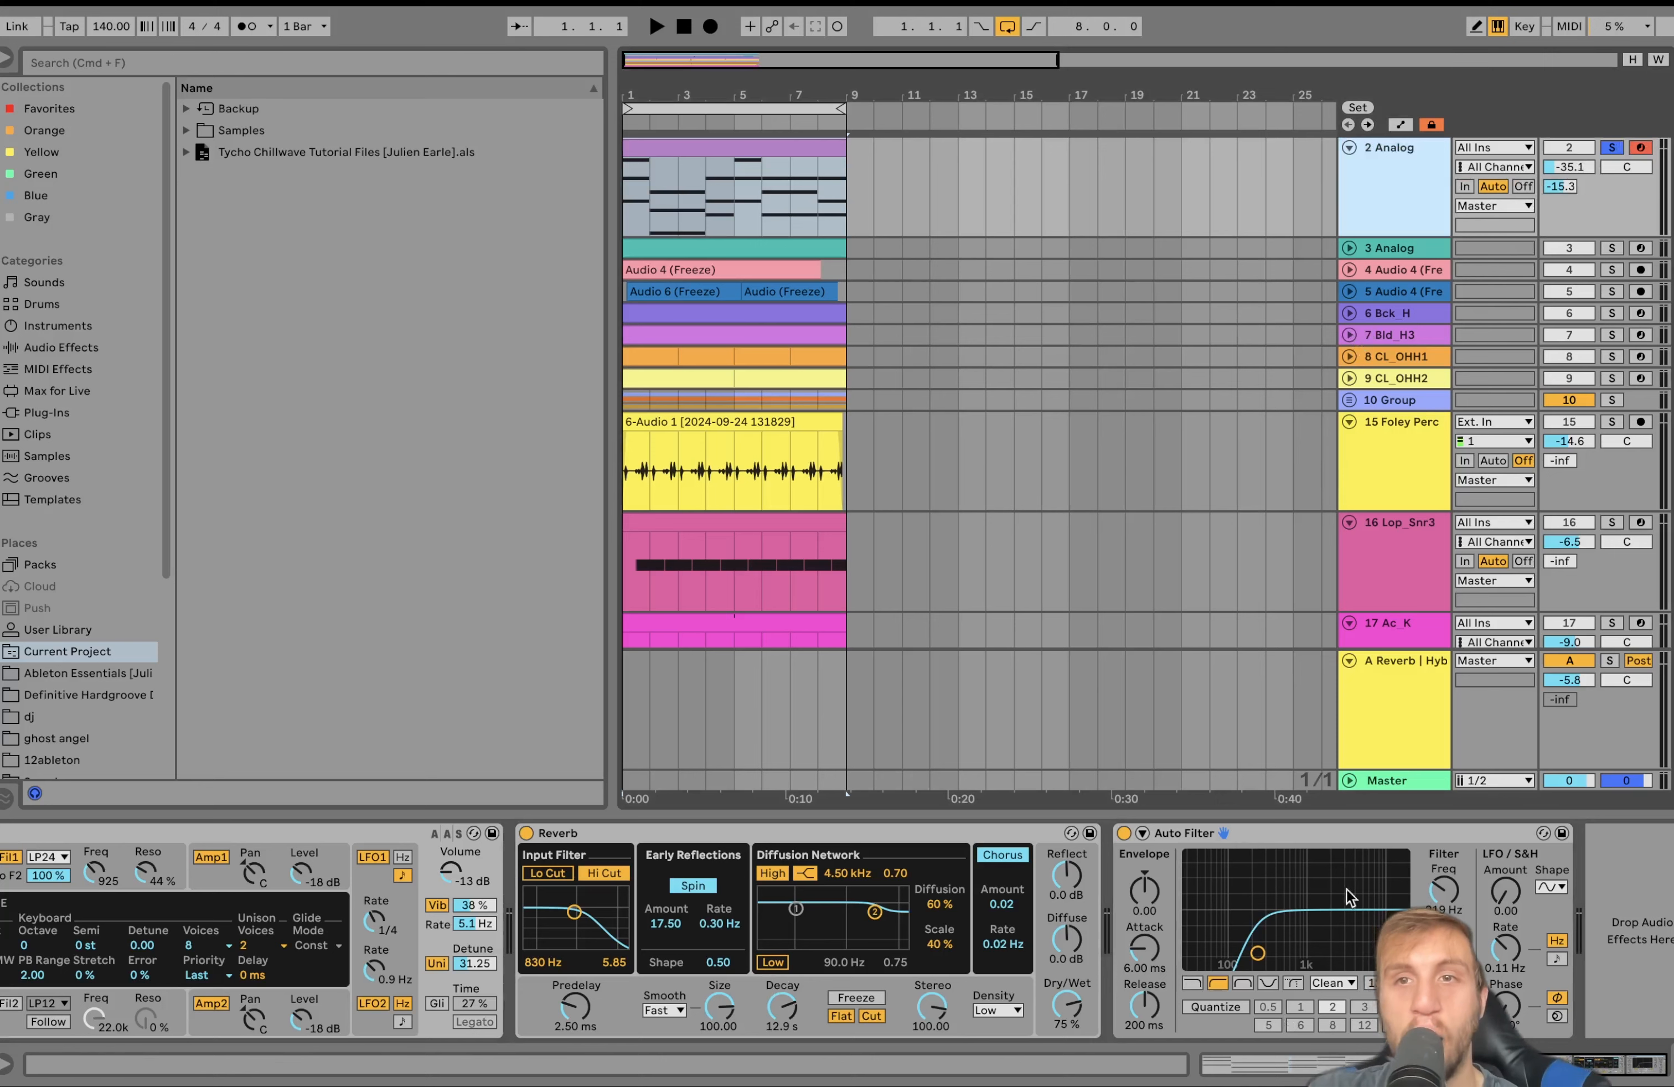
Step: Unfold the 3 Analog track, solo it and play its bass clip from the start
{"action": "left_click", "coordinate": [1350, 248]}
{"action": "left_click", "coordinate": [1372, 278]}
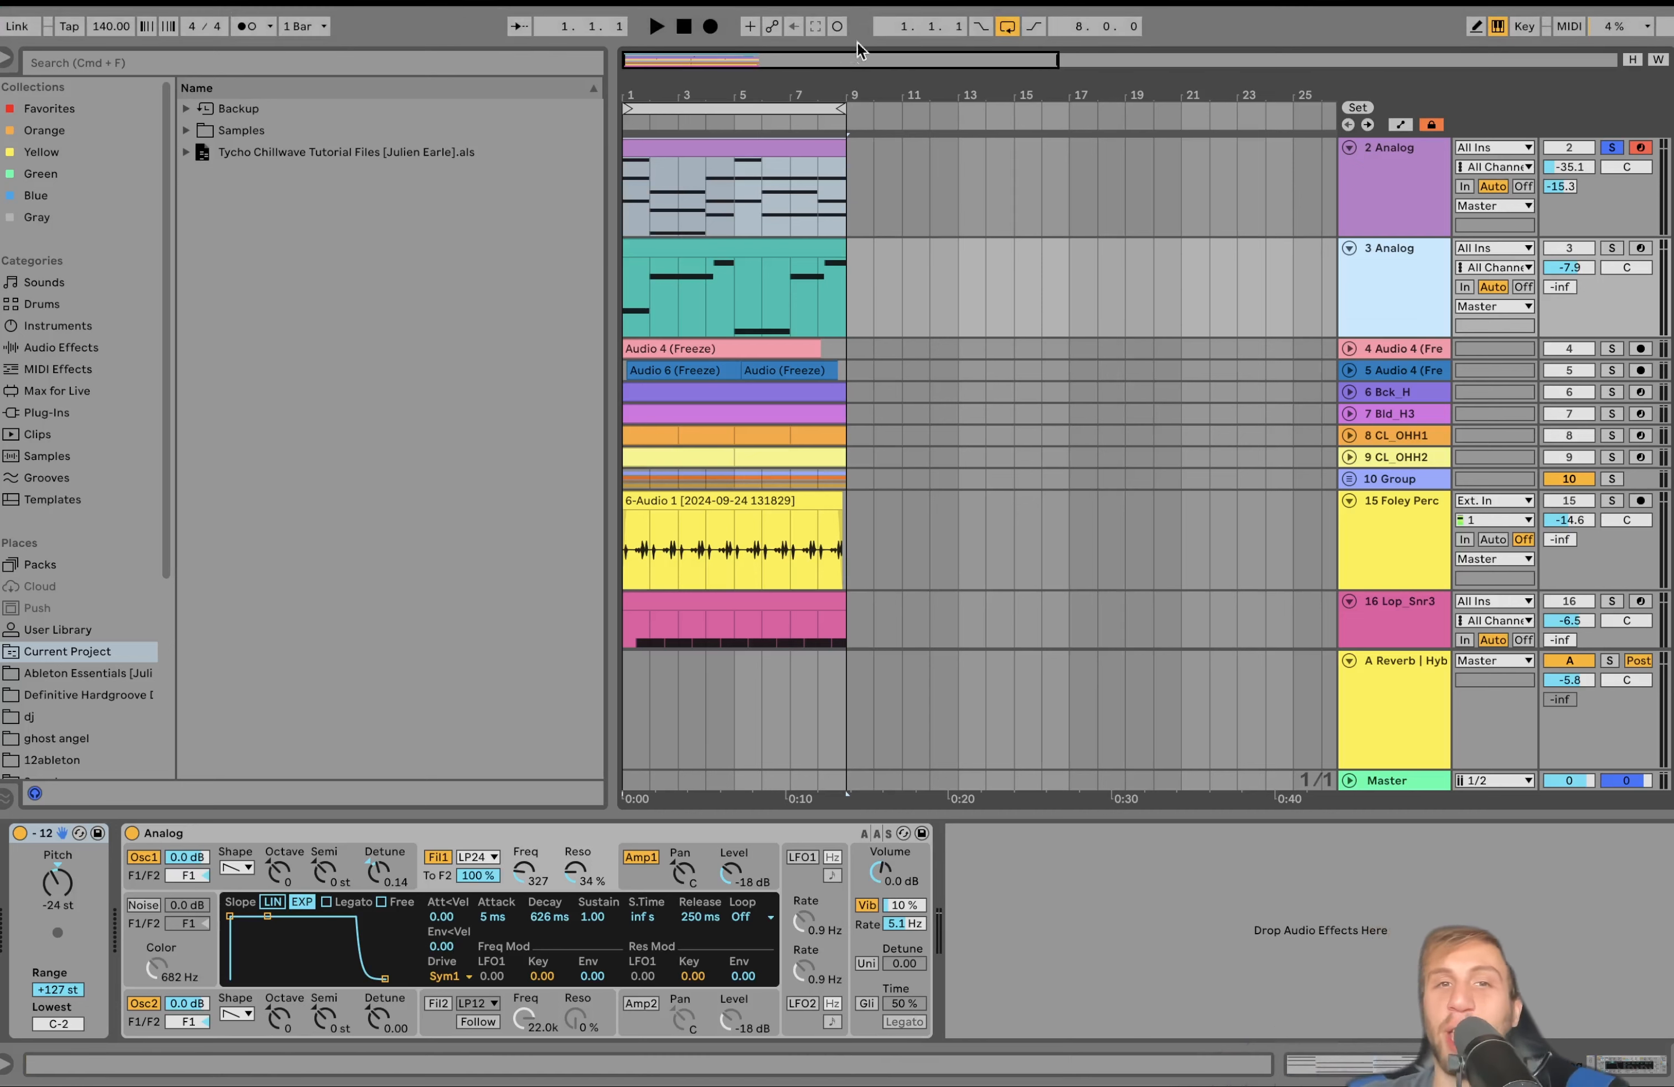
{"action": "left_click", "coordinate": [744, 151]}
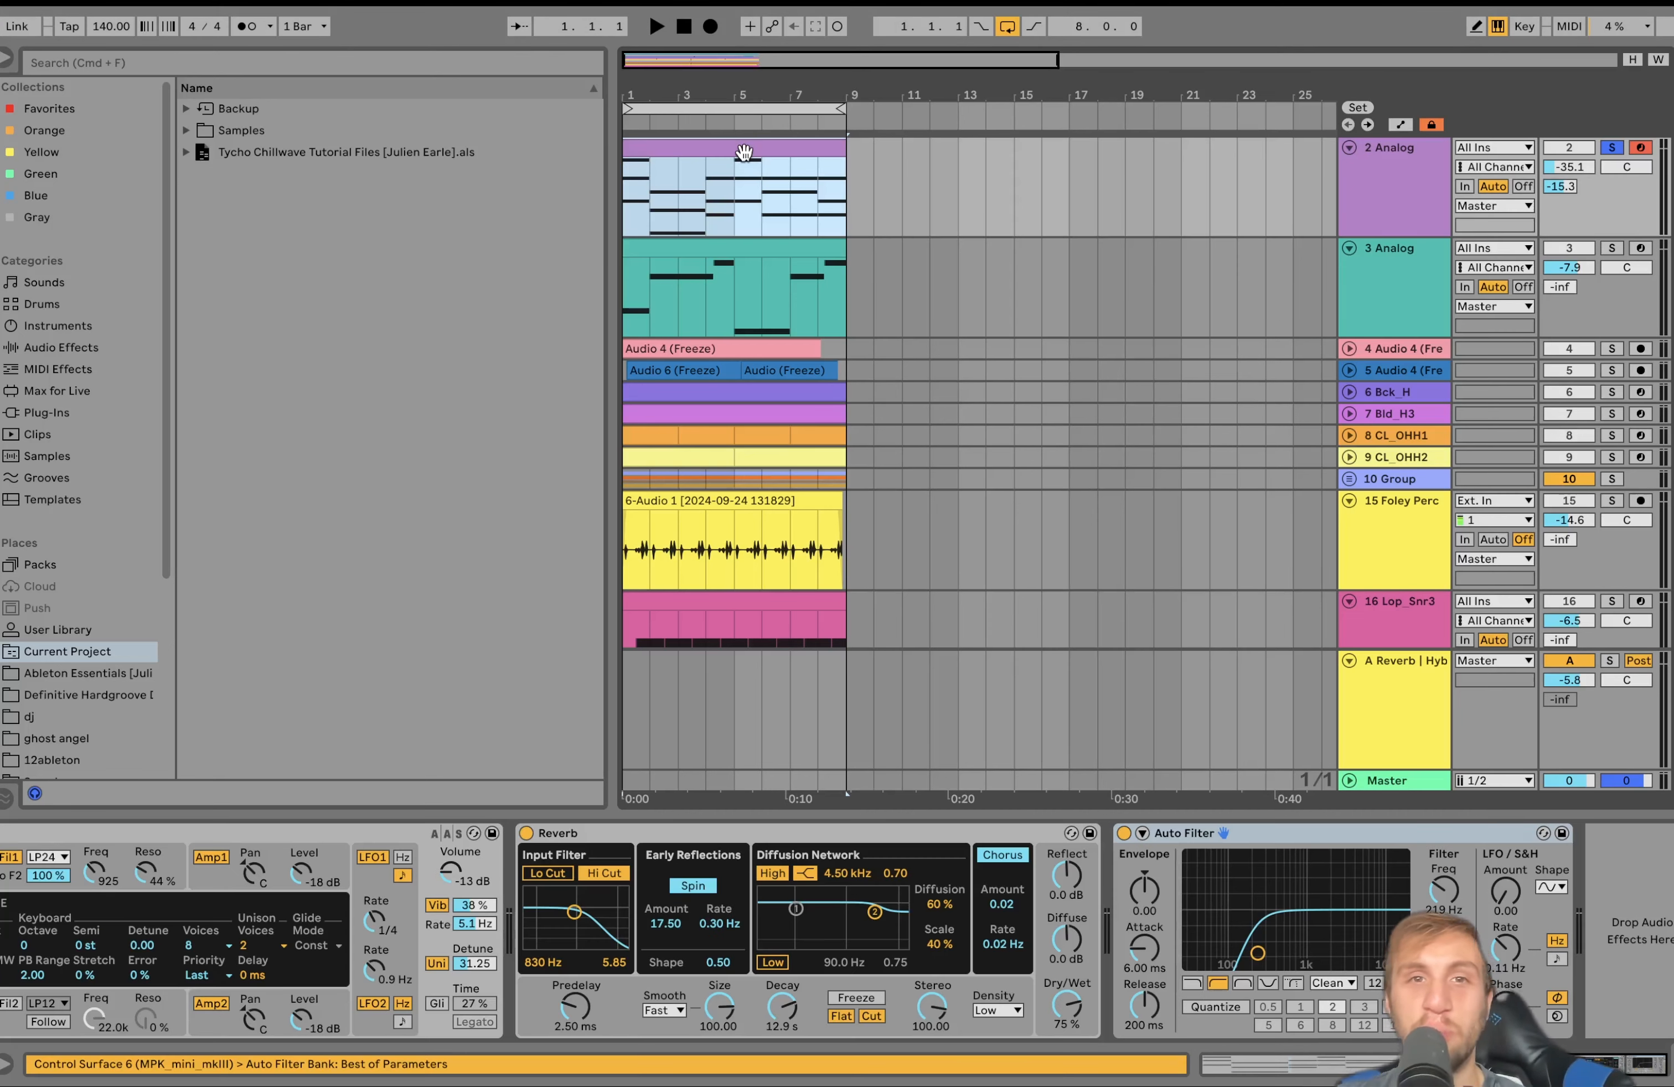
{"action": "left_click", "coordinate": [680, 262]}
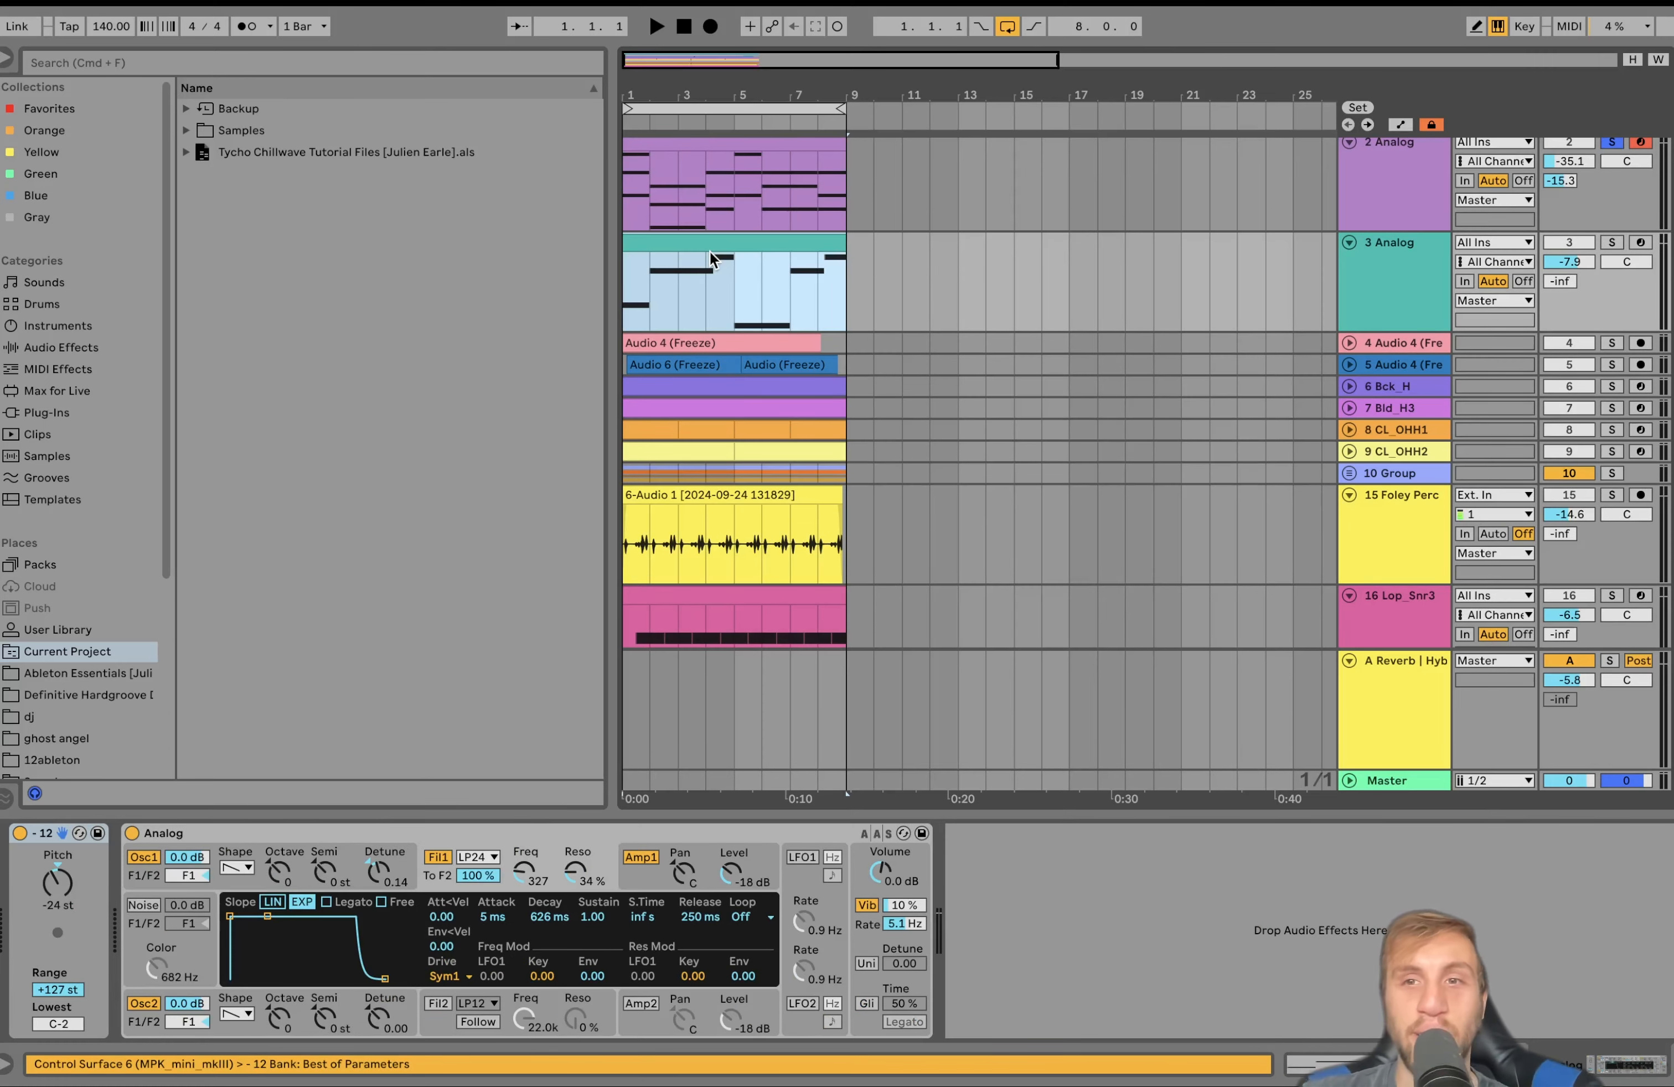
{"action": "left_click", "coordinate": [1613, 242]}
{"action": "key", "text": "space"}
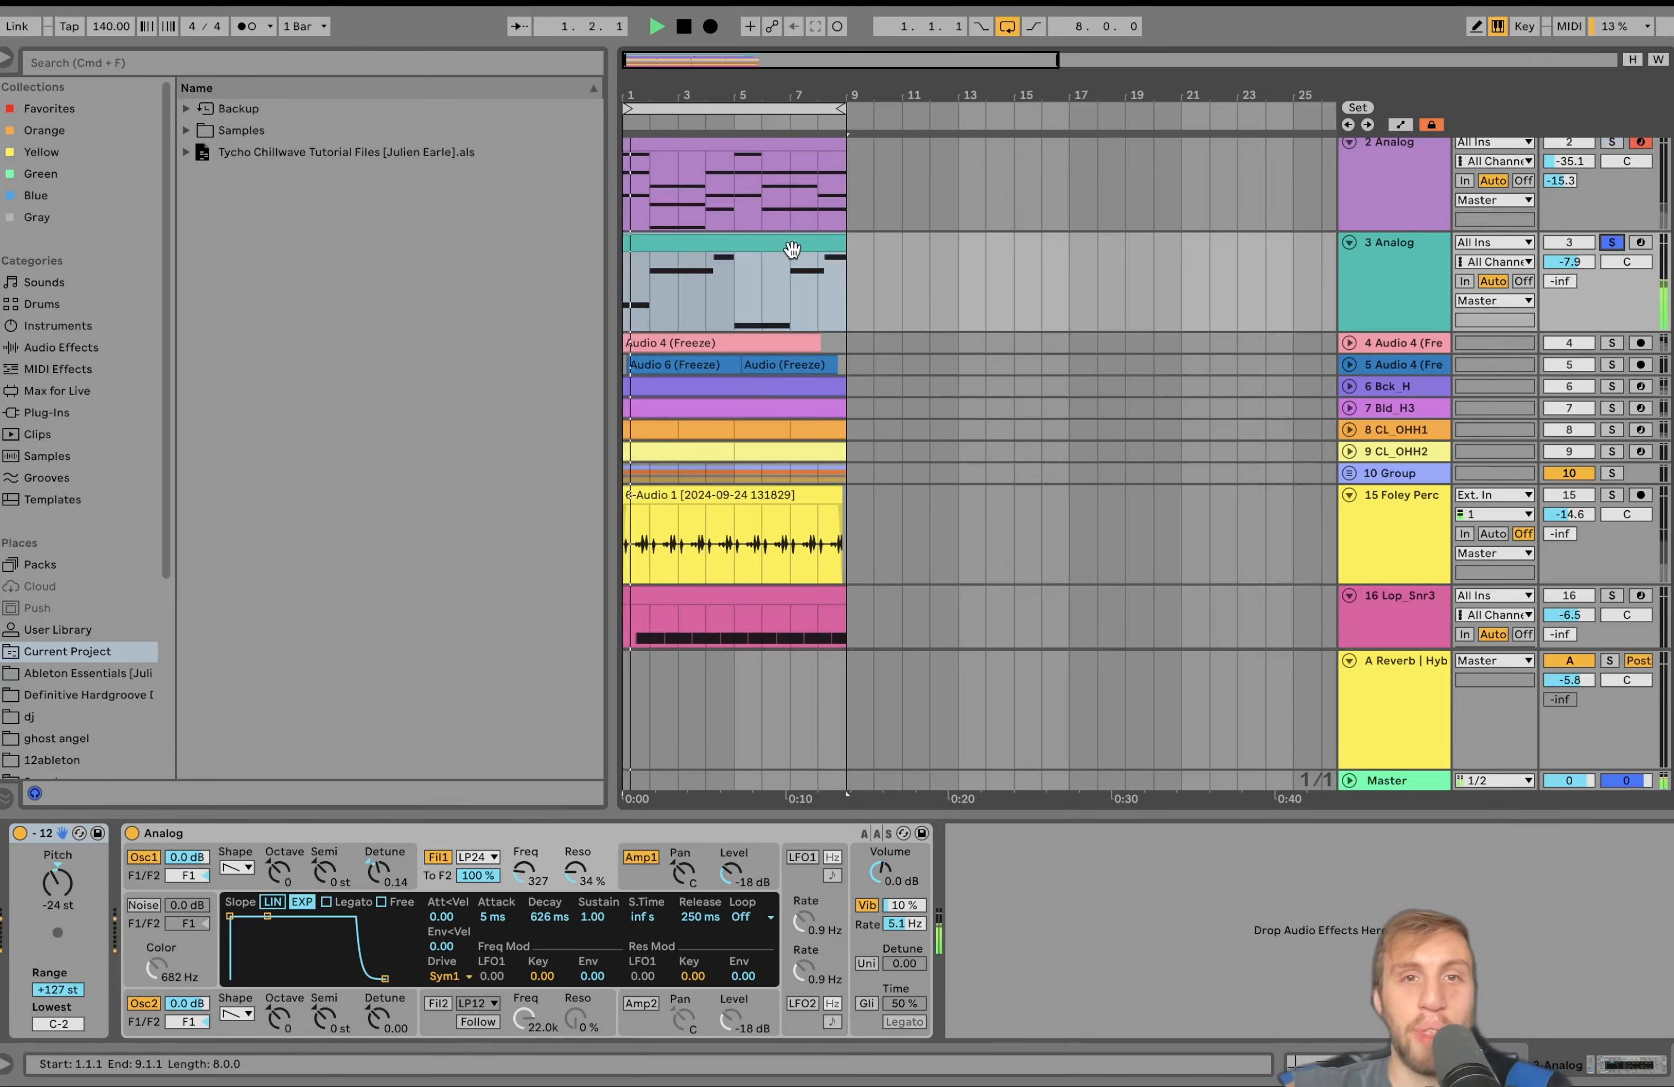
Step: Open the 3 Analog clip, stop playback and examine its A2, D3, E3 and F#2 bass notes
{"action": "double_click", "coordinate": [790, 247]}
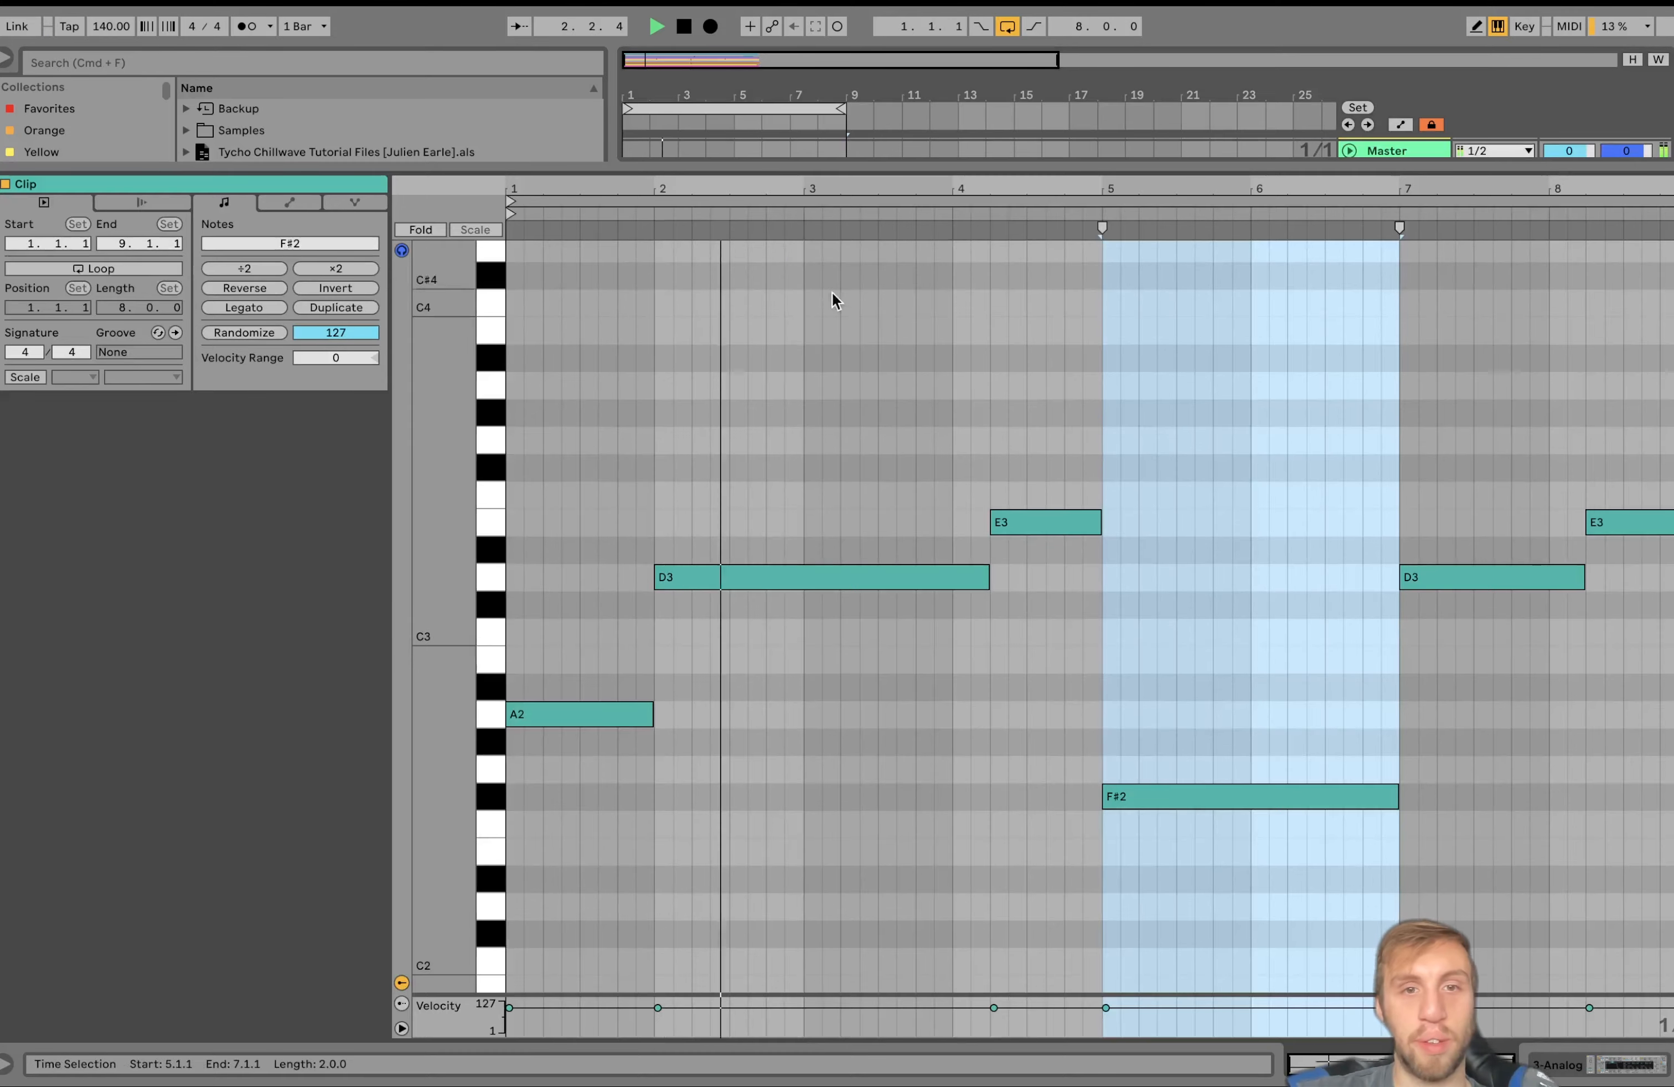
{"action": "left_click", "coordinate": [1004, 684]}
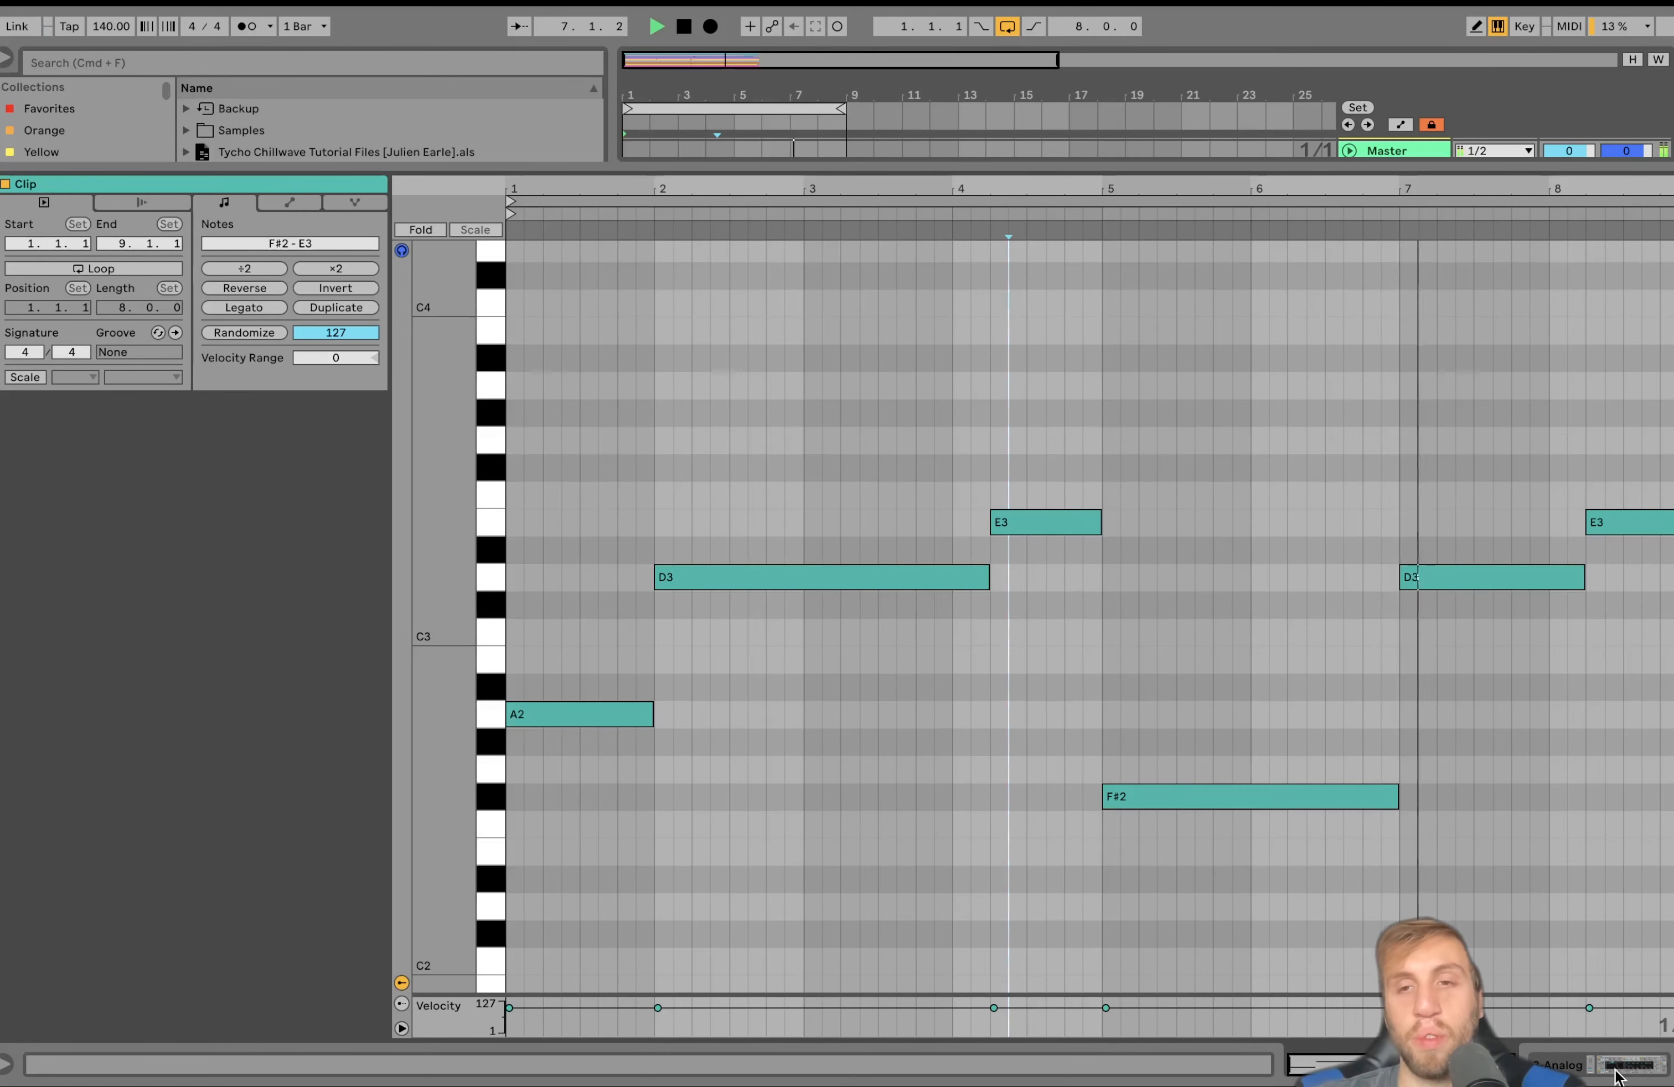
{"action": "key", "text": "space"}
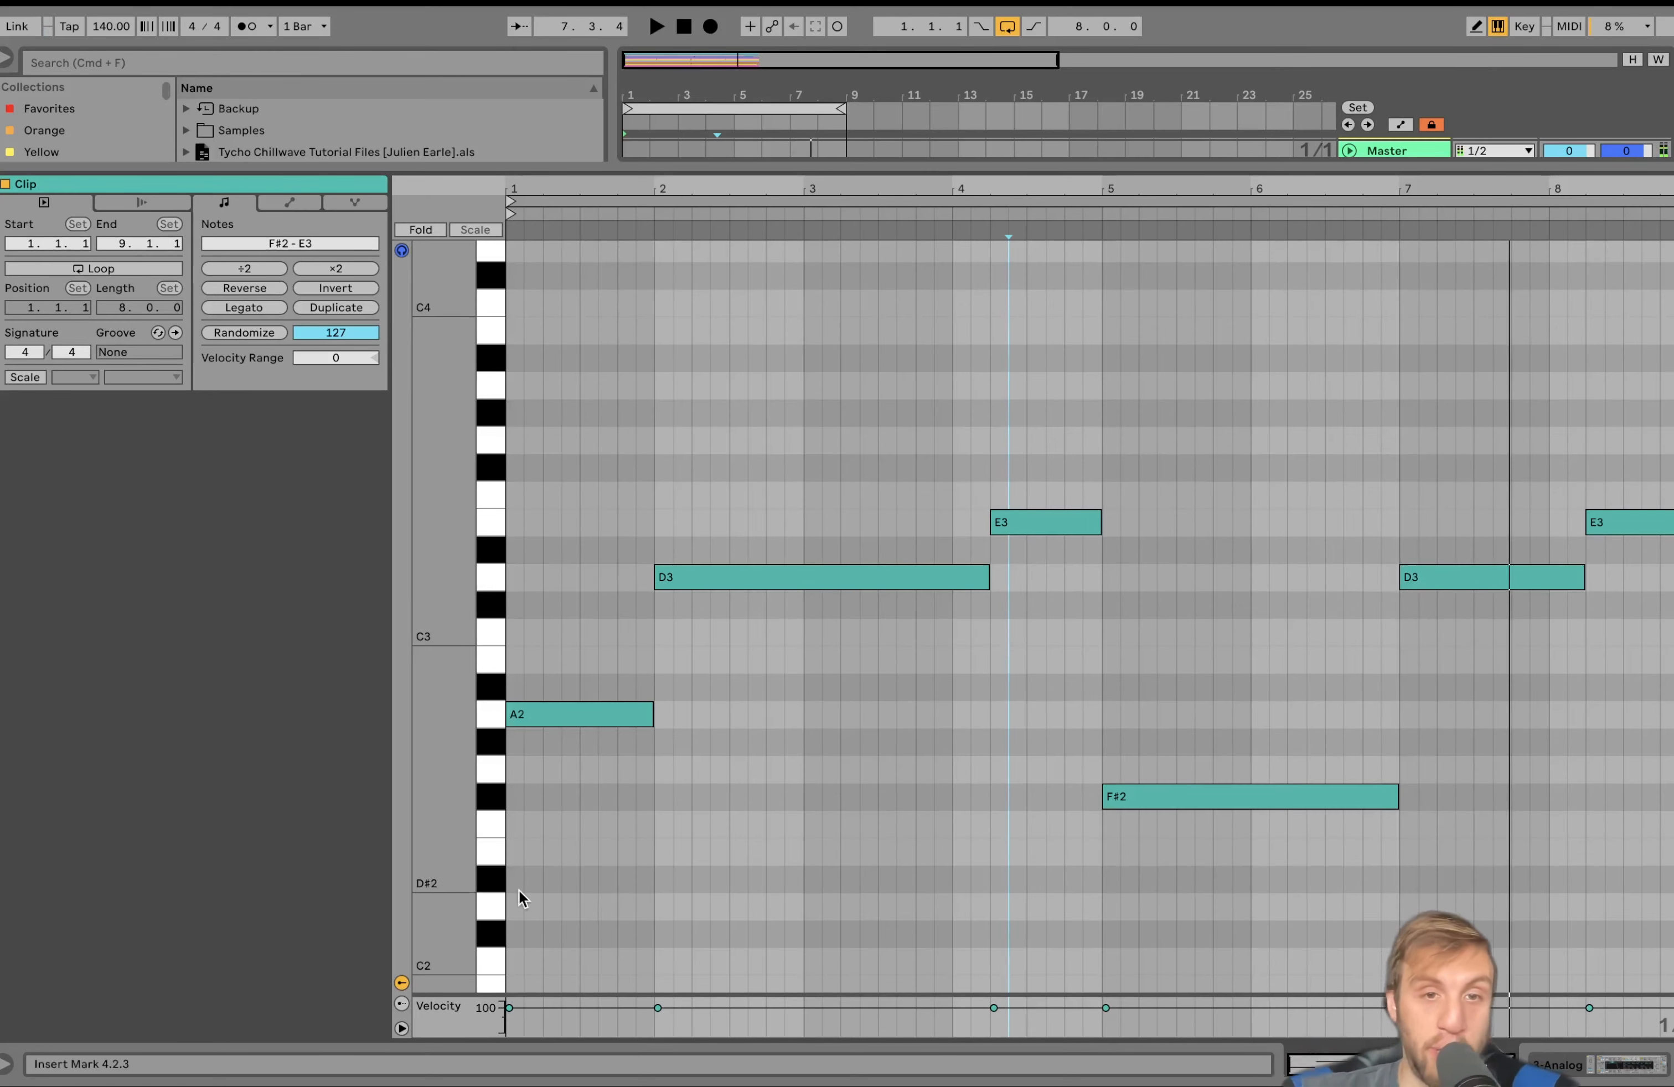
{"action": "left_click", "coordinate": [639, 713]}
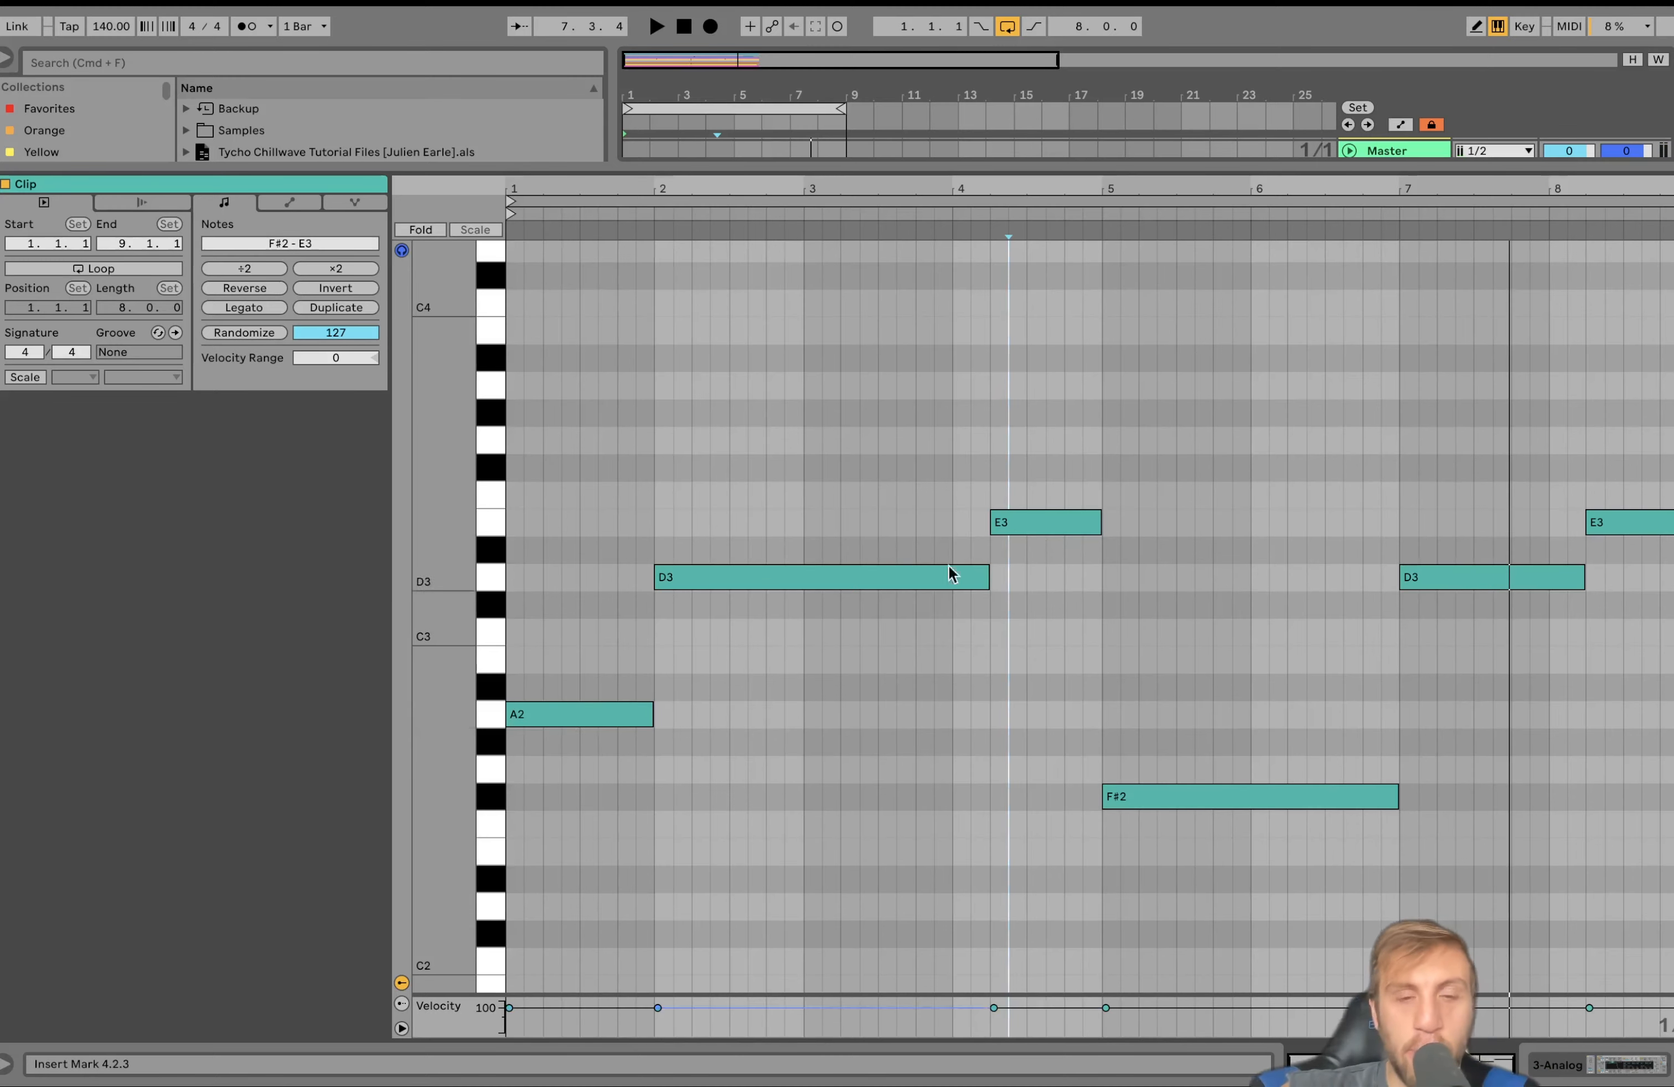
{"action": "left_click", "coordinate": [1144, 800]}
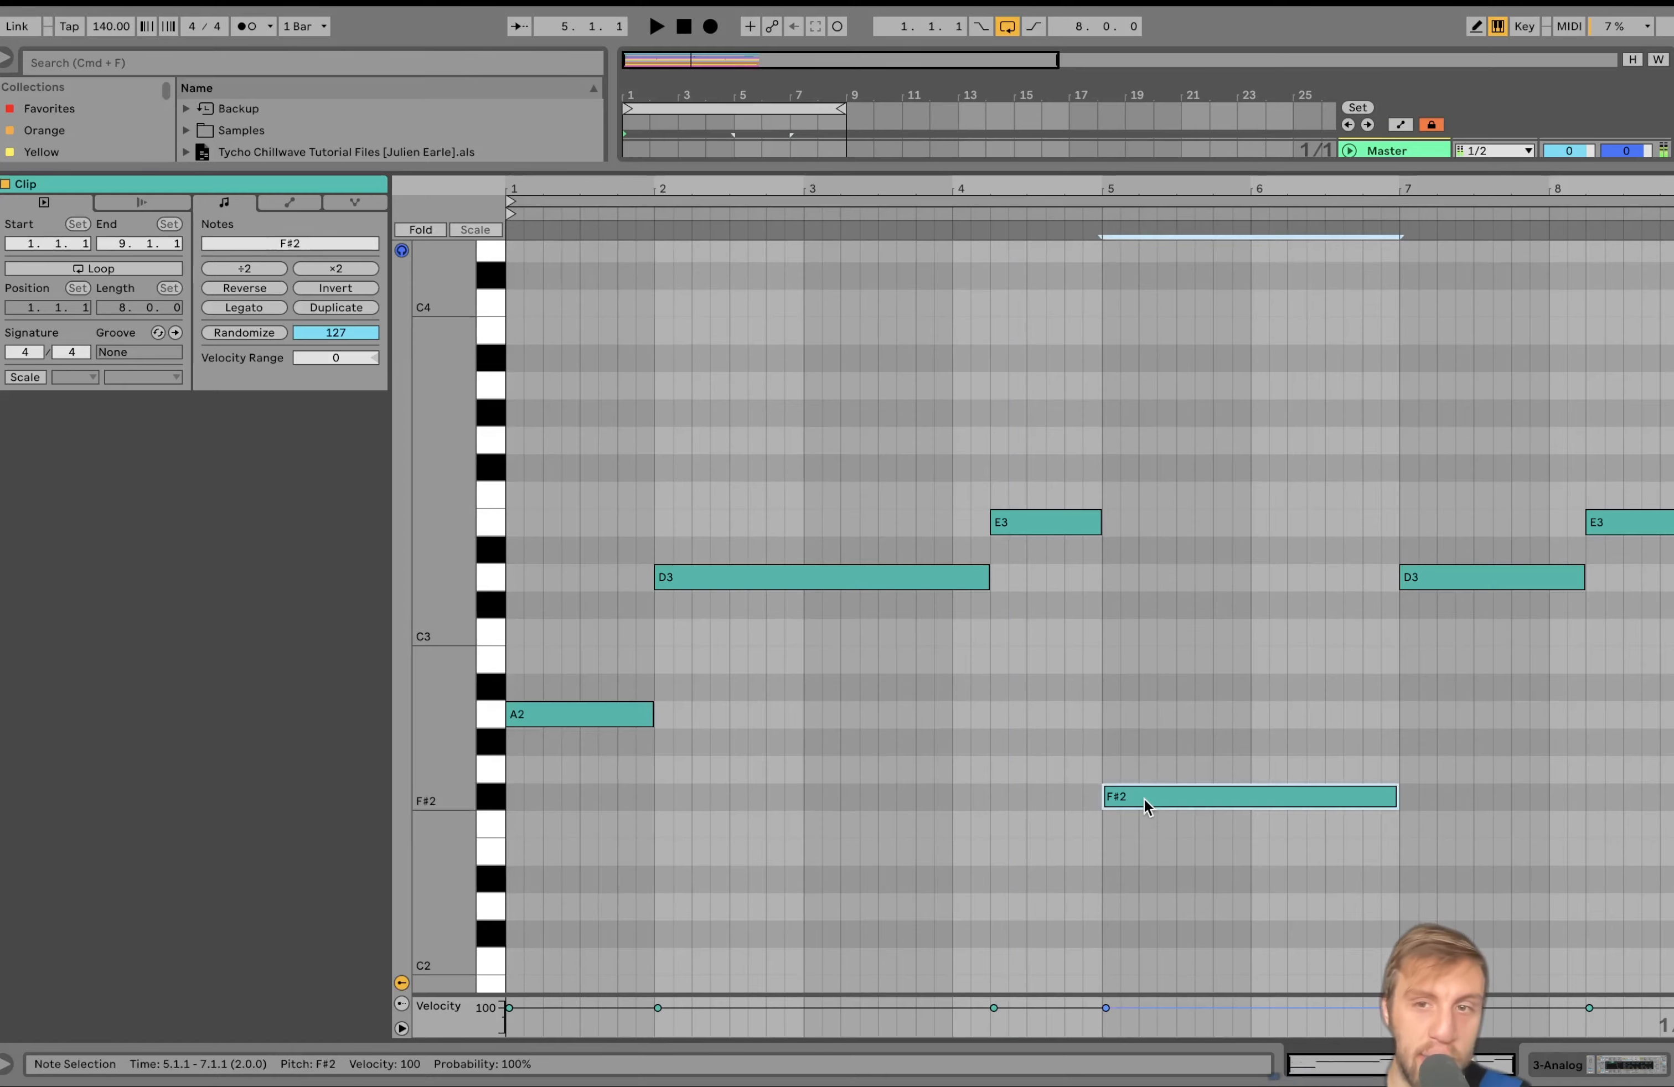
Step: Play the soloed 3 Analog bass line, bring its device chain back into view and stop playback
{"action": "key", "text": "space"}
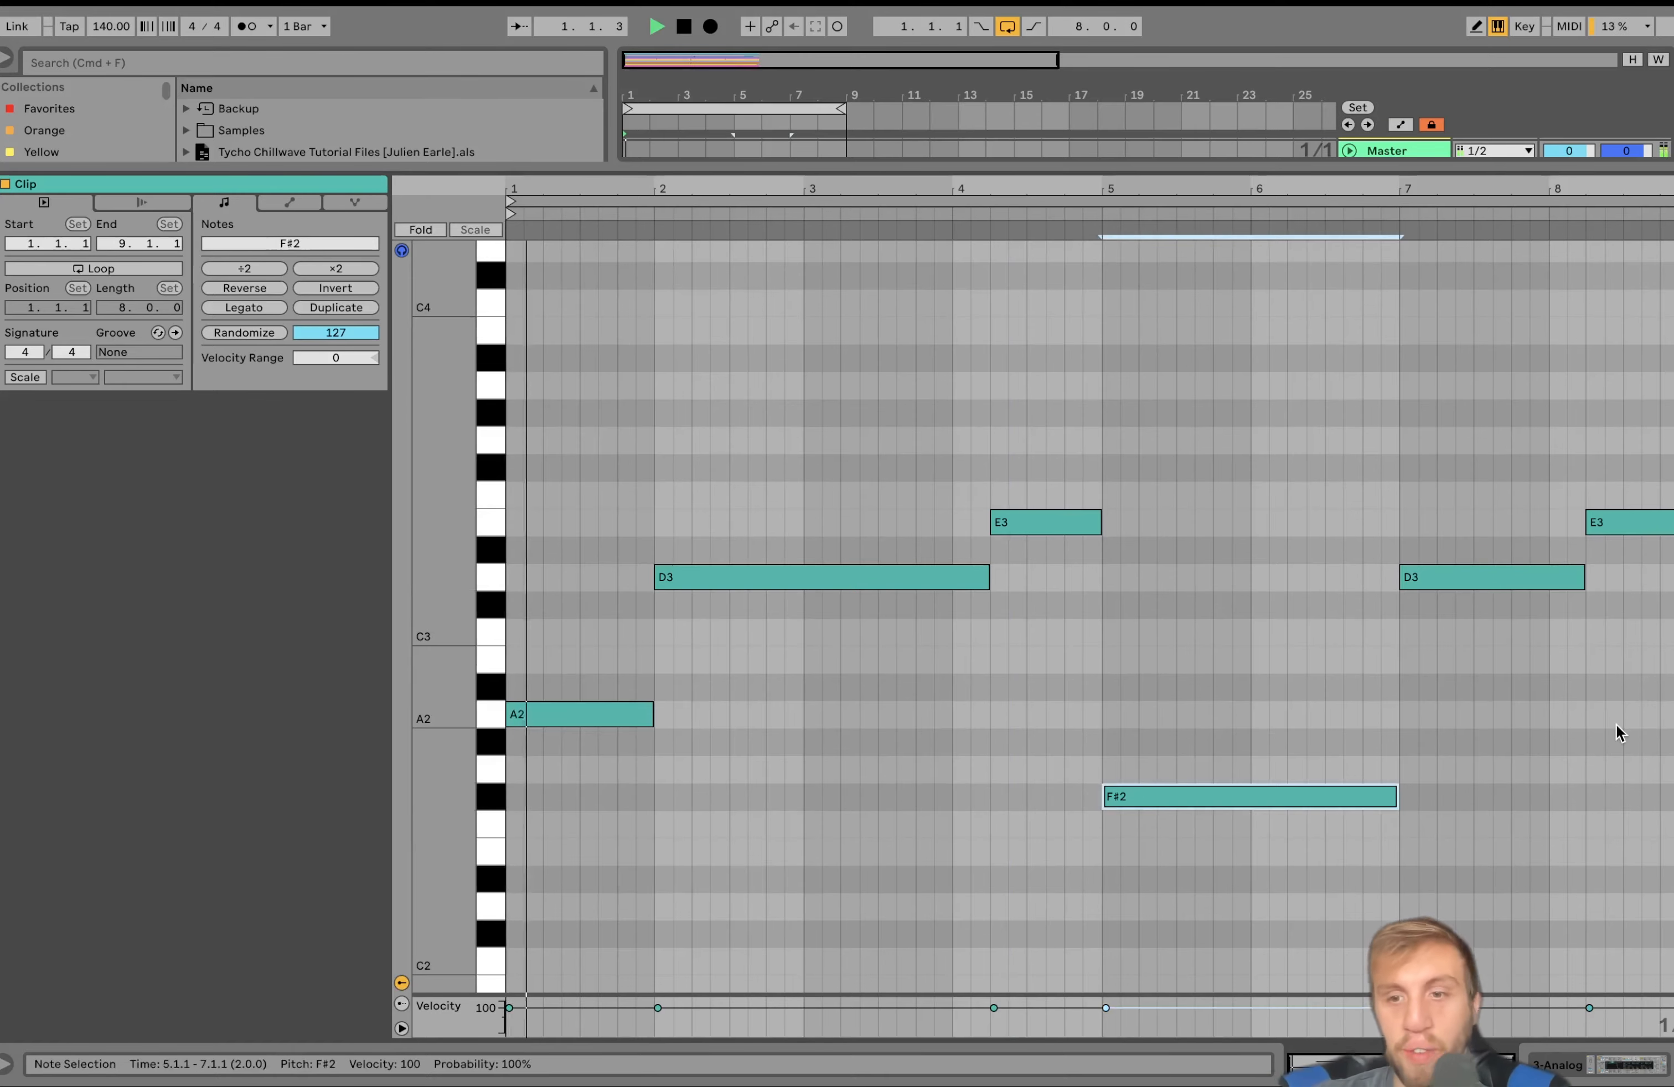
{"action": "left_click", "coordinate": [1582, 1065]}
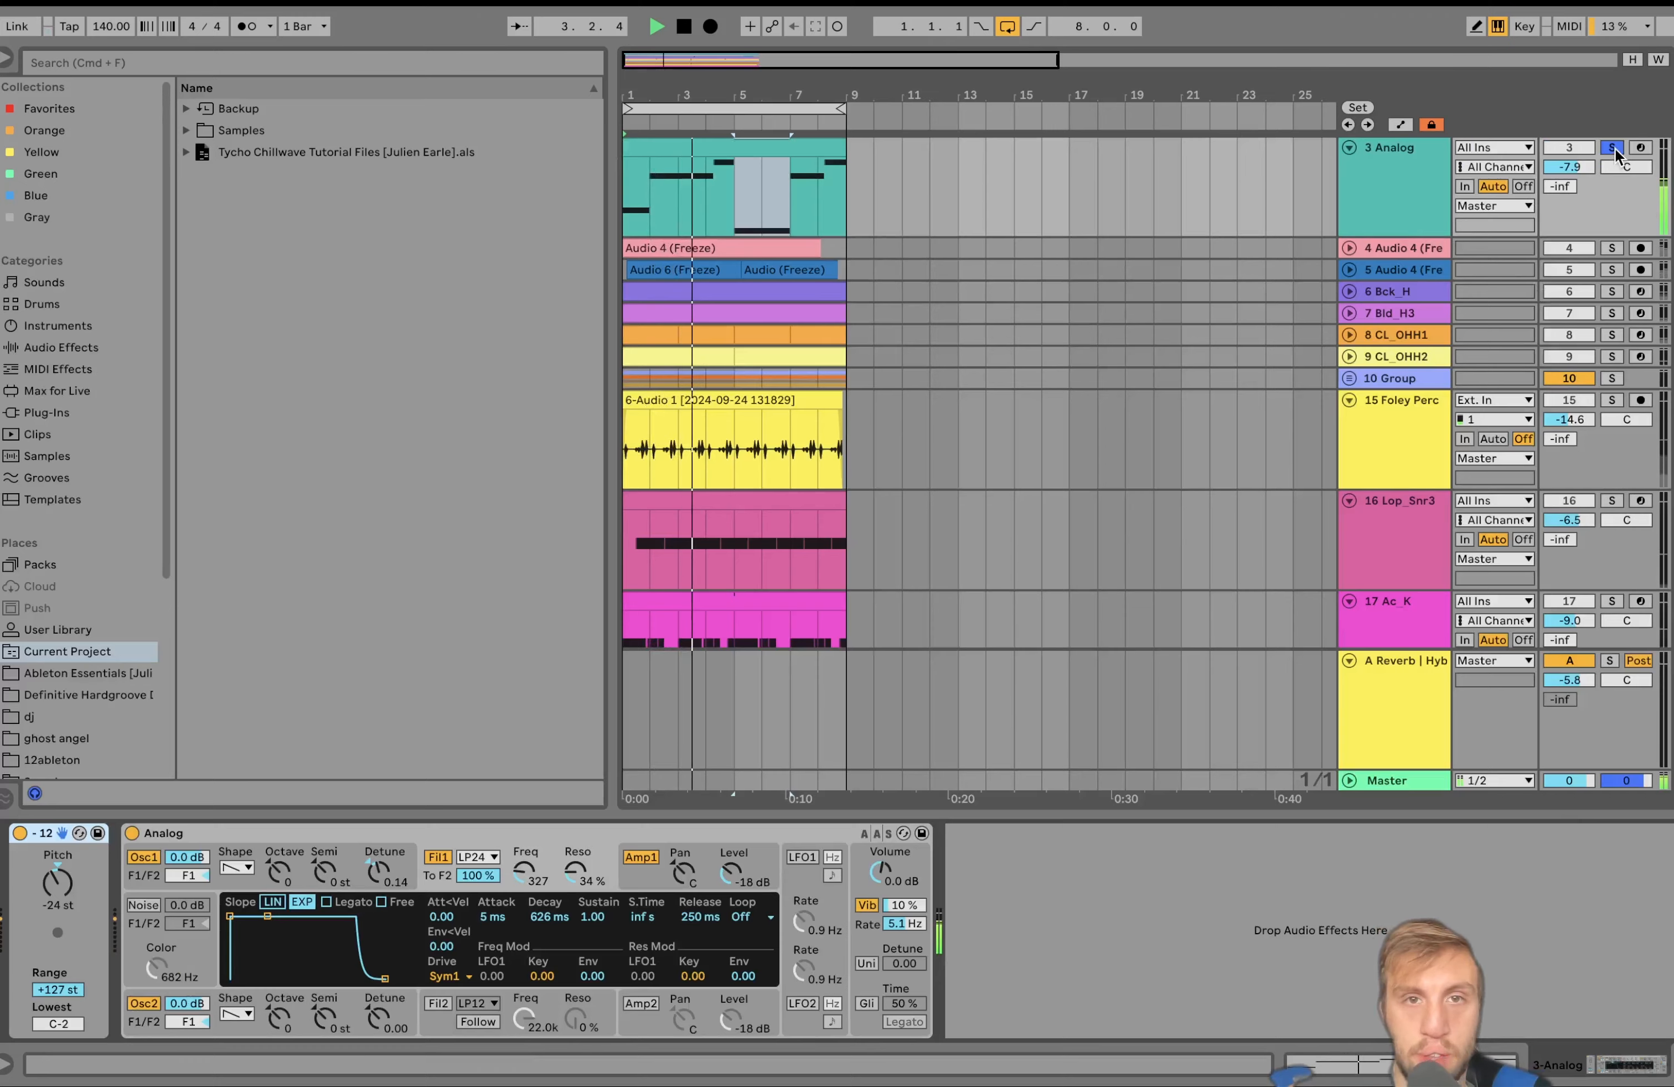
{"action": "scroll", "coordinate": [1417, 361], "scroll_direction": "up", "scroll_amount": 5}
{"action": "key", "text": "space"}
{"action": "scroll", "coordinate": [1396, 372], "scroll_direction": "down", "scroll_amount": 1}
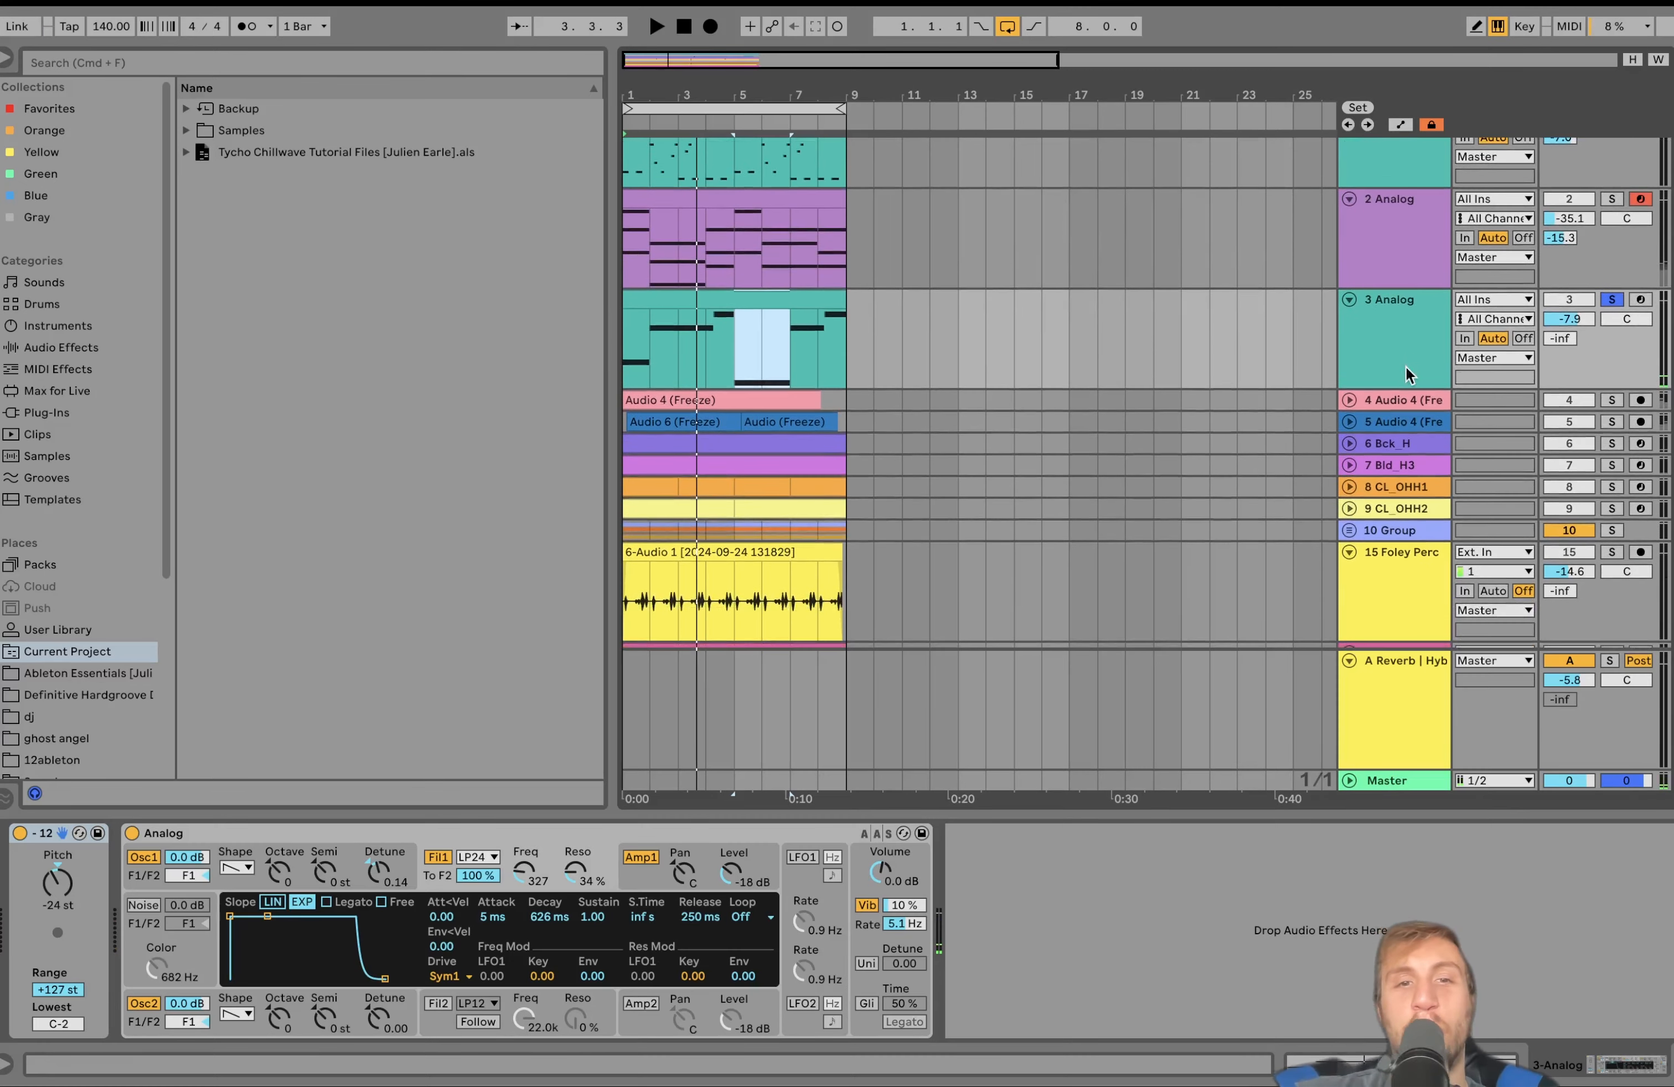
Step: Unsolo 3 Analog and play the full mix from bar 1 to hear the bass in context, and stop playback
{"action": "left_click", "coordinate": [1379, 347]}
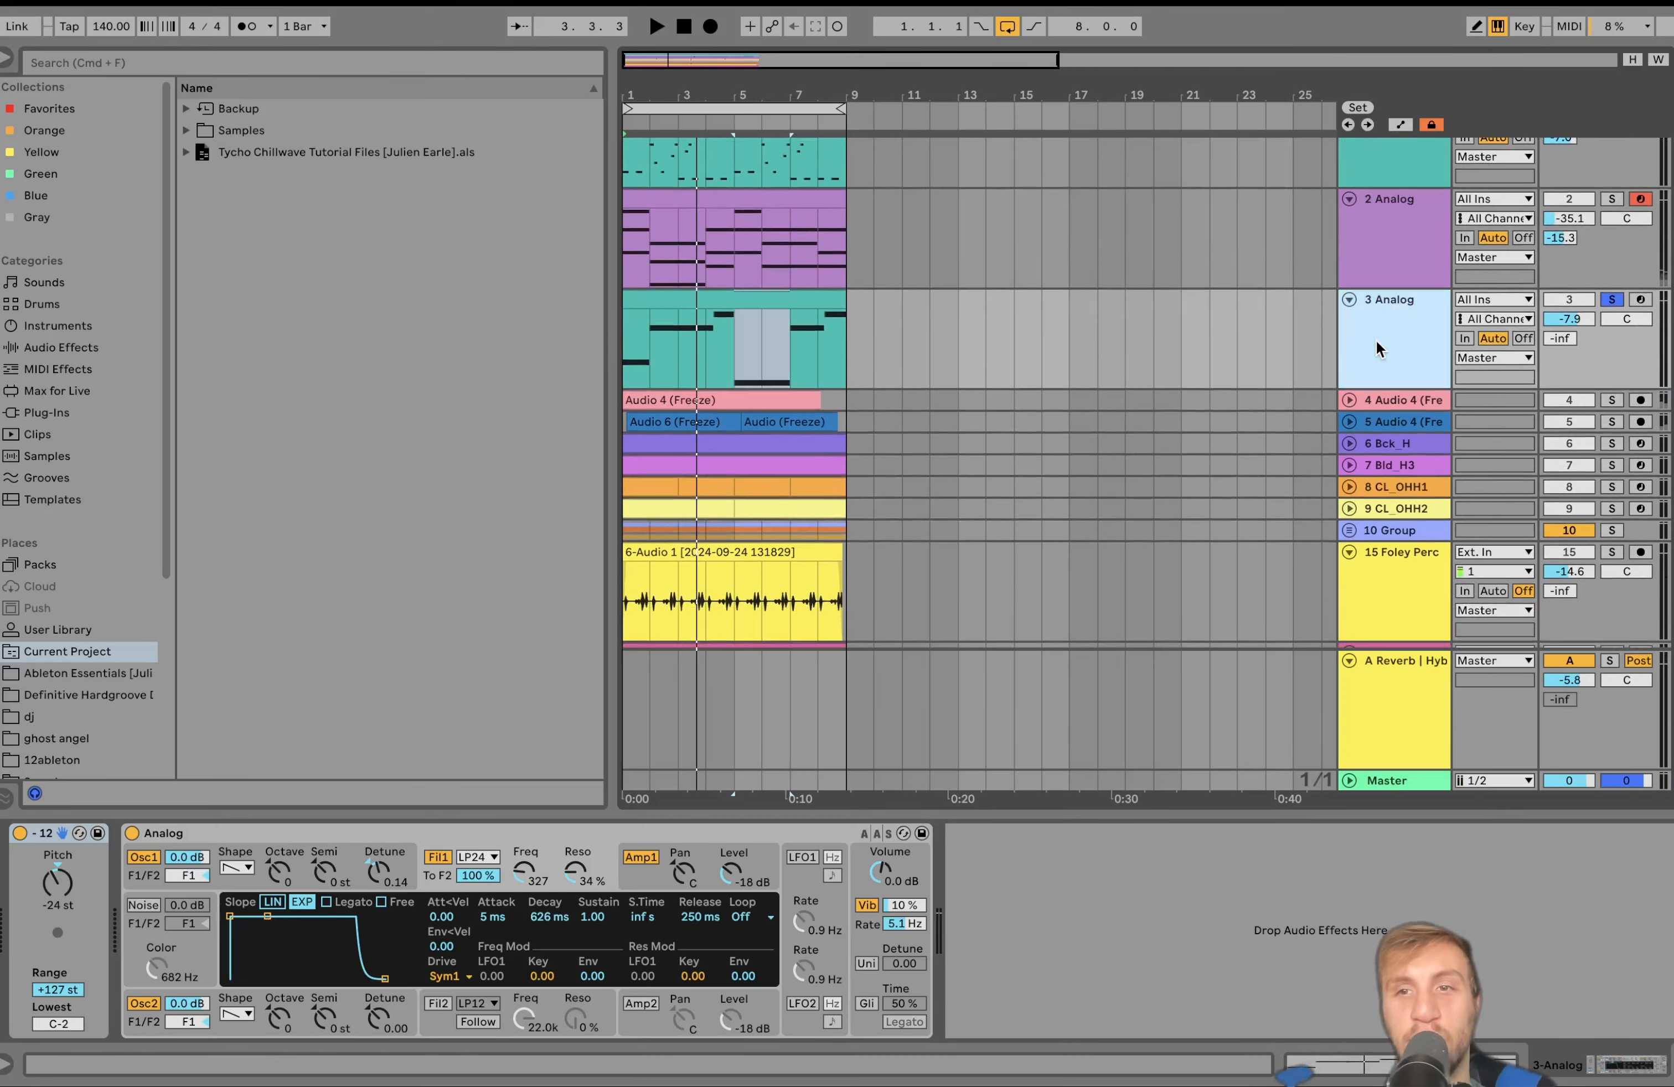
{"action": "left_click", "coordinate": [713, 297]}
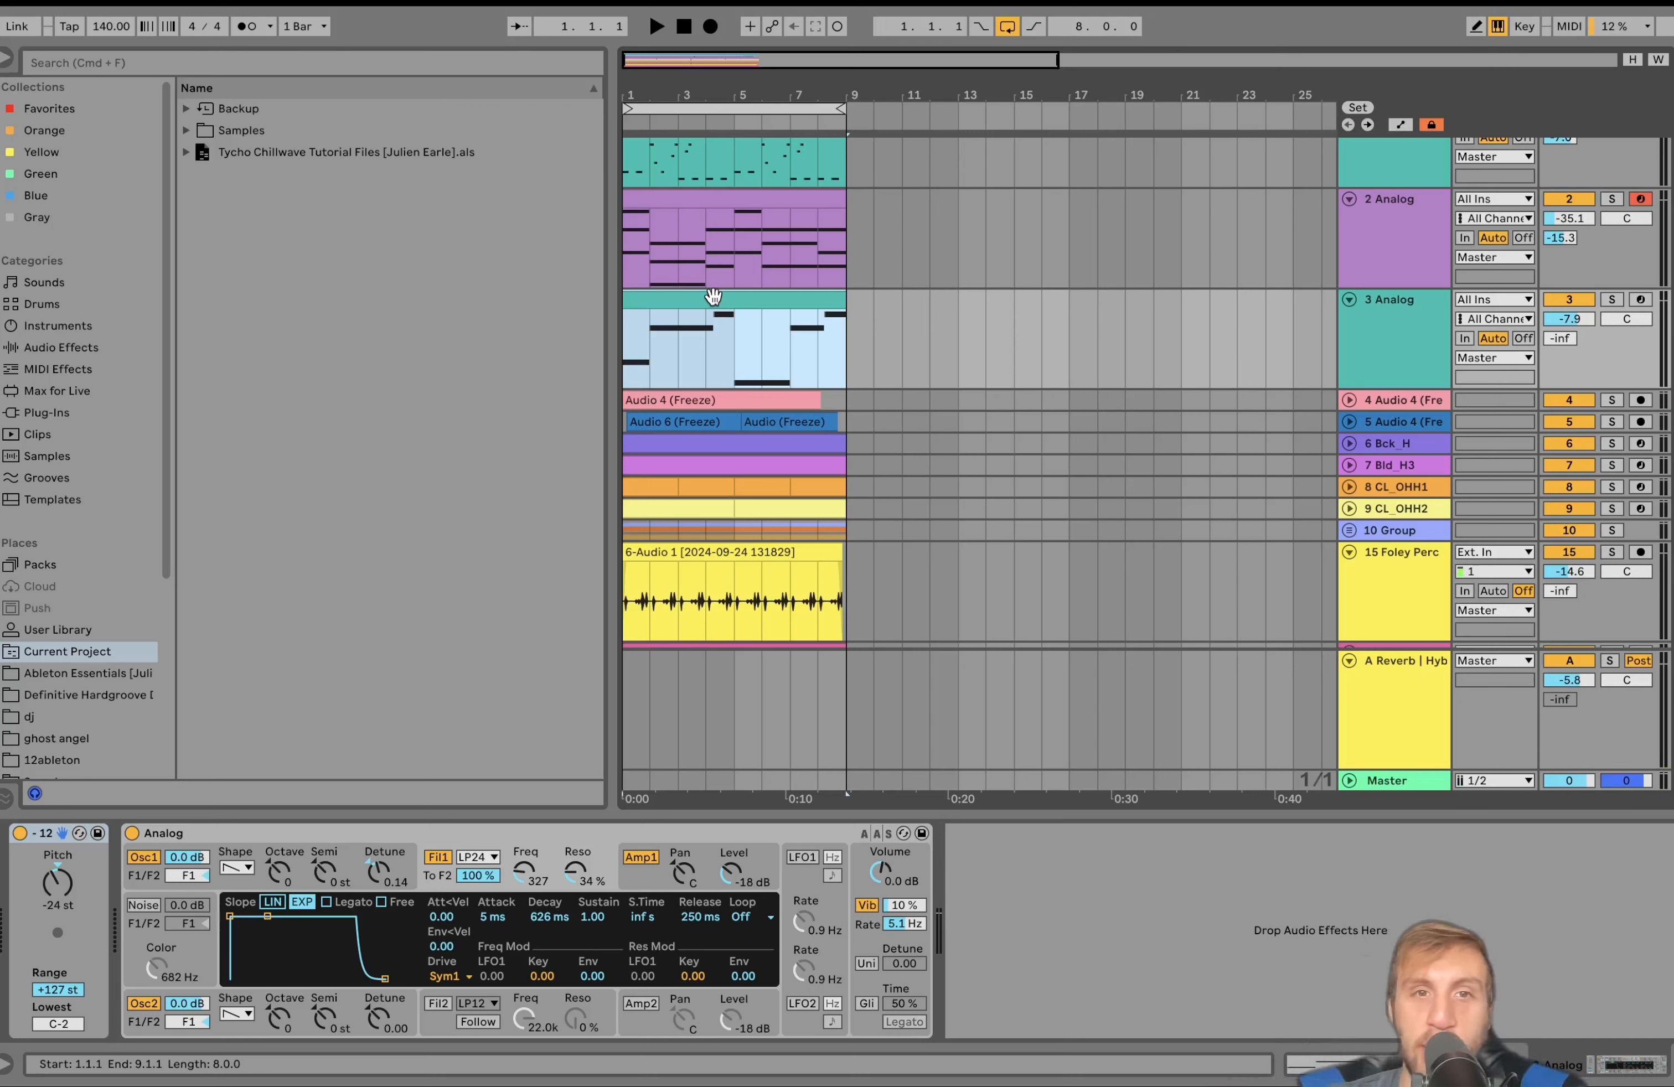
{"action": "key", "text": "space"}
{"action": "left_click", "coordinate": [1401, 374]}
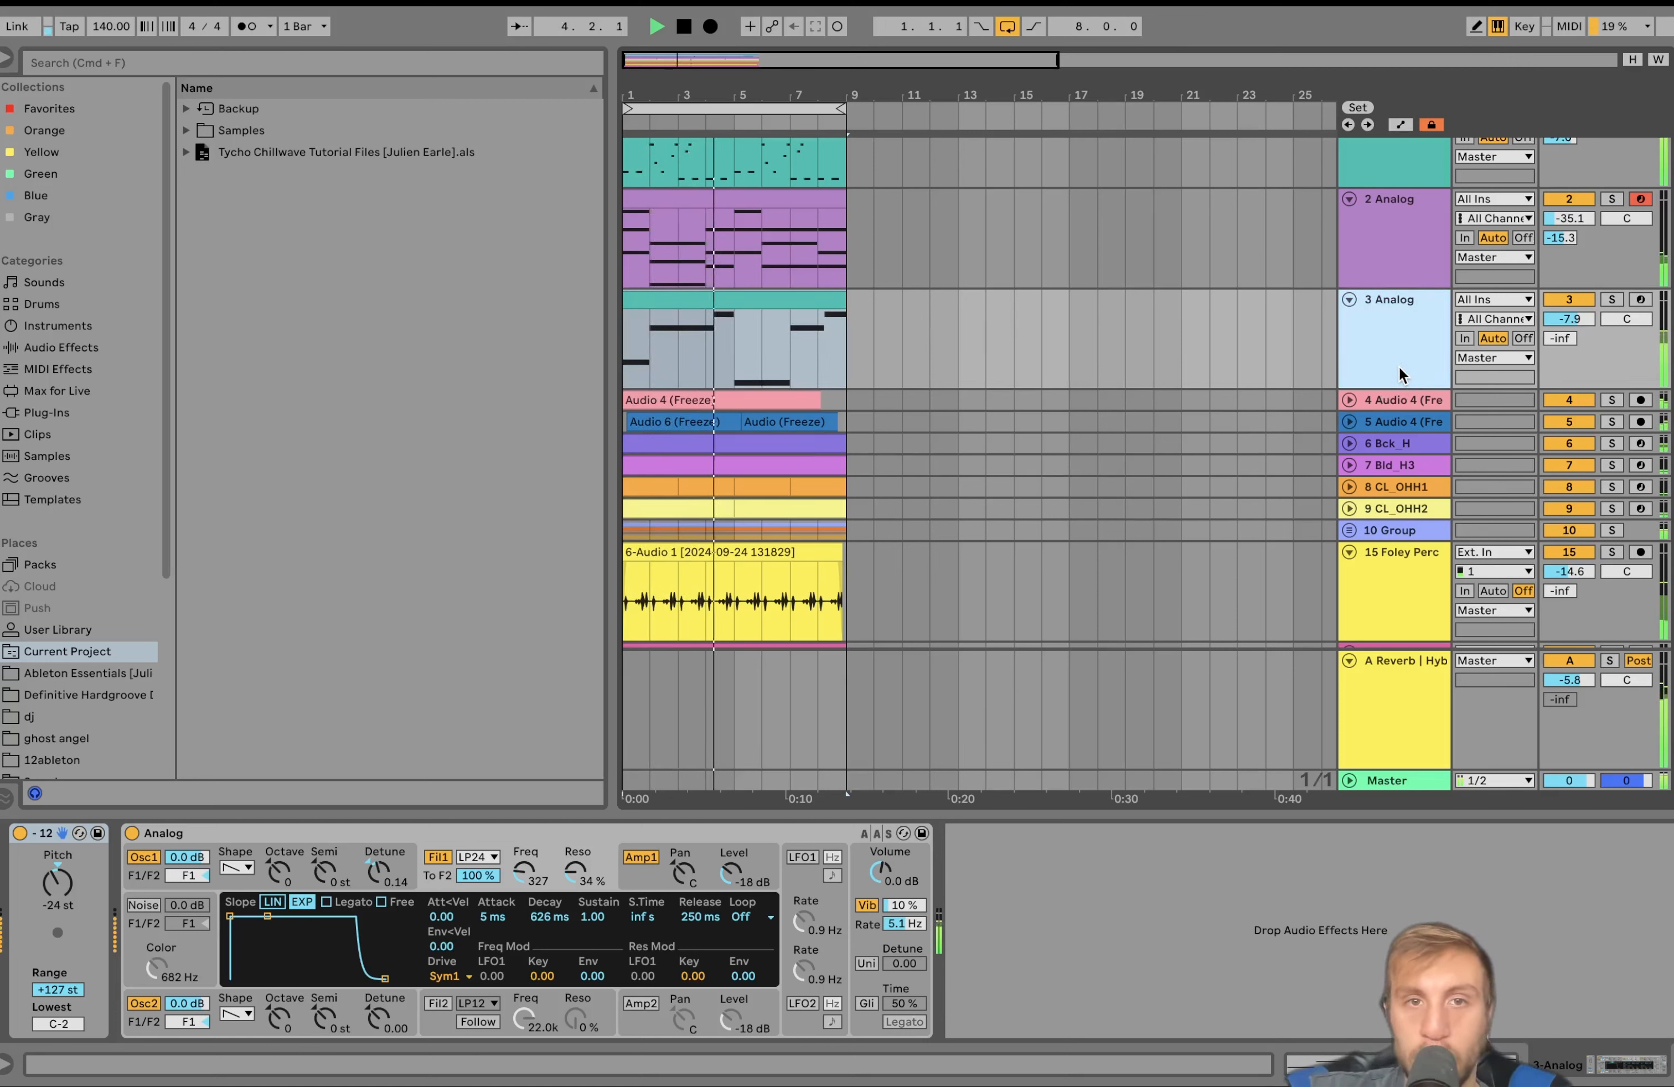
{"action": "key", "text": "space"}
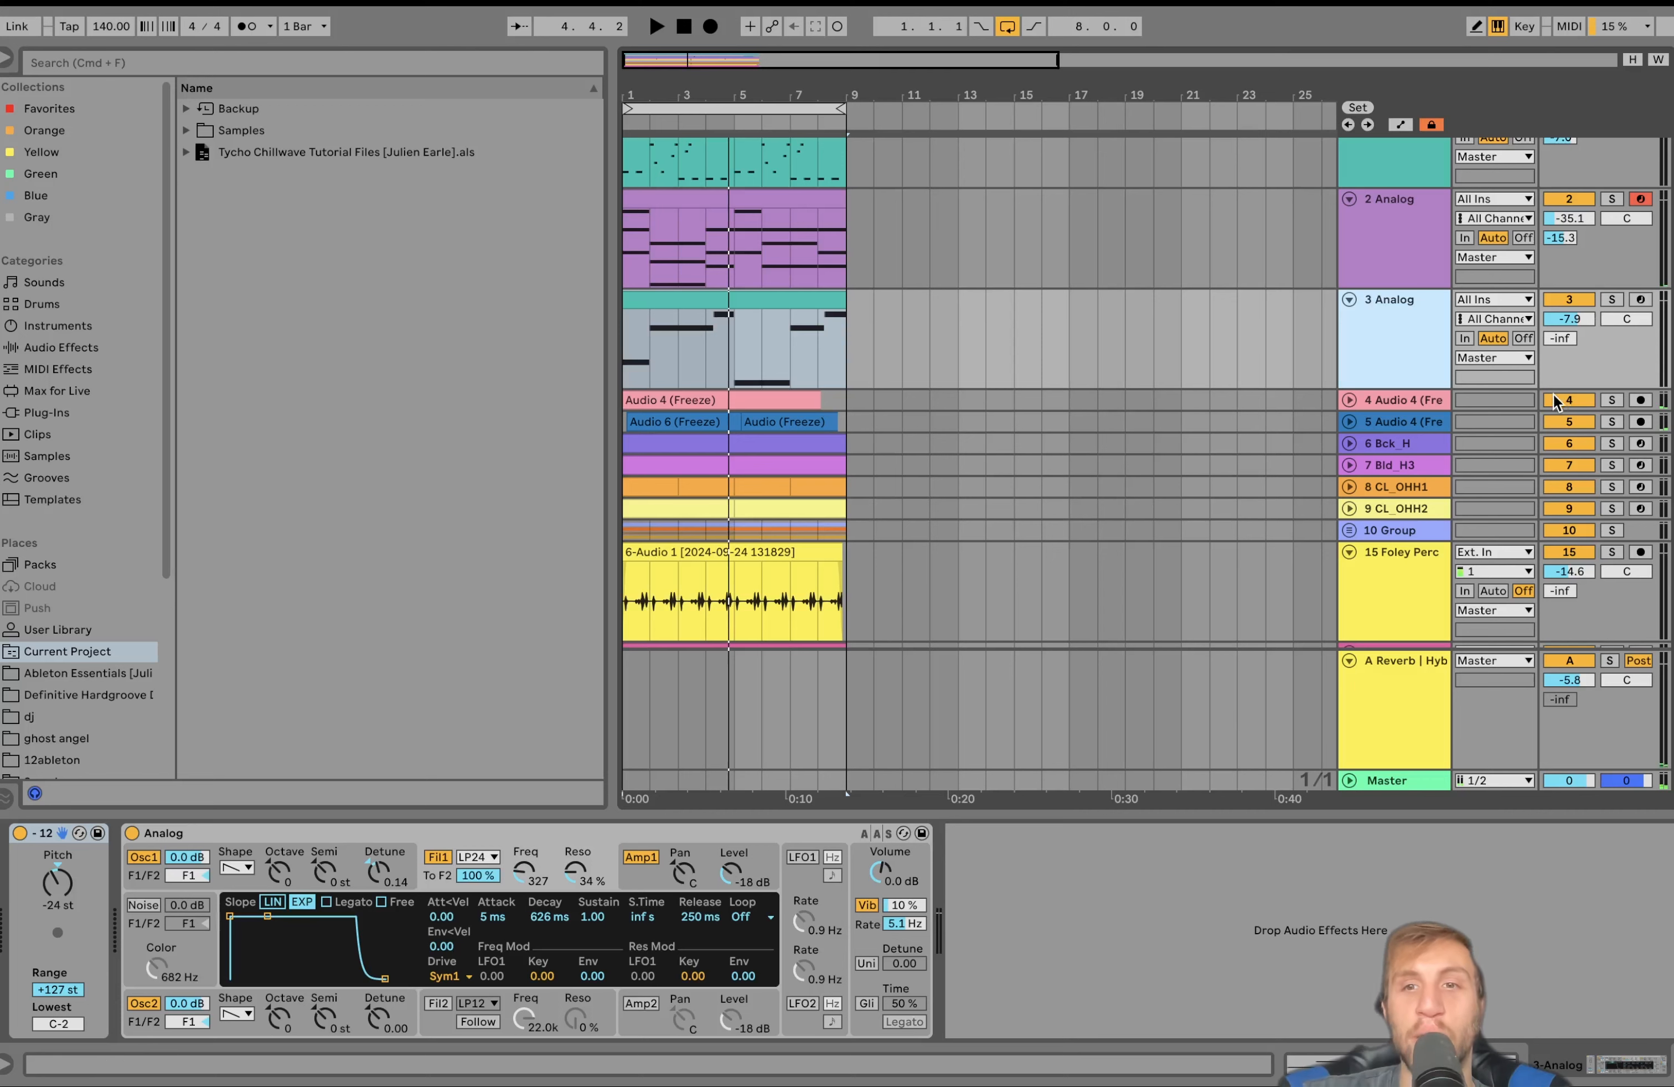
Step: Solo 3 Analog together with tracks 6 Bck_H through 17 Ac_K and play the bass against the percussion
{"action": "left_click", "coordinate": [1613, 299]}
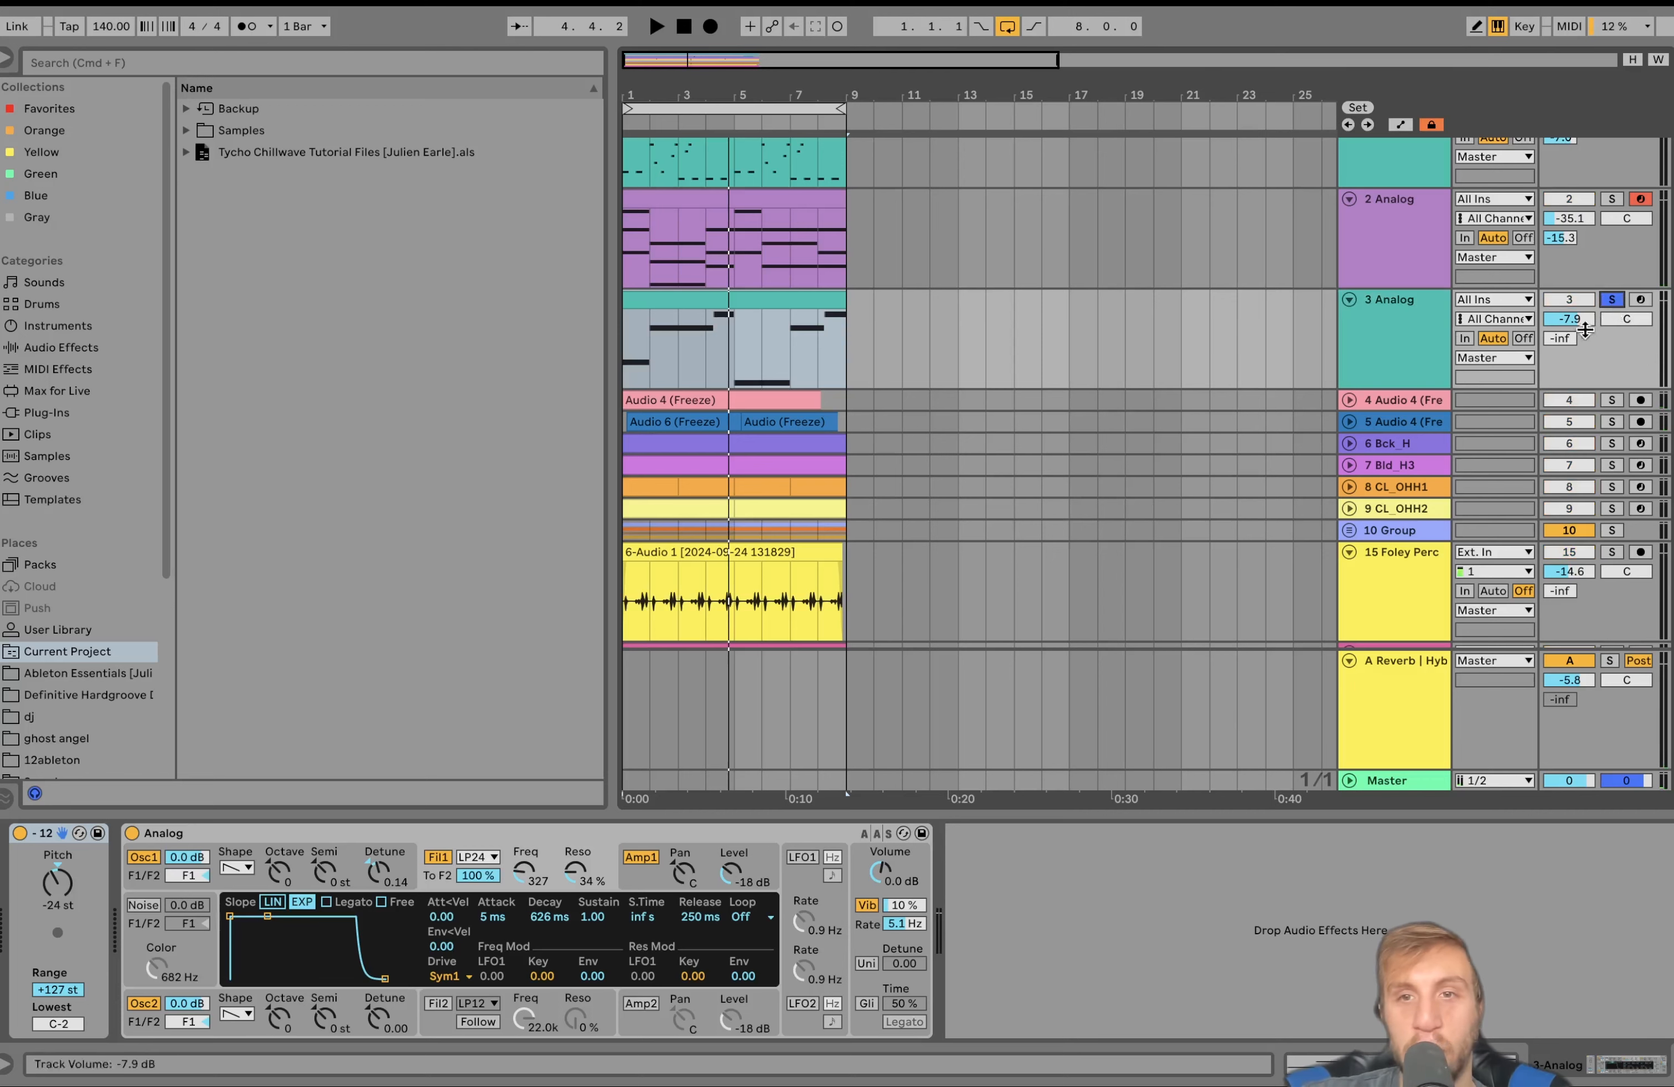
{"action": "left_click", "coordinate": [1417, 444]}
{"action": "scroll", "coordinate": [1415, 439], "scroll_direction": "down", "scroll_amount": 4}
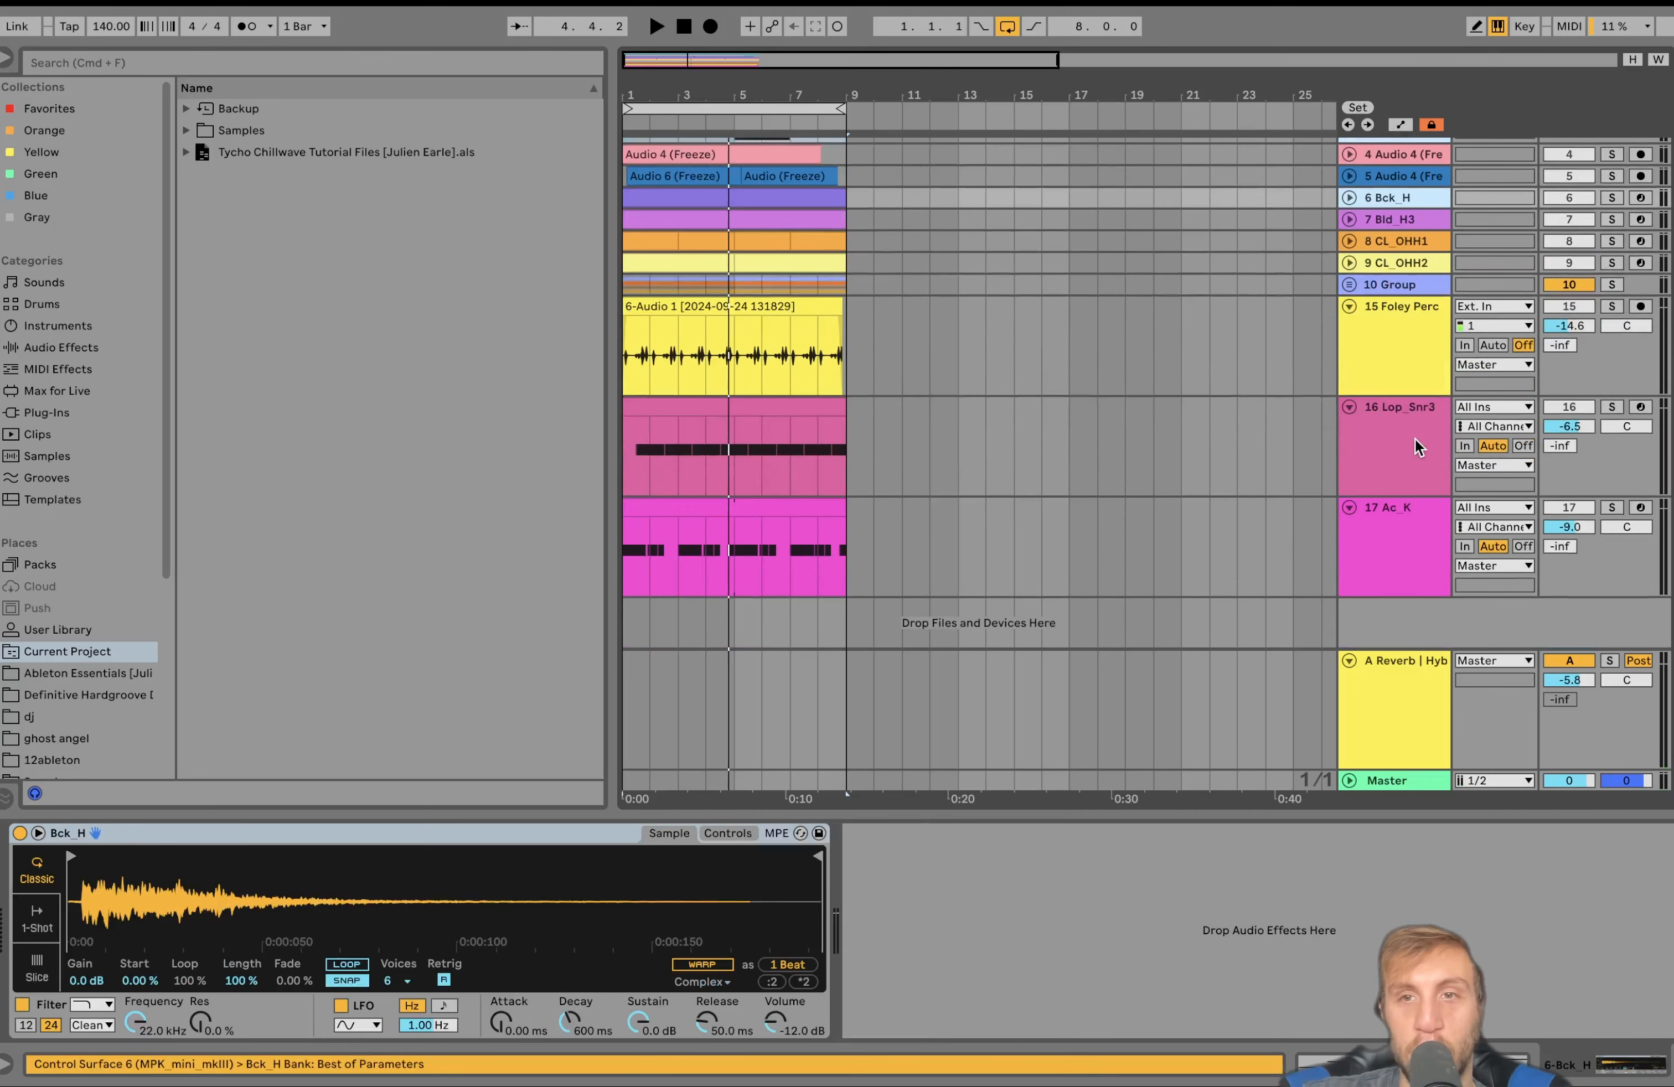
{"action": "left_click", "coordinate": [1397, 556], "text": "shift"}
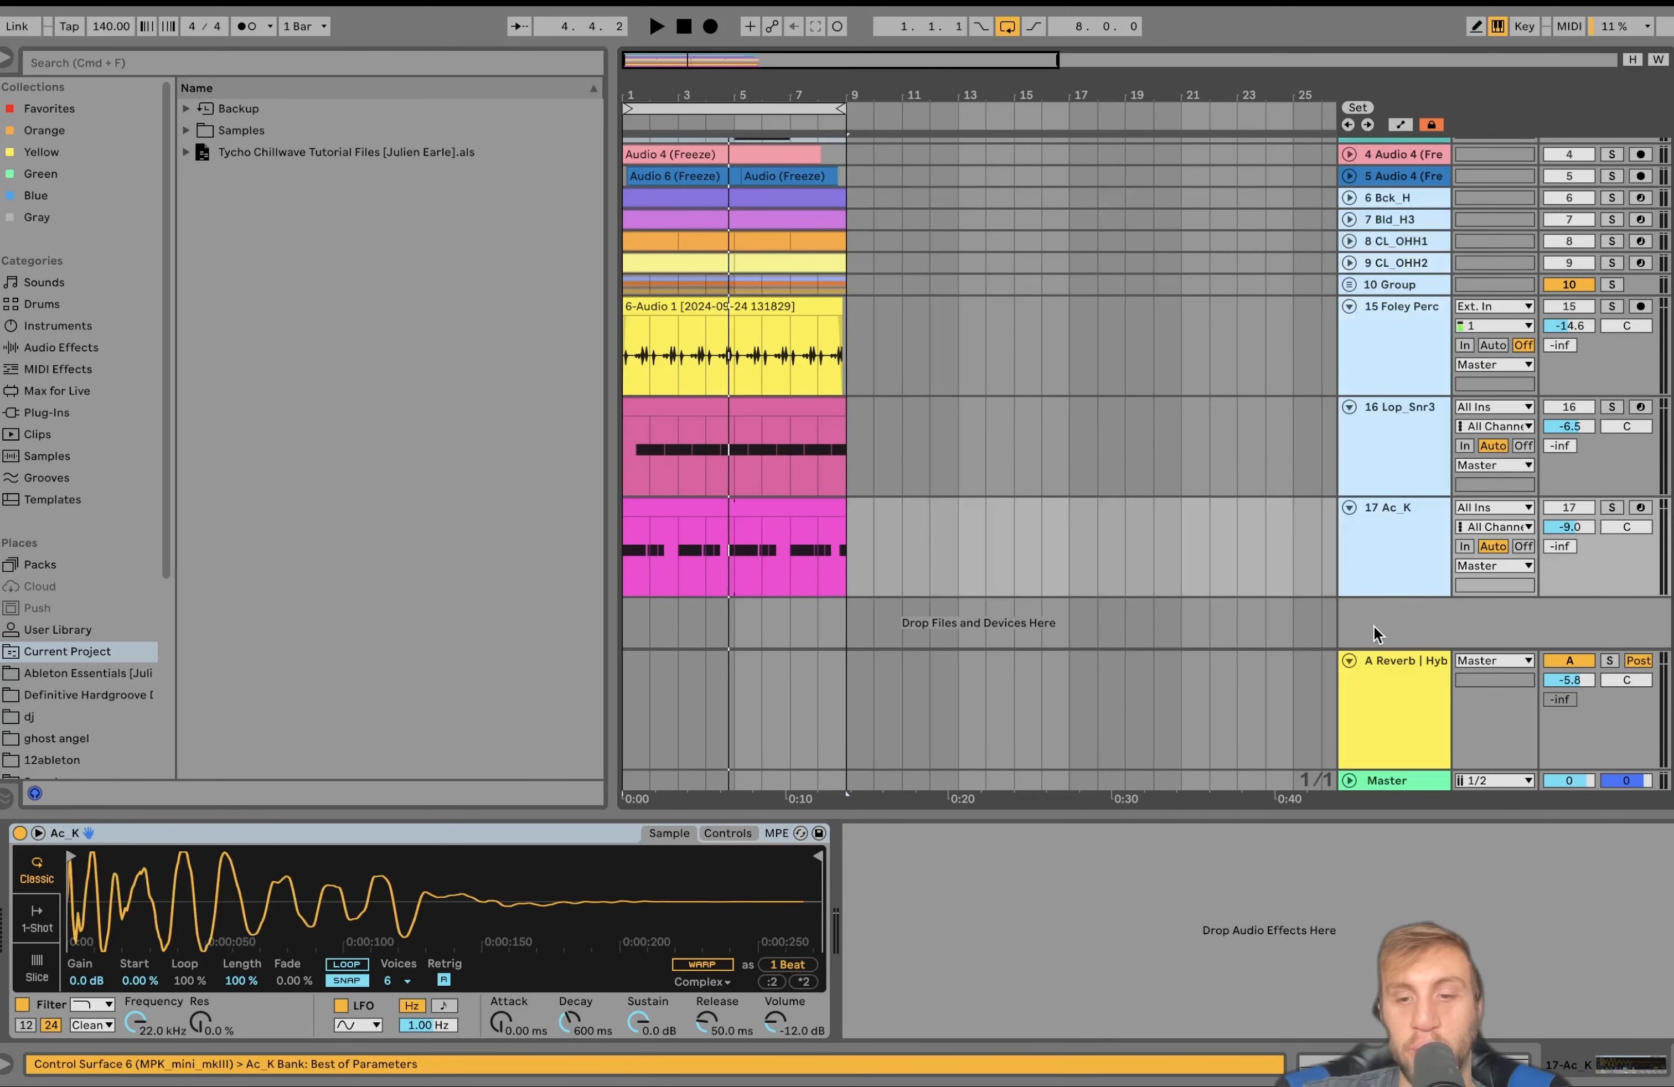
{"action": "left_click", "coordinate": [1613, 506]}
{"action": "scroll", "coordinate": [1384, 534], "scroll_direction": "up", "scroll_amount": 5}
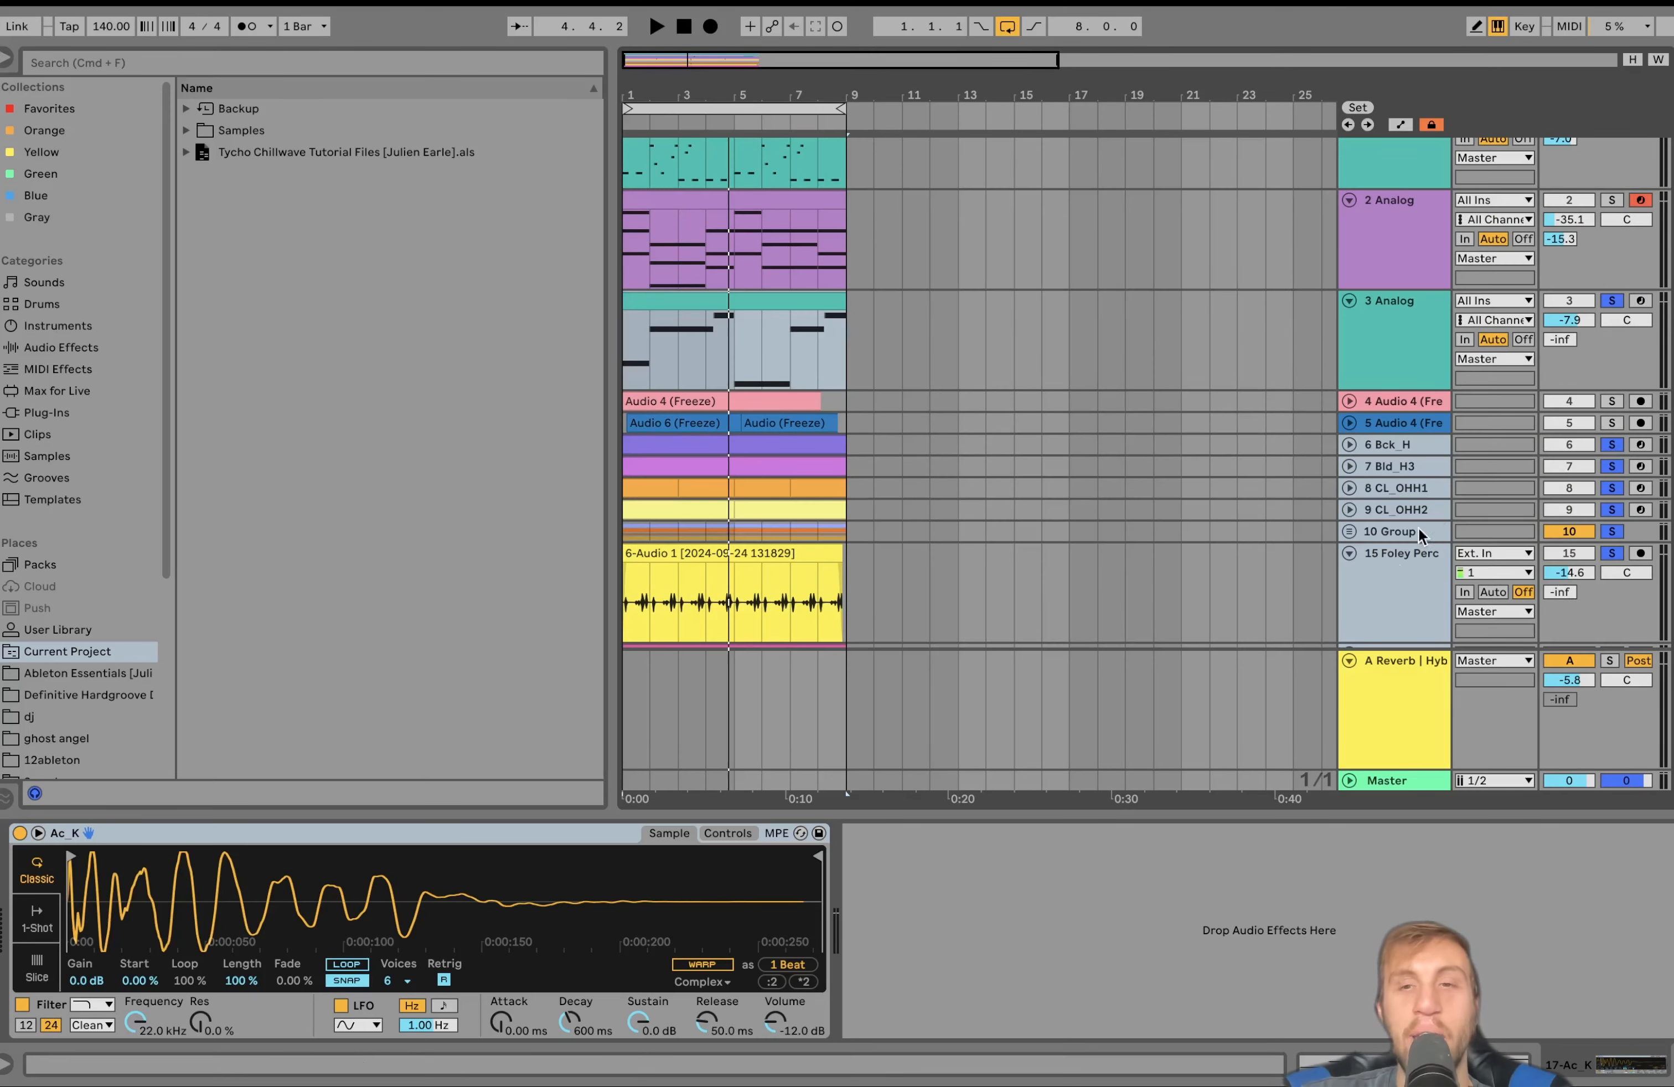
{"action": "key", "text": "space"}
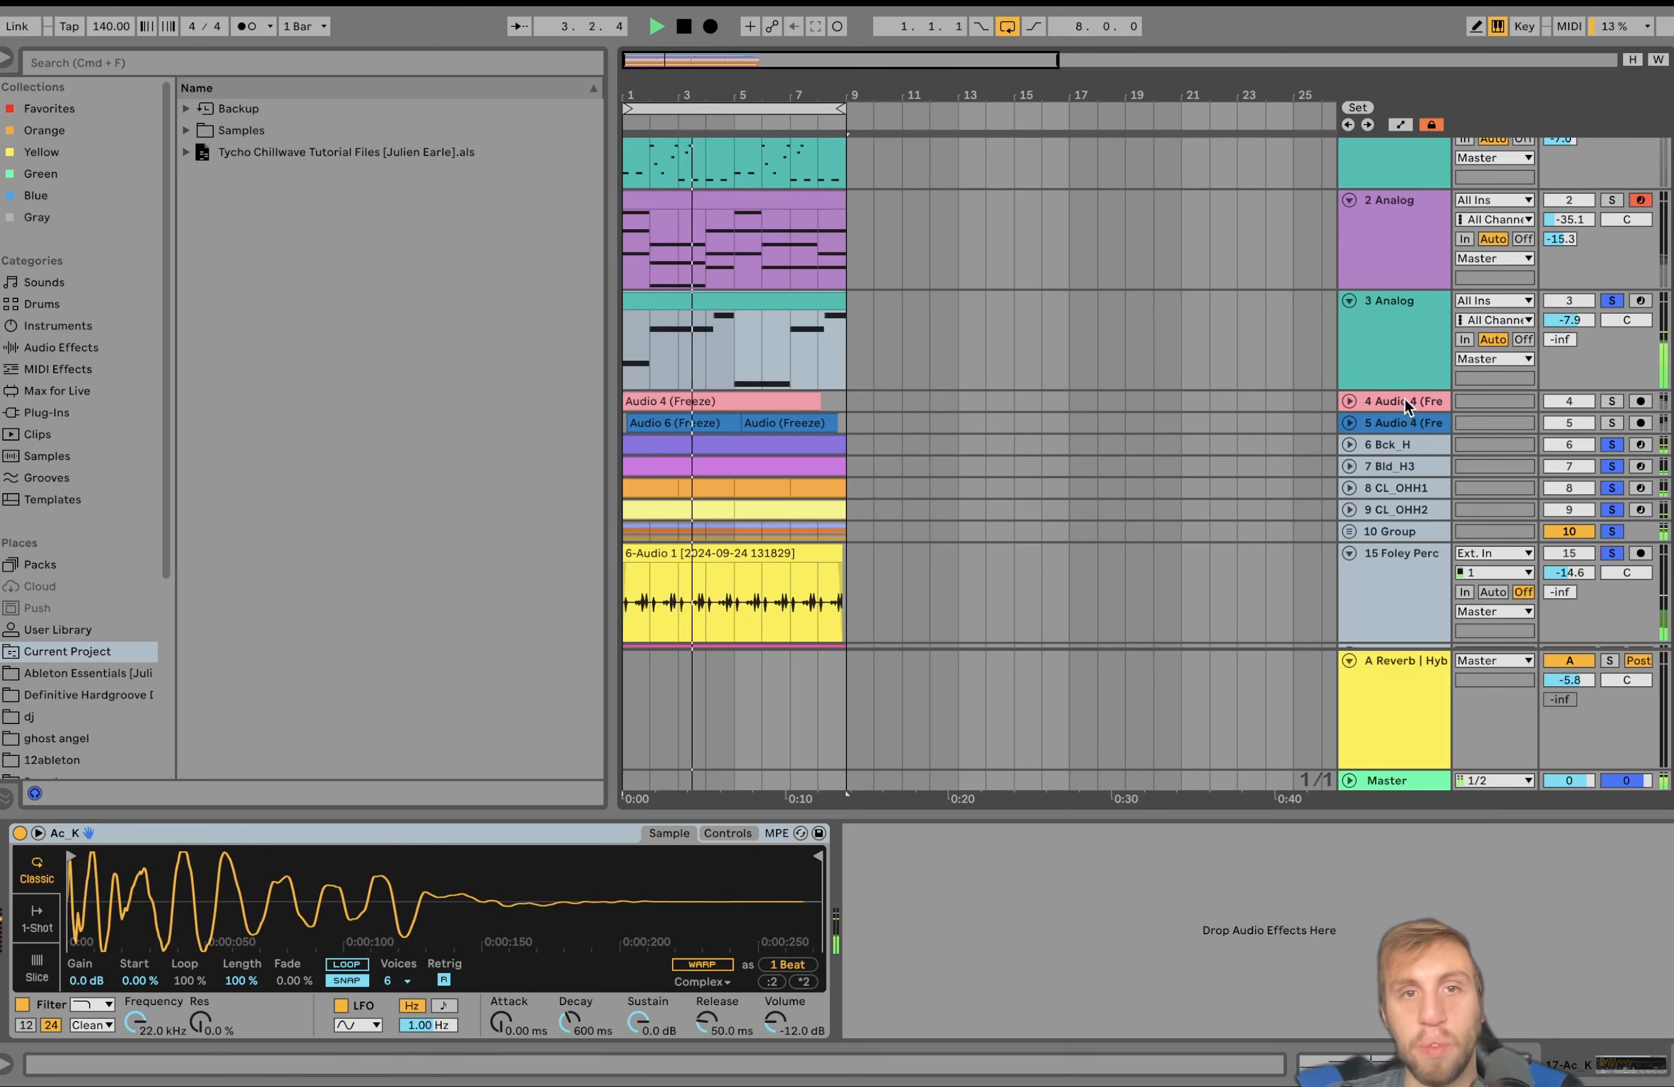
{"action": "key", "text": "space"}
Step: Solo only 3 Analog and compare its Analog synth with filter 1 off and on during playback
{"action": "left_click", "coordinate": [1428, 344]}
{"action": "left_click", "coordinate": [1602, 302]}
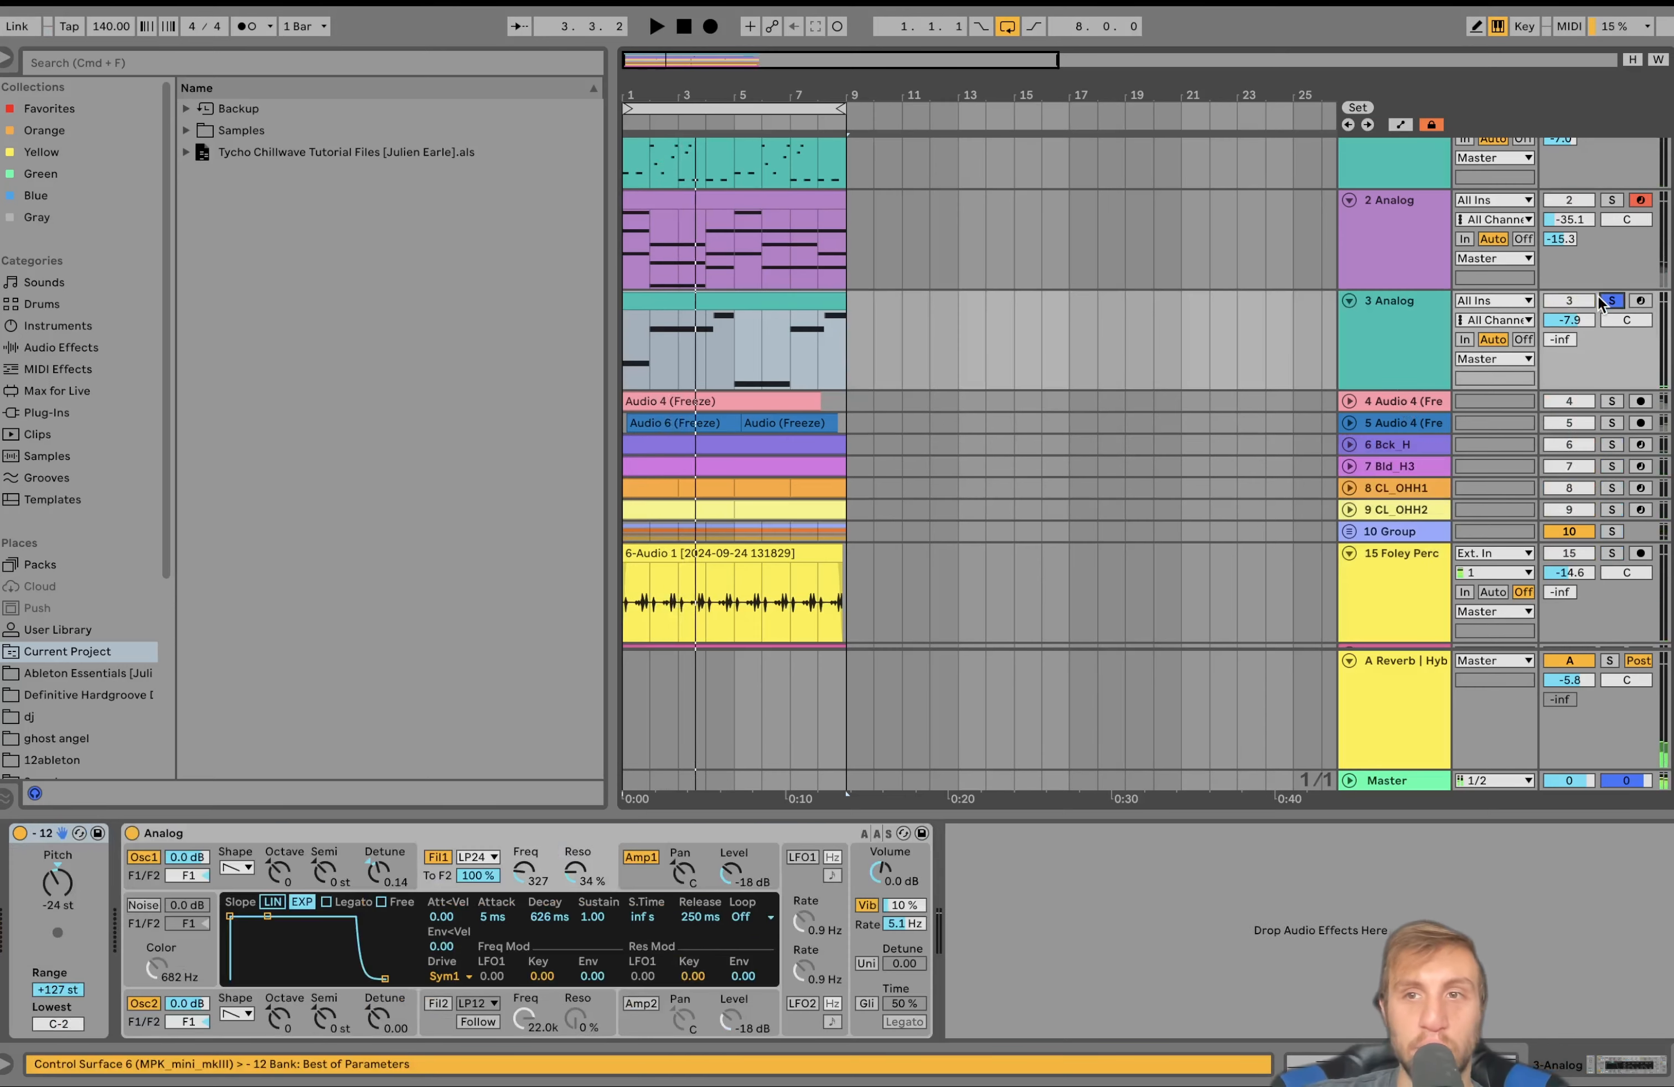
{"action": "left_click", "coordinate": [251, 841]}
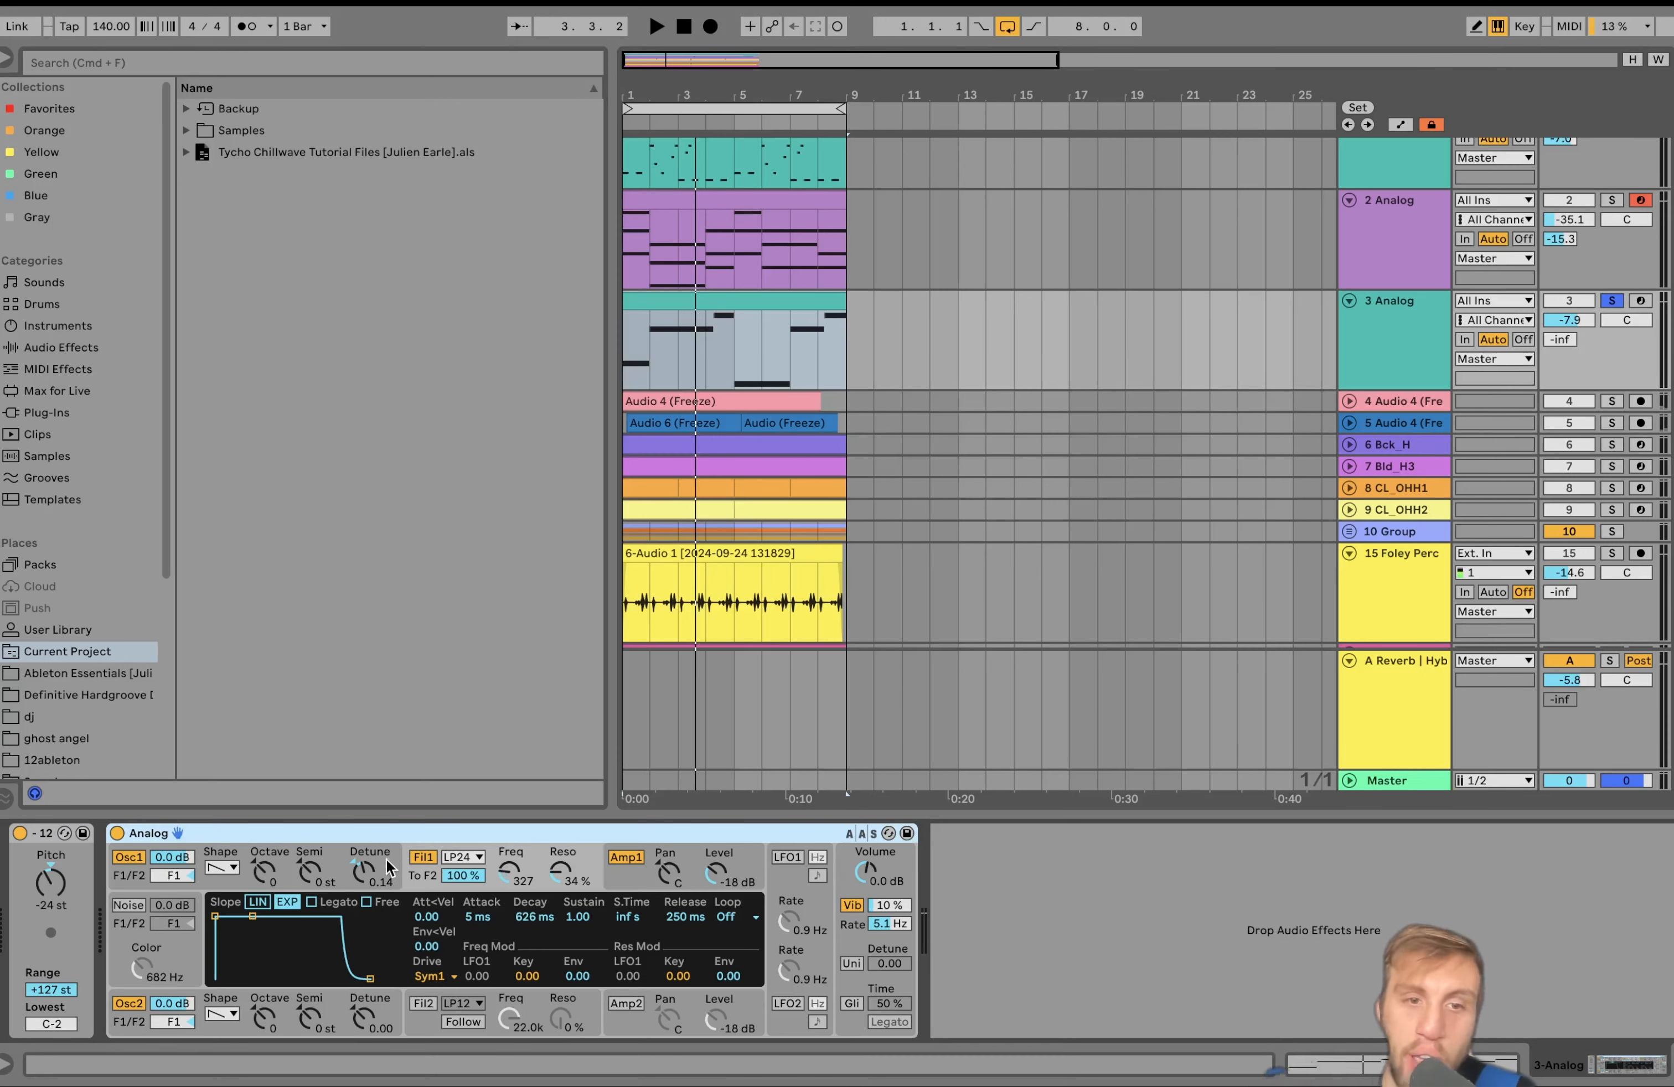
{"action": "key", "text": "space"}
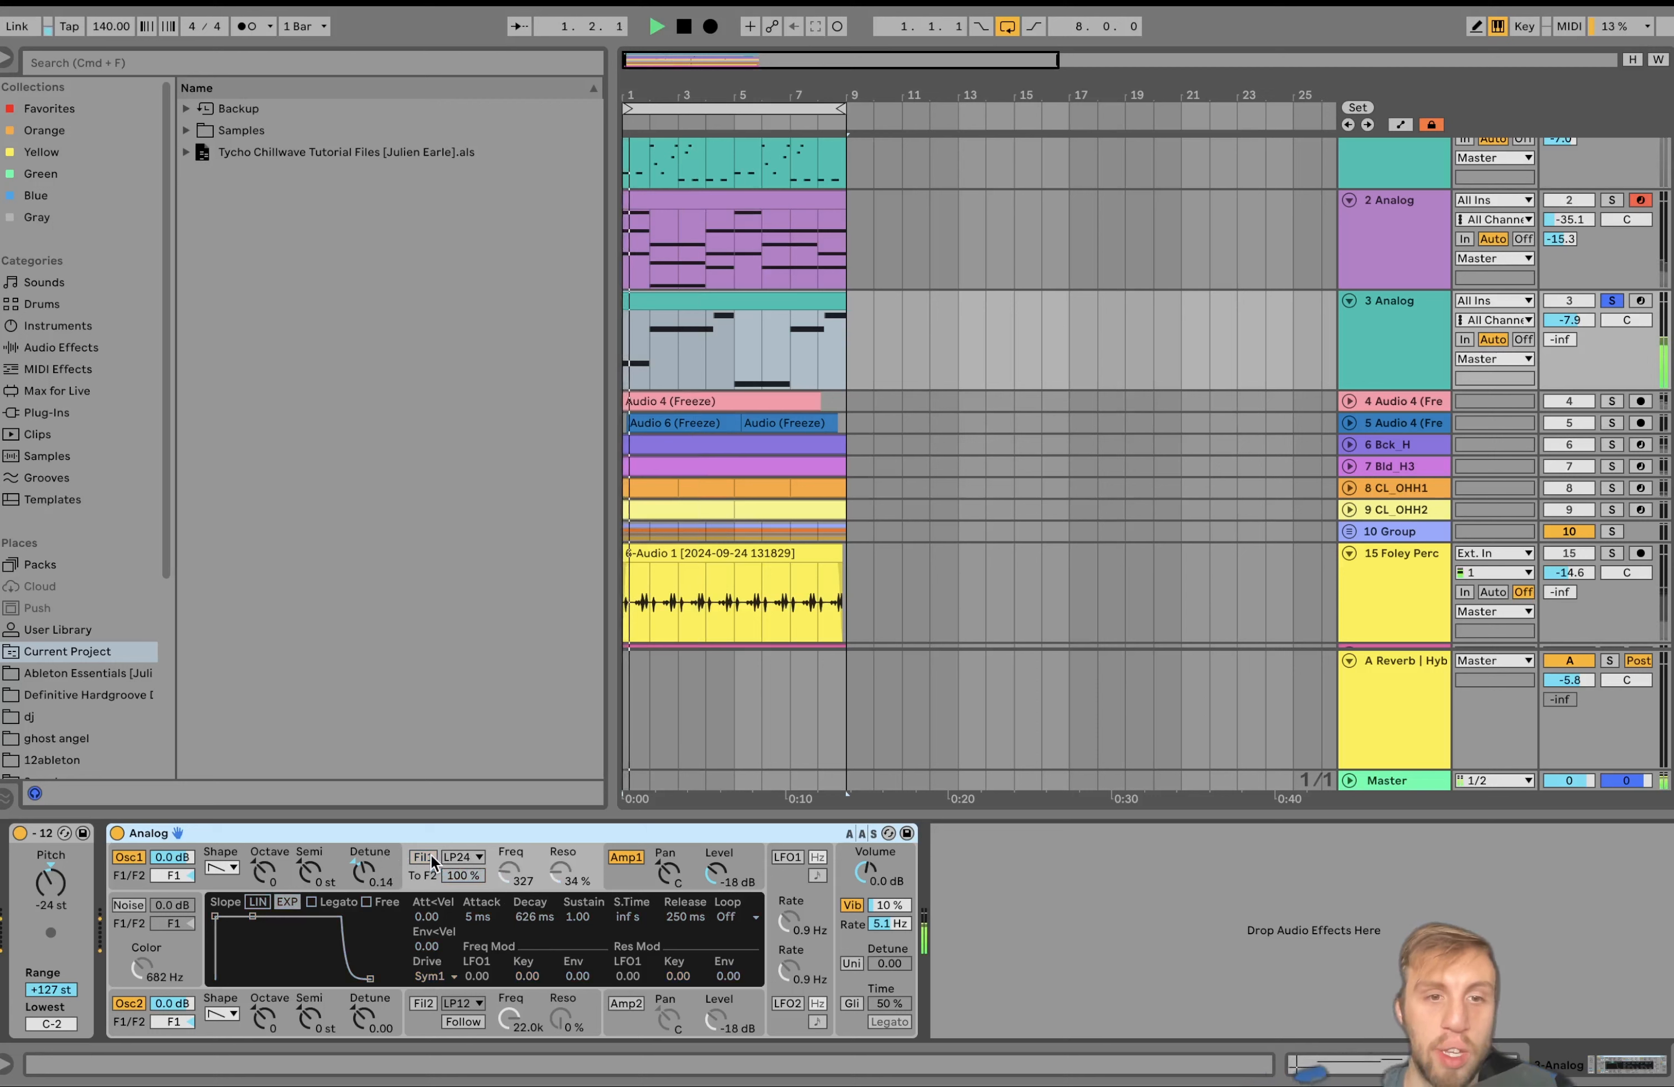
{"action": "key", "text": "space"}
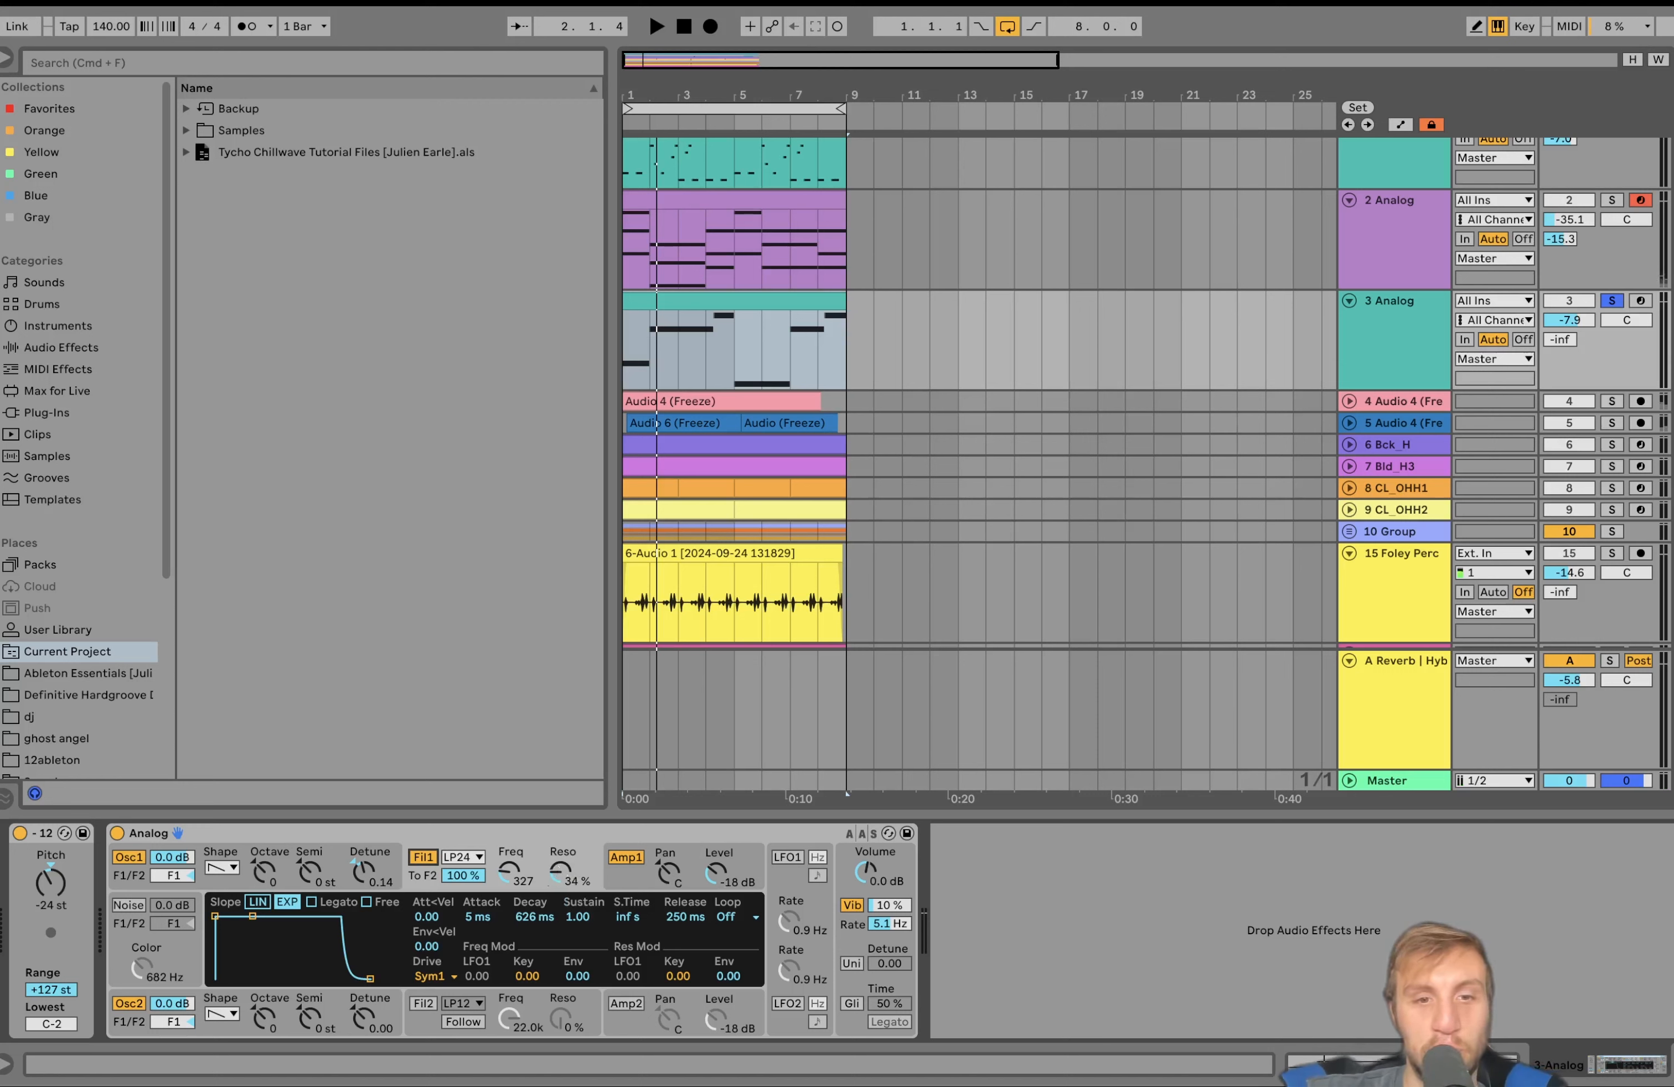
{"action": "key", "text": "space"}
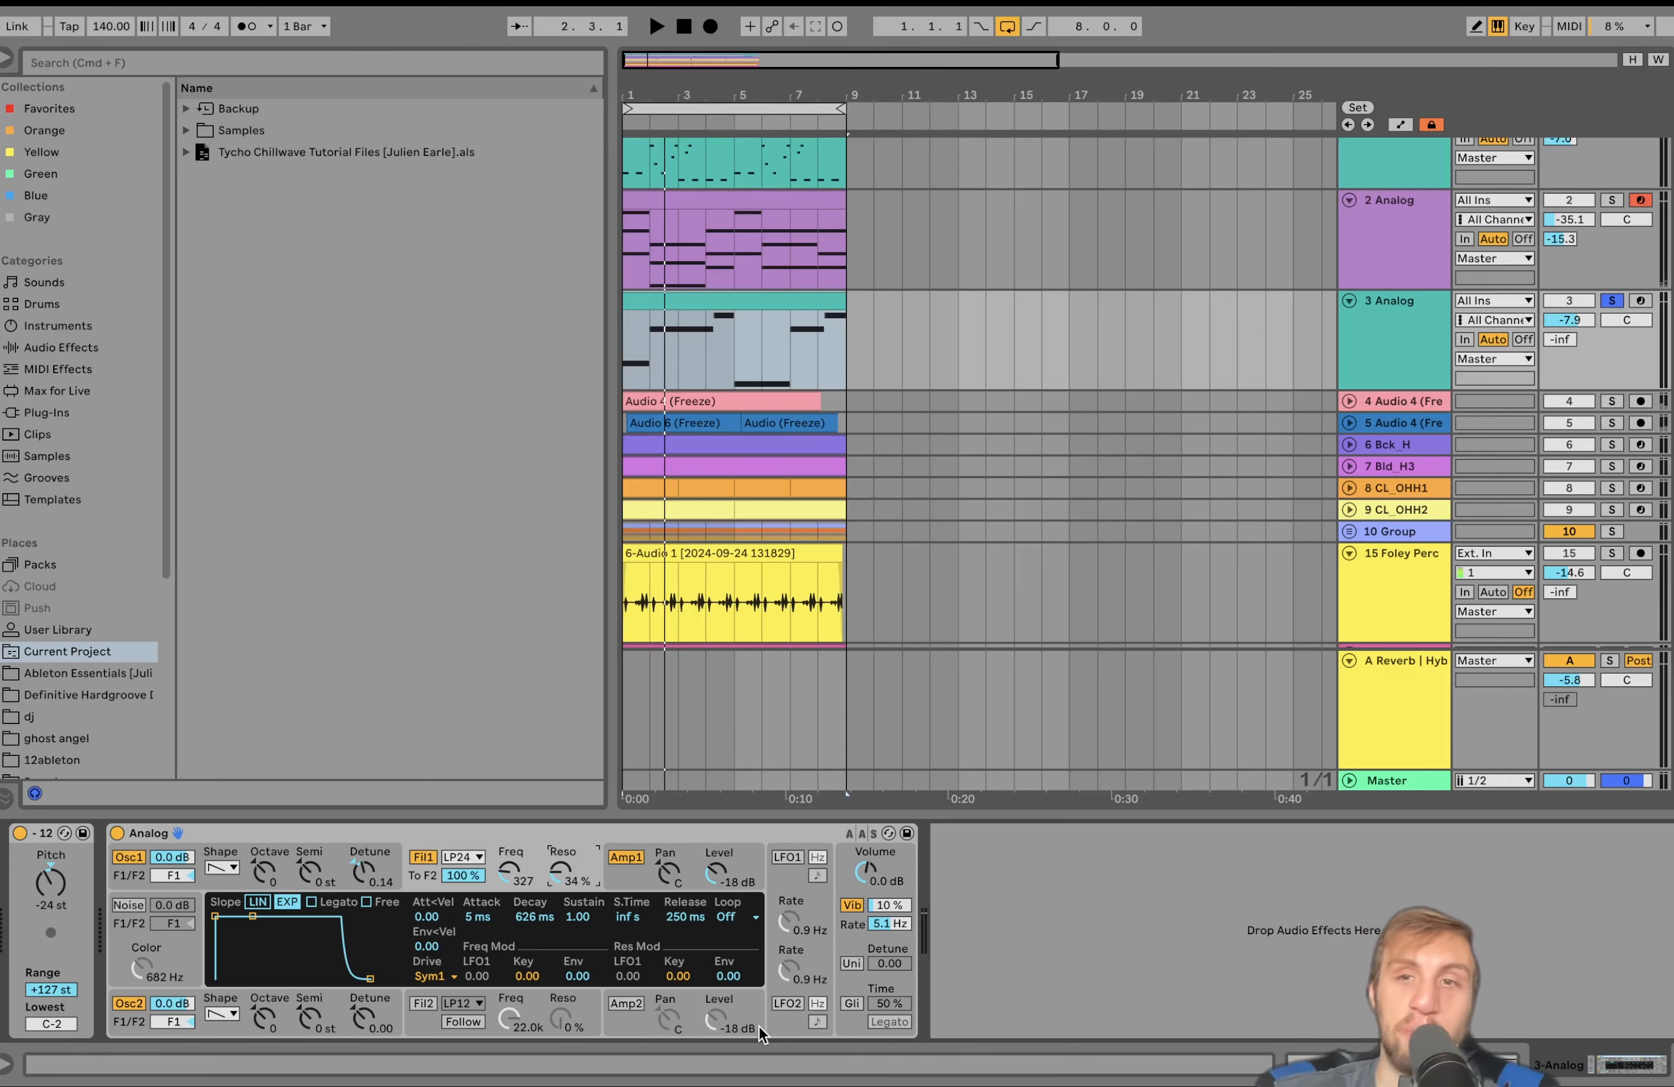
Step: Solo the two frozen audio tracks 4 and 5, play them together from bar 1 and unfold both tracks
{"action": "left_click", "coordinate": [1391, 403]}
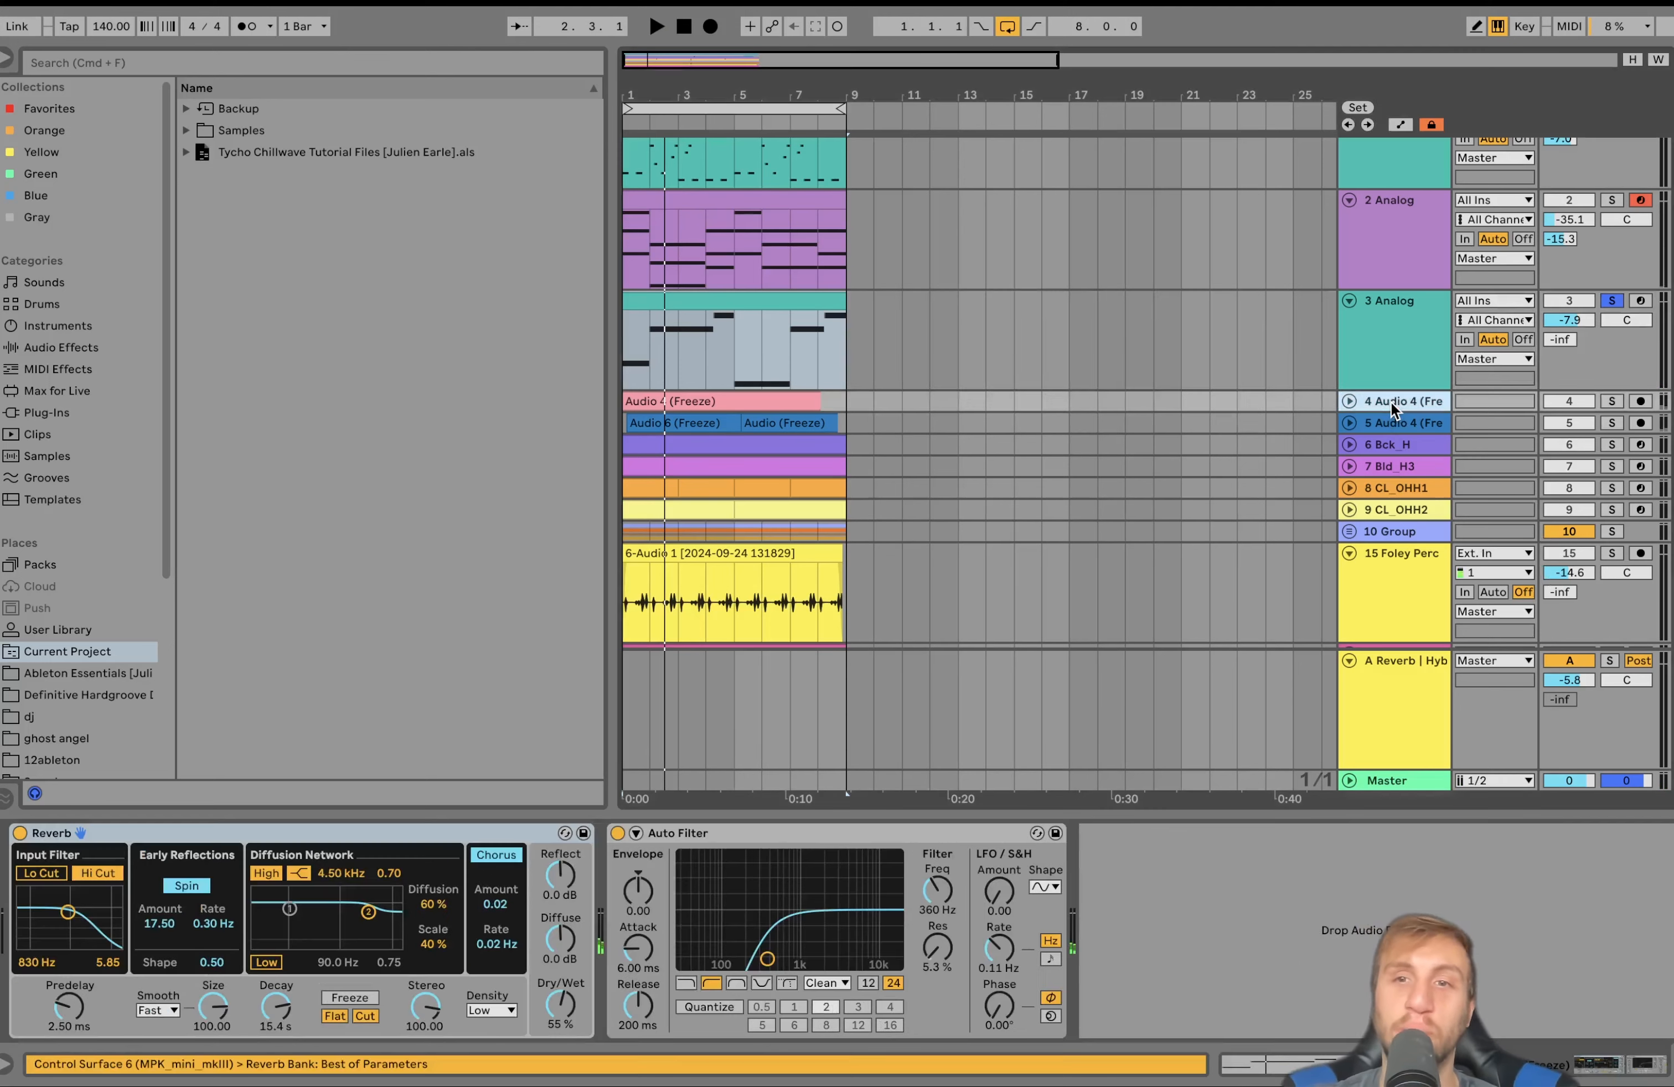
{"action": "scroll", "coordinate": [1392, 404], "scroll_direction": "down", "scroll_amount": 2}
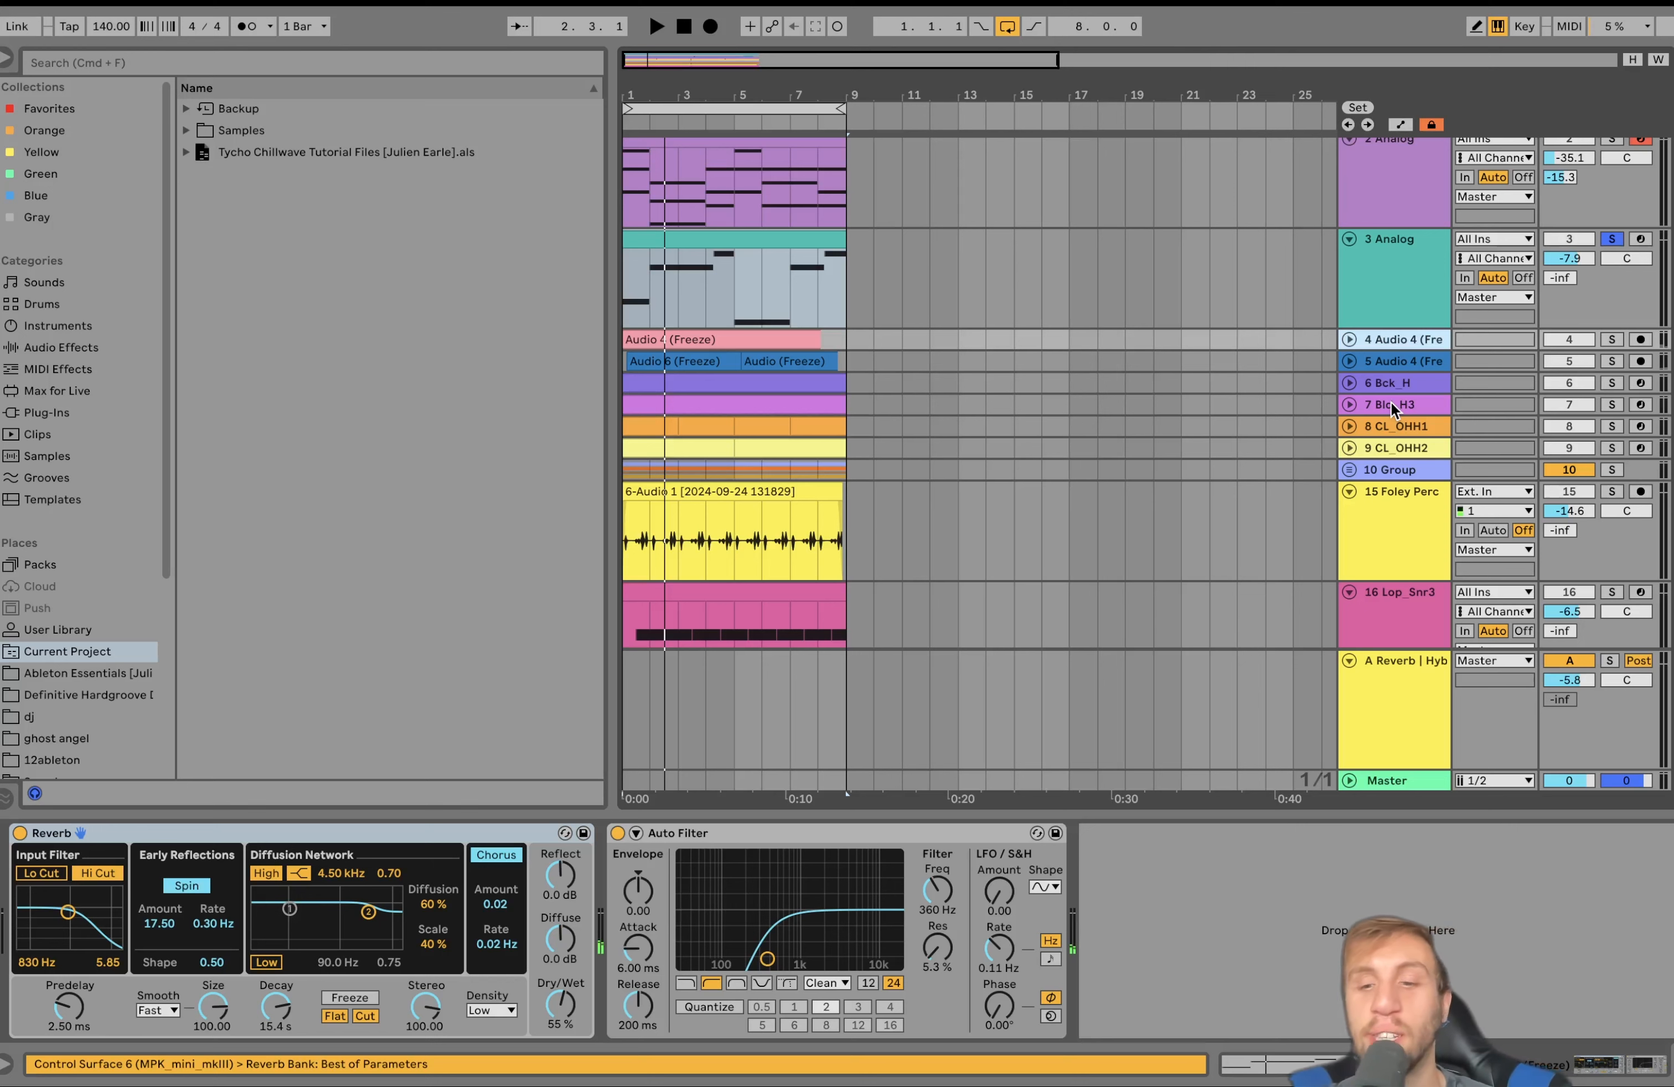
{"action": "left_click", "coordinate": [1394, 362]}
{"action": "left_click", "coordinate": [1611, 362]}
{"action": "key", "text": "space"}
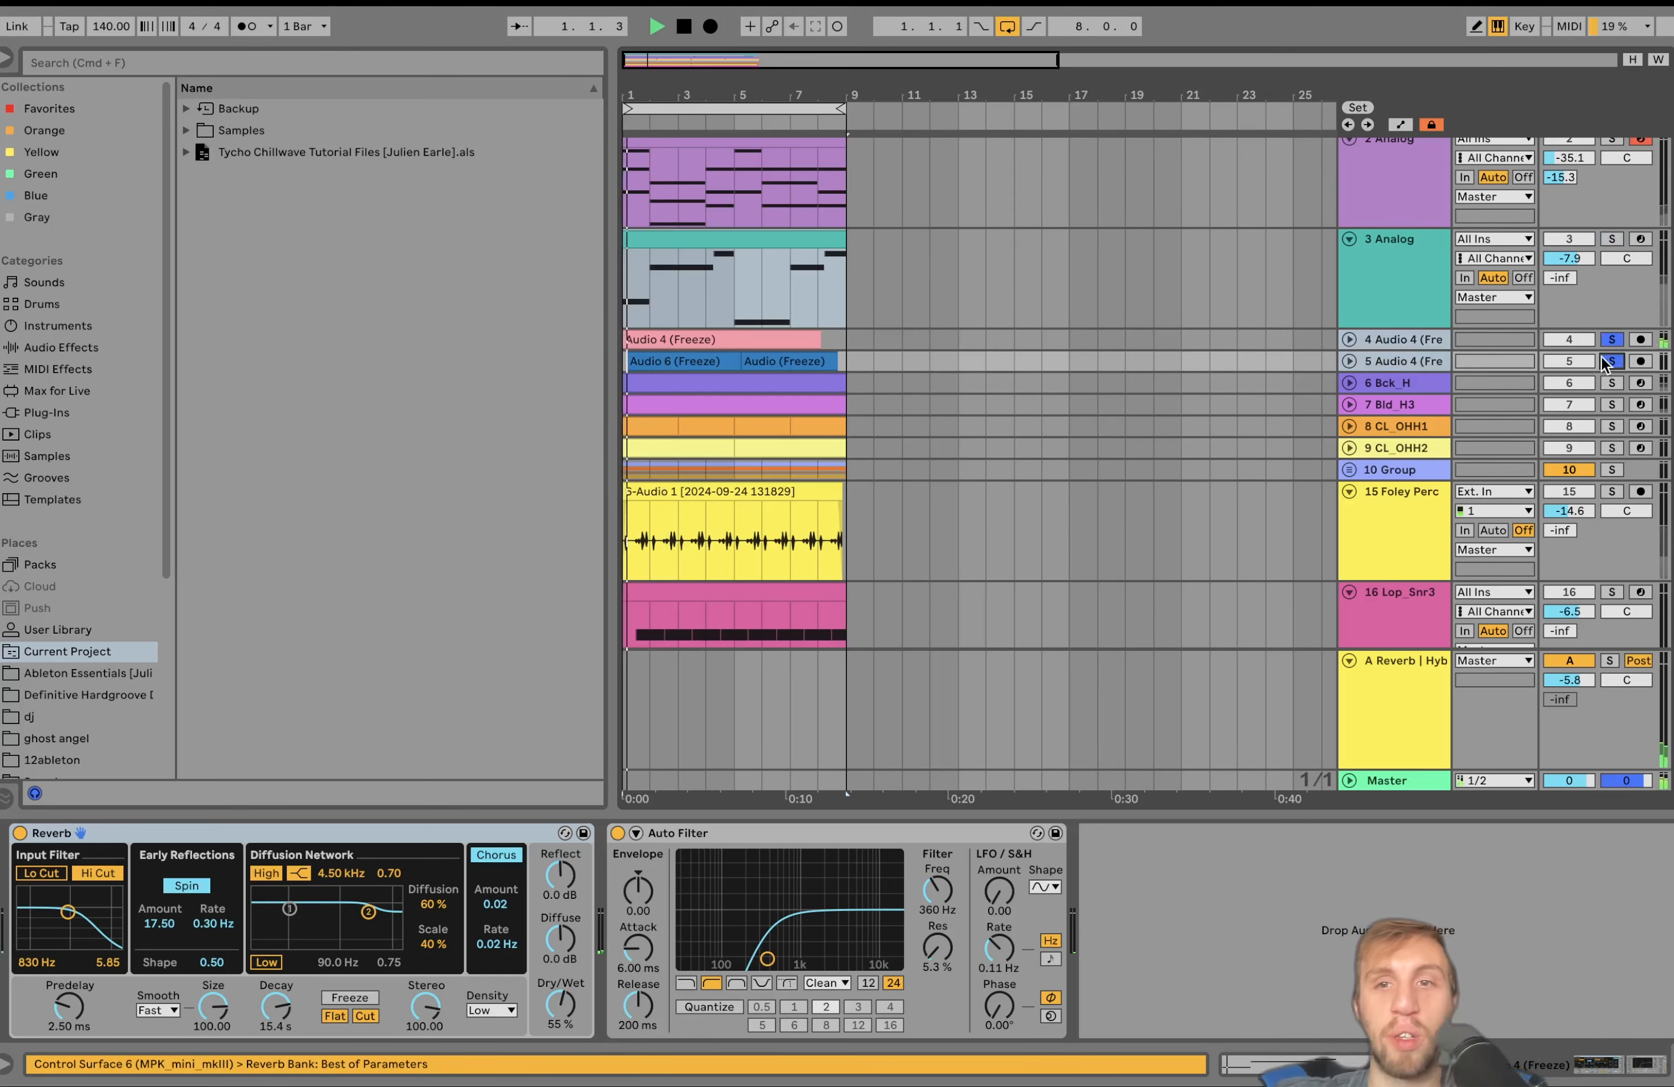
{"action": "left_click", "coordinate": [1350, 361]}
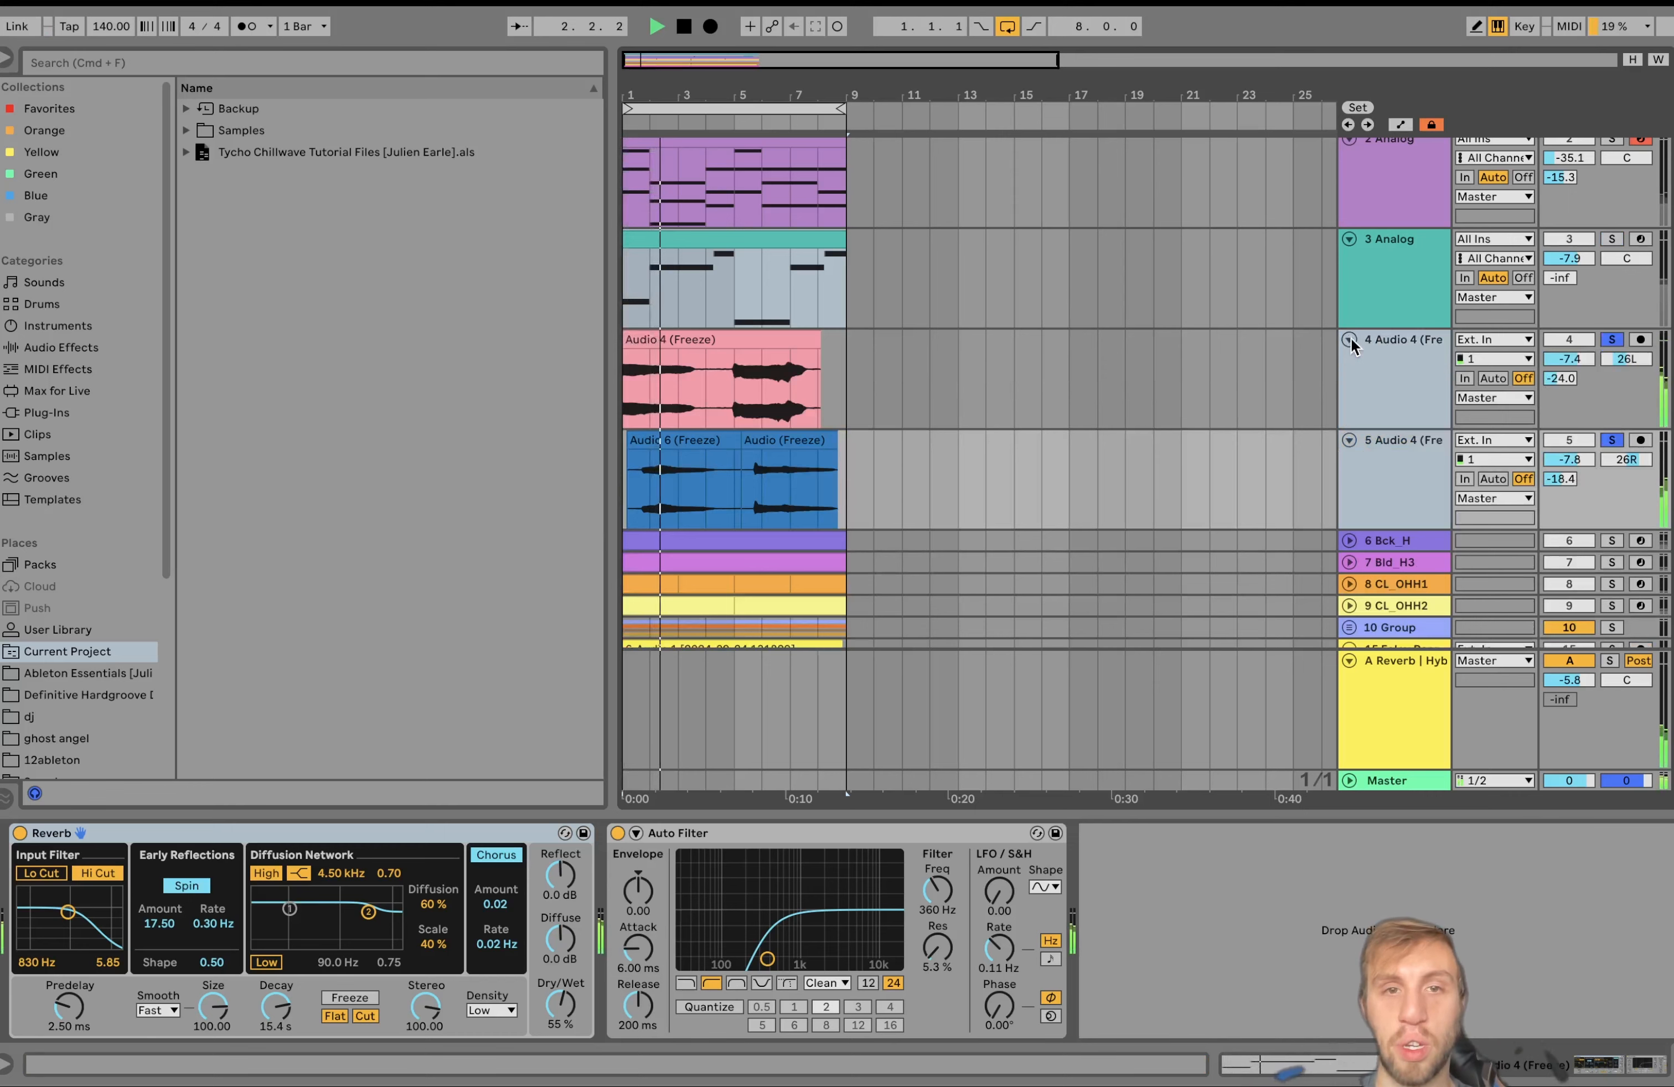
Step: Select only frozen track 4 while both soloed tracks play up to bar 8, and stop playback
{"action": "left_click", "coordinate": [1385, 346]}
{"action": "left_click", "coordinate": [1382, 288]}
{"action": "left_click", "coordinate": [1387, 377]}
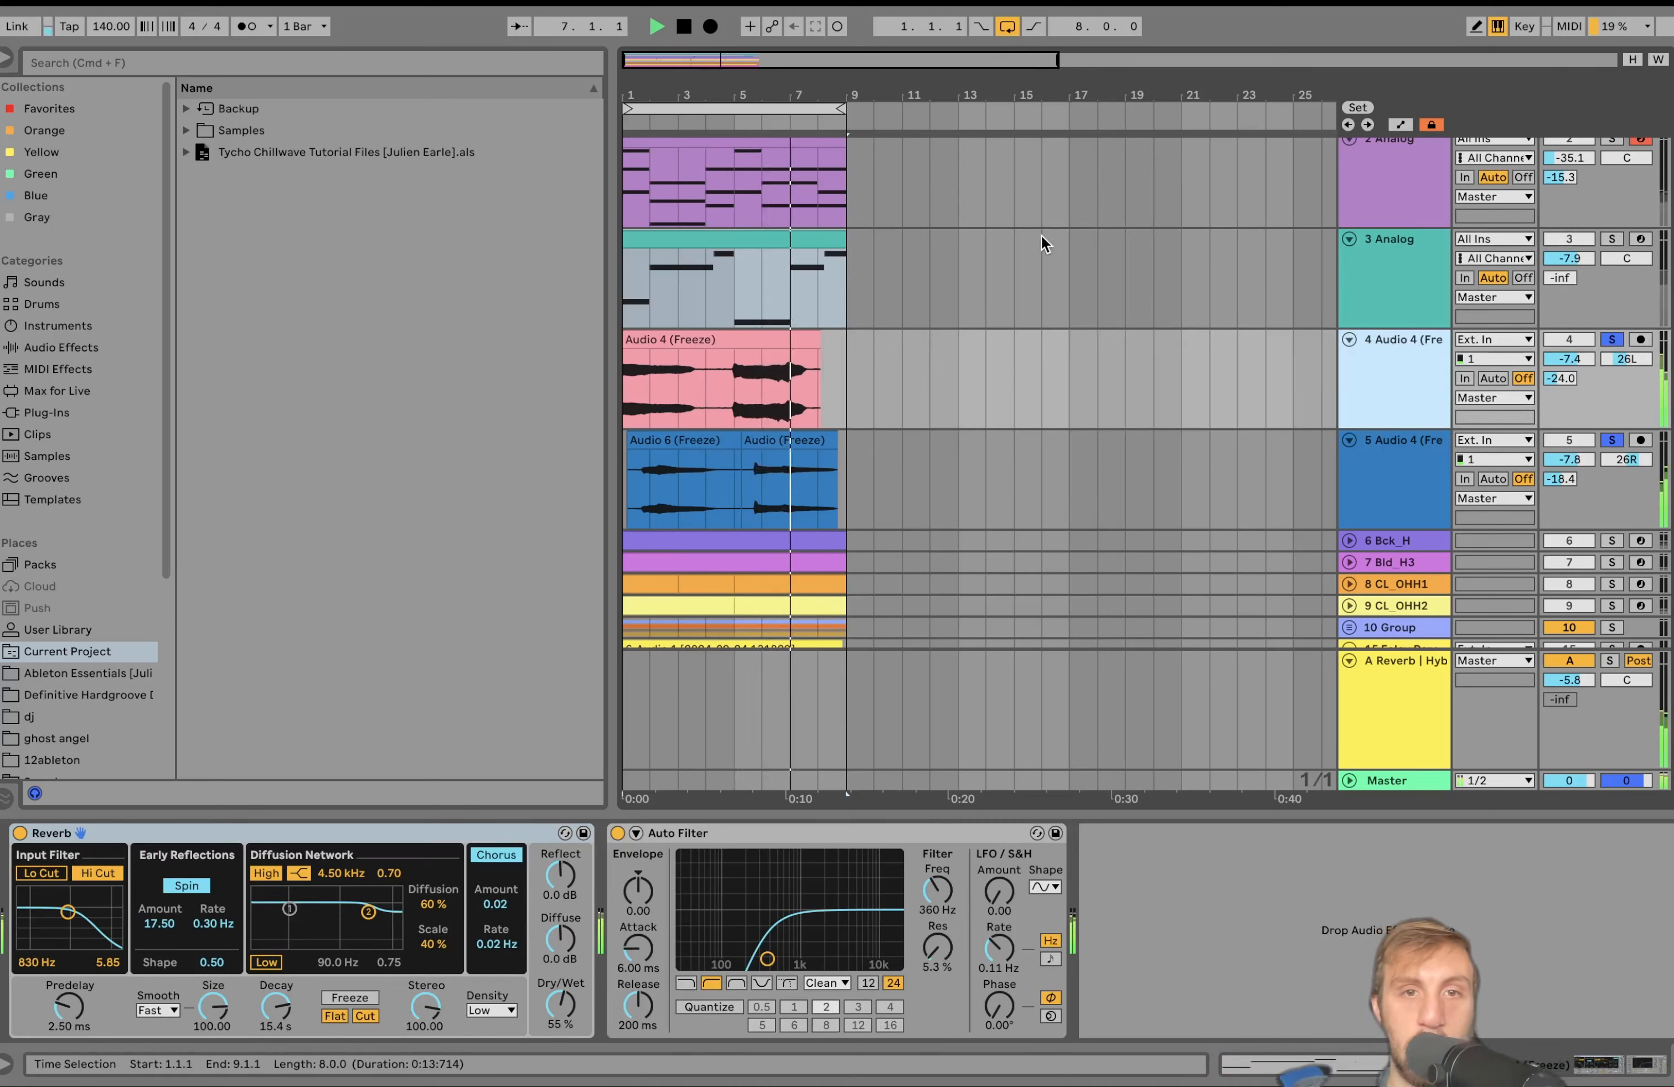
{"action": "key", "text": "space"}
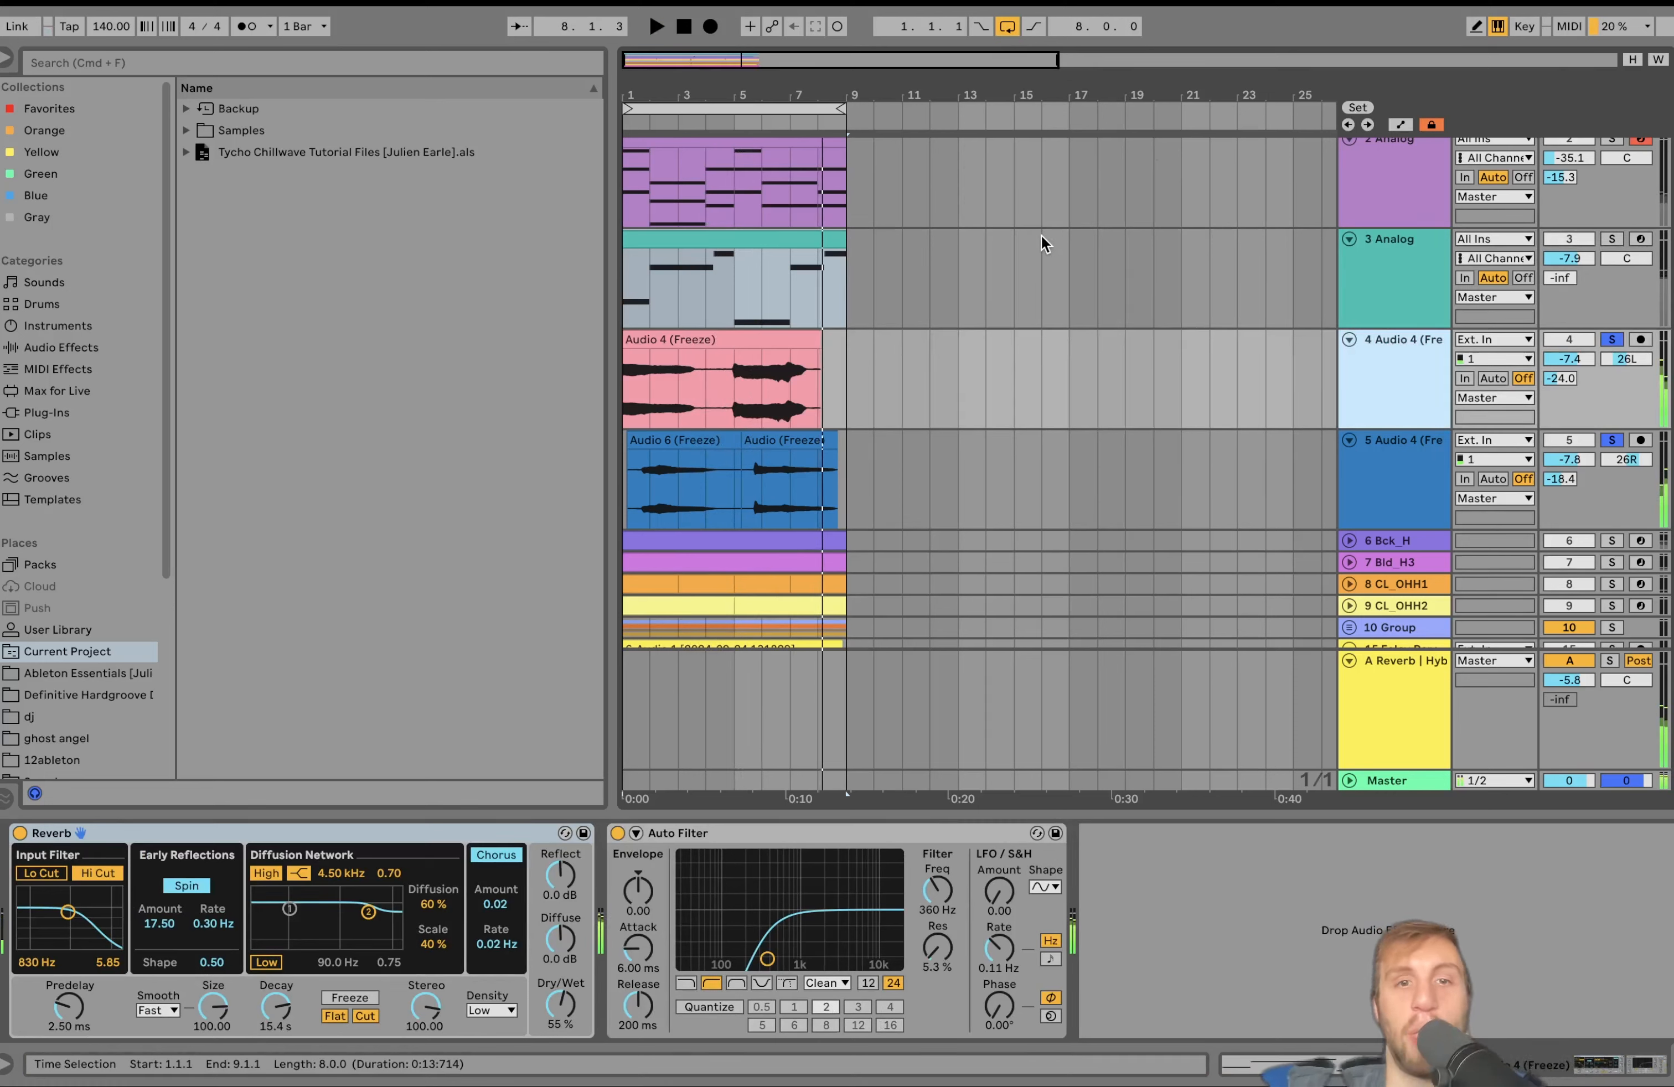
Step: Bypass the Reverb and Auto Filter on tracks 4 and 5 plus the A Reverb return, and play both tracks dry
{"action": "left_click", "coordinate": [619, 833]}
{"action": "left_click", "coordinate": [618, 833]}
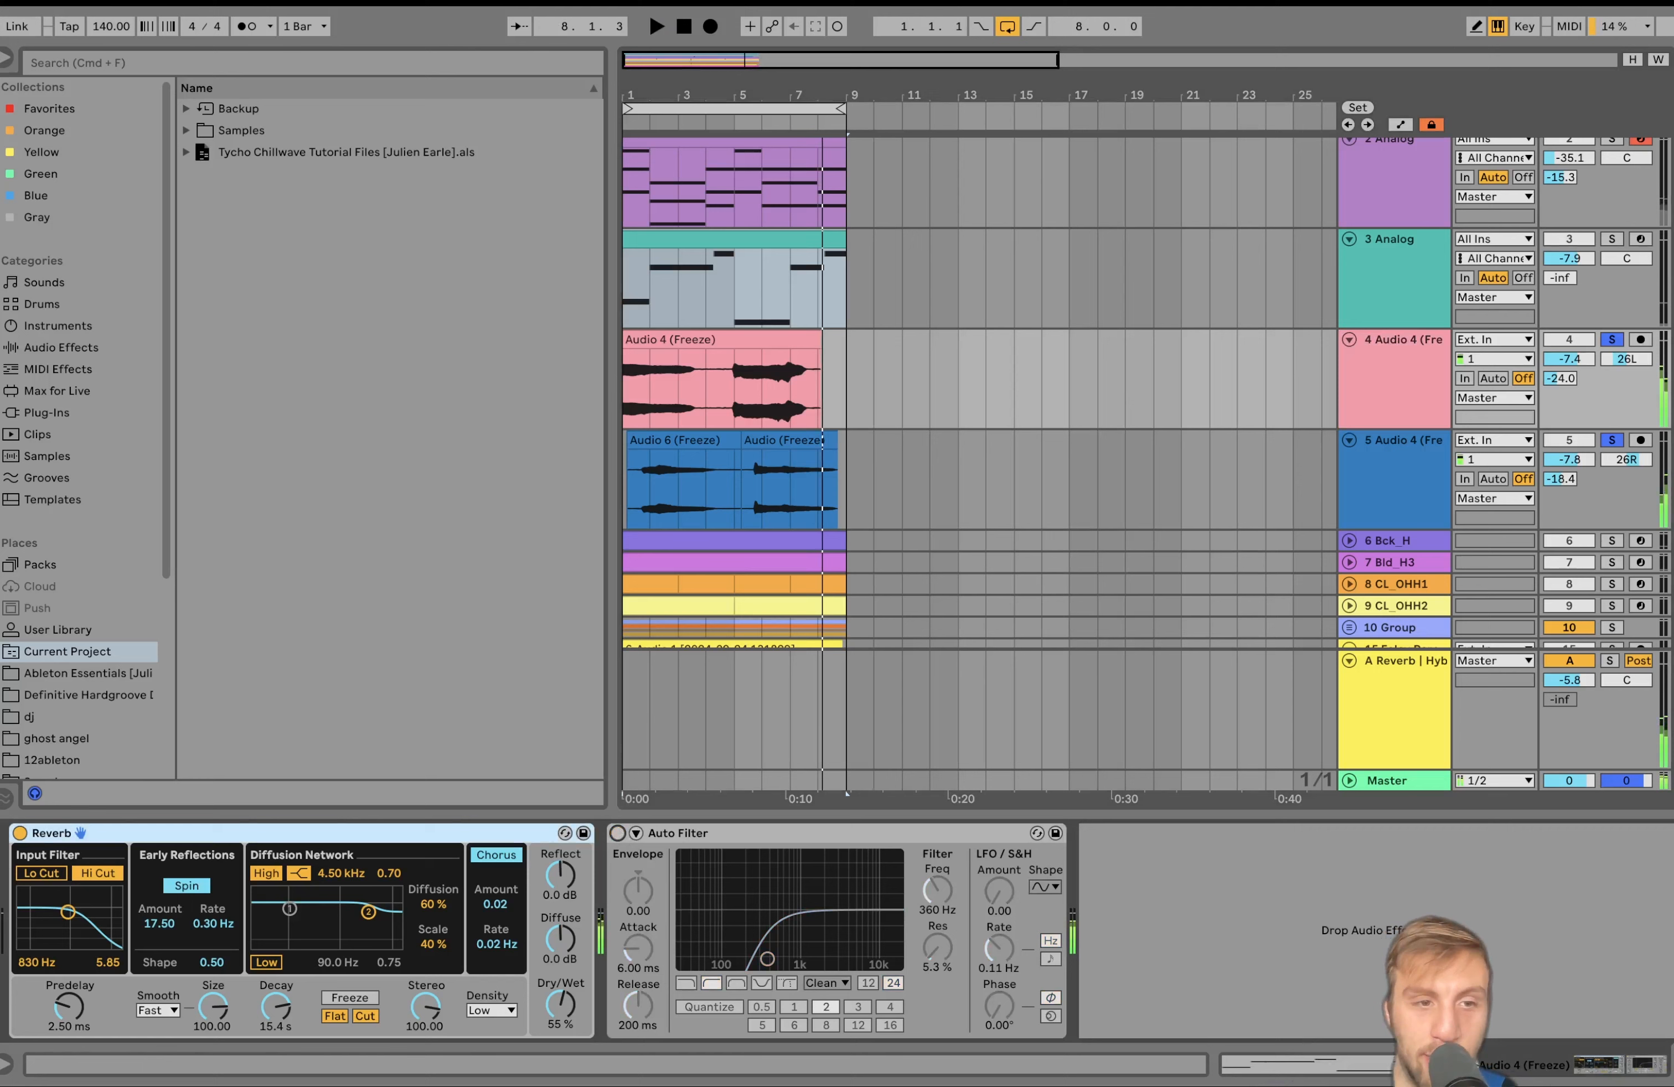
{"action": "left_click", "coordinate": [20, 833]}
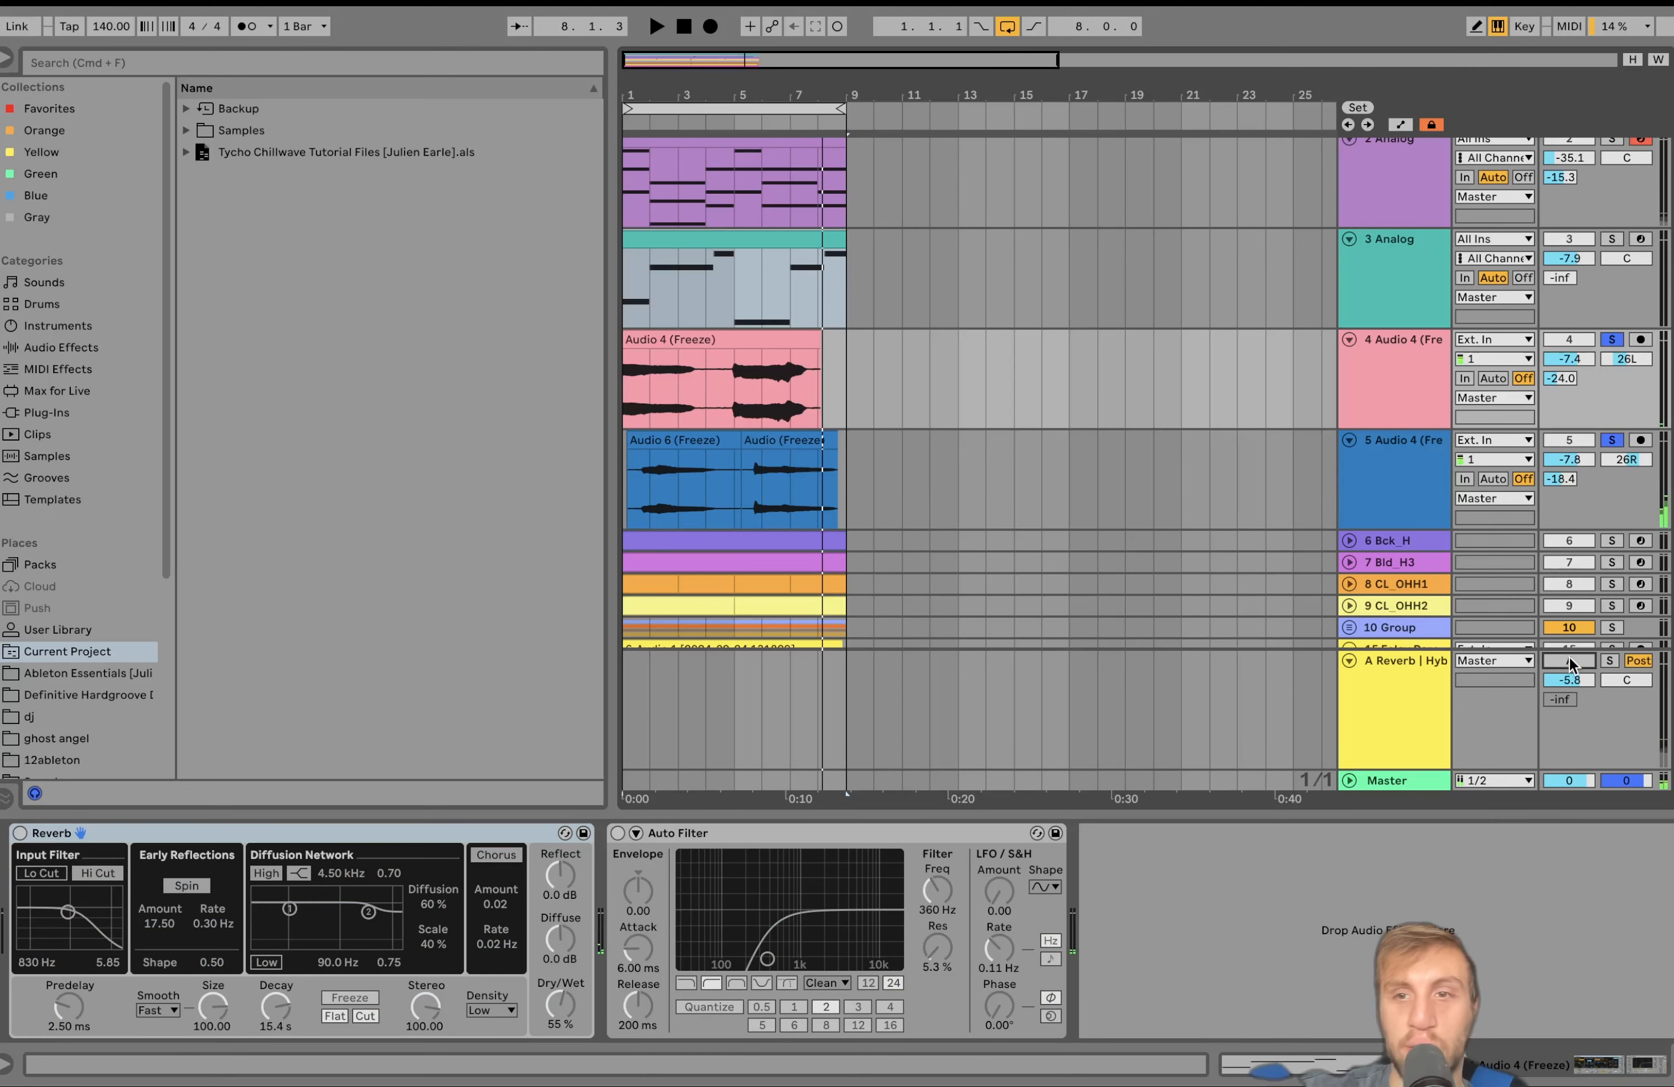
{"action": "left_click", "coordinate": [1413, 502]}
{"action": "left_click", "coordinate": [619, 834]}
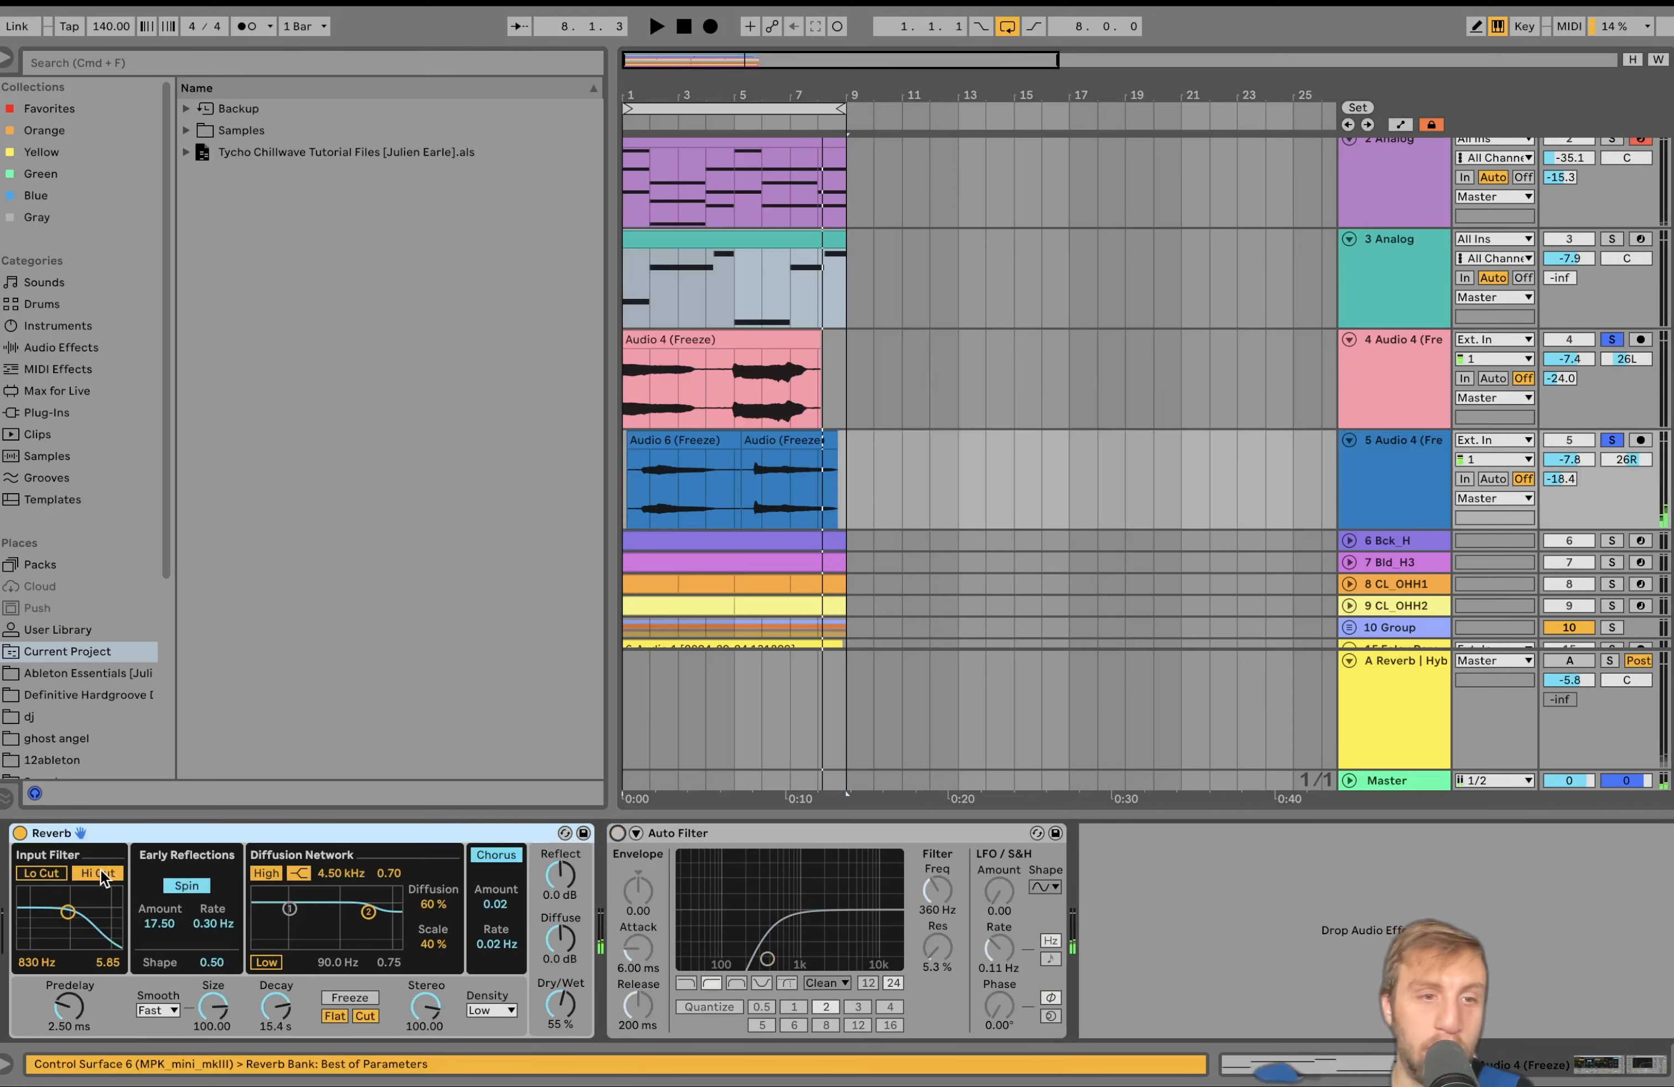
{"action": "left_click", "coordinate": [20, 833]}
{"action": "key", "text": "space"}
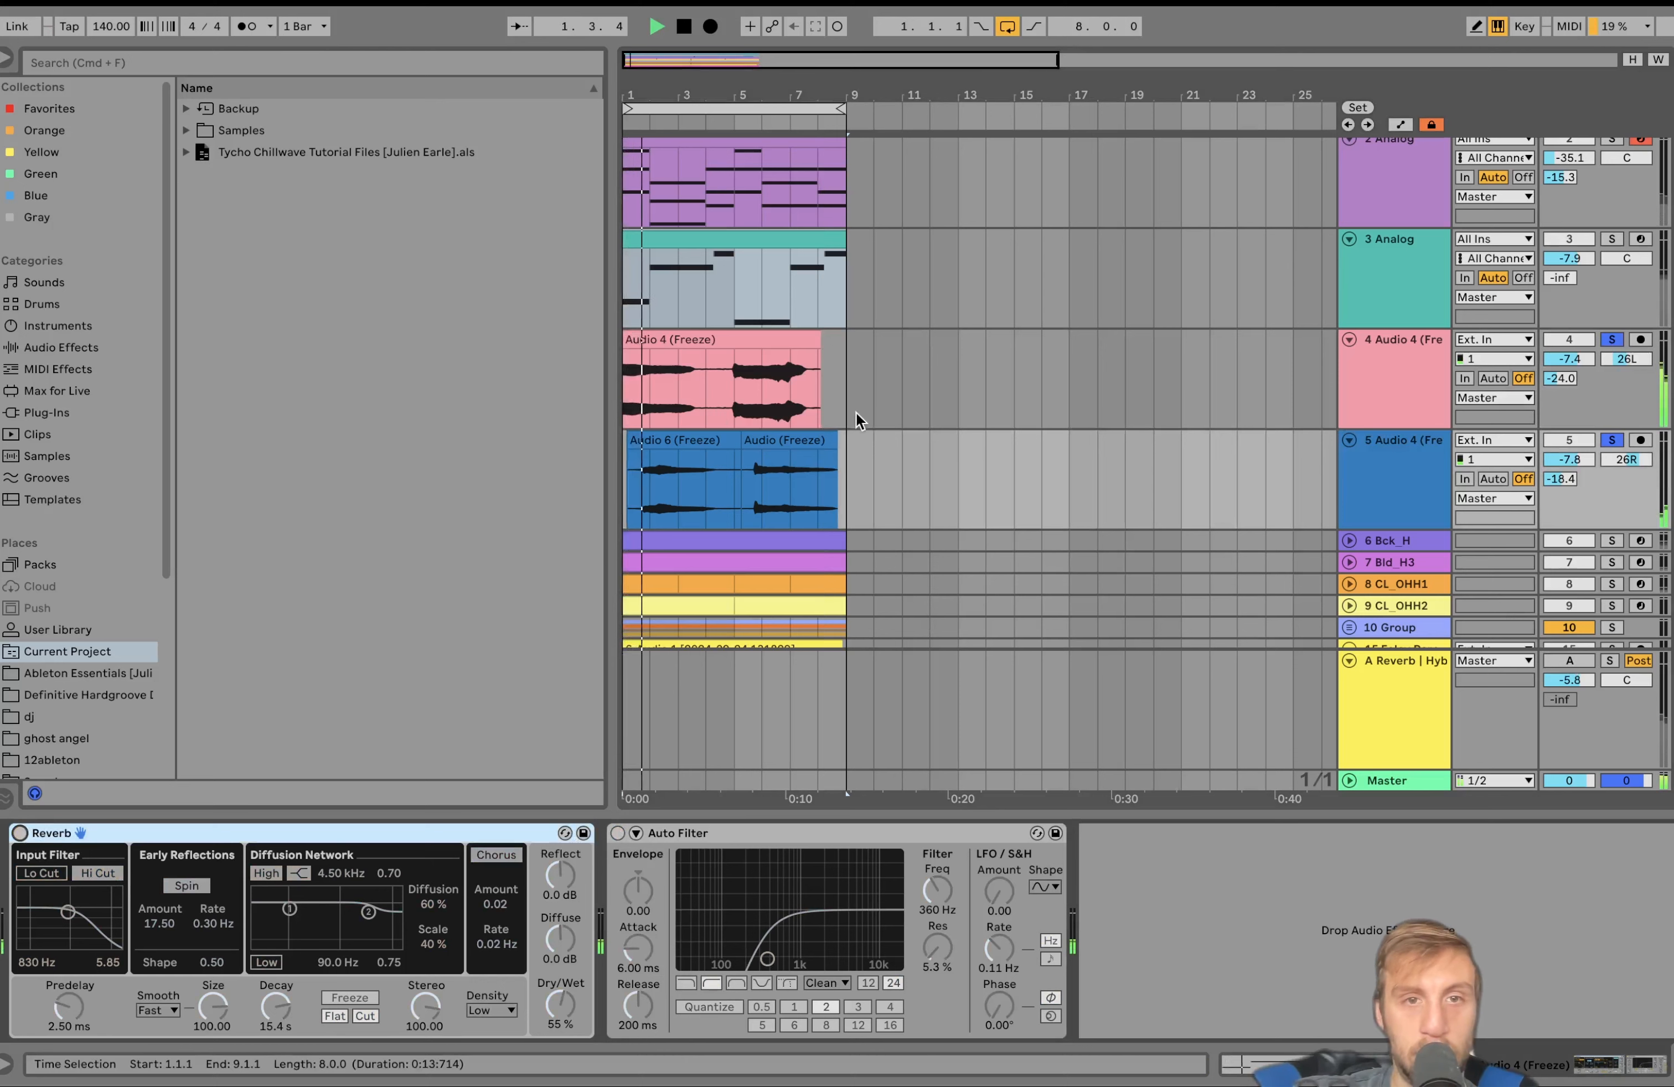
{"action": "left_click", "coordinate": [1382, 453]}
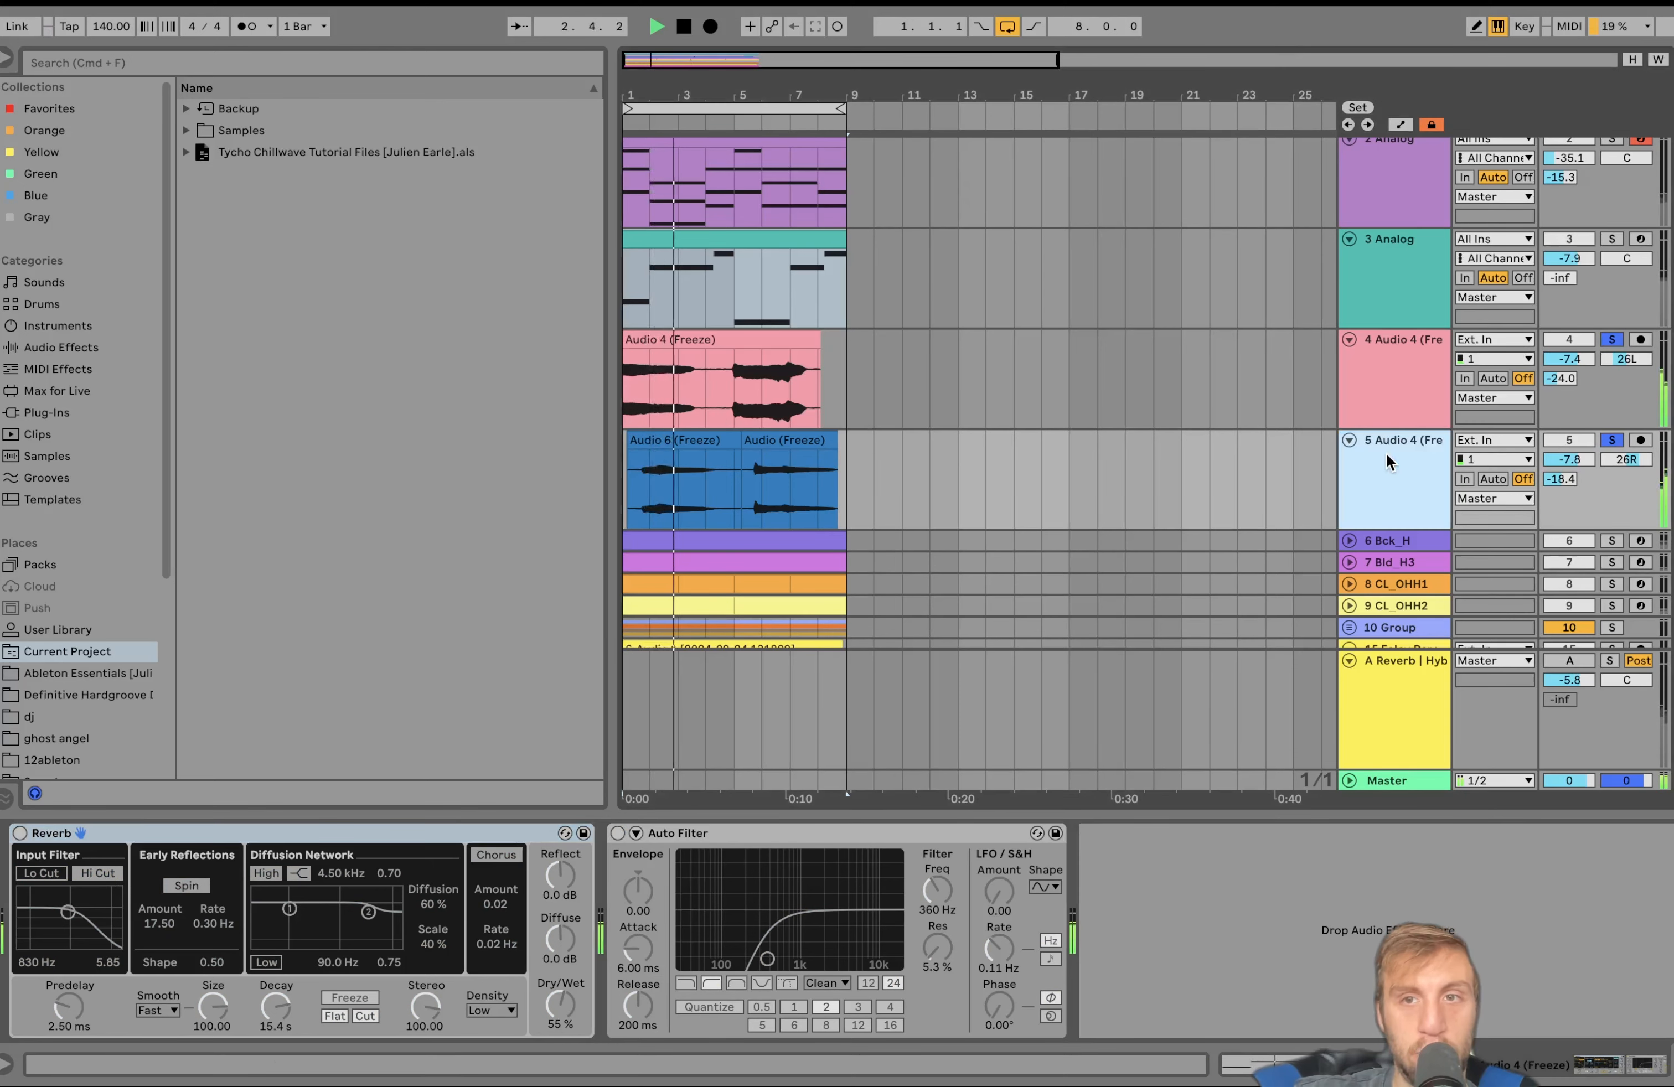
Step: Mark bar 5 in the frozen clips on tracks 4 and 5, and select the whole Audio 4 (Freeze) clip
{"action": "left_click", "coordinate": [737, 413]}
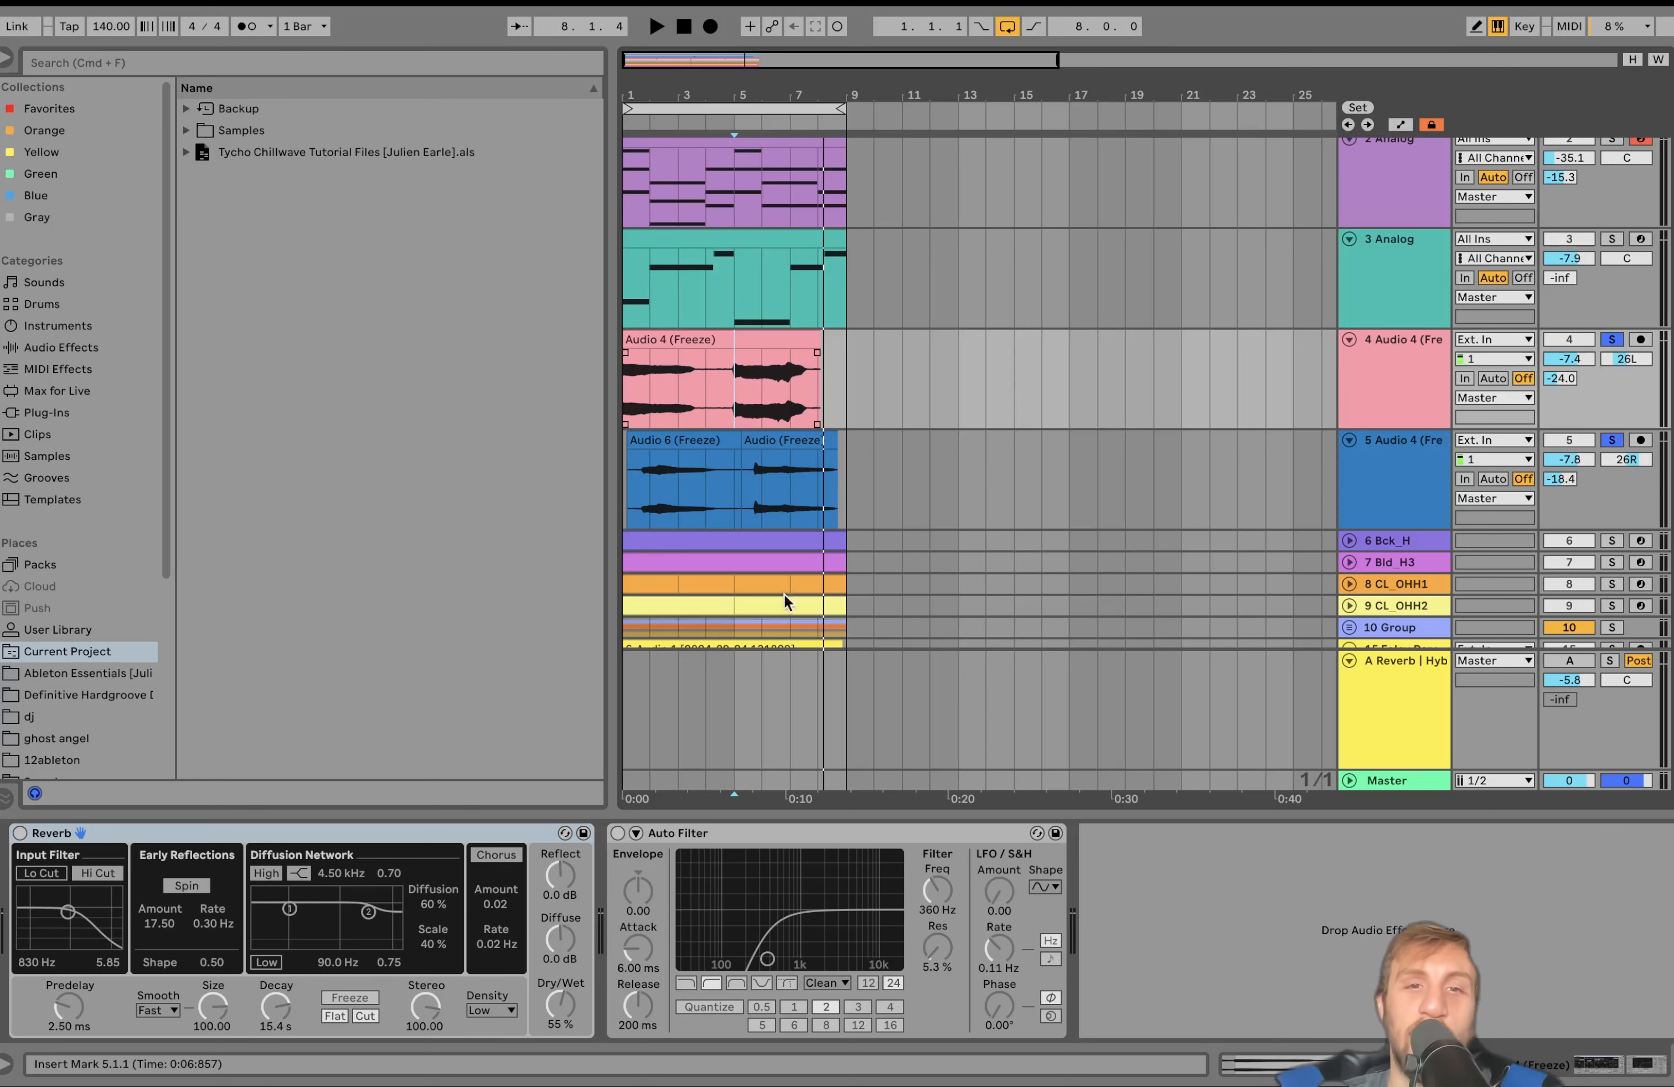
{"action": "left_click", "coordinate": [739, 493], "text": "shift"}
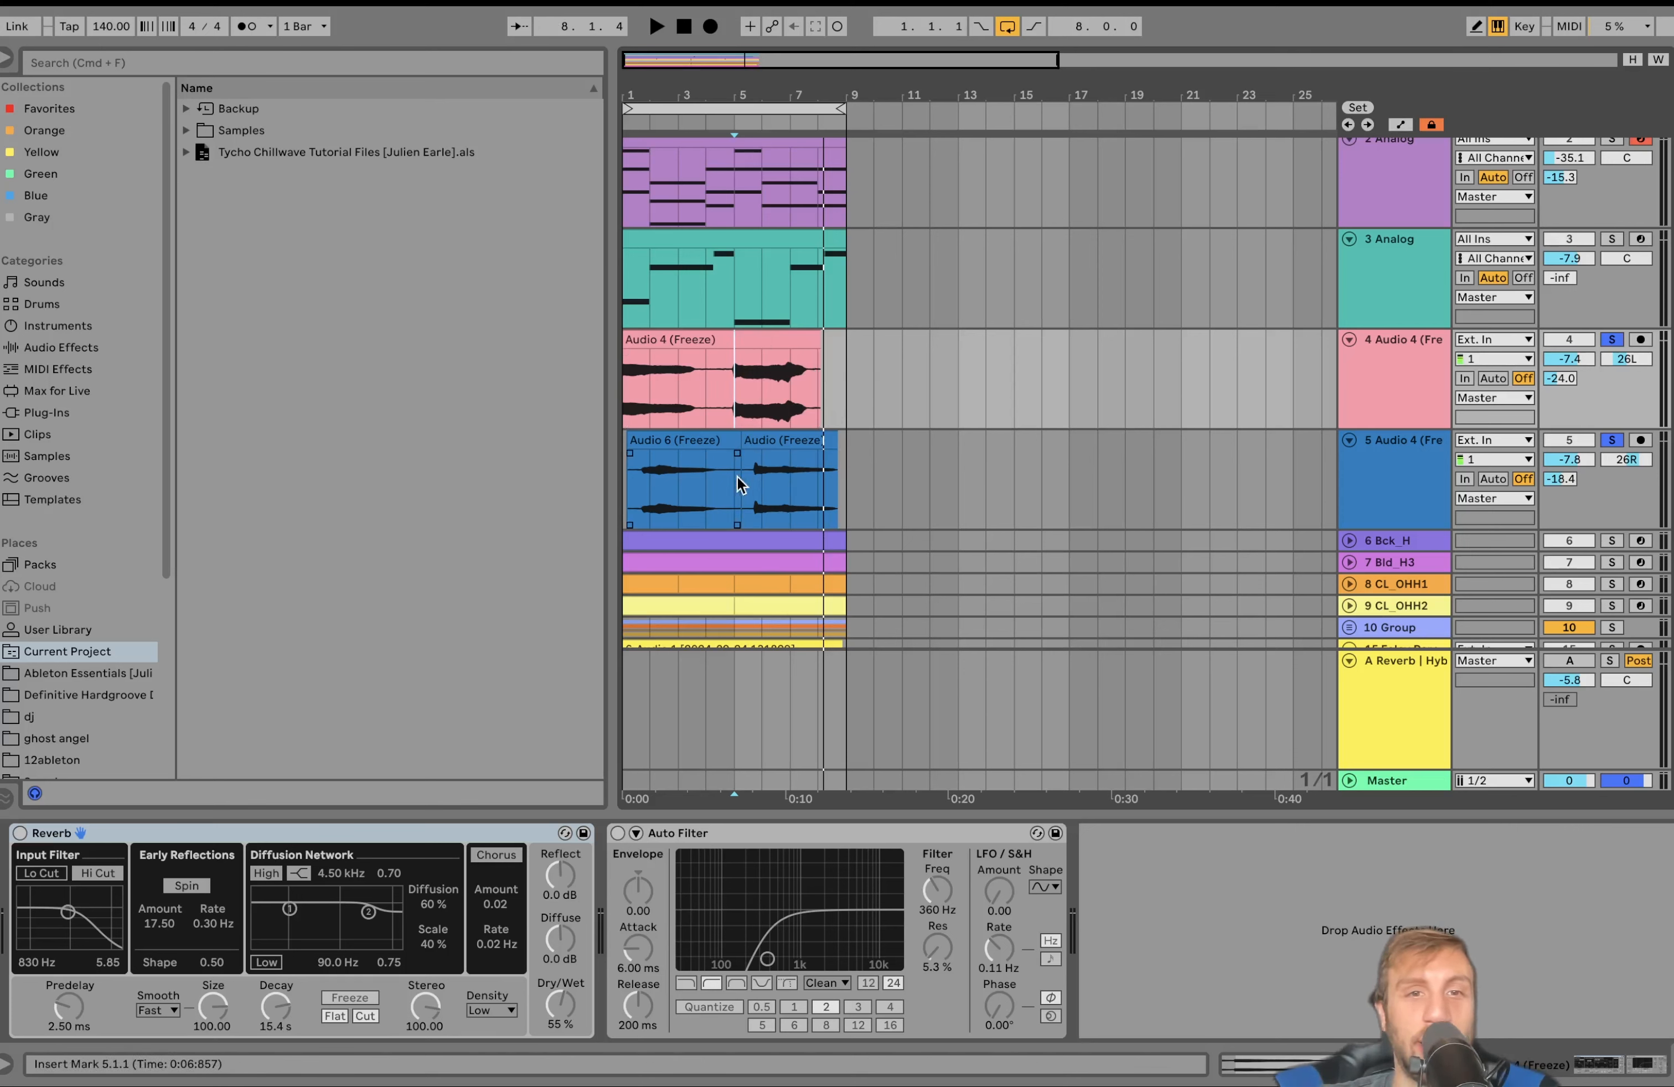
{"action": "left_click", "coordinate": [737, 484]}
{"action": "left_click", "coordinate": [669, 342]}
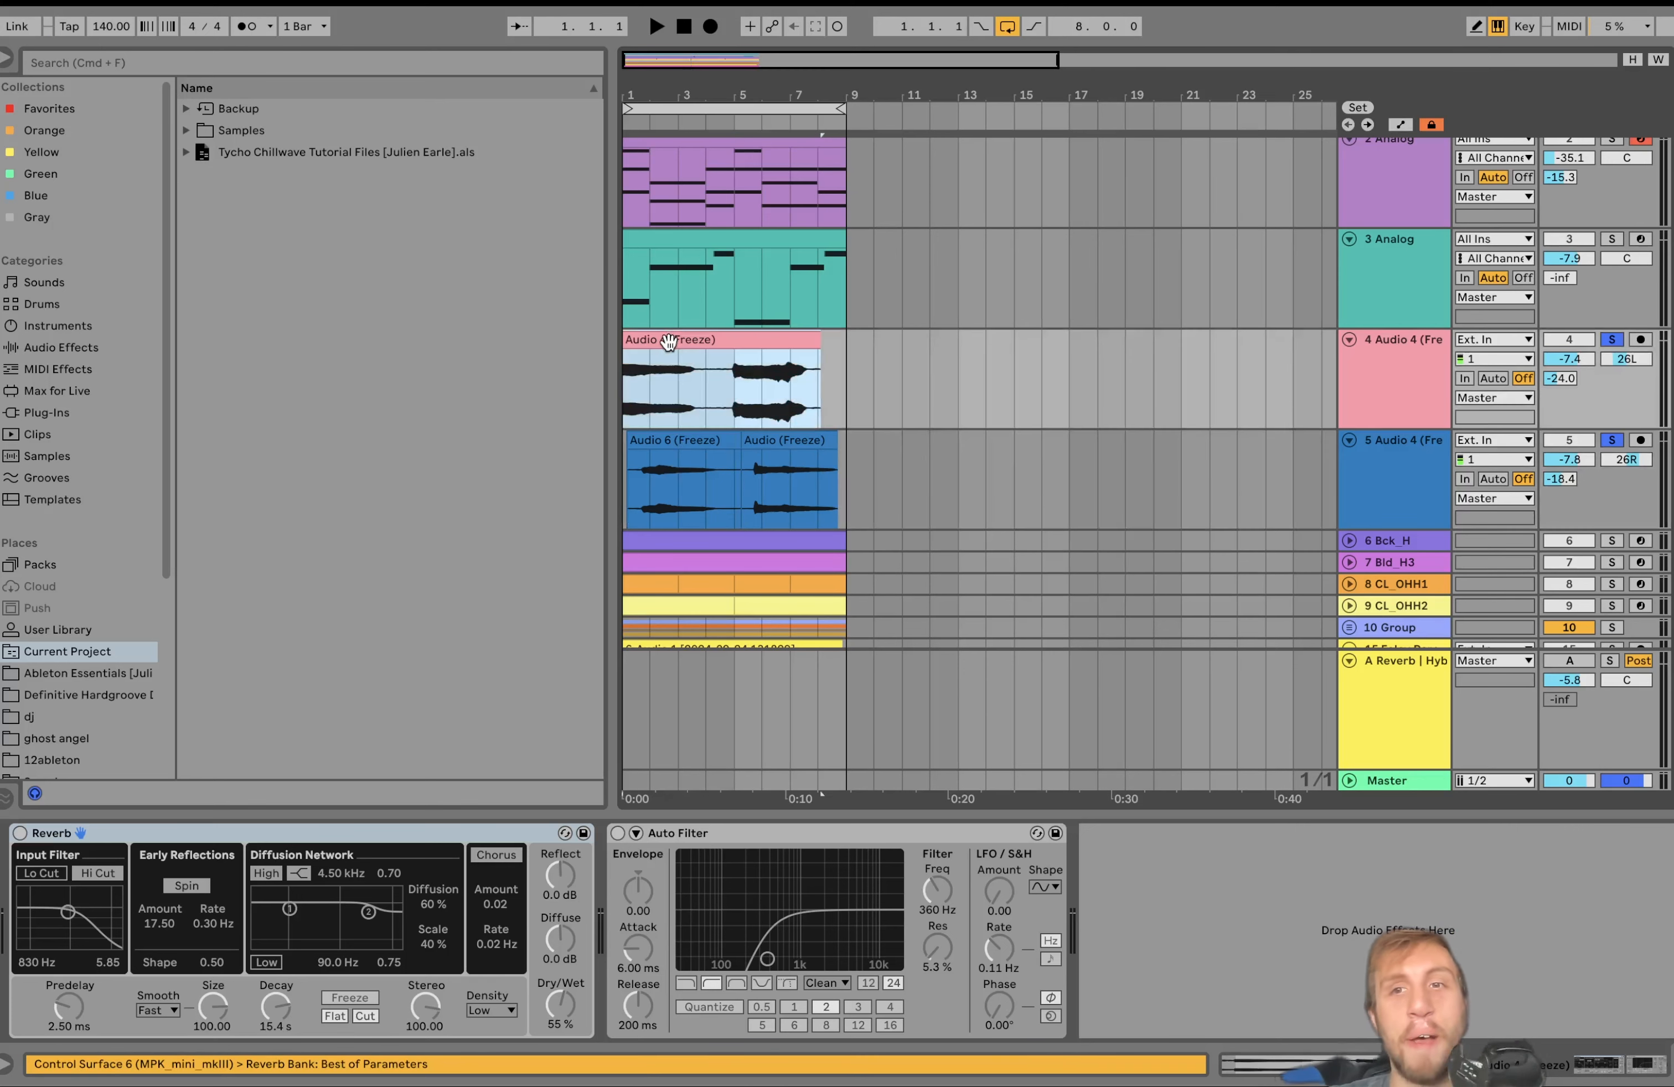
Step: Re-enable the Reverb and Auto Filter on frozen tracks 4 and 5, playing a short passage in between
{"action": "left_click", "coordinate": [20, 833]}
{"action": "key", "text": "space"}
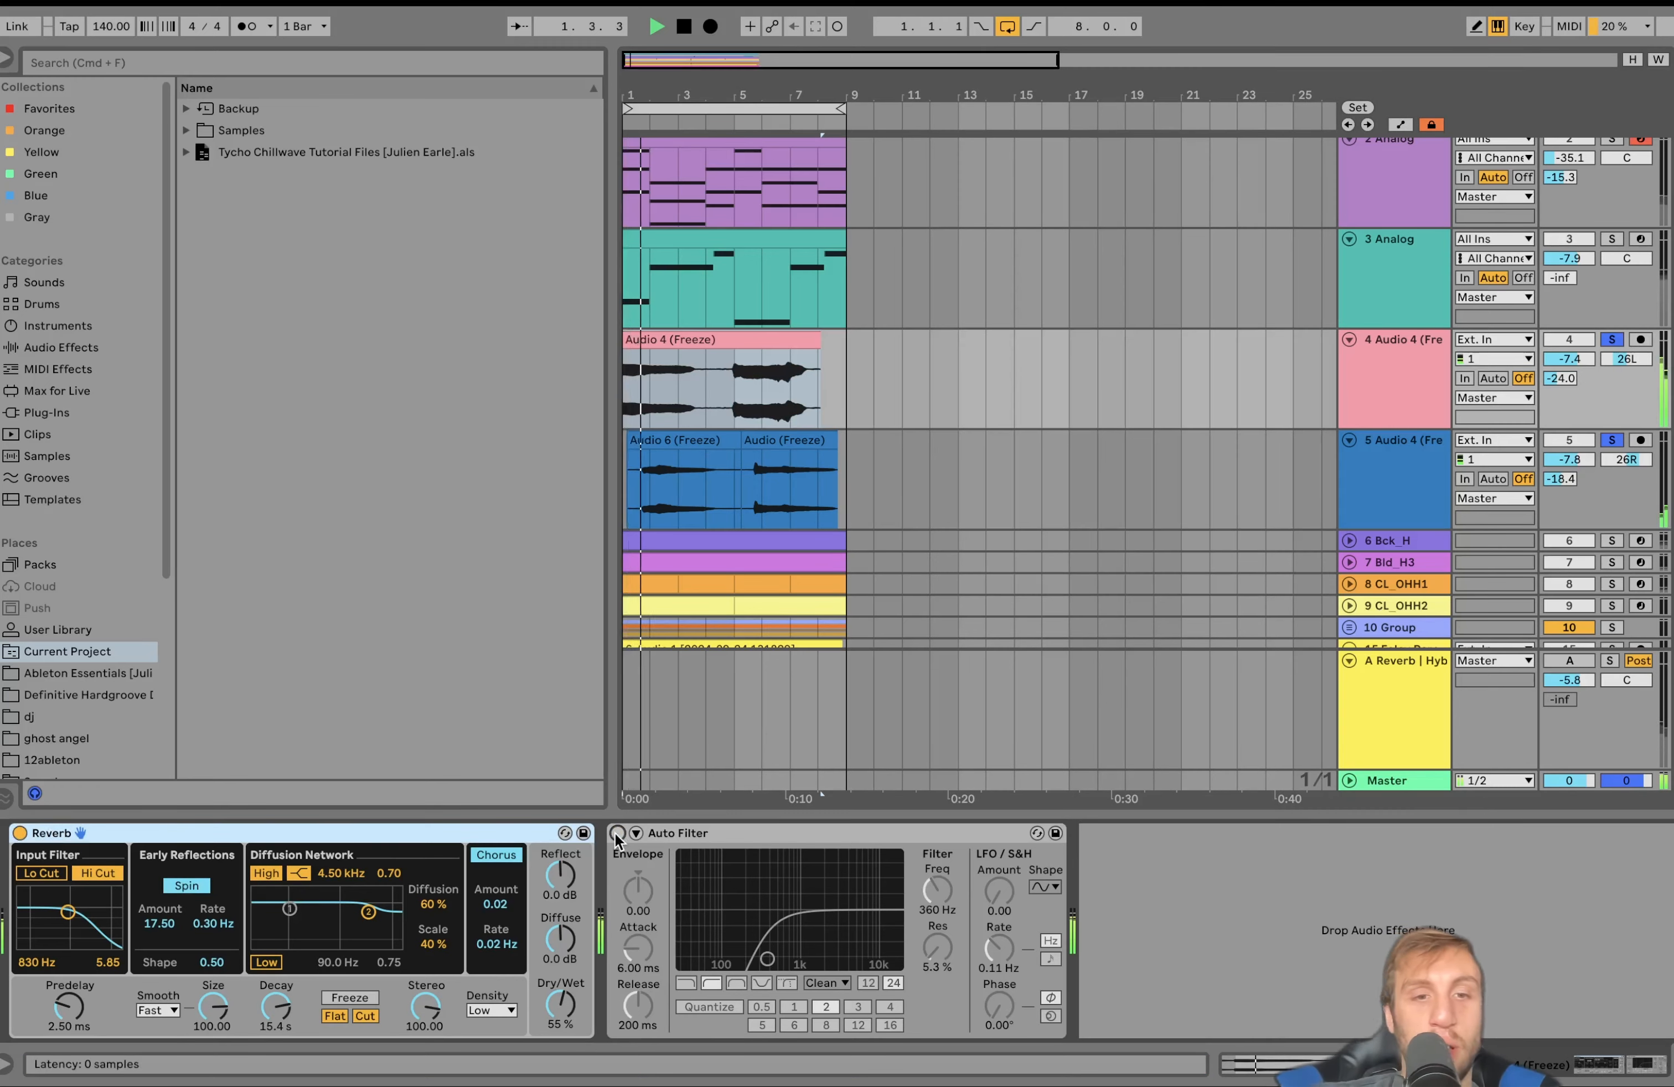
{"action": "key", "text": "space"}
{"action": "left_click", "coordinate": [1385, 507]}
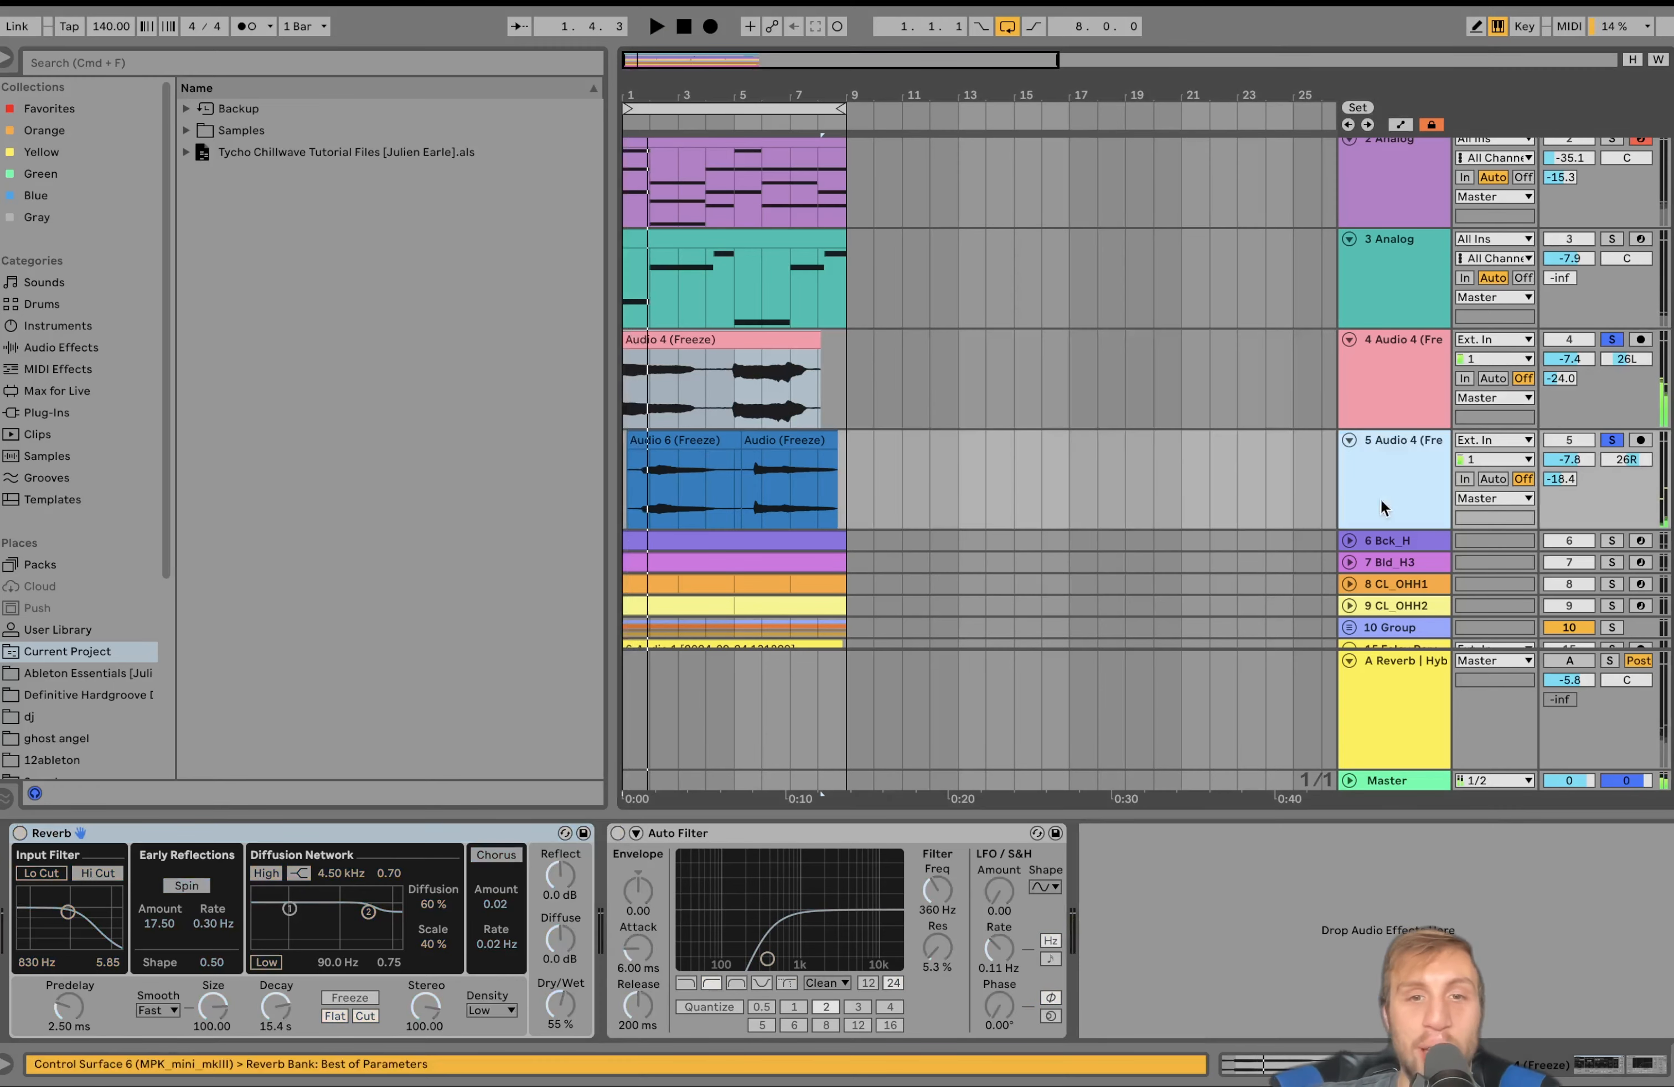
{"action": "left_click", "coordinate": [618, 833]}
{"action": "left_click", "coordinate": [20, 834]}
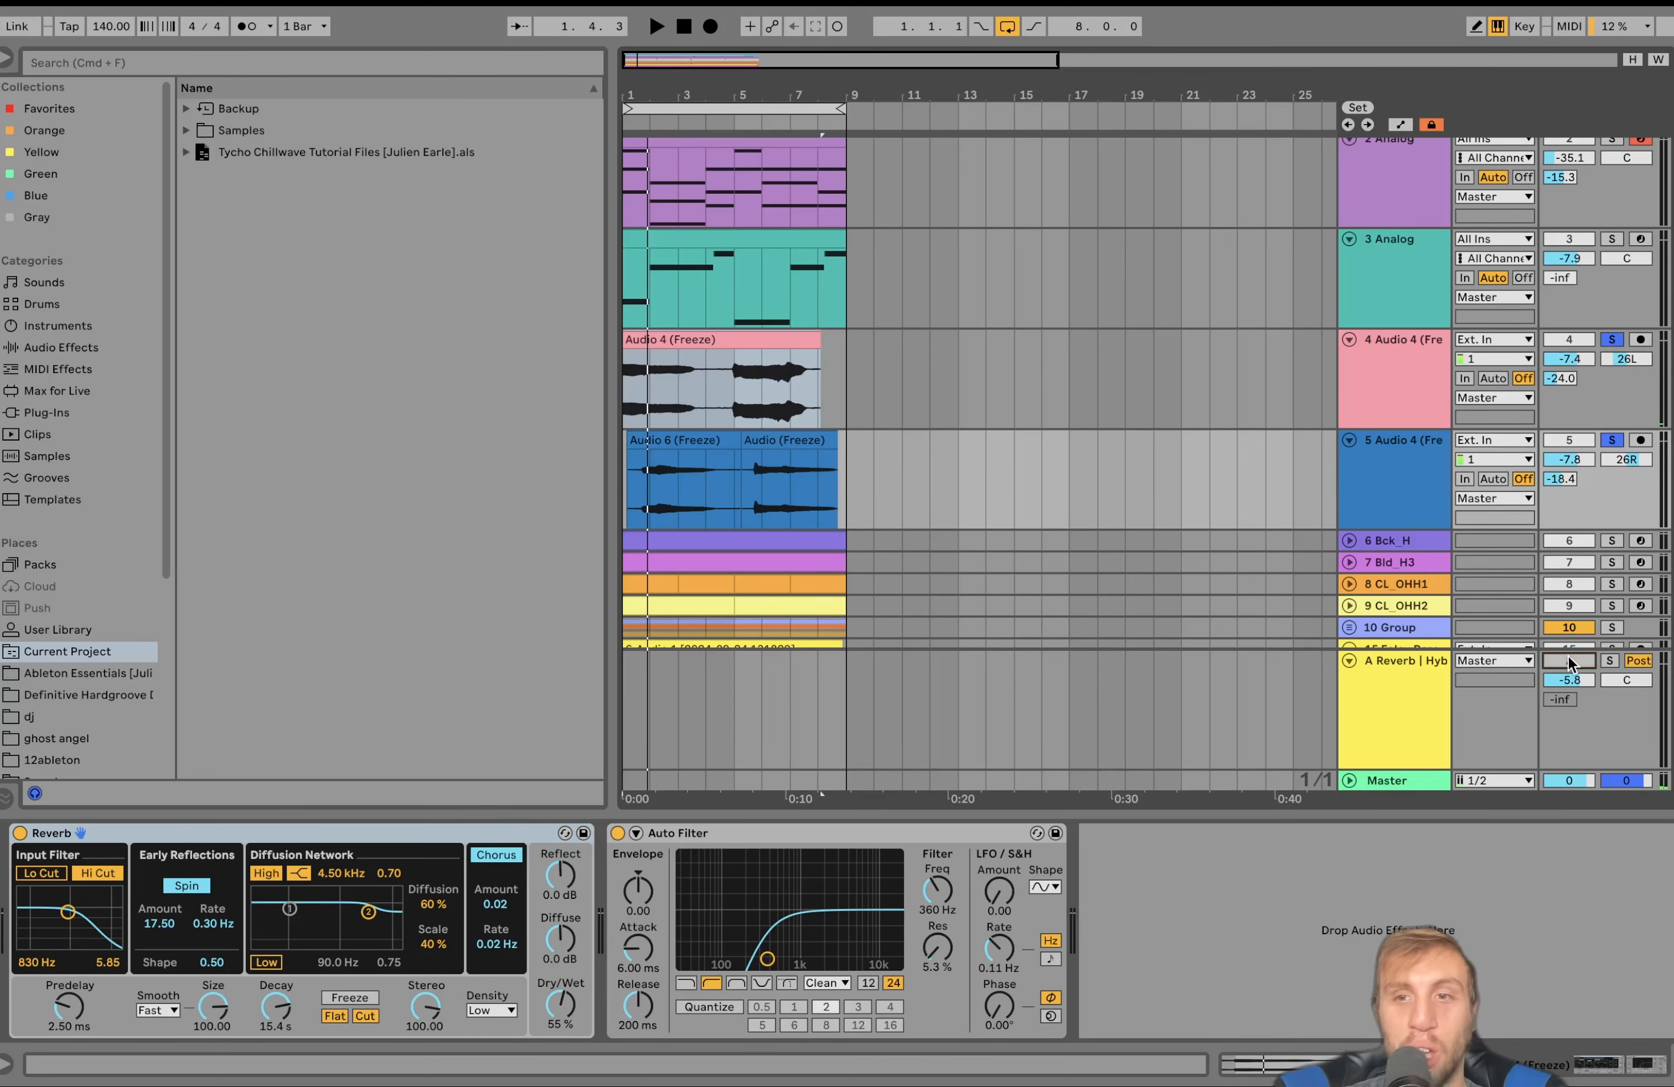
Step: Compare the two soloed frozen tracks with the A Reverb return off and on during playback, and leave it on
{"action": "key", "text": "space"}
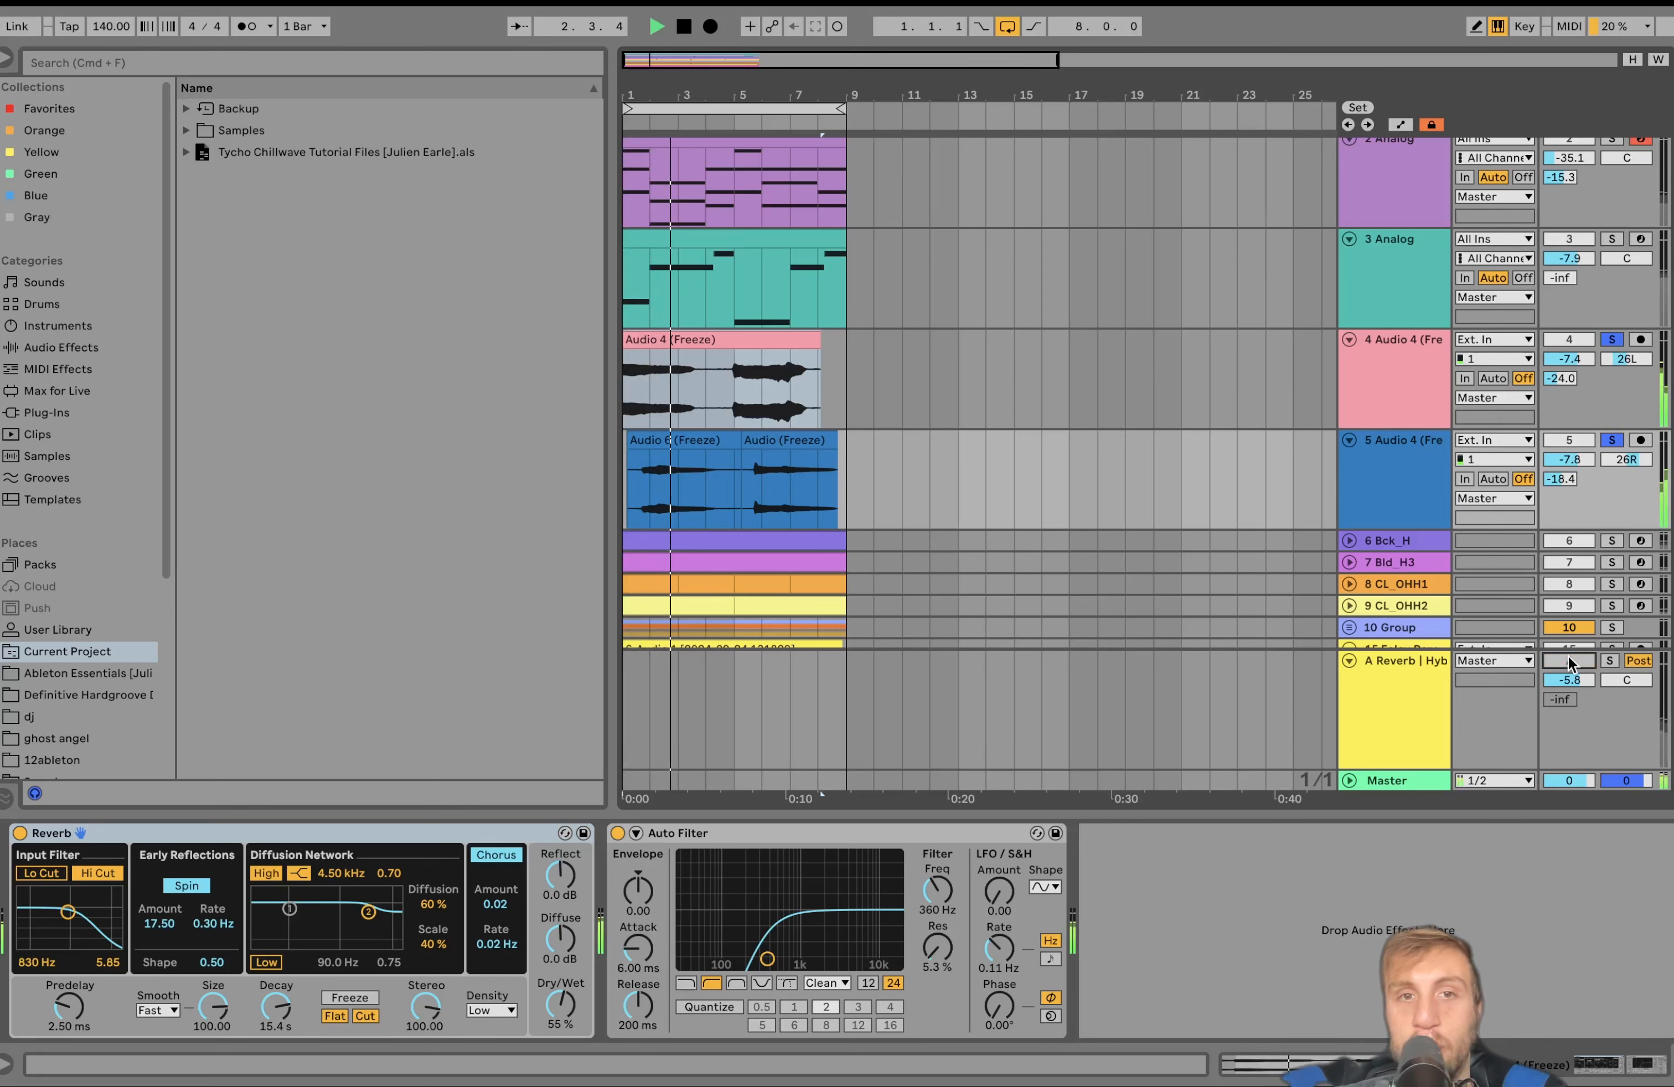
{"action": "left_click", "coordinate": [1399, 477]}
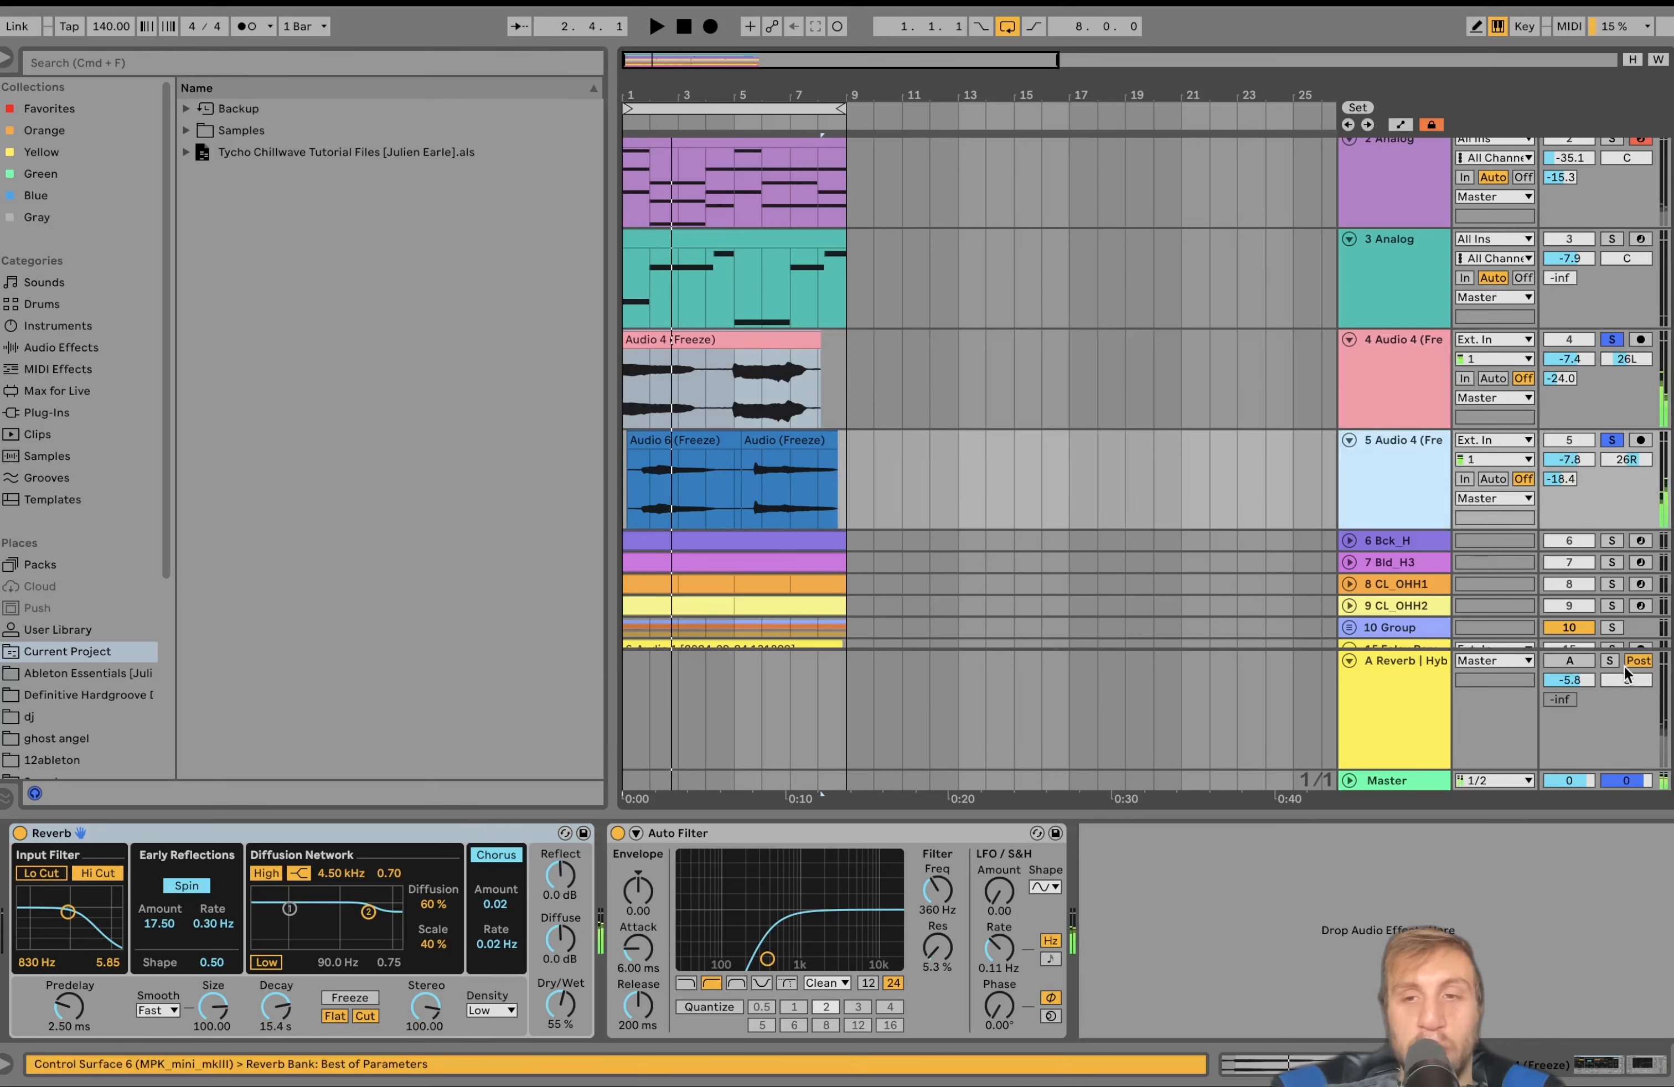
{"action": "left_click", "coordinate": [1574, 660]}
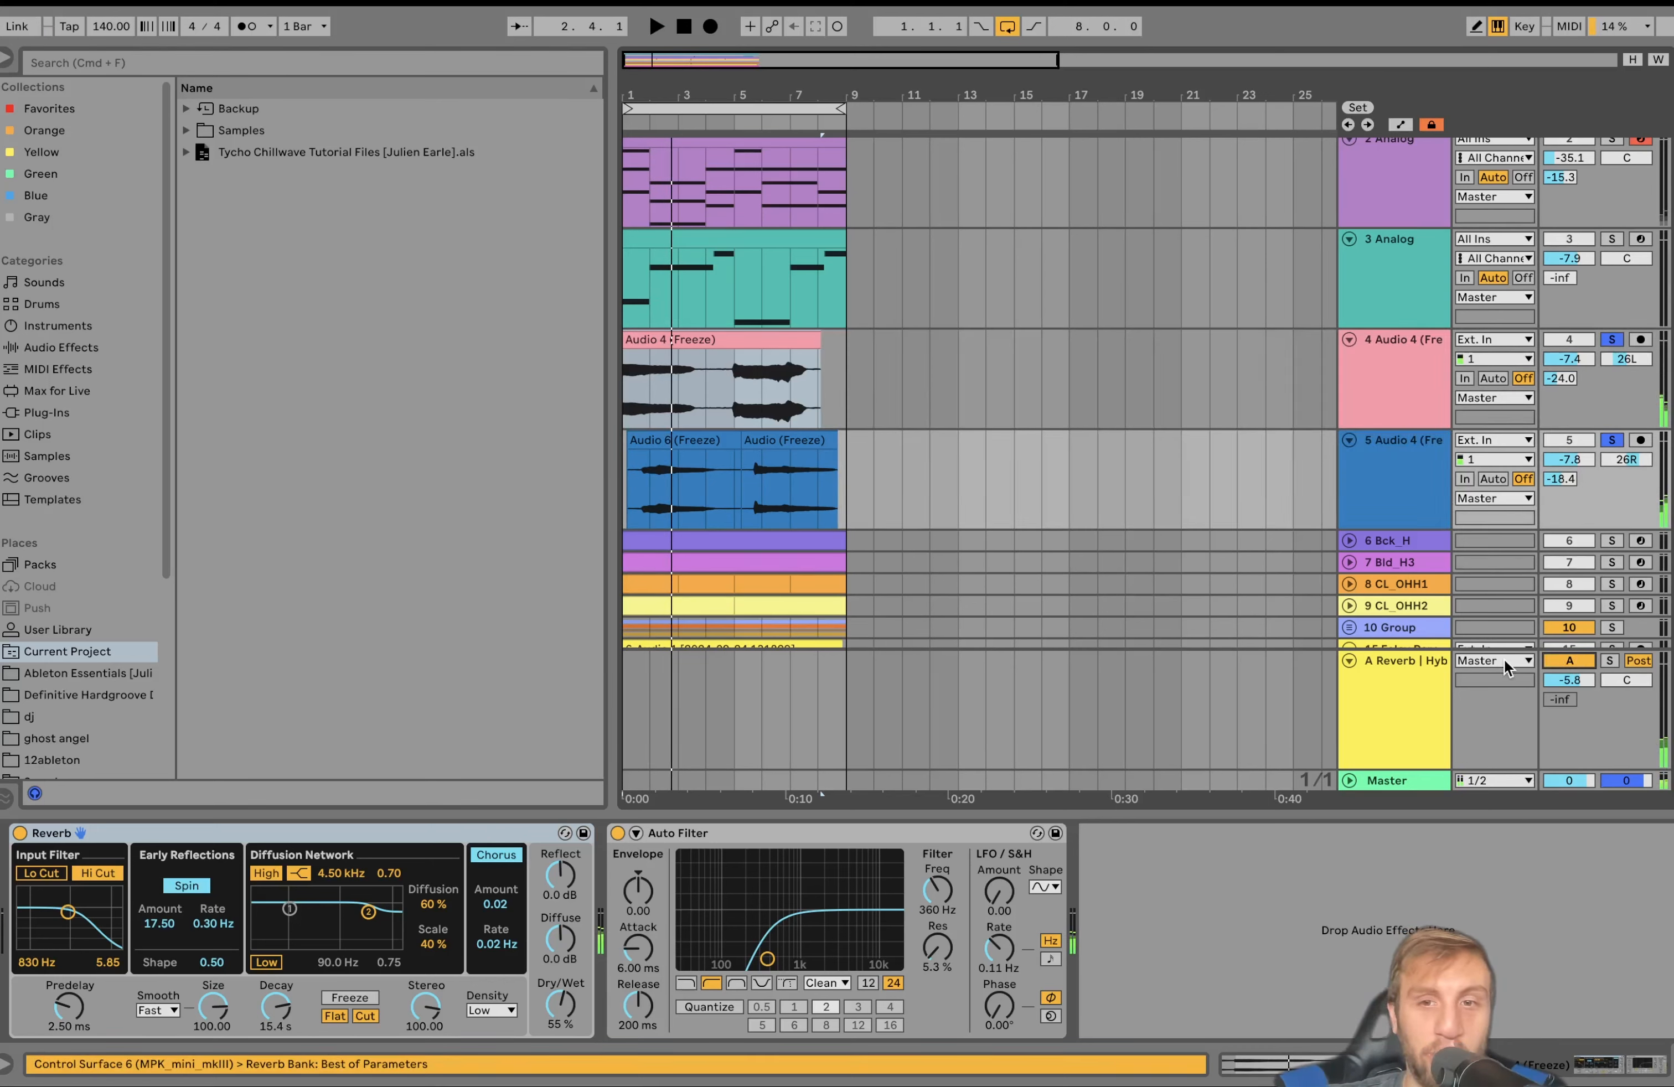
{"action": "key", "text": "space"}
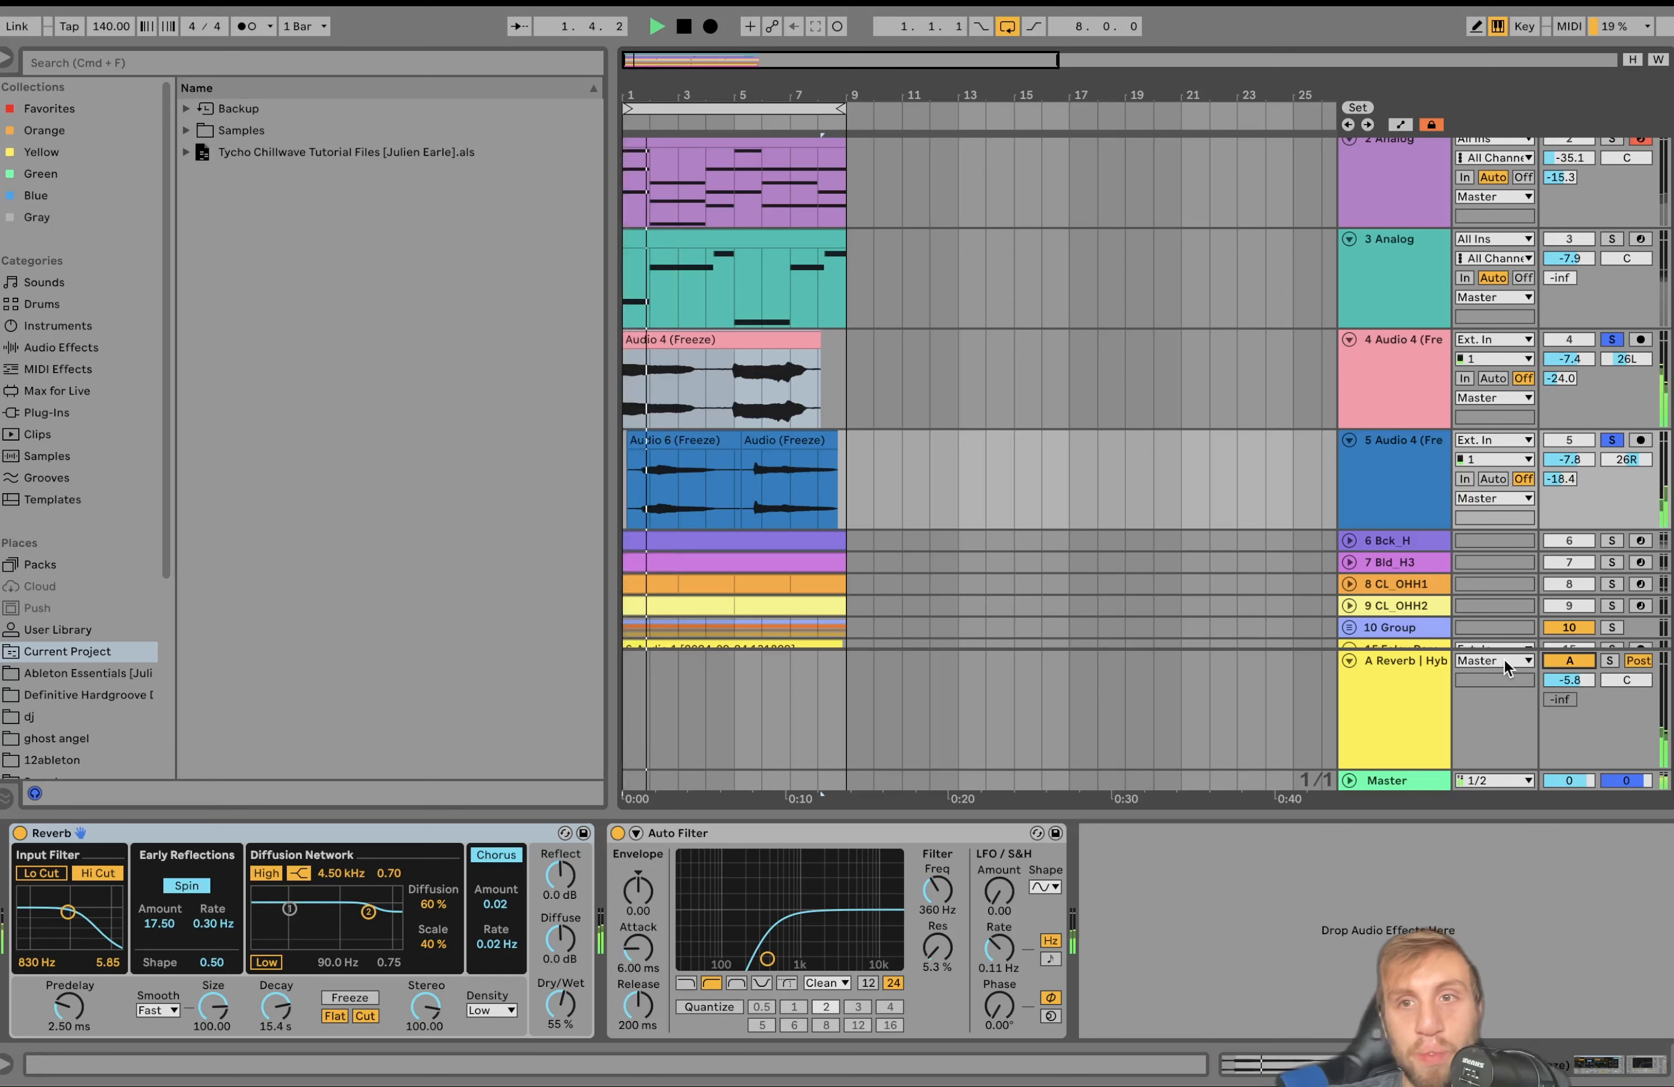
{"action": "left_click", "coordinate": [1385, 412]}
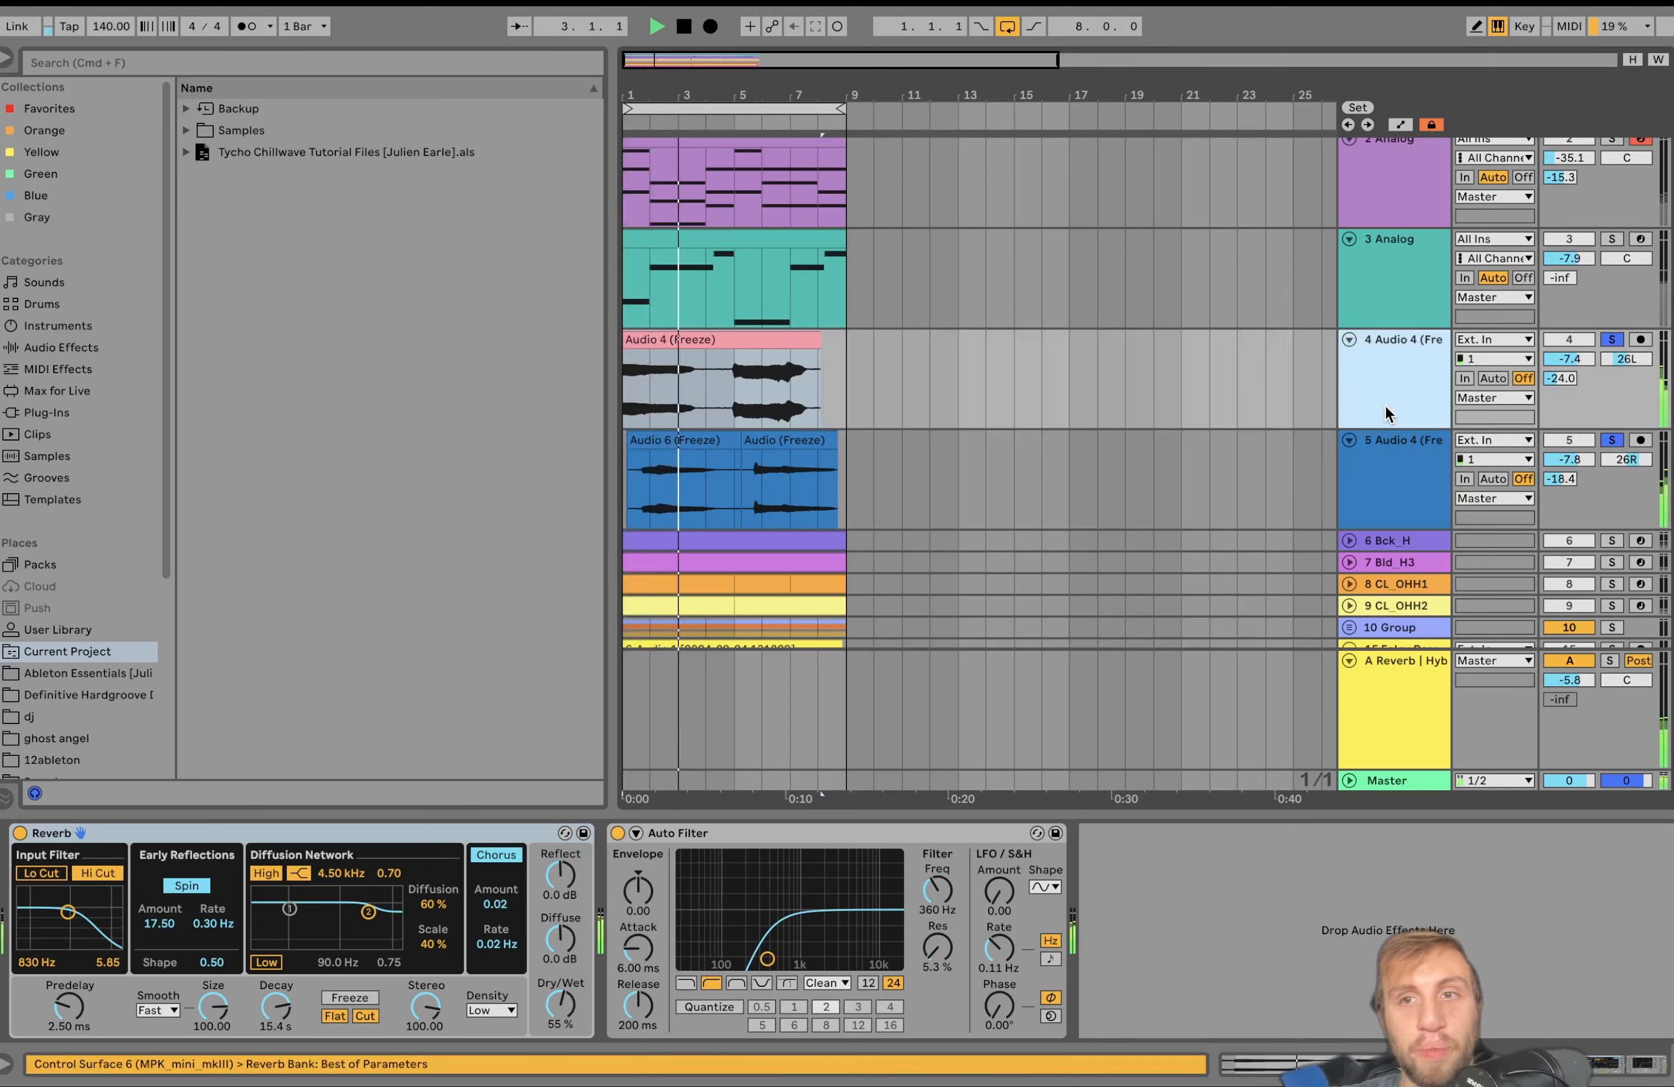
{"action": "key", "text": "space"}
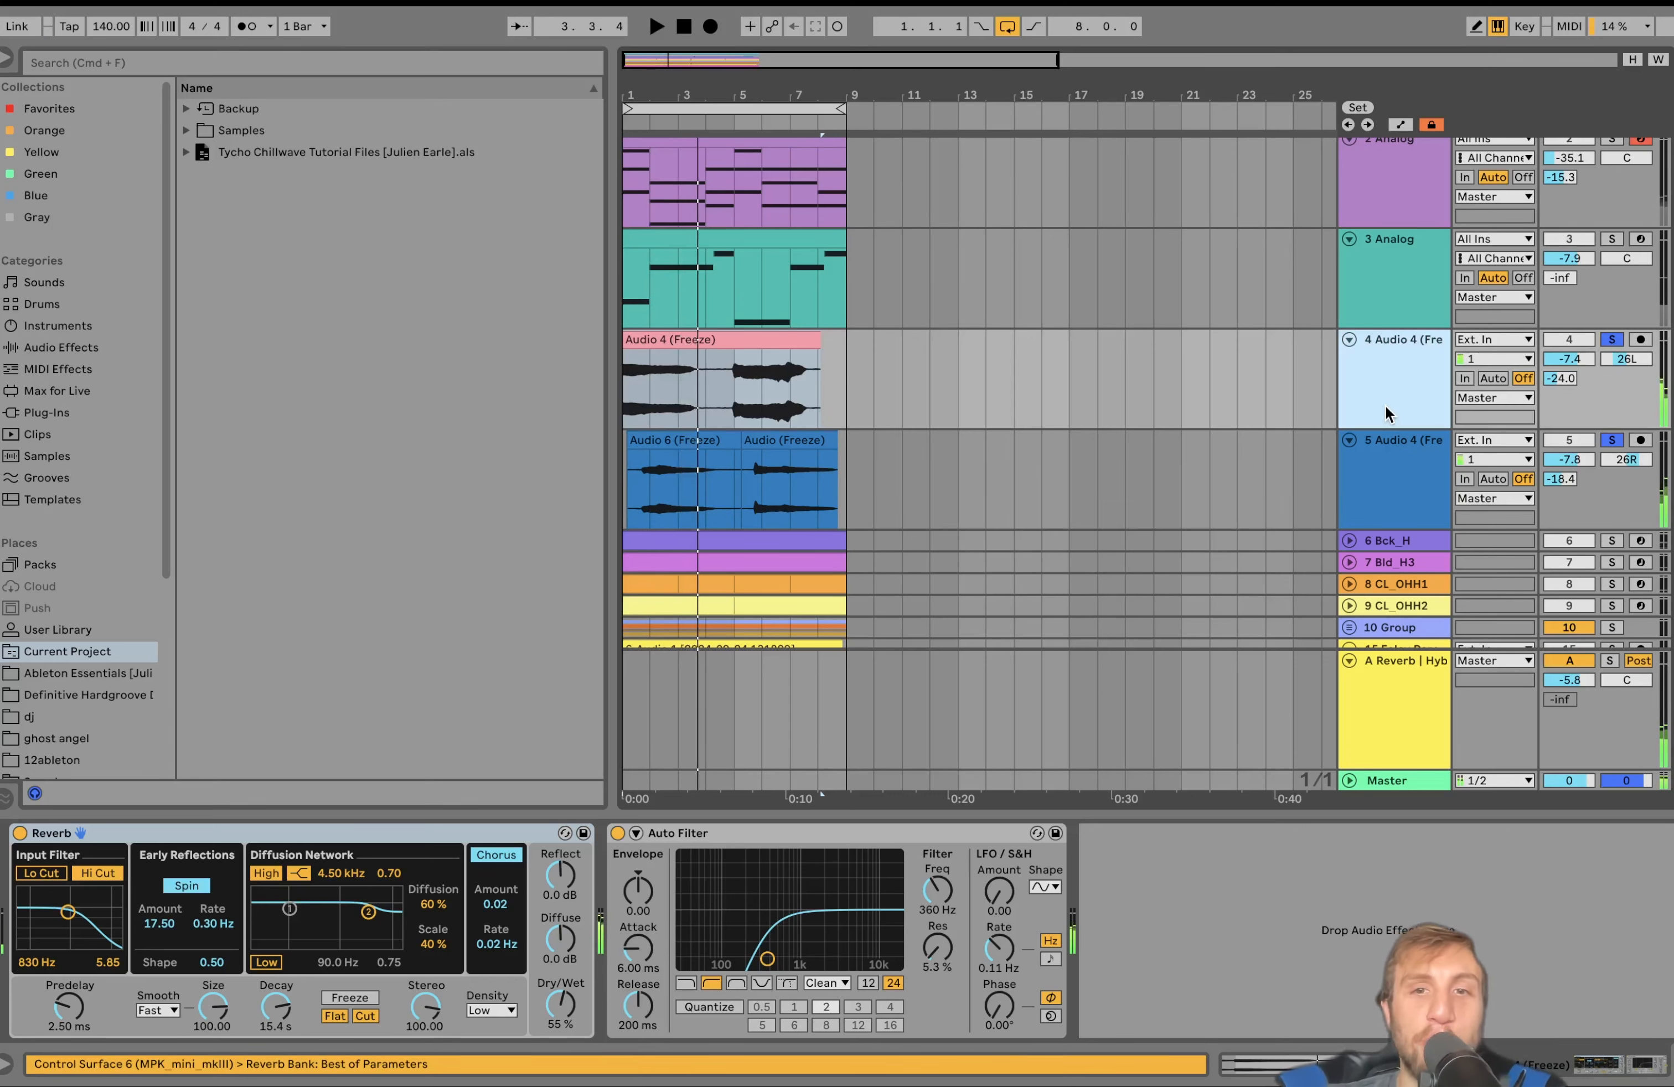
Step: Show the A Reverb return's device chain and look through all the tracks of the arrangement
{"action": "scroll", "coordinate": [1353, 475], "scroll_direction": "down", "scroll_amount": 5}
{"action": "left_click", "coordinate": [1397, 701]}
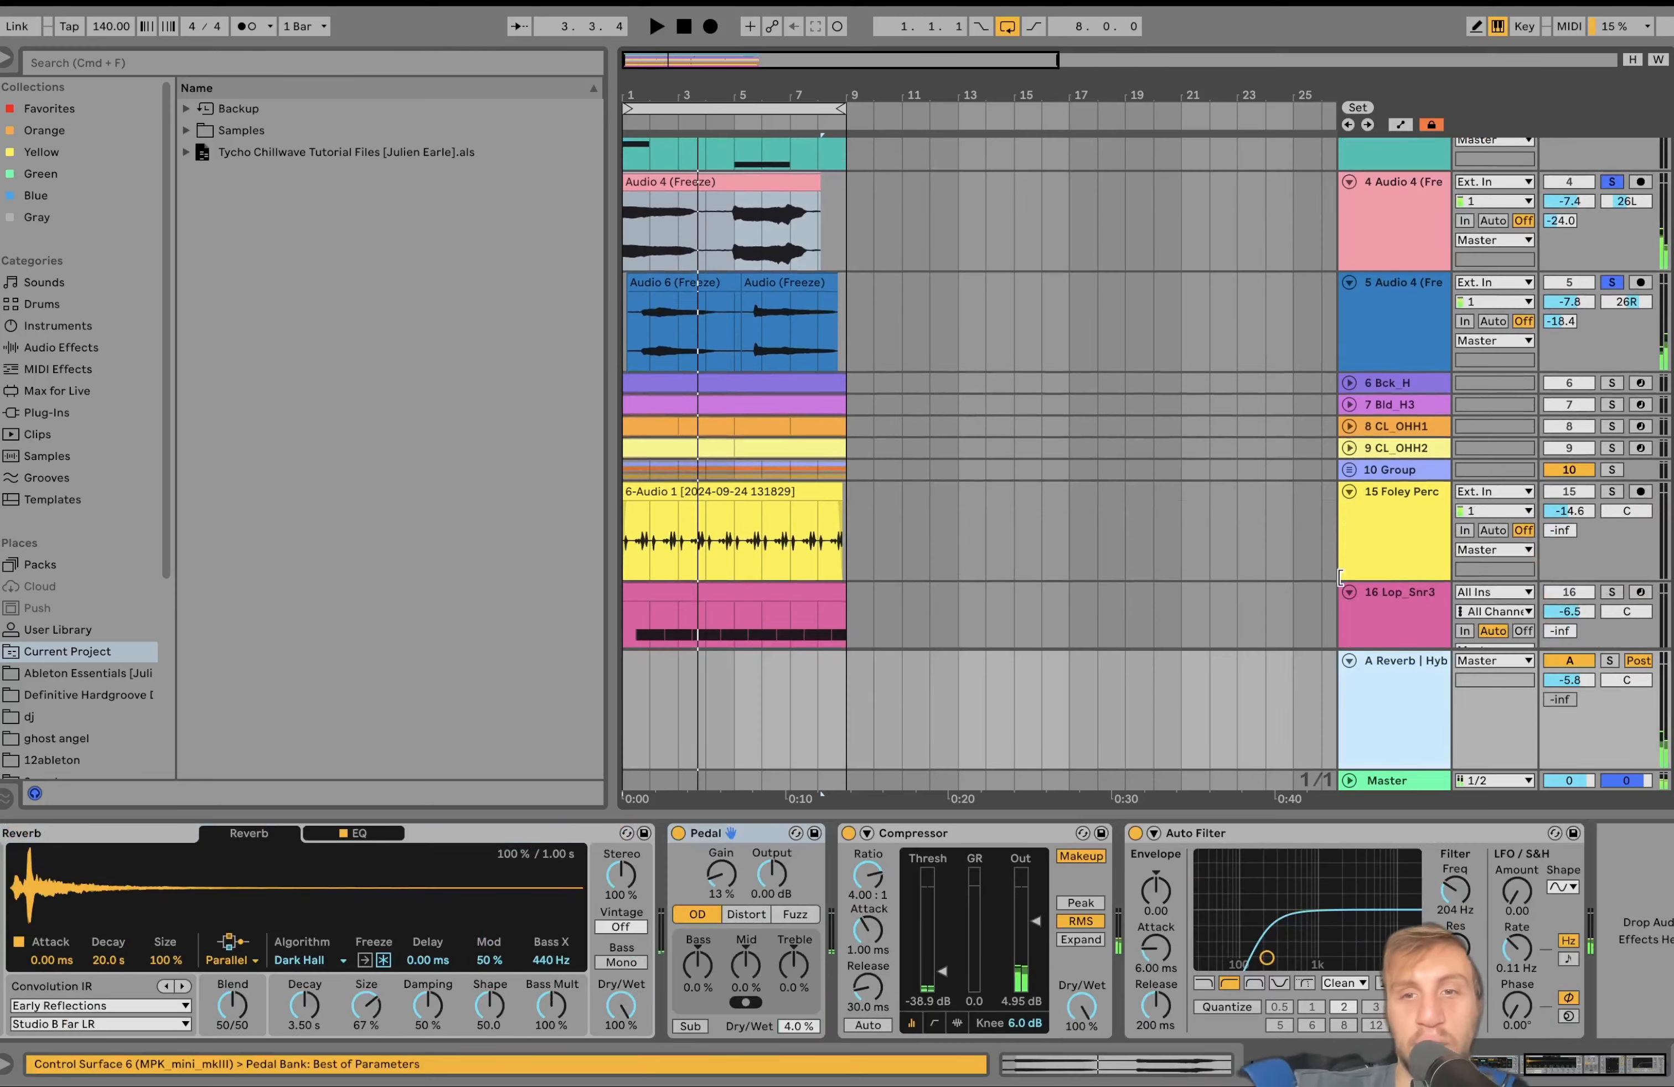
{"action": "scroll", "coordinate": [1405, 565], "scroll_direction": "down", "scroll_amount": 6}
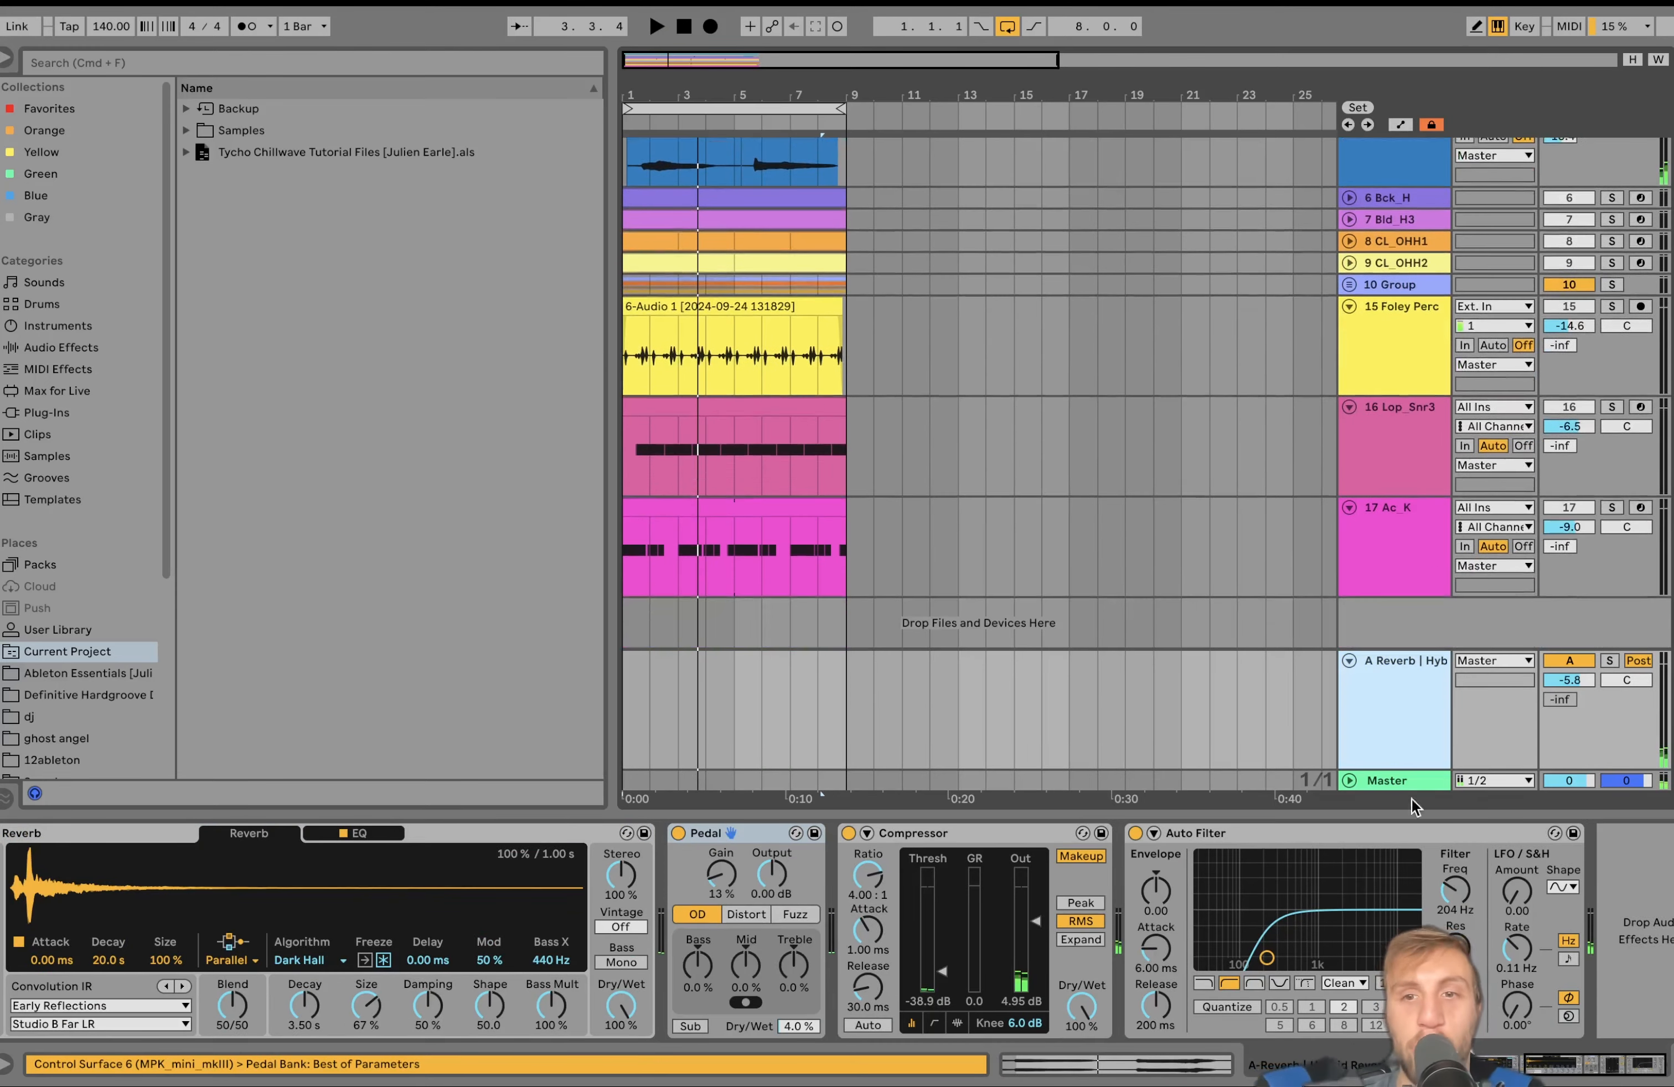
{"action": "scroll", "coordinate": [1289, 290], "scroll_direction": "up", "scroll_amount": 15}
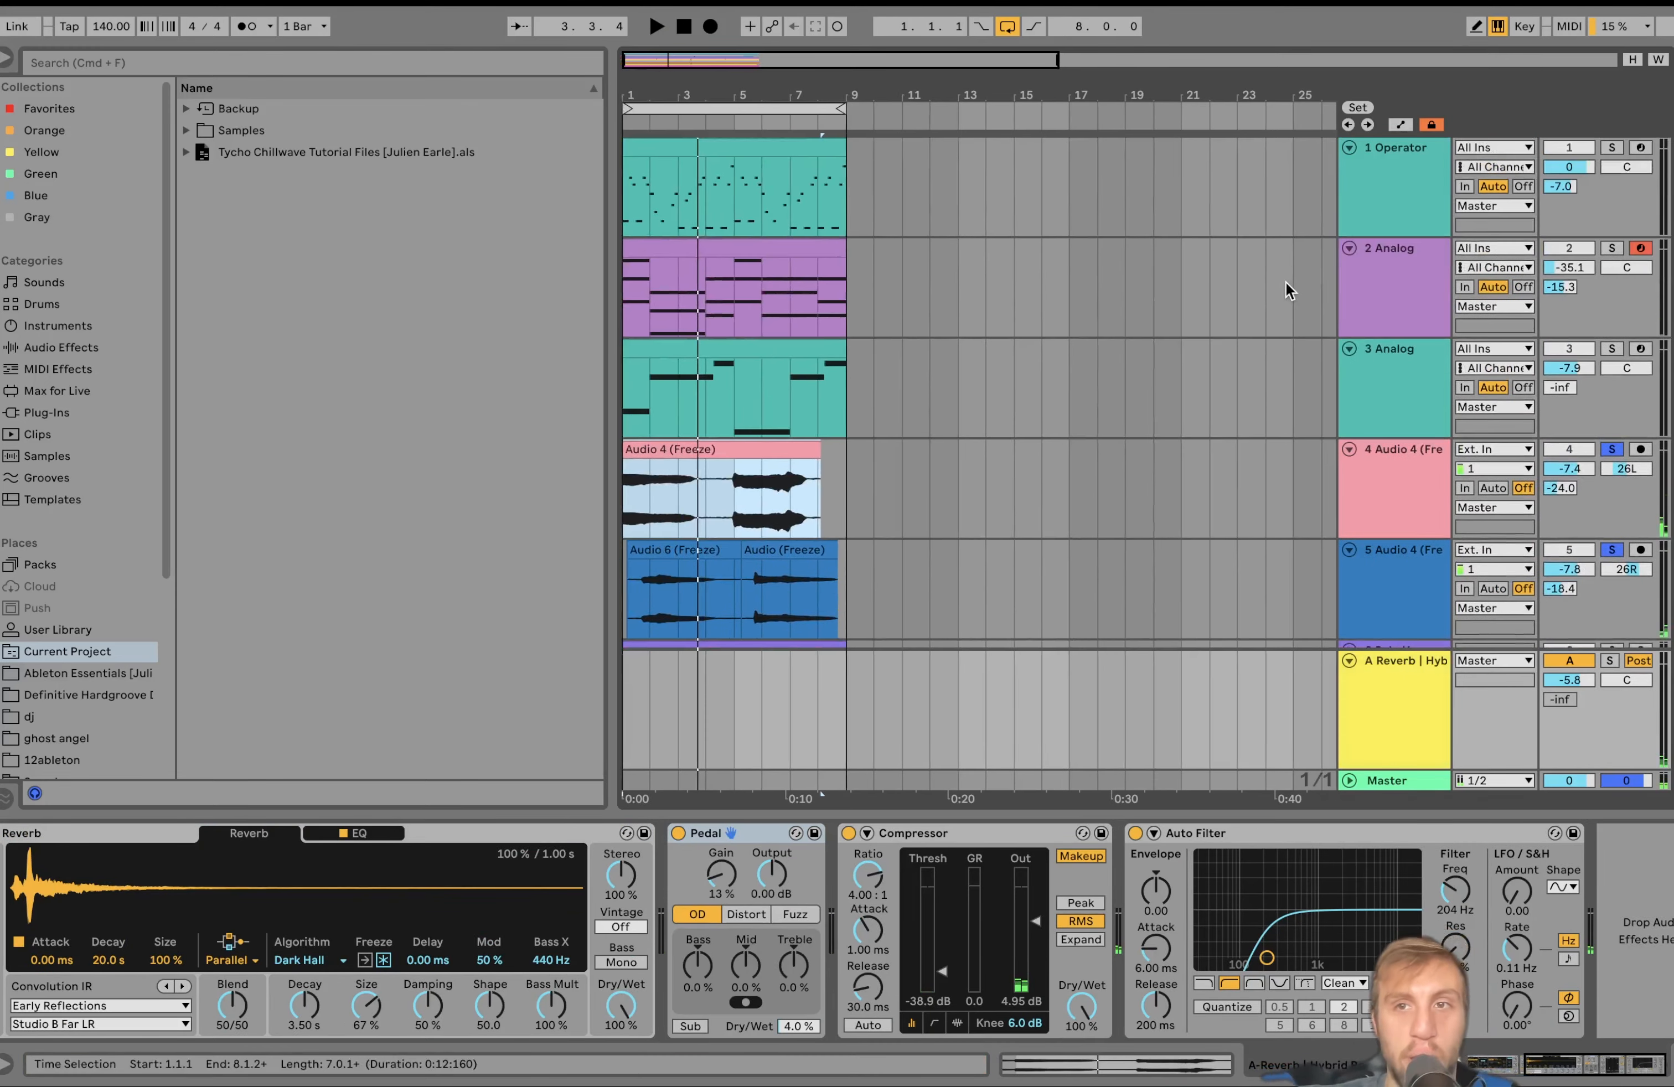
{"action": "left_click", "coordinate": [1403, 708]}
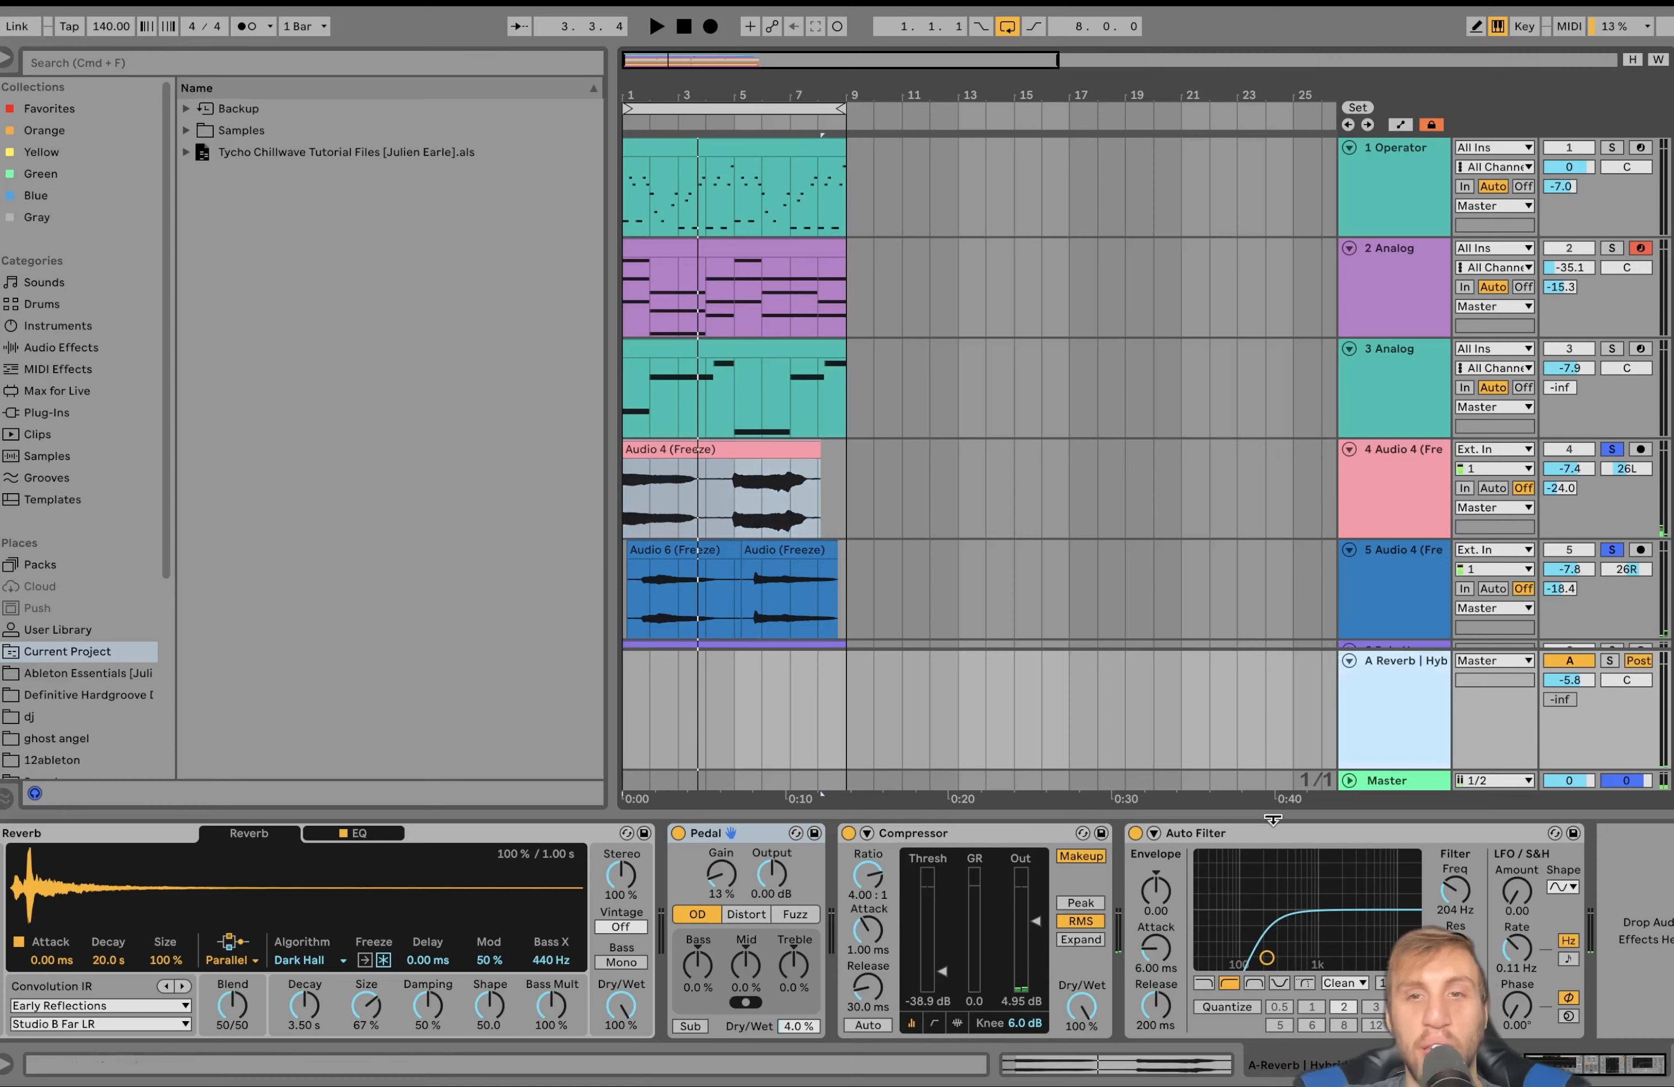
{"action": "scroll", "coordinate": [1267, 664], "scroll_direction": "down", "scroll_amount": 14}
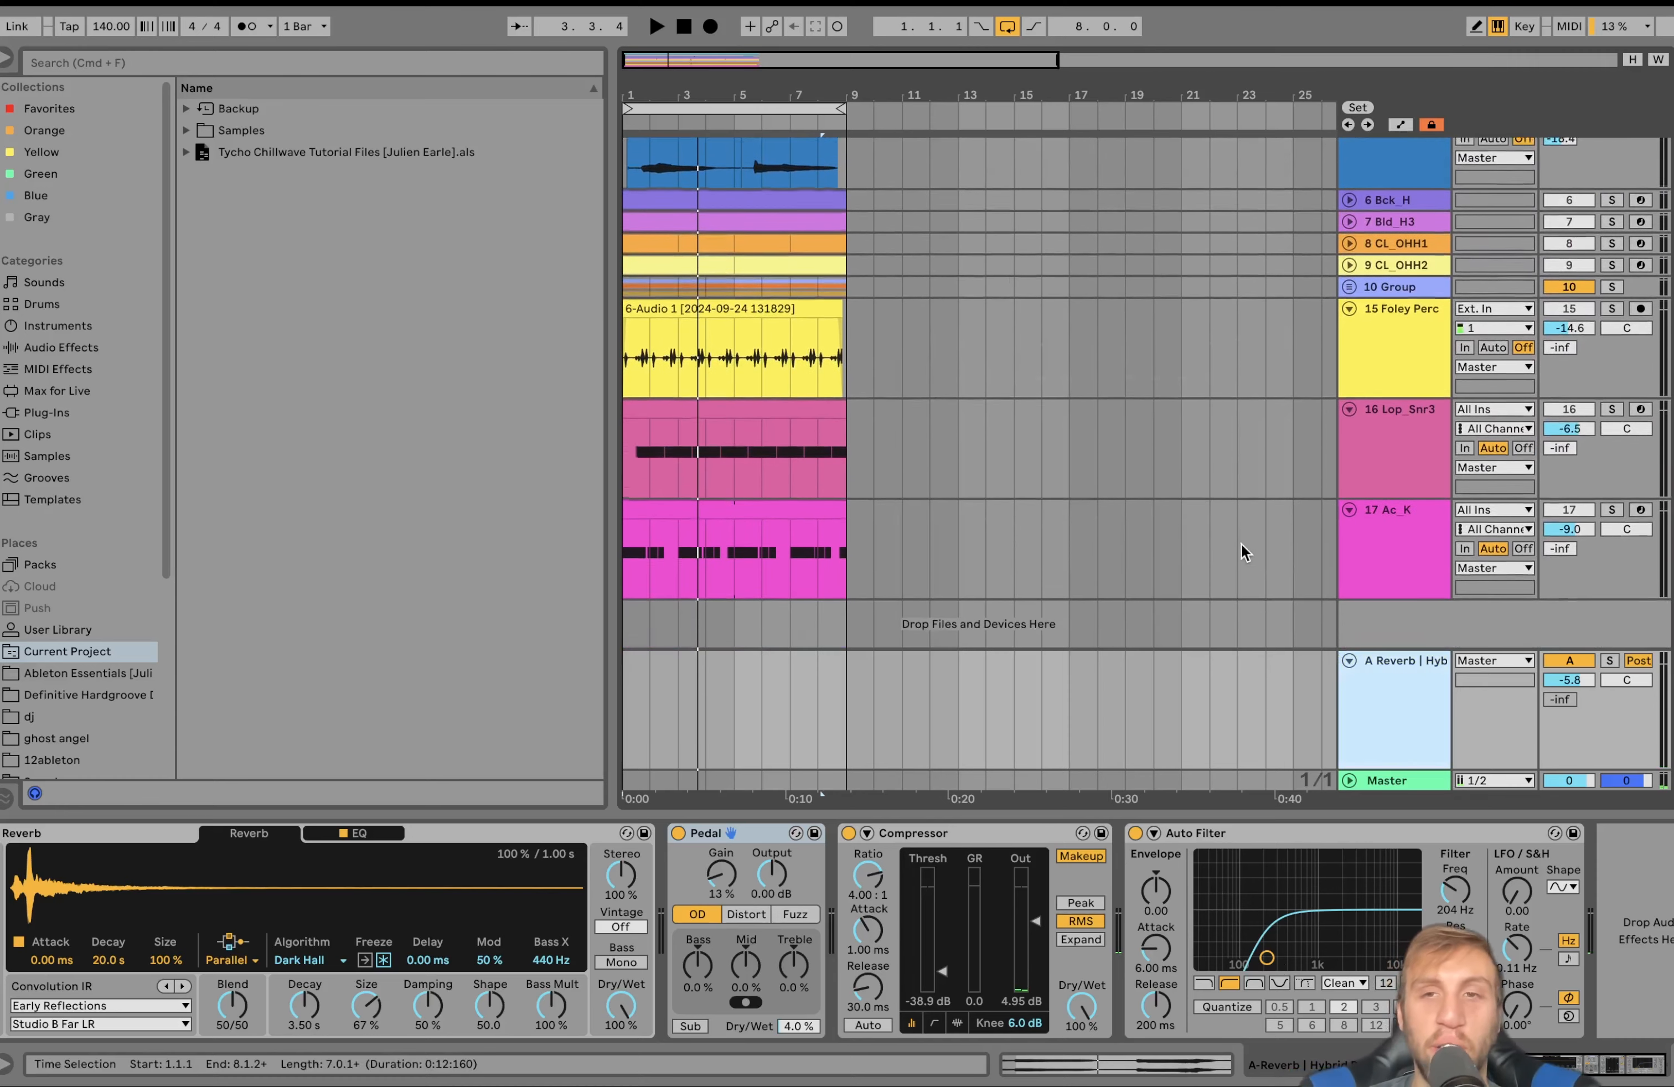
Step: Select tracks 6 Bck_H through 9 CL_OHH2, unfold and solo all four, and play the hi-hat parts together
{"action": "left_click", "coordinate": [1387, 197]}
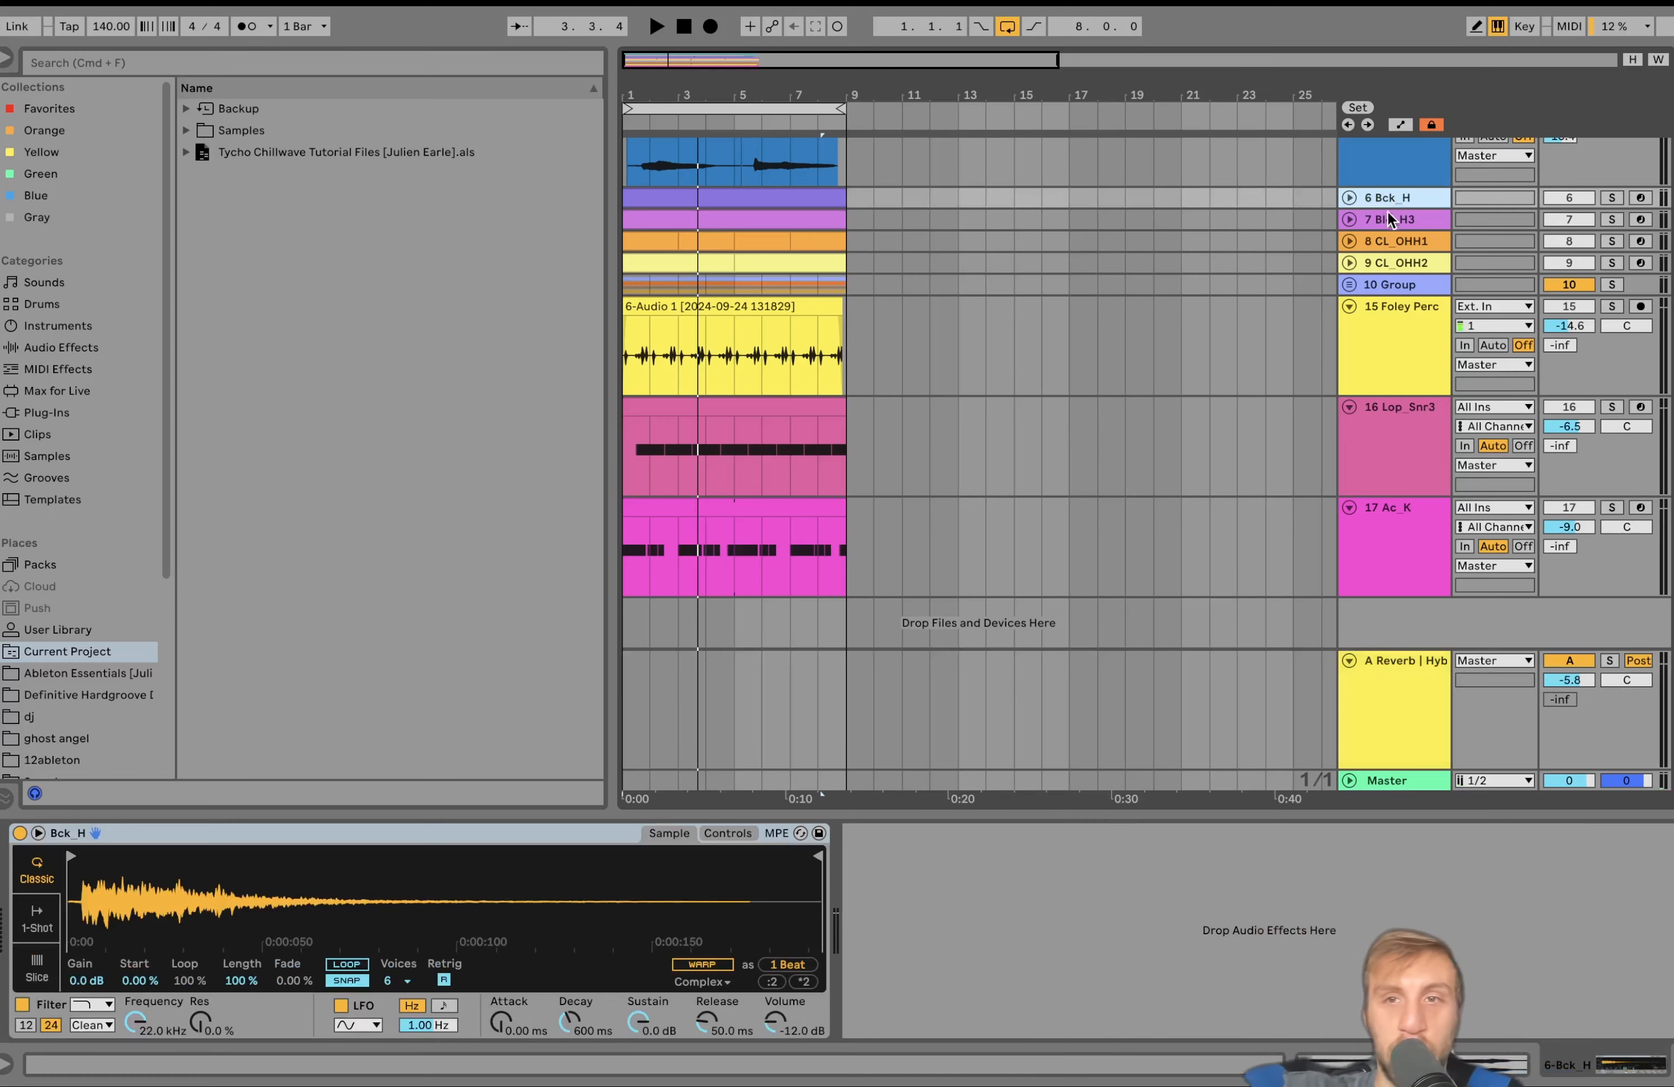
{"action": "left_click", "coordinate": [1393, 261], "text": "shift"}
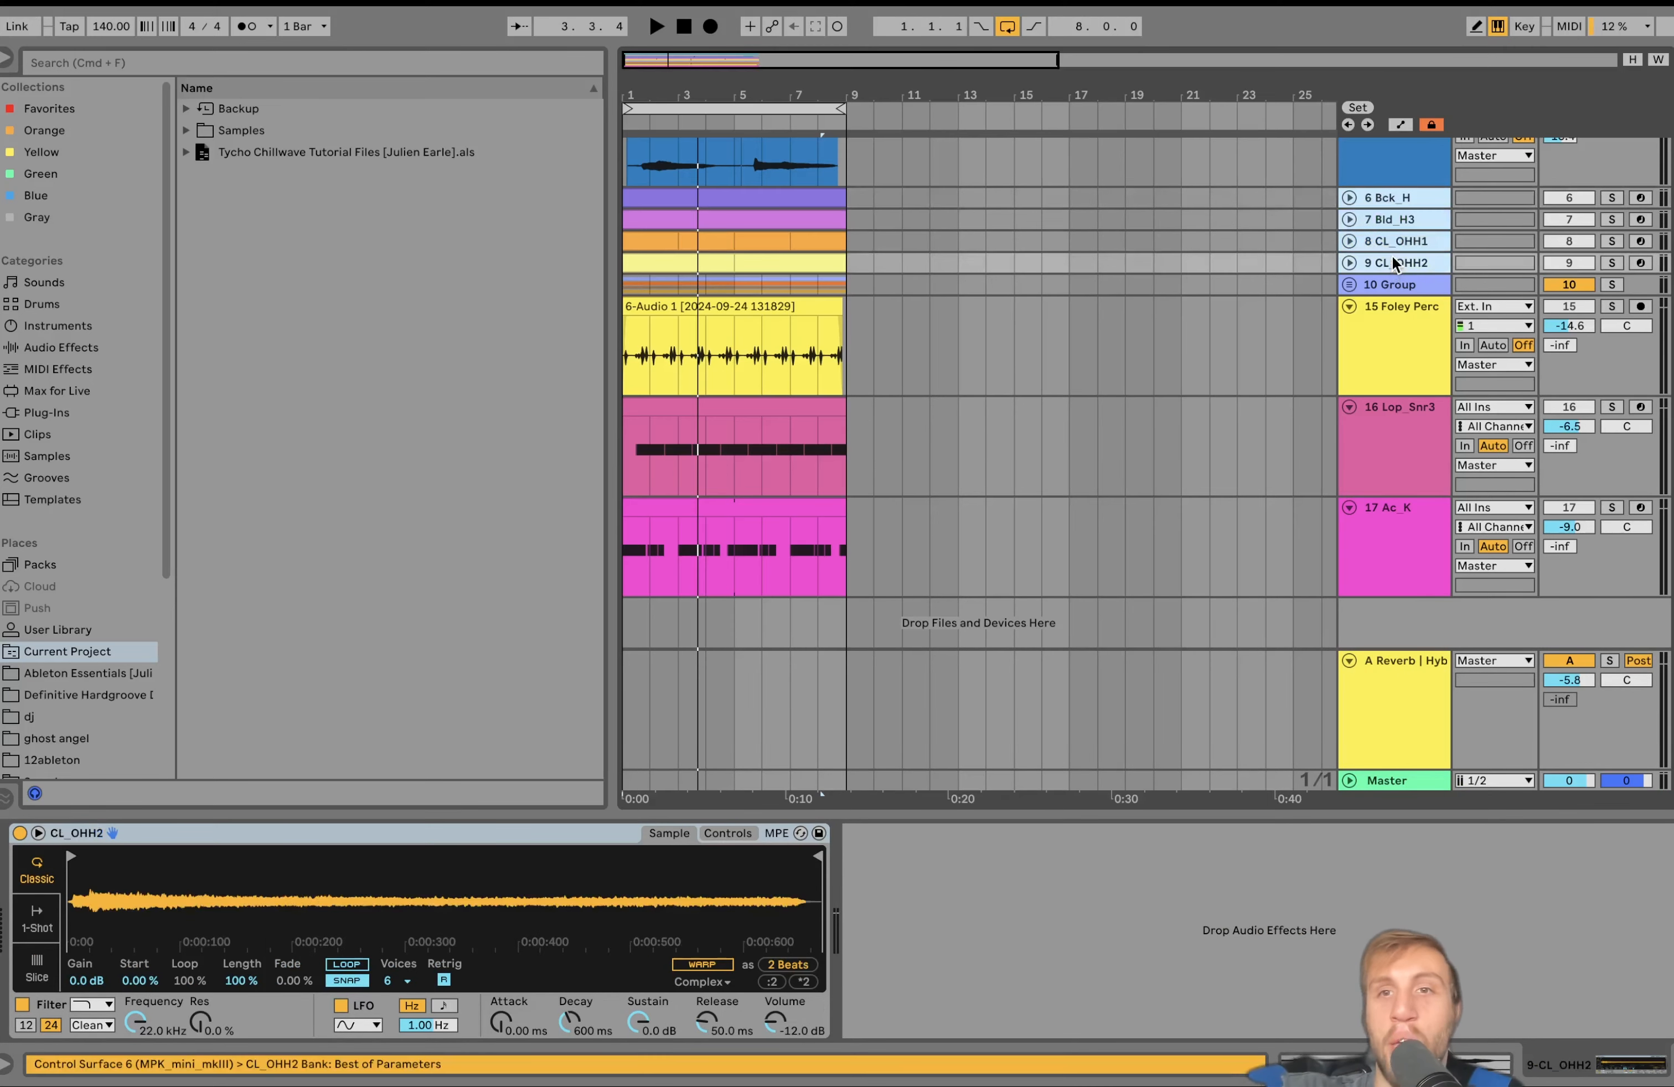
{"action": "left_click", "coordinate": [1350, 261]}
{"action": "left_click", "coordinate": [1611, 197]}
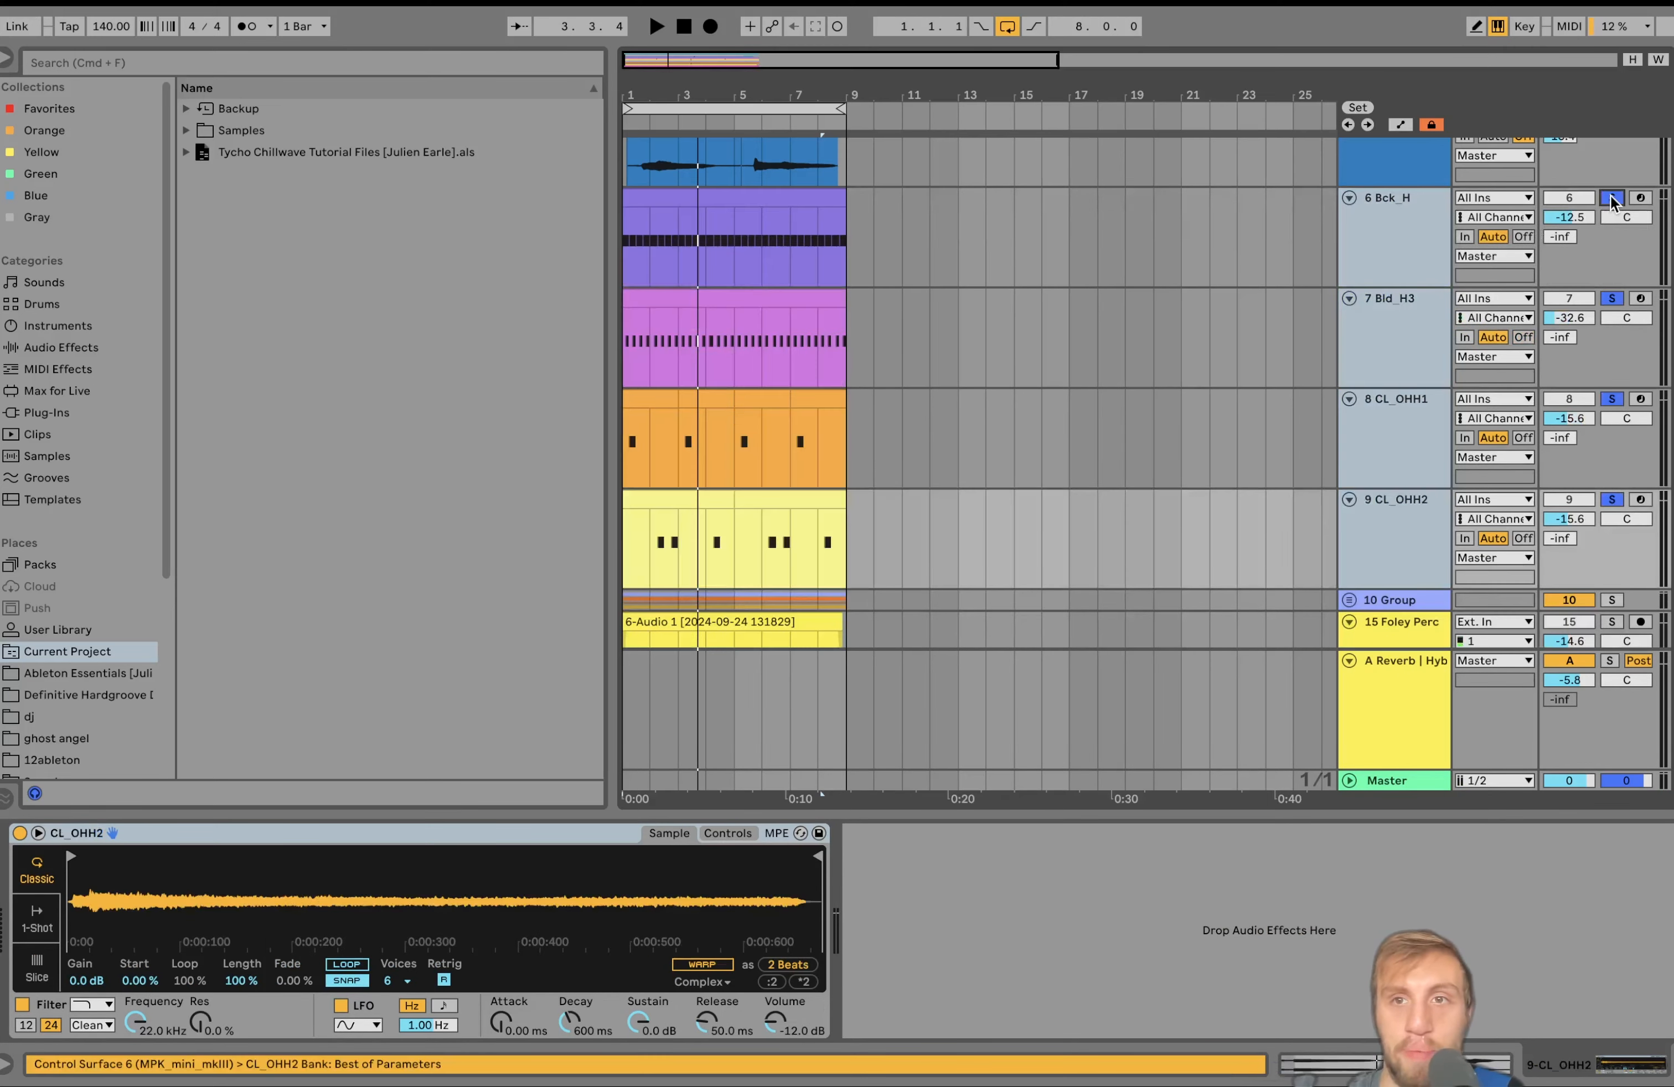
{"action": "key", "text": "space"}
{"action": "scroll", "coordinate": [1610, 195], "scroll_direction": "up", "scroll_amount": 2}
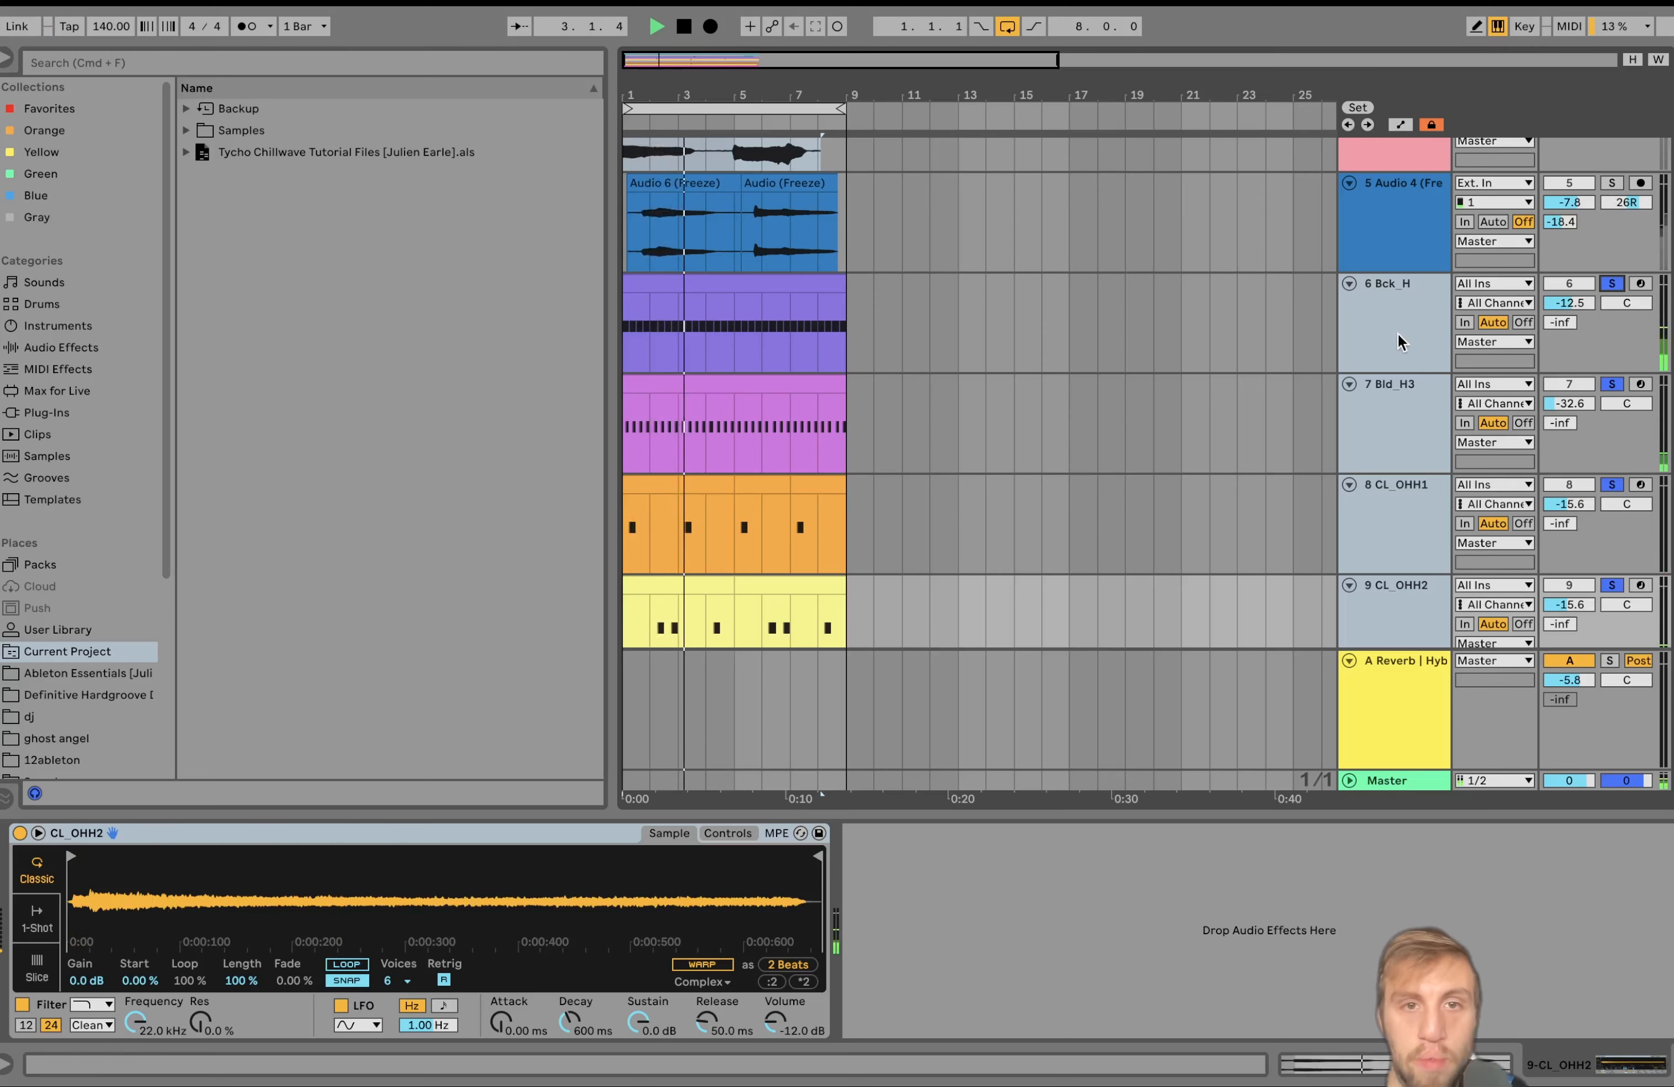
{"action": "scroll", "coordinate": [1401, 342], "scroll_direction": "down", "scroll_amount": 1}
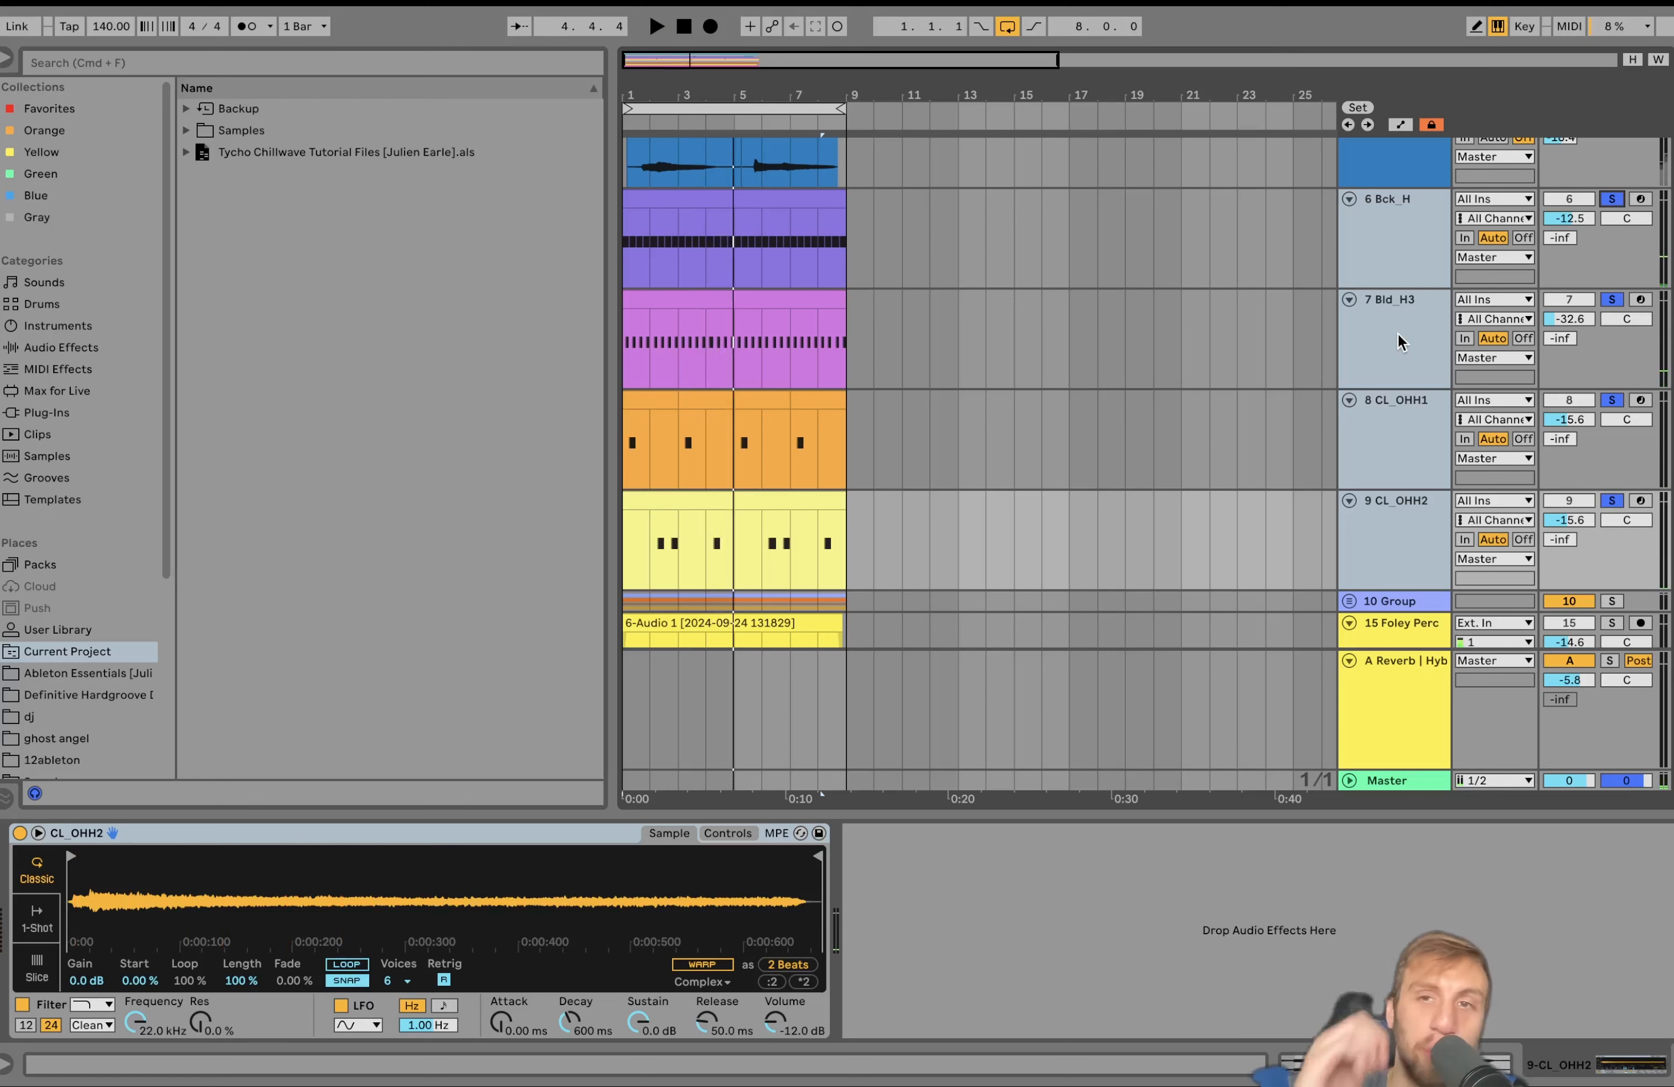
Step: Solo only 6 Bck_H and play its hi-hat pattern from bar 1 with its sampler in view
{"action": "left_click", "coordinate": [1391, 247]}
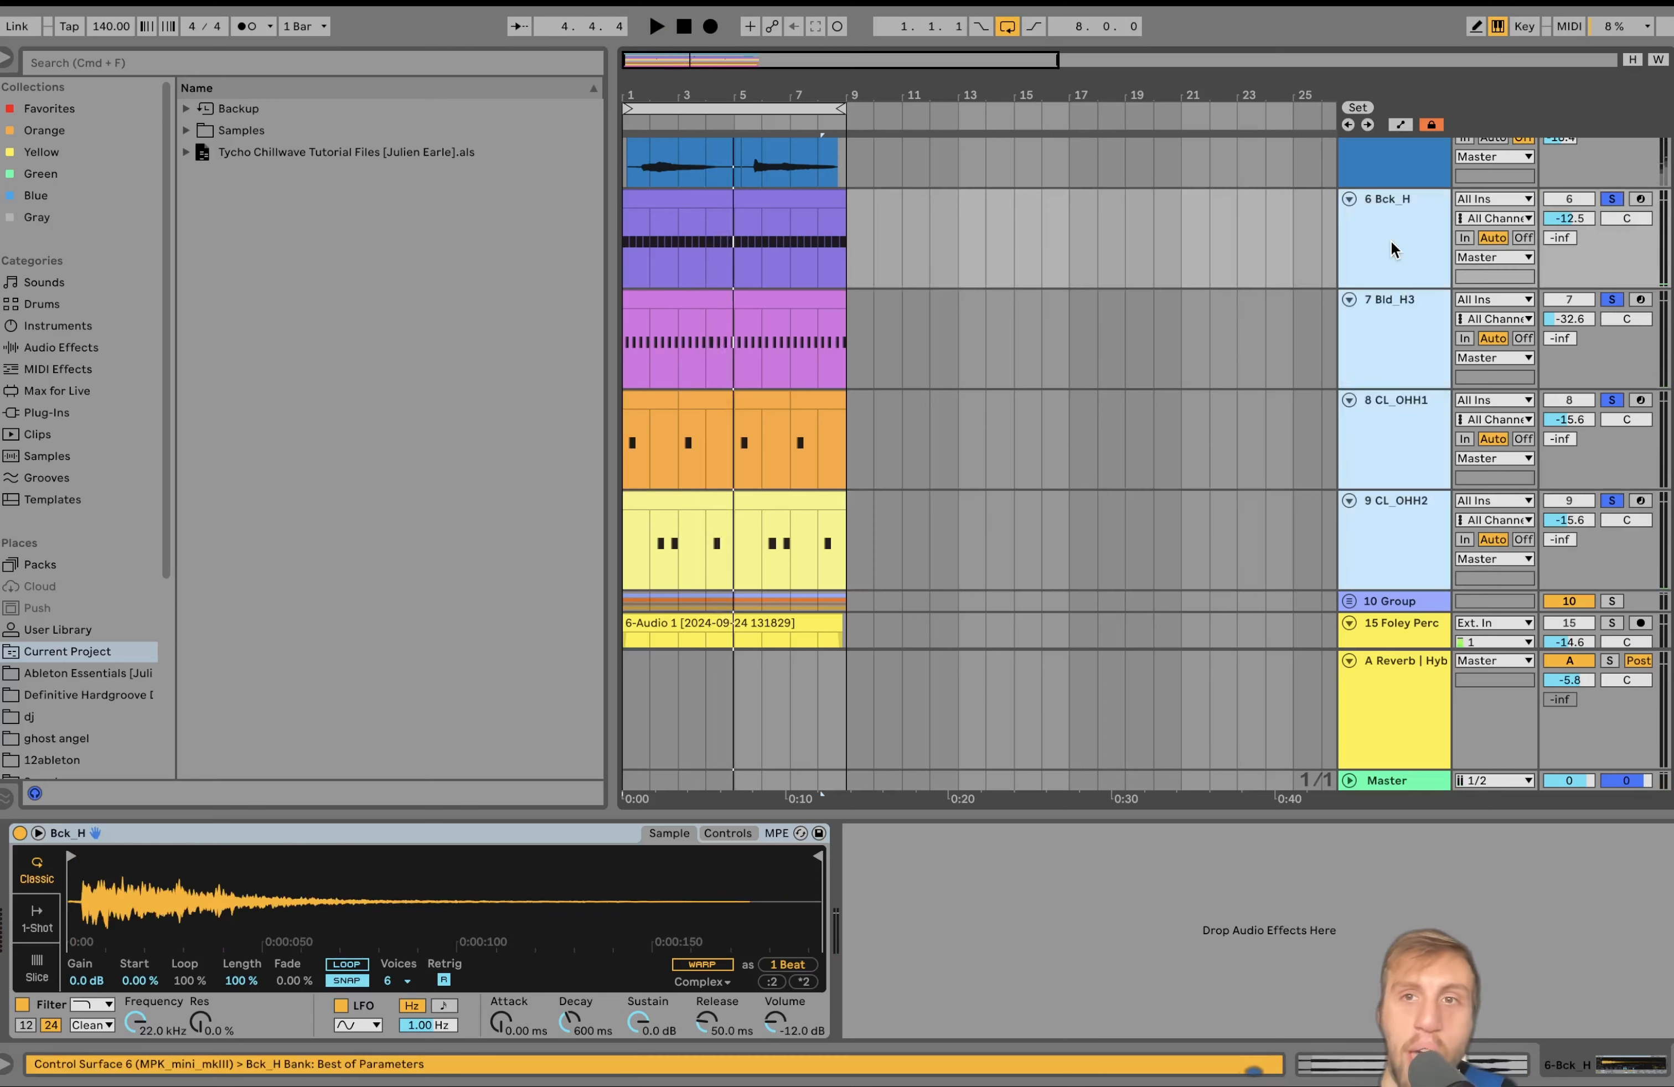
{"action": "left_click", "coordinate": [1611, 201]}
{"action": "key", "text": "space"}
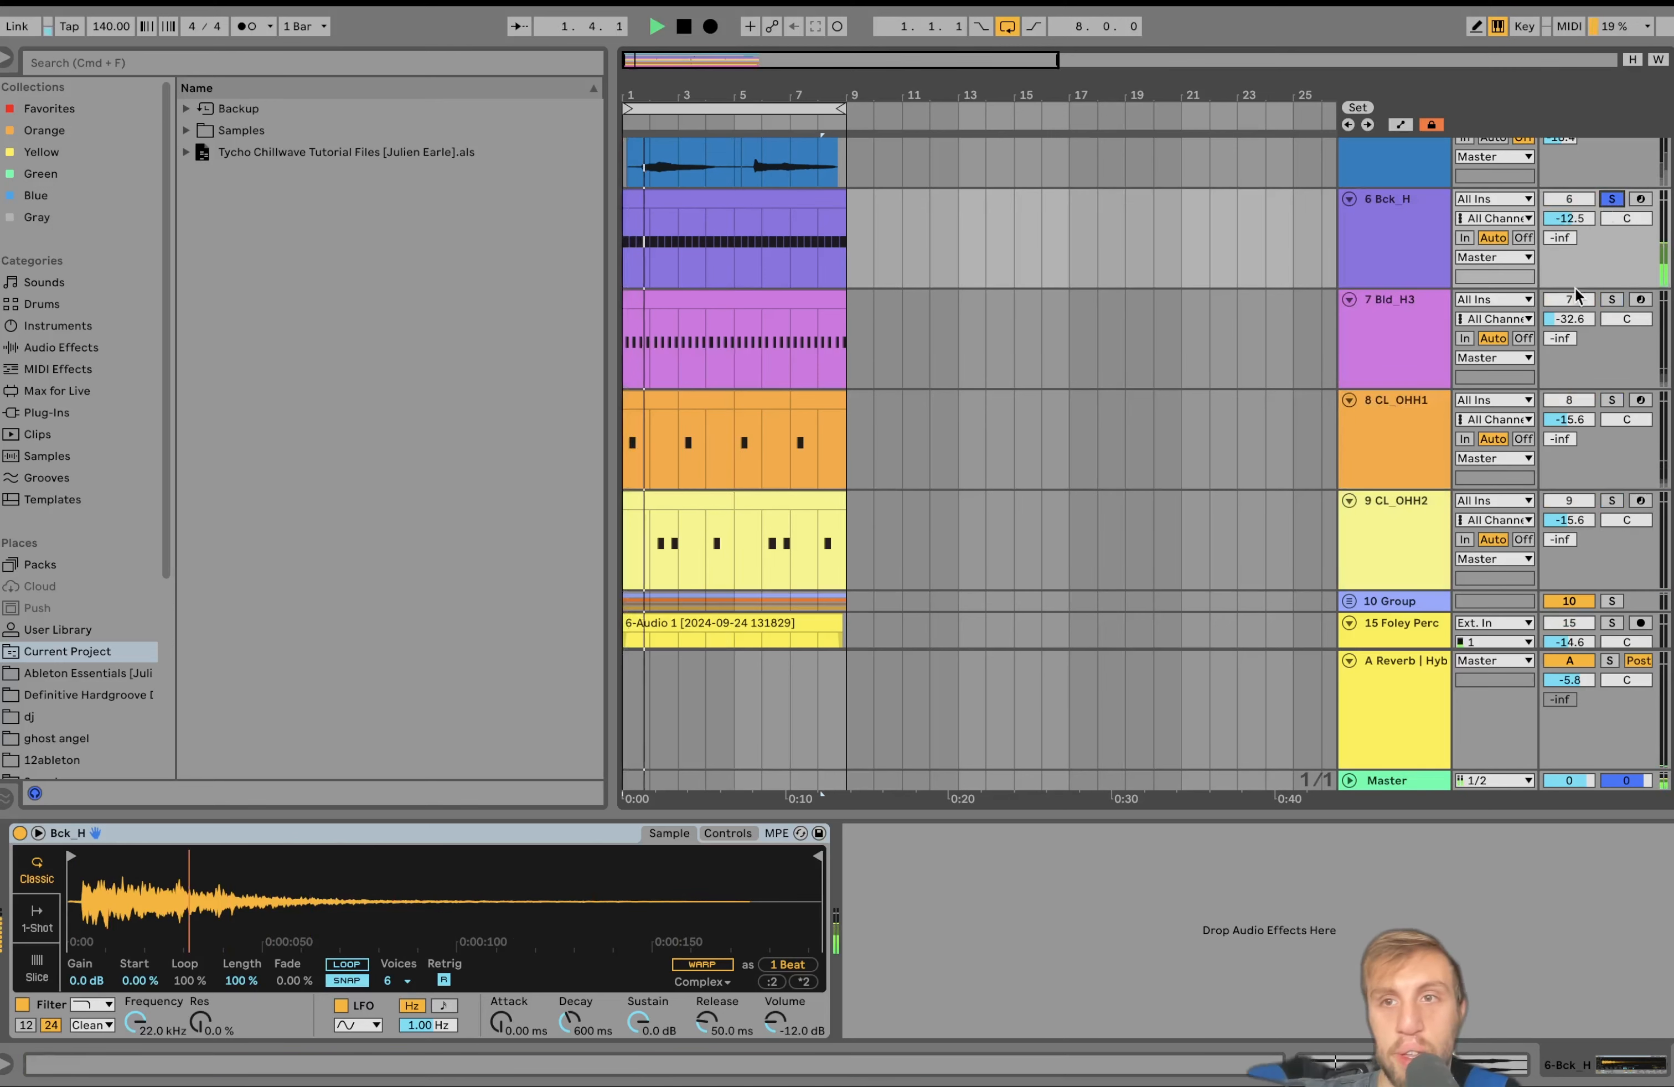
Step: Add 7 Bld_H3 to the solo beside 6 Bck_H, play both, and compare the samplers of the two tracks
{"action": "left_click", "coordinate": [1612, 300], "text": "super"}
{"action": "left_click", "coordinate": [1415, 327], "text": "super"}
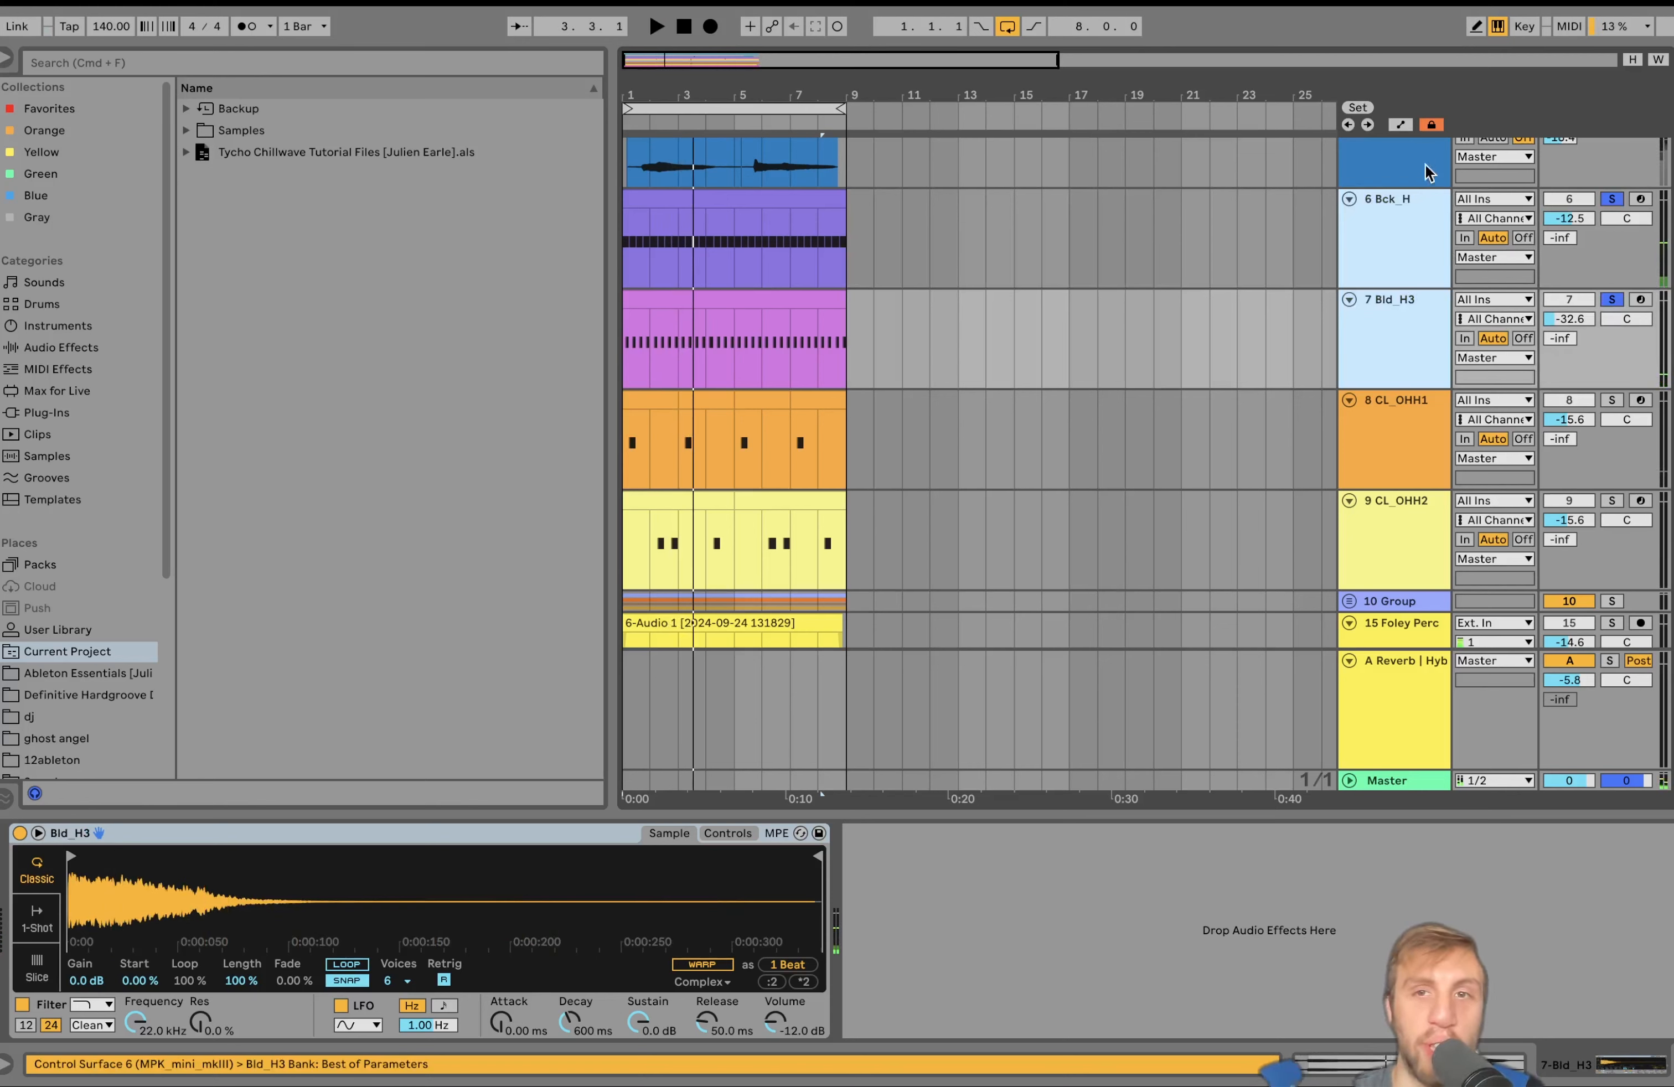
{"action": "left_click", "coordinate": [1403, 213]}
{"action": "left_click", "coordinate": [1398, 297]}
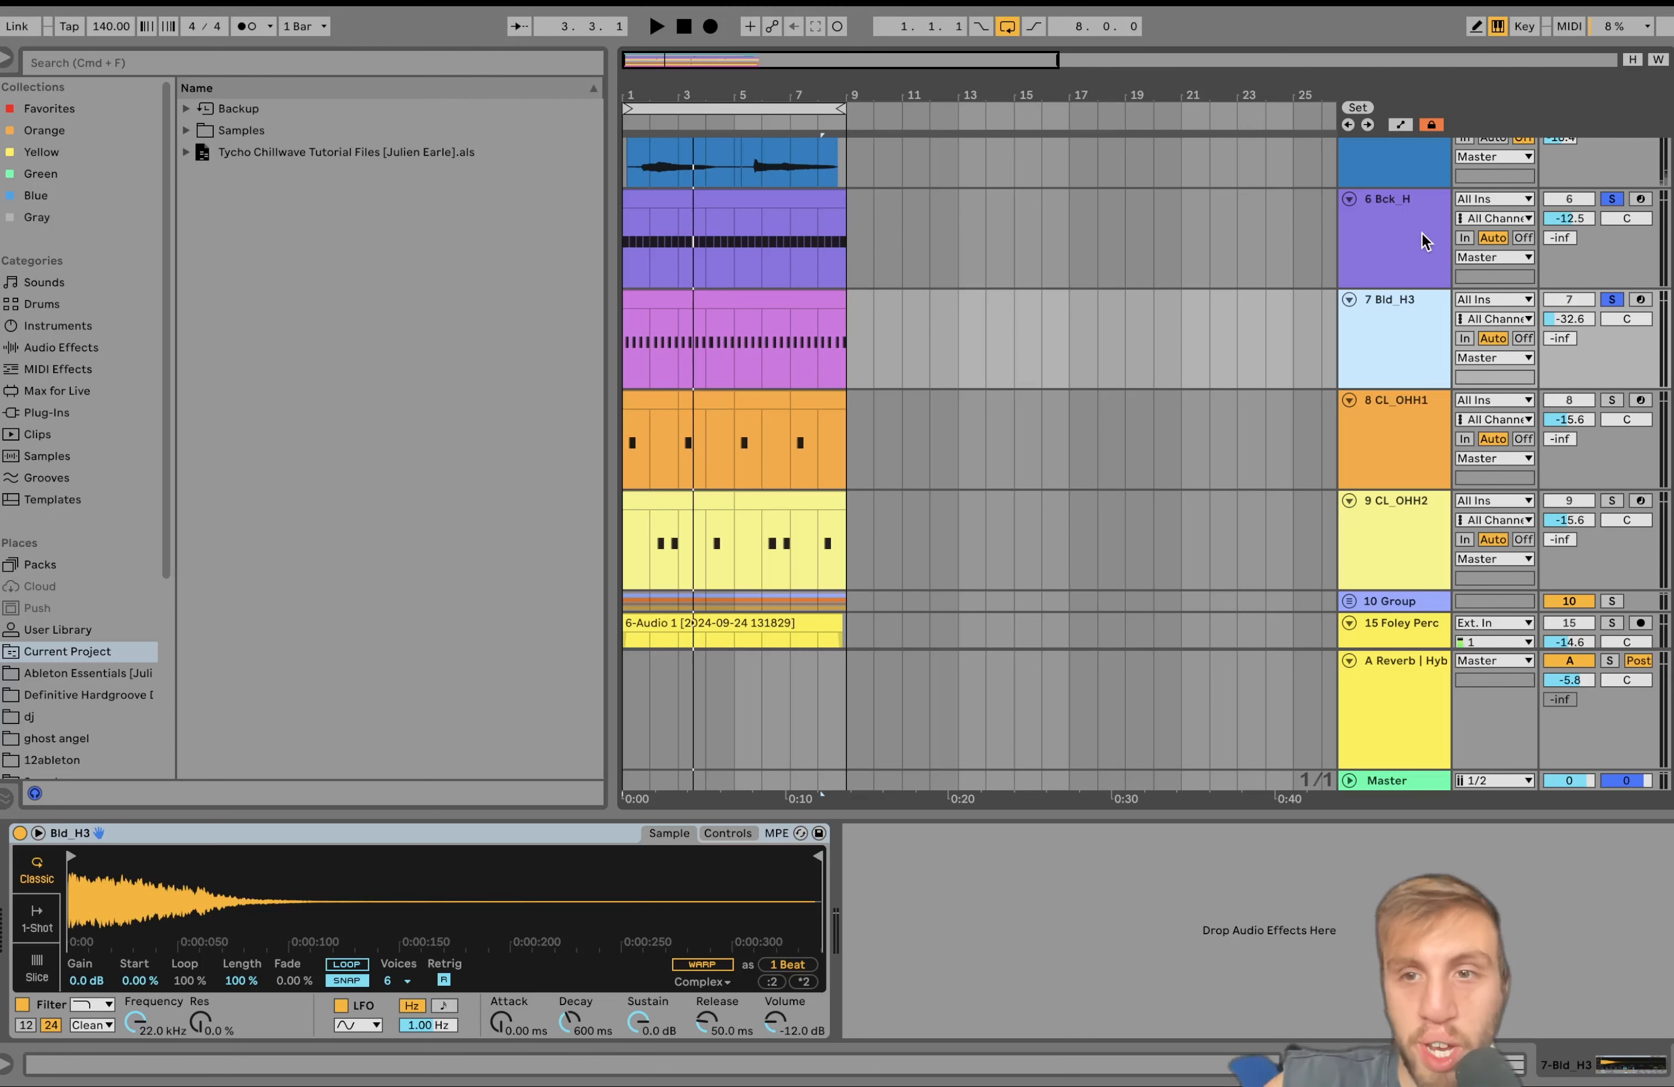
Step: Add 8 CL_OHH1 and 9 CL_OHH2 to the solo, play all four hi-hat tracks, and show the samplers of tracks 8 and 9
{"action": "left_click", "coordinate": [1614, 401]}
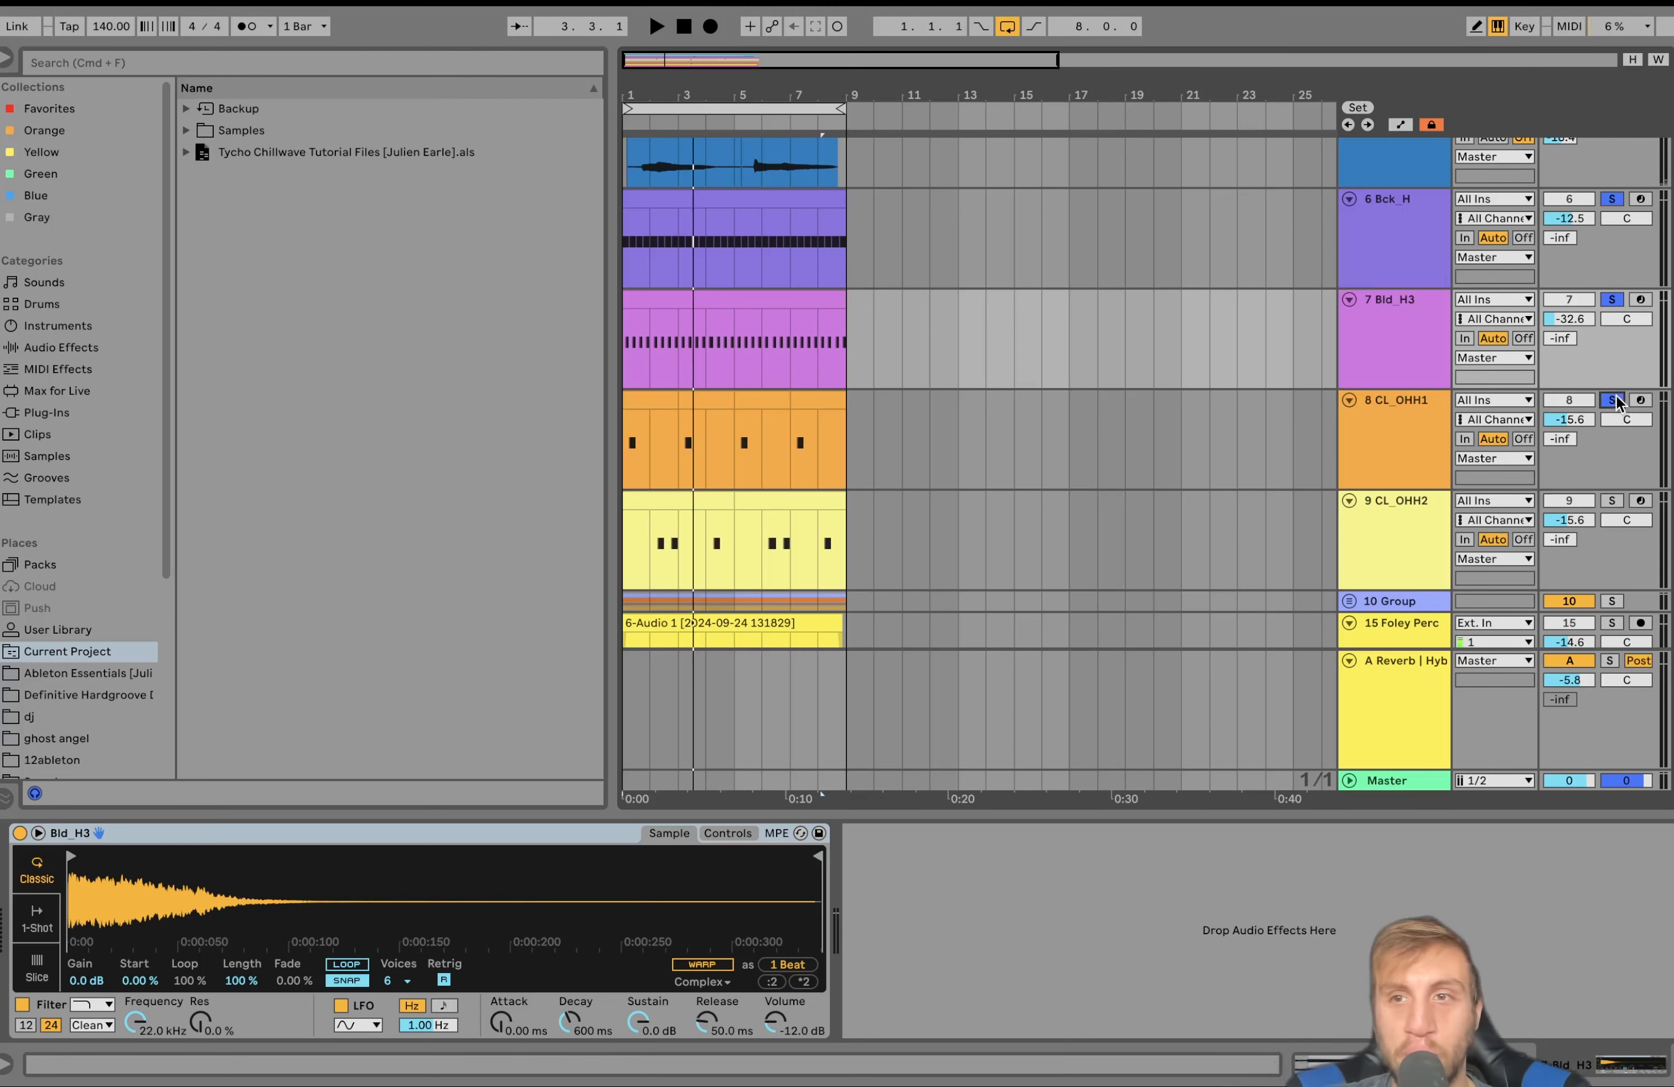
{"action": "left_click", "coordinate": [1611, 501]}
{"action": "key", "text": "space"}
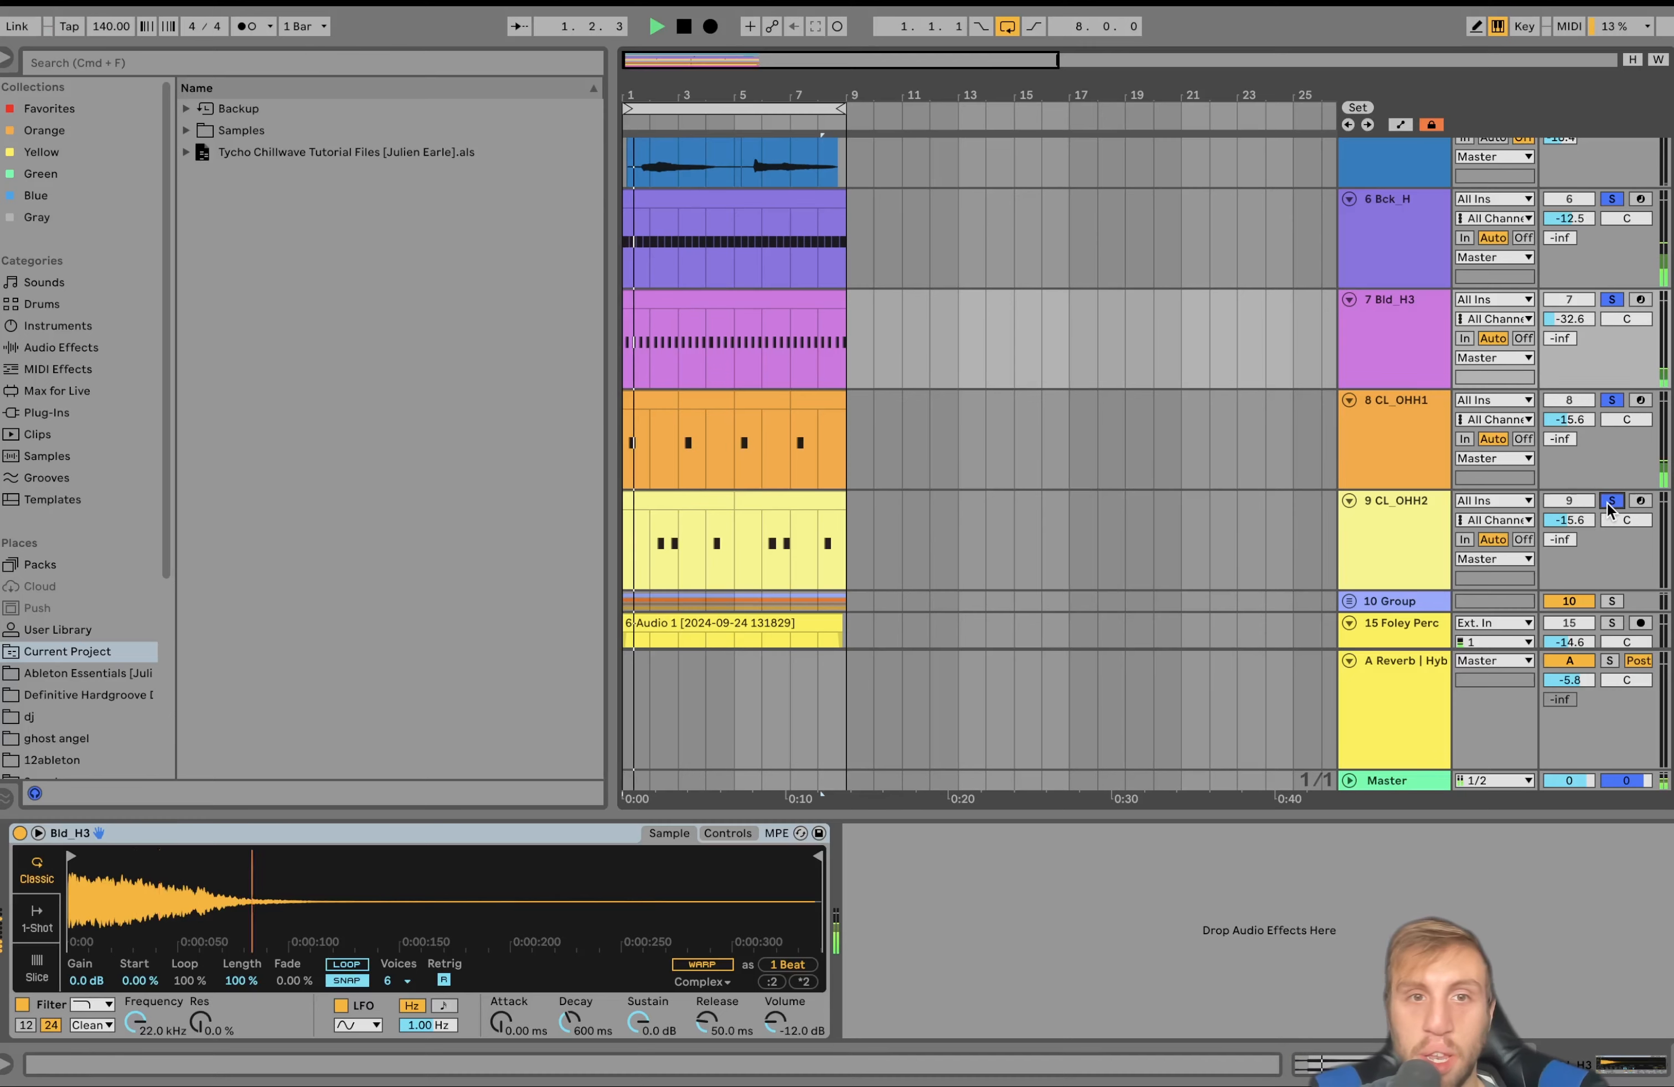
{"action": "scroll", "coordinate": [1417, 513], "scroll_direction": "down", "scroll_amount": 3}
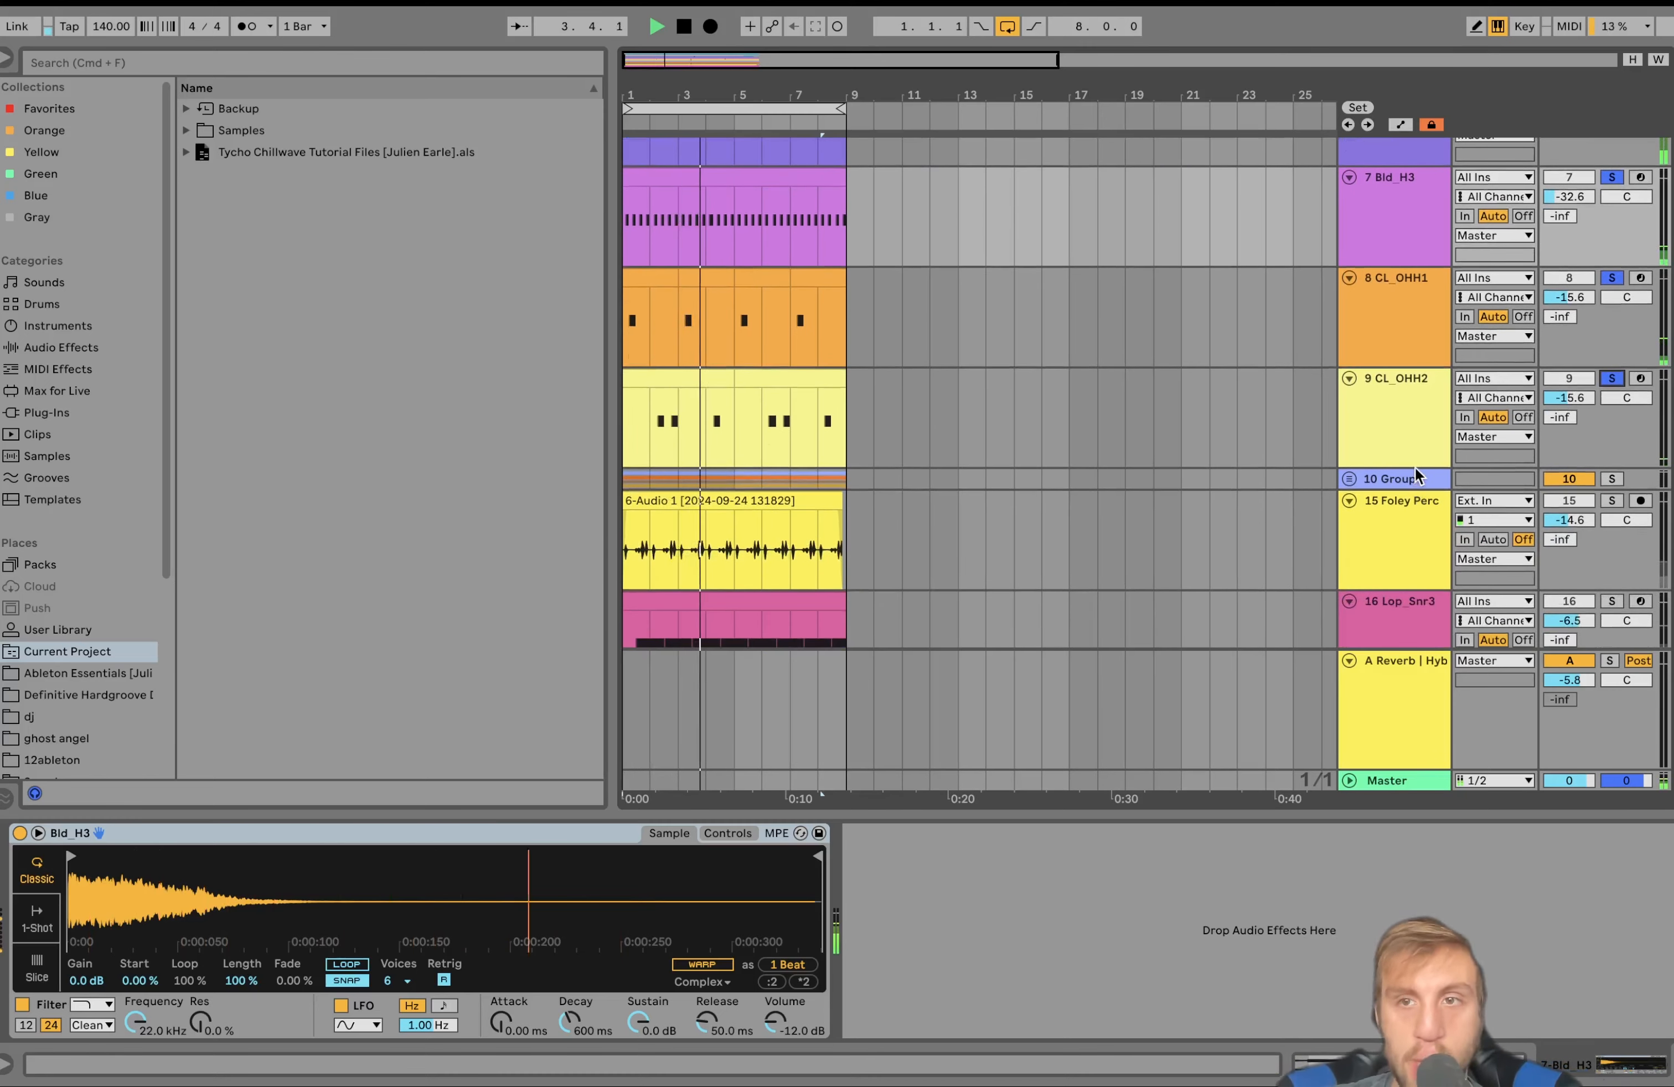
{"action": "key", "text": "space"}
{"action": "left_click", "coordinate": [1380, 344]}
{"action": "left_click", "coordinate": [1383, 438]}
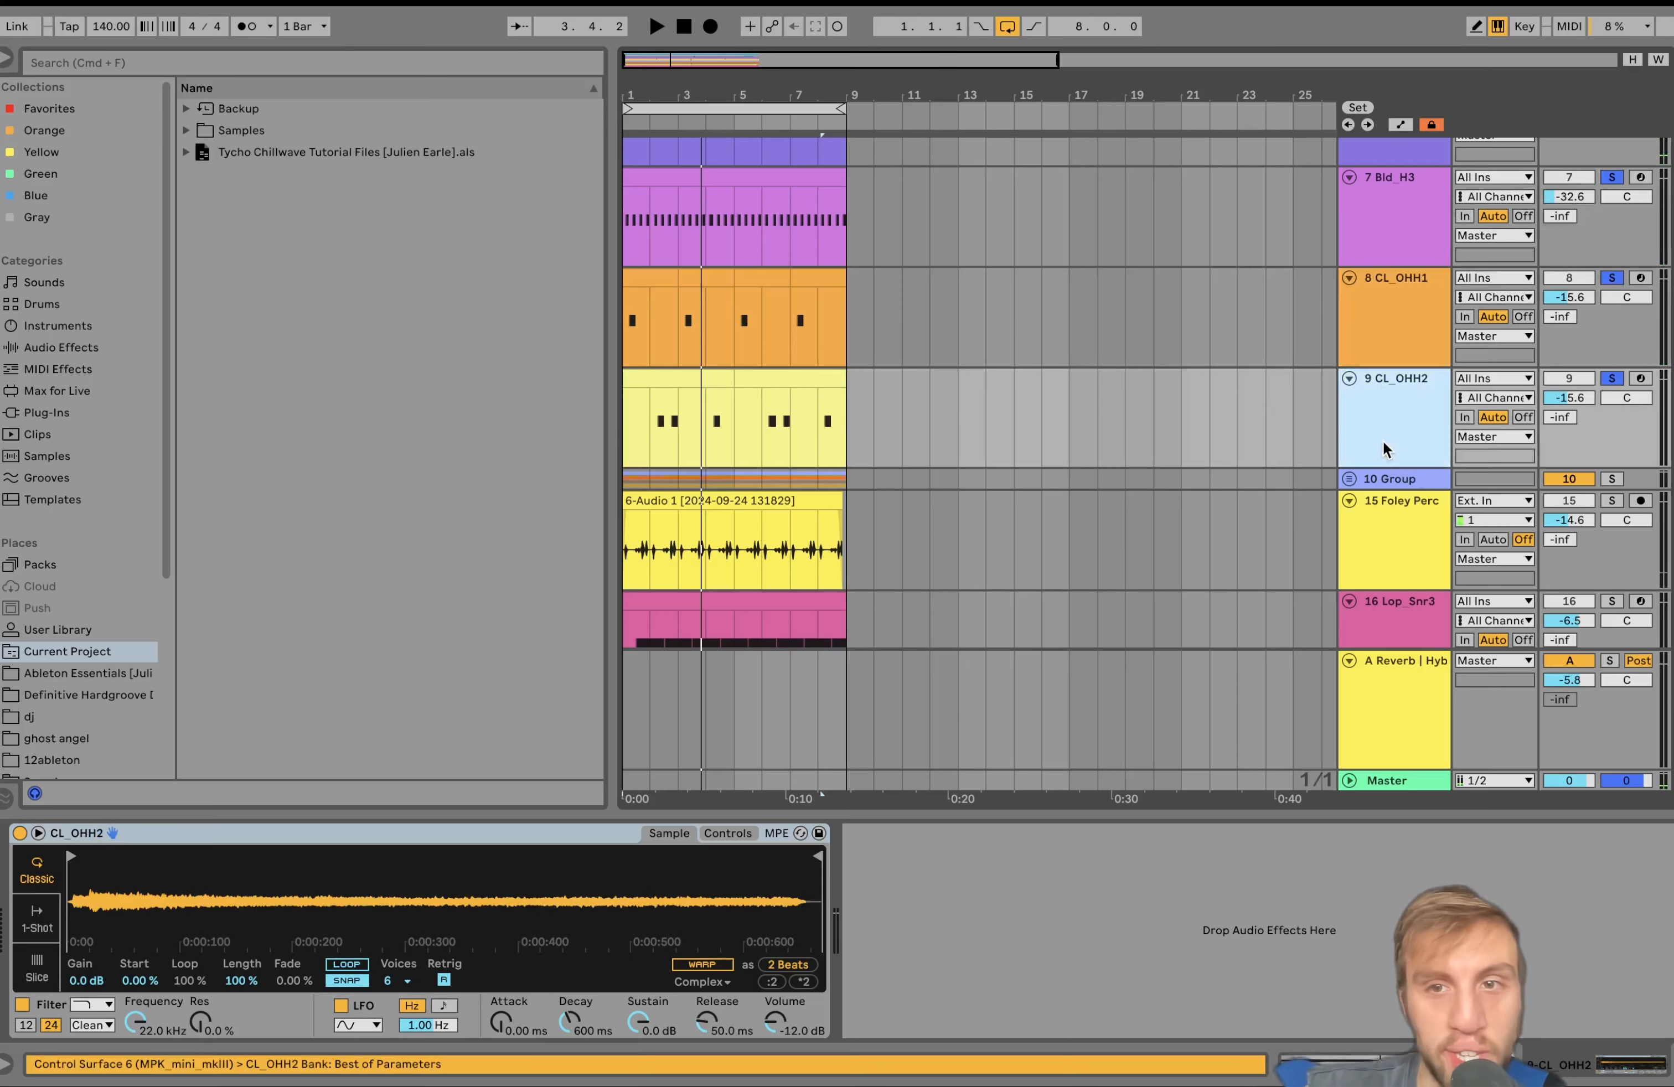
Step: Clear all solos and play the full arrangement from bar 1 with the hi-hat tracks in view
{"action": "left_click", "coordinate": [1612, 379]}
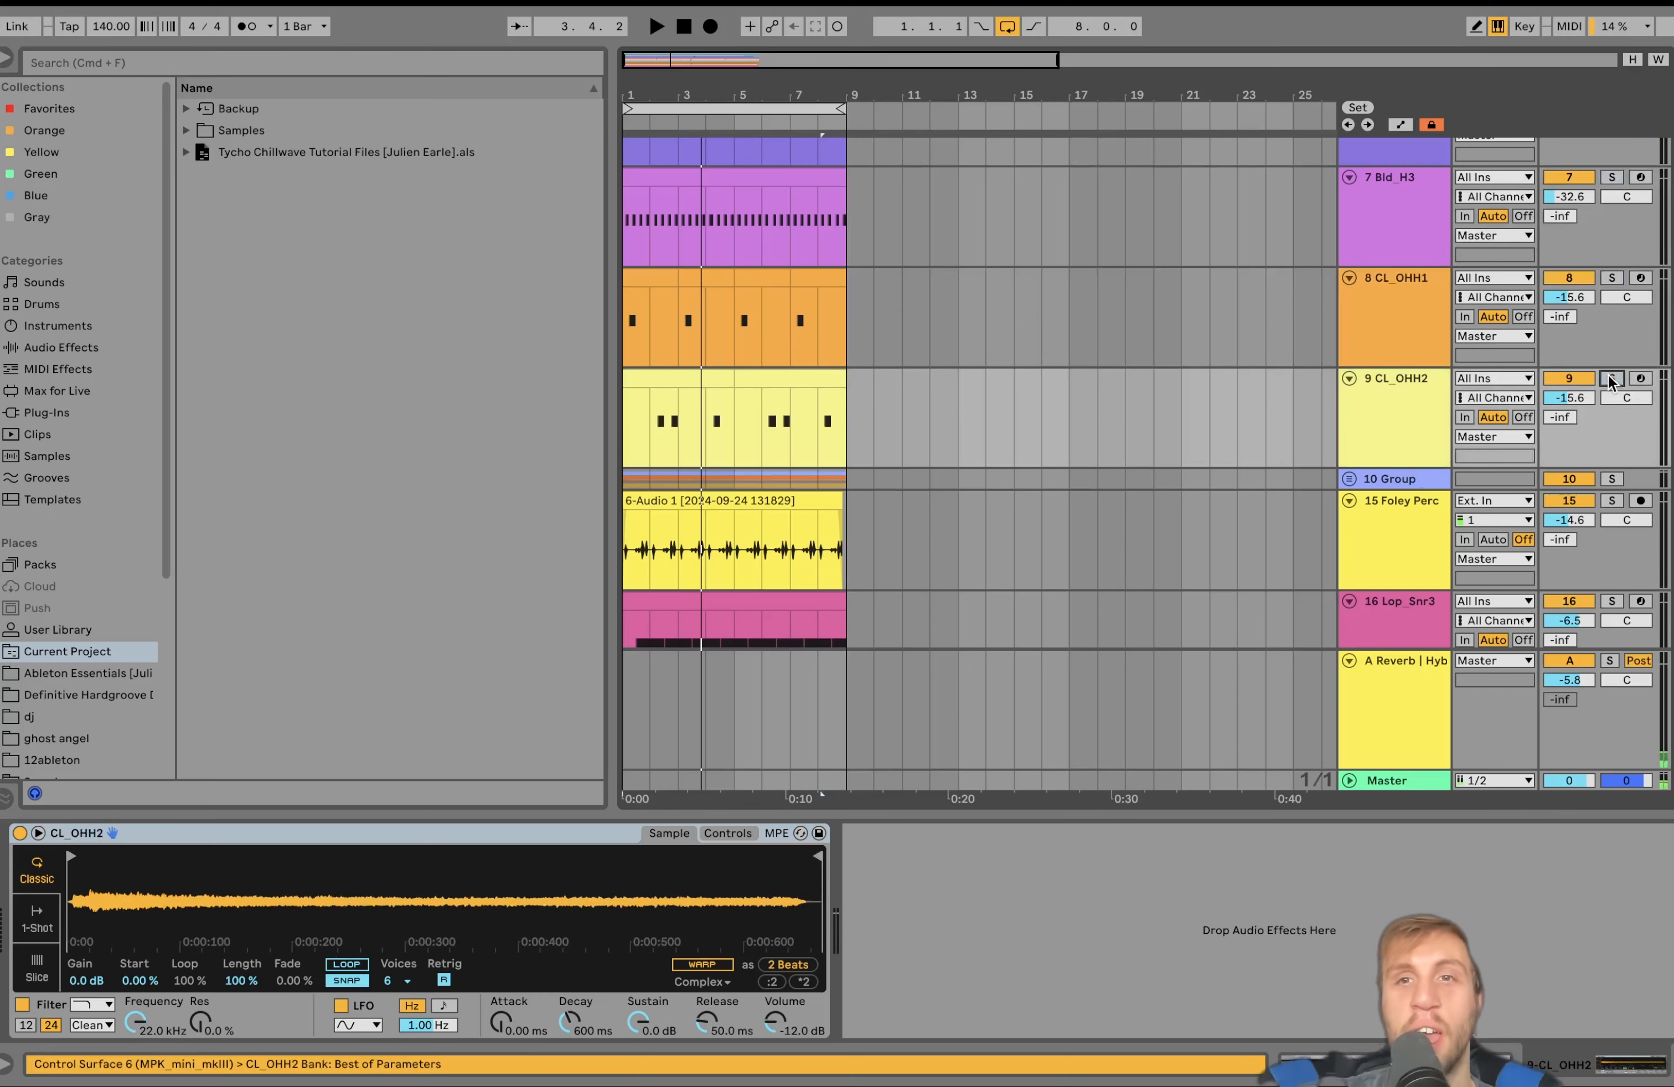
{"action": "scroll", "coordinate": [1451, 223], "scroll_direction": "up", "scroll_amount": 3}
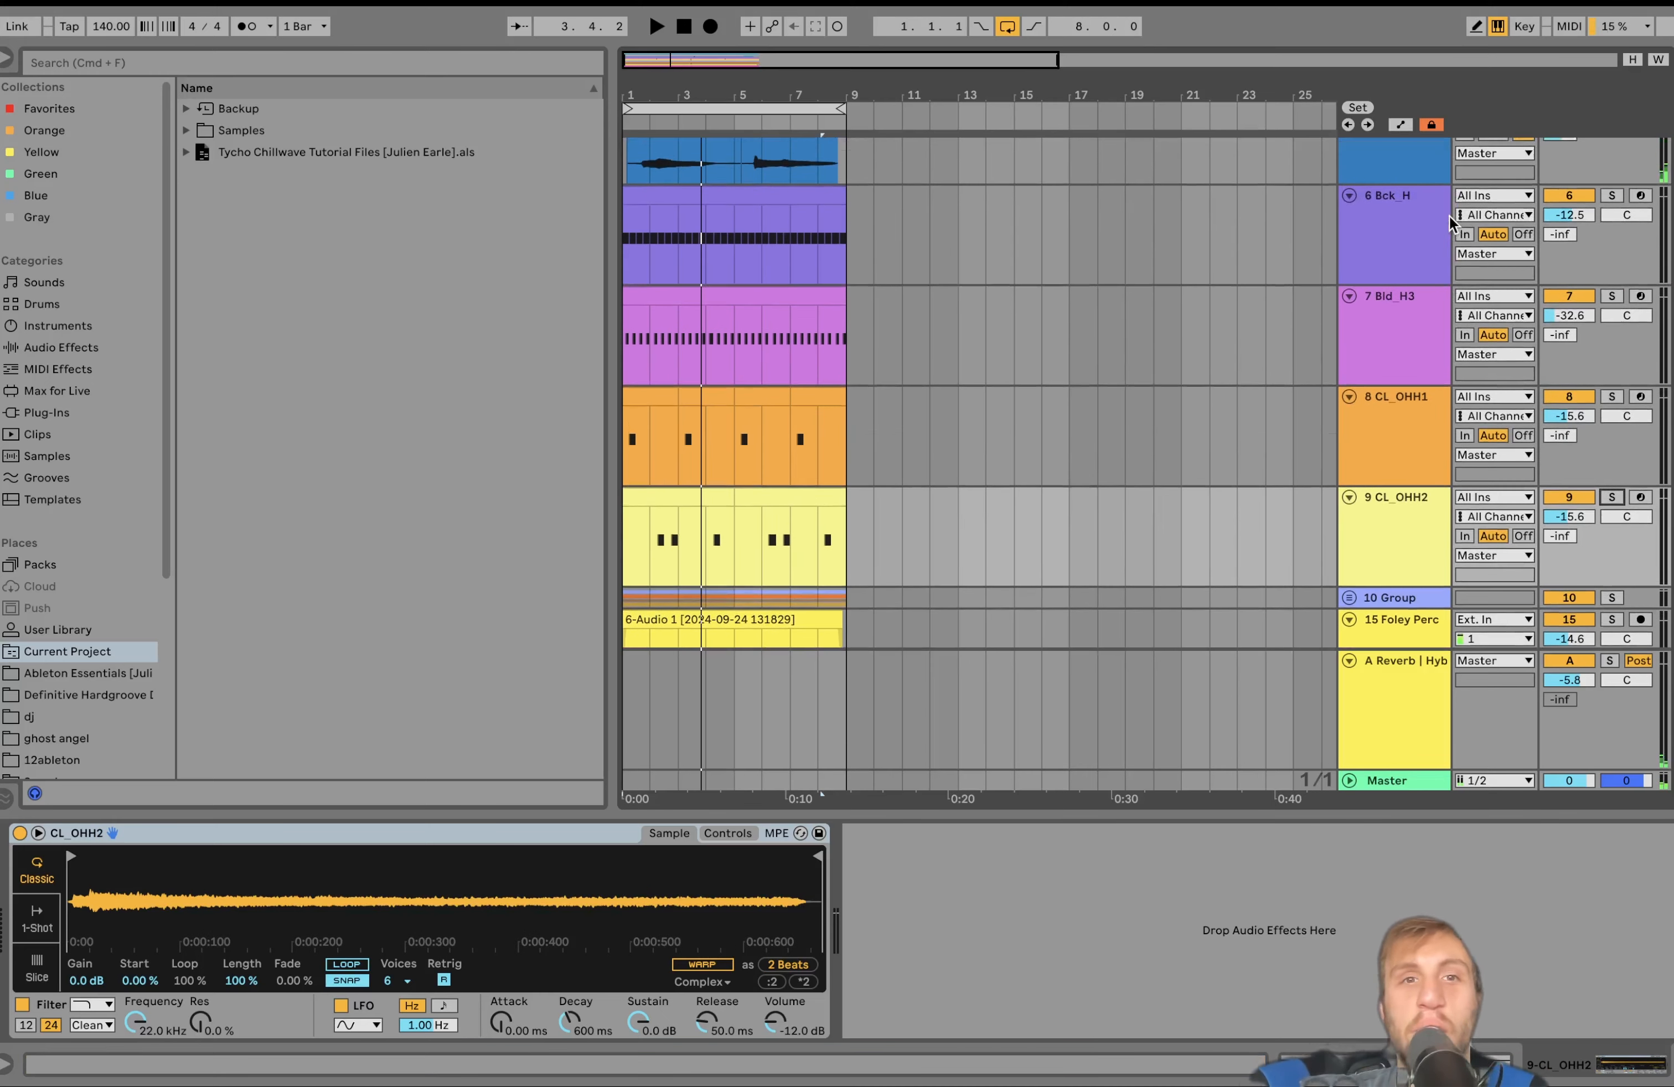
{"action": "key", "text": "space"}
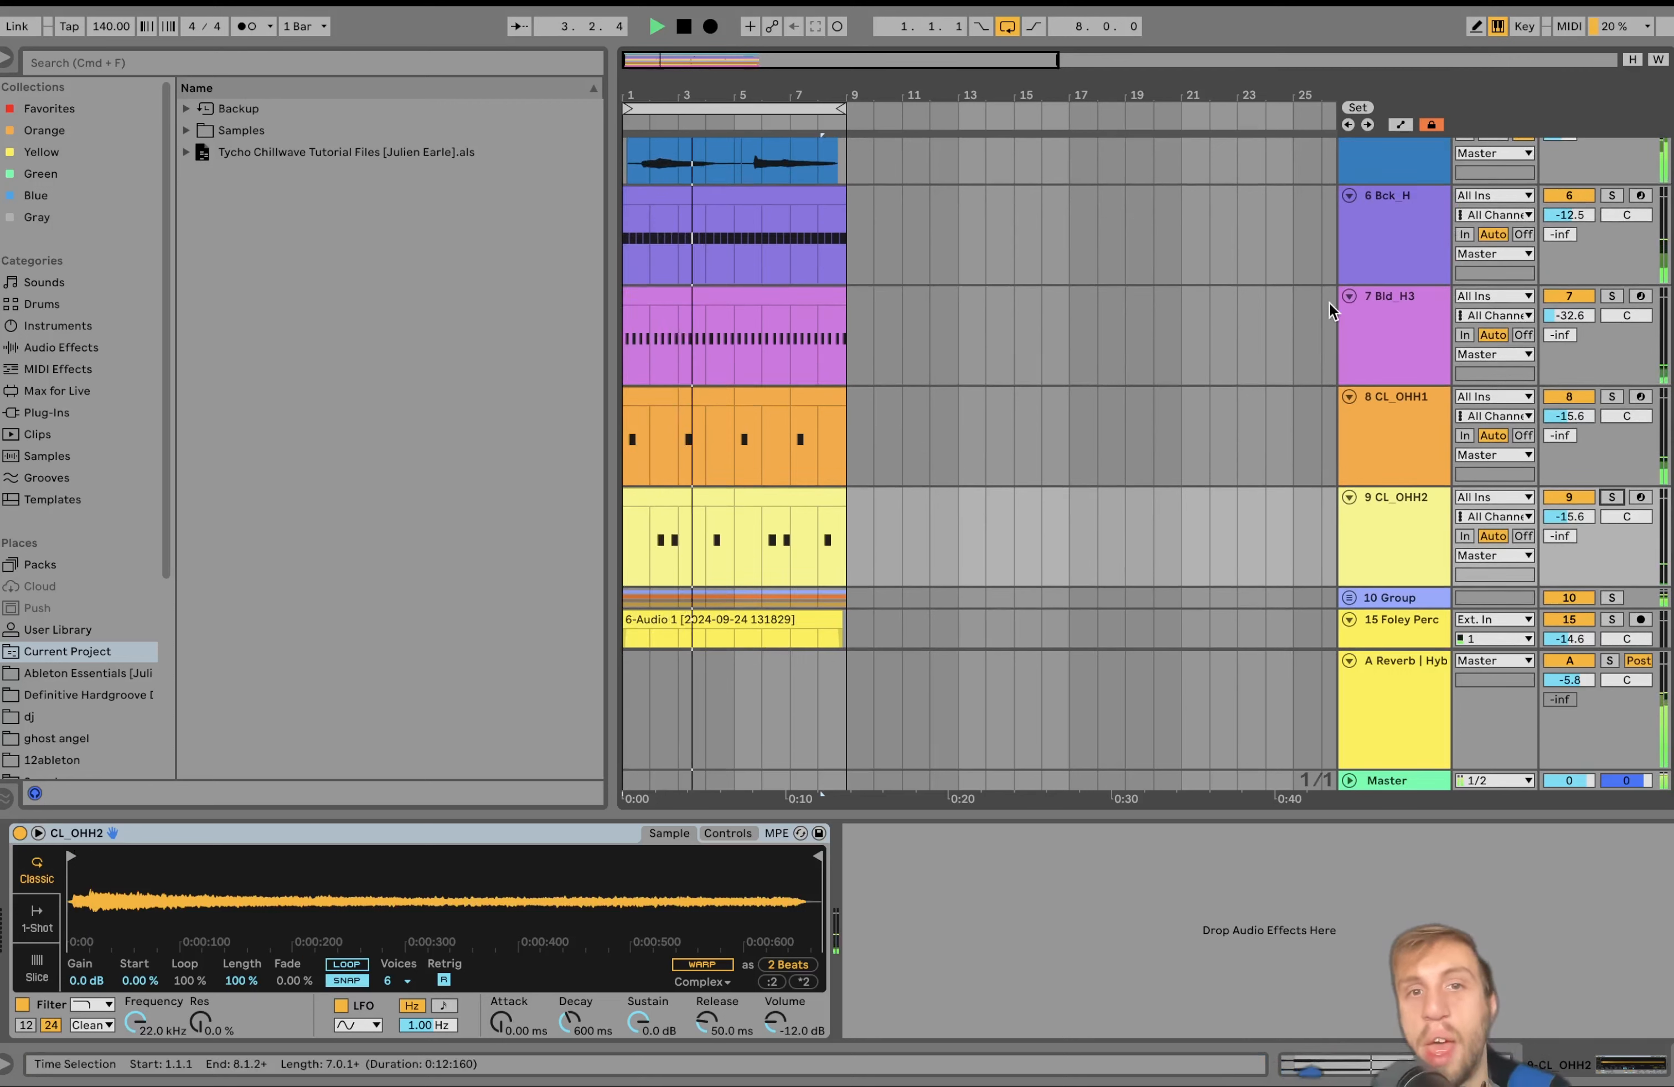
{"action": "key", "text": "space"}
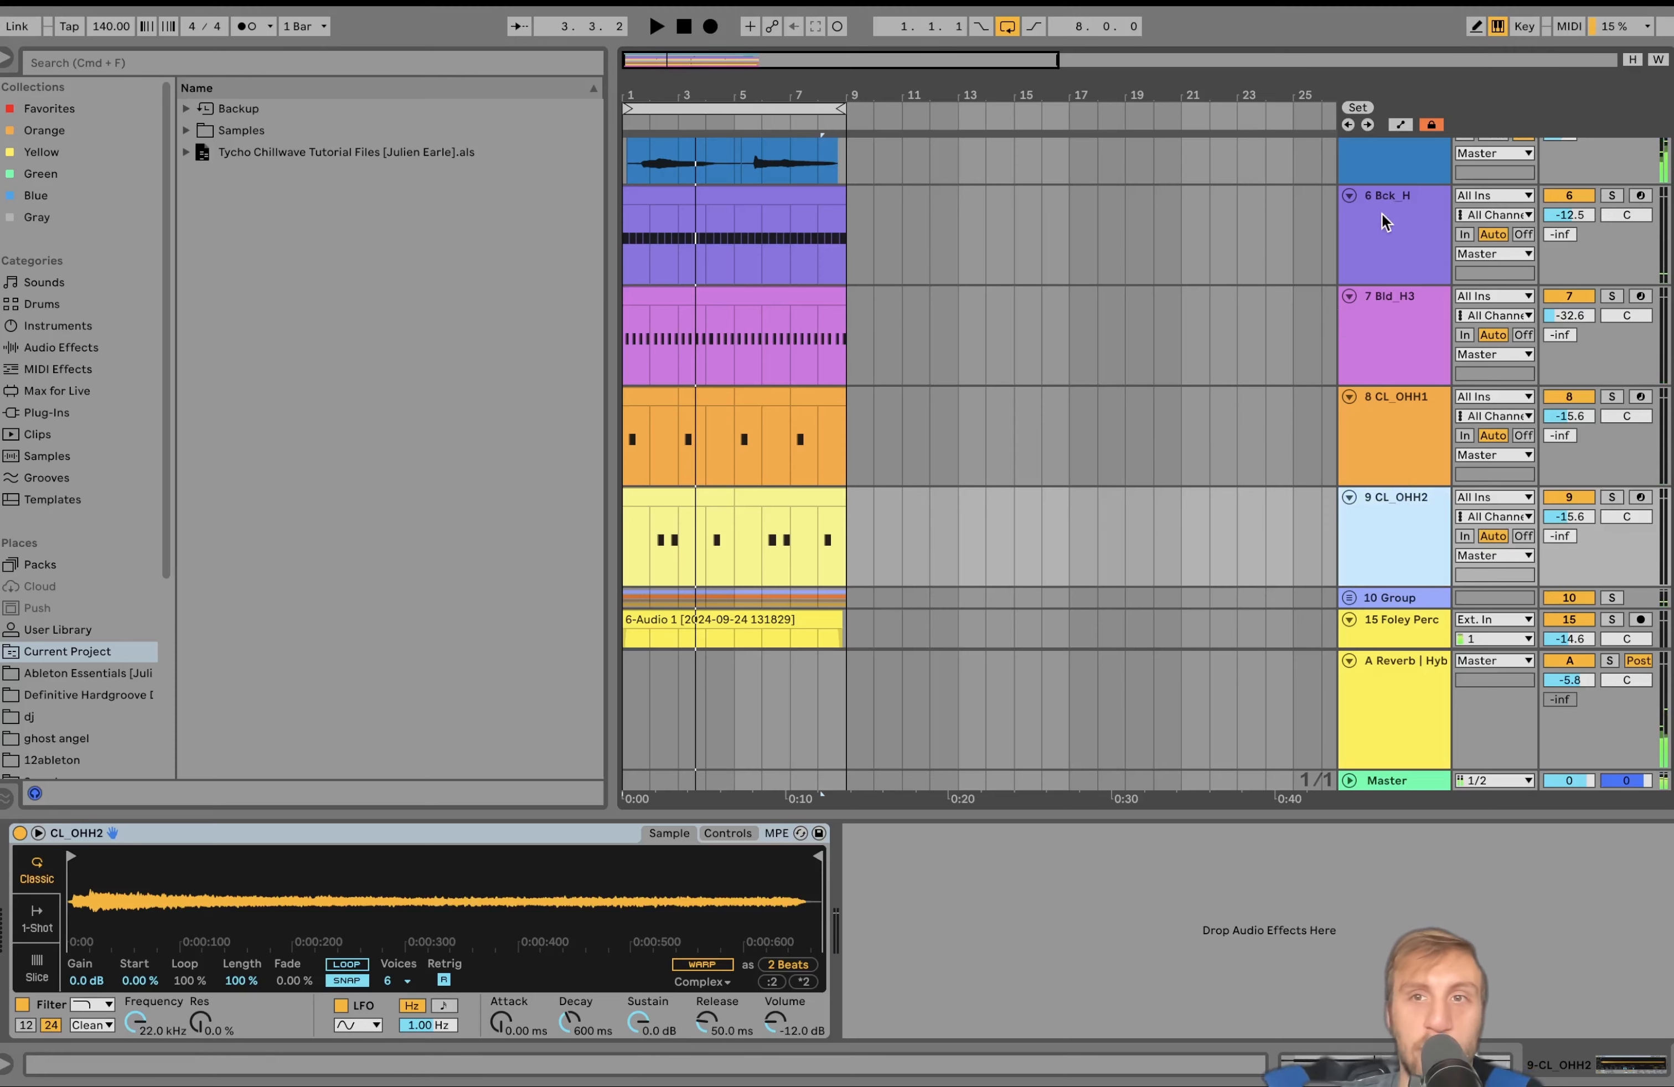
Step: Solo tracks 6 Bck_H through 9 CL_OHH2 together with 10 Group, play them, and unfold the group
{"action": "left_click", "coordinate": [1382, 216], "text": "shift"}
{"action": "scroll", "coordinate": [1382, 216], "scroll_direction": "down", "scroll_amount": 3}
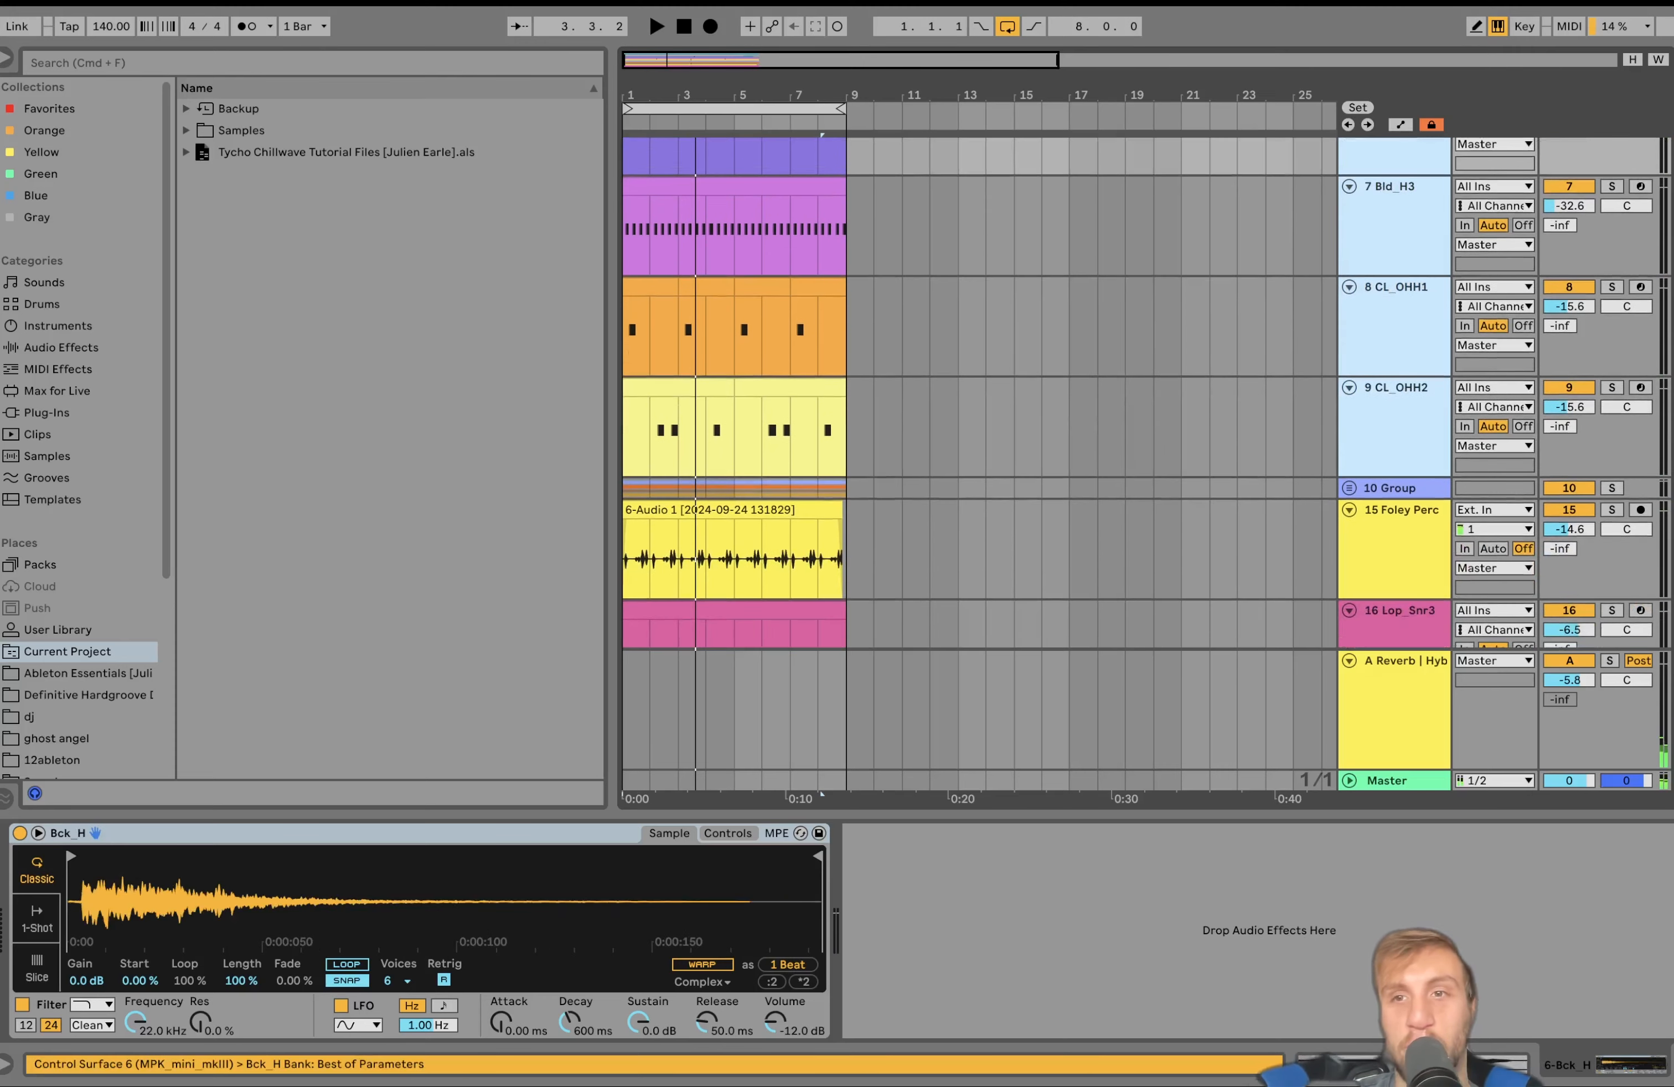
{"action": "left_click", "coordinate": [1615, 387]}
{"action": "key", "text": "space"}
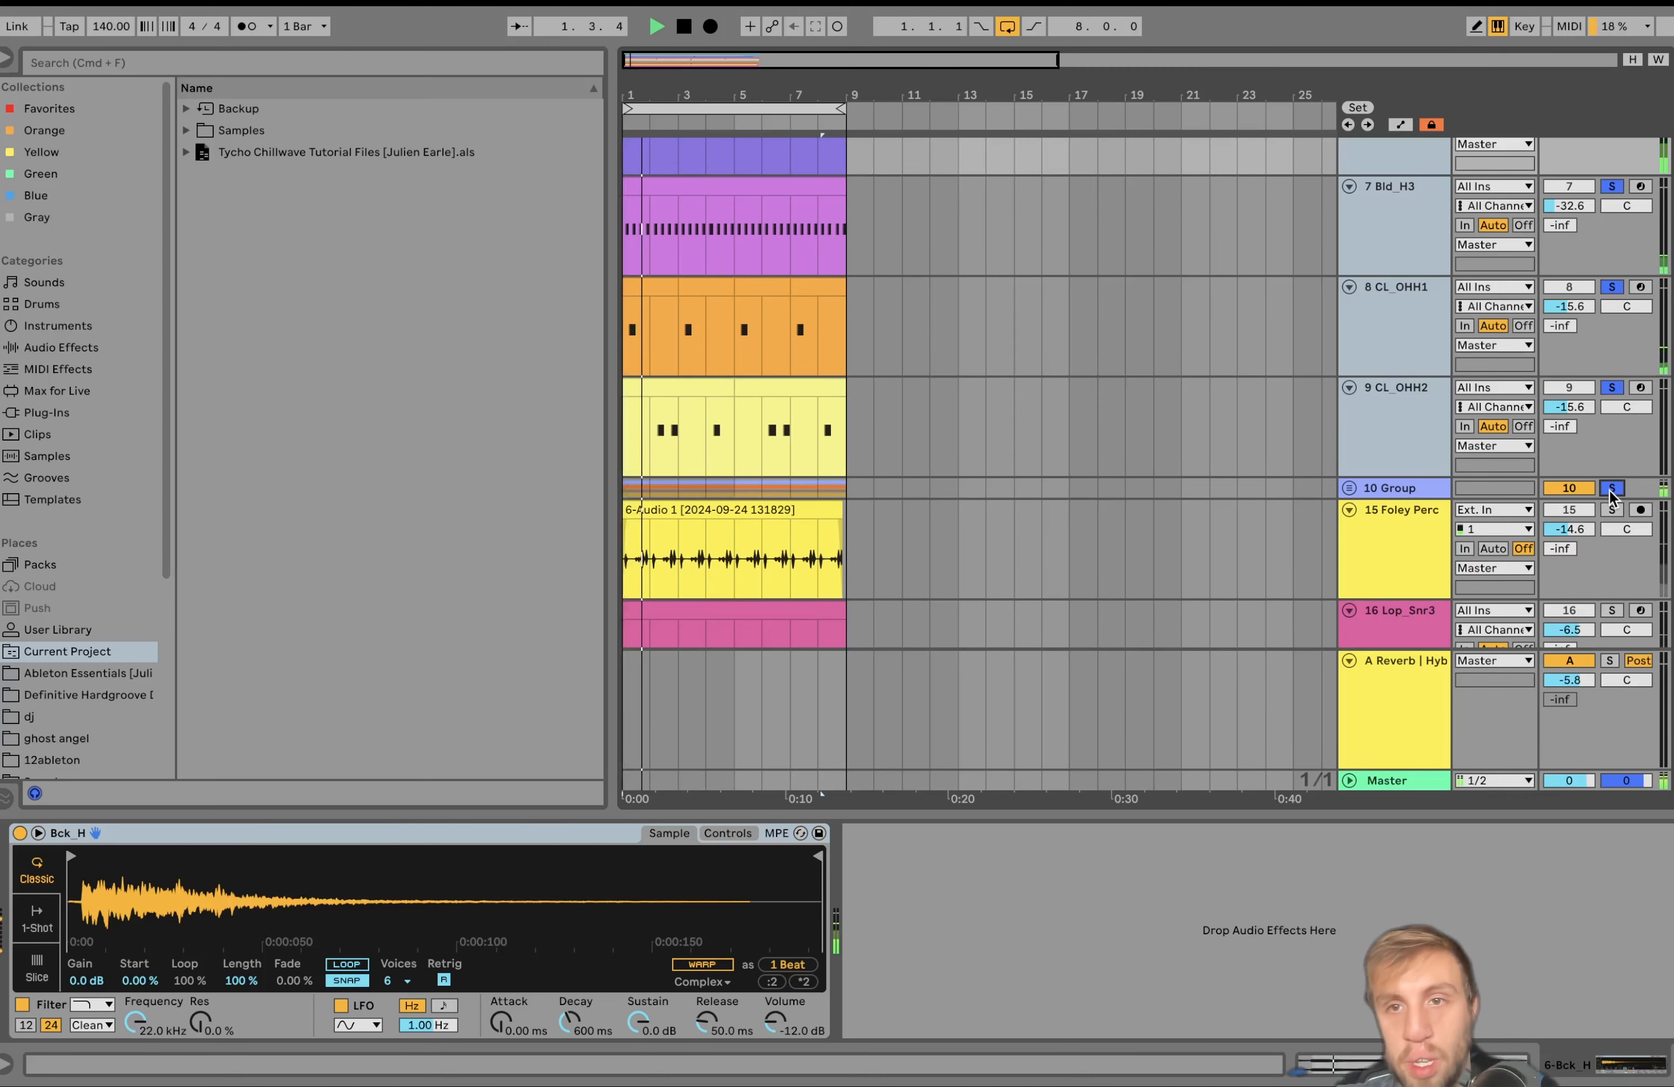
{"action": "left_click", "coordinate": [1349, 487]}
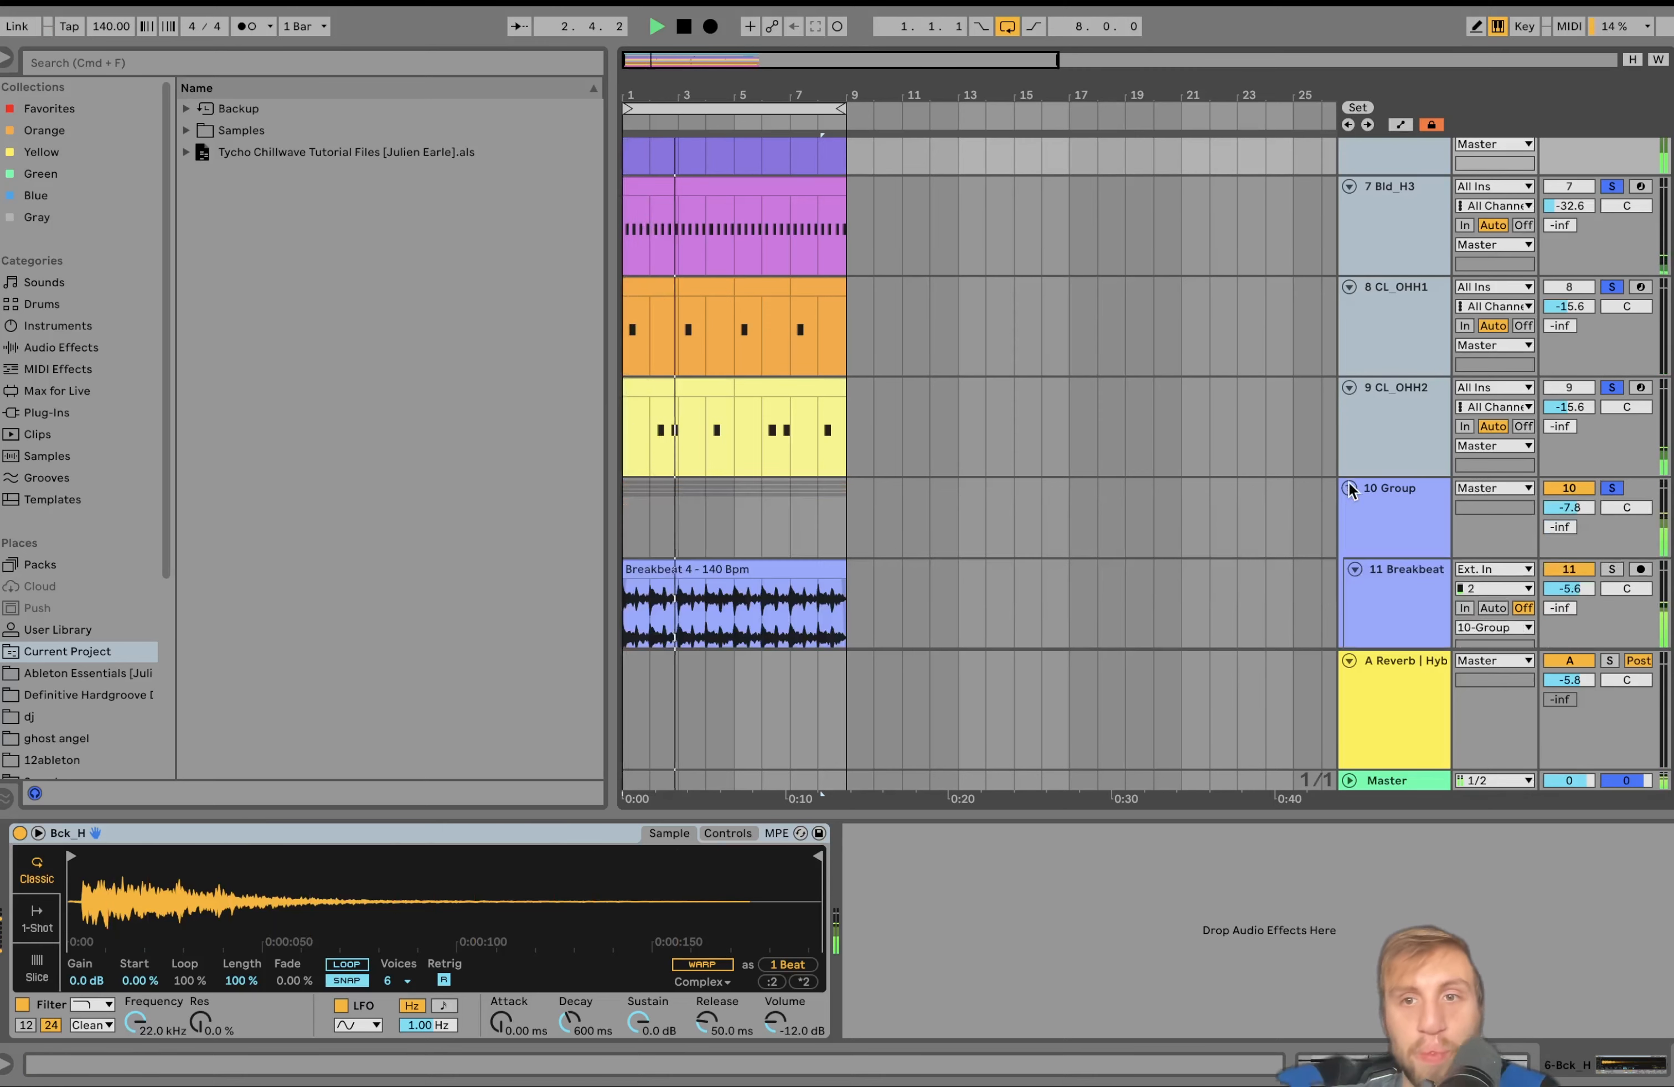
{"action": "key", "text": "space"}
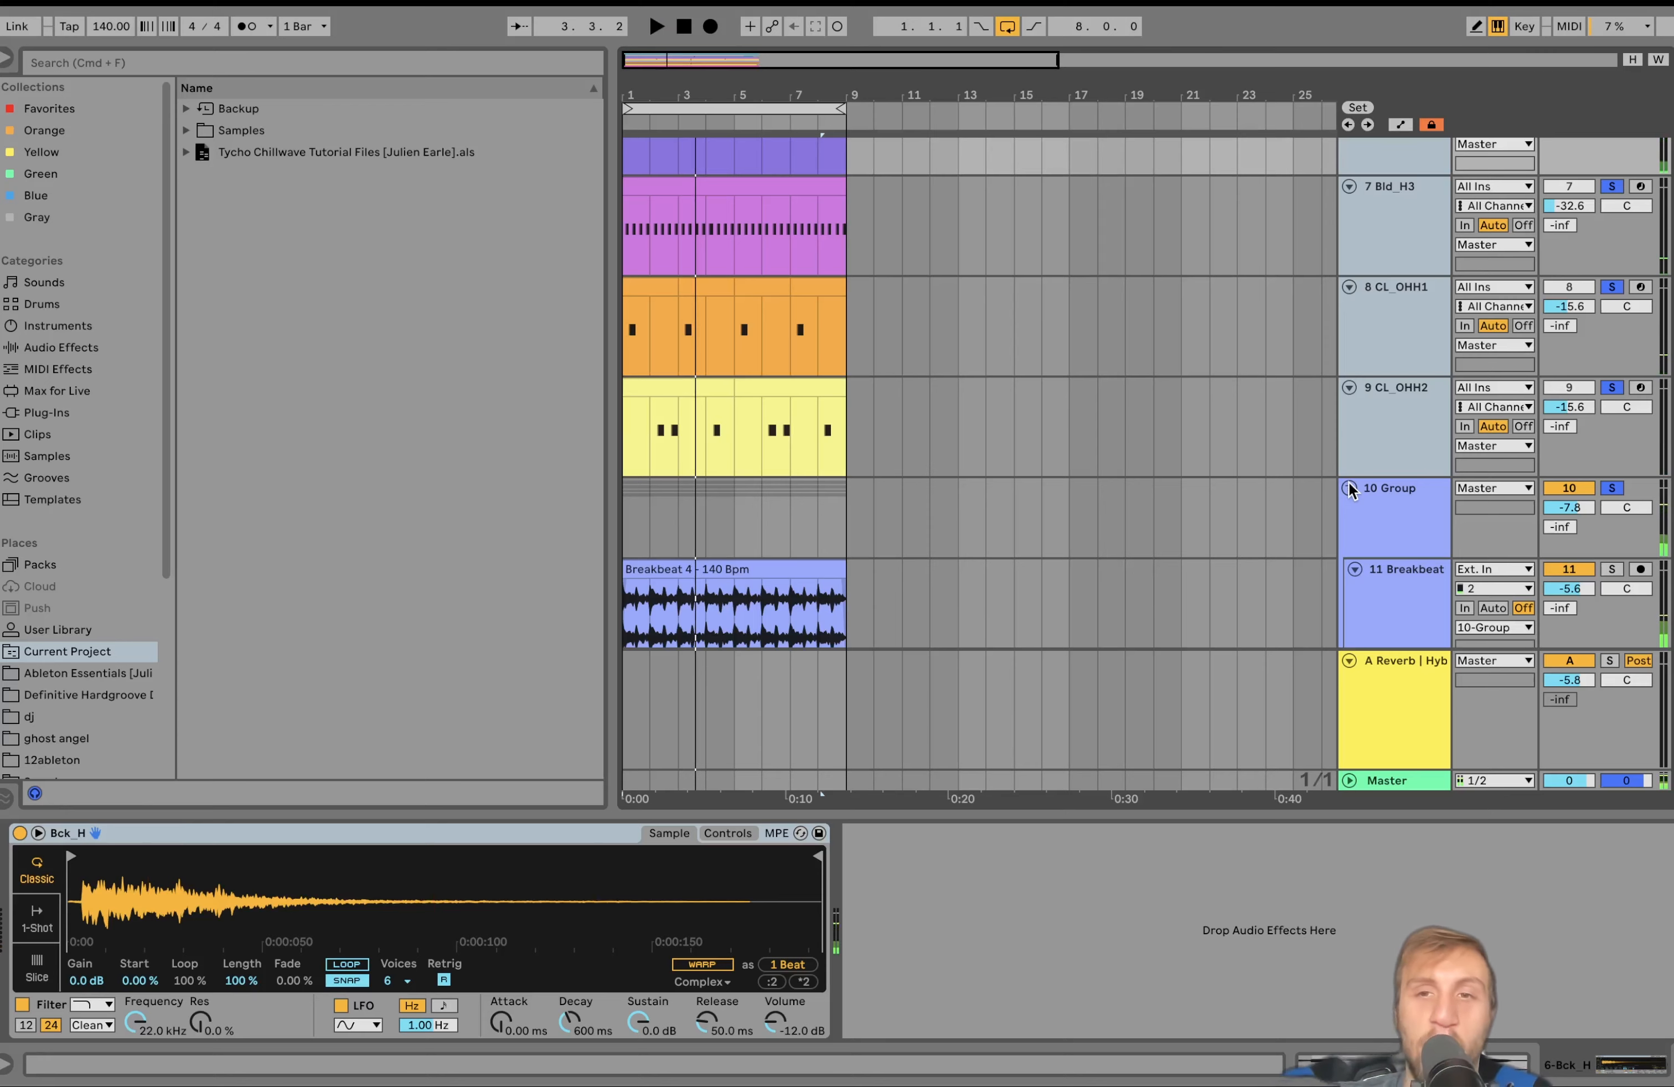
Step: Solo only 10 Group, play its layered breakbeat loops, and show the Auto Filter on the 11 Breakbeat track
{"action": "scroll", "coordinate": [1364, 507], "scroll_direction": "down", "scroll_amount": 4}
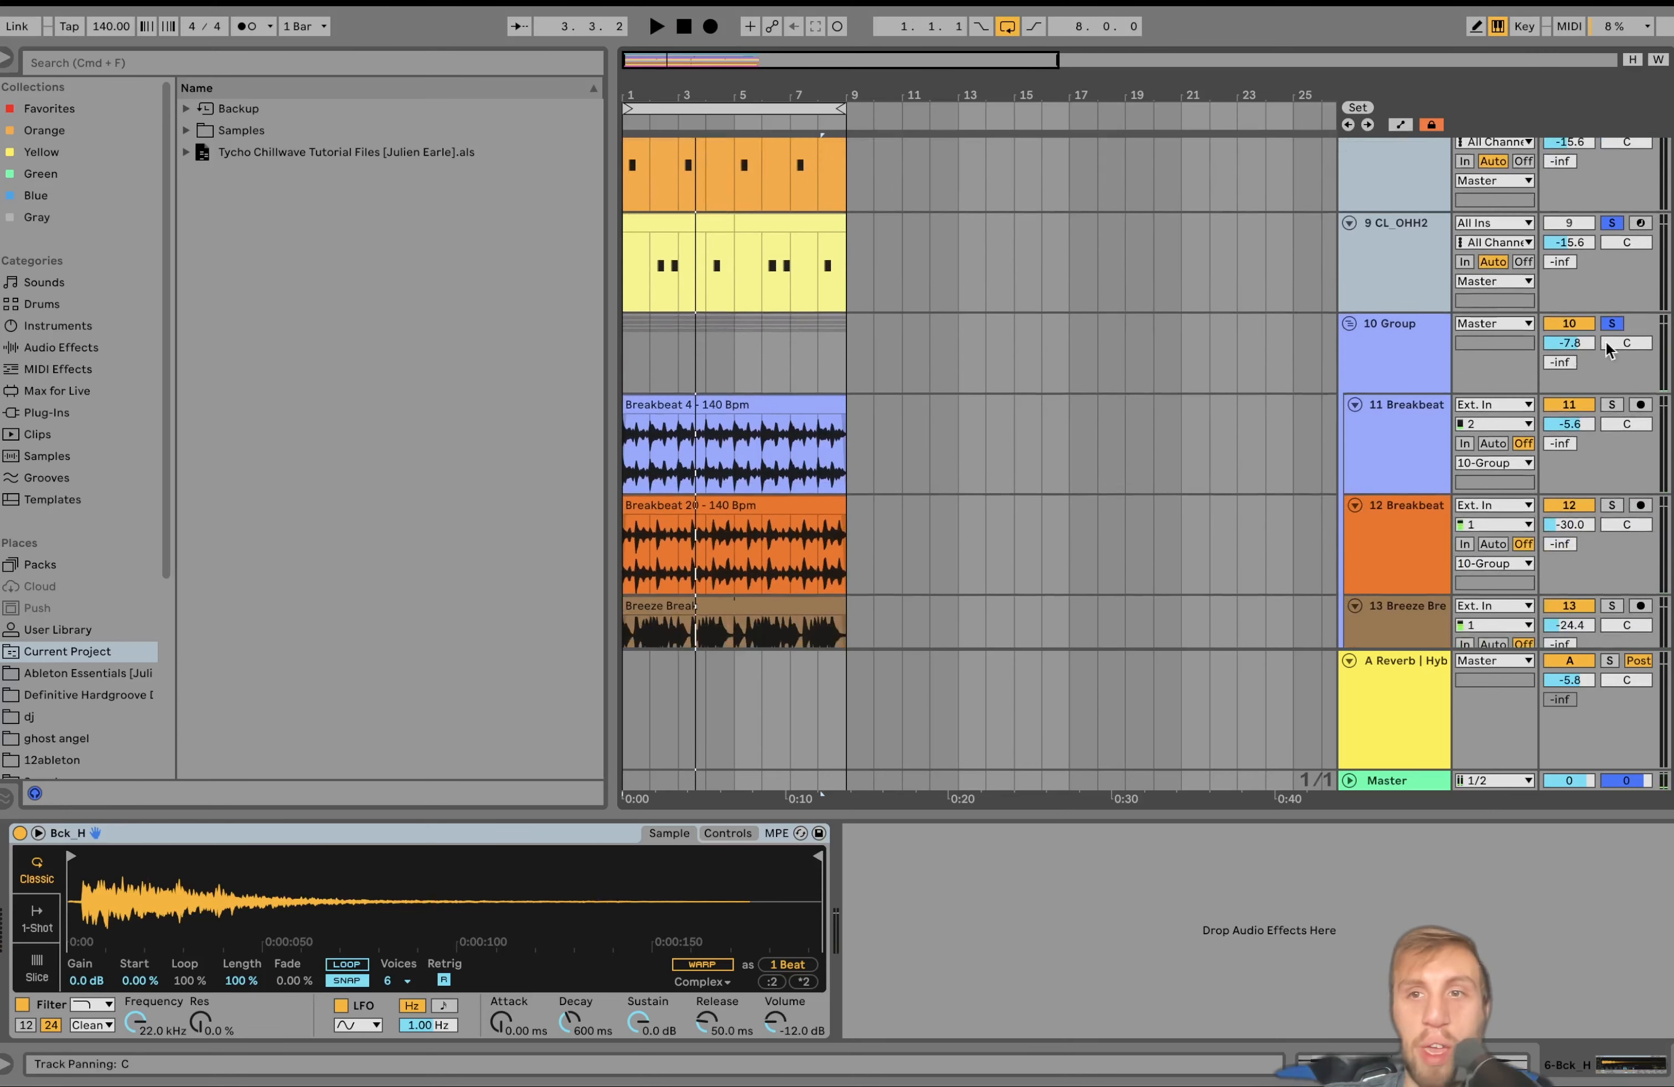
{"action": "left_click", "coordinate": [1619, 327]}
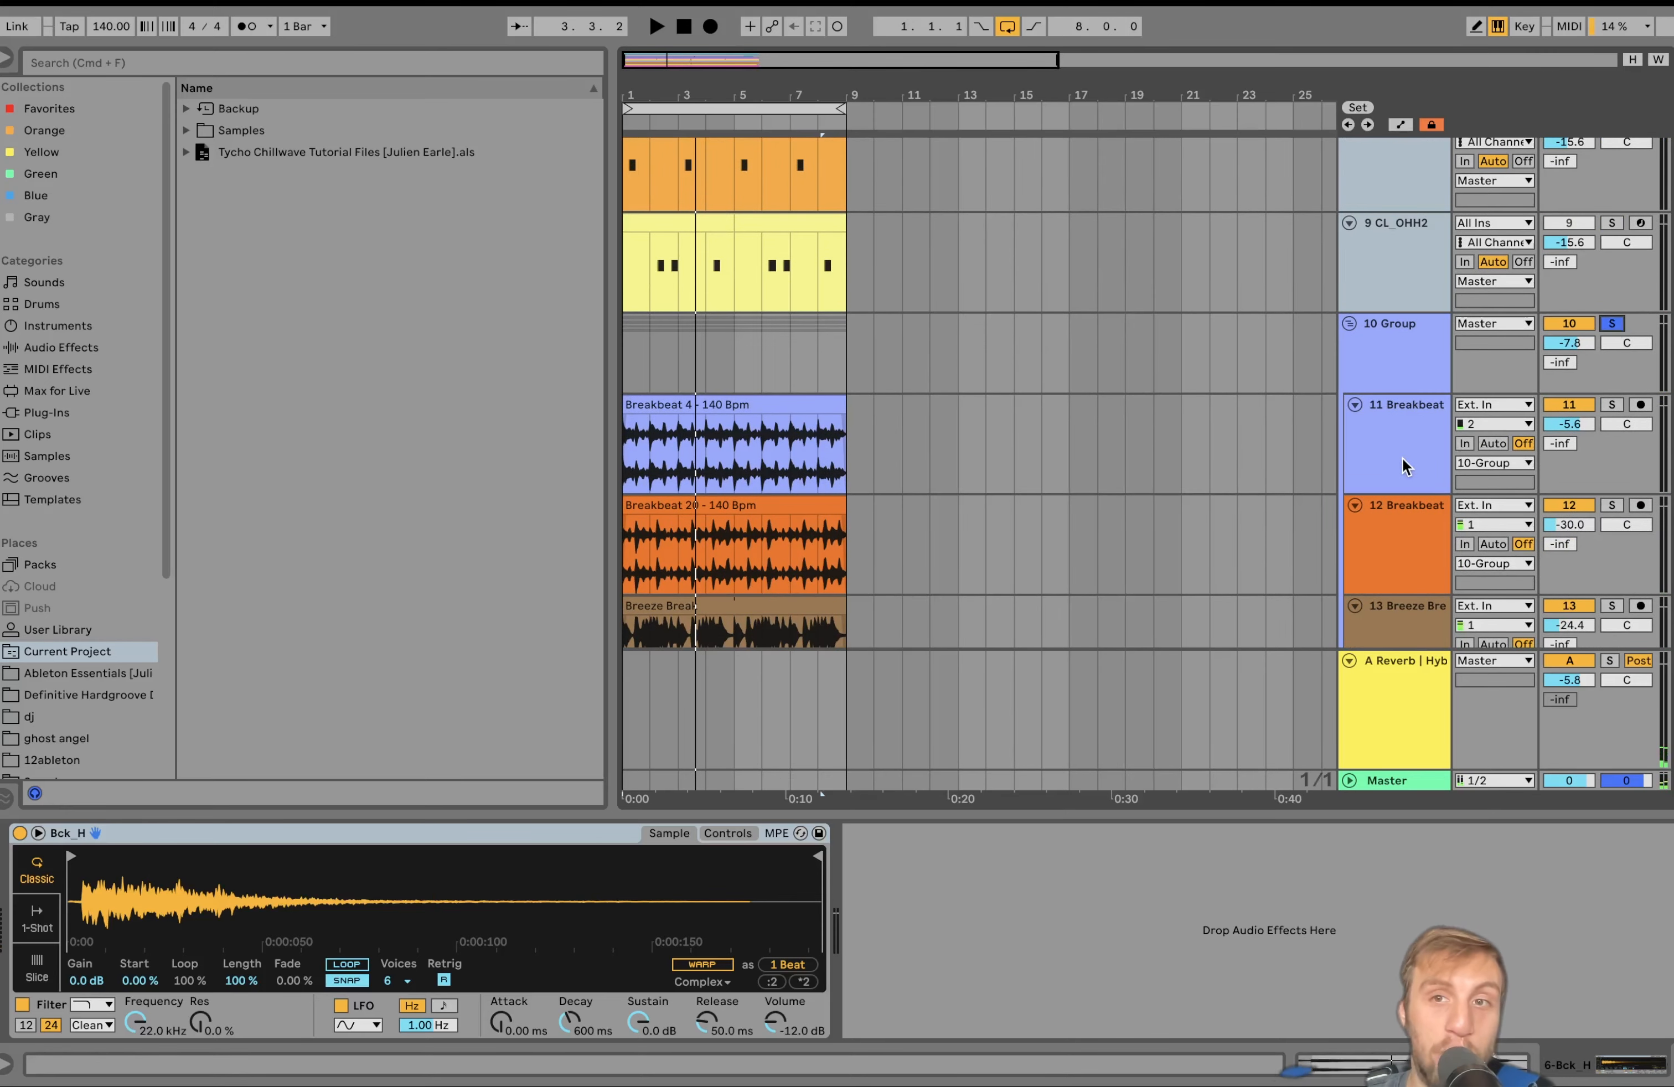
{"action": "key", "text": "space"}
{"action": "scroll", "coordinate": [1403, 459], "scroll_direction": "down", "scroll_amount": 5}
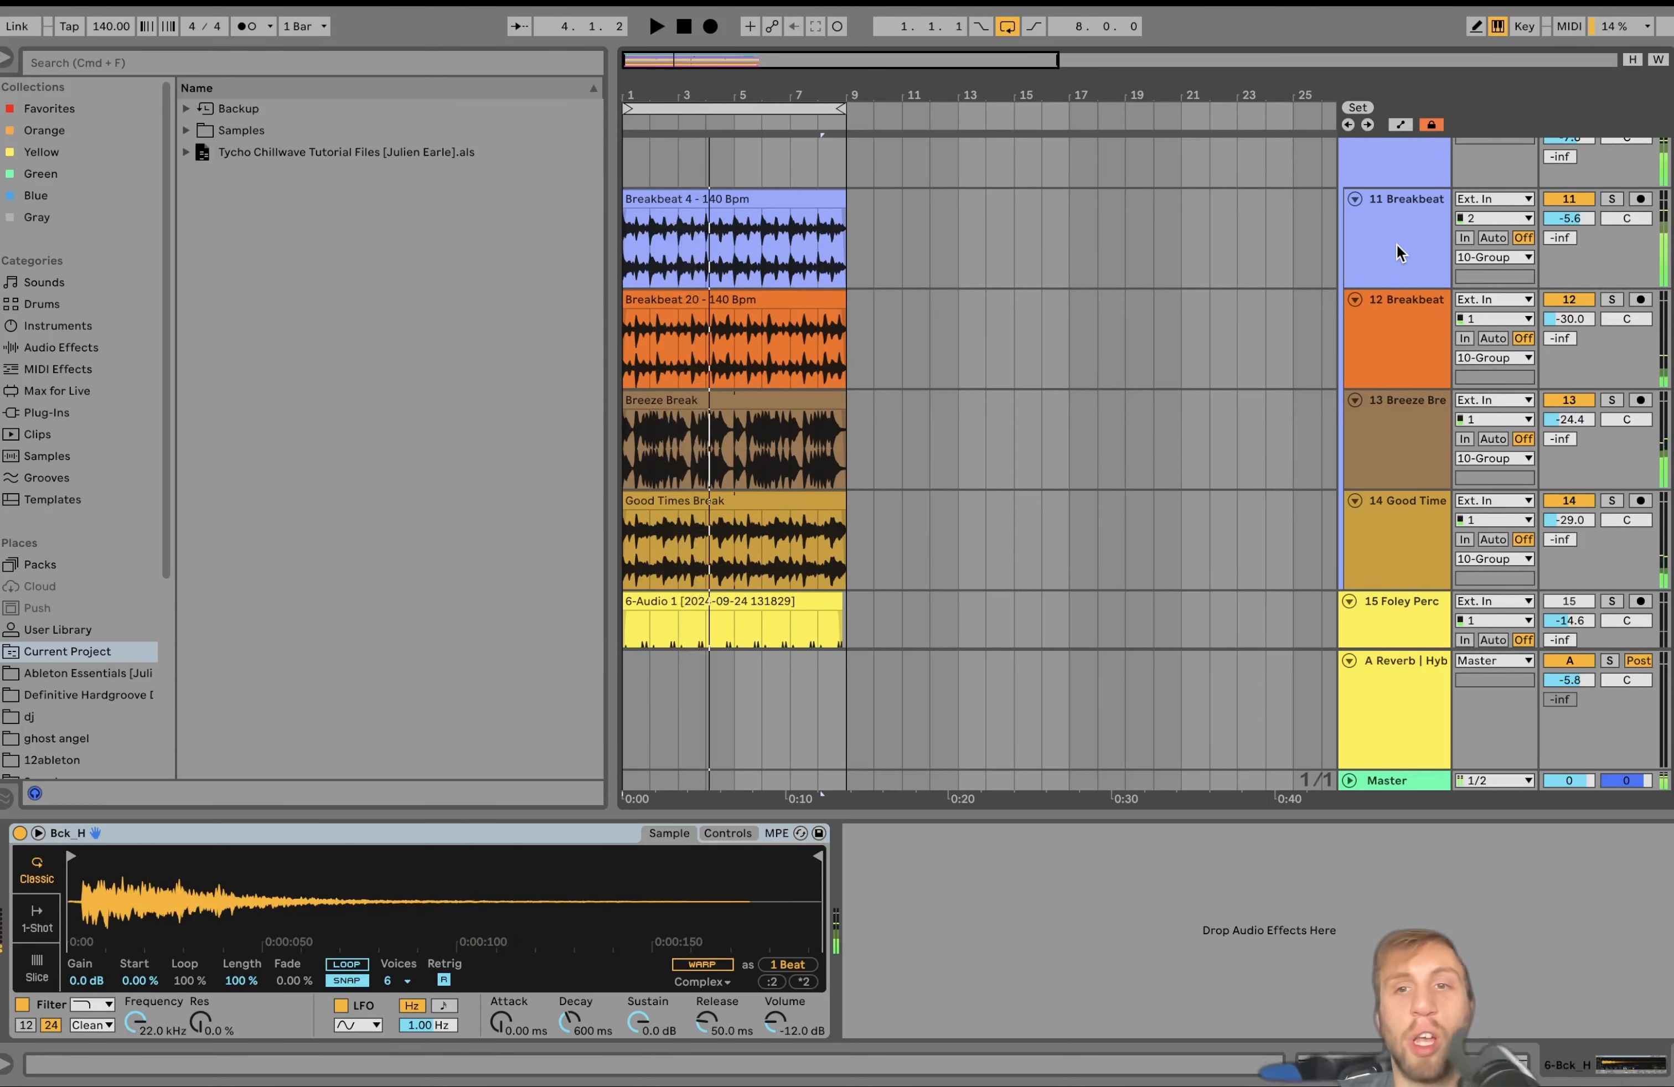
{"action": "key", "text": "space"}
{"action": "left_click", "coordinate": [1436, 256]}
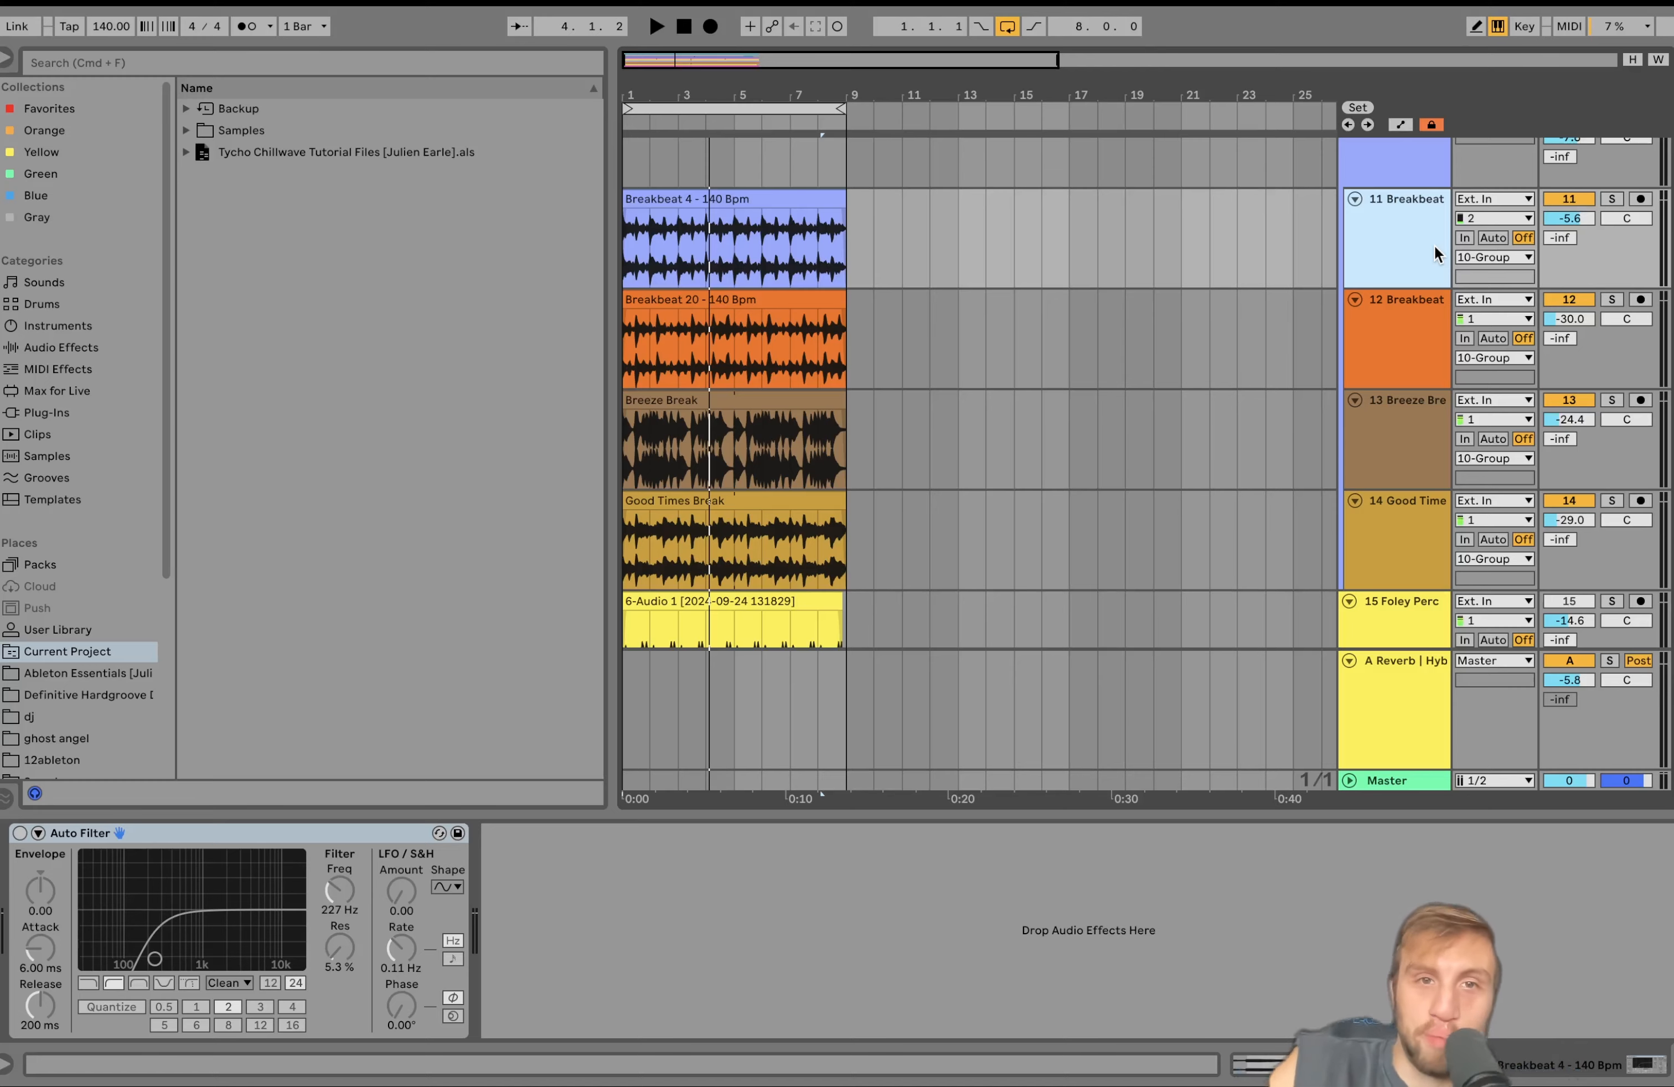
Step: Select tracks 6 Bck_H through 9 CL_OHH2 and solo all four in place of 10 Group
{"action": "scroll", "coordinate": [1395, 245], "scroll_direction": "up", "scroll_amount": 5}
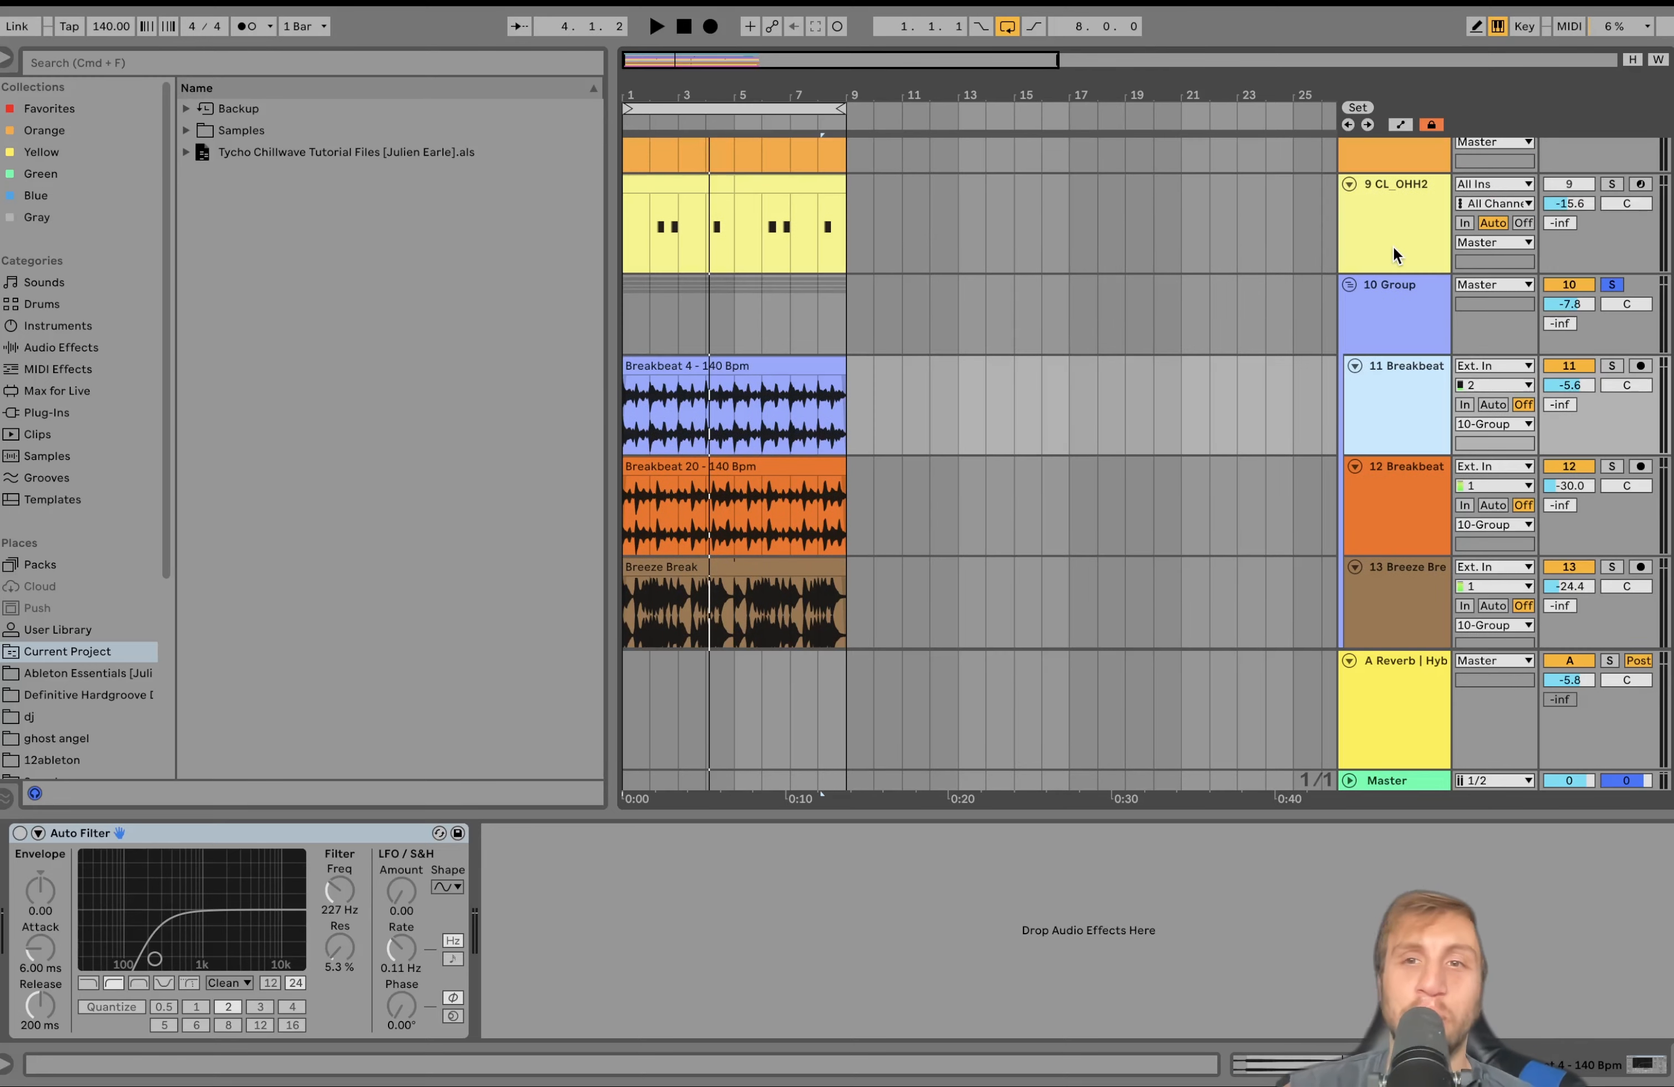
{"action": "left_click", "coordinate": [1391, 305]}
{"action": "scroll", "coordinate": [1391, 305], "scroll_direction": "up", "scroll_amount": 6}
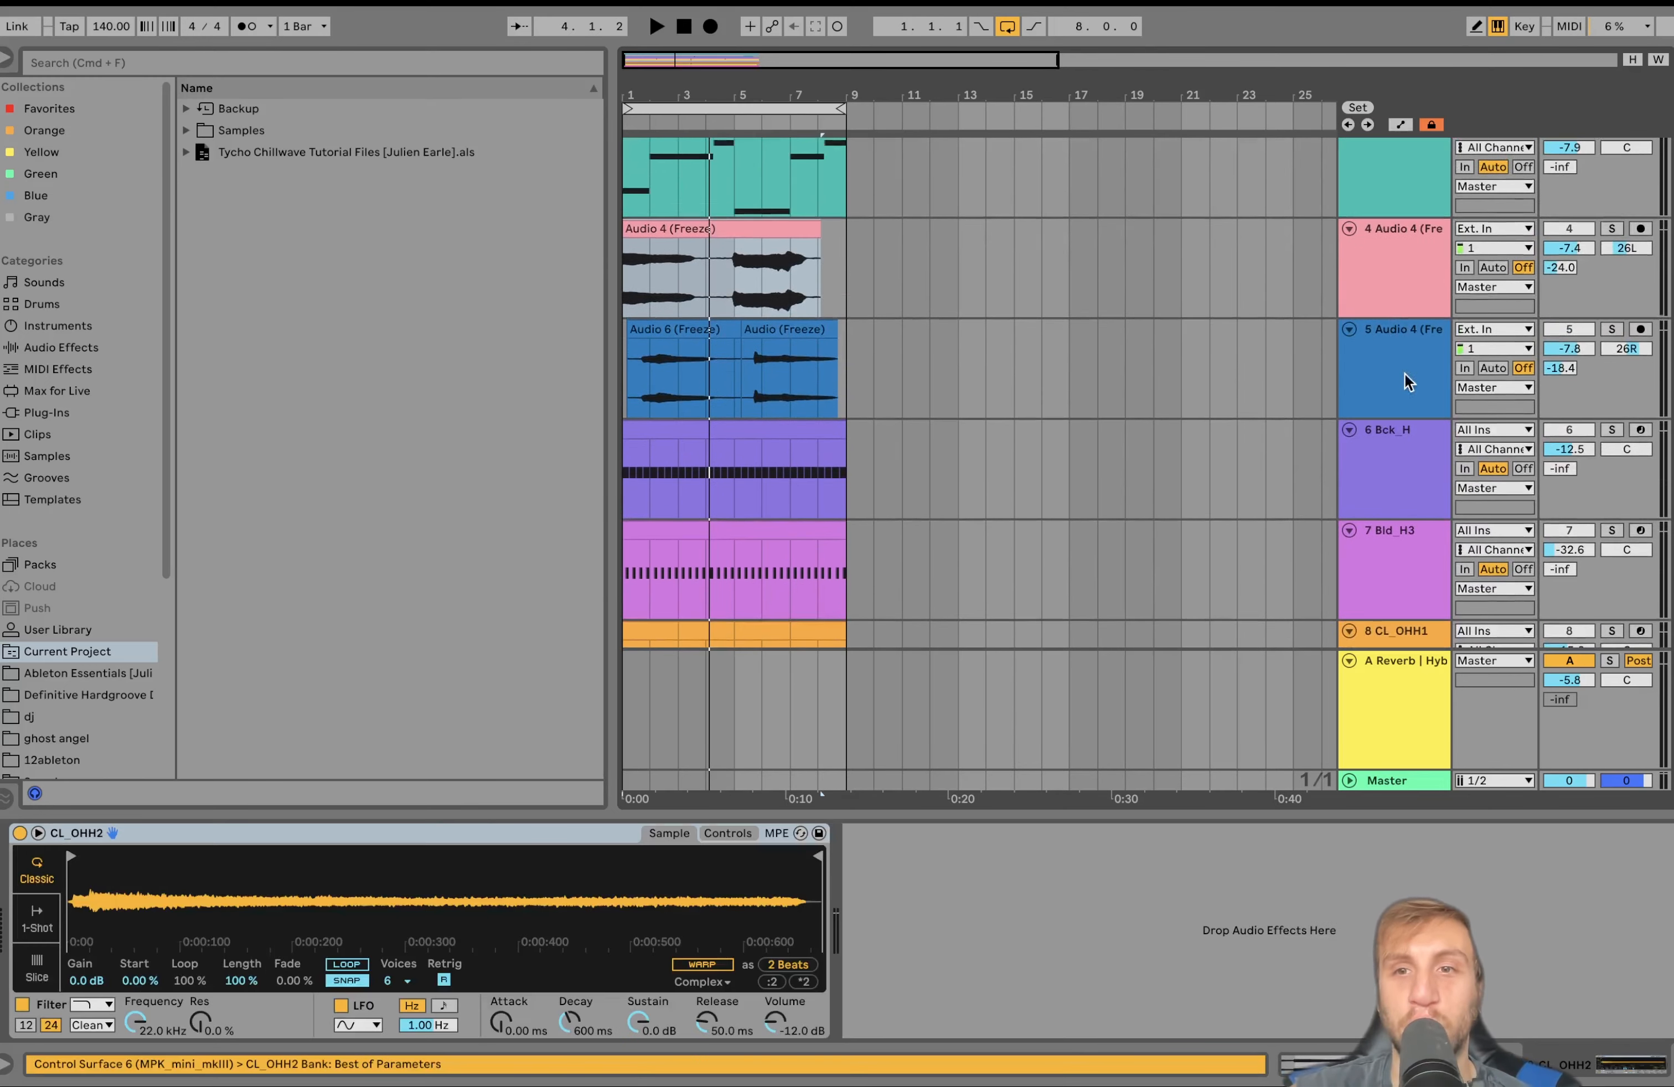
{"action": "left_click", "coordinate": [1407, 449]}
{"action": "left_click", "coordinate": [1612, 431]}
Step: Add 16 Lop_Snr3 and 17 Ac_K to the soloed hi-hats and play the programmed drums from bar 1
{"action": "scroll", "coordinate": [1608, 433], "scroll_direction": "down", "scroll_amount": 10}
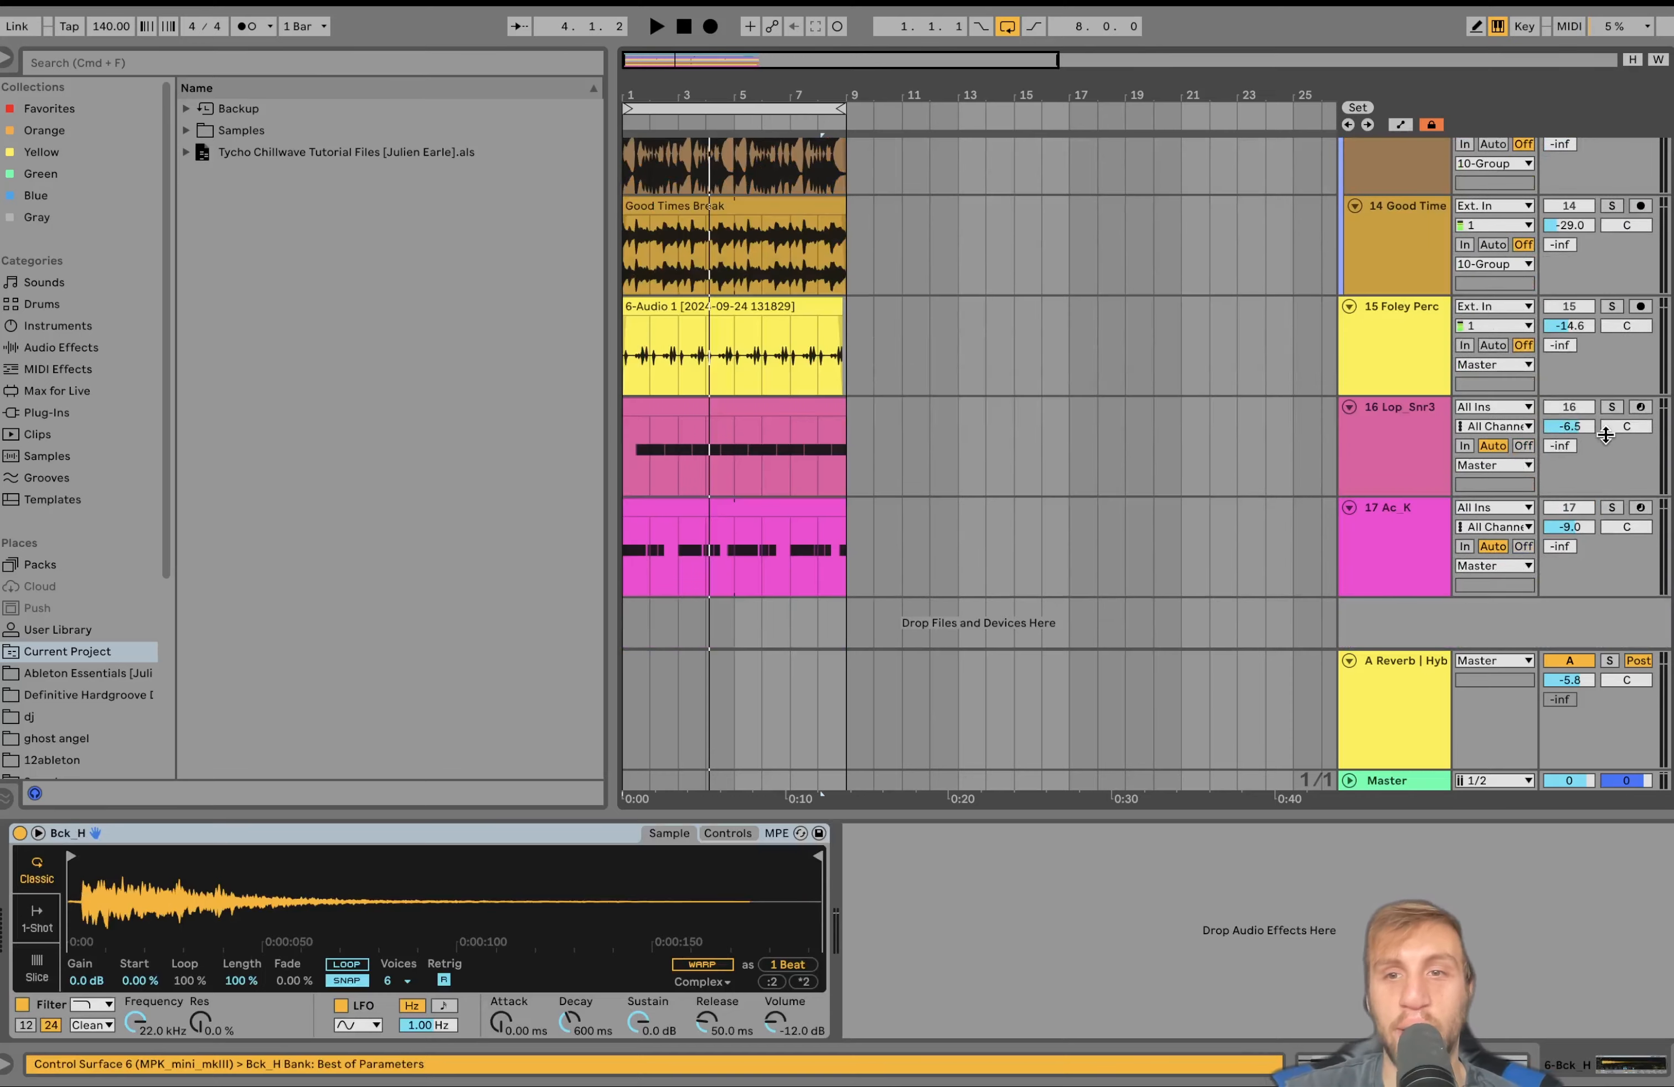
{"action": "scroll", "coordinate": [1607, 434], "scroll_direction": "up", "scroll_amount": 10}
{"action": "scroll", "coordinate": [1605, 435], "scroll_direction": "down", "scroll_amount": 5}
{"action": "scroll", "coordinate": [1606, 435], "scroll_direction": "down", "scroll_amount": 8}
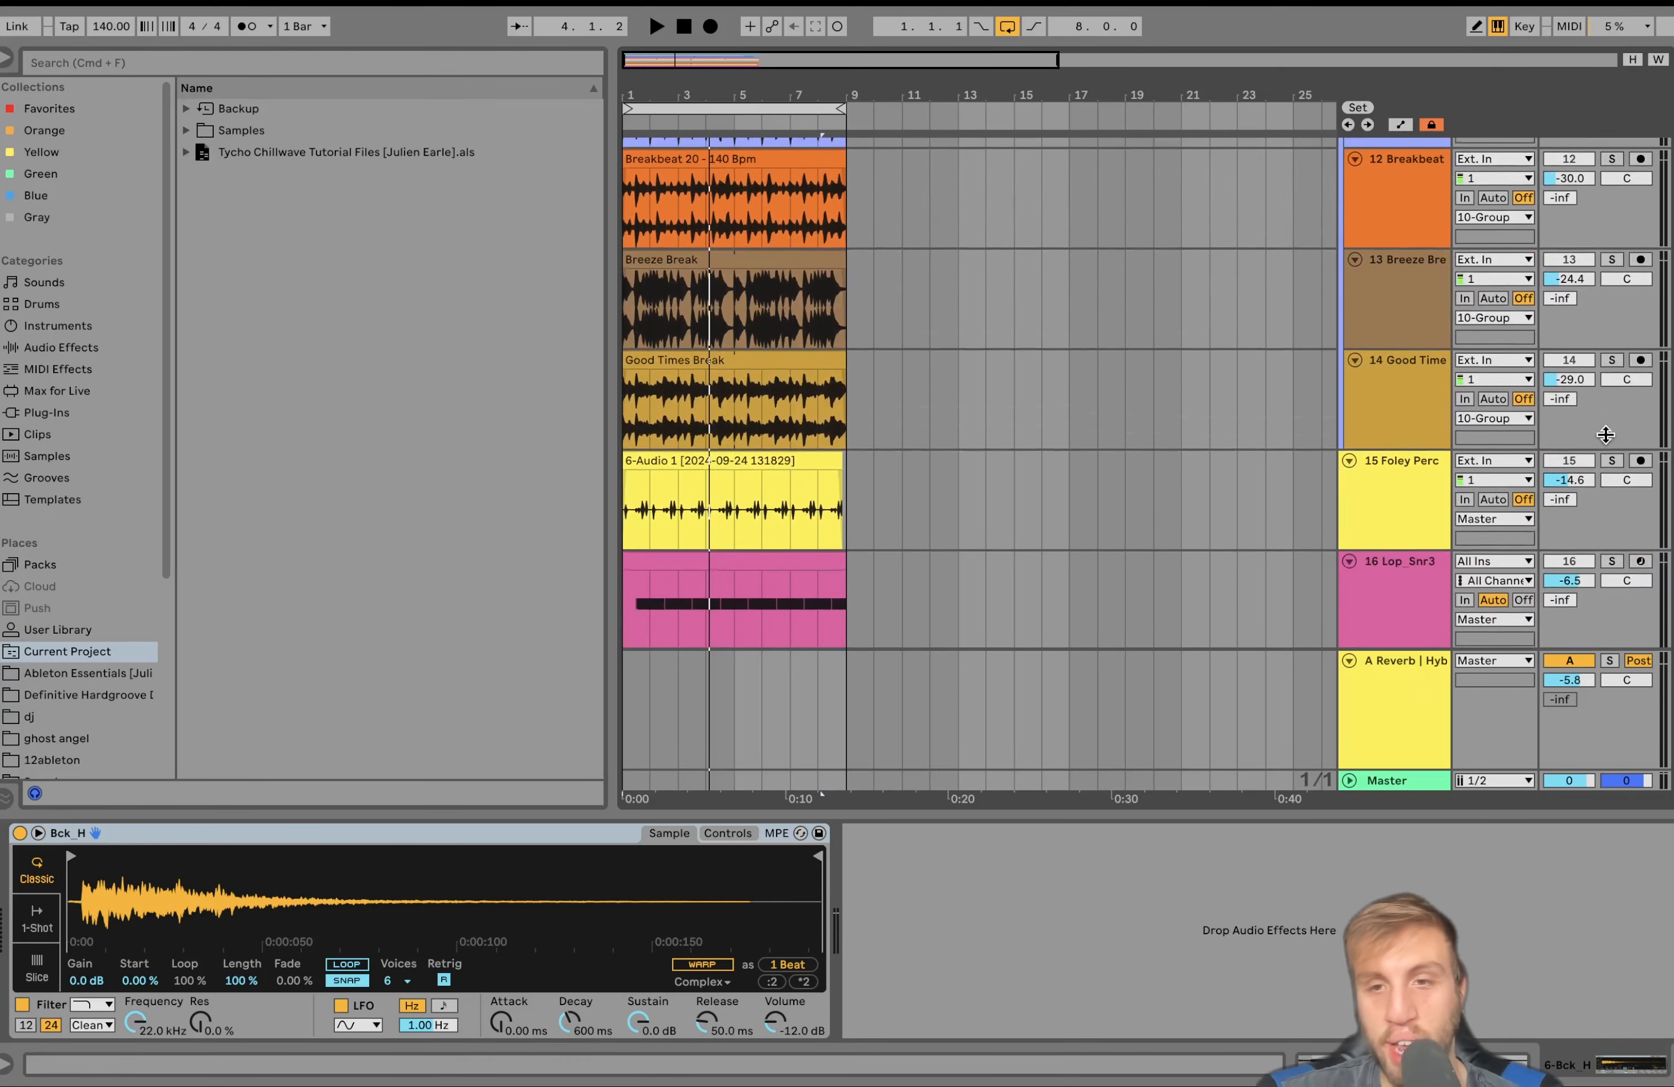
{"action": "left_click", "coordinate": [1612, 560]}
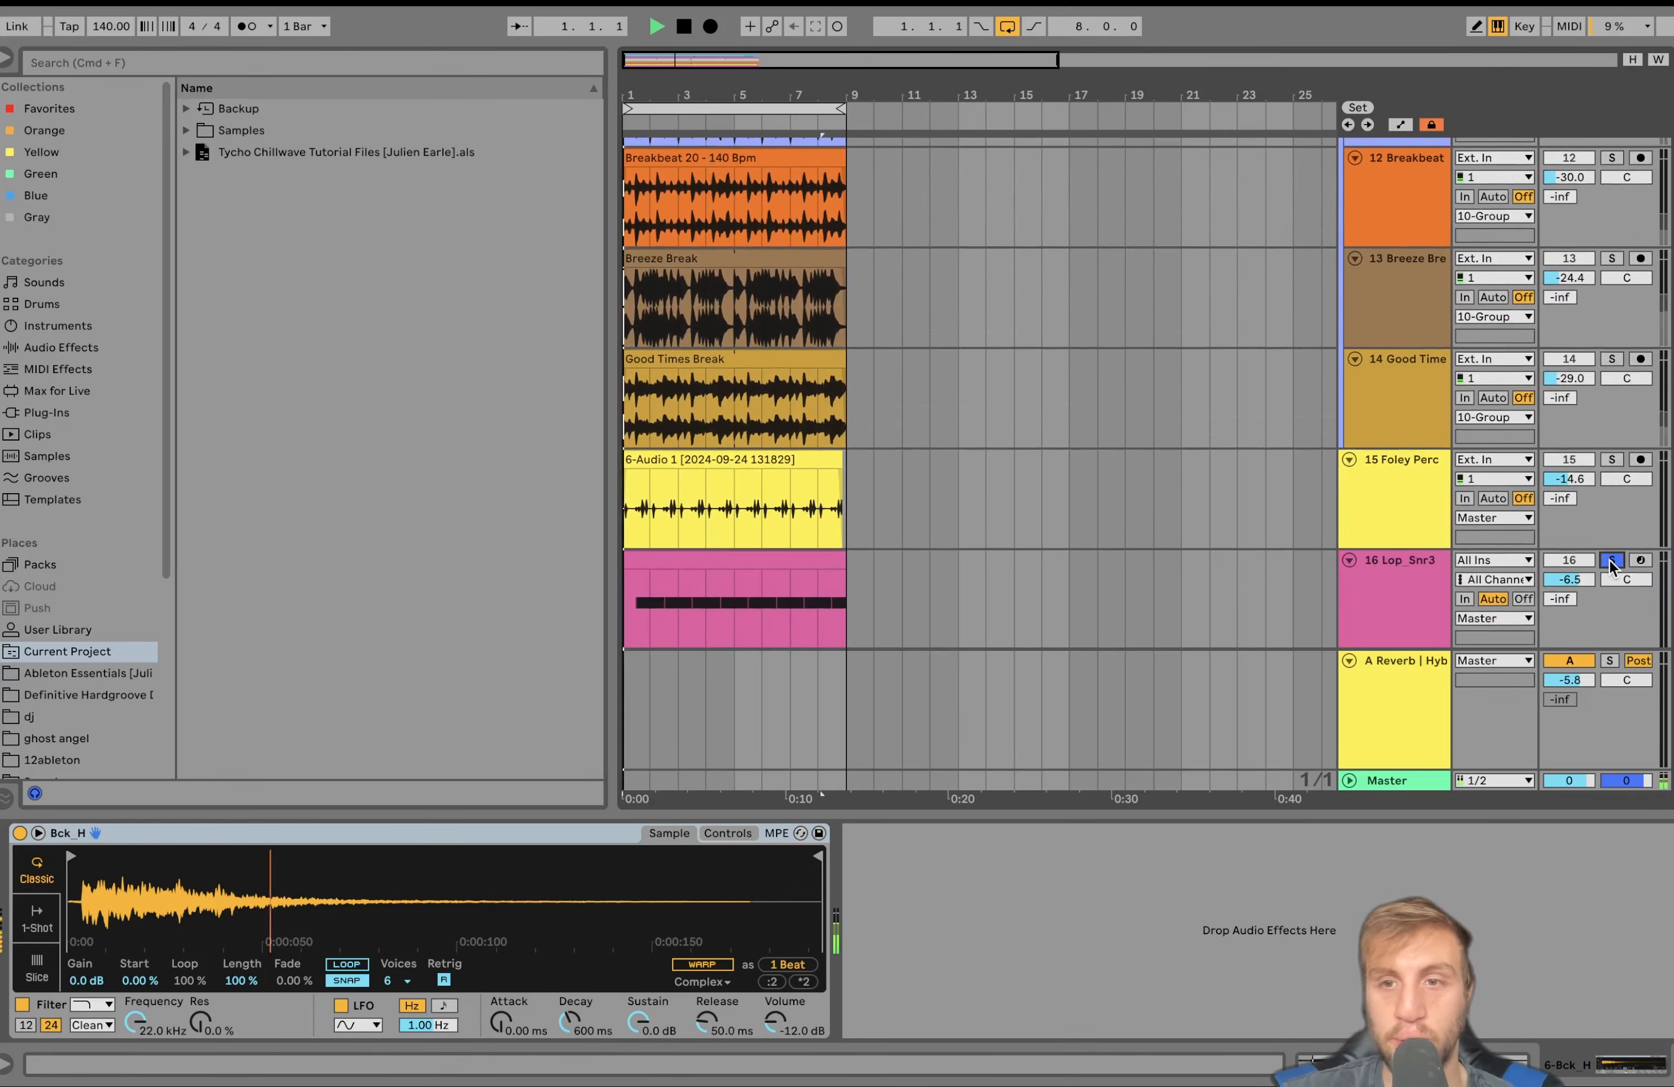
{"action": "key", "text": "space"}
{"action": "scroll", "coordinate": [1613, 558], "scroll_direction": "down", "scroll_amount": 2}
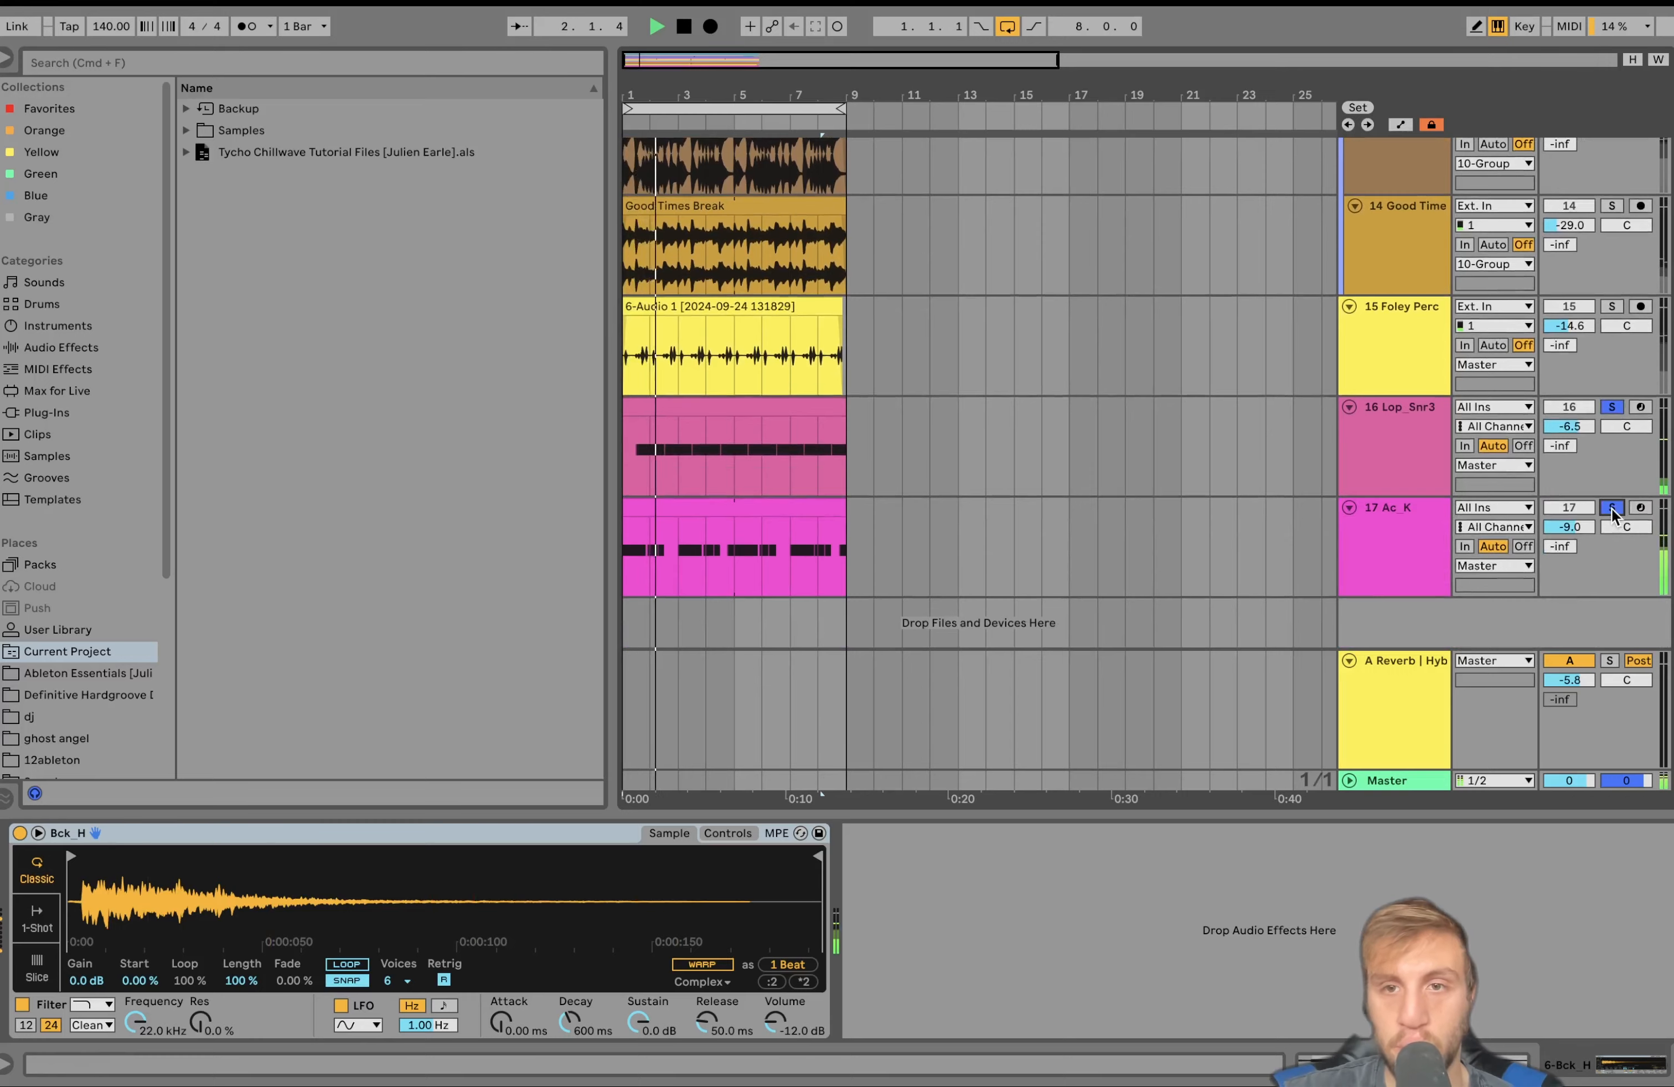
{"action": "scroll", "coordinate": [1408, 487], "scroll_direction": "up", "scroll_amount": 4}
{"action": "scroll", "coordinate": [1408, 488], "scroll_direction": "up", "scroll_amount": 5}
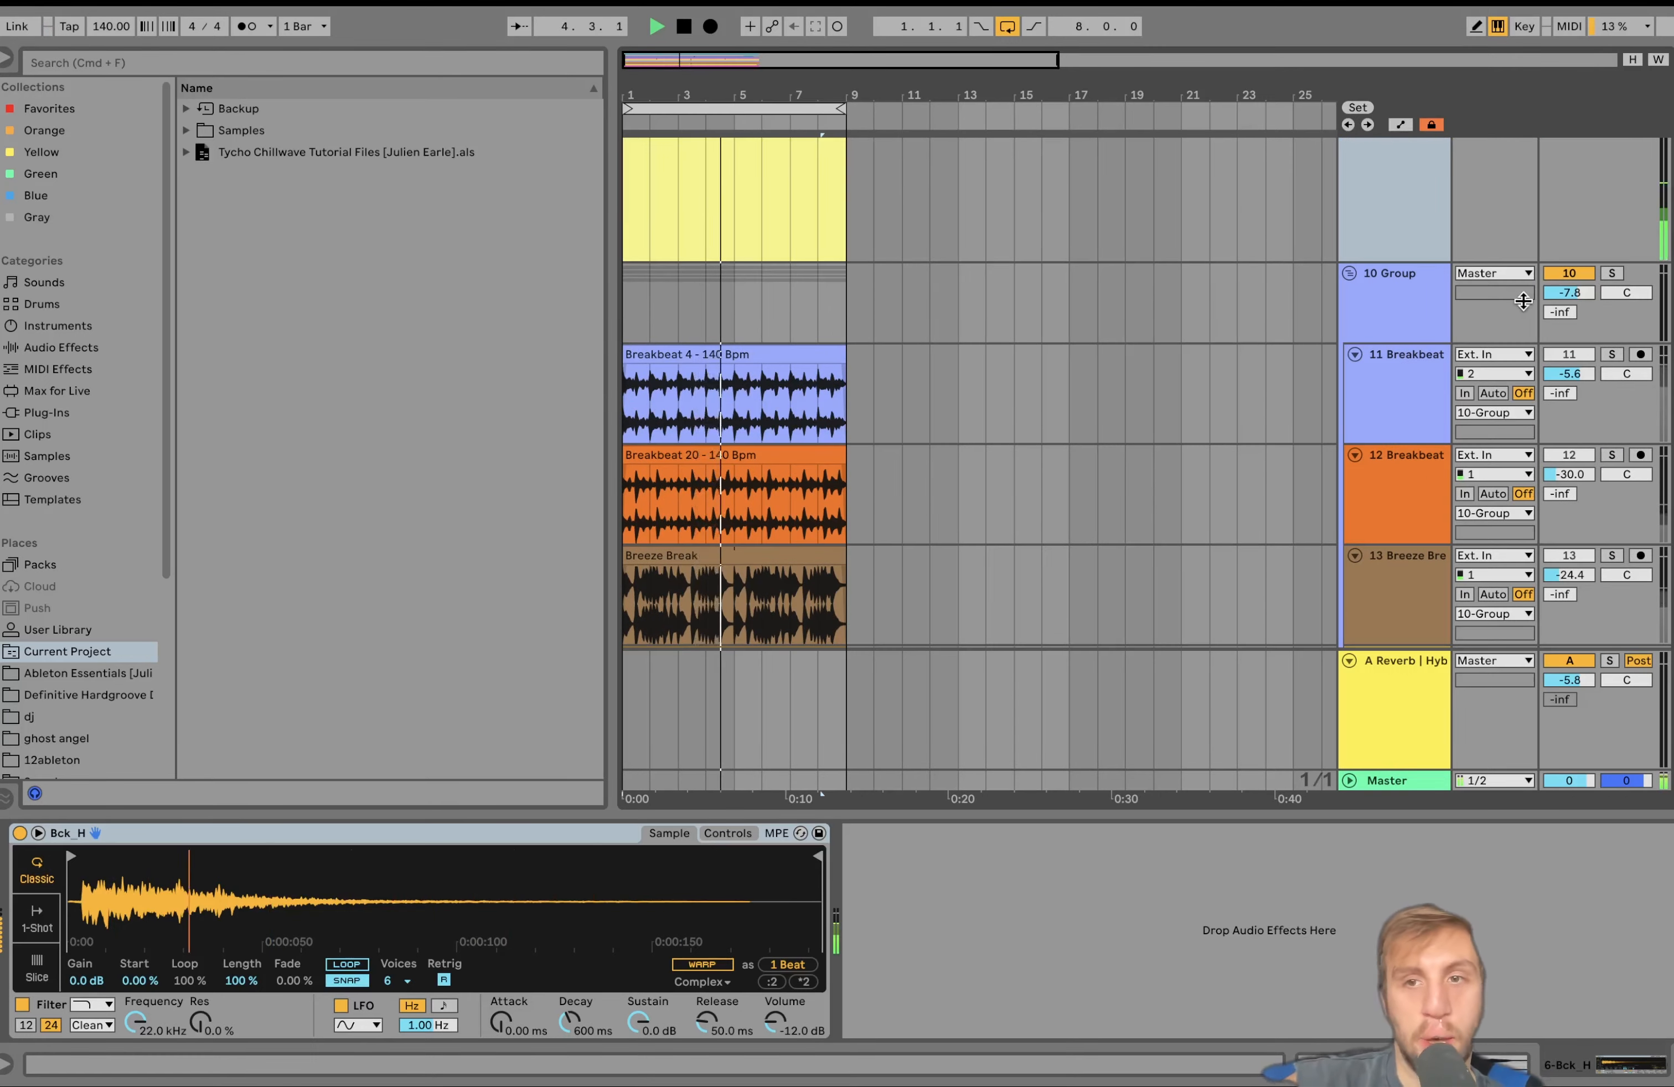
Step: Add 10 Group to the solo and play its breakbeats together with the other soloed drum tracks
{"action": "key", "text": "space"}
{"action": "left_click", "coordinate": [1610, 274]}
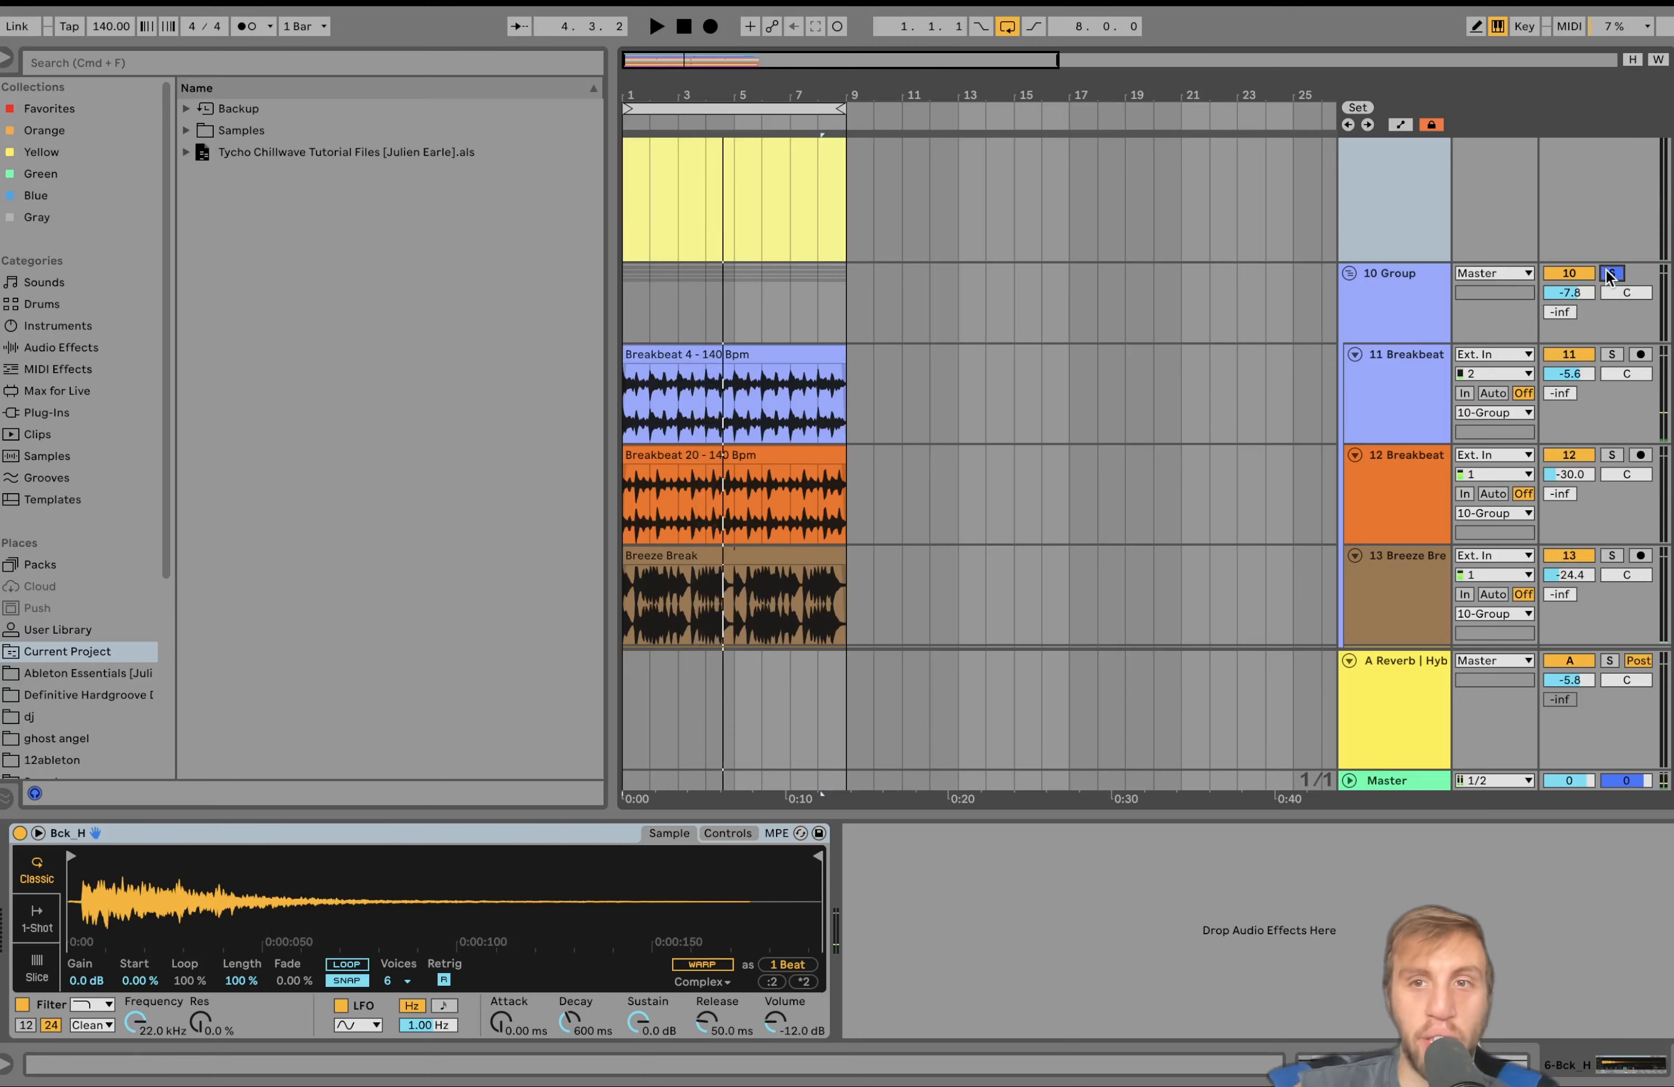
{"action": "key", "text": "space"}
{"action": "scroll", "coordinate": [1608, 272], "scroll_direction": "down", "scroll_amount": 4}
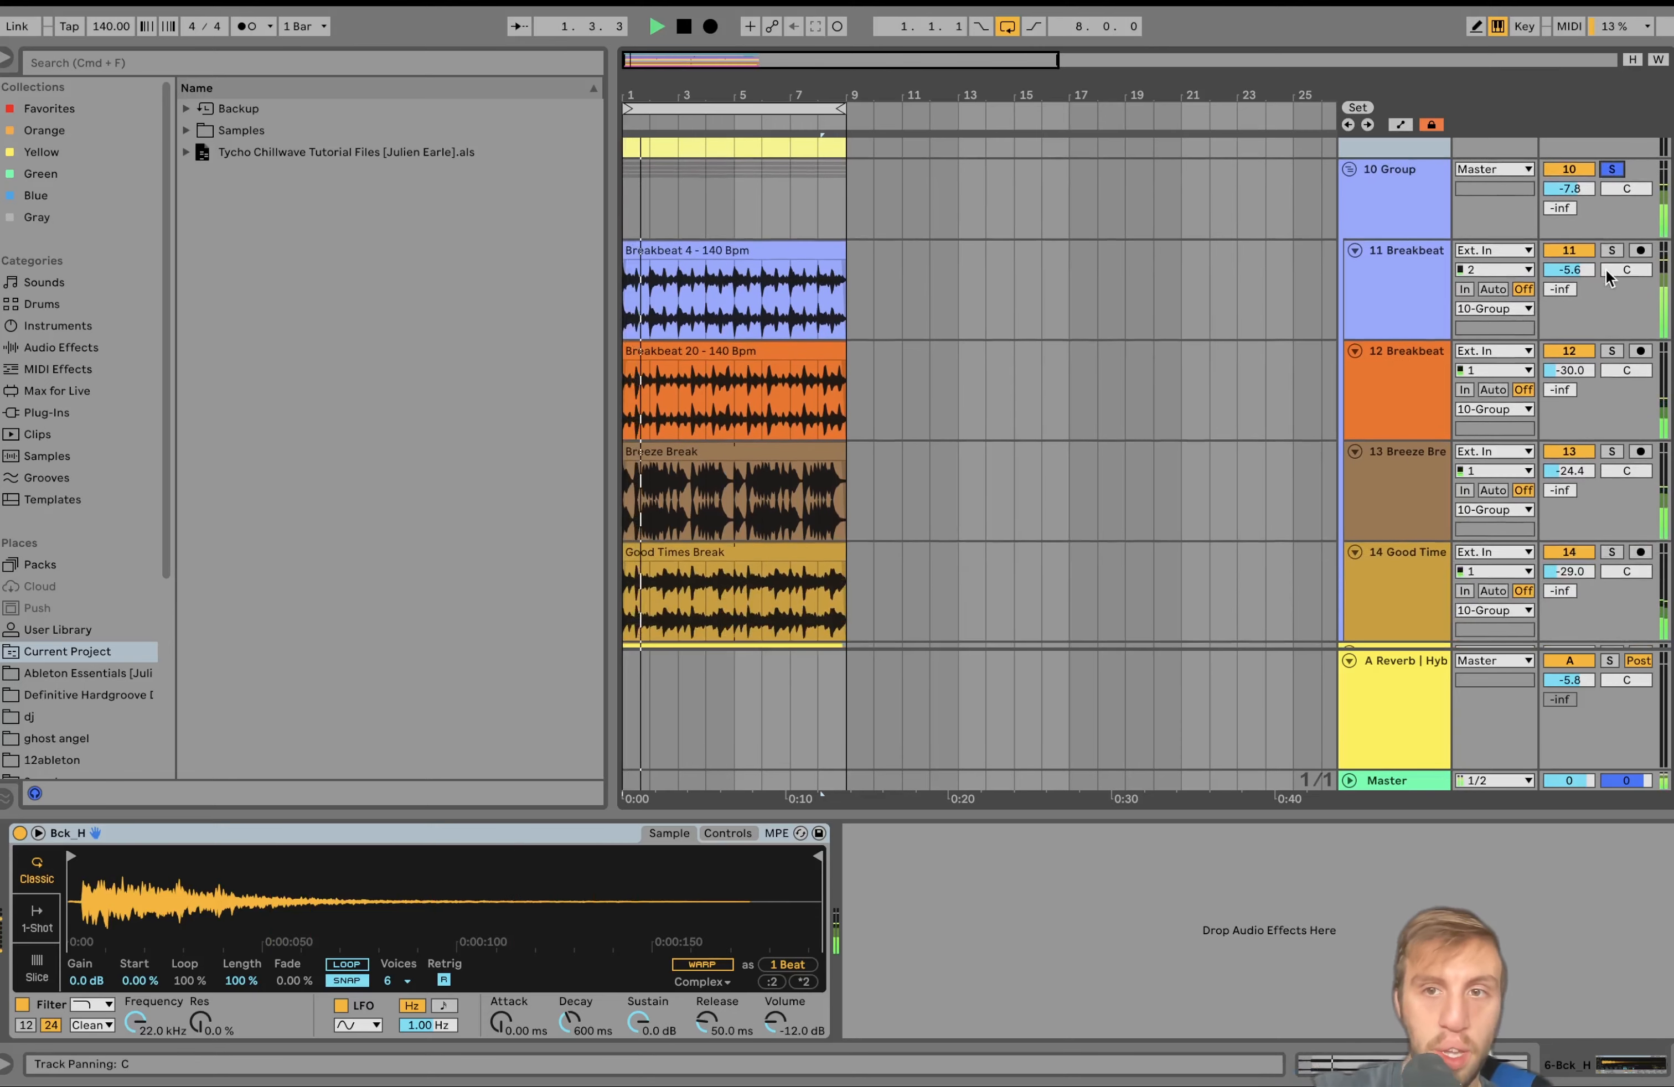
{"action": "scroll", "coordinate": [1606, 270], "scroll_direction": "up", "scroll_amount": 3}
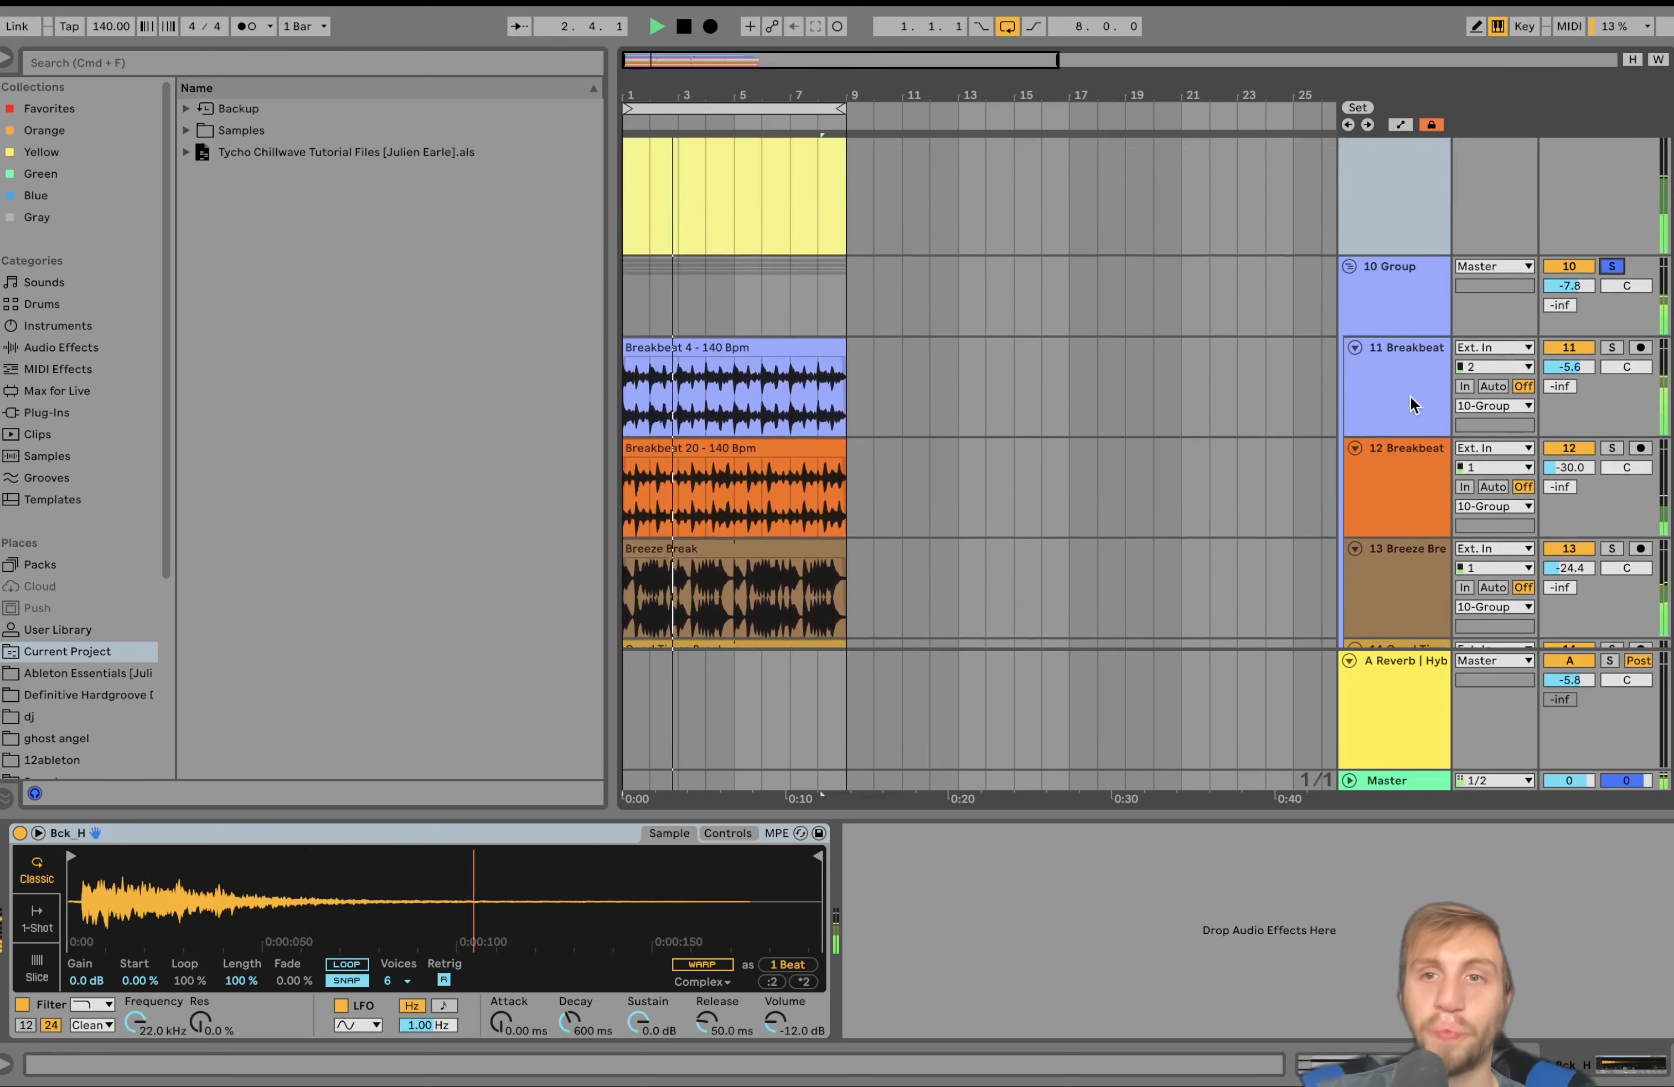
{"action": "key", "text": "space"}
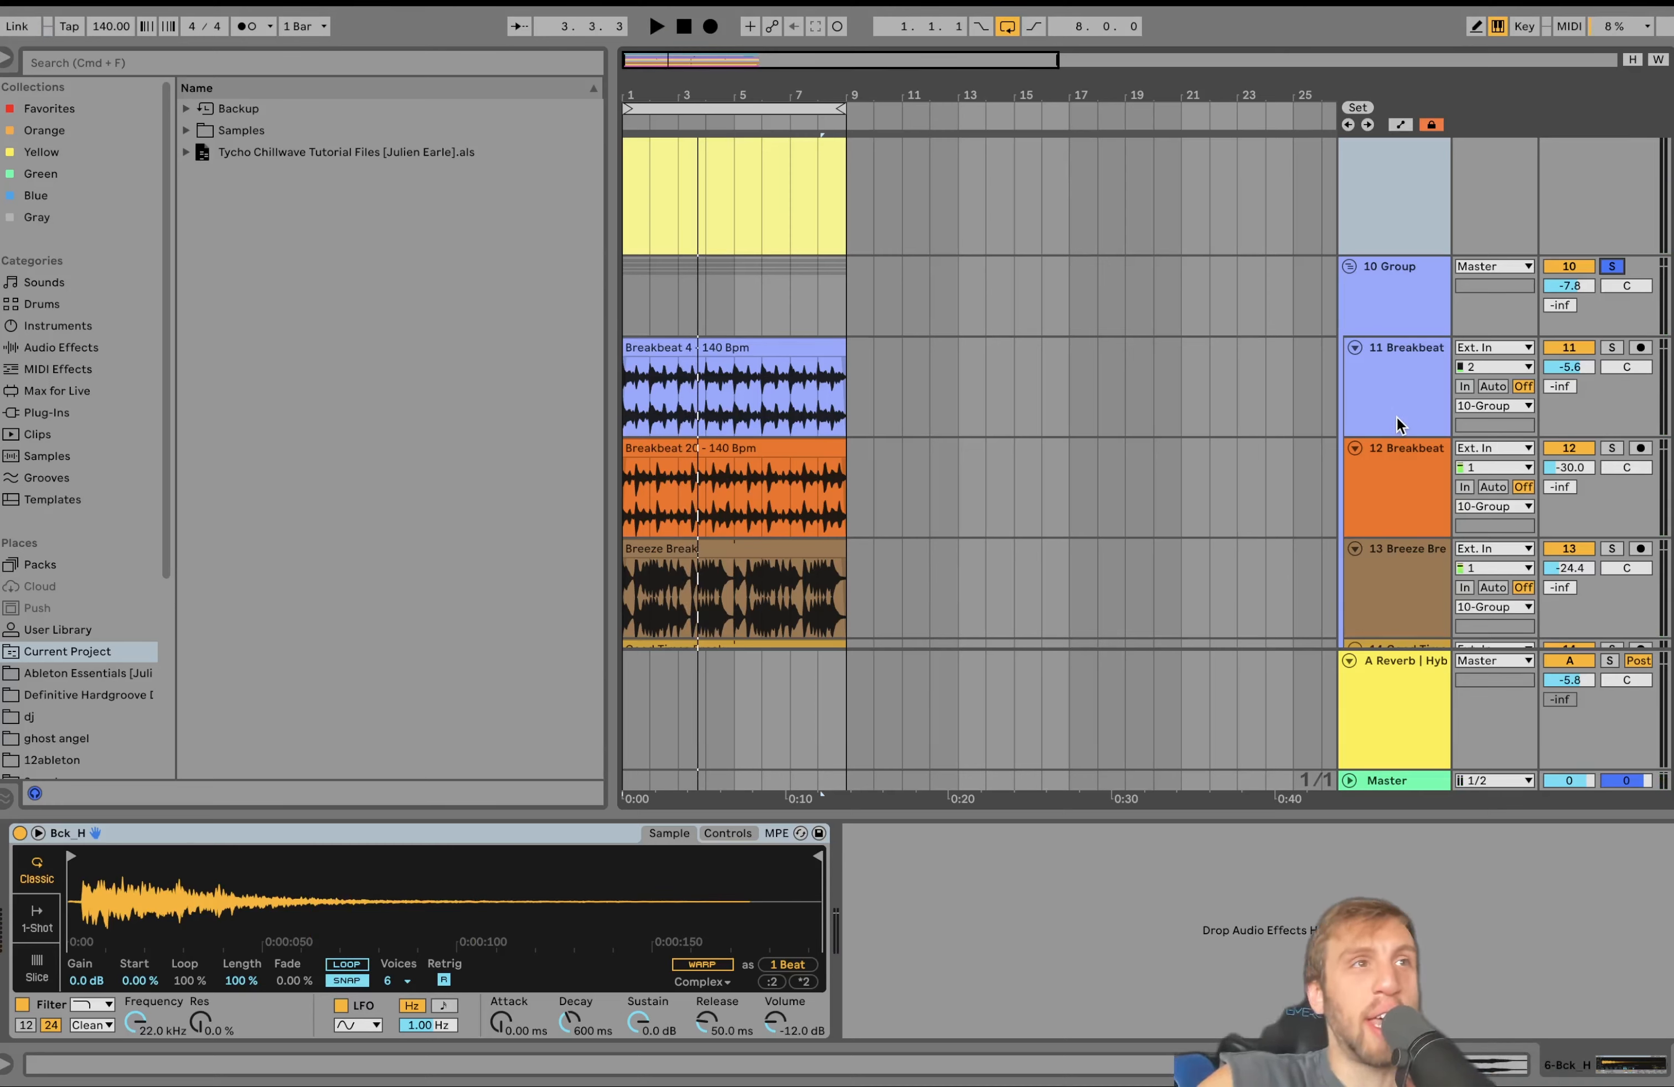
Step: Show the Auto Filter settings on the breakbeat tracks 11 Breakbeat, 12 Breakbeat and 13 Breeze Break in turn
{"action": "left_click", "coordinate": [1394, 416]}
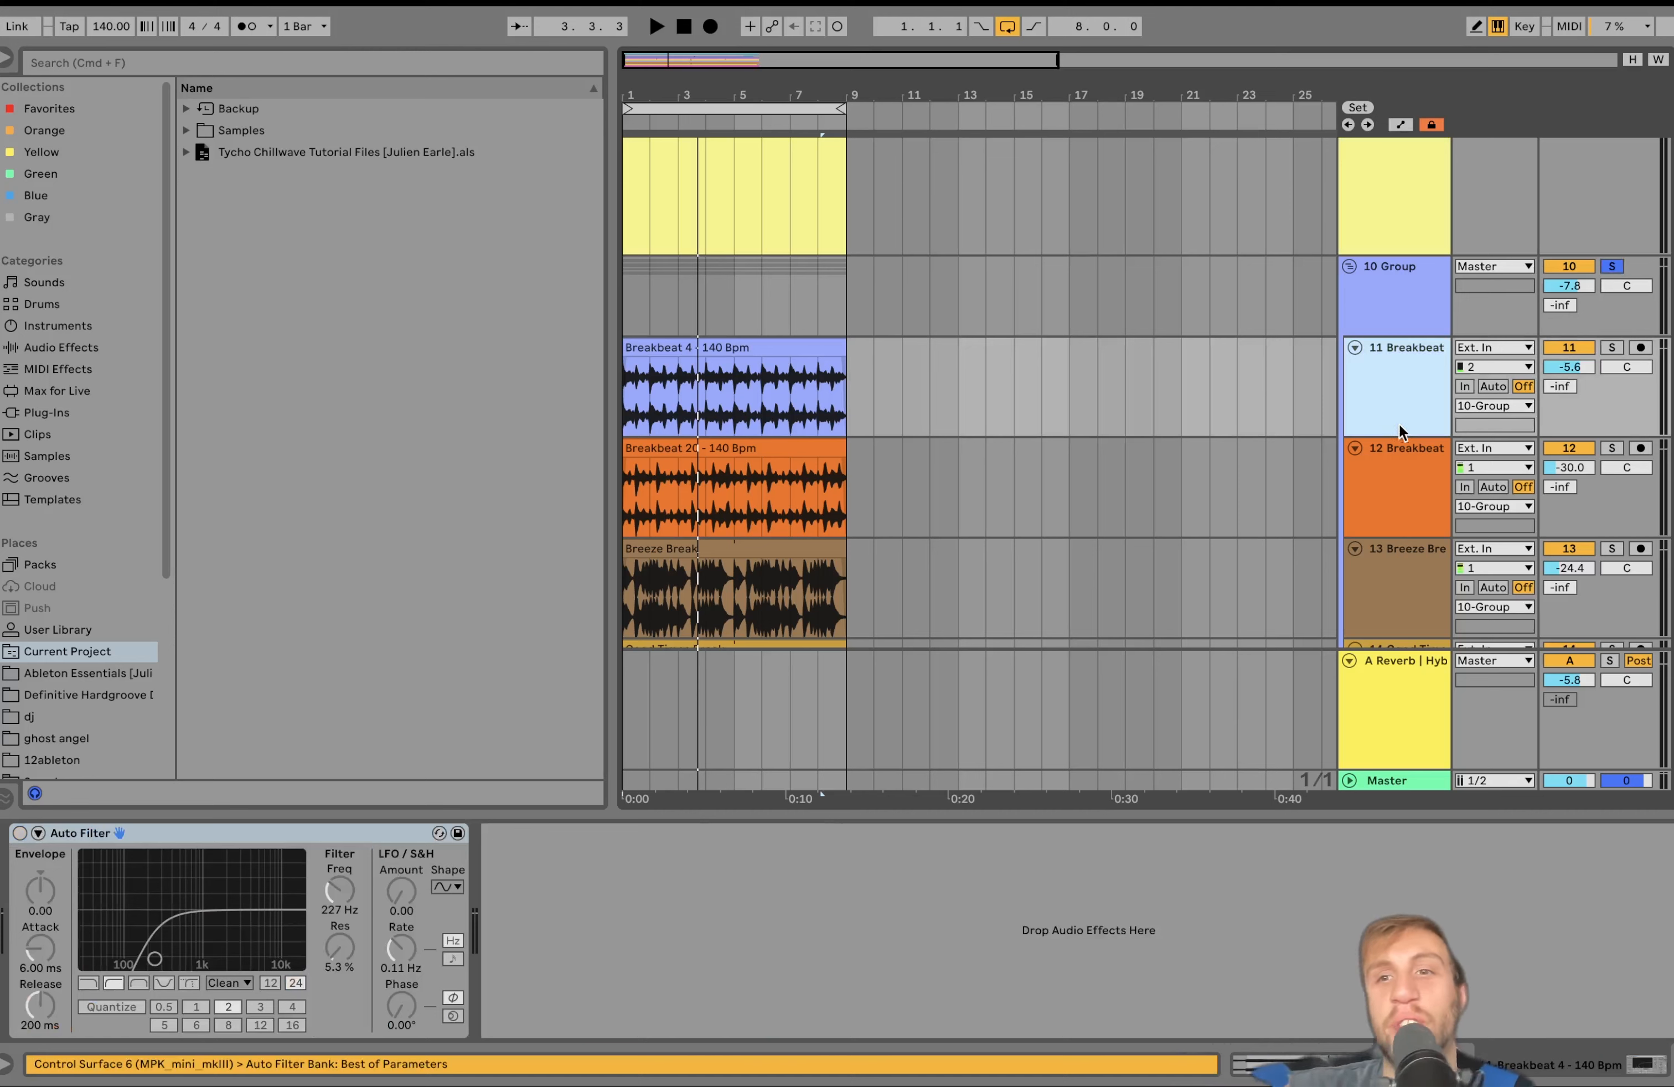
{"action": "left_click", "coordinate": [1380, 459]}
{"action": "left_click", "coordinate": [1384, 594]}
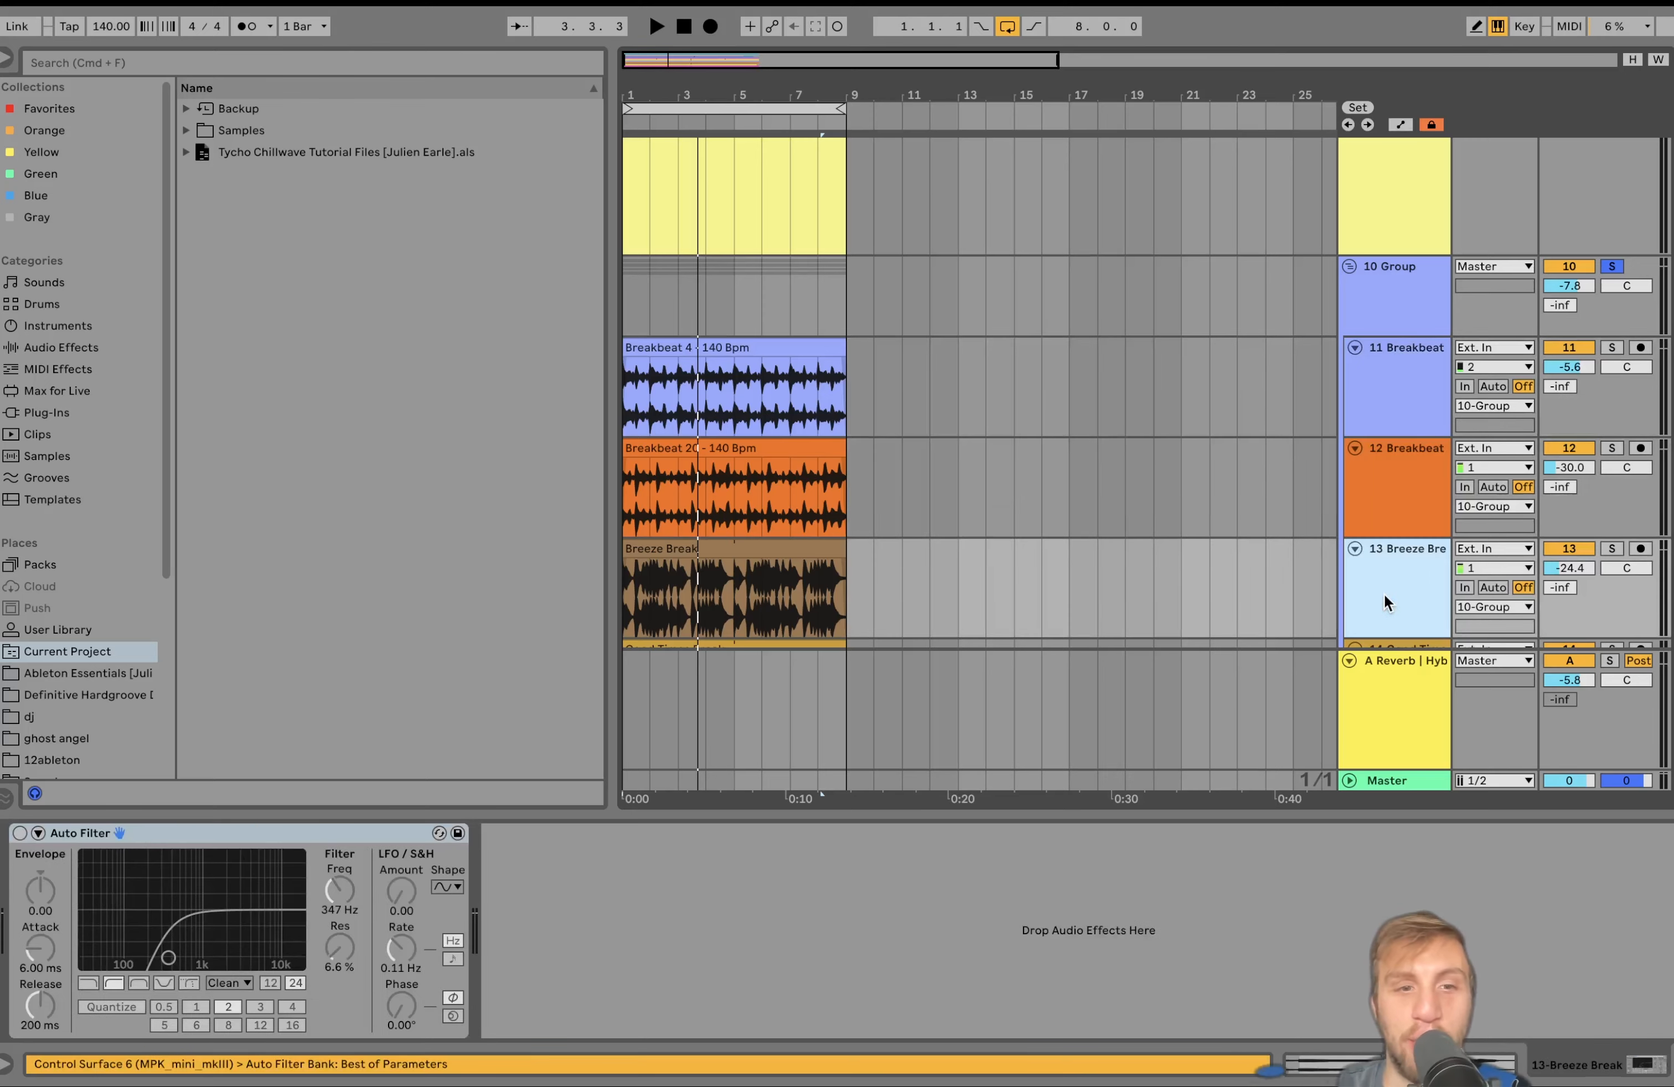
{"action": "scroll", "coordinate": [1384, 594], "scroll_direction": "down", "scroll_amount": 3}
{"action": "left_click", "coordinate": [1384, 597]}
{"action": "left_click", "coordinate": [1397, 490]}
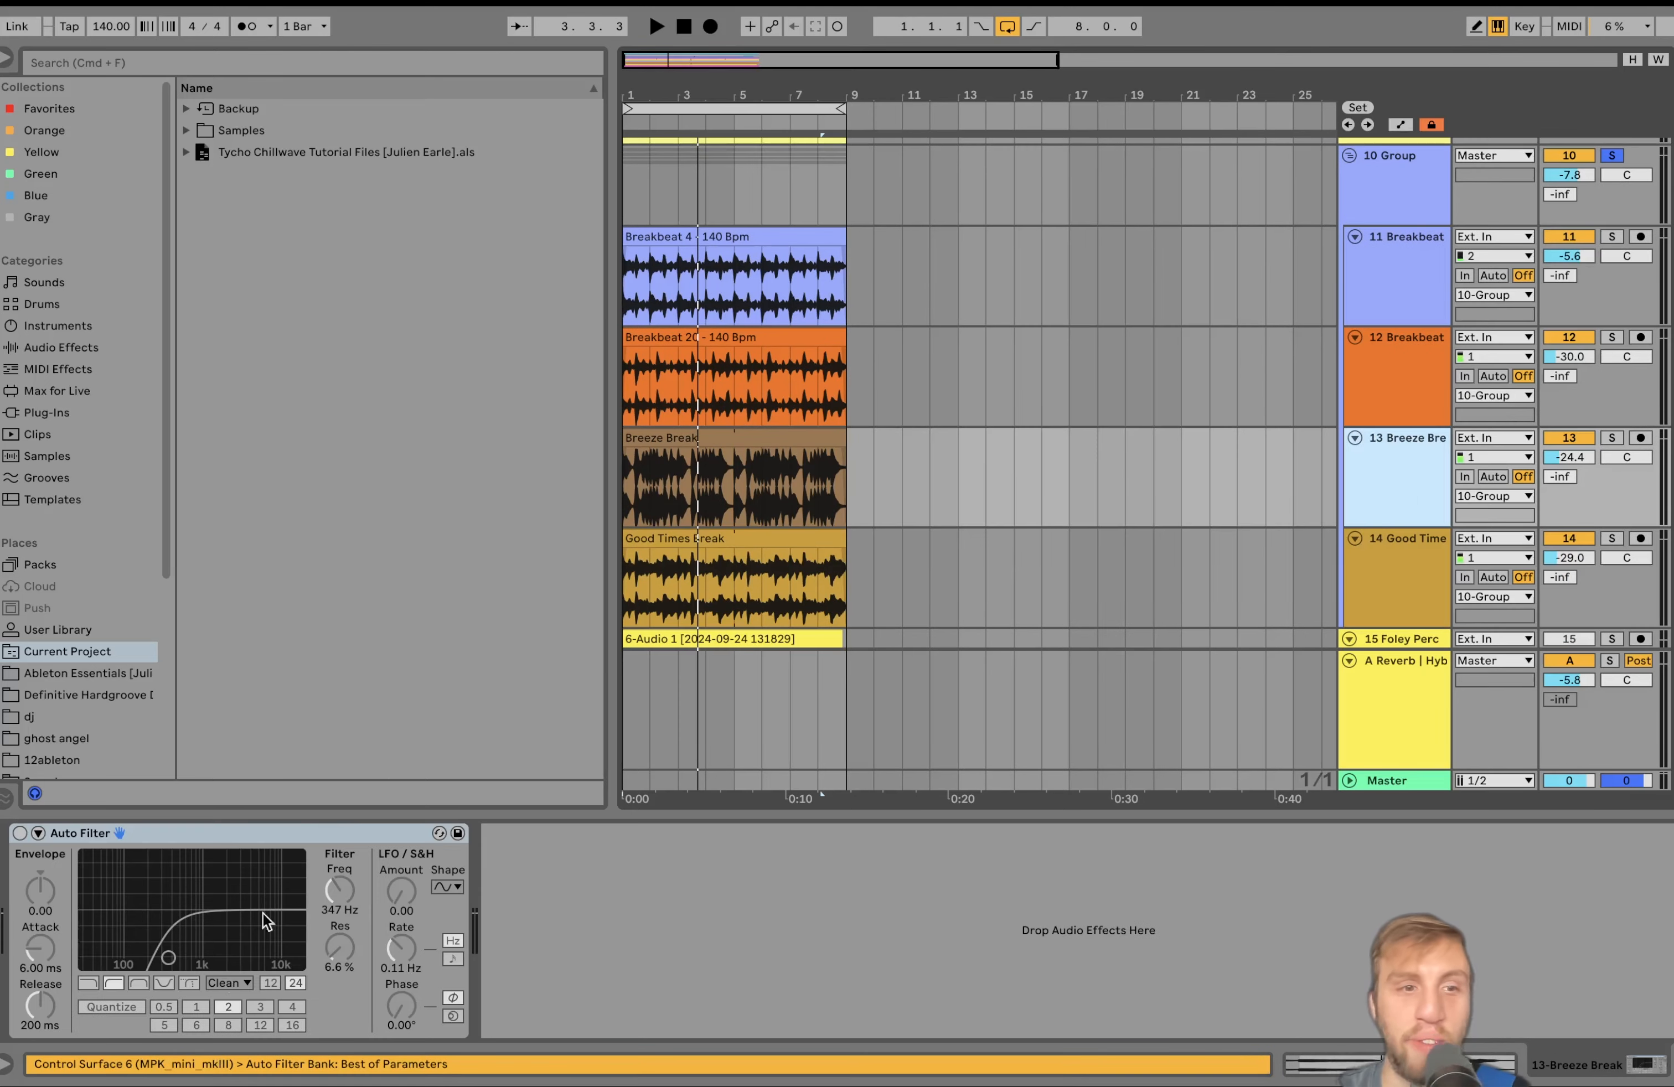
Step: Play all the soloed drum layers from bar 1, viewing 16 Lop_Snr3 and 17 Ac_K and the breakbeat tracks
{"action": "scroll", "coordinate": [998, 398], "scroll_direction": "down", "scroll_amount": 5}
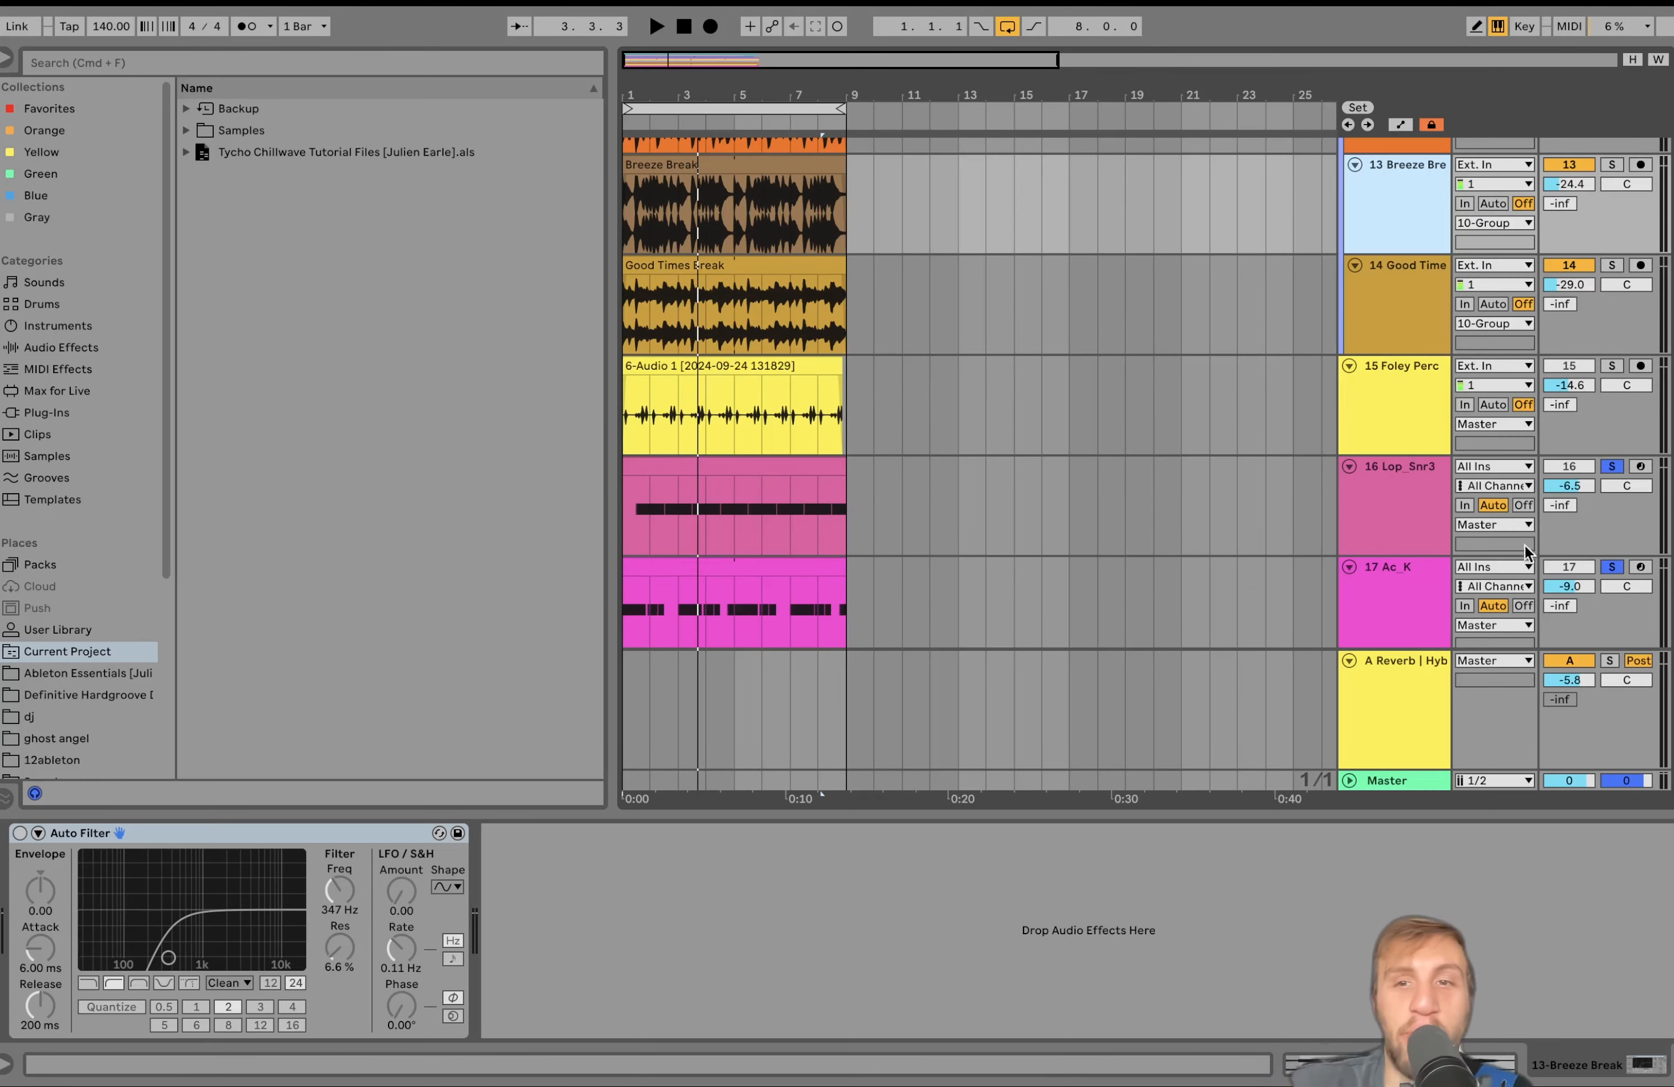
{"action": "scroll", "coordinate": [1392, 484], "scroll_direction": "down", "scroll_amount": 1}
{"action": "key", "text": "space"}
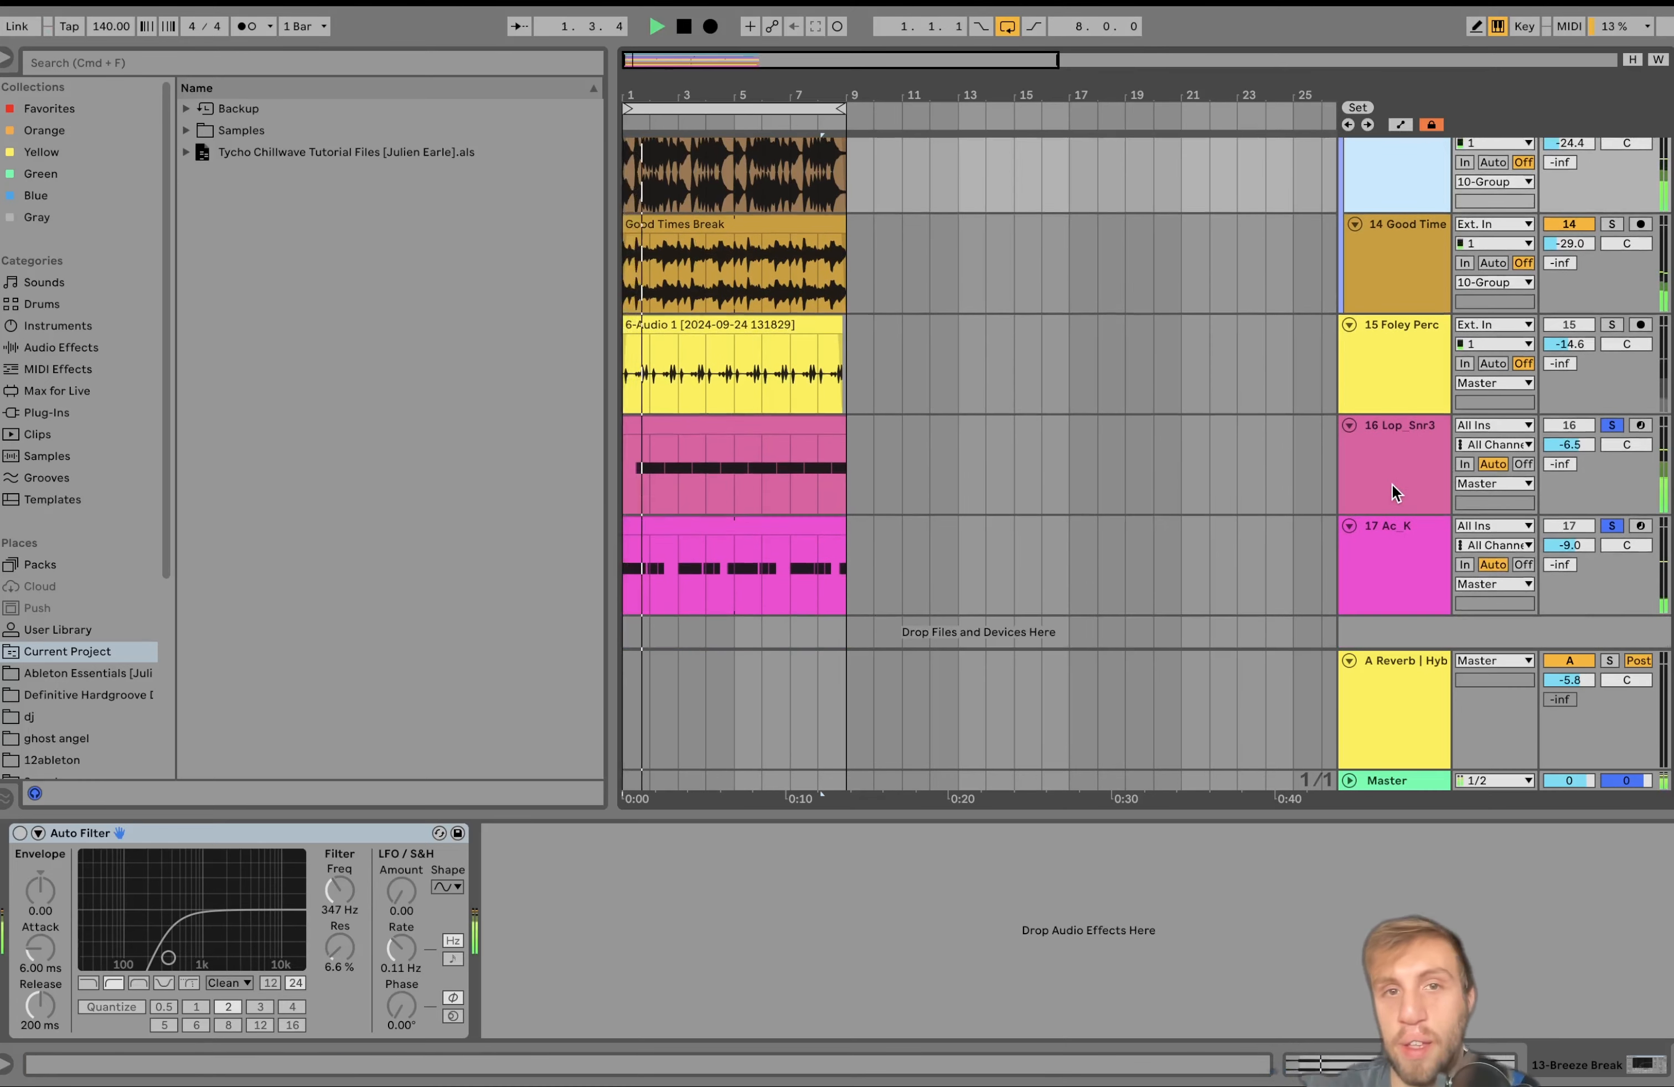
{"action": "scroll", "coordinate": [1392, 484], "scroll_direction": "up", "scroll_amount": 5}
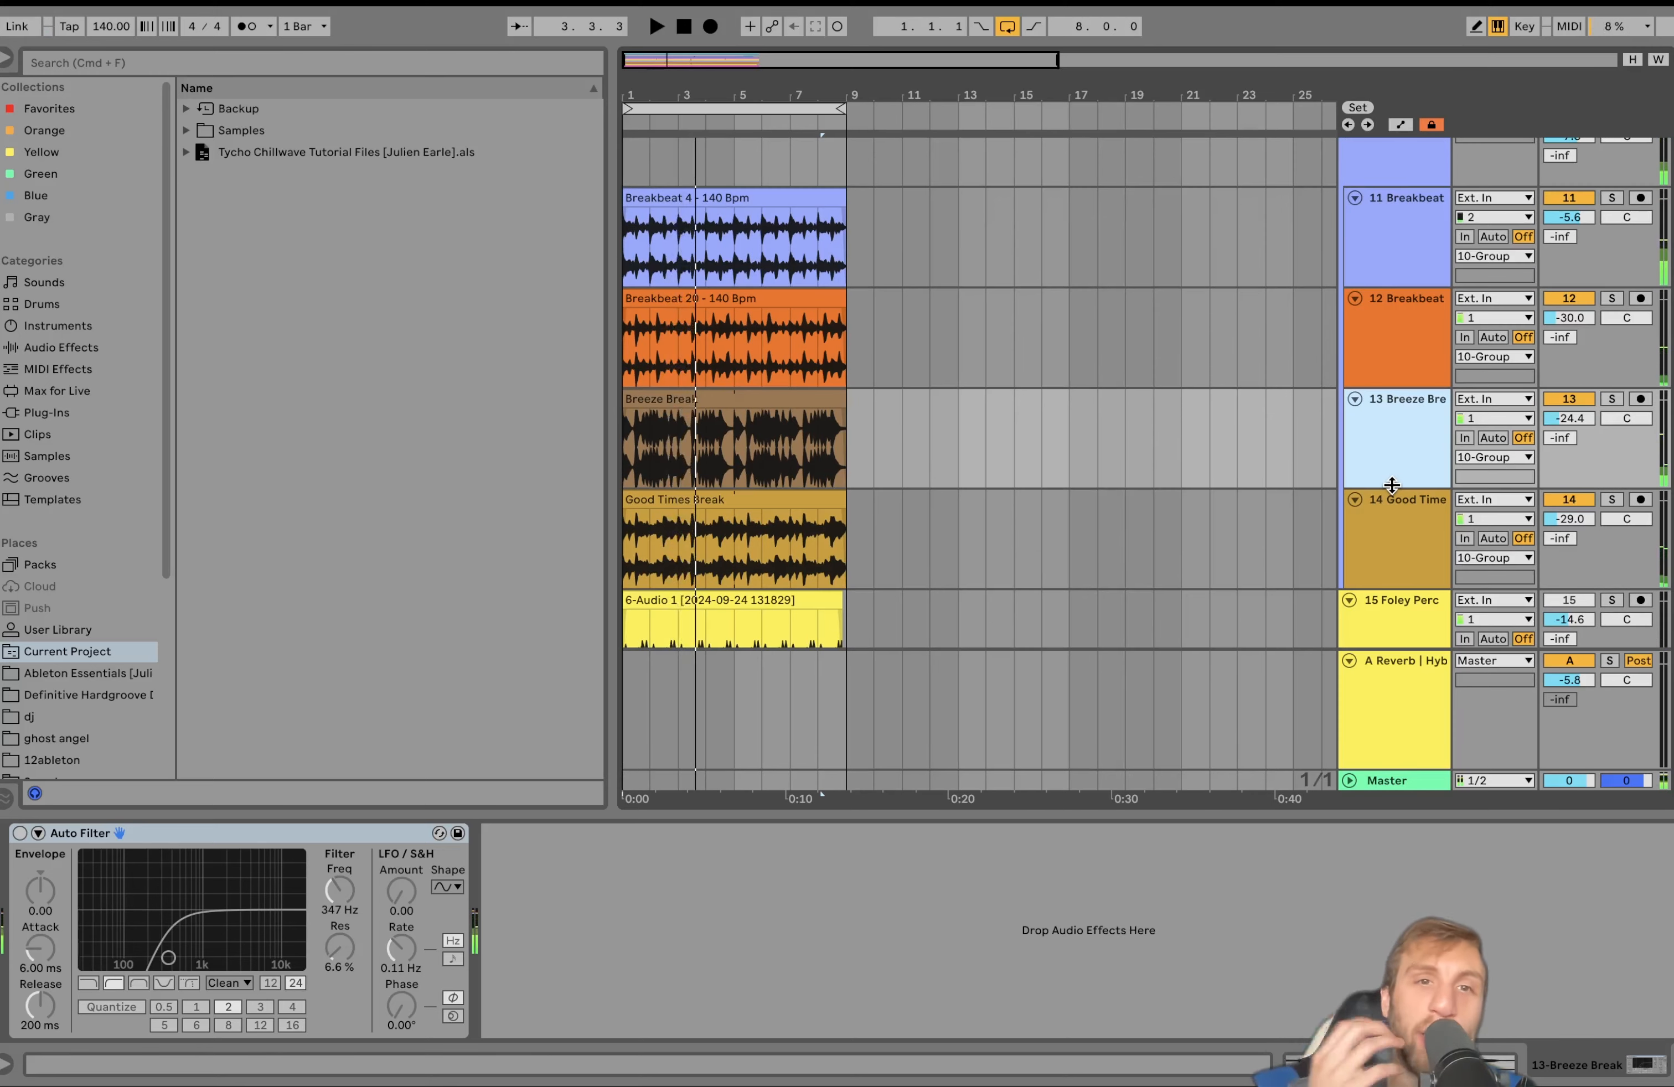
Step: Solo the programmed snare 16 Lop_Snr3 and kick 17 Ac_K and play them from bar 1
{"action": "scroll", "coordinate": [1392, 485], "scroll_direction": "down", "scroll_amount": 4}
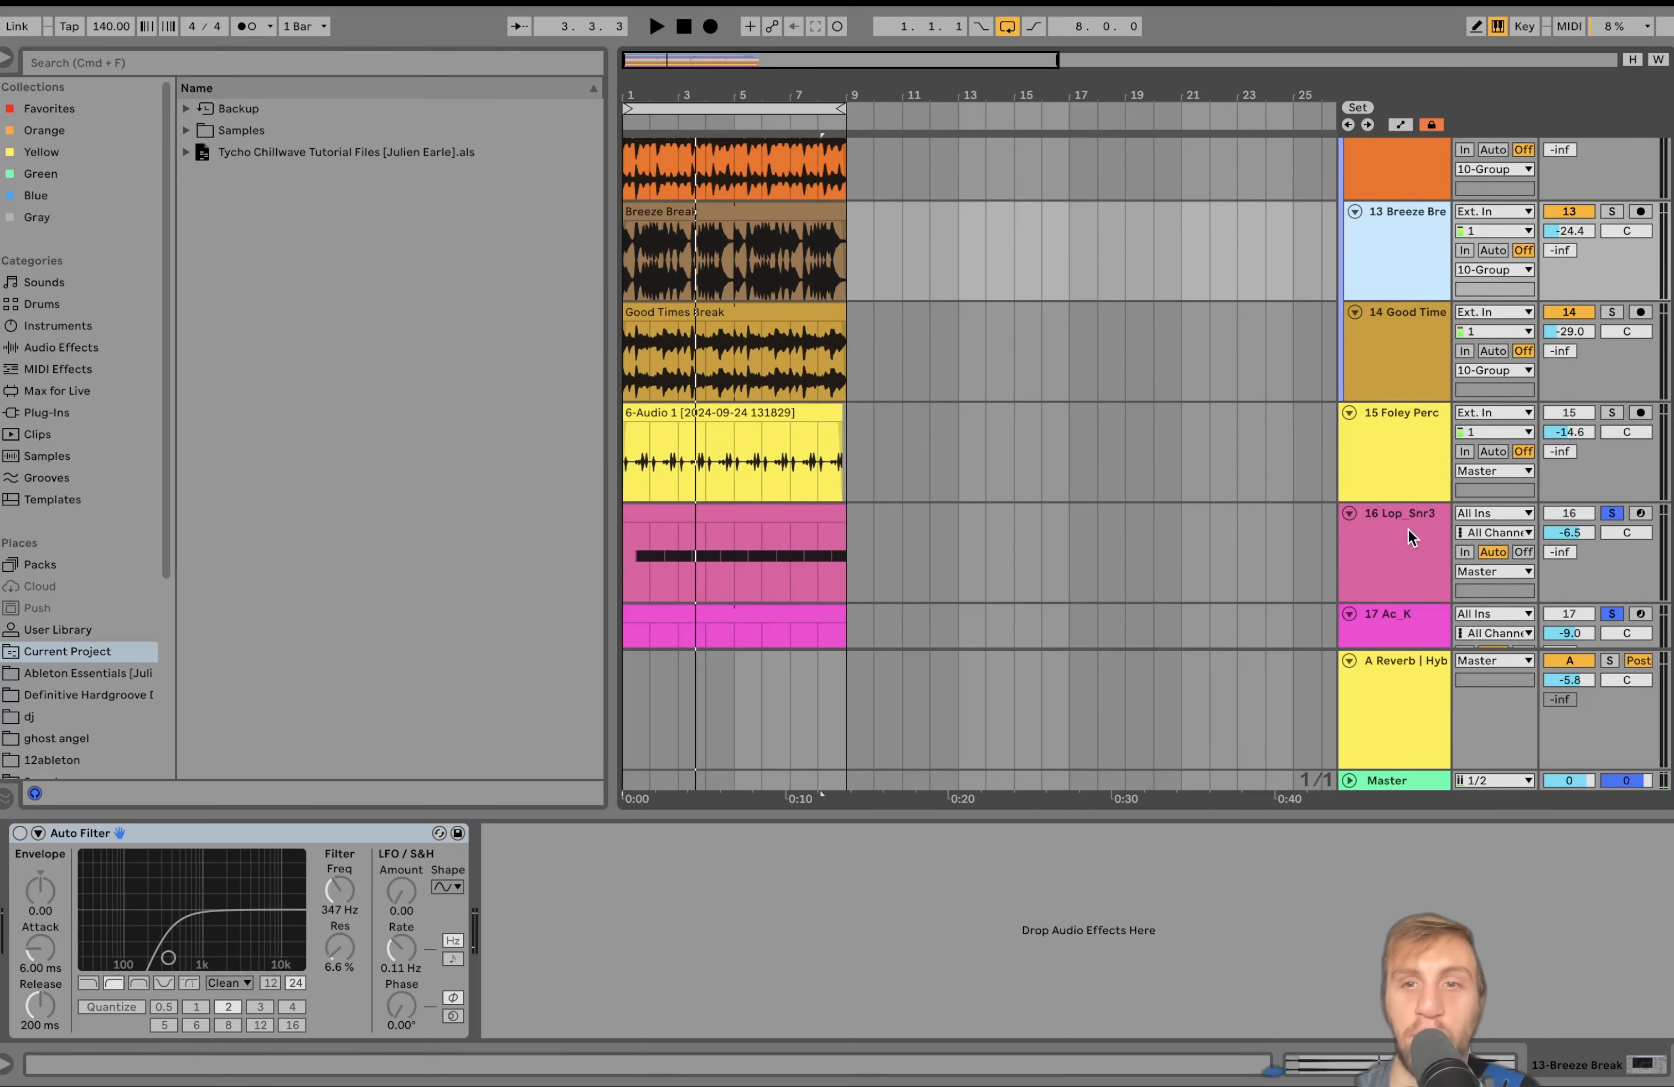
{"action": "left_click", "coordinate": [1408, 531]}
{"action": "left_click", "coordinate": [1610, 505]}
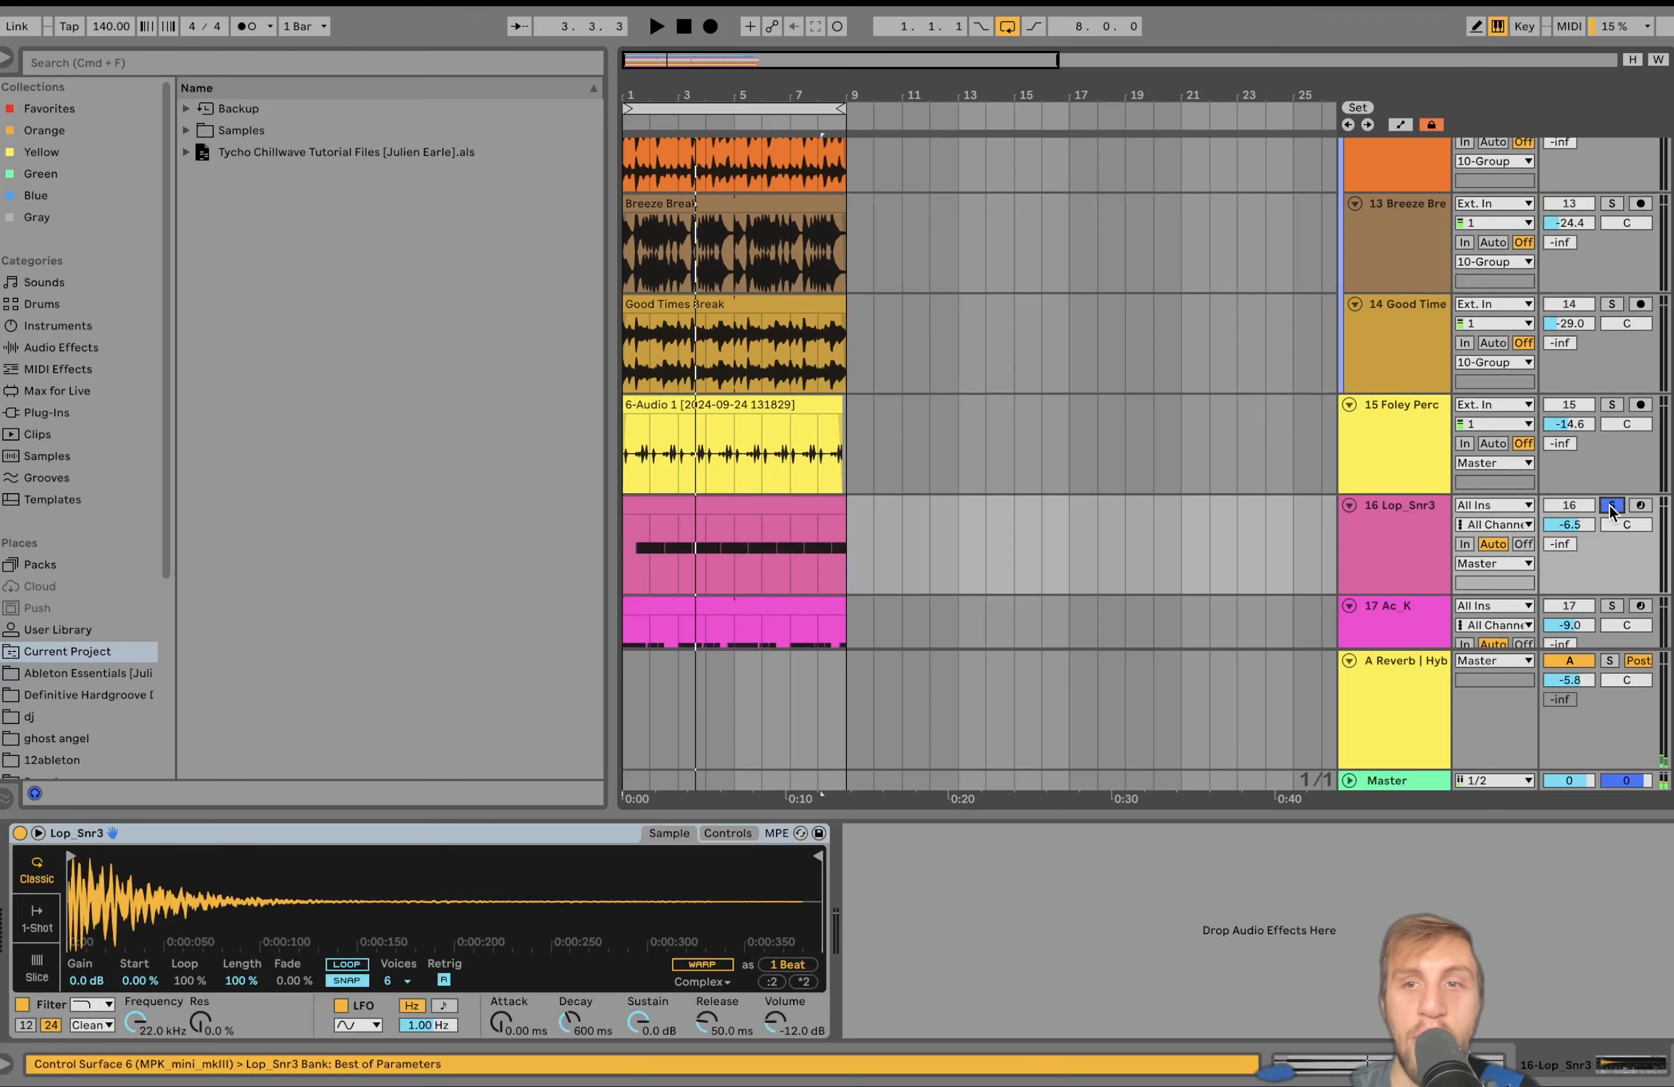
{"action": "scroll", "coordinate": [1518, 574], "scroll_direction": "down", "scroll_amount": 2}
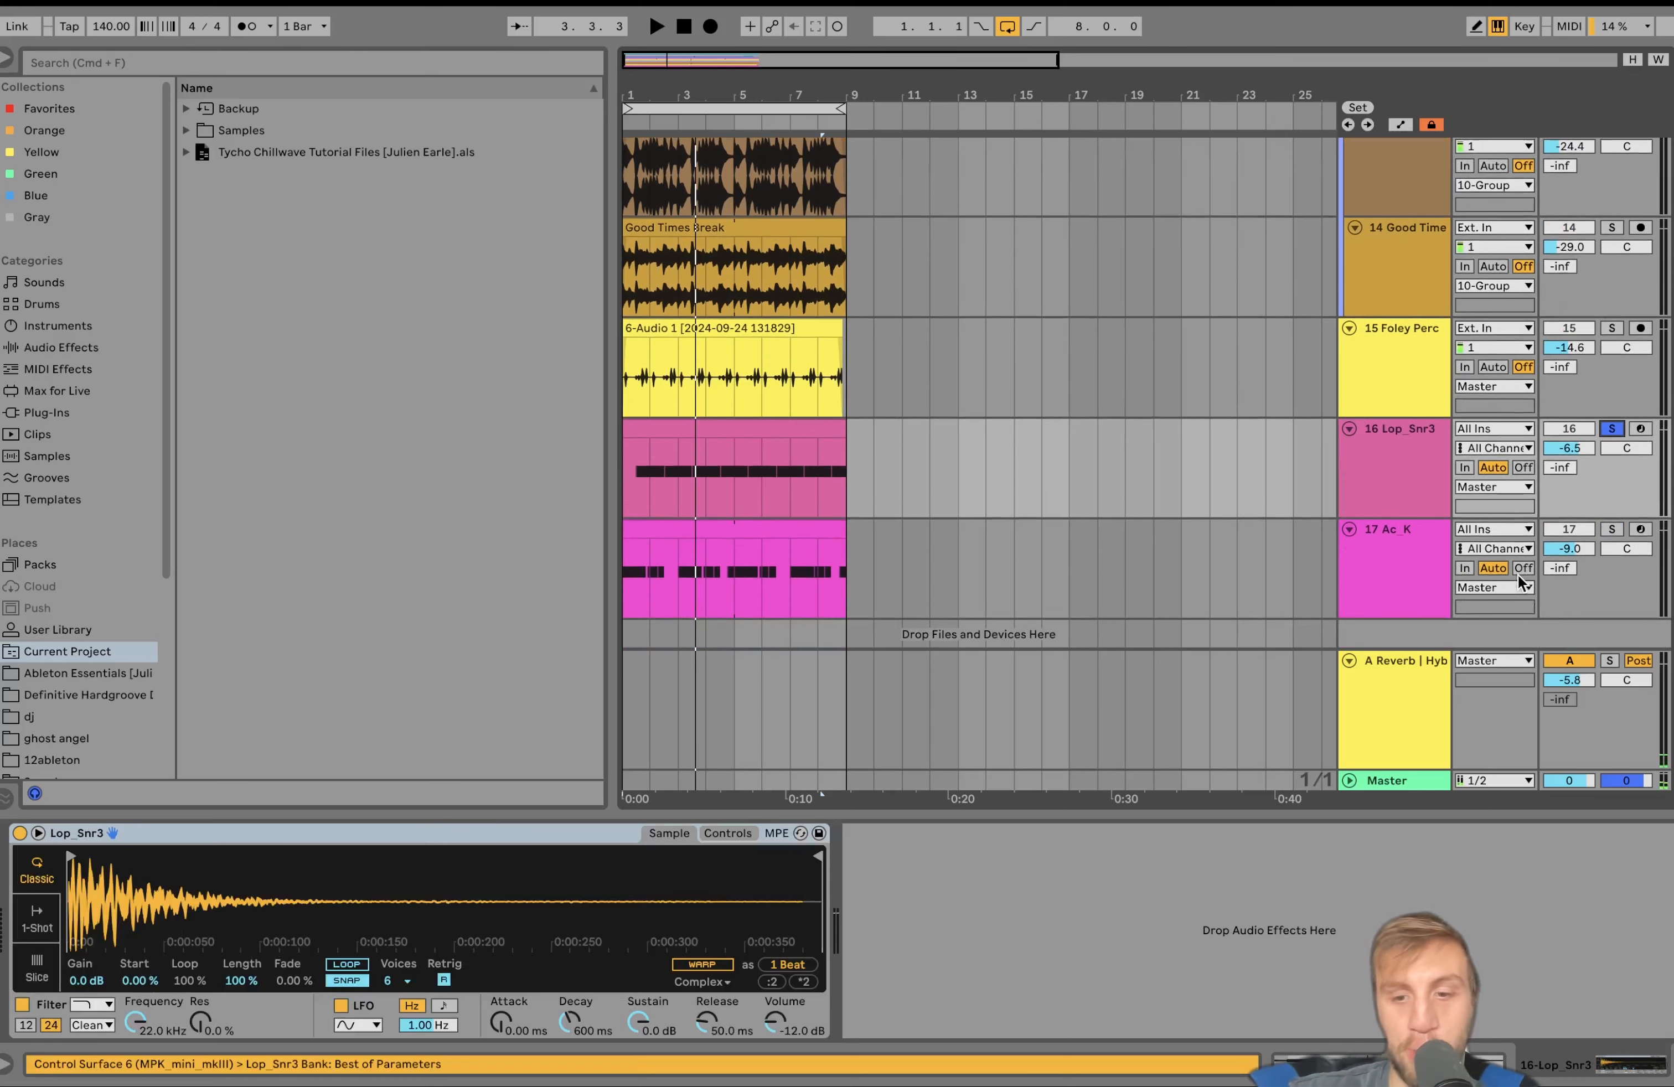
{"action": "left_click", "coordinate": [1612, 531]}
{"action": "key", "text": "space"}
Step: Solo 10 Group during playback to hear its layered breakbeats together, and stop playback
{"action": "scroll", "coordinate": [1613, 531], "scroll_direction": "up", "scroll_amount": 10}
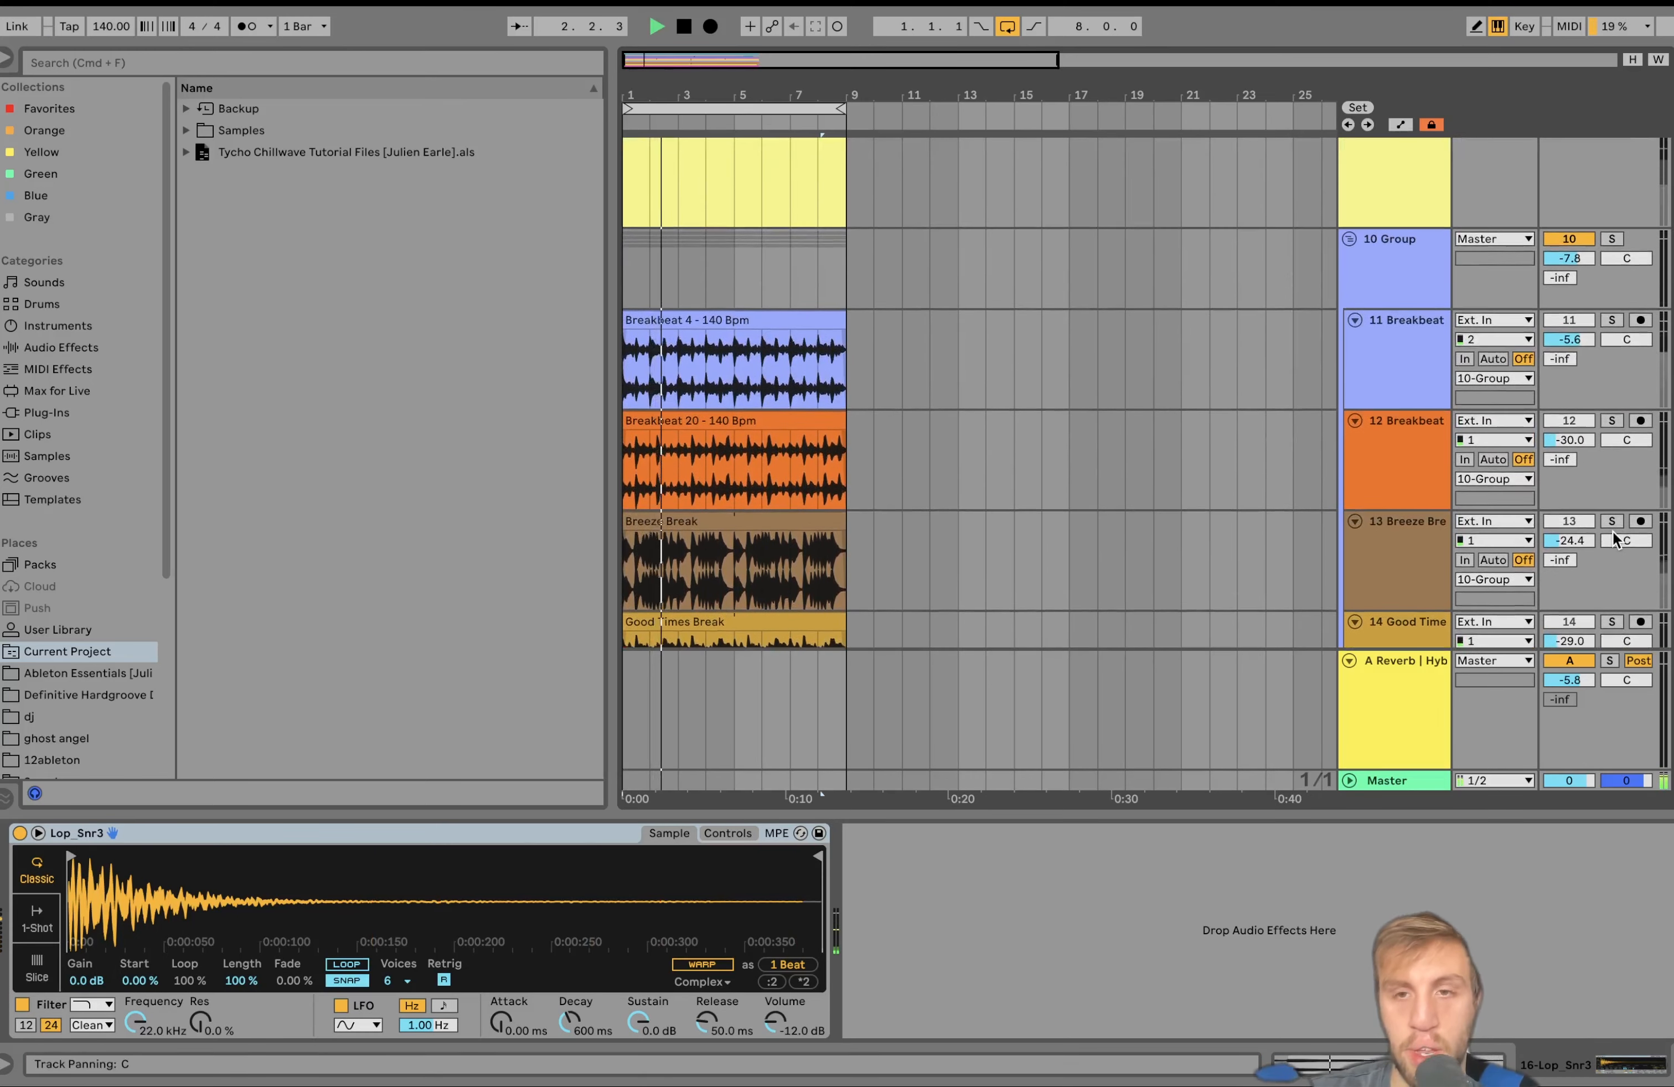
{"action": "left_click", "coordinate": [1613, 239]}
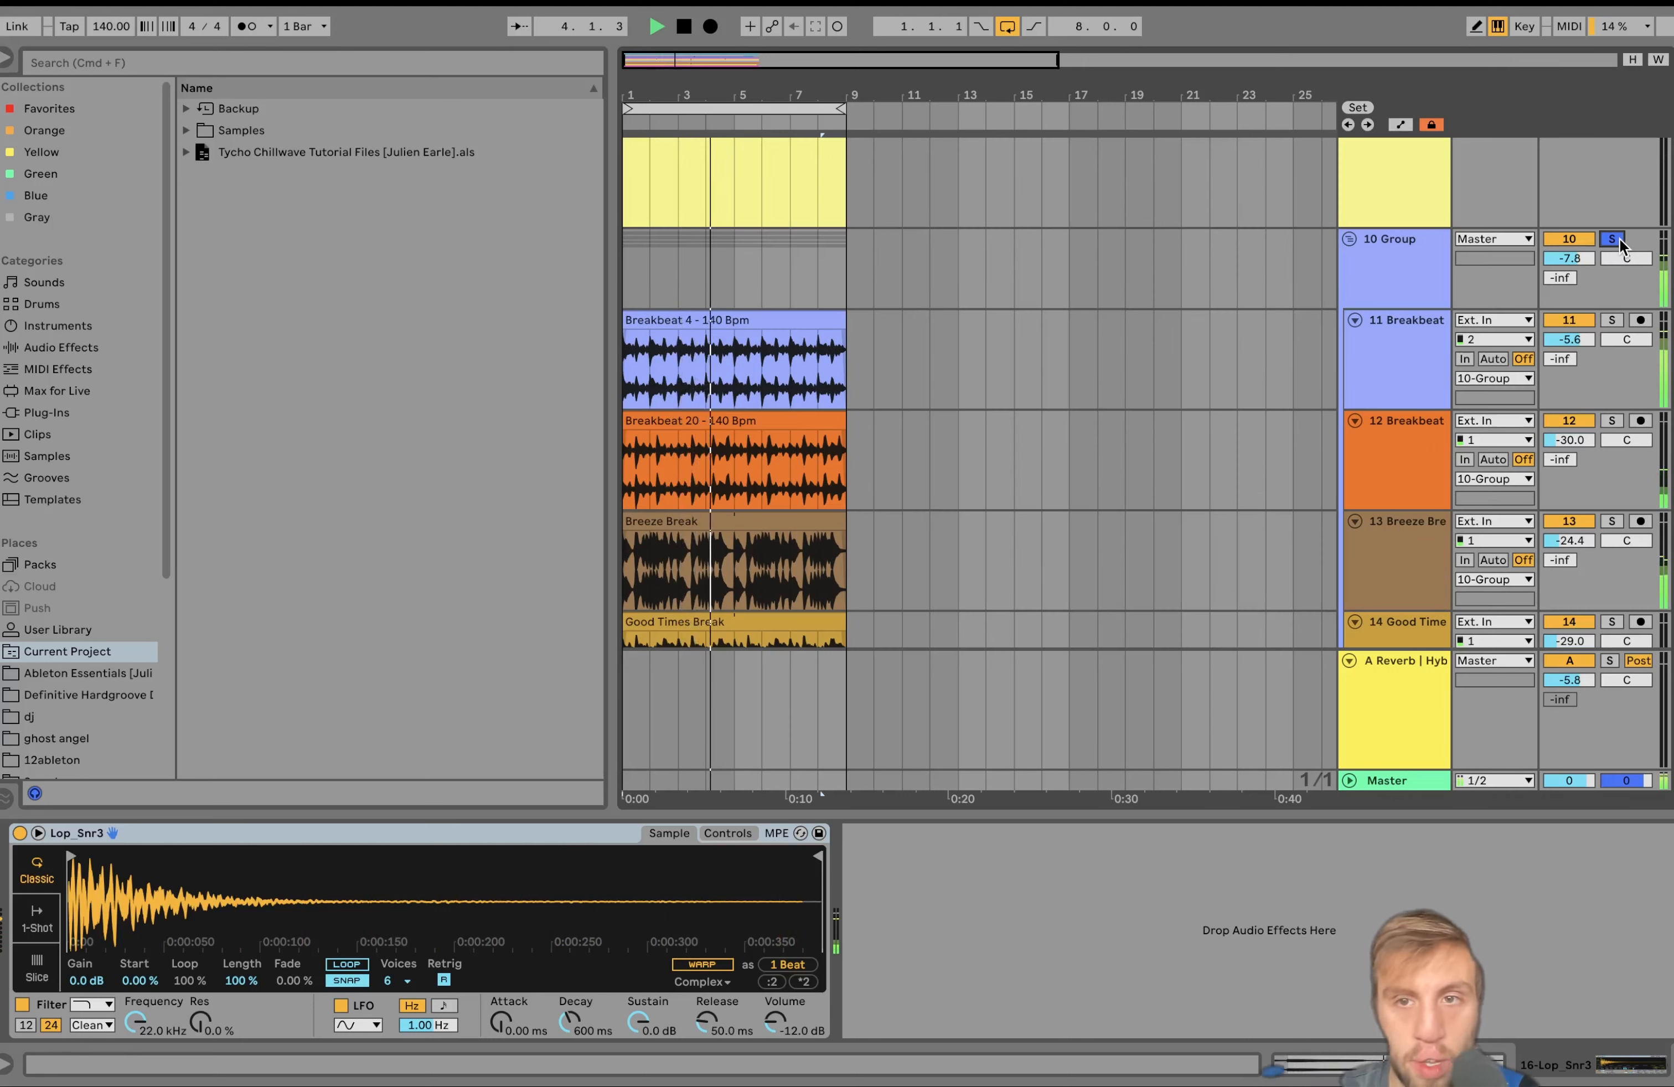
{"action": "key", "text": "space"}
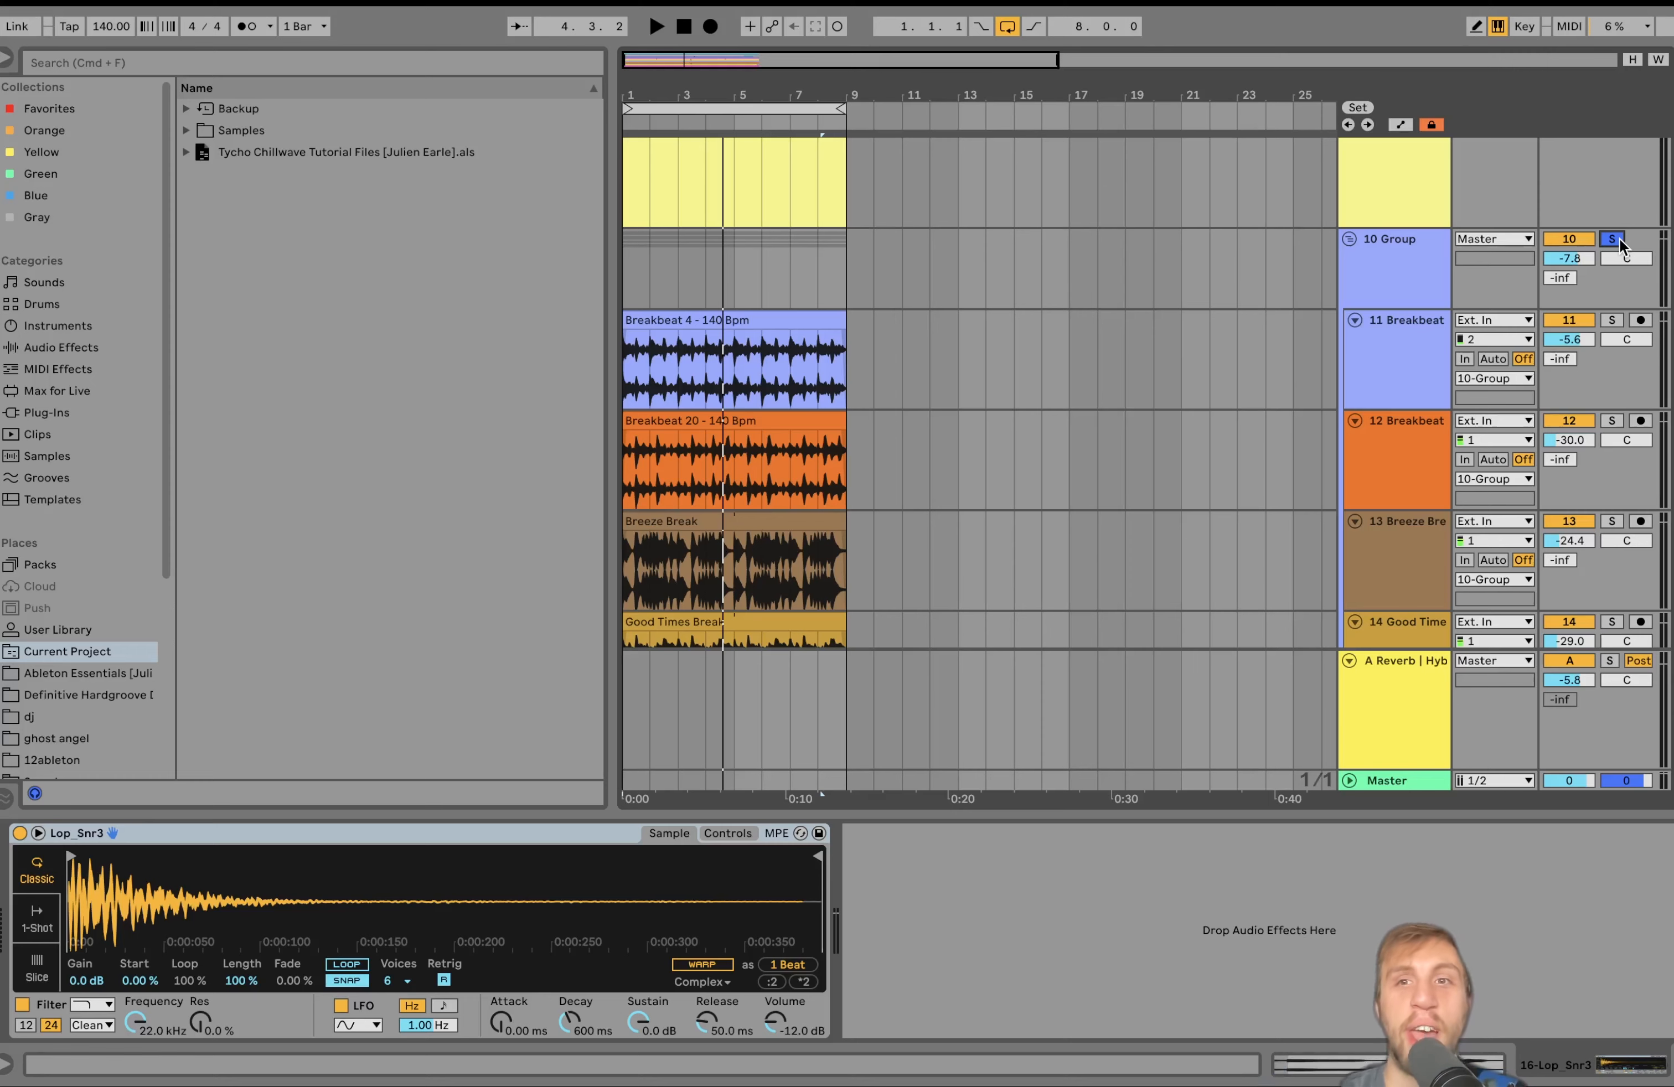
Step: Solo 11 Breakbeat and play it from bar 1 with its Auto Filter device shown
{"action": "scroll", "coordinate": [1621, 246], "scroll_direction": "down", "scroll_amount": 2}
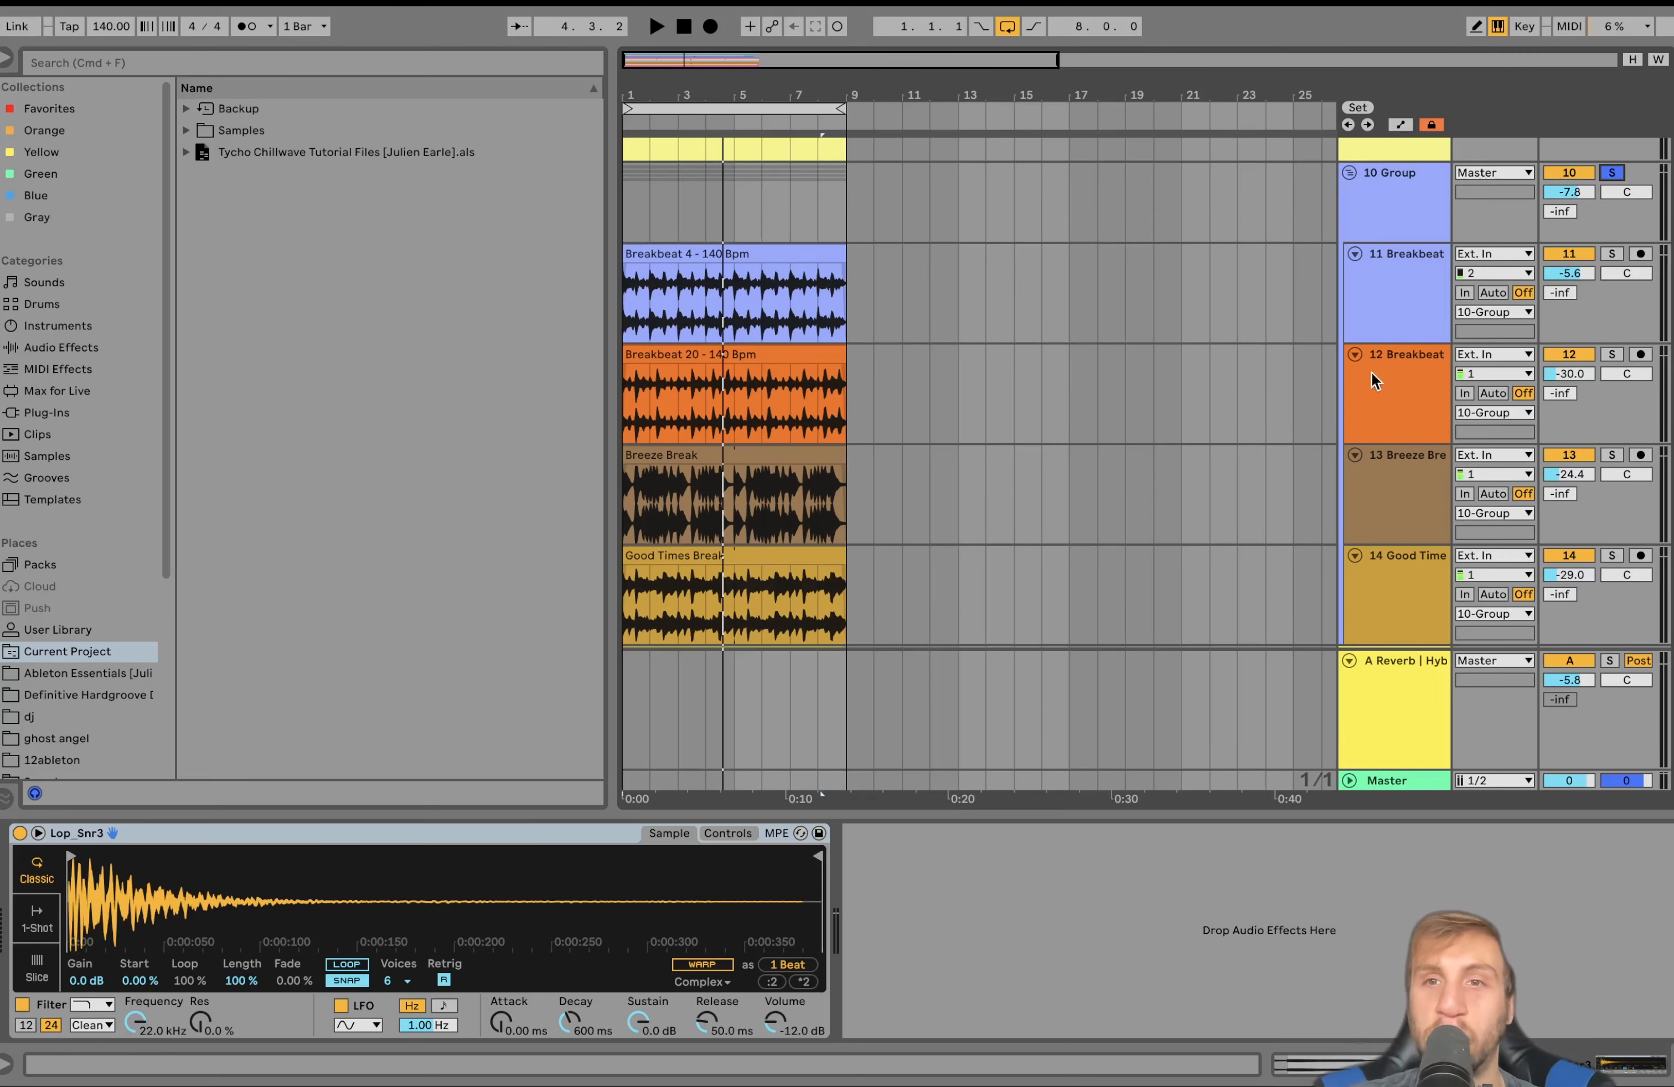
{"action": "left_click", "coordinate": [1387, 319]}
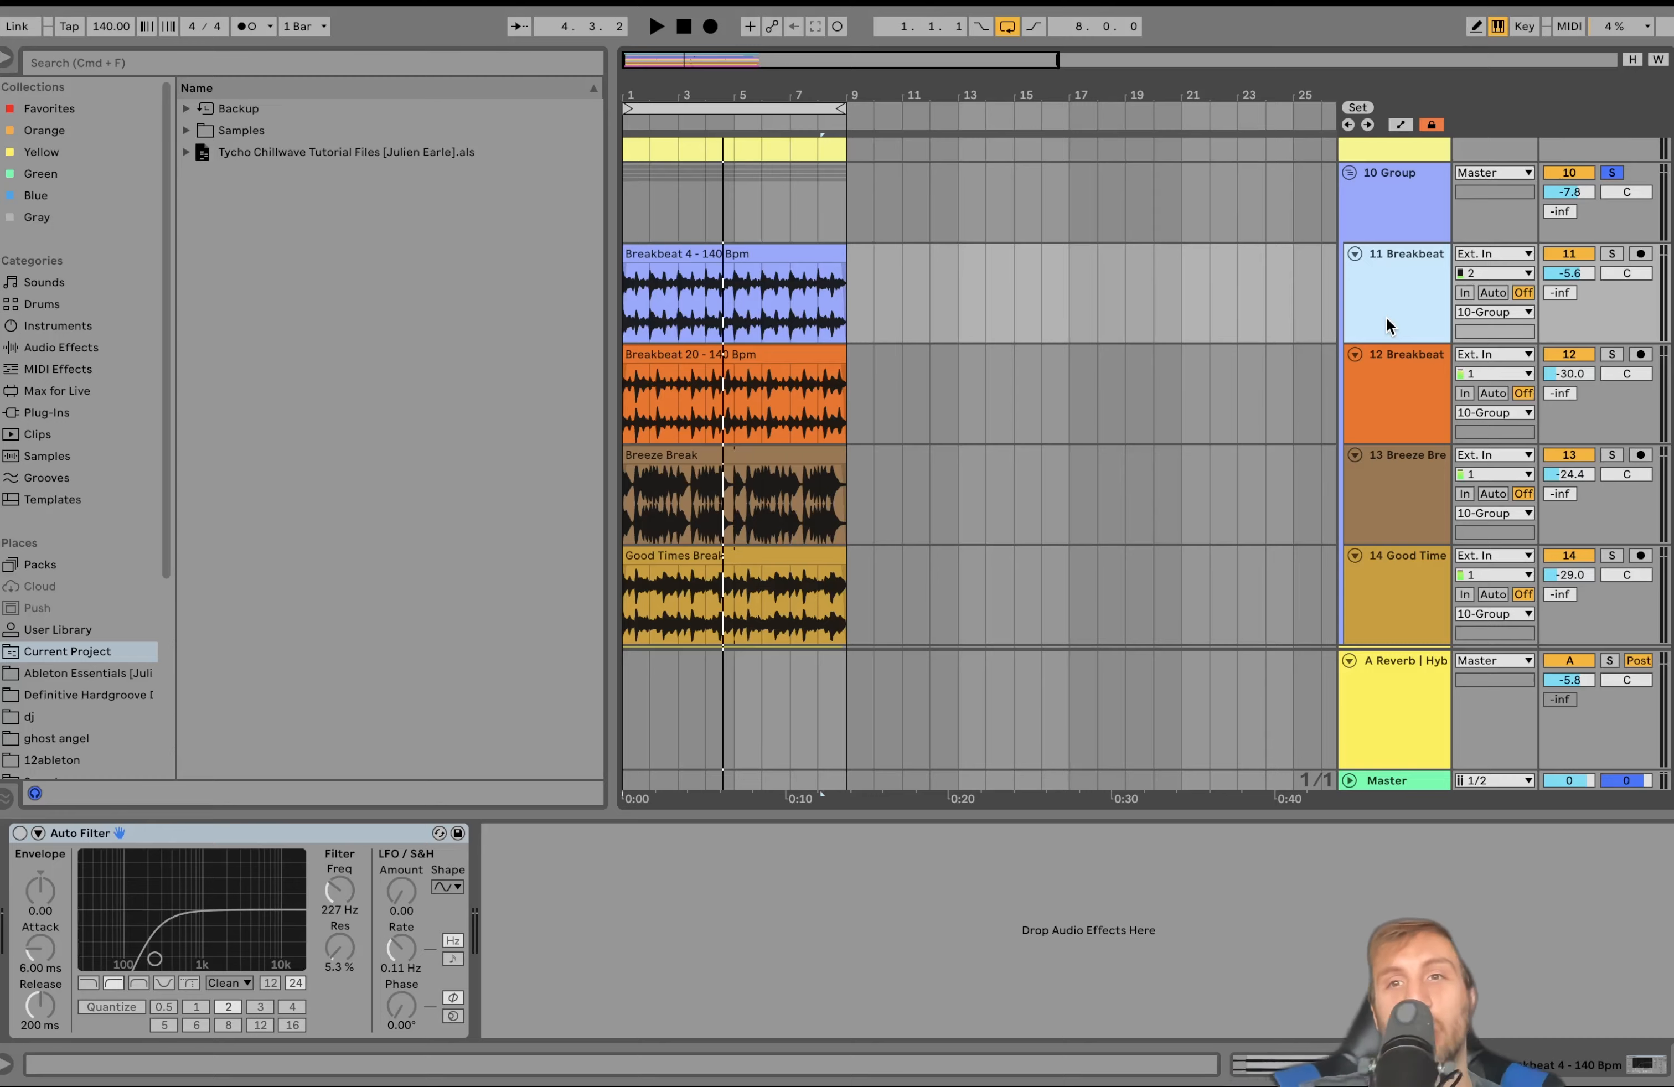
{"action": "scroll", "coordinate": [1386, 318], "scroll_direction": "up", "scroll_amount": 5}
{"action": "scroll", "coordinate": [1387, 321], "scroll_direction": "down", "scroll_amount": 8}
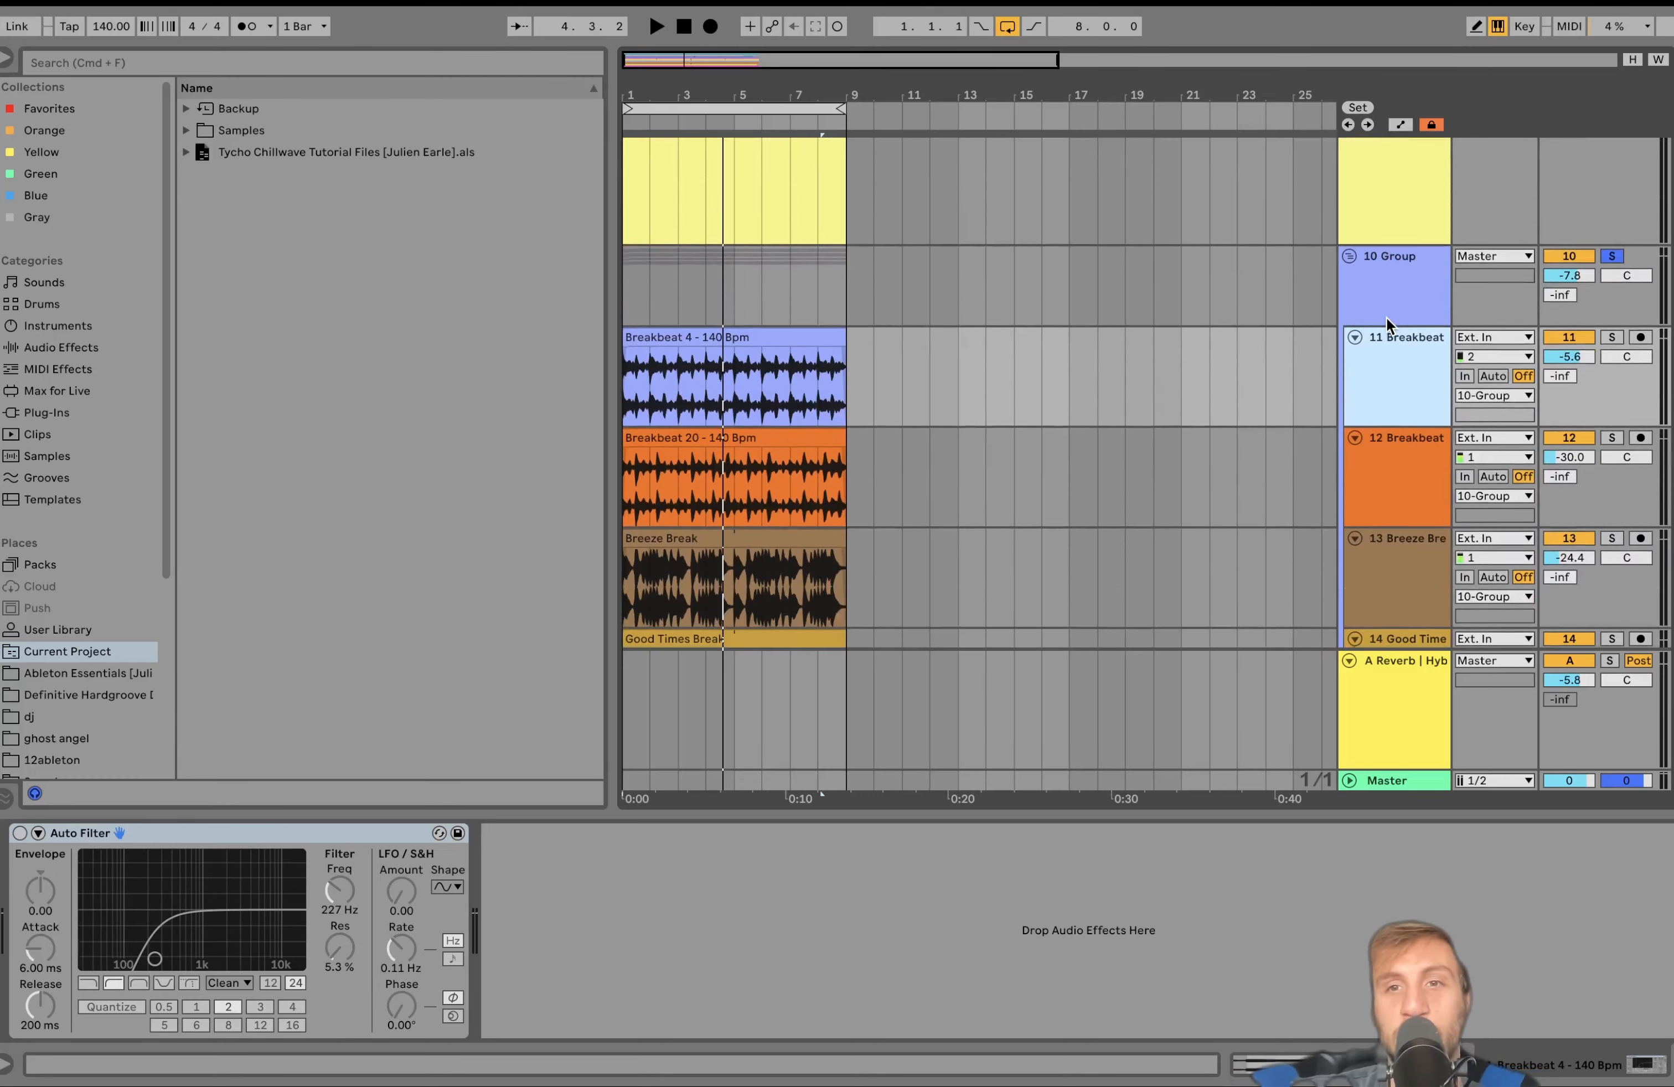
{"action": "scroll", "coordinate": [1387, 318], "scroll_direction": "up", "scroll_amount": 4}
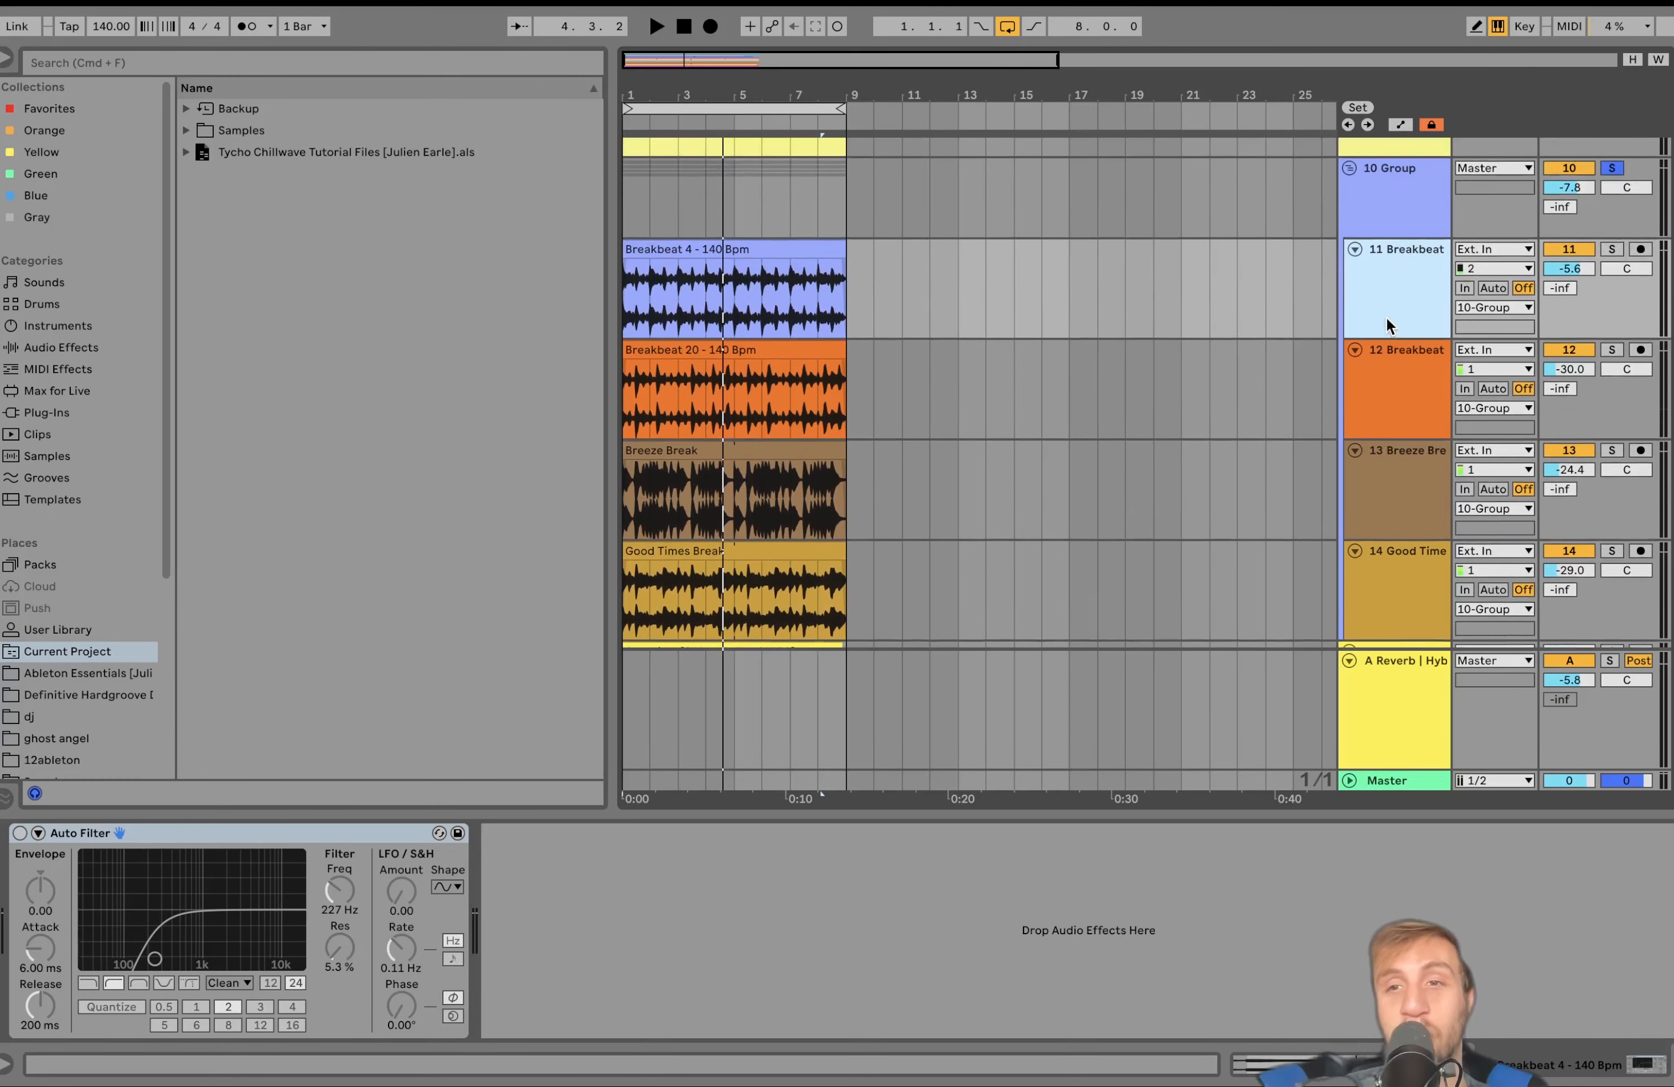
{"action": "key", "text": "space"}
{"action": "left_click", "coordinate": [1613, 250]}
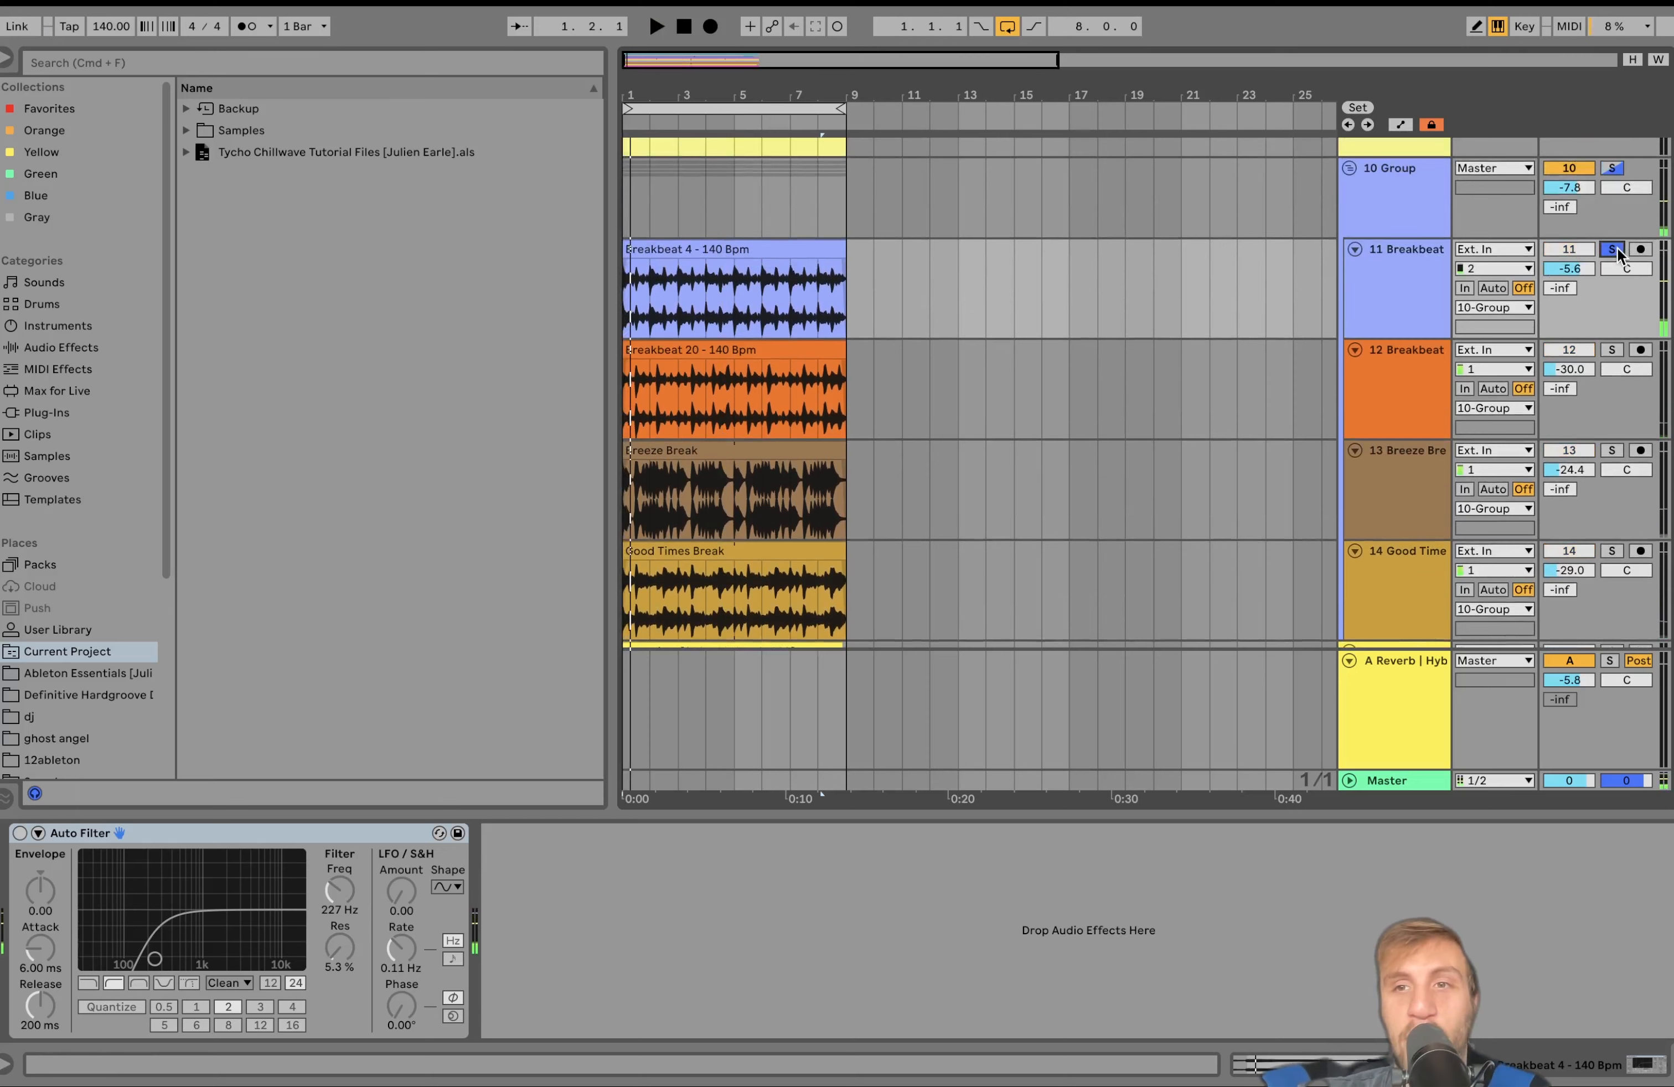
{"action": "key", "text": "space"}
{"action": "left_click", "coordinate": [1415, 290]}
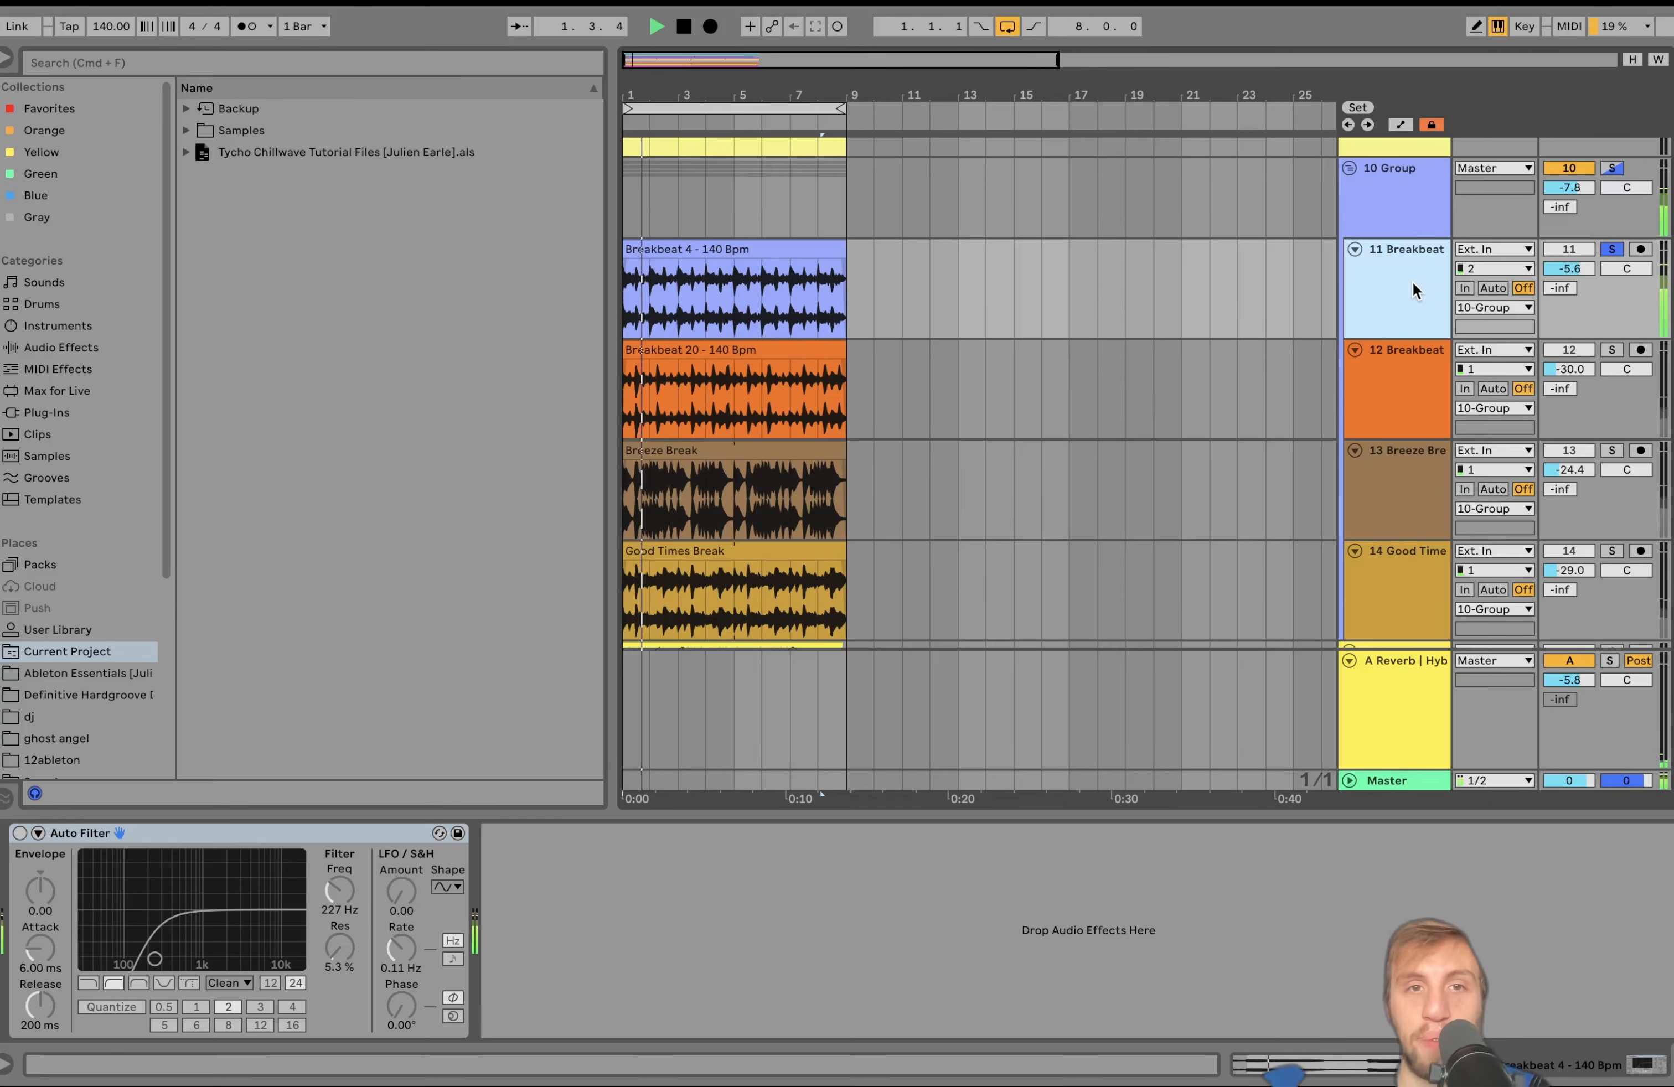
Step: Audition 12 Breakbeat, 13 Breeze Break and 14 Good Times Break one at a time by soloing each track
{"action": "left_click", "coordinate": [1610, 349]}
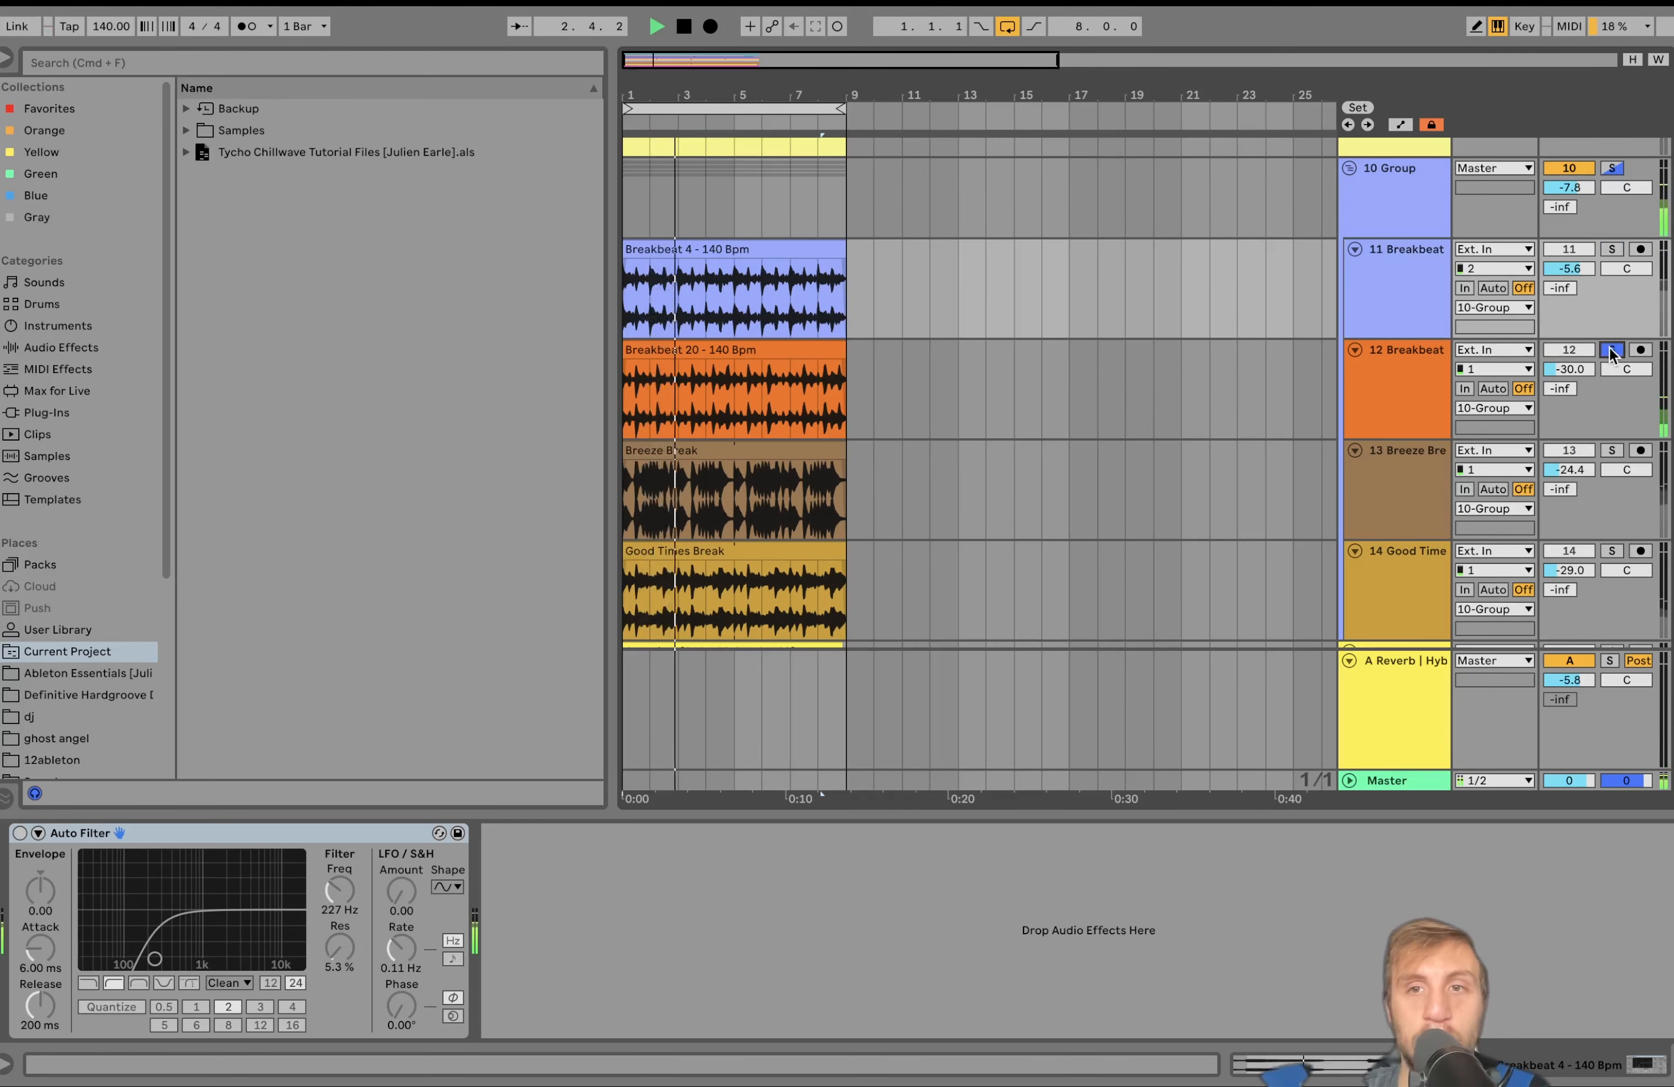
{"action": "key", "text": "space"}
{"action": "left_click", "coordinate": [721, 367]}
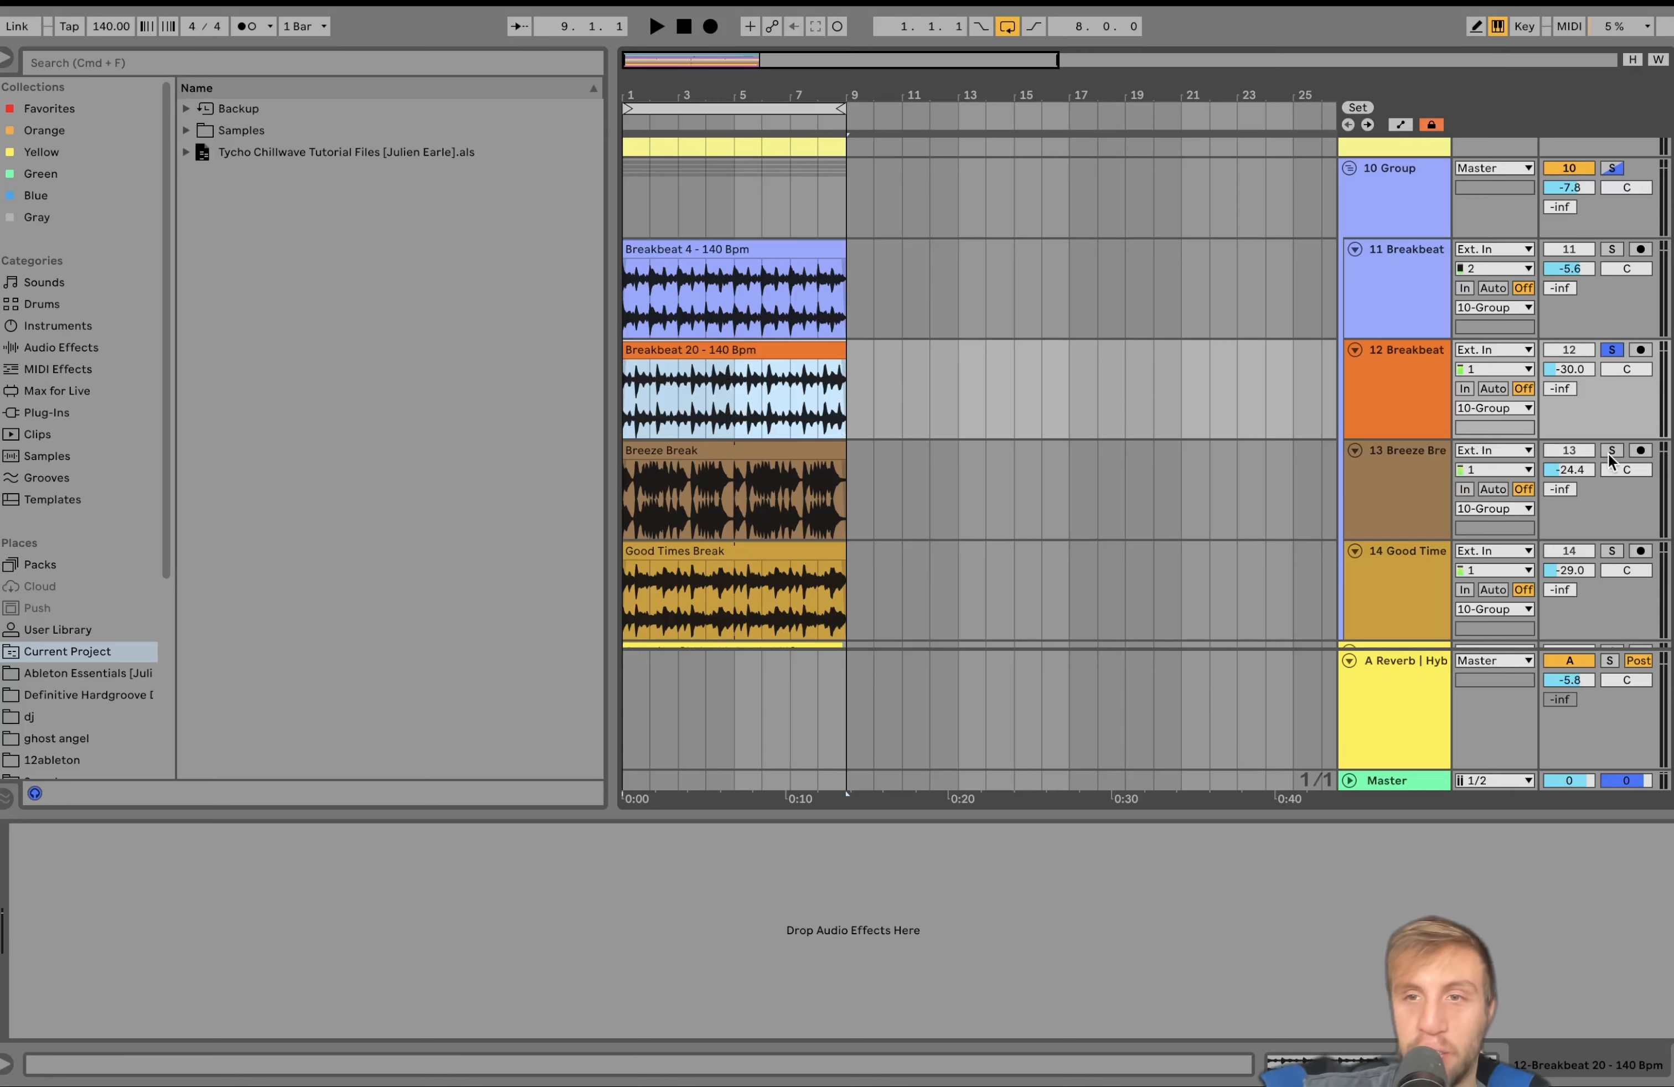
{"action": "left_click", "coordinate": [1611, 450]}
{"action": "left_click", "coordinate": [1376, 484]}
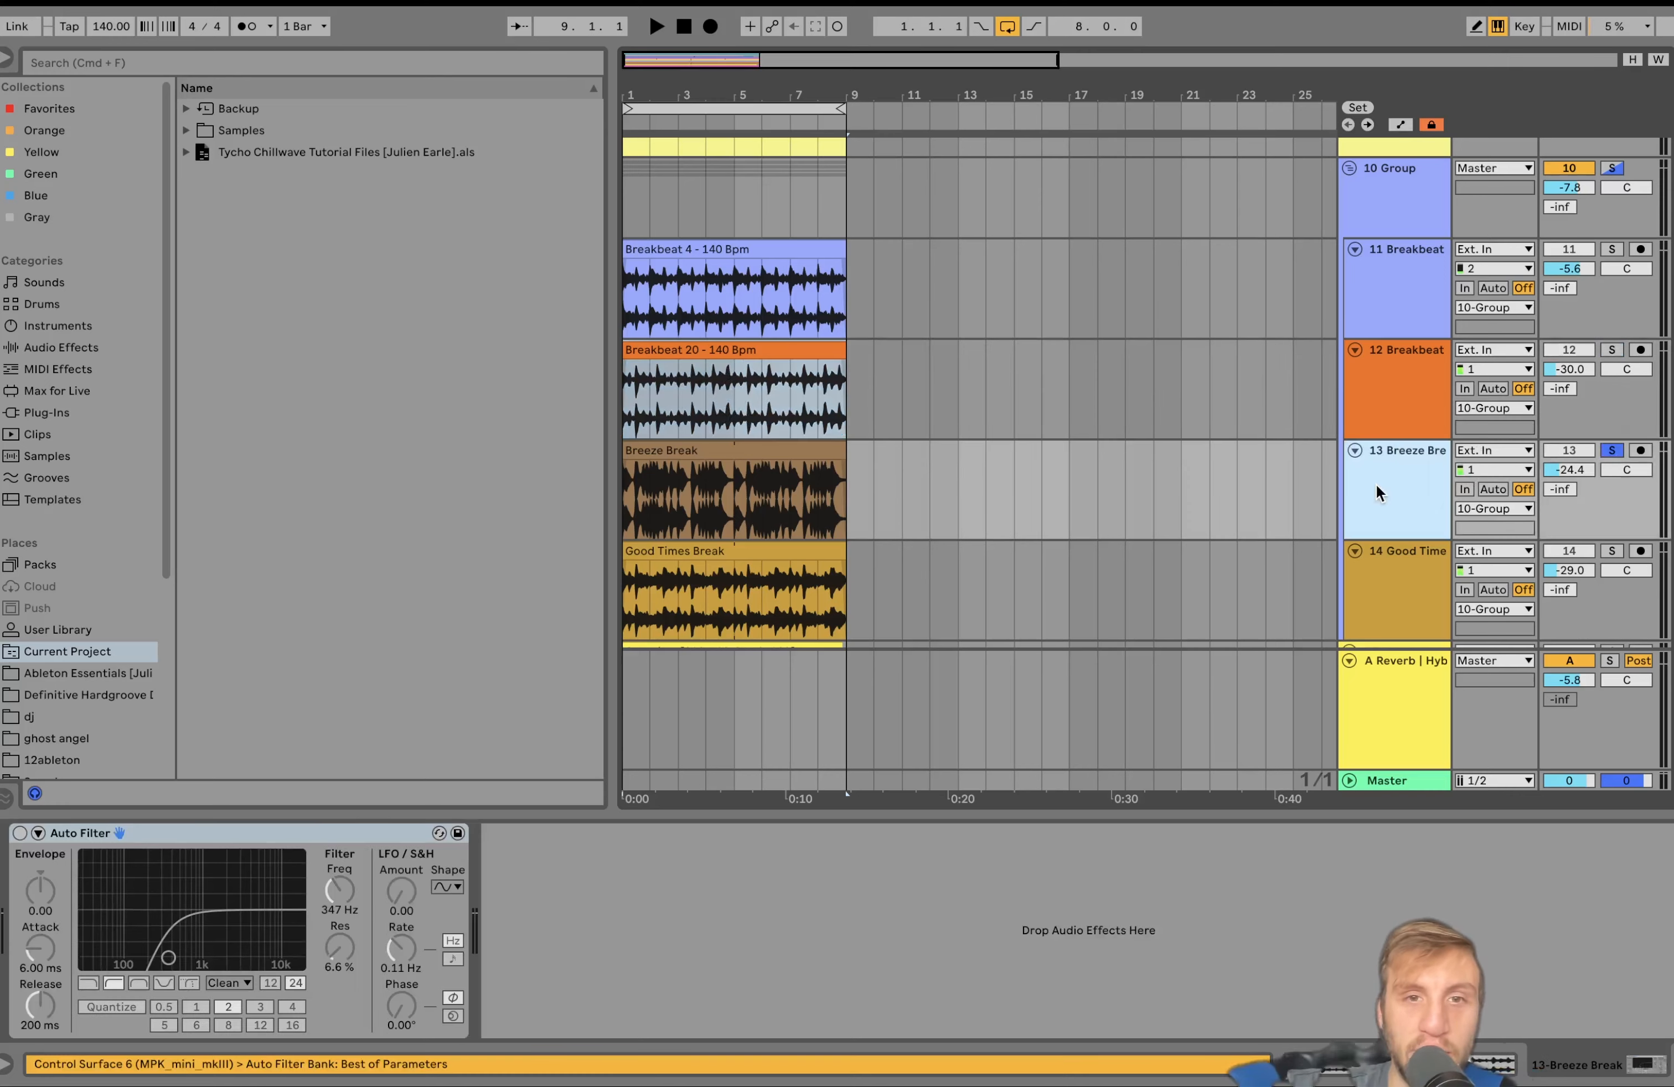
{"action": "key", "text": "space"}
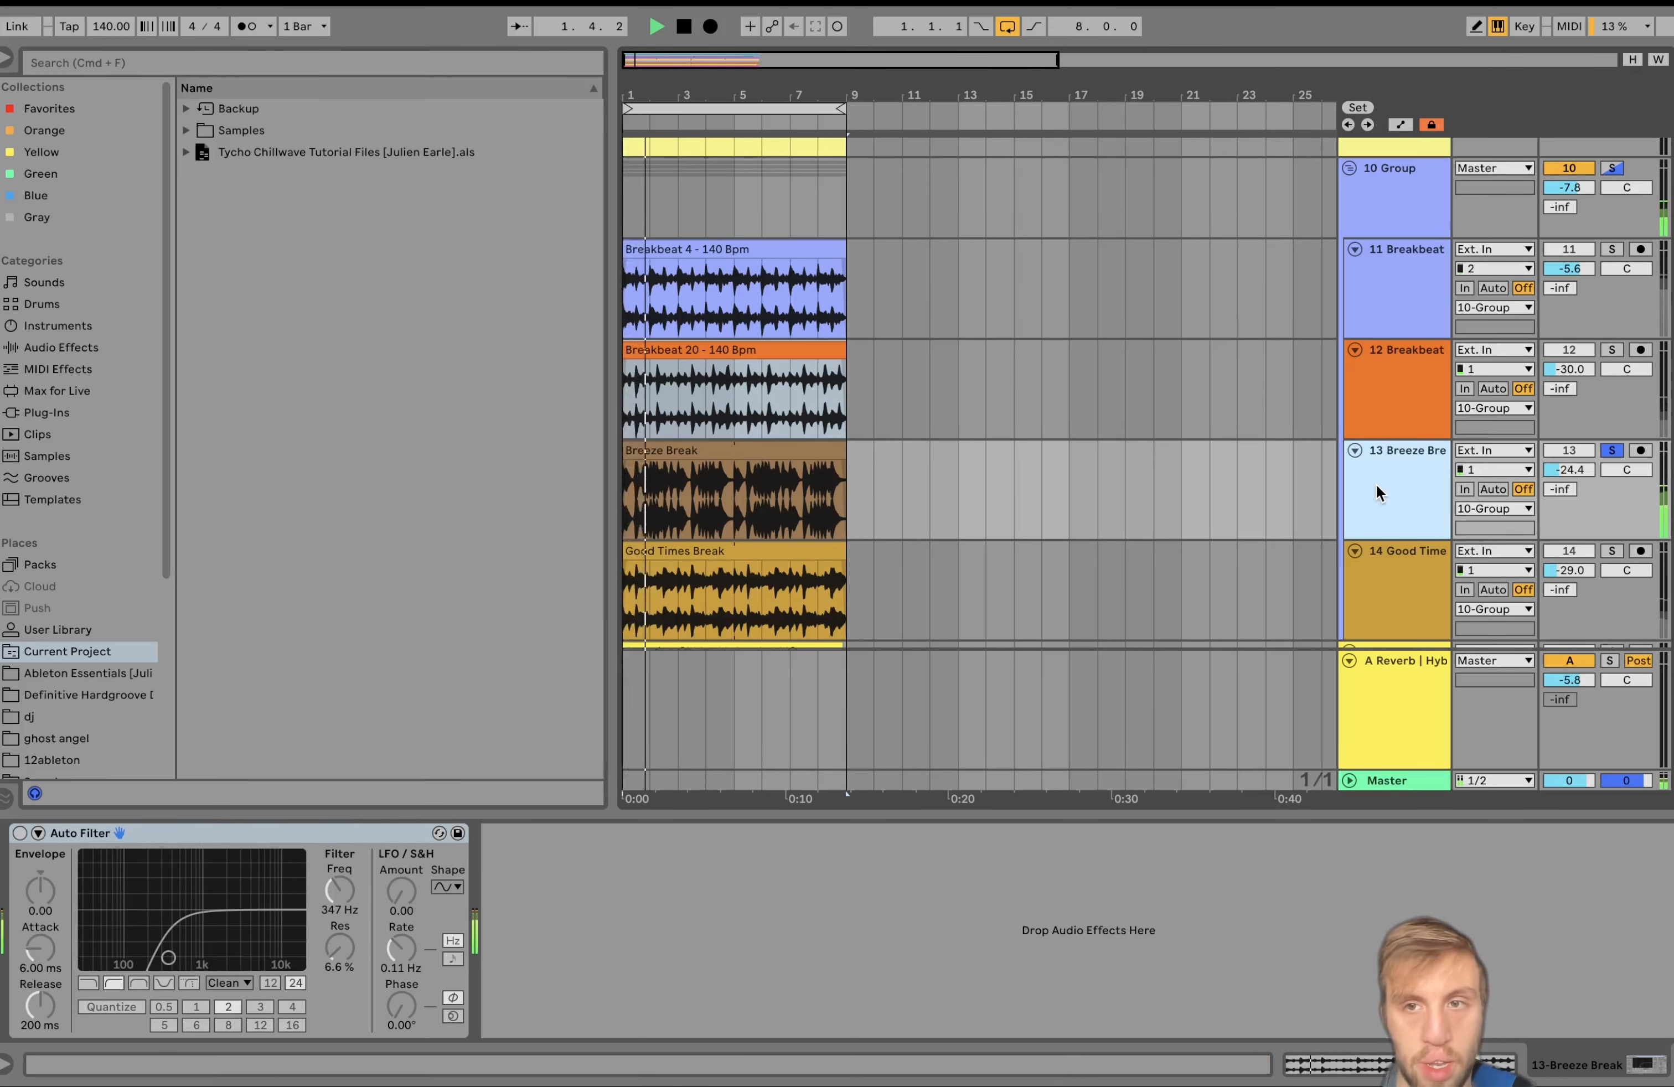
{"action": "scroll", "coordinate": [1376, 485], "scroll_direction": "down", "scroll_amount": 2}
{"action": "left_click", "coordinate": [1376, 485]}
{"action": "left_click", "coordinate": [1612, 465]}
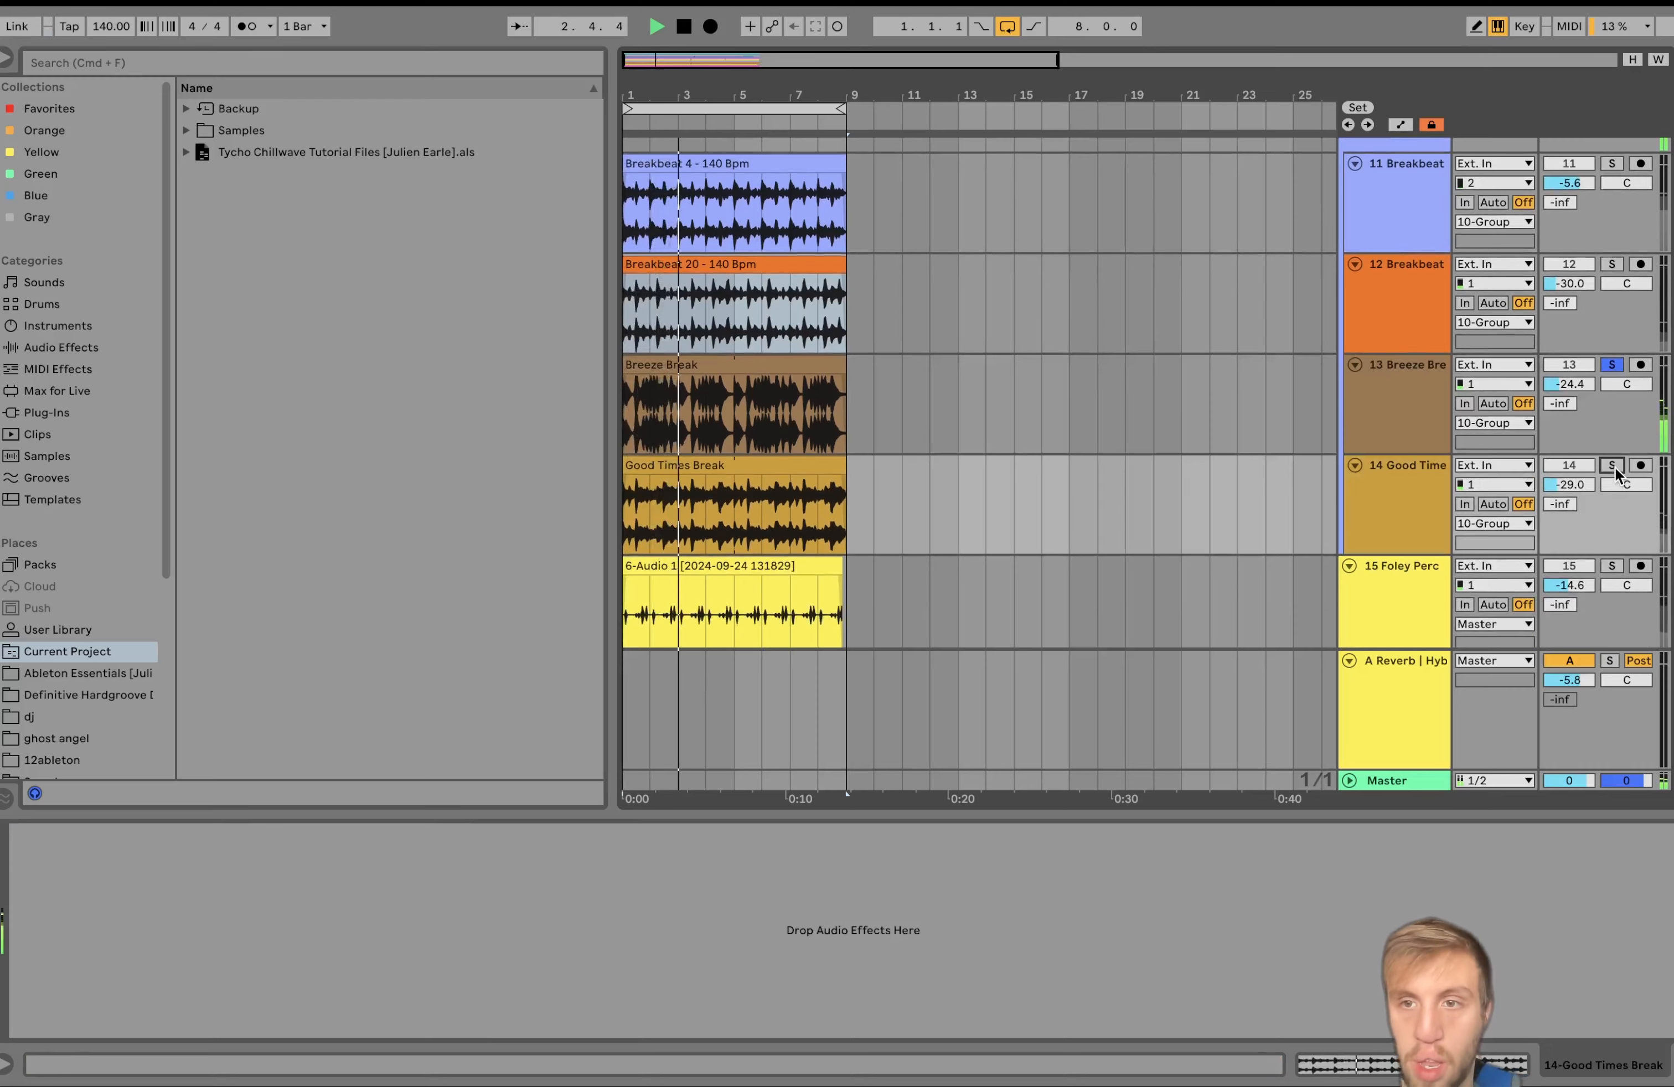
Step: Solo the whole 10 Group, play it from bar 1 and show the group's Auto Filter settings
{"action": "scroll", "coordinate": [1409, 495], "scroll_direction": "up", "scroll_amount": 3}
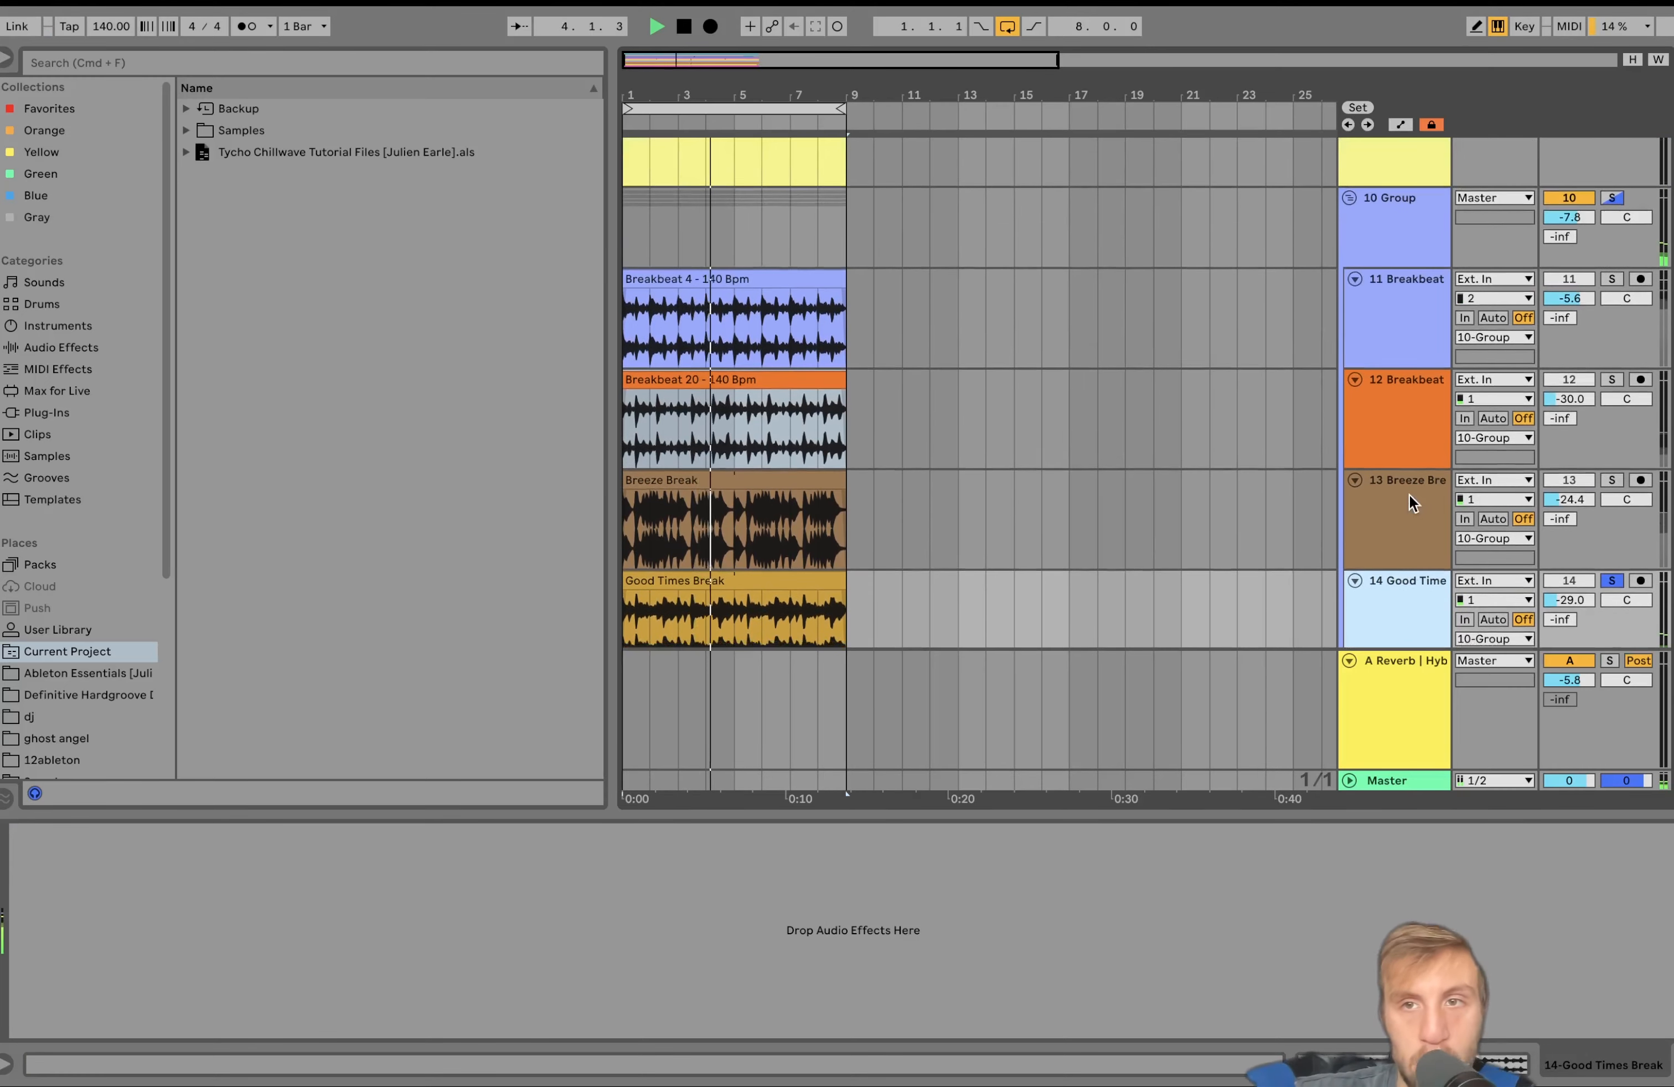
{"action": "left_click", "coordinate": [1613, 198]}
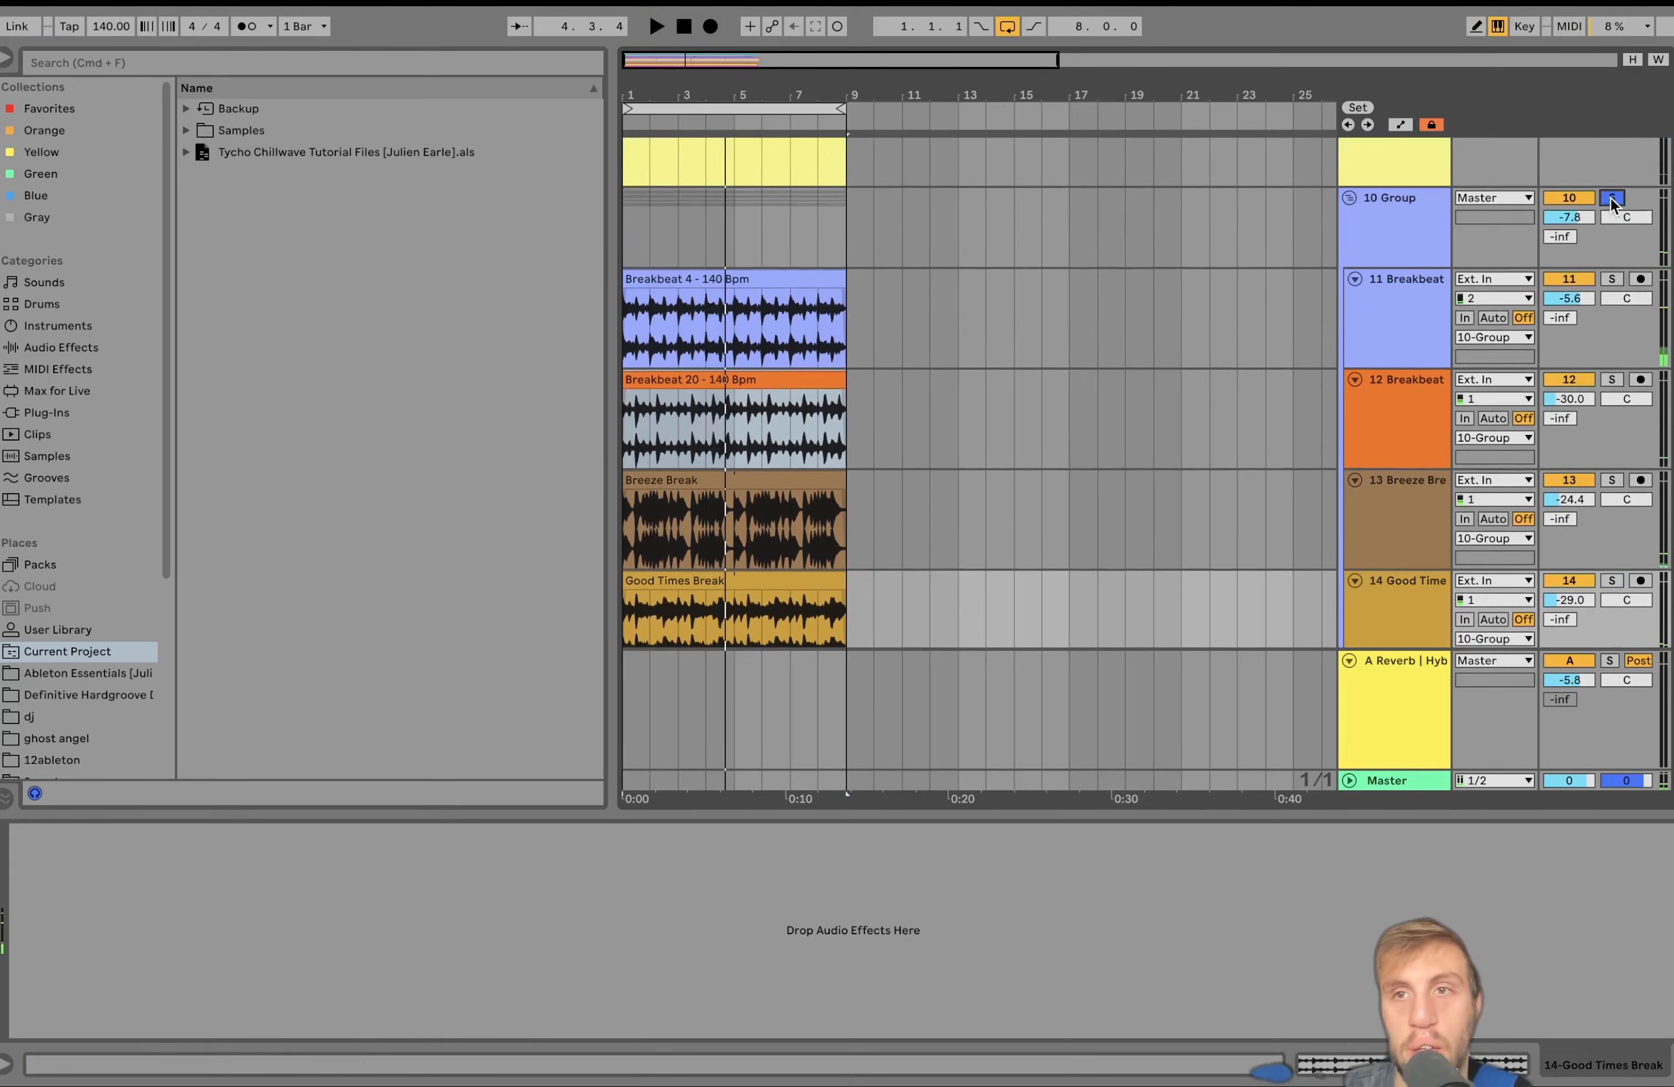
{"action": "left_click", "coordinate": [1434, 208]}
{"action": "scroll", "coordinate": [1433, 208], "scroll_direction": "down", "scroll_amount": 3}
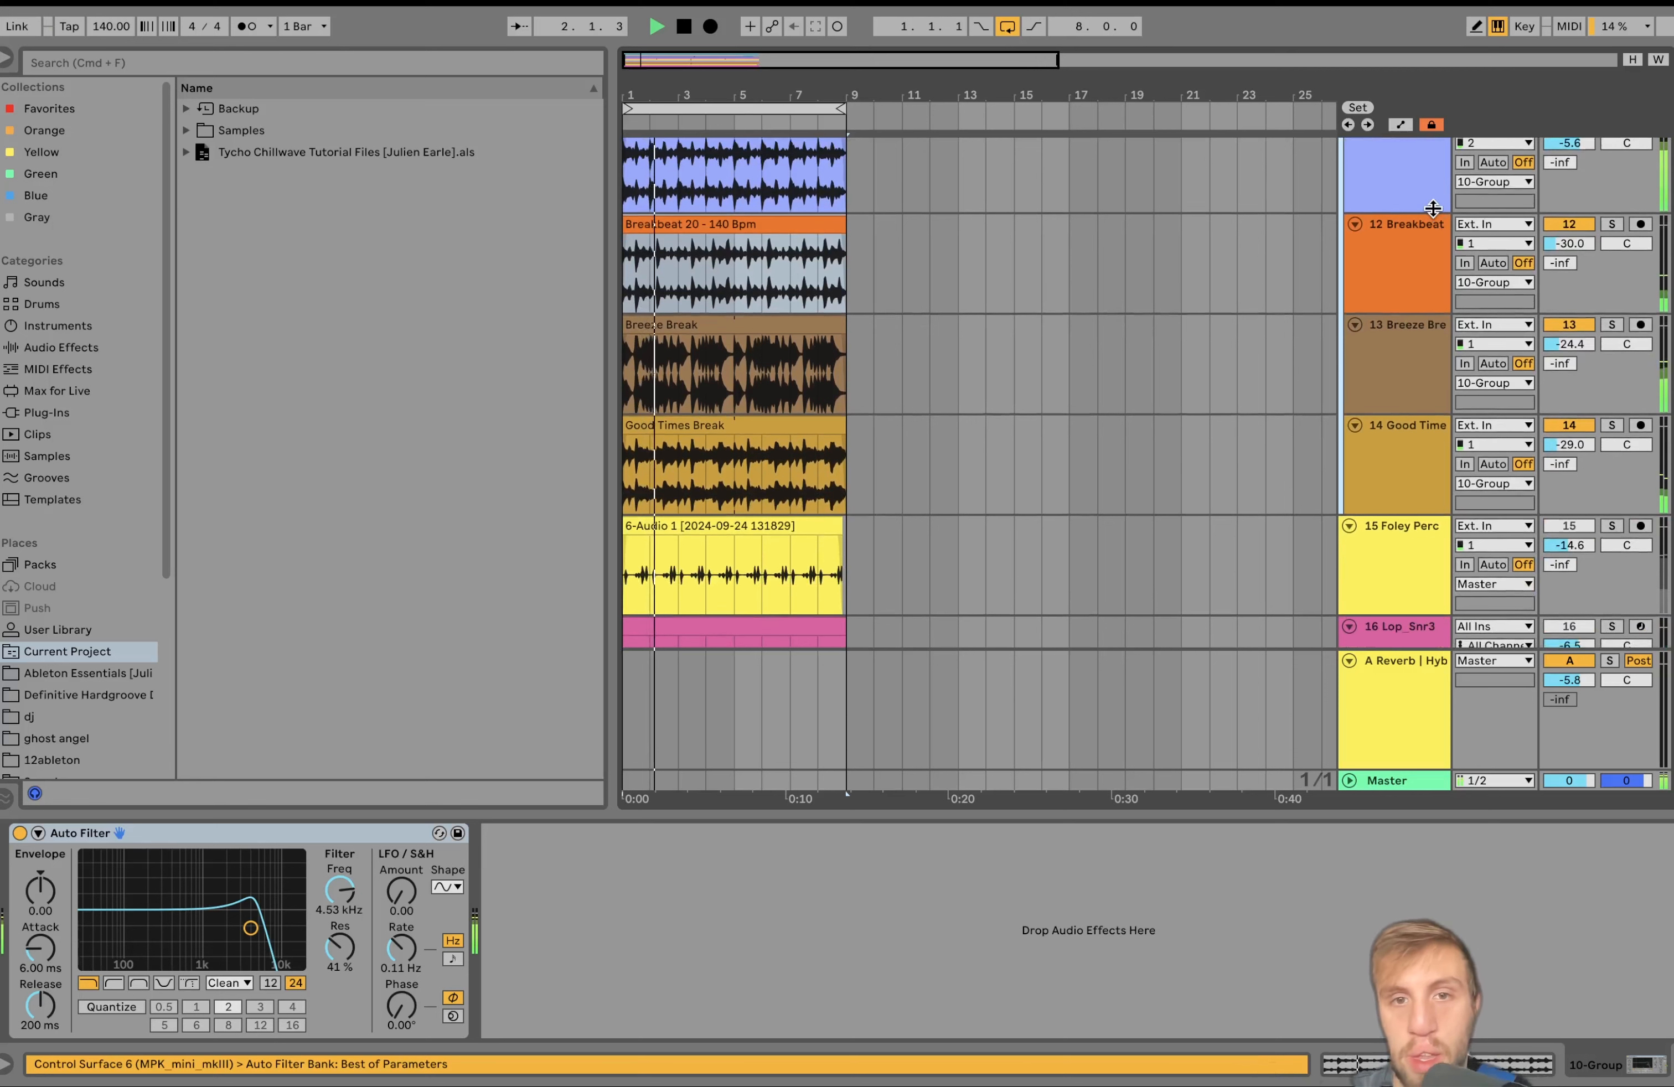
{"action": "scroll", "coordinate": [1434, 208], "scroll_direction": "down", "scroll_amount": 2}
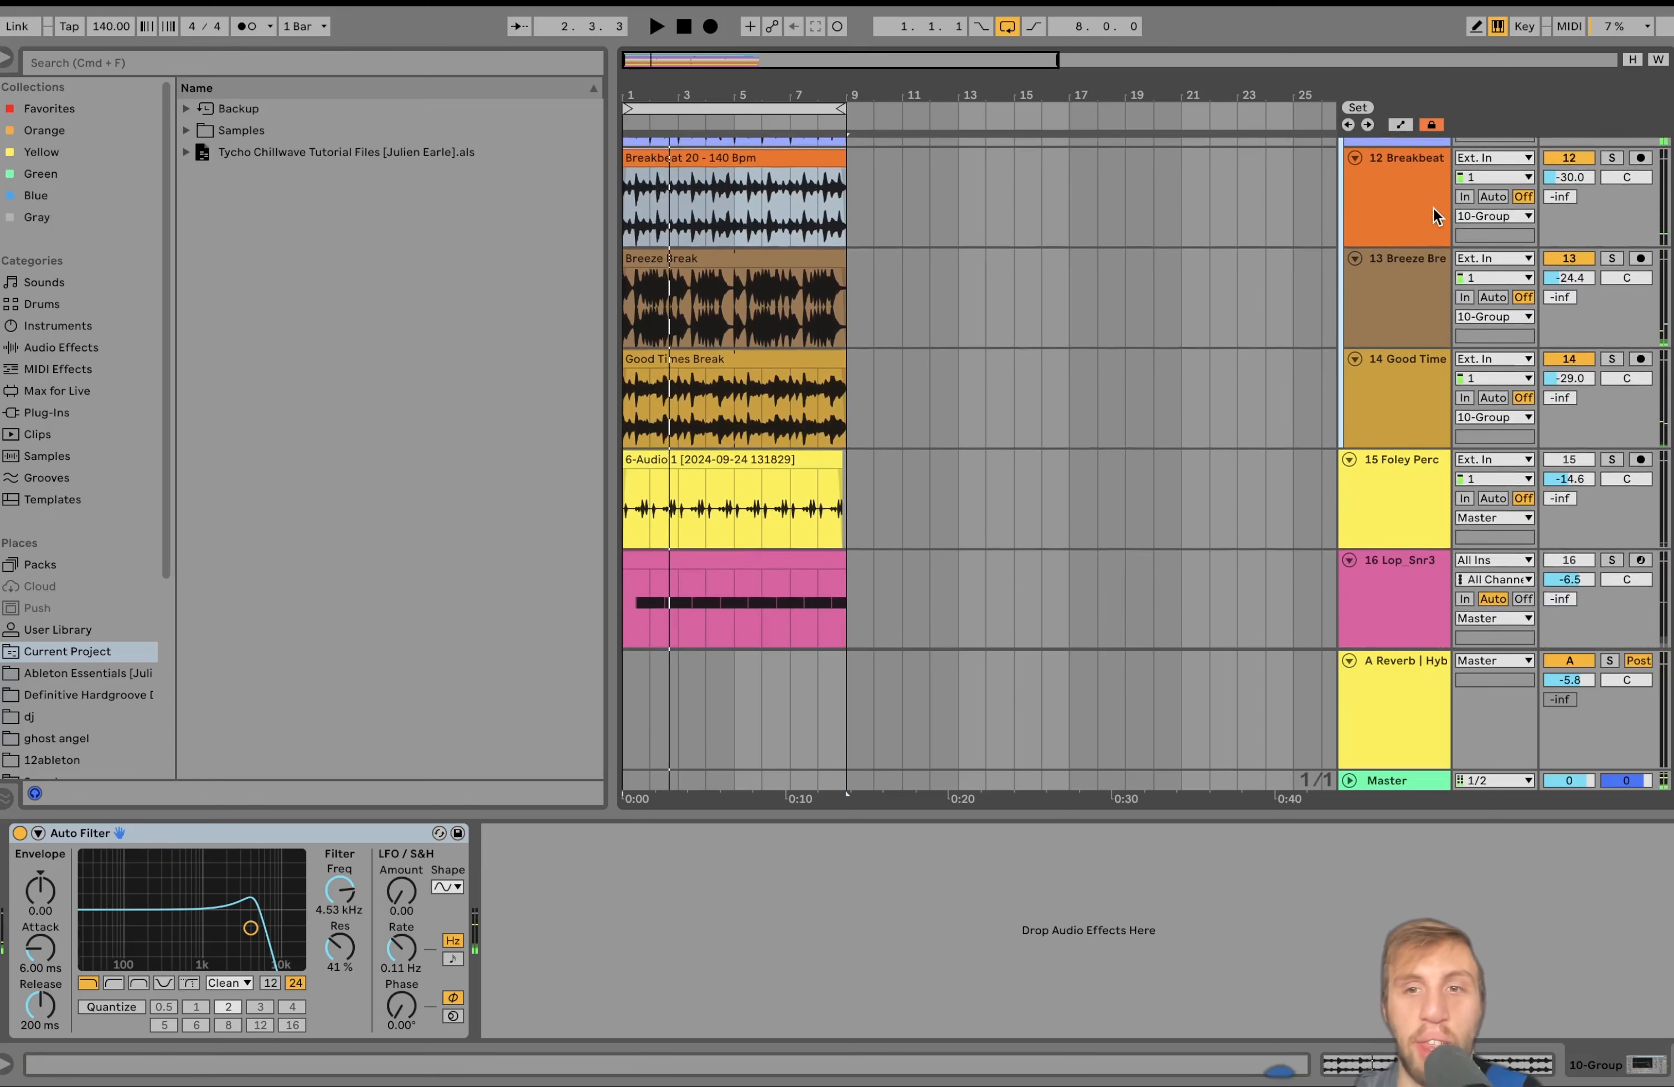
Step: Solo 15 Foley Perc, play it from bar 1, and examine its recorded clip and its Echo and Auto Filter devices
{"action": "left_click", "coordinate": [1610, 460]}
{"action": "key", "text": "space"}
{"action": "left_click", "coordinate": [891, 480]}
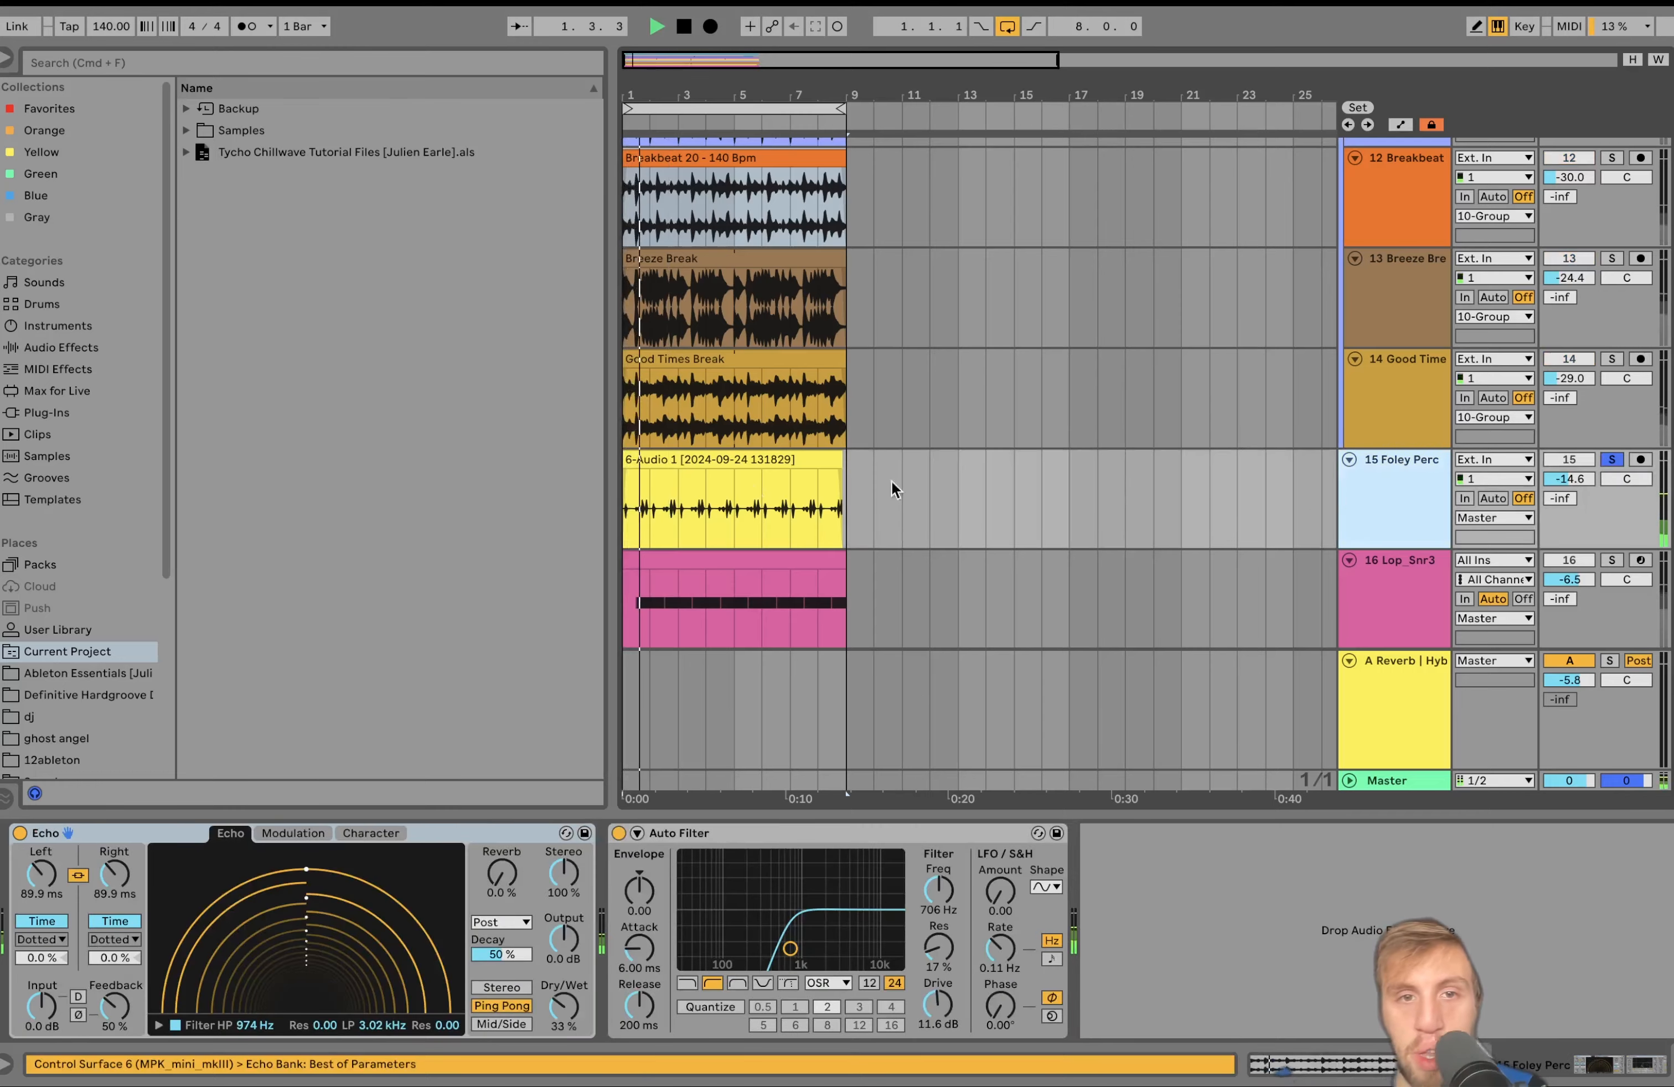
{"action": "left_click", "coordinate": [674, 459]}
{"action": "scroll", "coordinate": [674, 460], "scroll_direction": "down", "scroll_amount": 2}
{"action": "scroll", "coordinate": [673, 457], "scroll_direction": "up", "scroll_amount": 5}
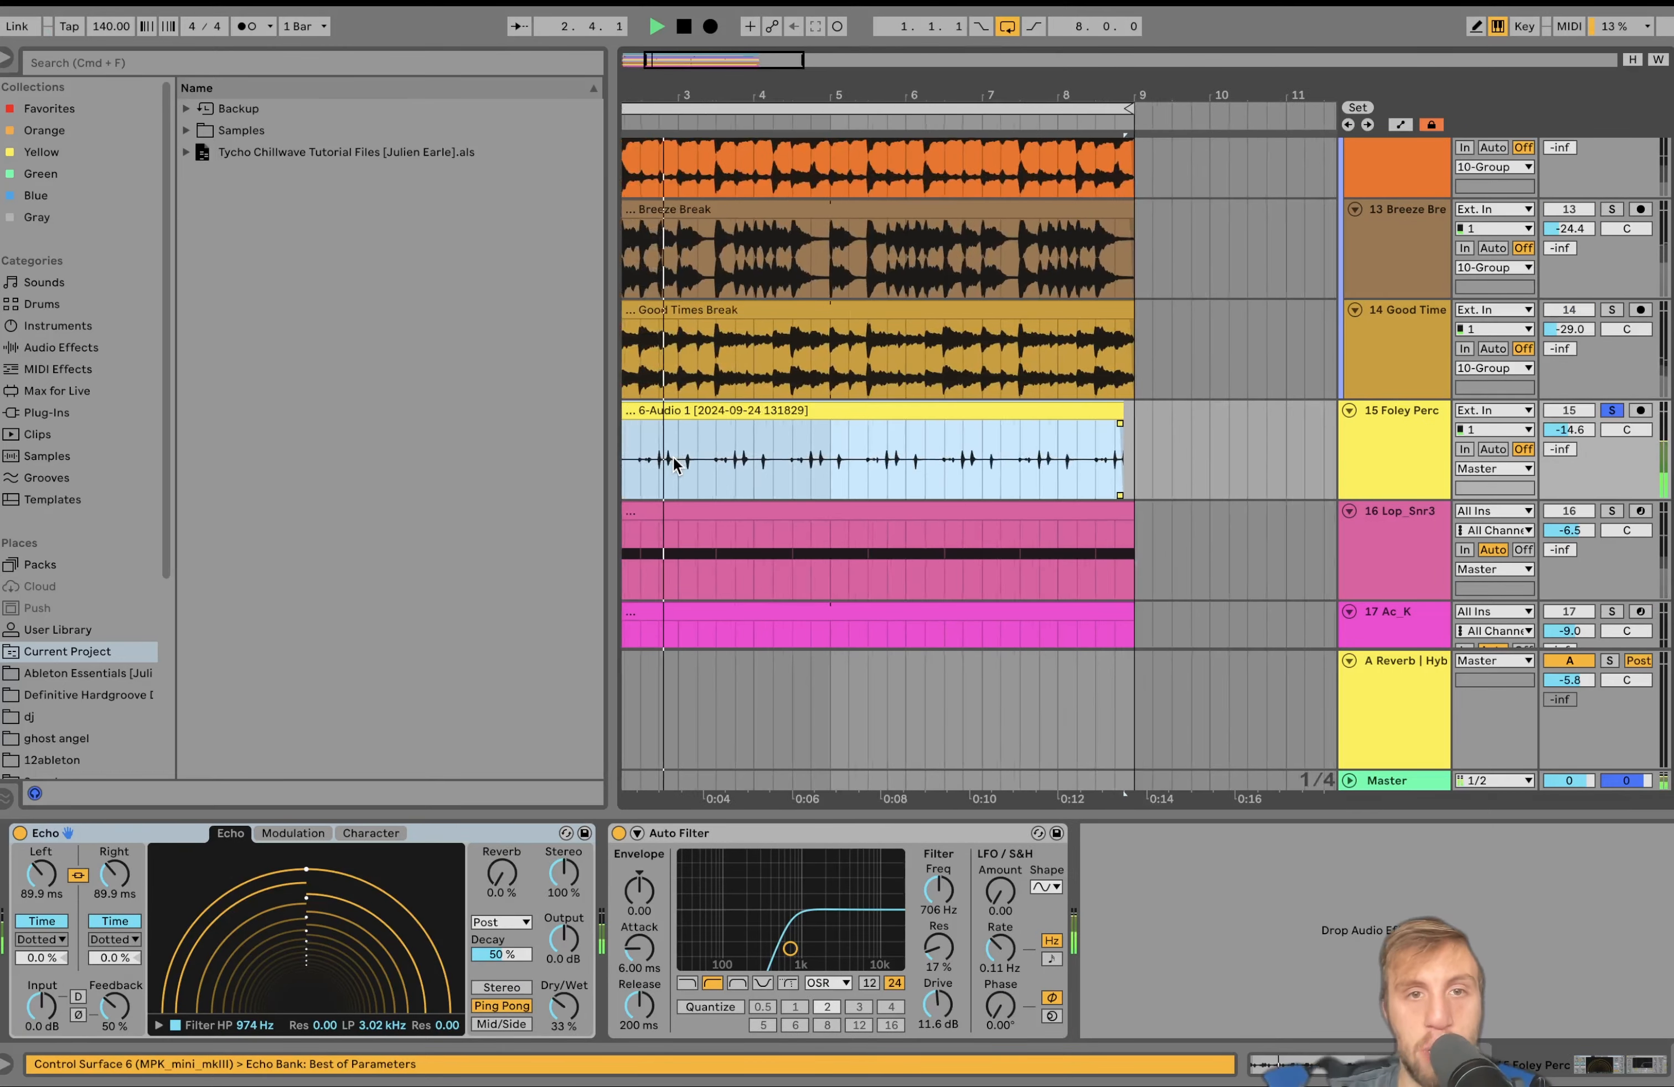
{"action": "scroll", "coordinate": [673, 459], "scroll_direction": "left", "scroll_amount": 3}
{"action": "scroll", "coordinate": [674, 459], "scroll_direction": "down", "scroll_amount": 2}
Step: Switch the metronome on and off again while the foley percussion plays, and stop playback
{"action": "left_click", "coordinate": [247, 27]}
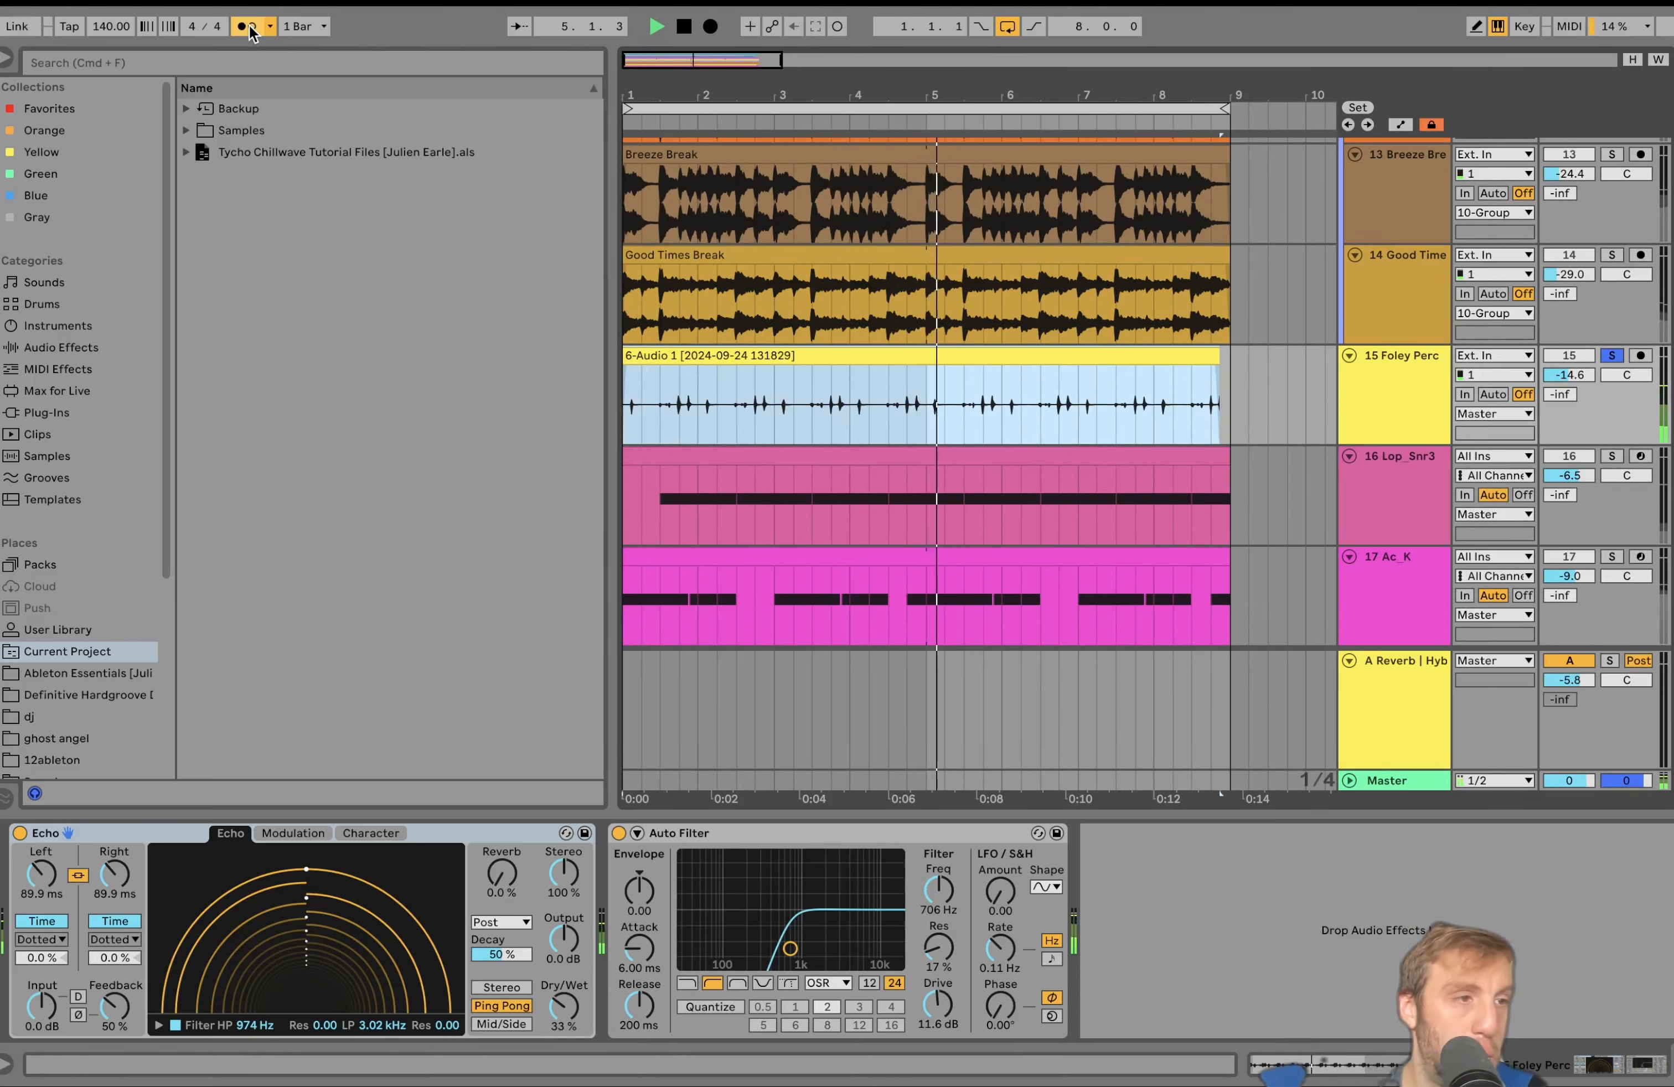
{"action": "left_click", "coordinate": [249, 26]}
{"action": "key", "text": "space"}
Step: Add 16 Lop_Snr3 and 17 Ac_K to the soloed 15 Foley Perc and play them together from bar 1
{"action": "scroll", "coordinate": [1018, 318], "scroll_direction": "up", "scroll_amount": 2}
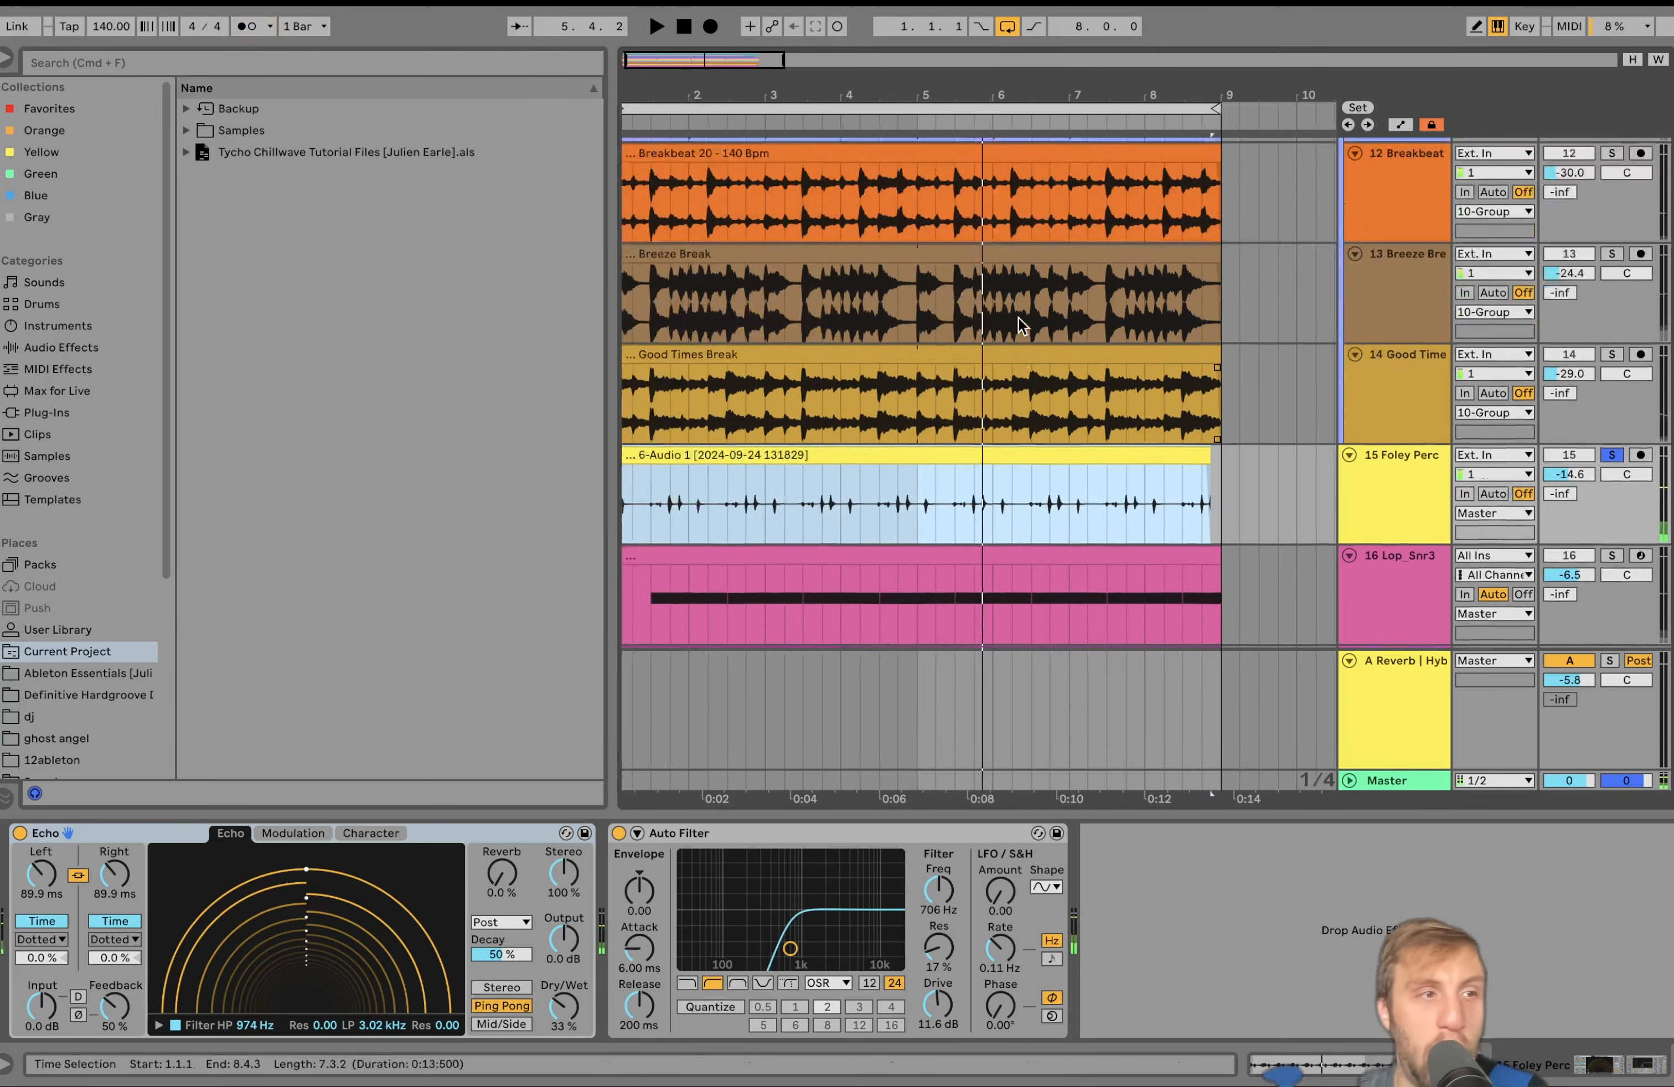
{"action": "scroll", "coordinate": [1017, 318], "scroll_direction": "up", "scroll_amount": 1}
{"action": "scroll", "coordinate": [1018, 318], "scroll_direction": "left", "scroll_amount": 1}
{"action": "scroll", "coordinate": [1018, 318], "scroll_direction": "down", "scroll_amount": 5}
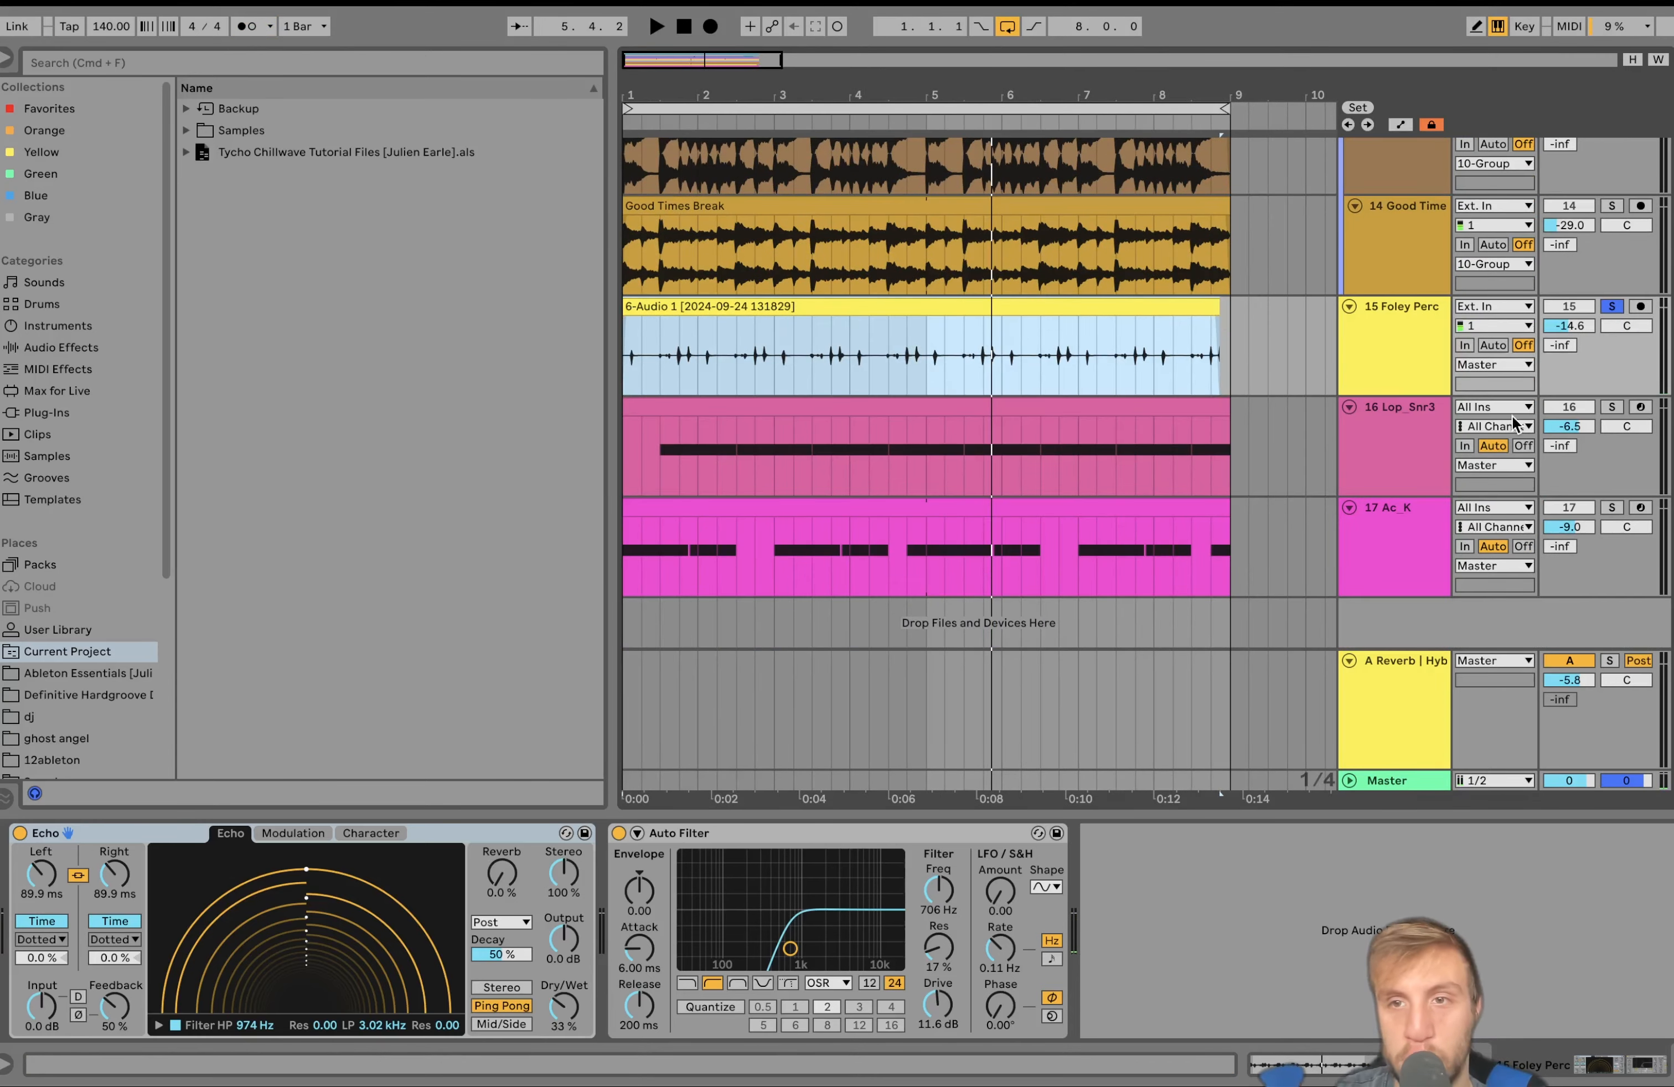
{"action": "left_click", "coordinate": [1615, 426]}
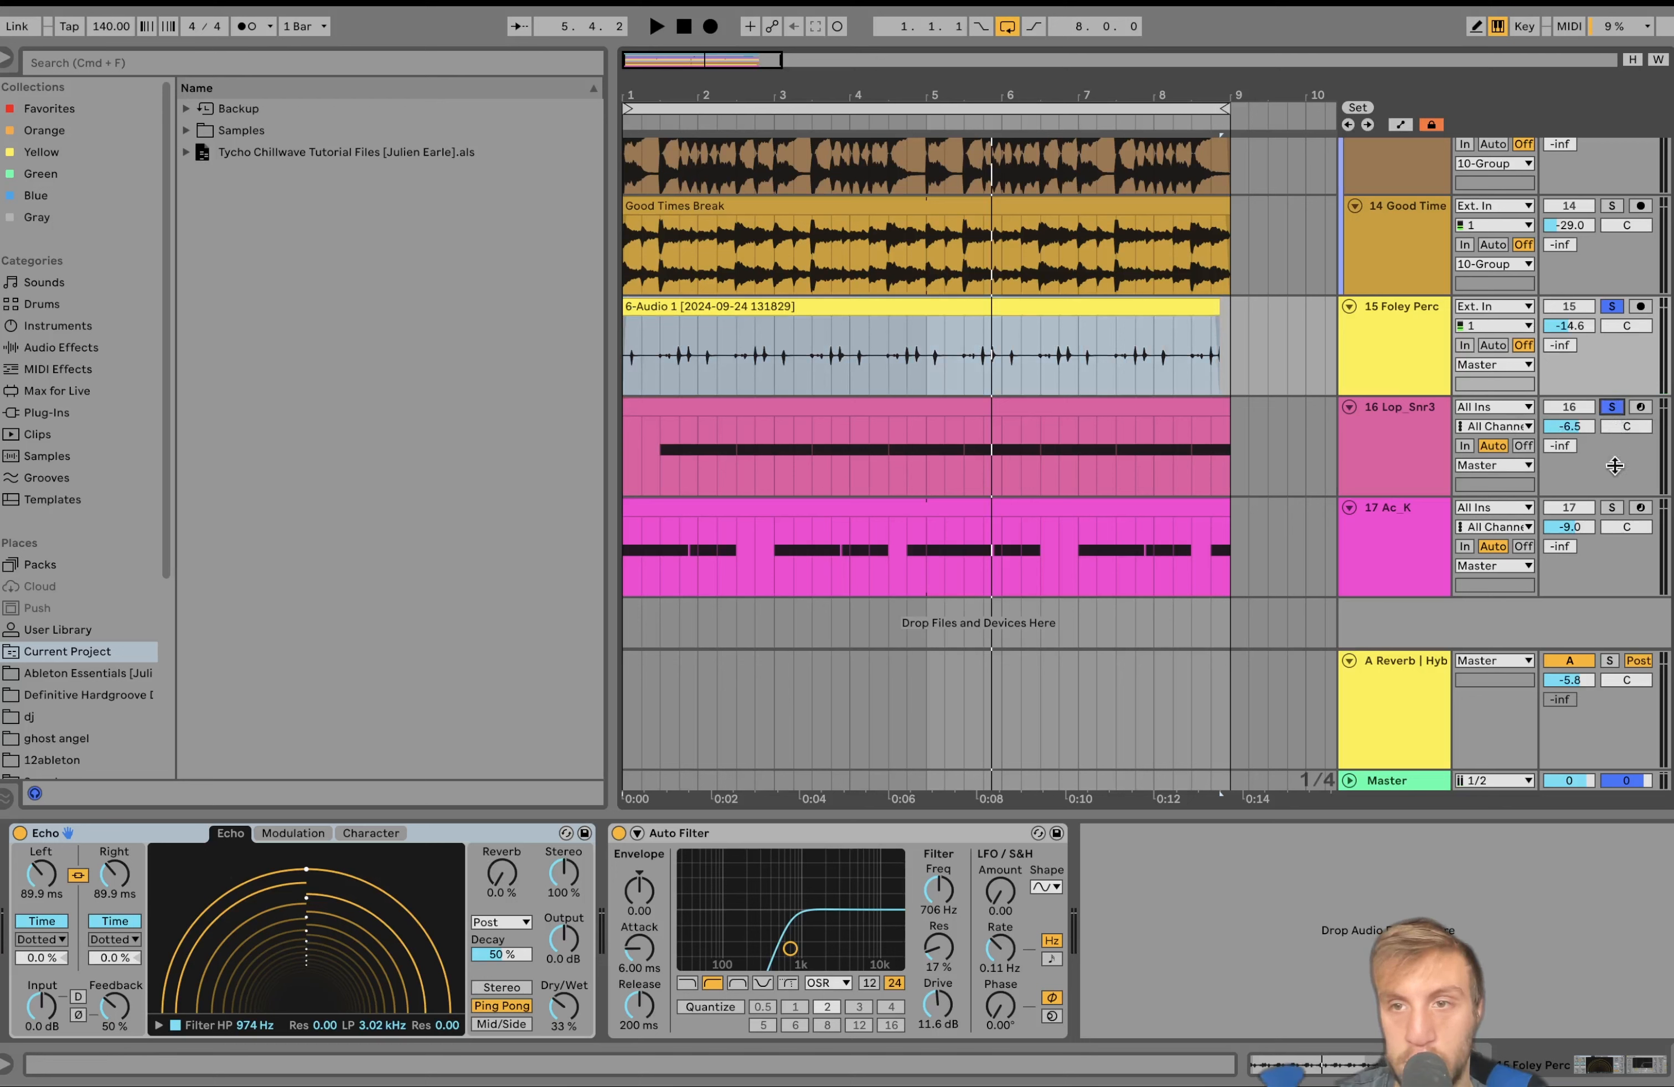
{"action": "key", "text": "space"}
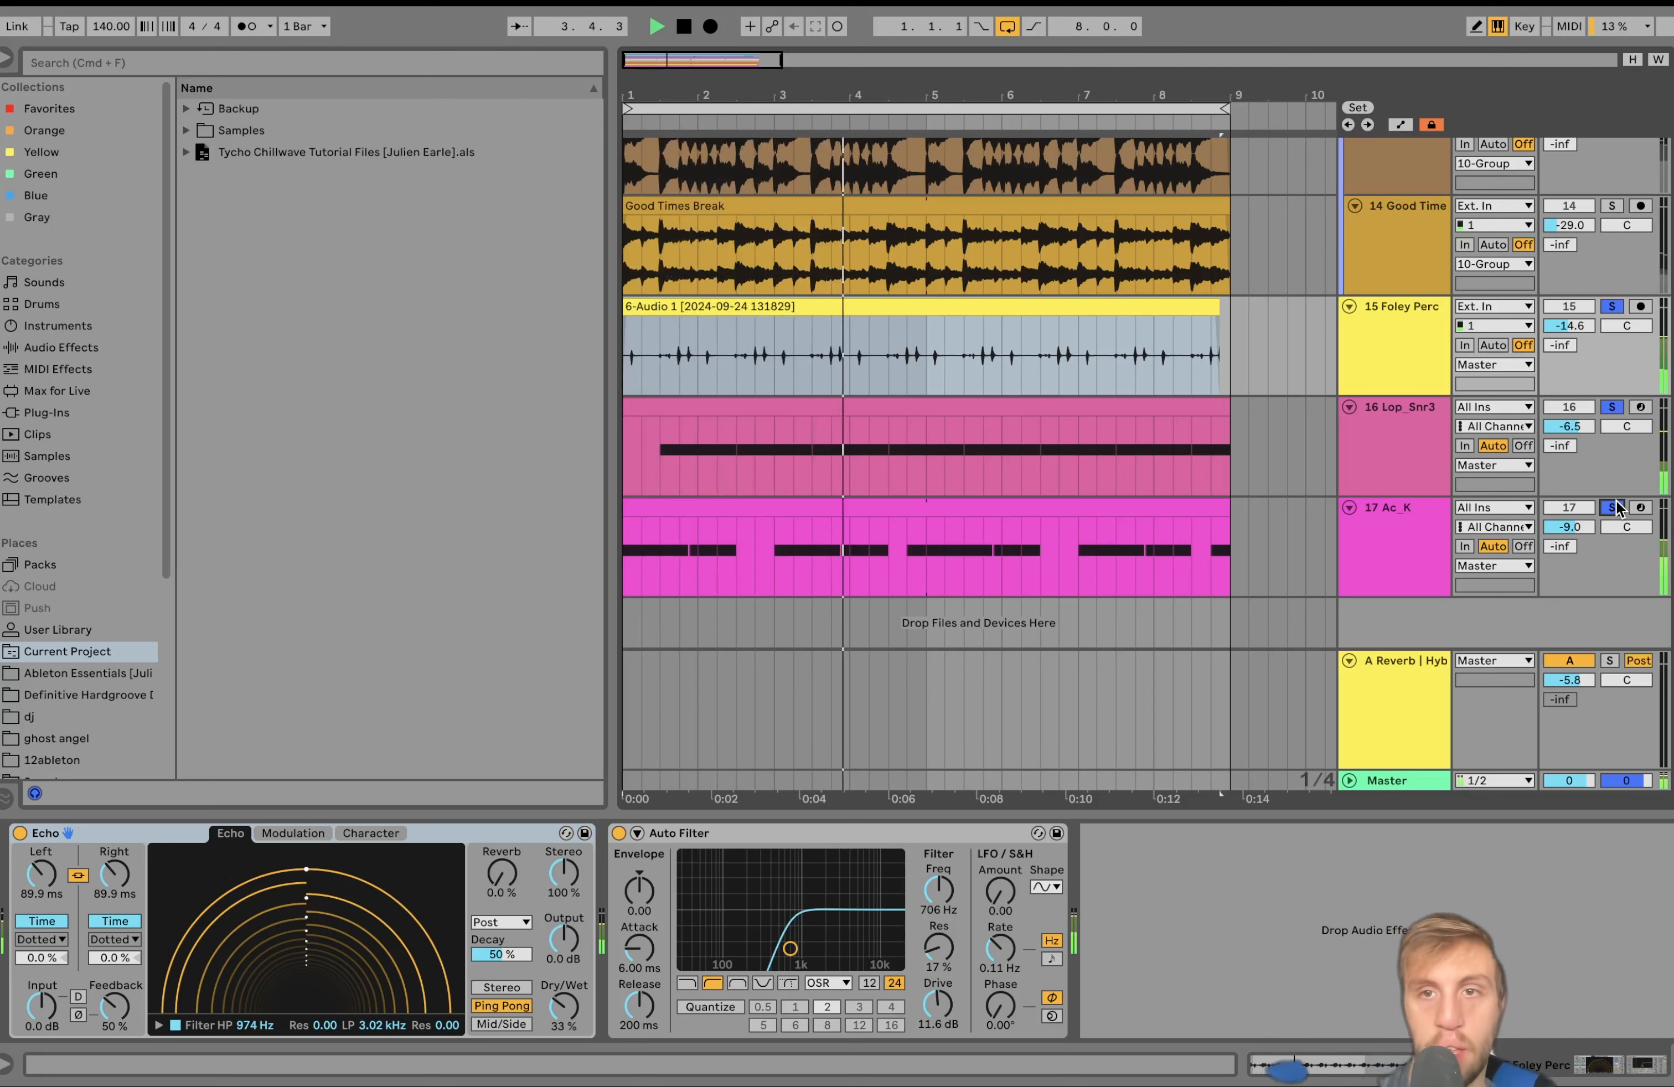
{"action": "key", "text": "space"}
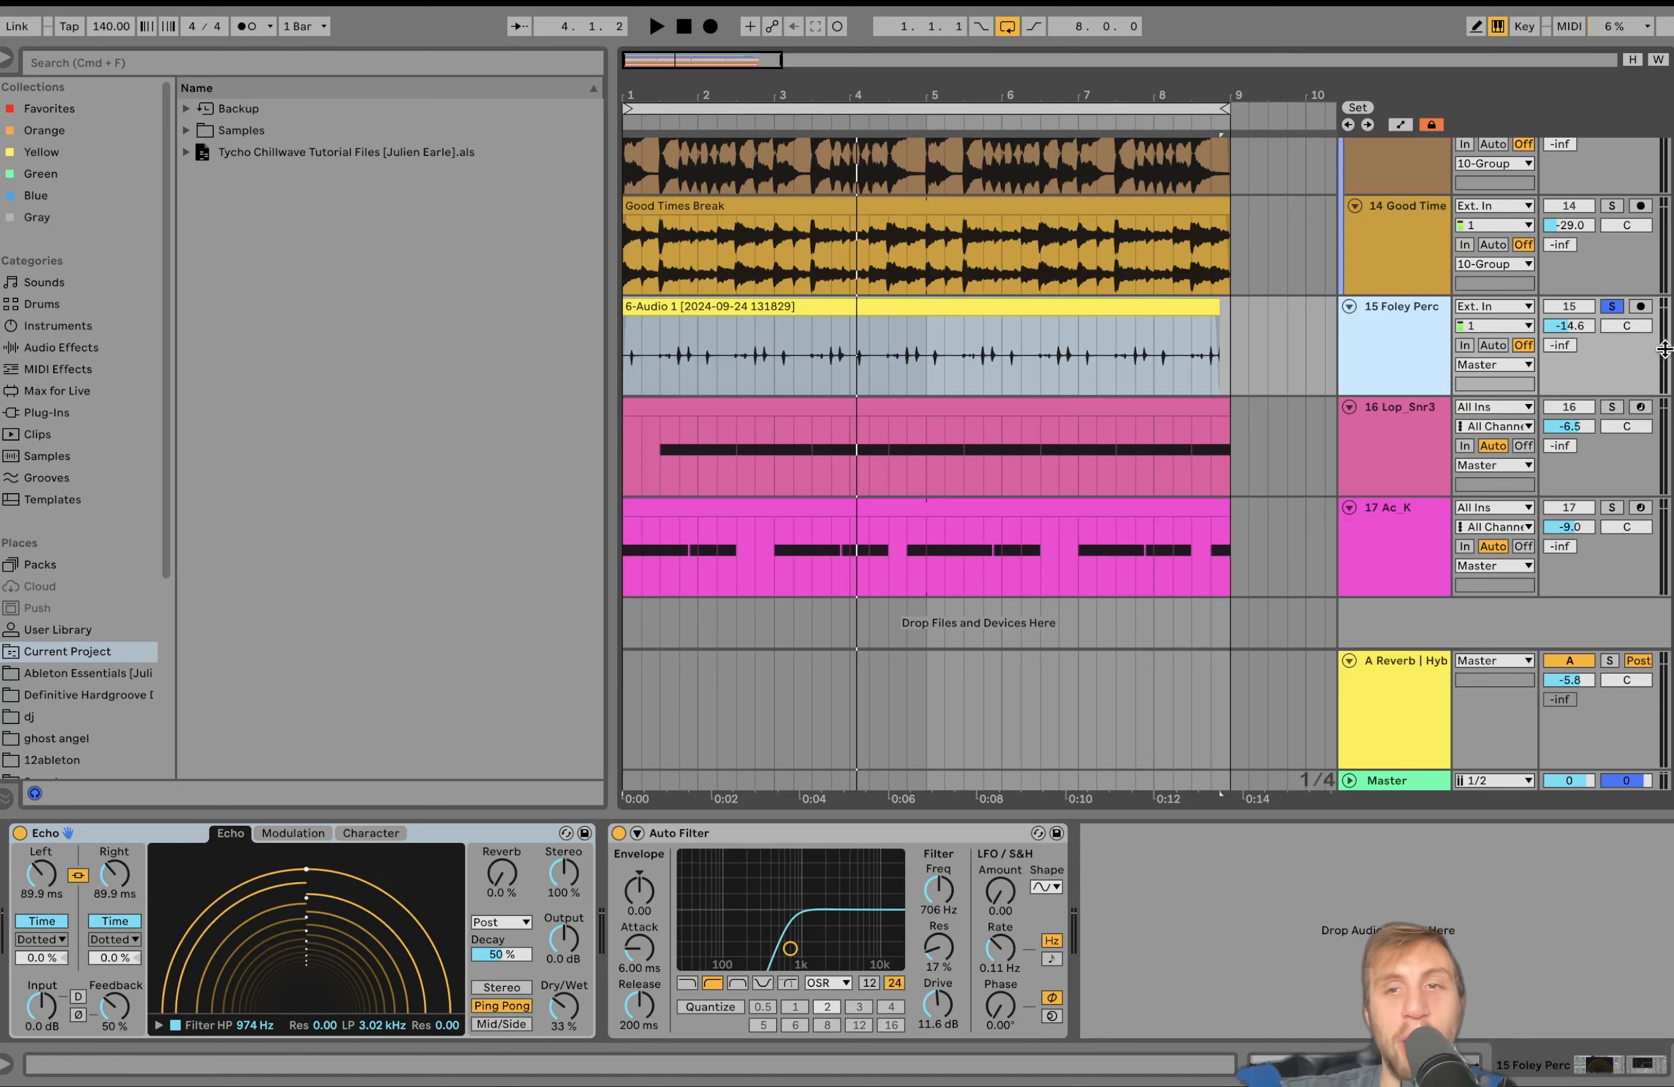
Step: Solo only 16 Lop_Snr3 and 17 Ac_K, play the snare and kick from bar 1, and clear the solos
{"action": "left_click", "coordinate": [1497, 427]}
{"action": "left_click", "coordinate": [1417, 426]}
{"action": "left_click", "coordinate": [1409, 426]}
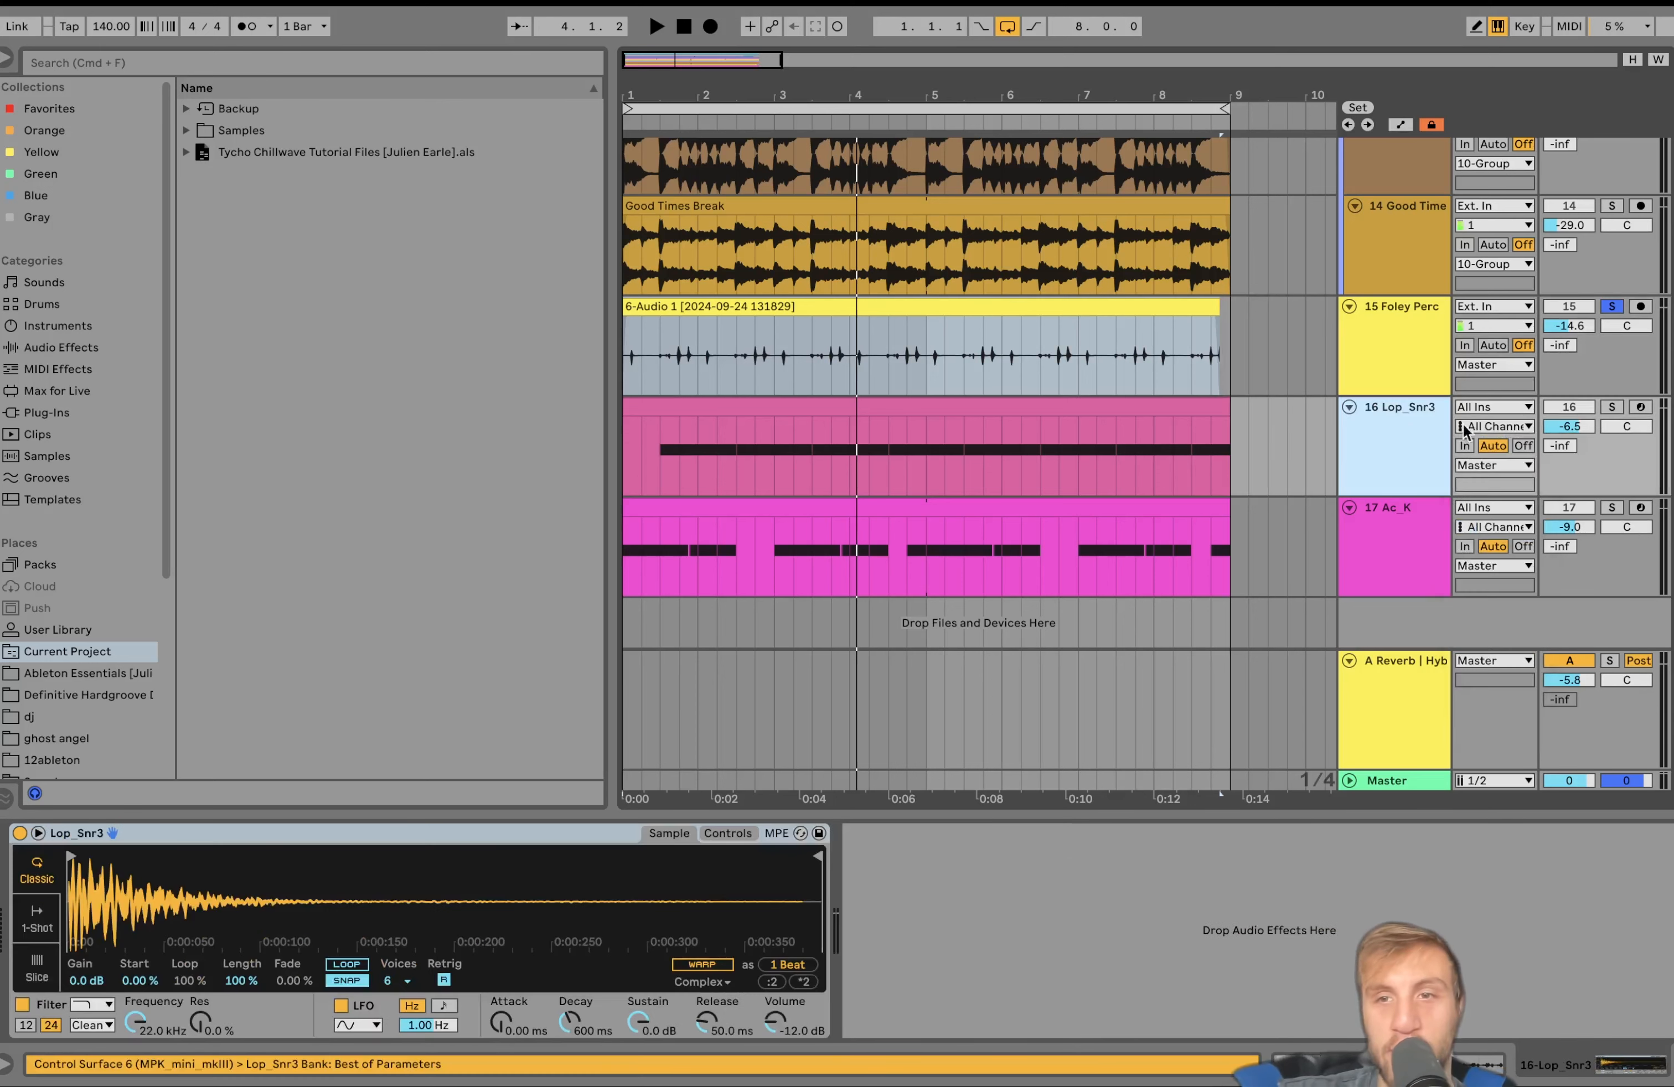
{"action": "left_click", "coordinate": [1613, 408]}
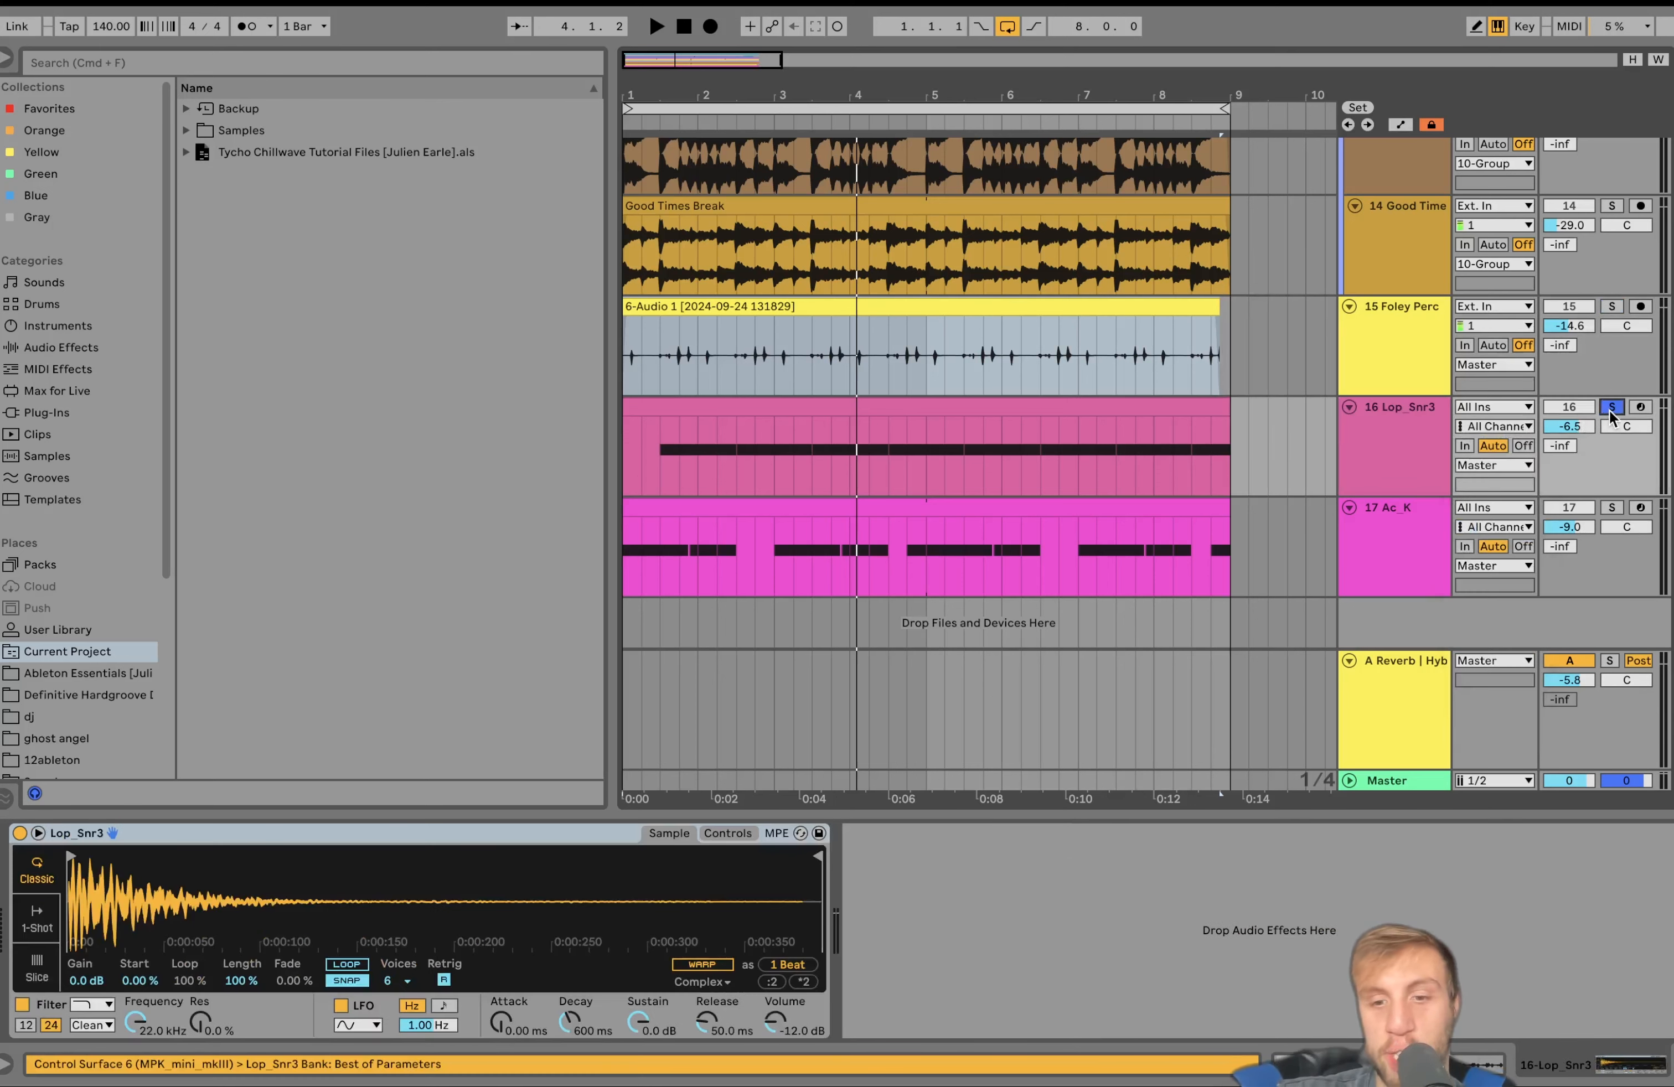
{"action": "left_click", "coordinate": [1606, 509], "text": "super"}
{"action": "left_click", "coordinate": [1428, 554]}
{"action": "left_click", "coordinate": [1406, 459]}
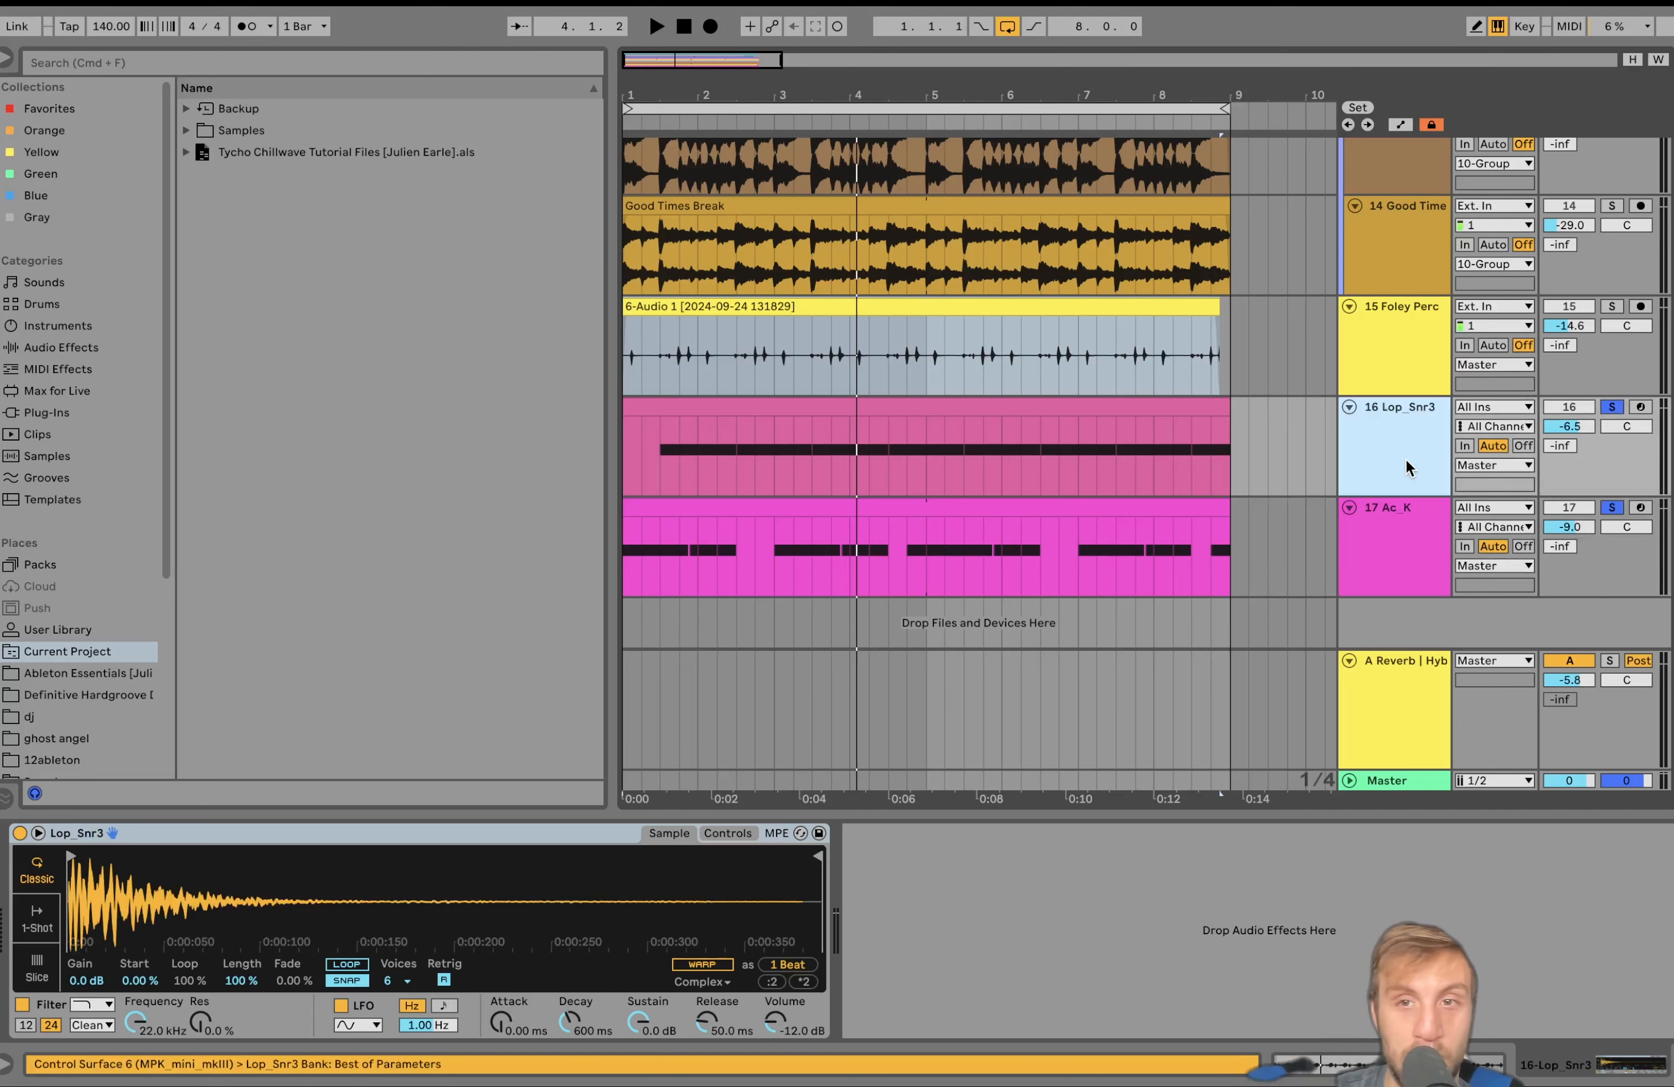
{"action": "key", "text": "space"}
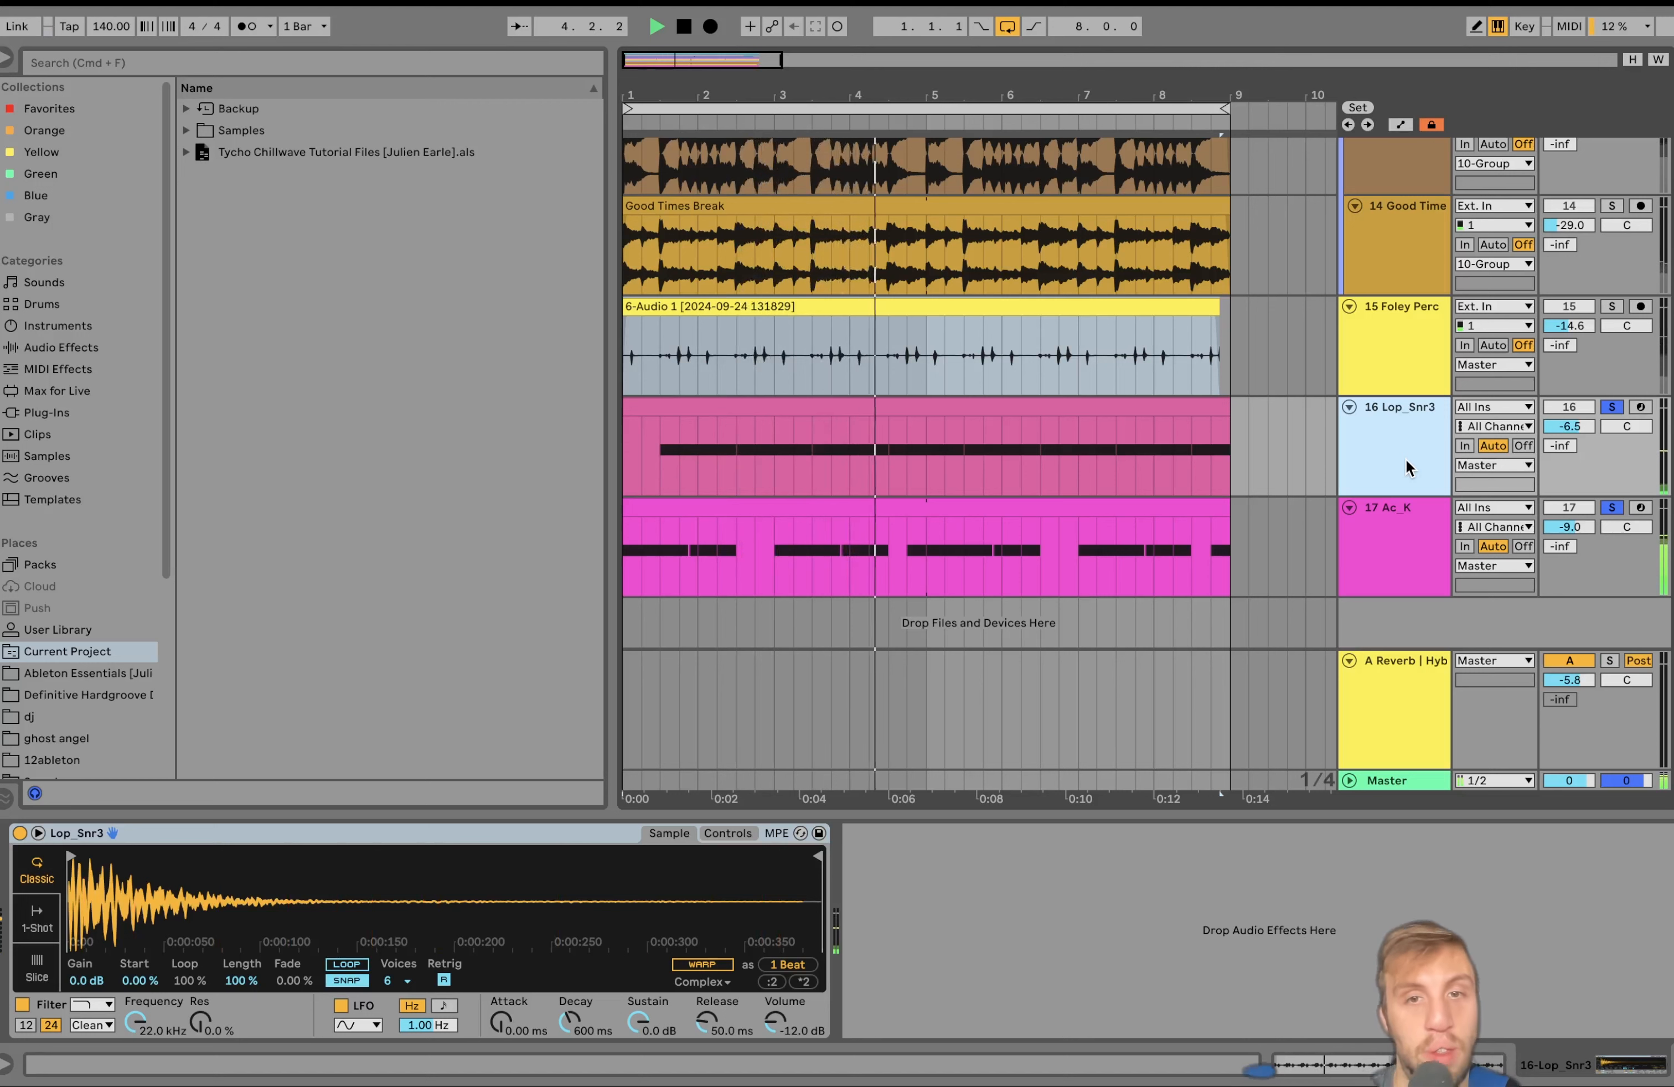
{"action": "key", "text": "space"}
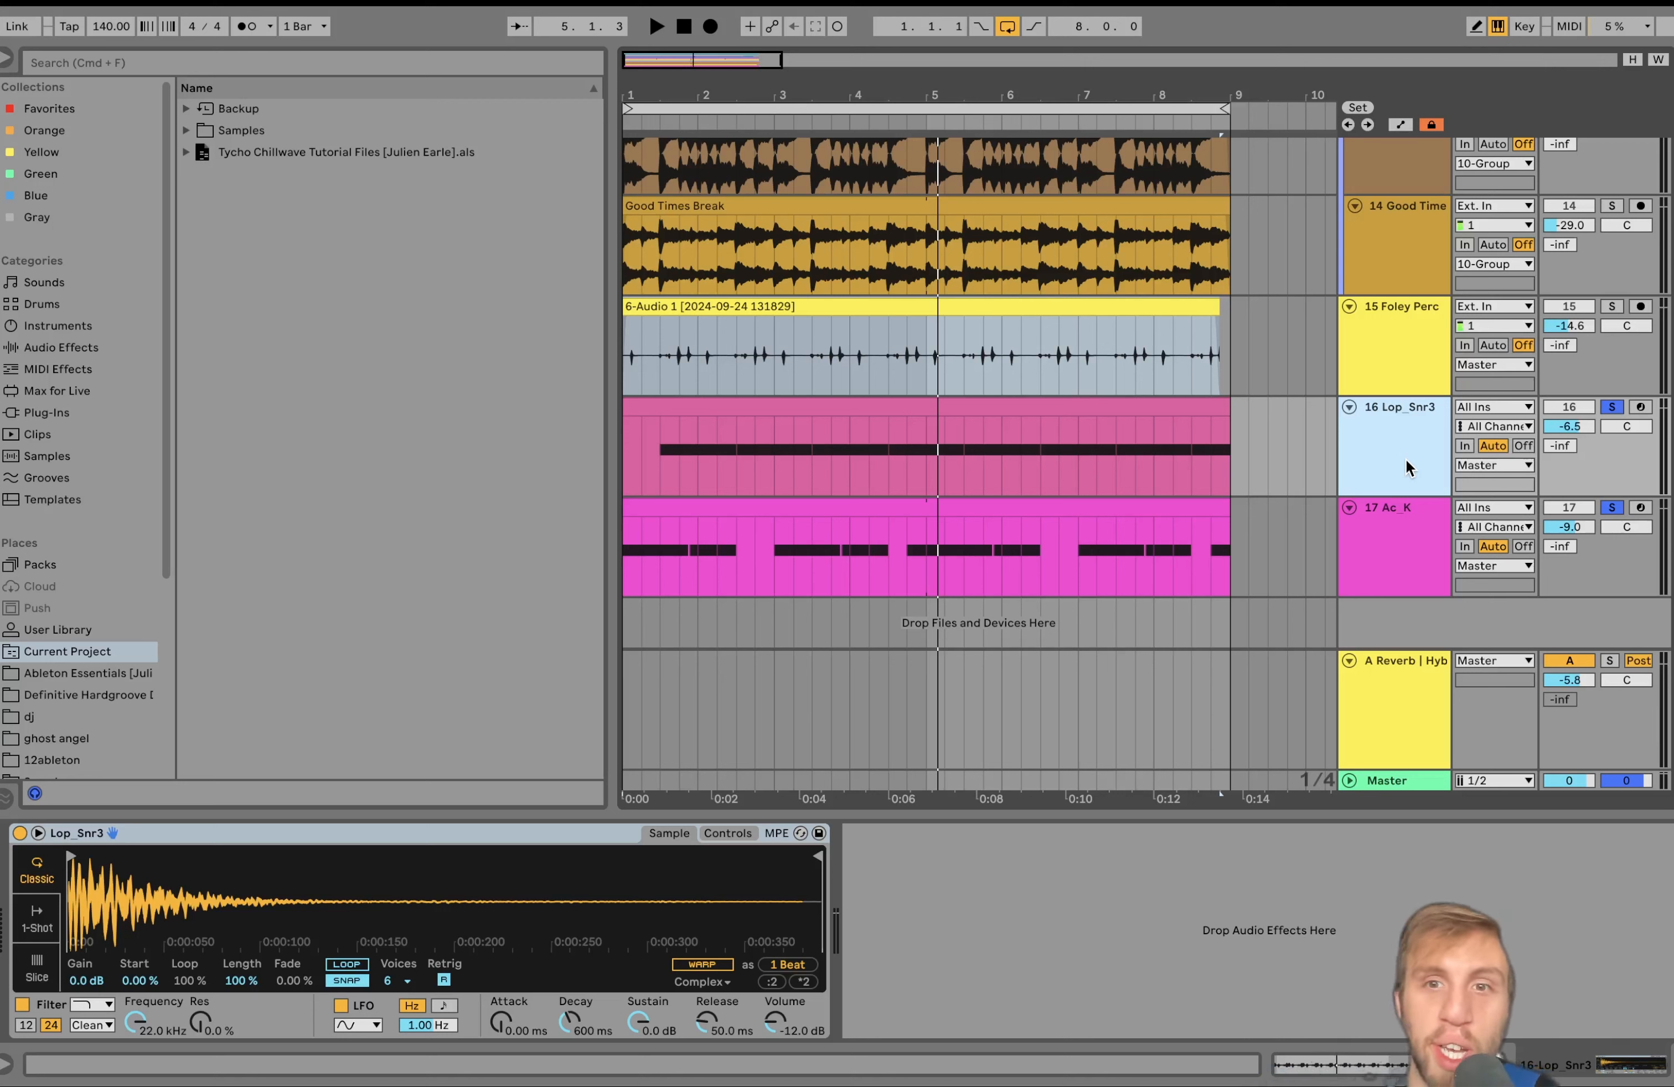
{"action": "left_click", "coordinate": [1614, 408]}
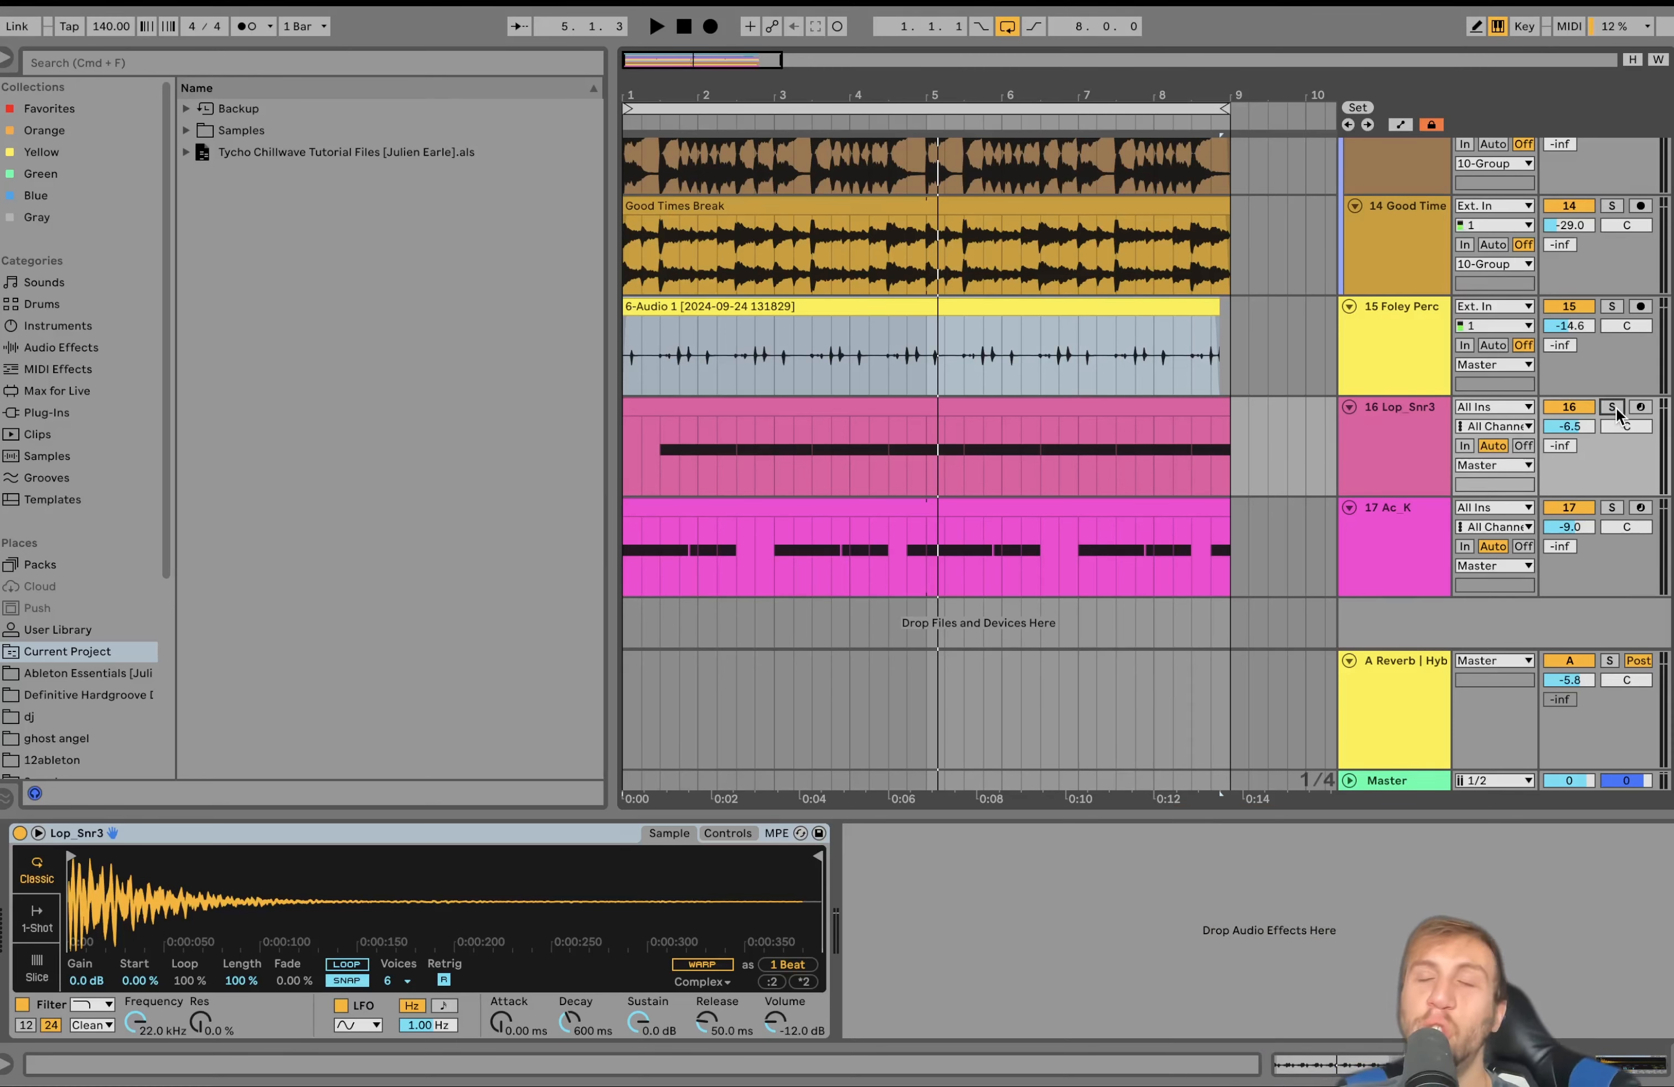
Step: Look over the project's tracks from 1 Operator to 17 Ac_K and show the A Reverb return track's device chain
{"action": "scroll", "coordinate": [1617, 408], "scroll_direction": "up", "scroll_amount": 15}
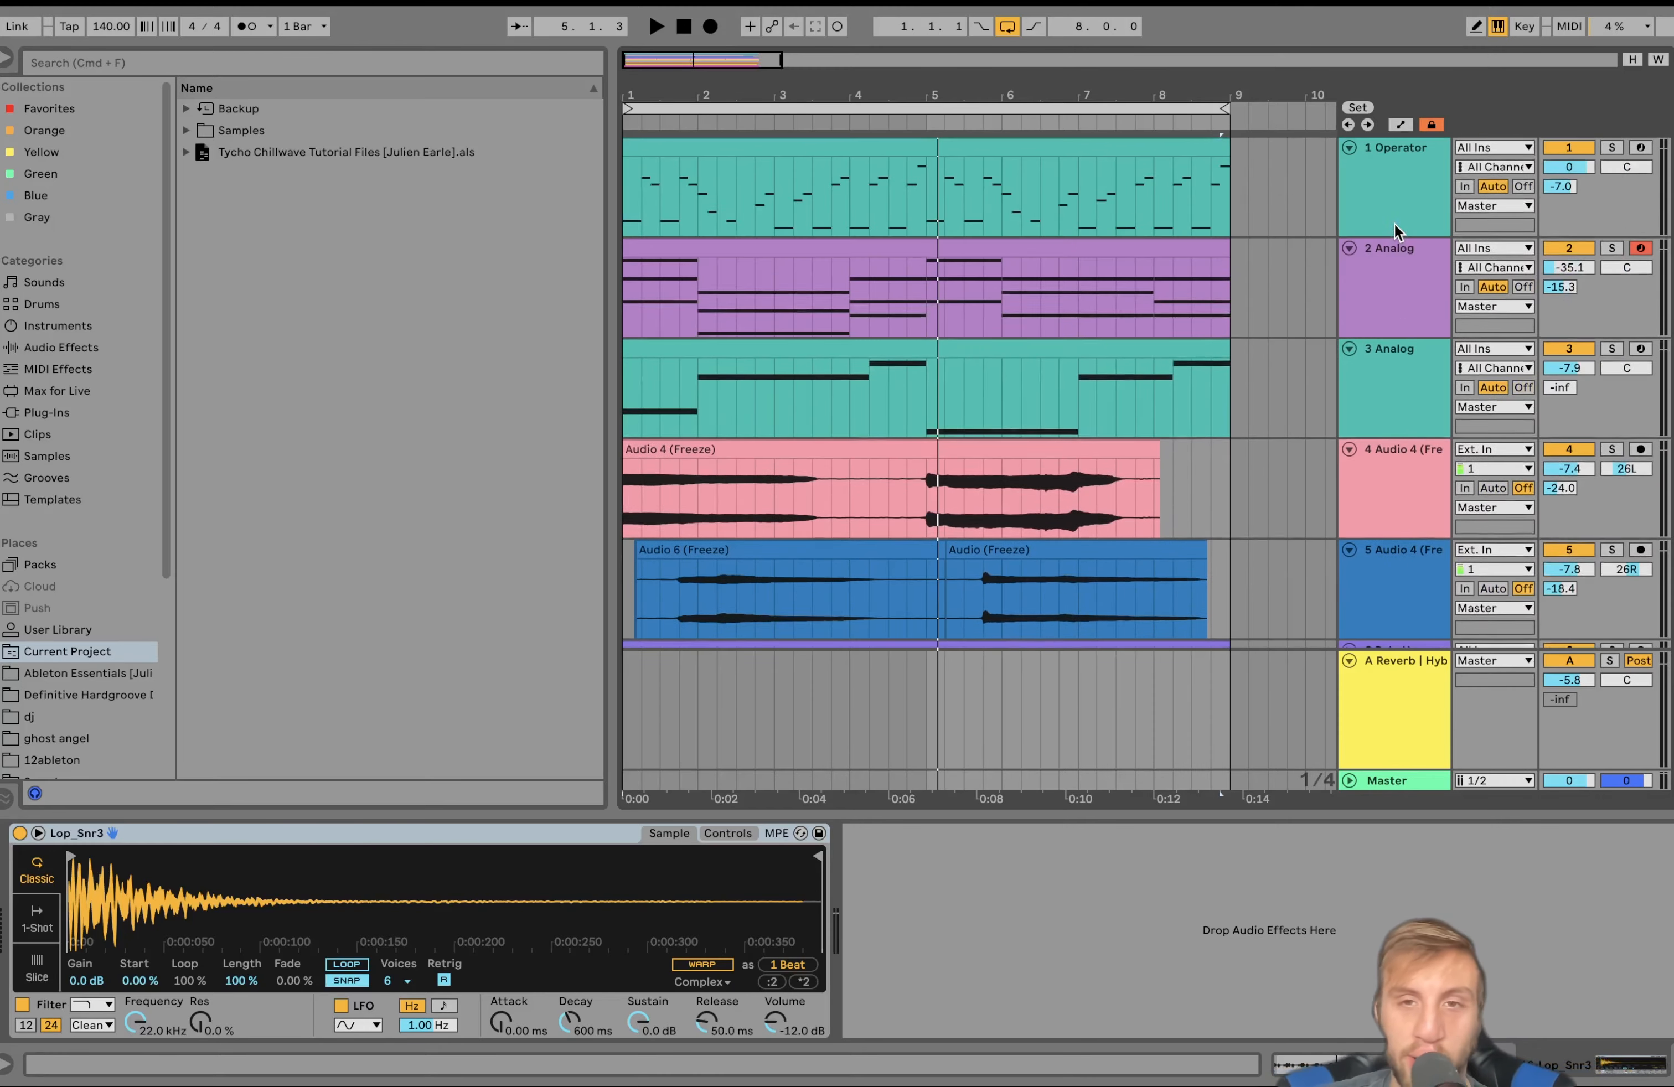
{"action": "scroll", "coordinate": [1414, 448], "scroll_direction": "down", "scroll_amount": 8}
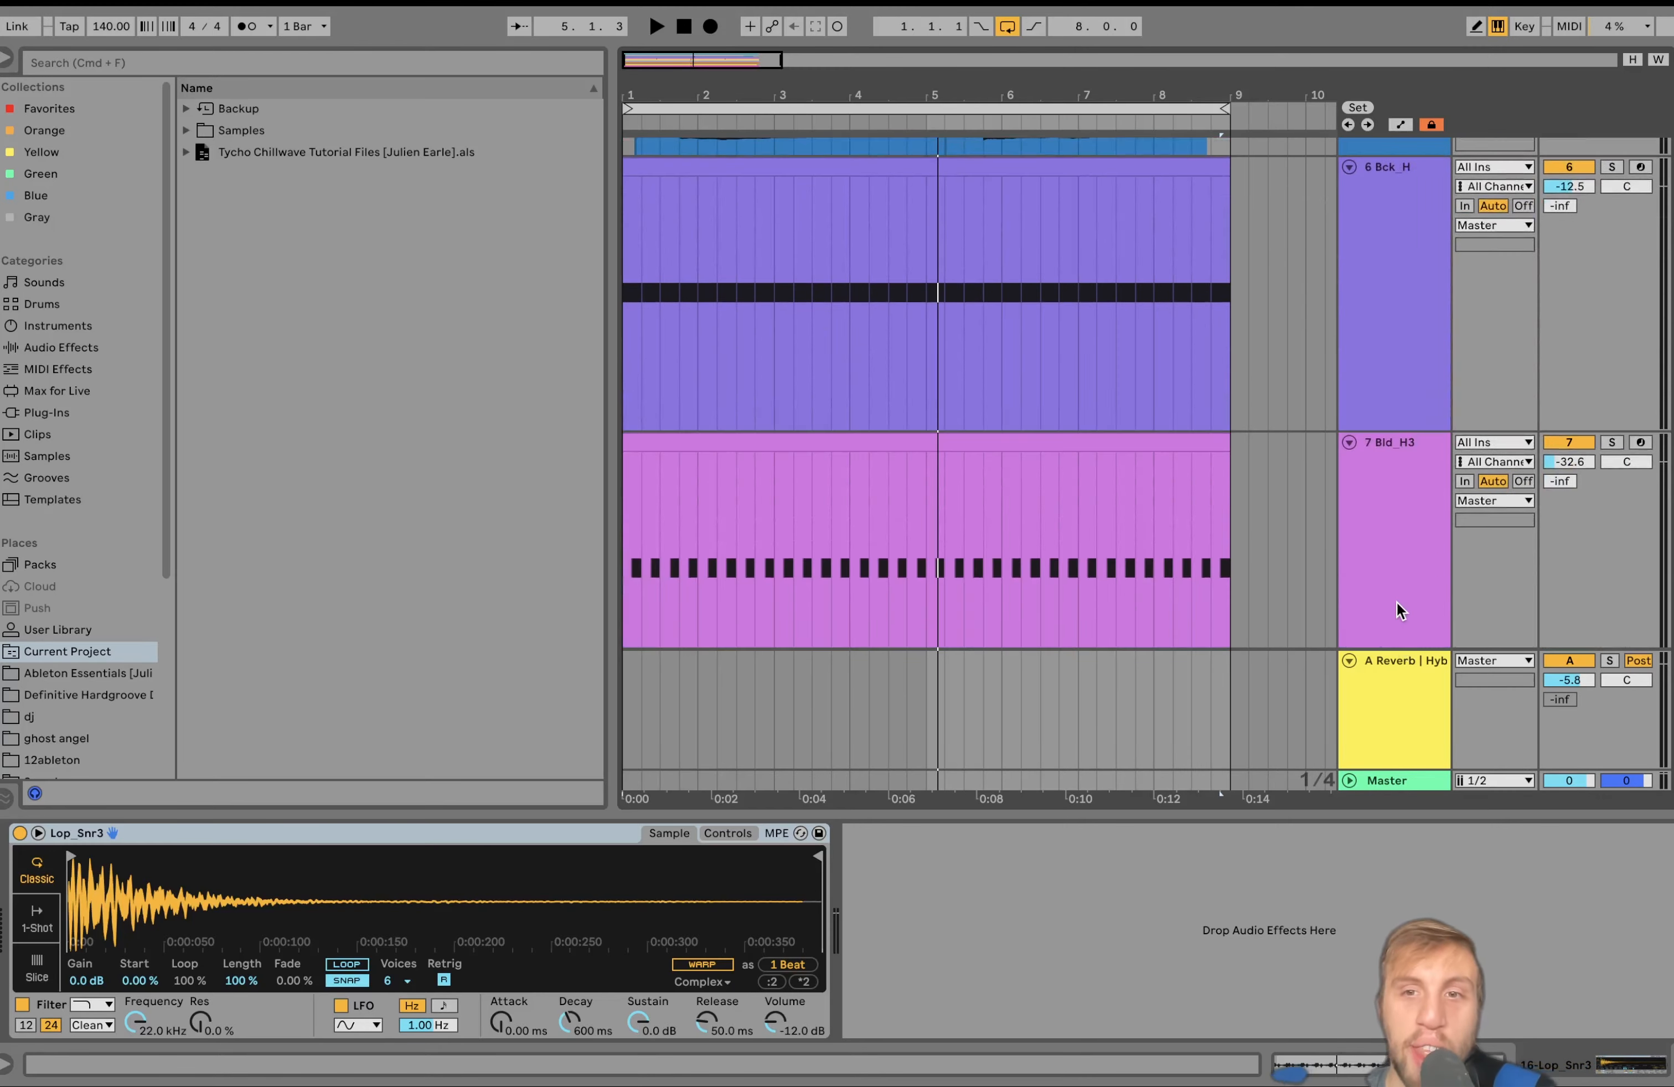
{"action": "scroll", "coordinate": [1397, 601], "scroll_direction": "down", "scroll_amount": 10}
{"action": "left_click", "coordinate": [1376, 734]}
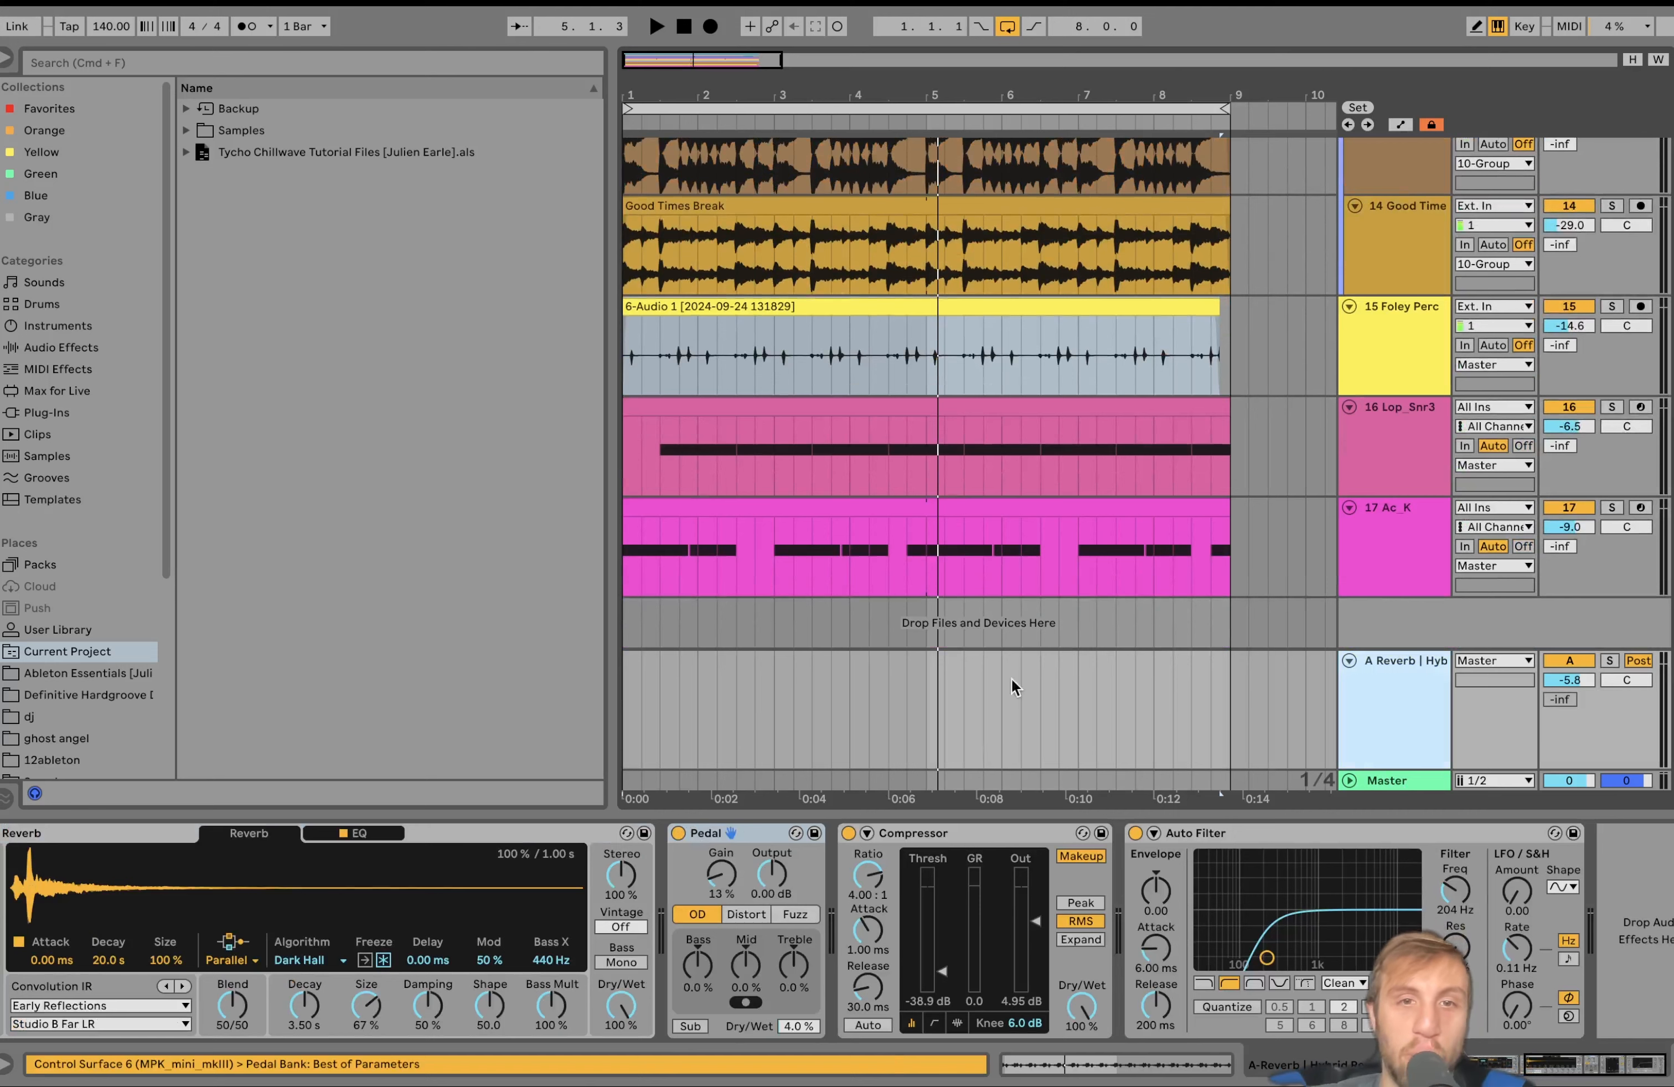
Step: Solo 16 Lop_Snr3 and 17 Ac_K together, and clear both solos again
{"action": "left_click", "coordinate": [1403, 421]}
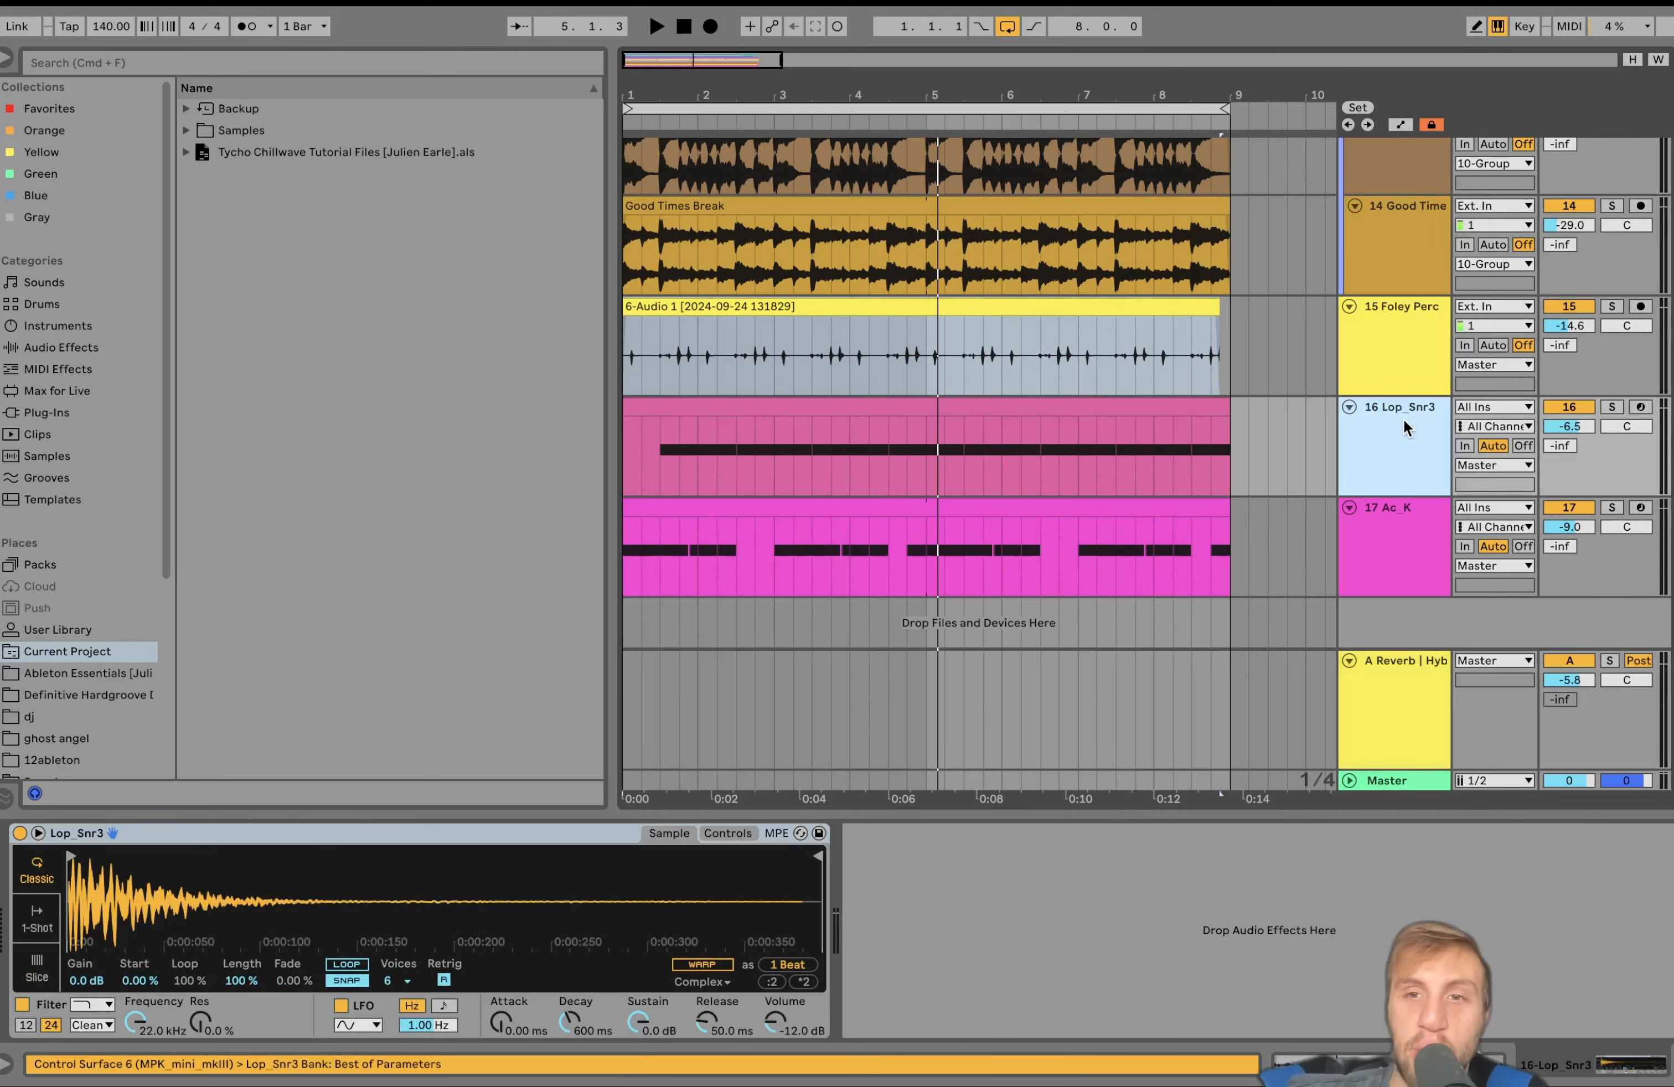
{"action": "left_click", "coordinate": [1417, 515], "text": "shift"}
{"action": "left_click", "coordinate": [1612, 509]}
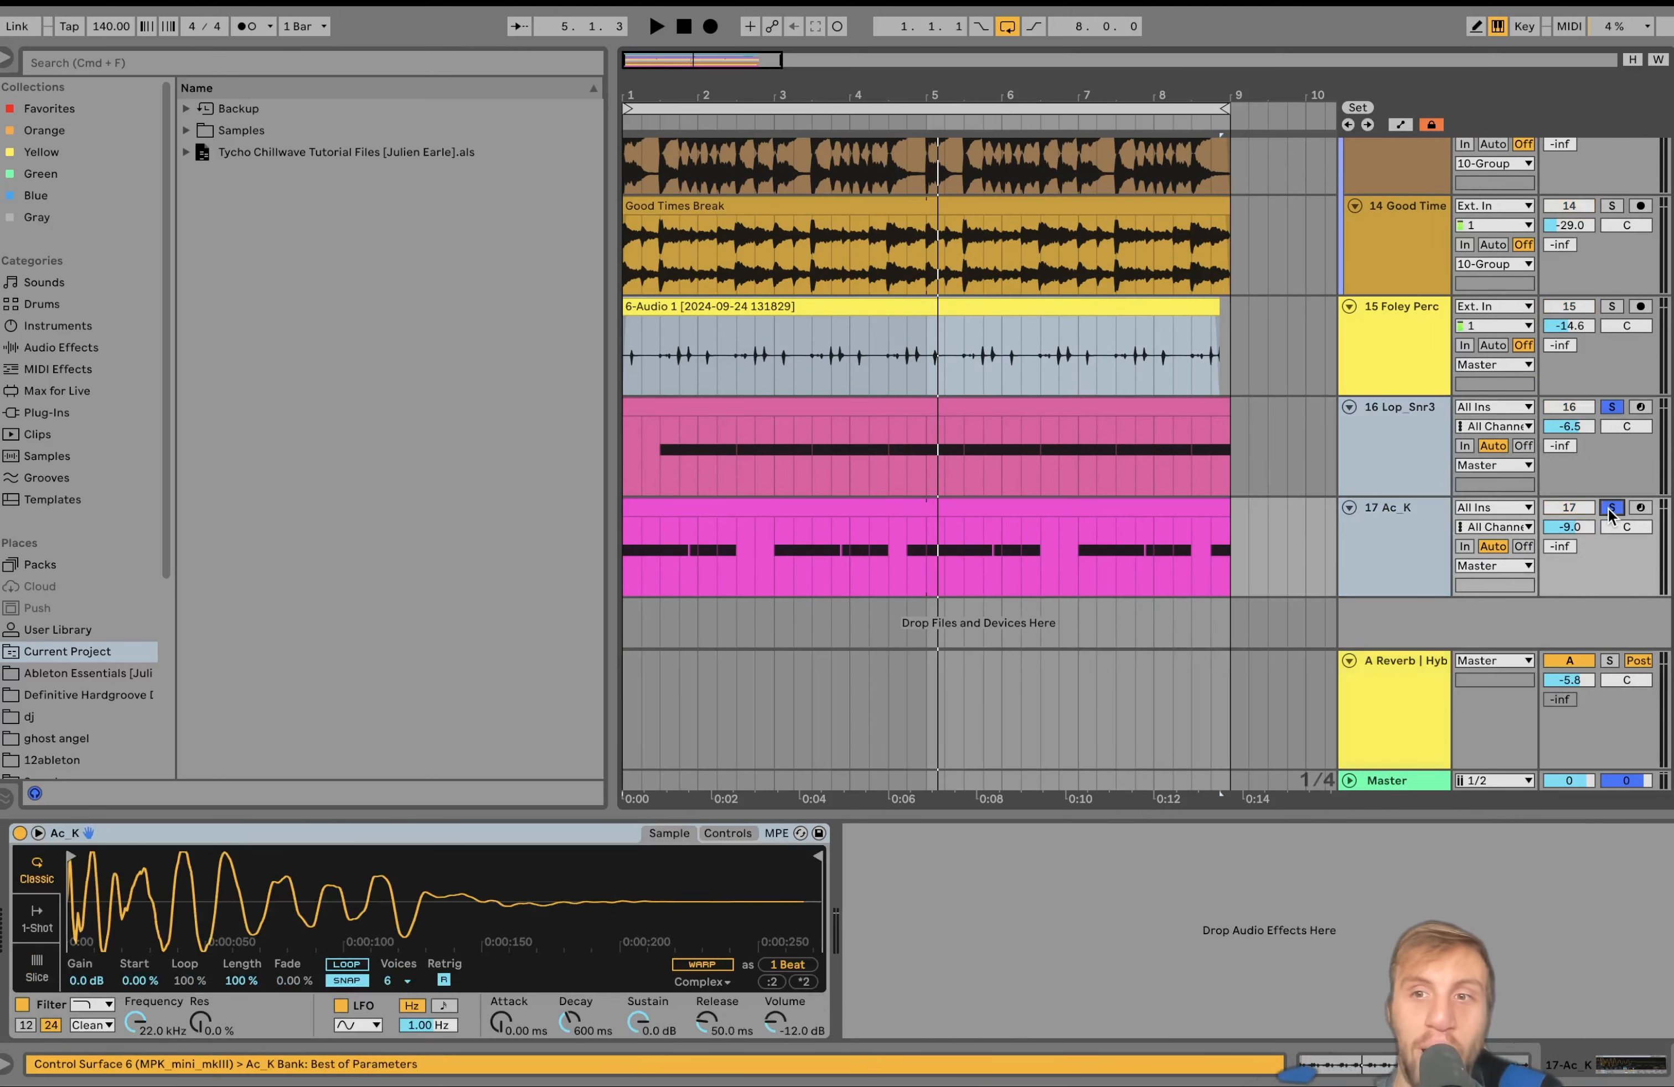
{"action": "scroll", "coordinate": [1153, 543], "scroll_direction": "up", "scroll_amount": 4}
{"action": "left_click", "coordinate": [1153, 543]}
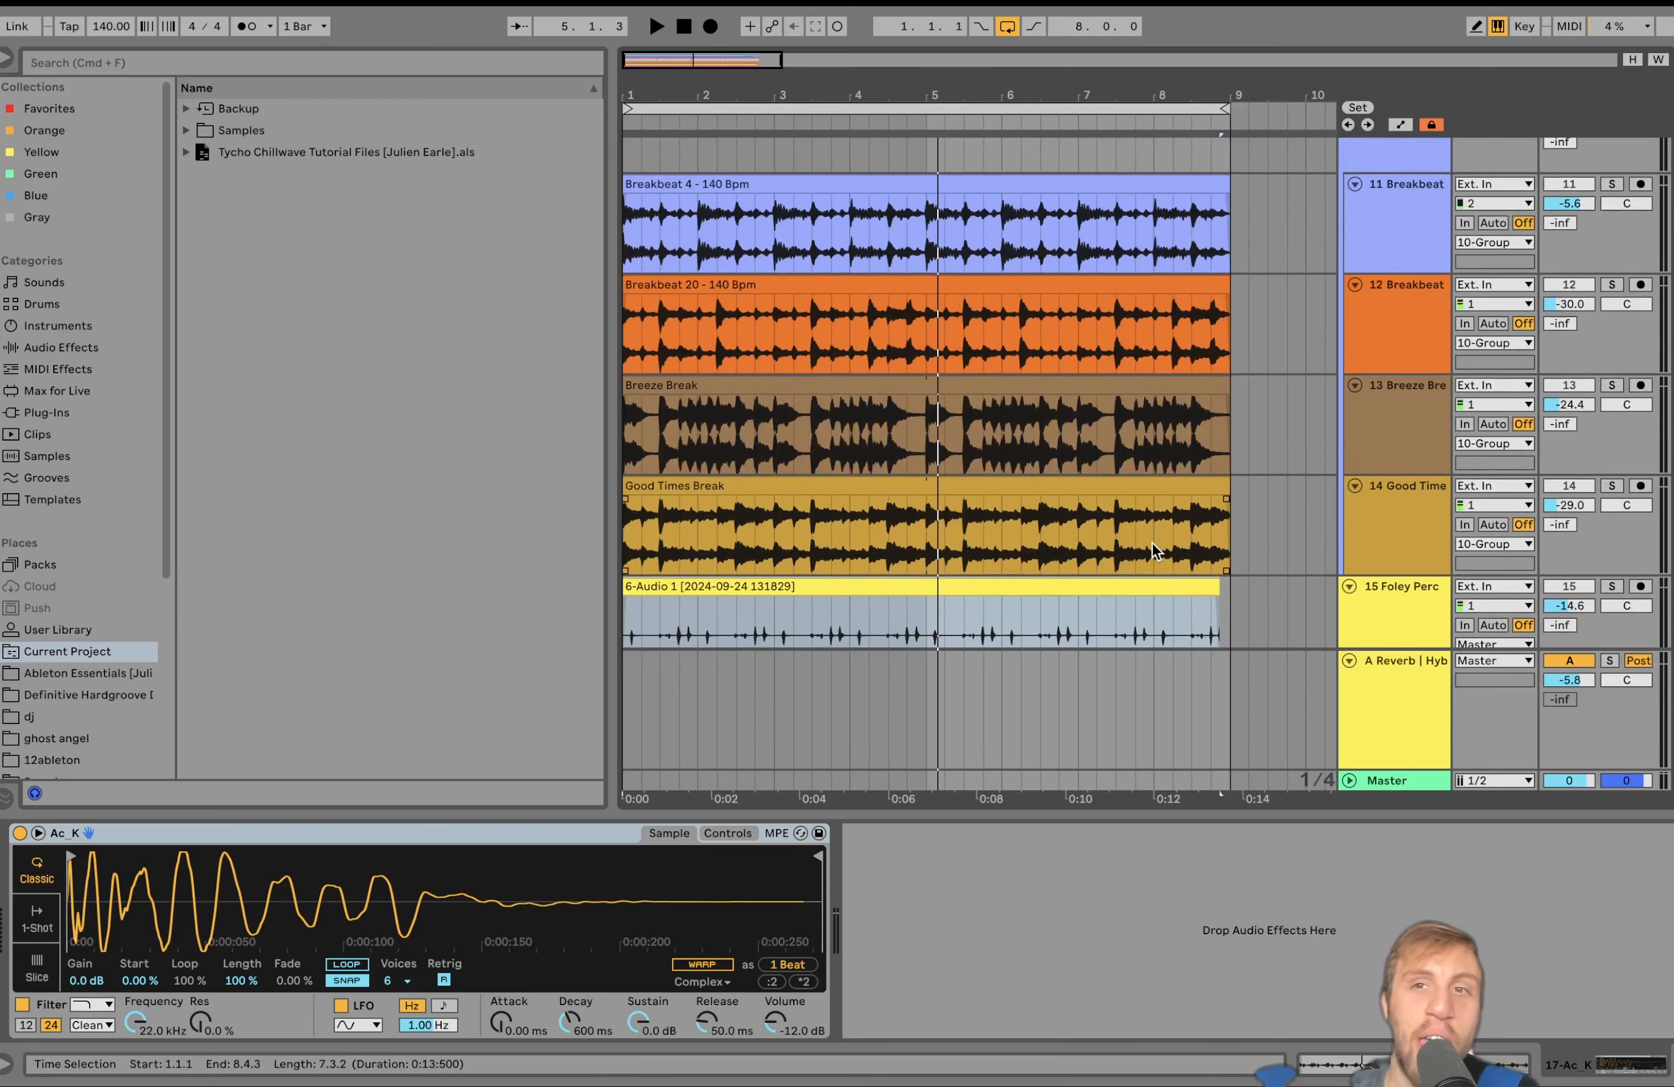
Step: Show the Operator and Auto Filter devices of 1 Operator and look over the remaining tracks
{"action": "scroll", "coordinate": [1152, 543], "scroll_direction": "down", "scroll_amount": 4}
{"action": "scroll", "coordinate": [1612, 506], "scroll_direction": "up", "scroll_amount": 2}
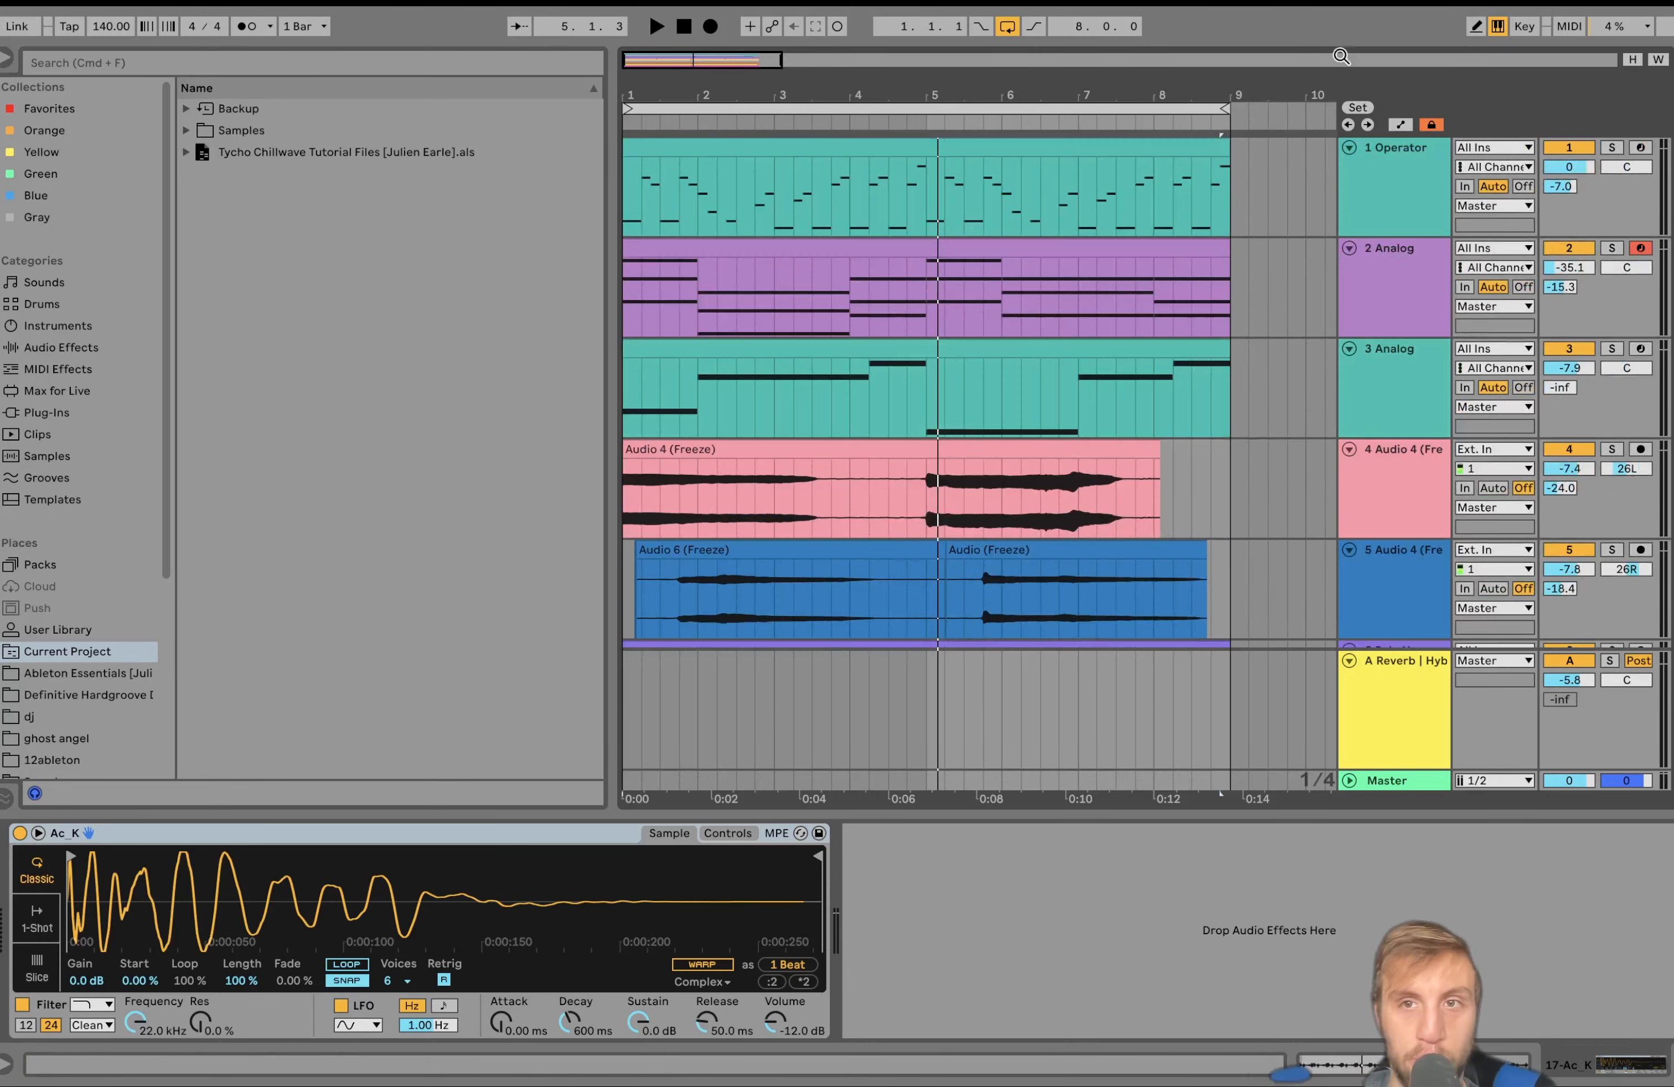
{"action": "left_click", "coordinate": [1401, 233]}
{"action": "scroll", "coordinate": [1392, 212], "scroll_direction": "down", "scroll_amount": 5}
{"action": "scroll", "coordinate": [1392, 212], "scroll_direction": "down", "scroll_amount": 5}
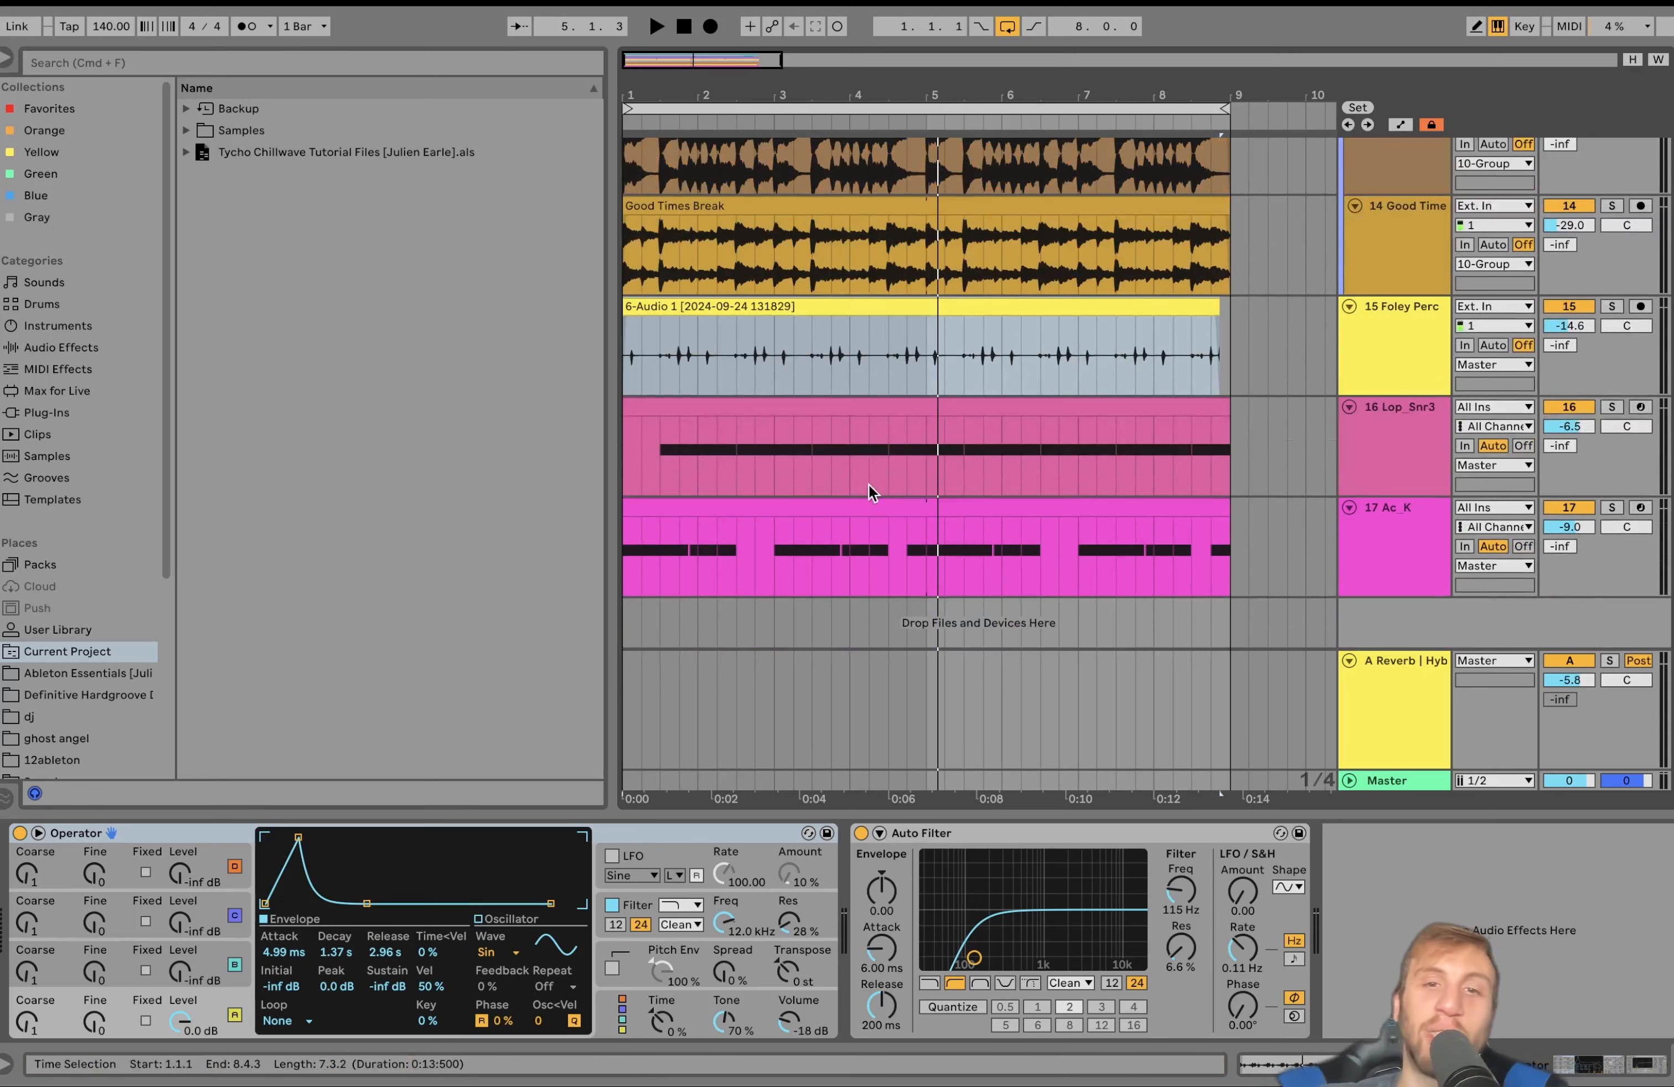
Step: Select the 17 Ac_K clip, play the full mix from bar 1 while reviewing the tracks, select 7 Bld_H3 and stop playback
{"action": "left_click", "coordinate": [858, 505]}
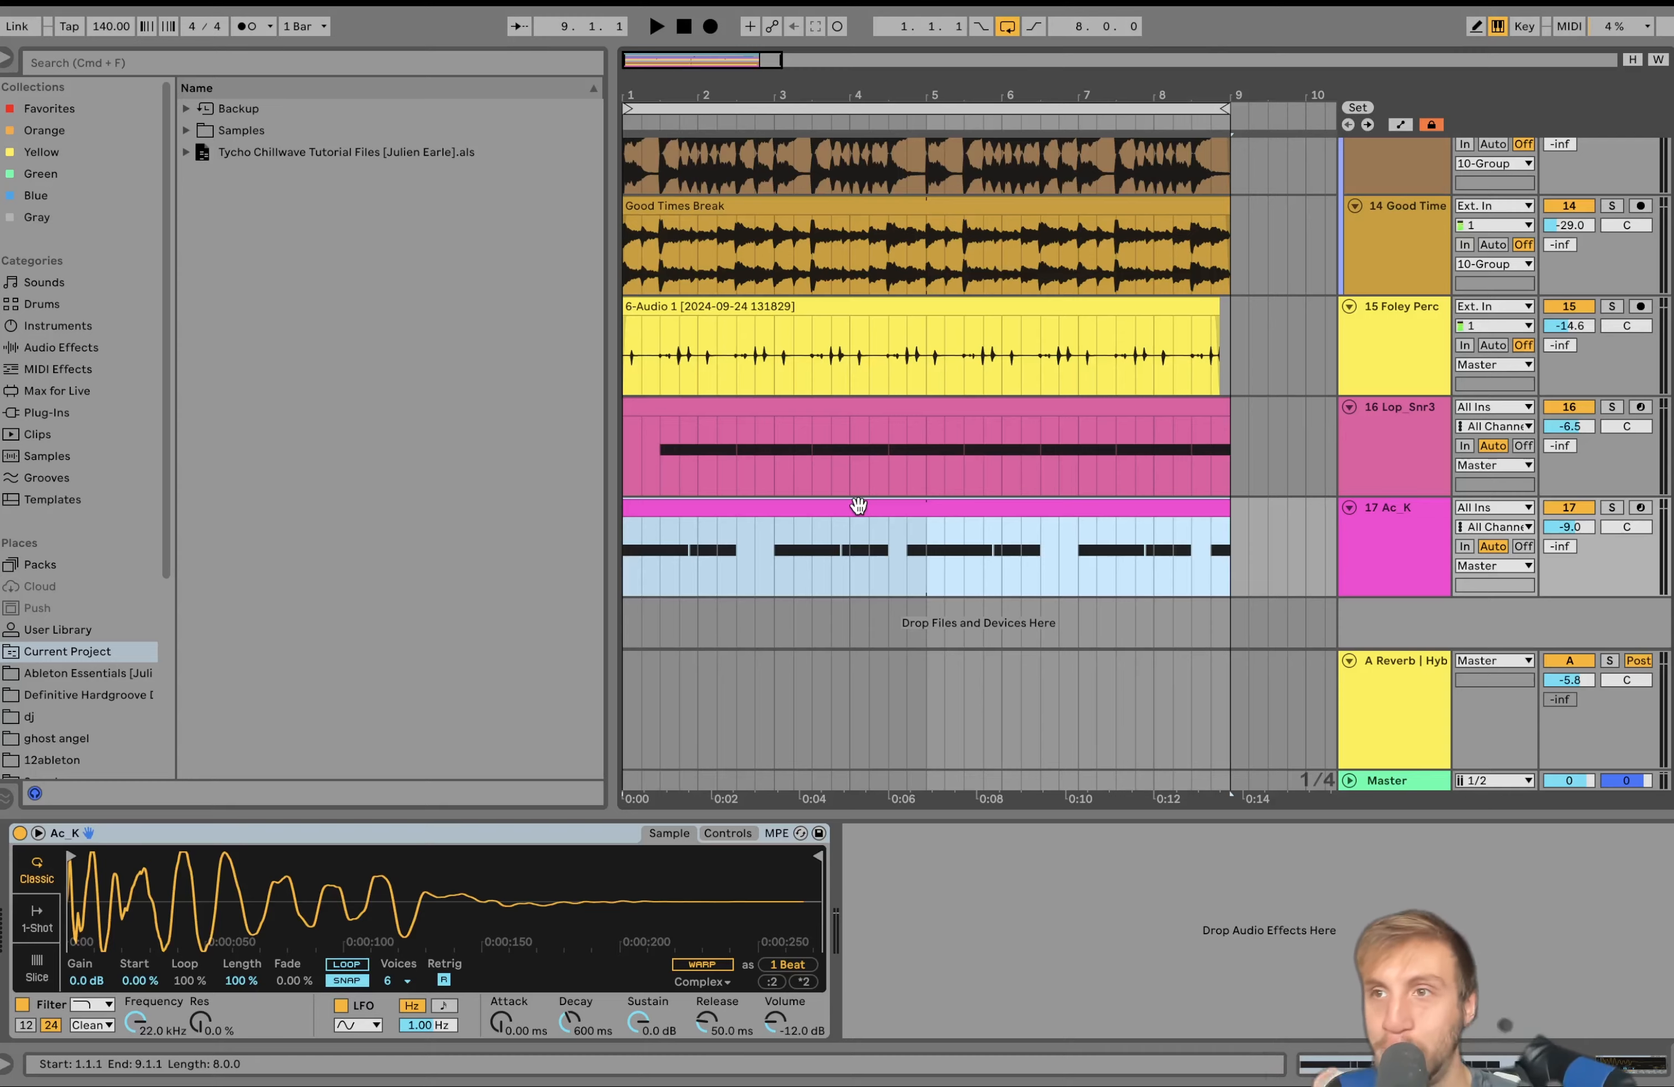
{"action": "key", "text": "space"}
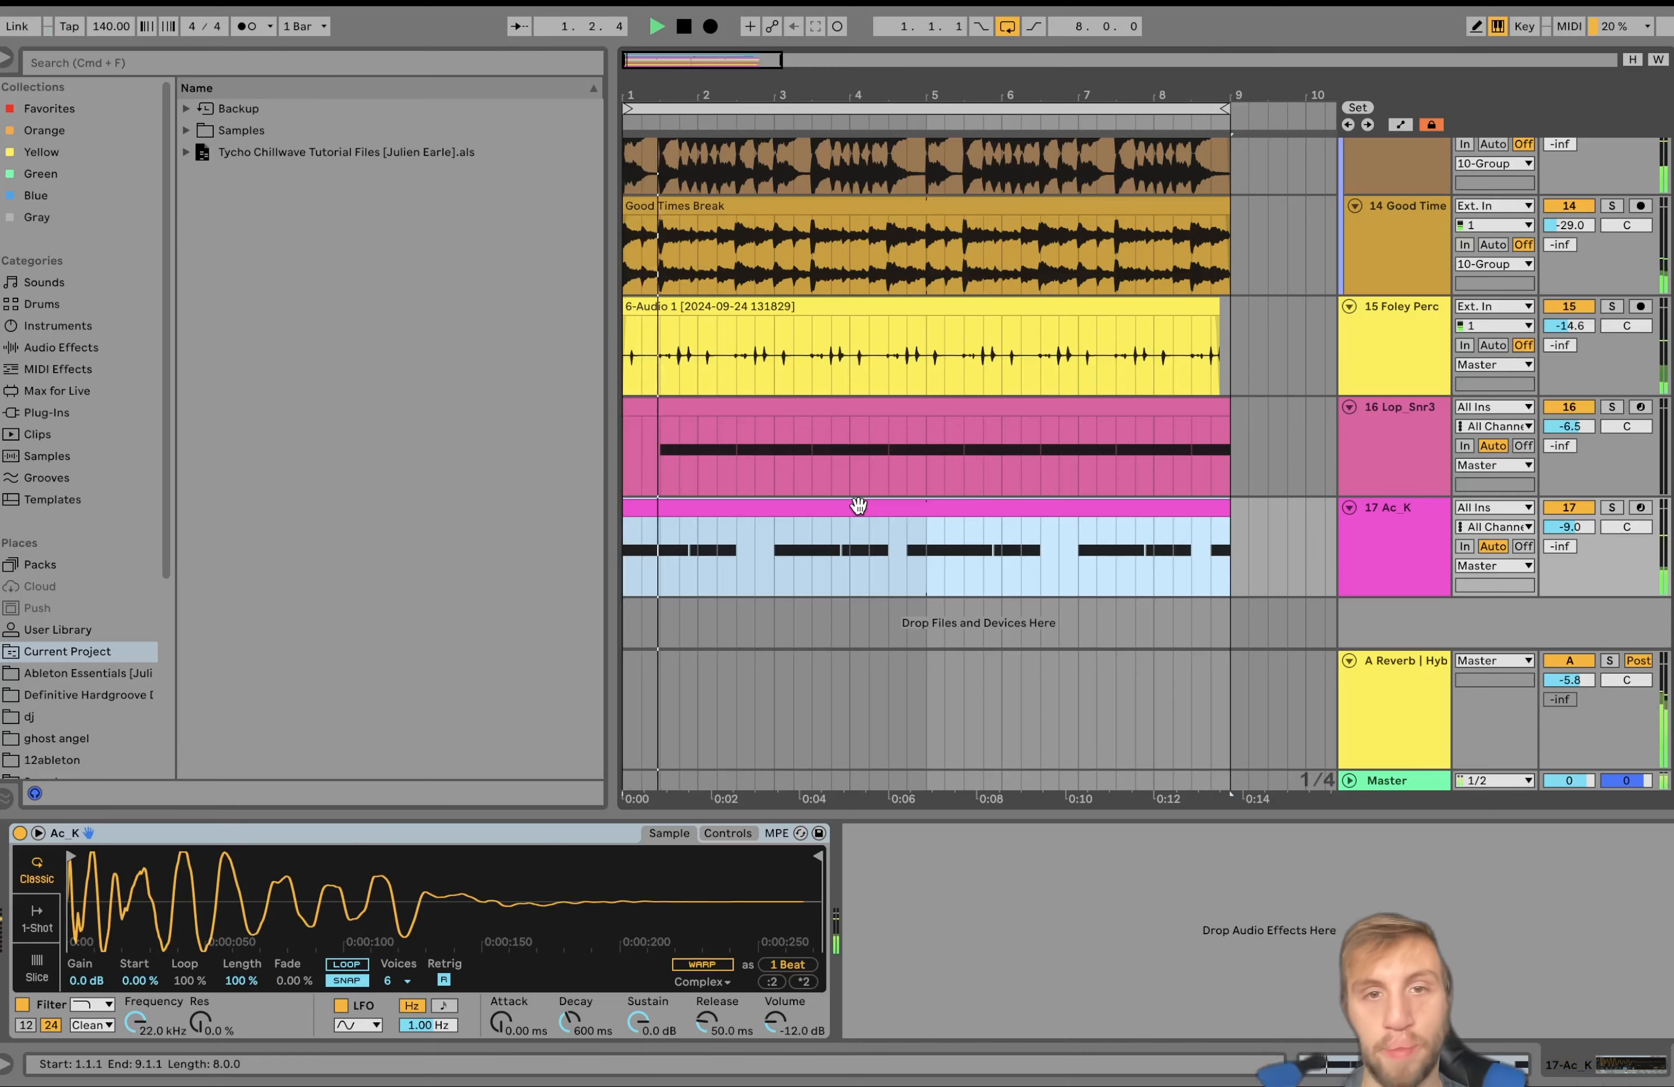
{"action": "scroll", "coordinate": [858, 505], "scroll_direction": "up", "scroll_amount": 5}
{"action": "scroll", "coordinate": [858, 505], "scroll_direction": "up", "scroll_amount": 5}
{"action": "scroll", "coordinate": [859, 505], "scroll_direction": "down", "scroll_amount": 3}
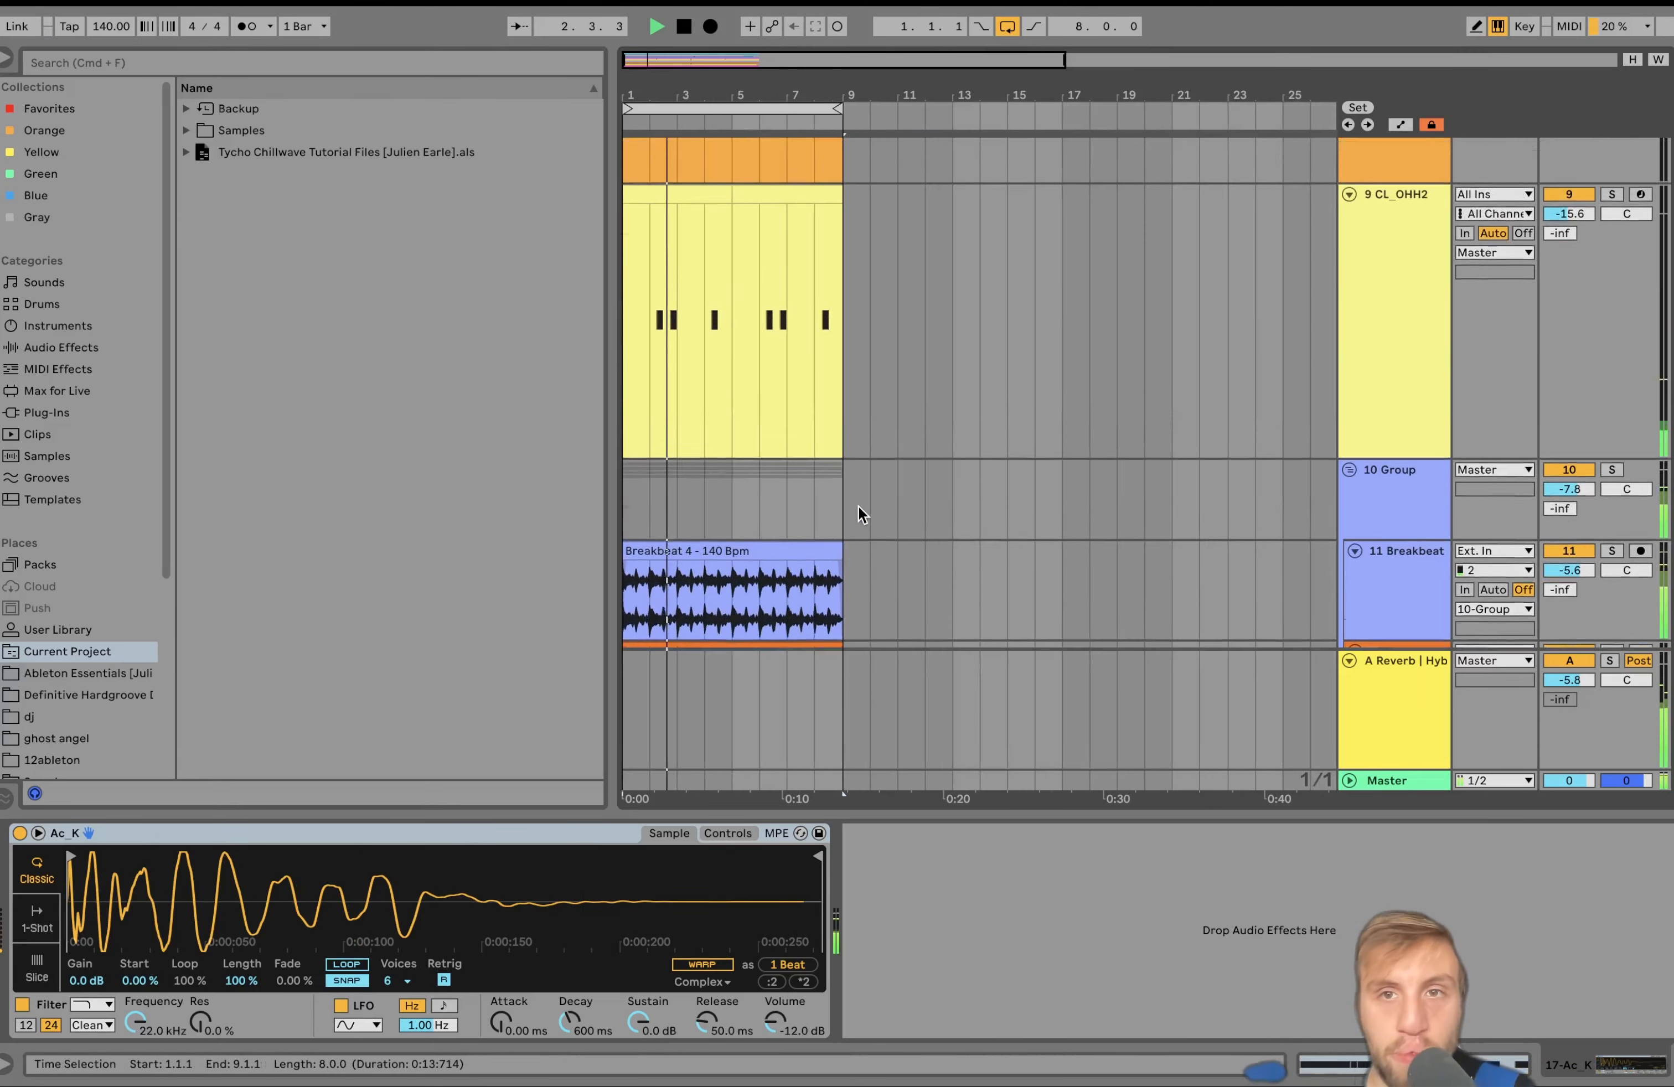
{"action": "scroll", "coordinate": [858, 506], "scroll_direction": "up", "scroll_amount": 8}
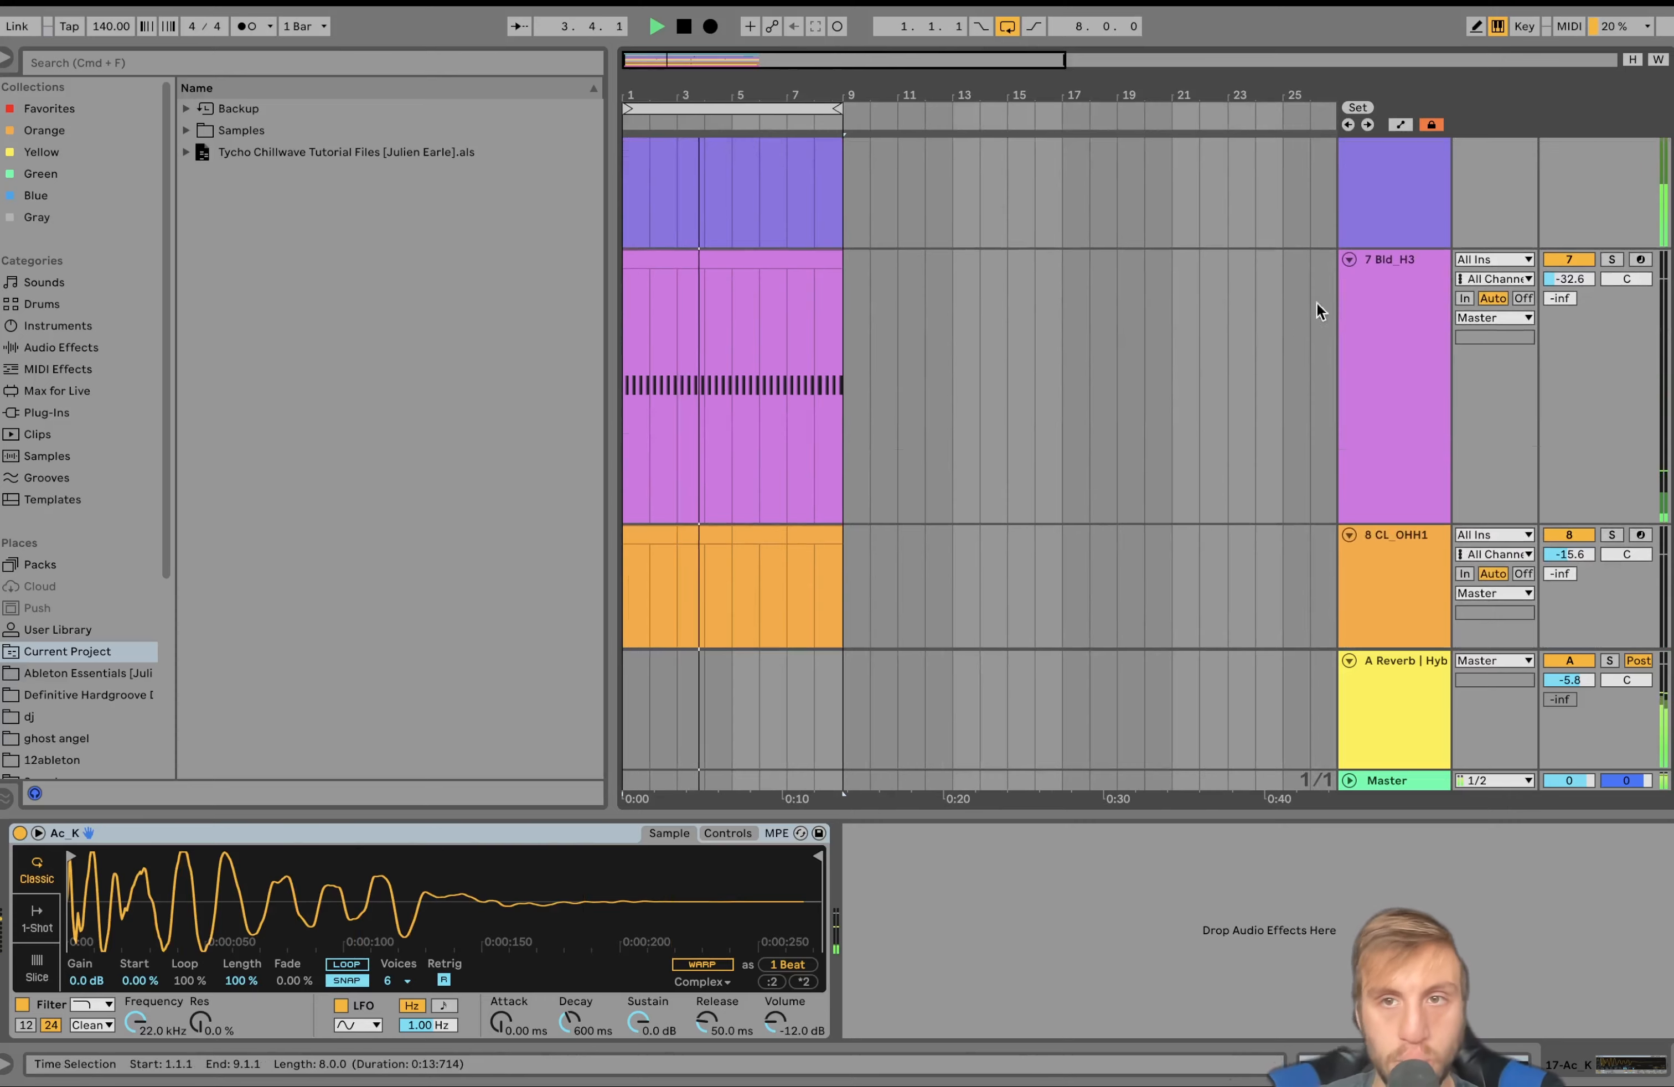
{"action": "left_click", "coordinate": [1347, 325]}
{"action": "key", "text": "space"}
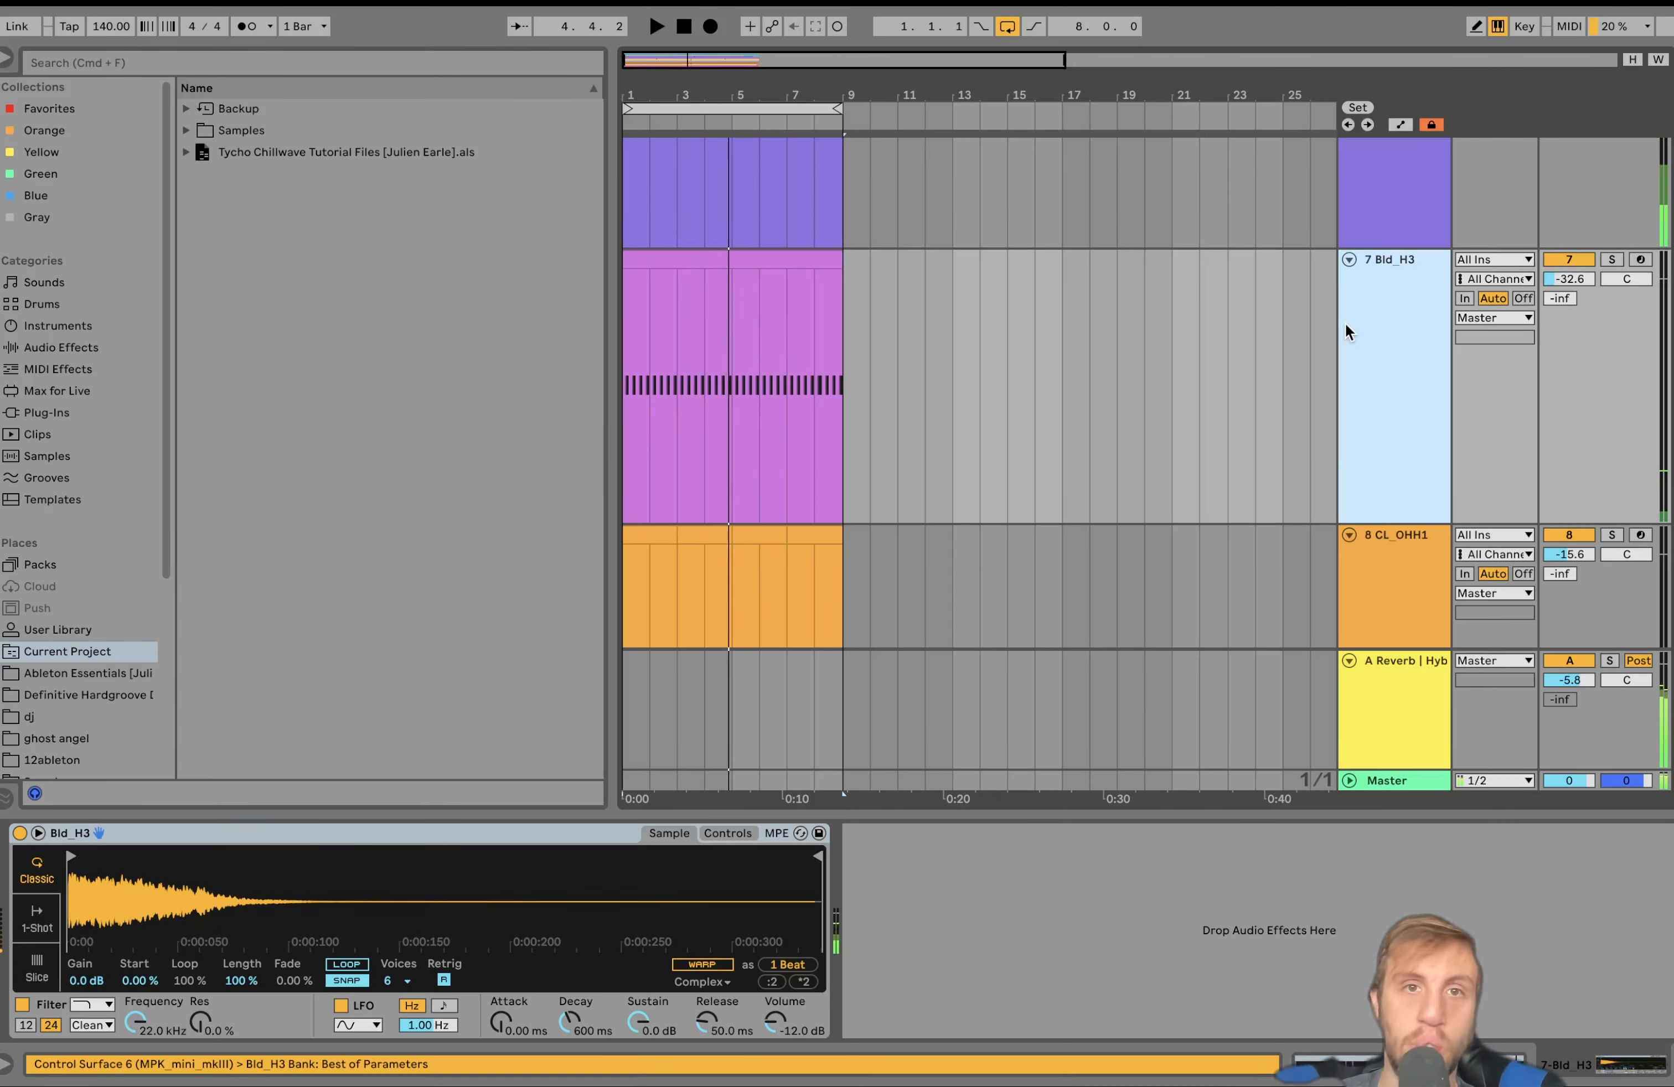